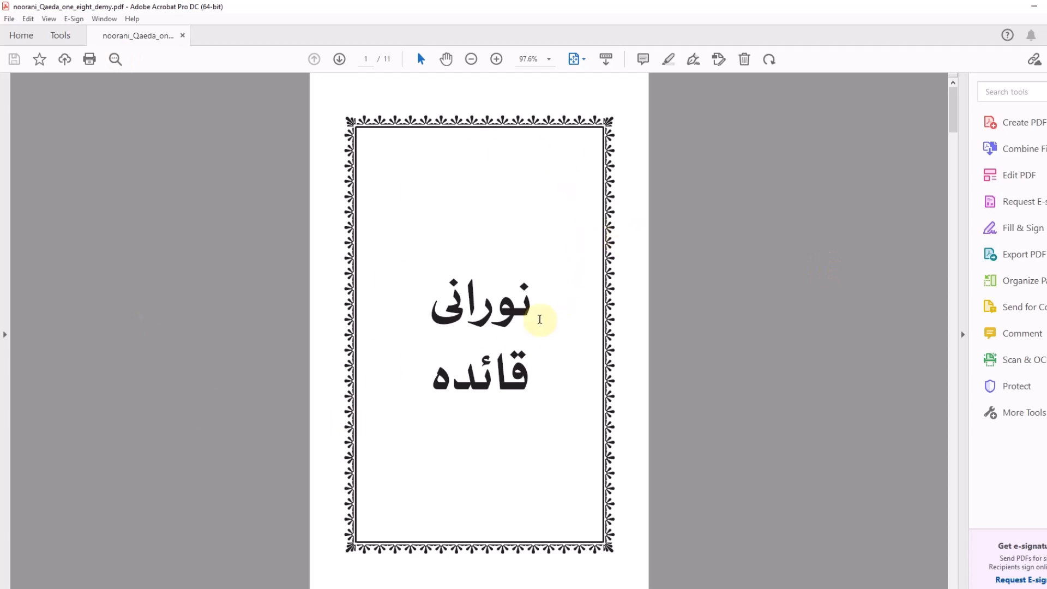
Step: Look through the first four pages of the finished noorani_Qaeda_one_eight_demy.pdf, from the title page to the alphabet lesson
scroll(567, 280, down, 2)
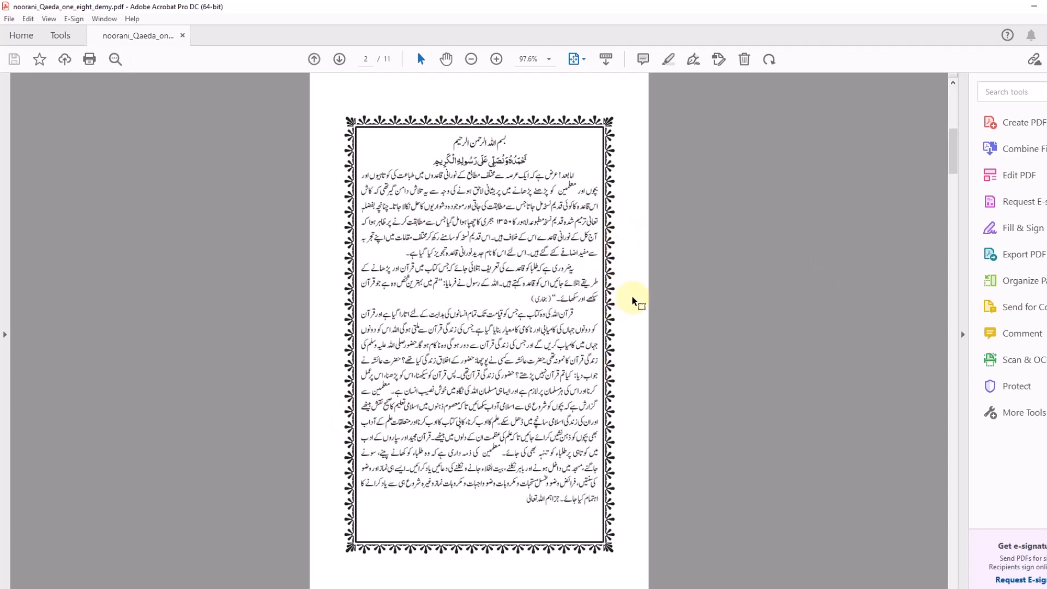
scroll(634, 302, down, 2)
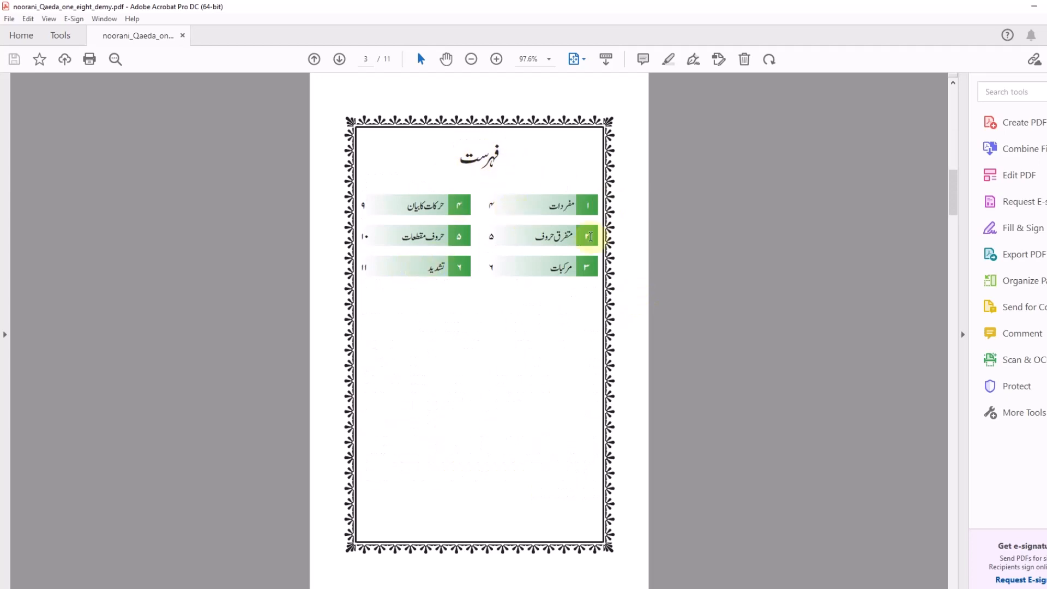
scroll(590, 236, down, 2)
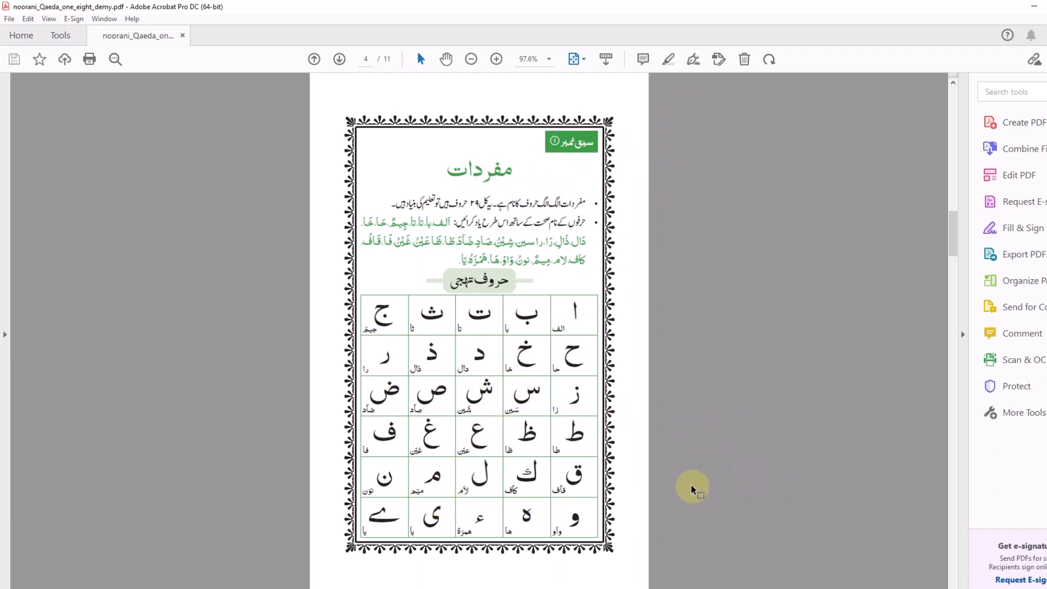
key(Home)
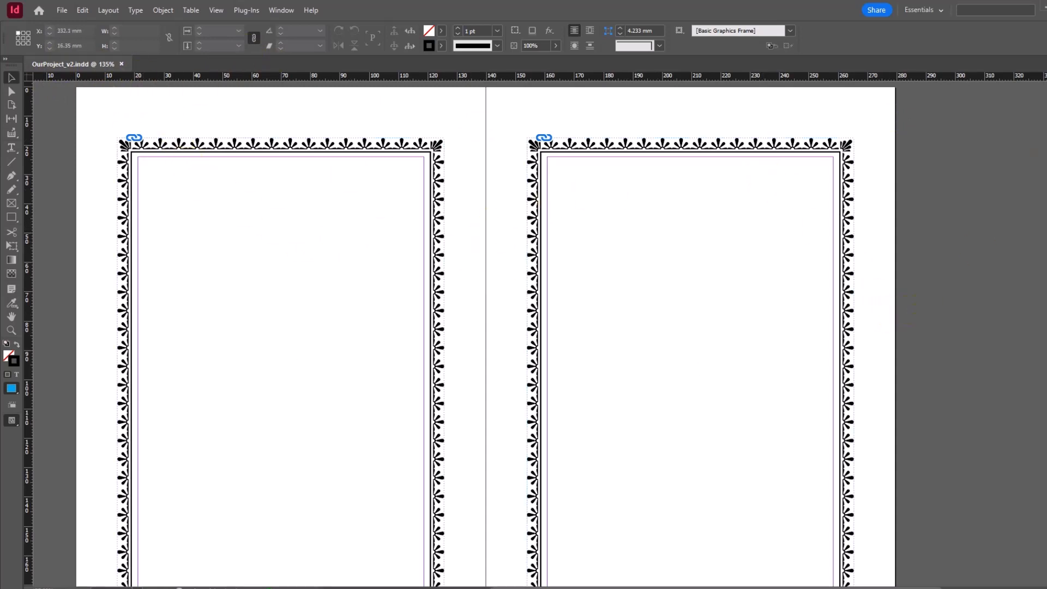
Step: In InDesign, show the document's page list and inspect the linked border on each page of the A-Parent spread
key(F12)
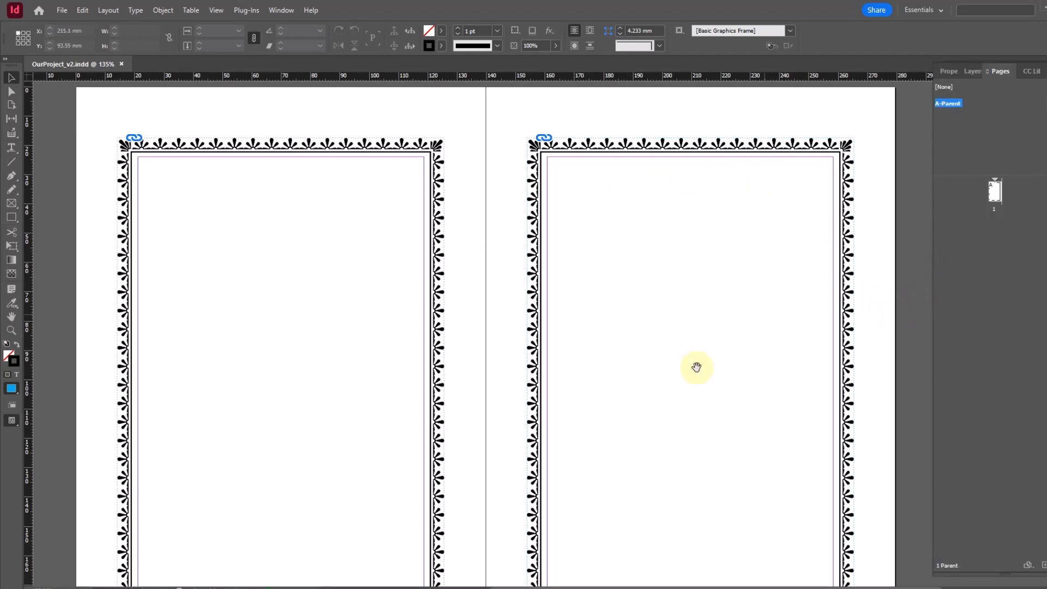
drag(699, 329, 593, 405)
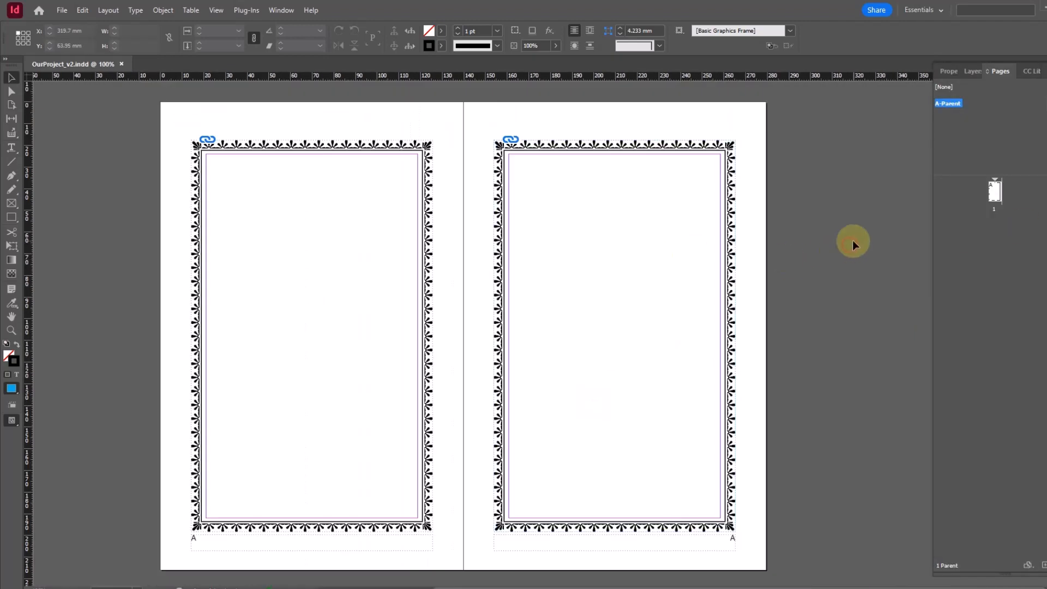
click(720, 147)
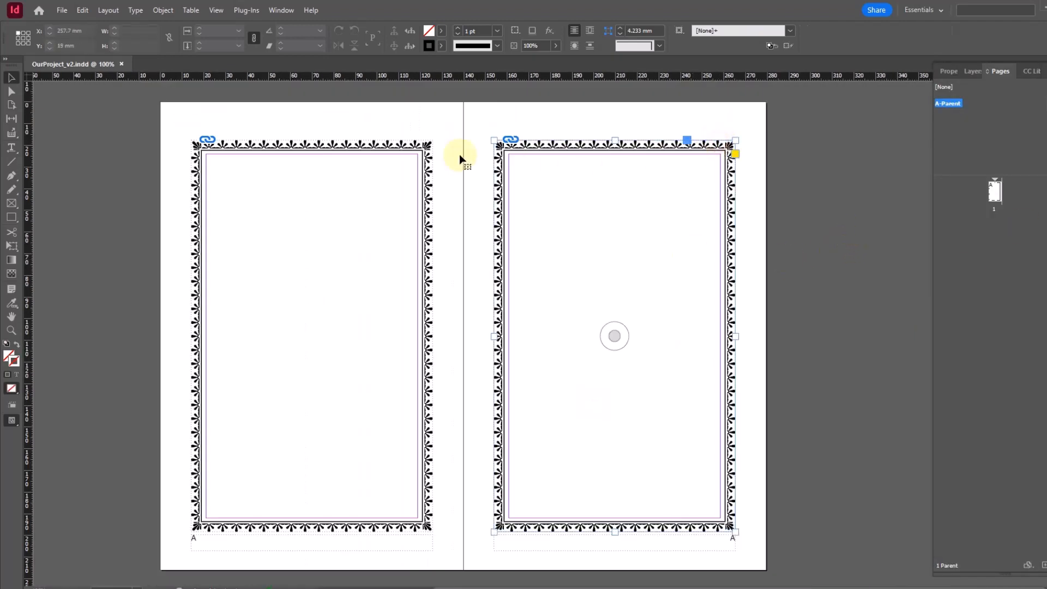
click(404, 145)
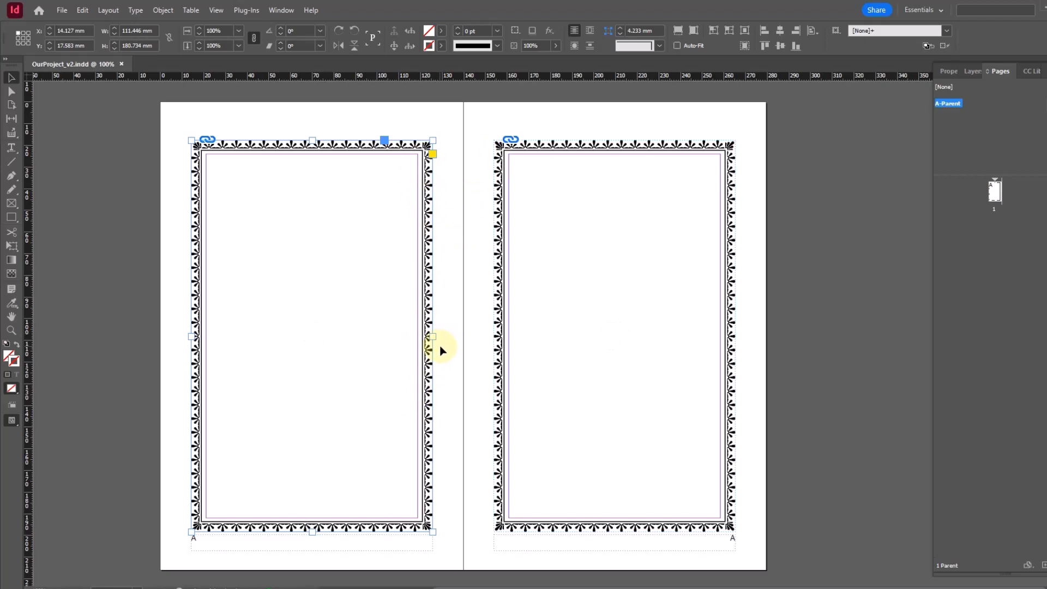
Step: Open one_eight_demy.ai from the noorani folder in Illustrator and copy its ornamental border artwork
key(alt+Tab)
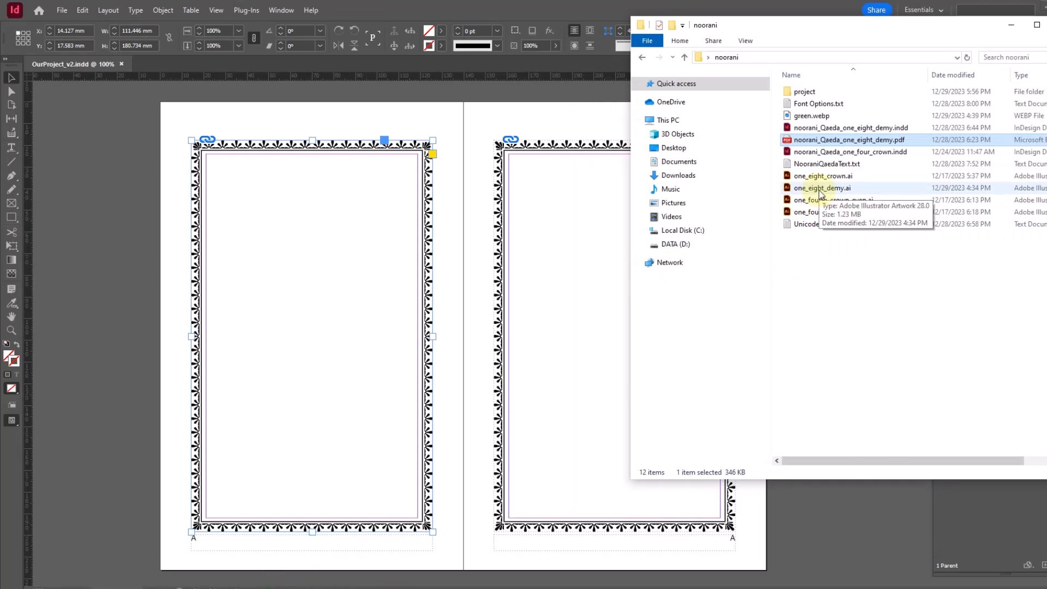
click(787, 190)
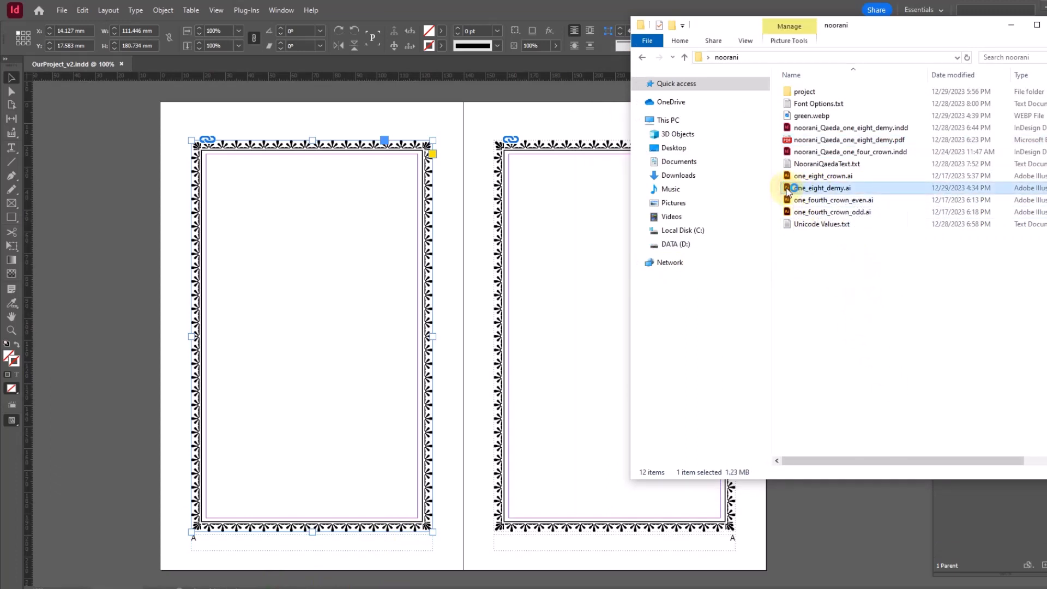
double_click(787, 189)
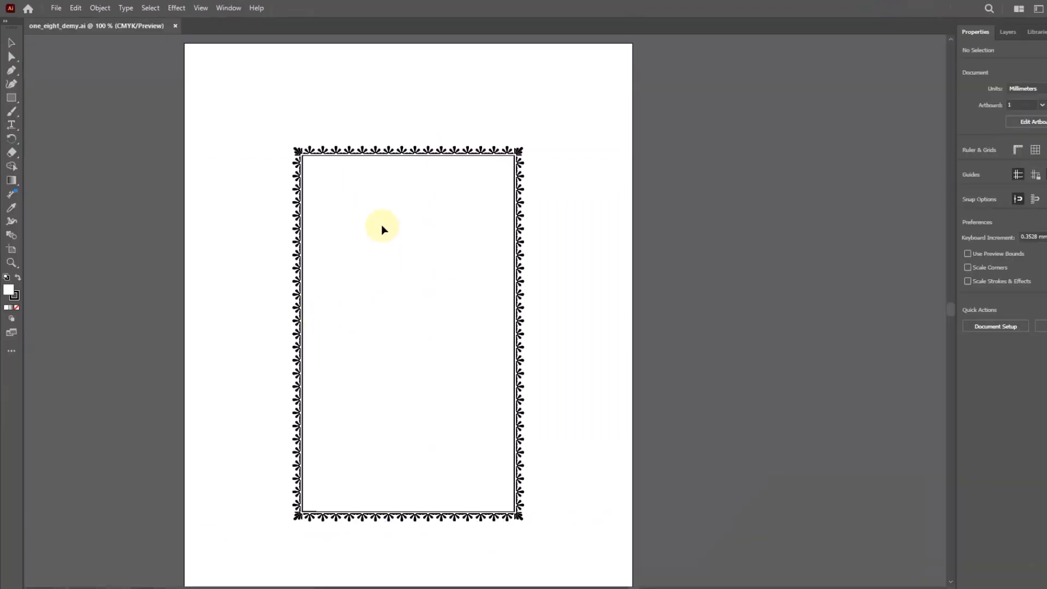
click(435, 152)
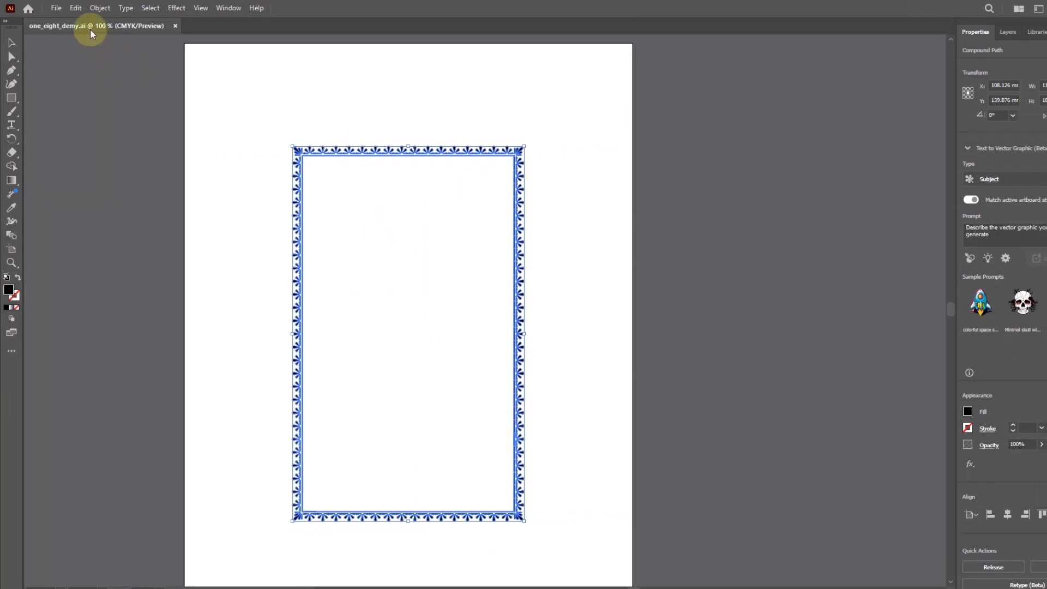
click(76, 8)
click(93, 61)
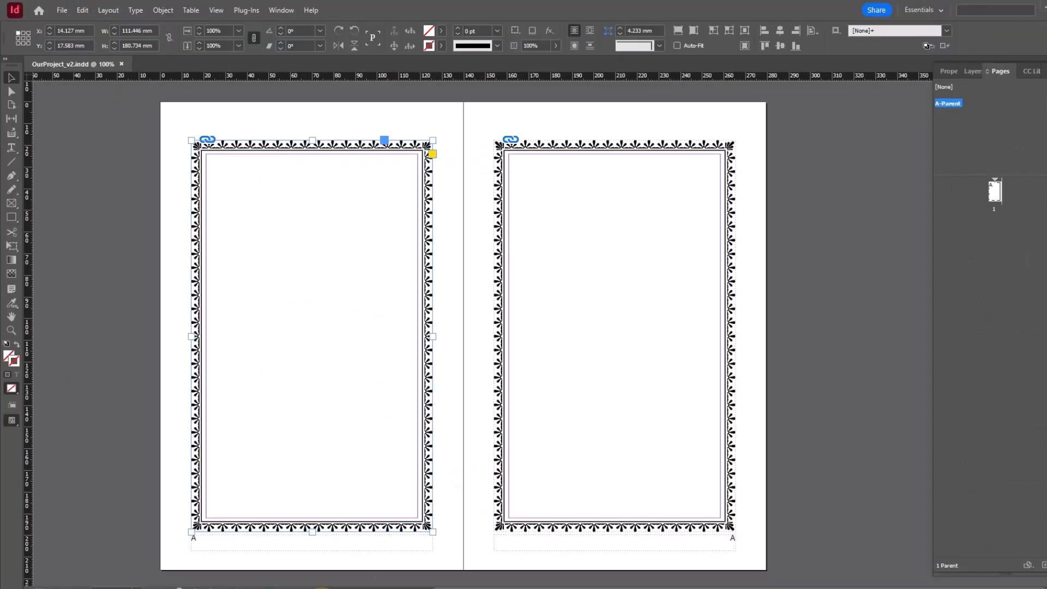
Step: Back in InDesign, delete the linked border frames from both pages of the A-Parent spread
click(613, 336)
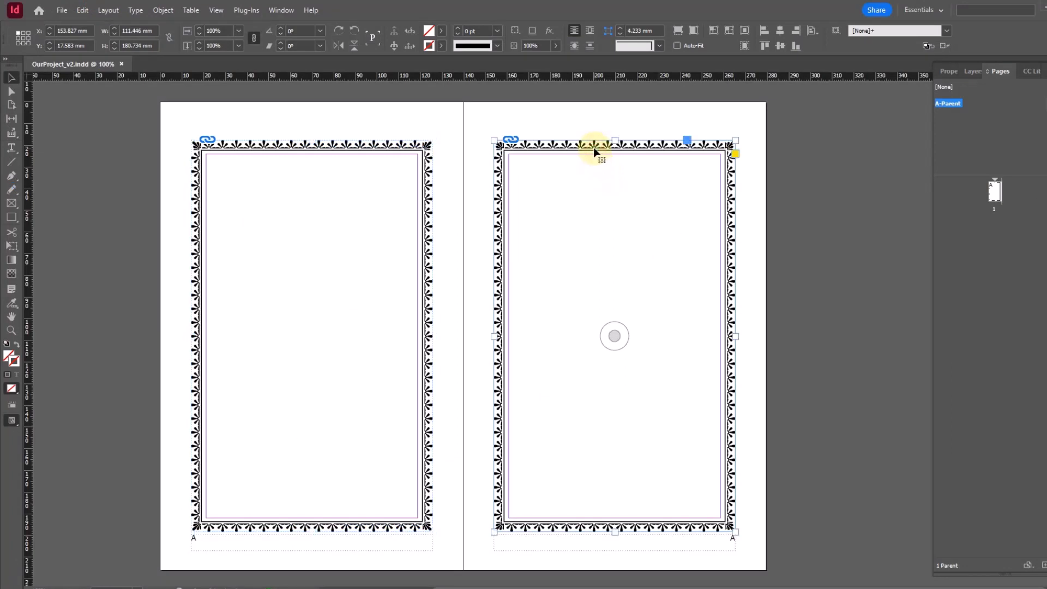
key(Delete)
click(423, 150)
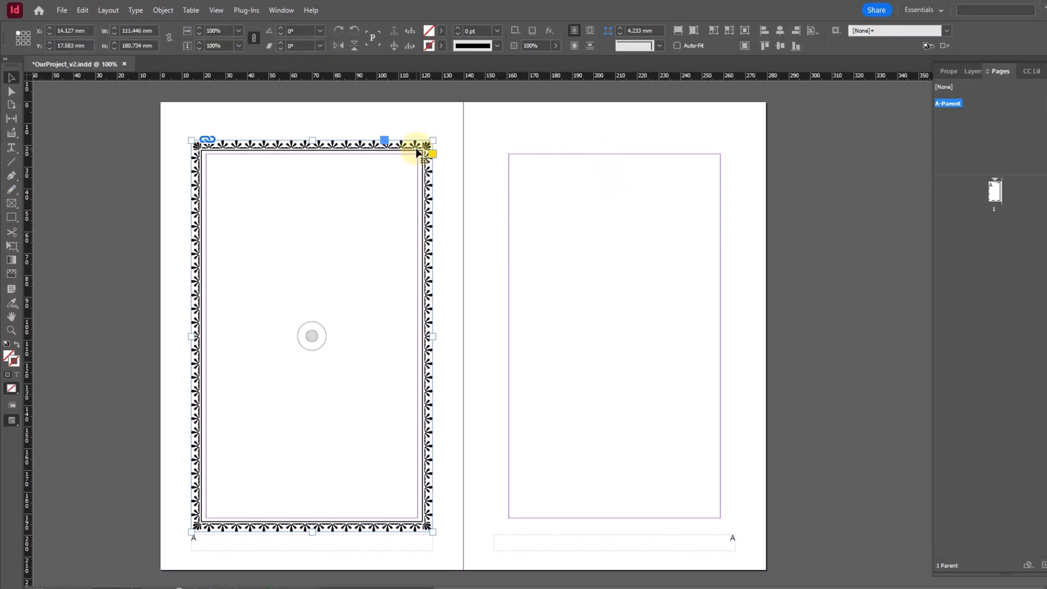
key(Delete)
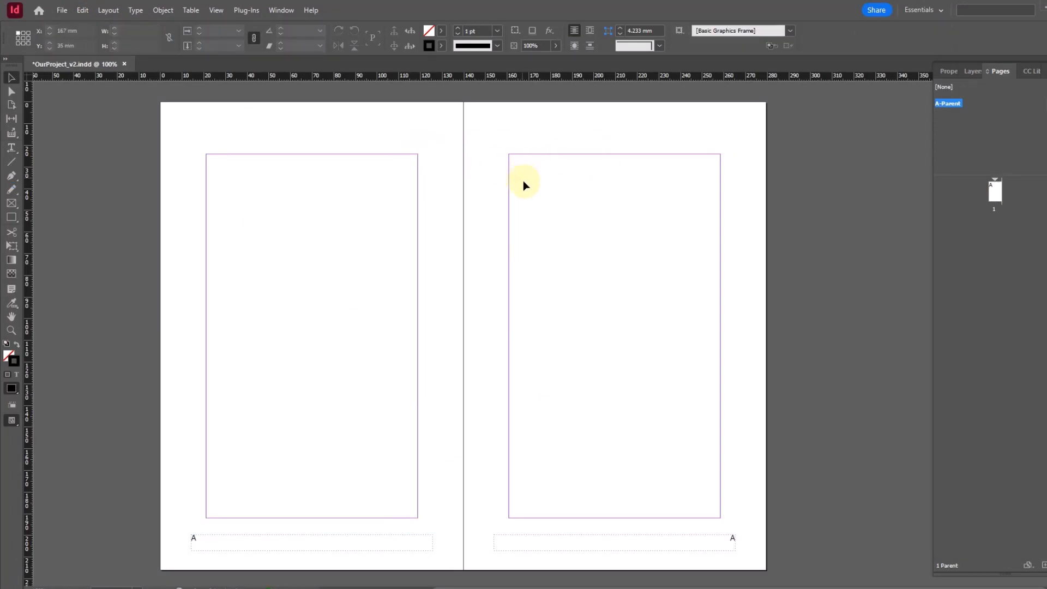
Step: Paste the copied border onto the parent spread and place a duplicate of it over the left page
key(ctrl+v)
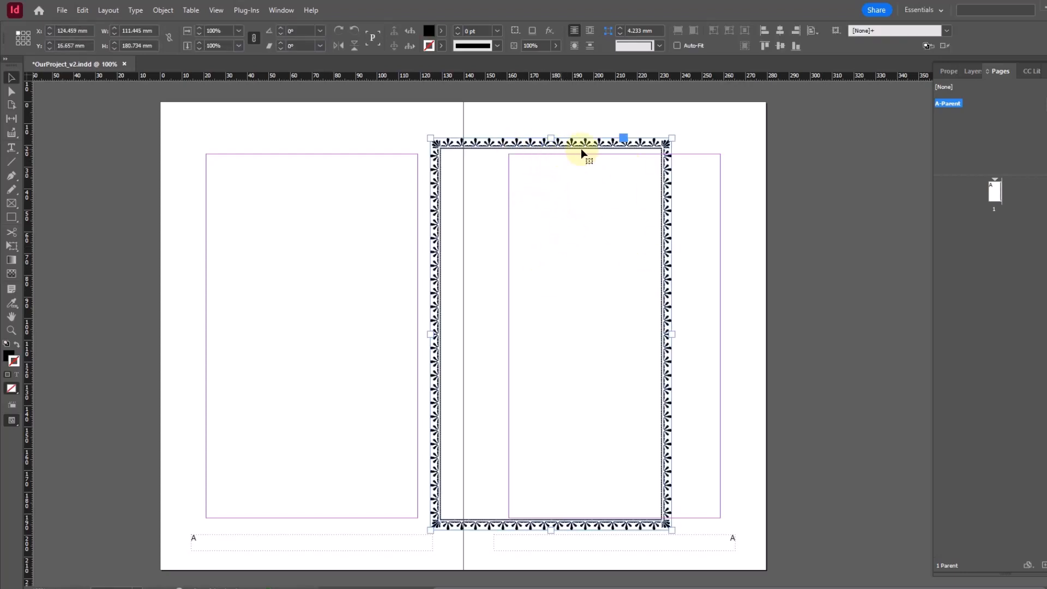
drag(601, 143, 360, 148)
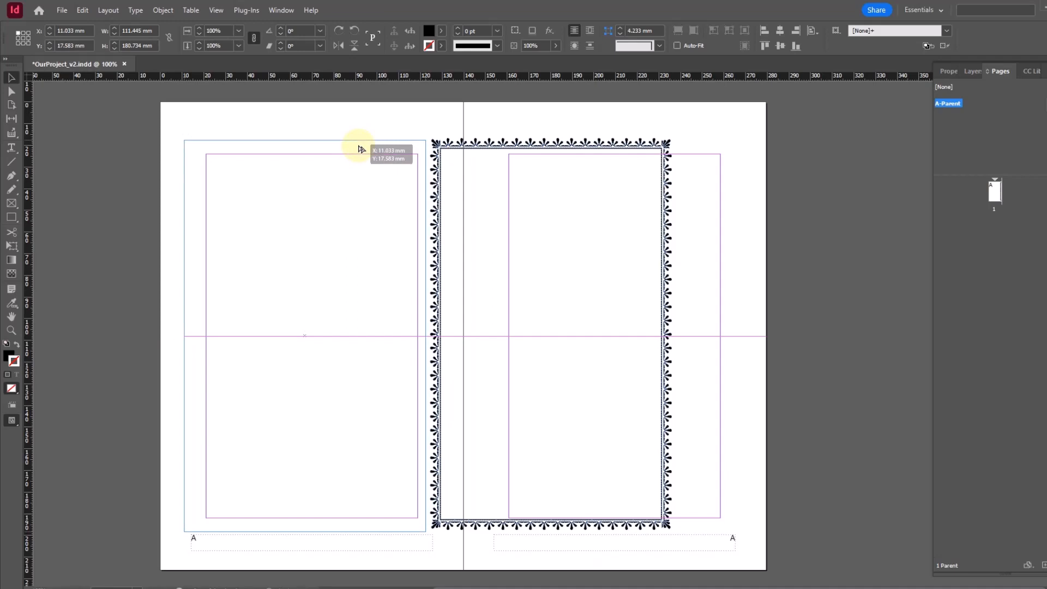
drag(359, 149, 367, 146)
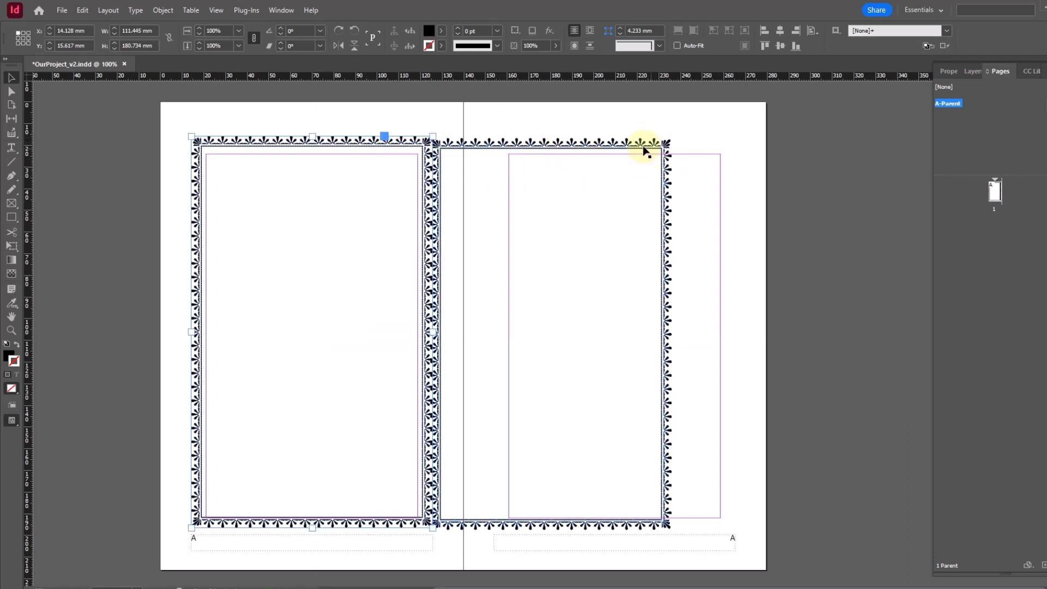
Step: Centre the original pasted border horizontally and vertically on the right page, using Align to Page
click(624, 147)
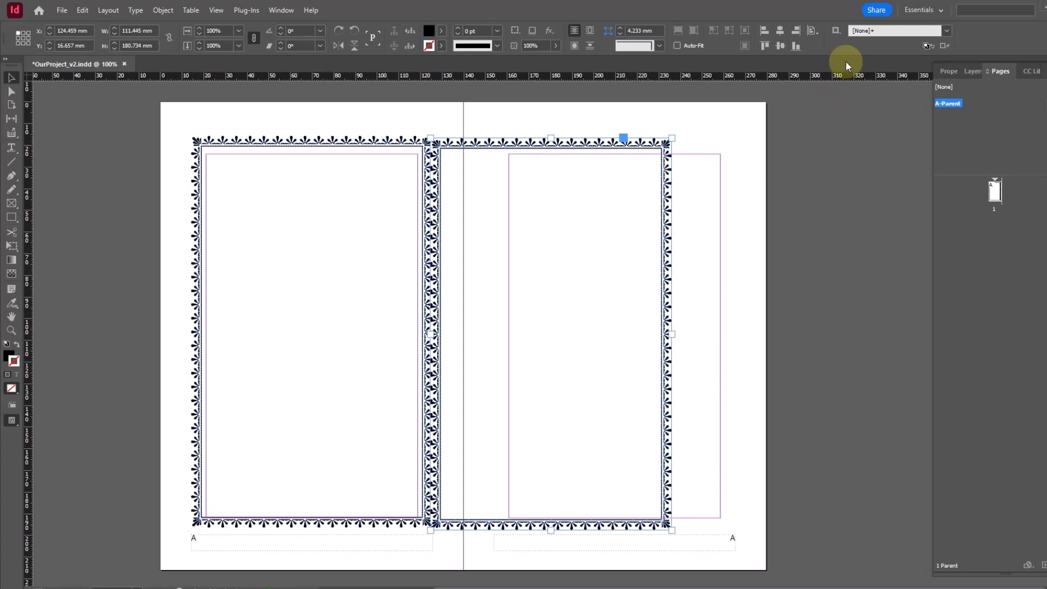
click(811, 34)
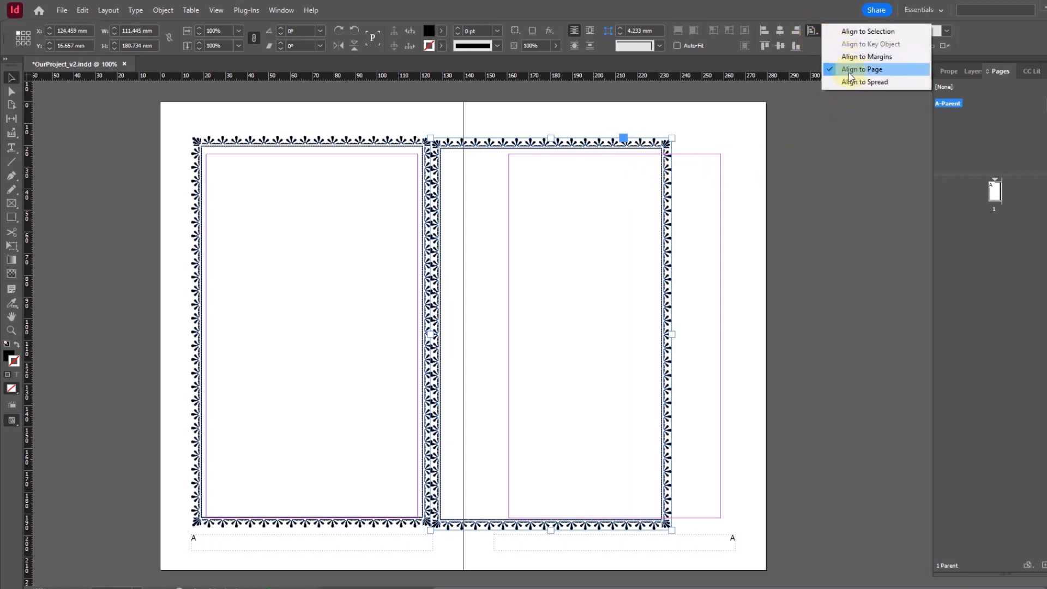
click(741, 18)
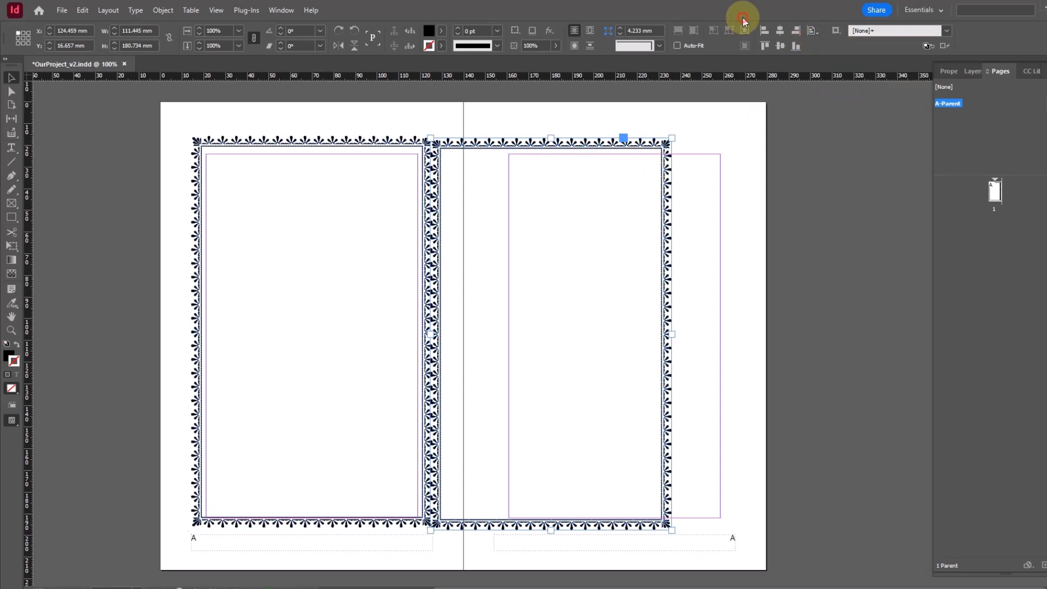
click(780, 46)
click(780, 31)
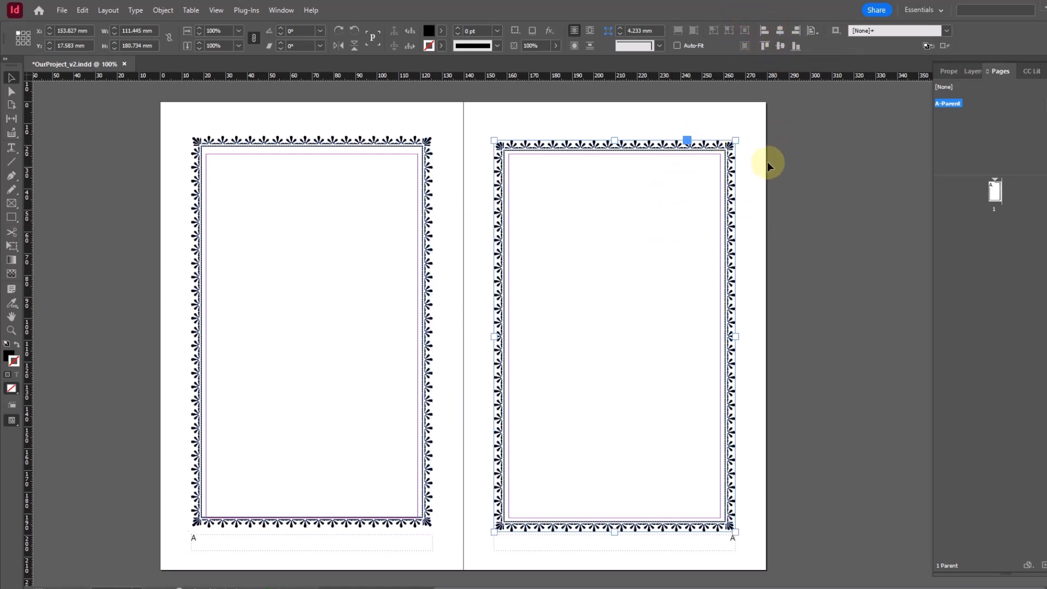
Step: Centre the duplicated border vertically on the left page and deselect it
drag(441, 127, 397, 145)
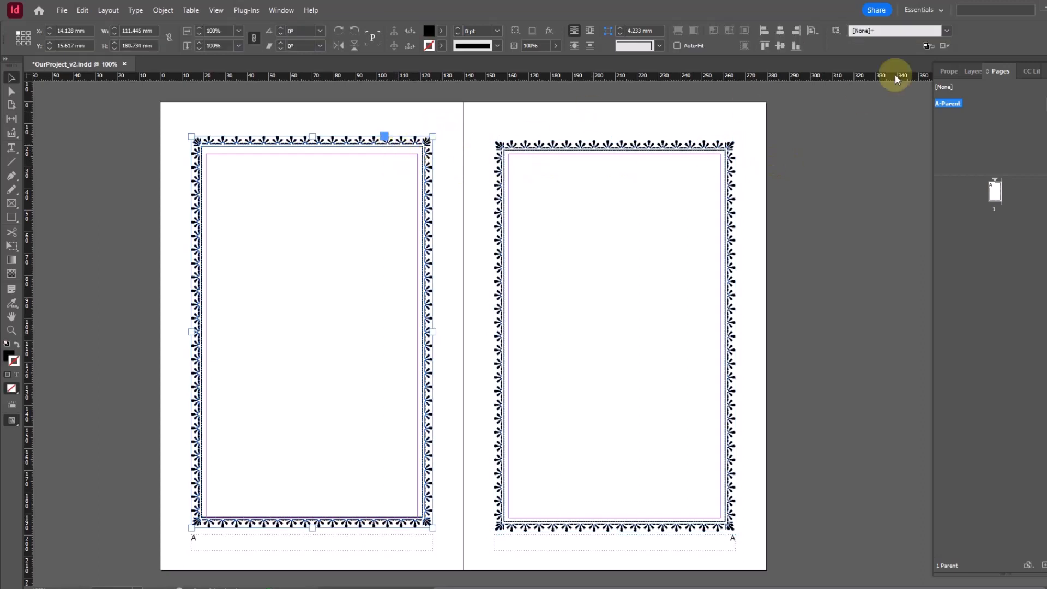
click(781, 47)
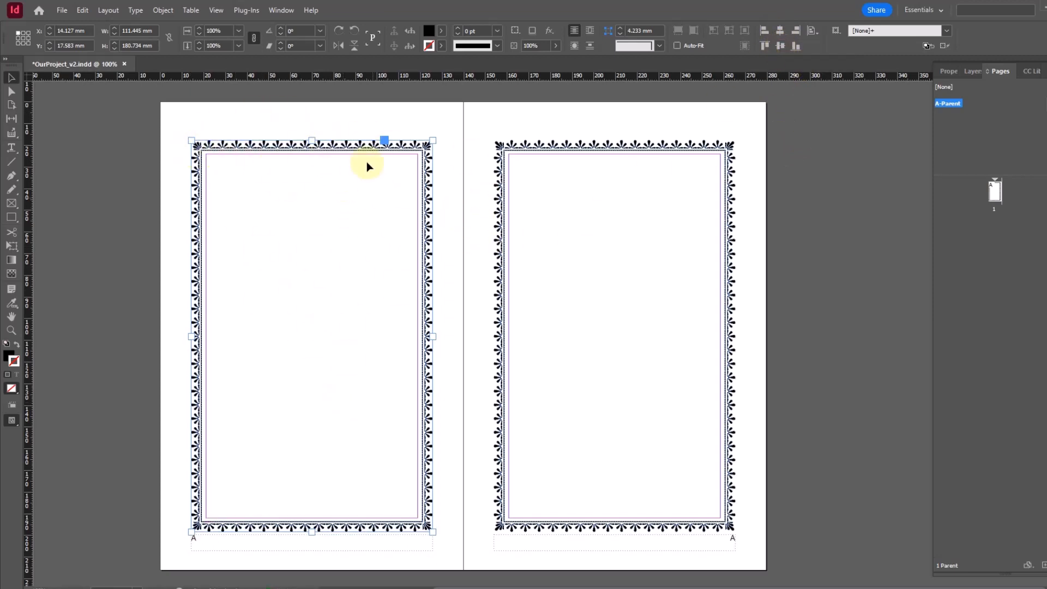
click(829, 241)
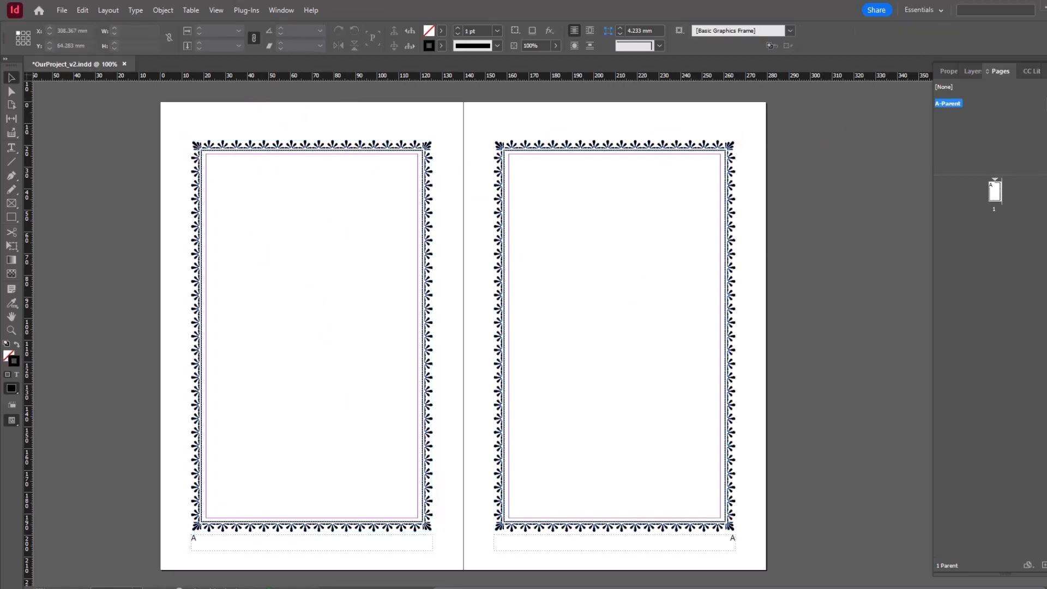
Step: Create a new object style named Border, based on [Basic Graphics Frame]
click(1046, 143)
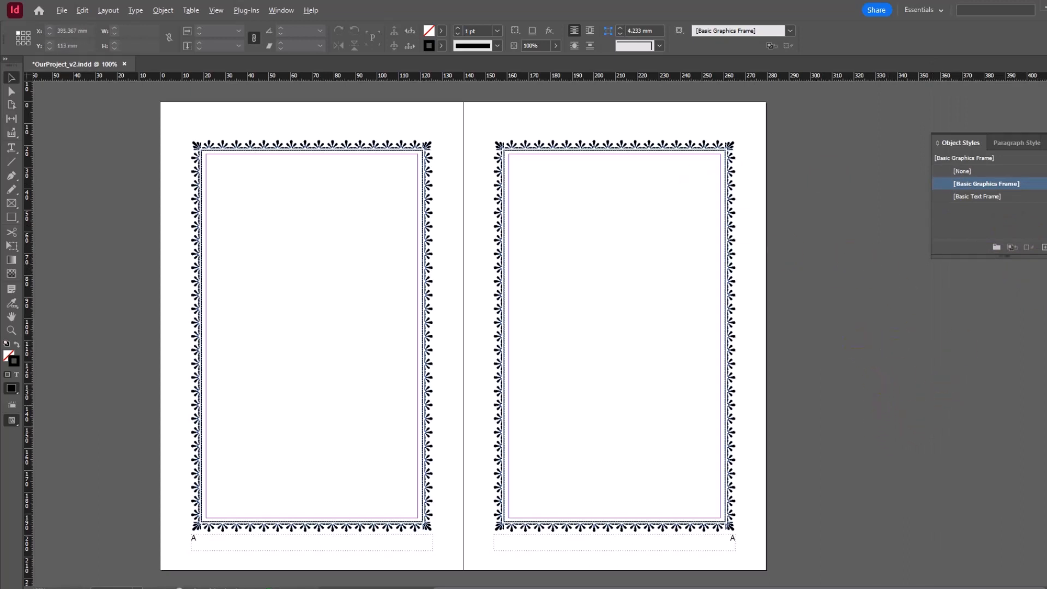
click(1044, 248)
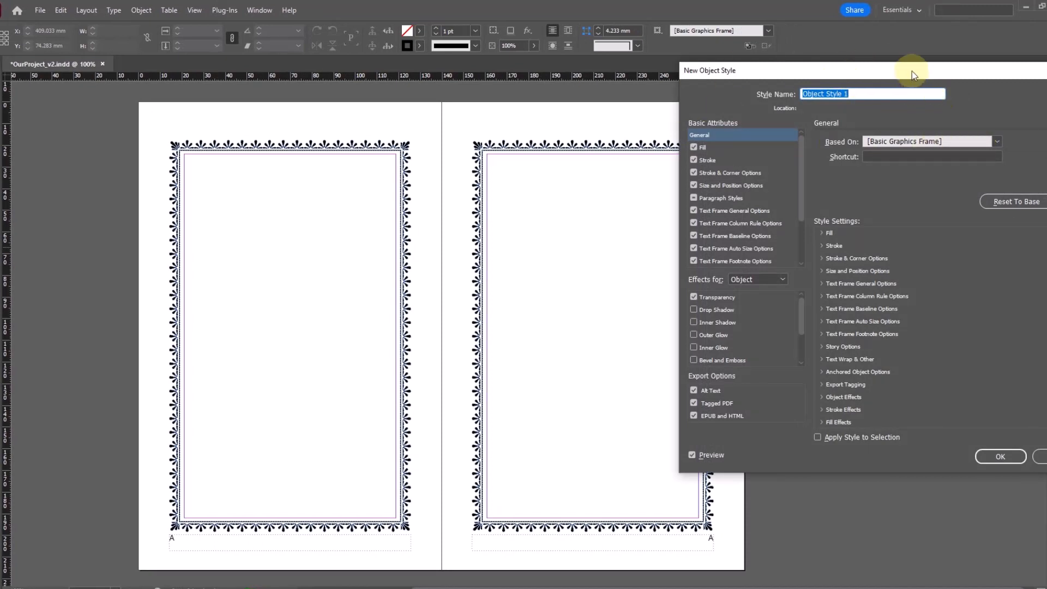
drag(909, 82, 729, 108)
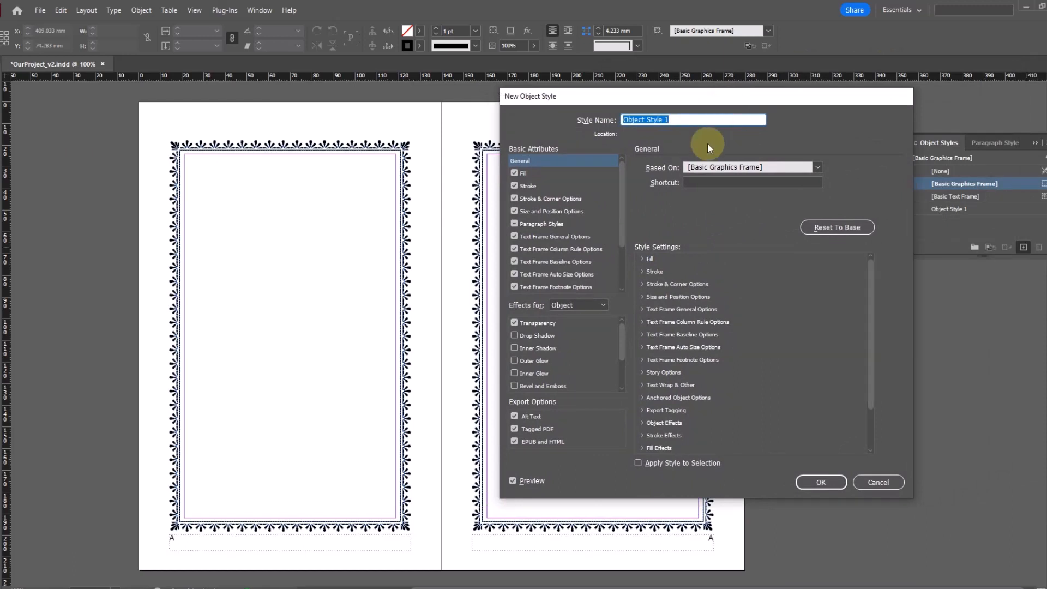
text(Border)
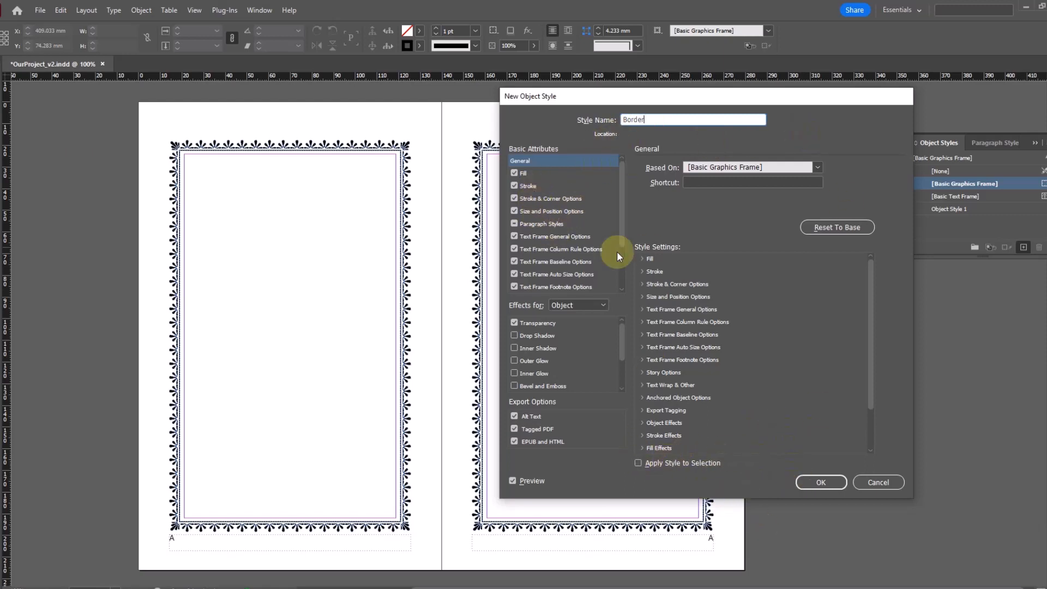
click(822, 482)
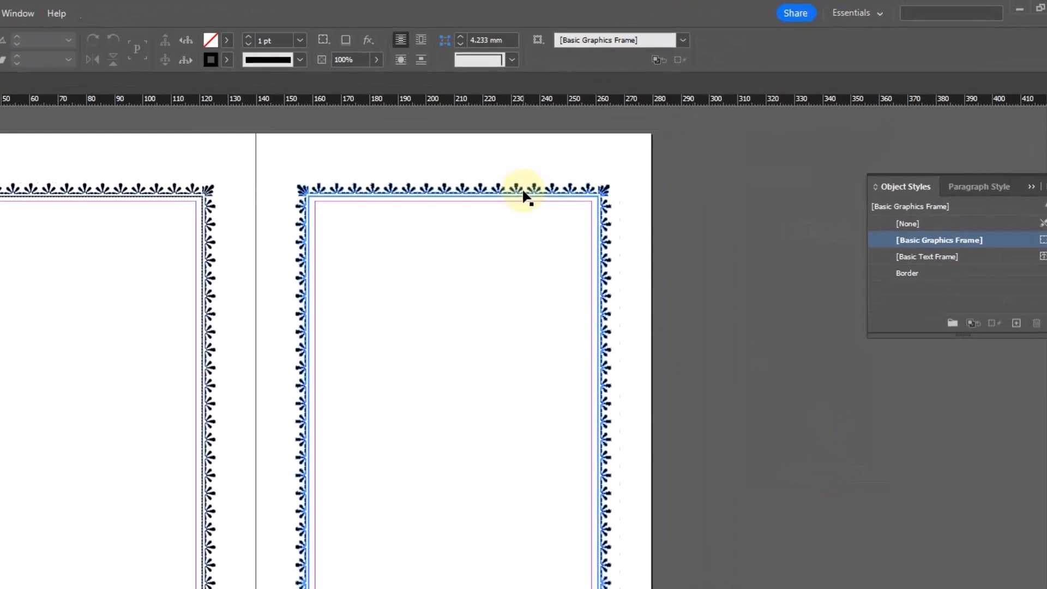
Step: Apply the Border object style to the ornamental borders on the right and left parent pages
click(524, 197)
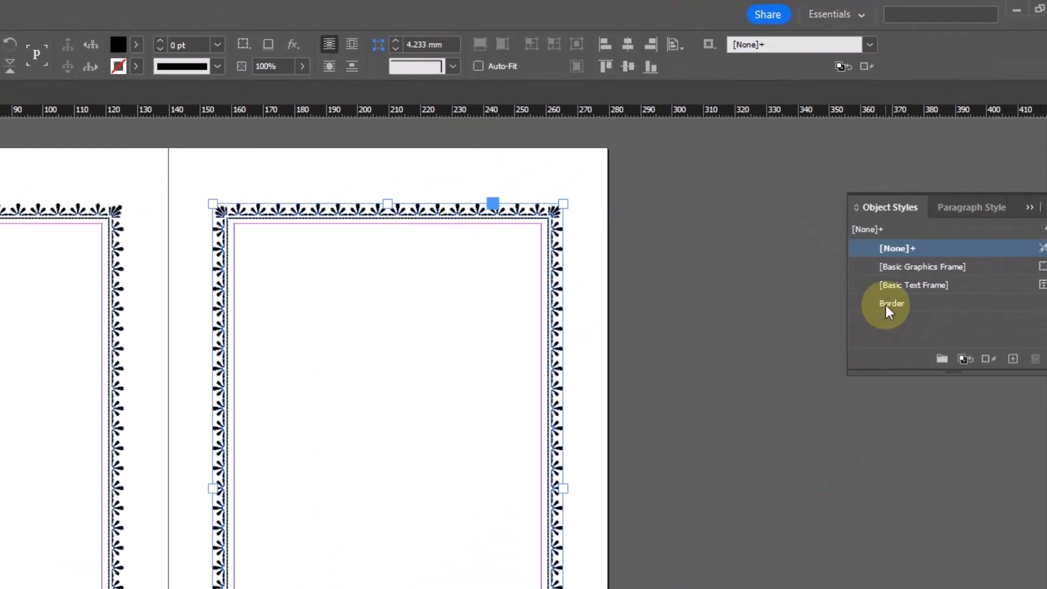
click(889, 310)
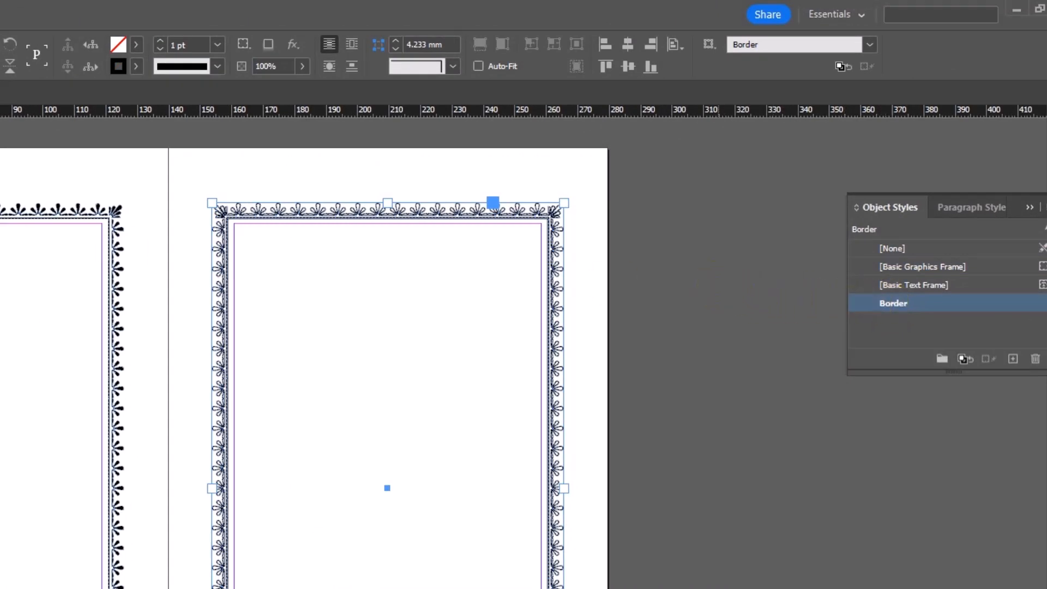
click(51, 207)
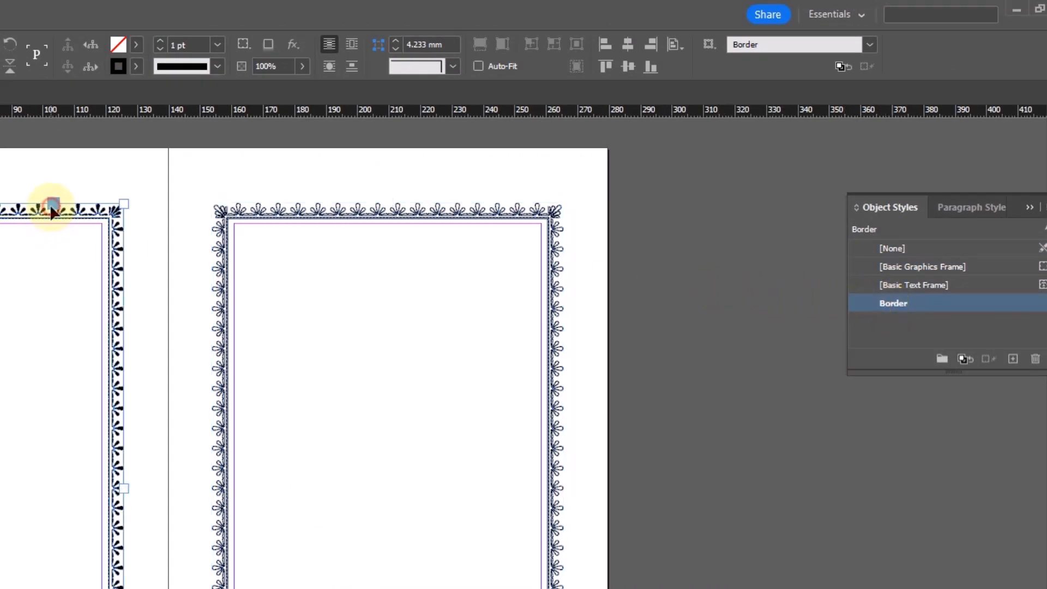
click(892, 305)
click(666, 246)
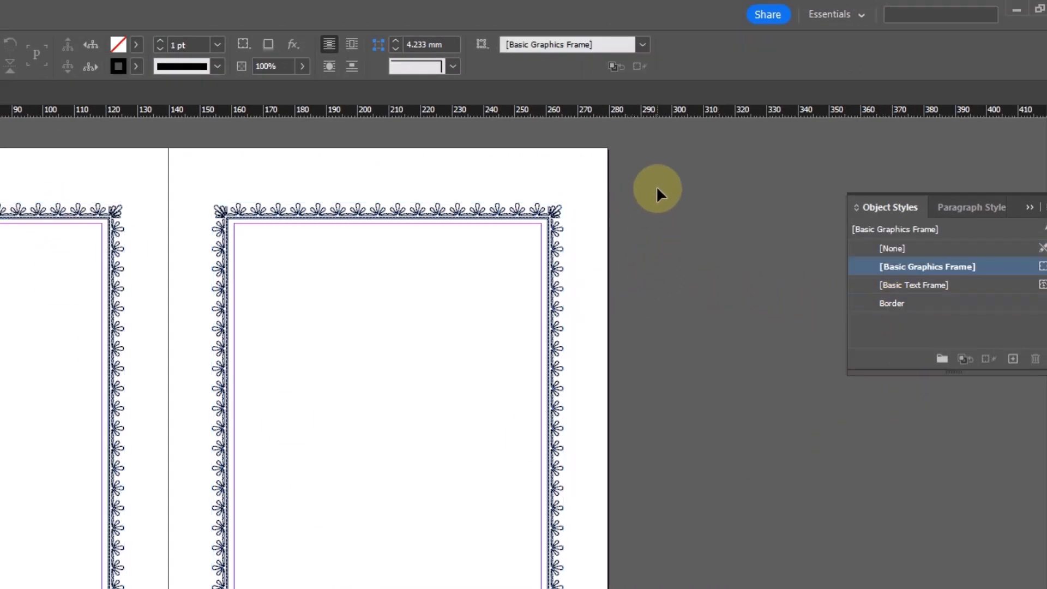
Step: Edit the Border object style and set its fill to [Black]
drag(658, 193, 463, 304)
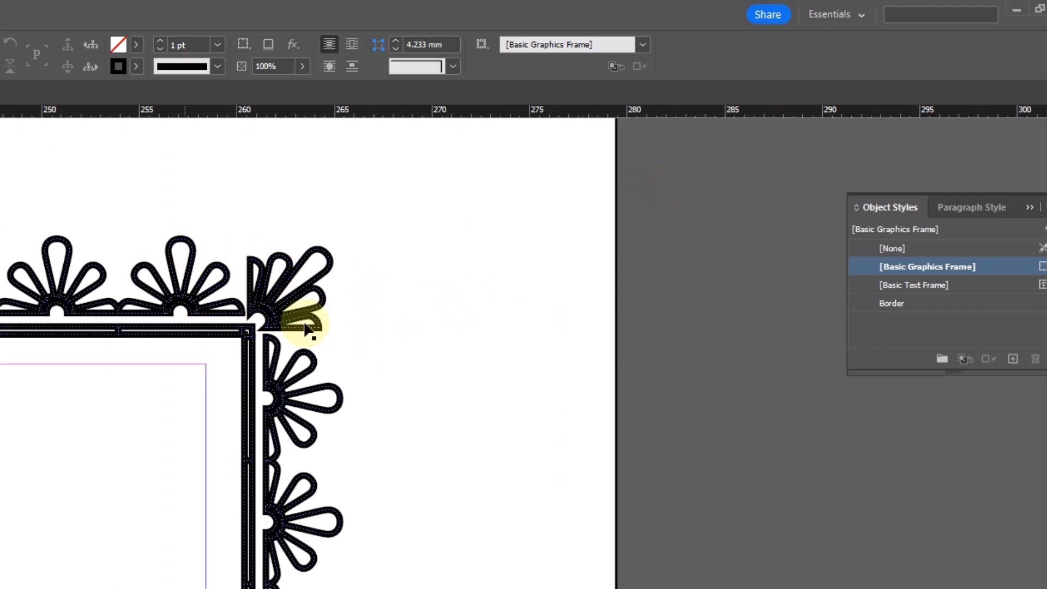
scroll(518, 404, down, 3)
drag(430, 452, 572, 308)
drag(493, 426, 575, 339)
ctrl+alt+click(461, 383)
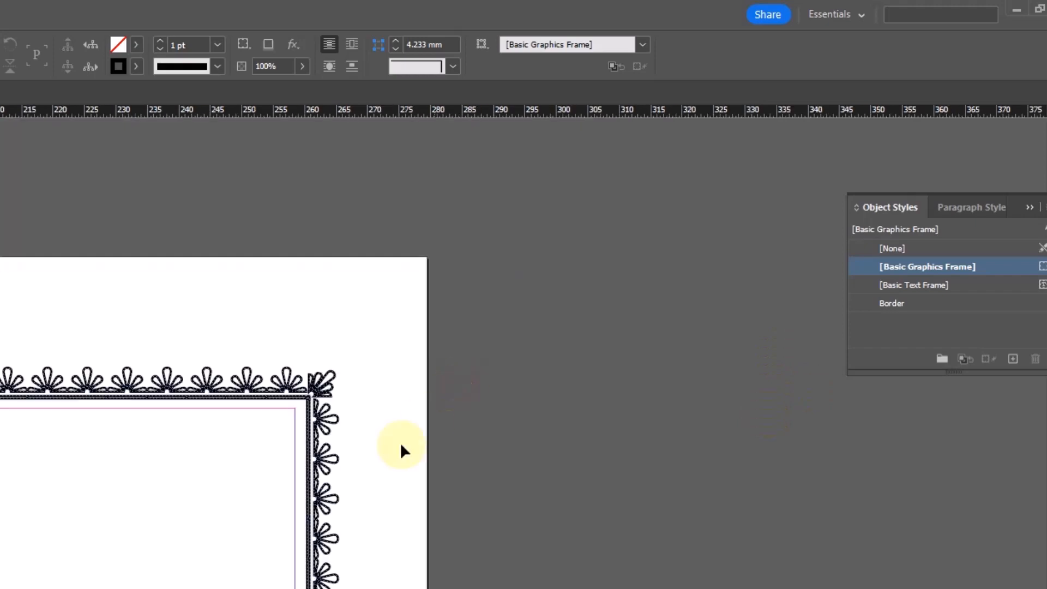
drag(306, 477, 337, 323)
right_click(908, 309)
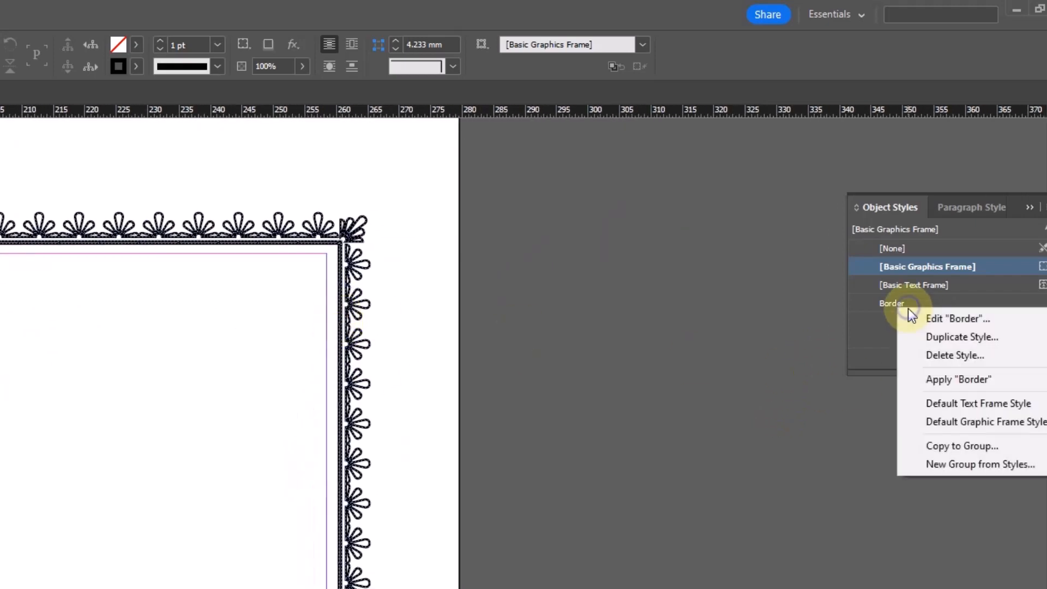
click(943, 323)
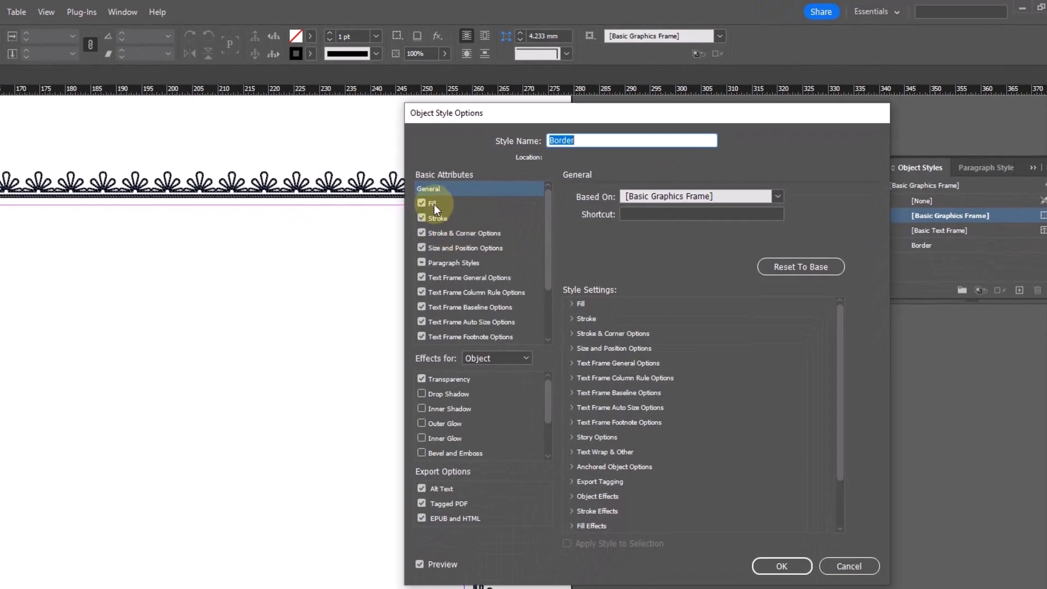
click(434, 204)
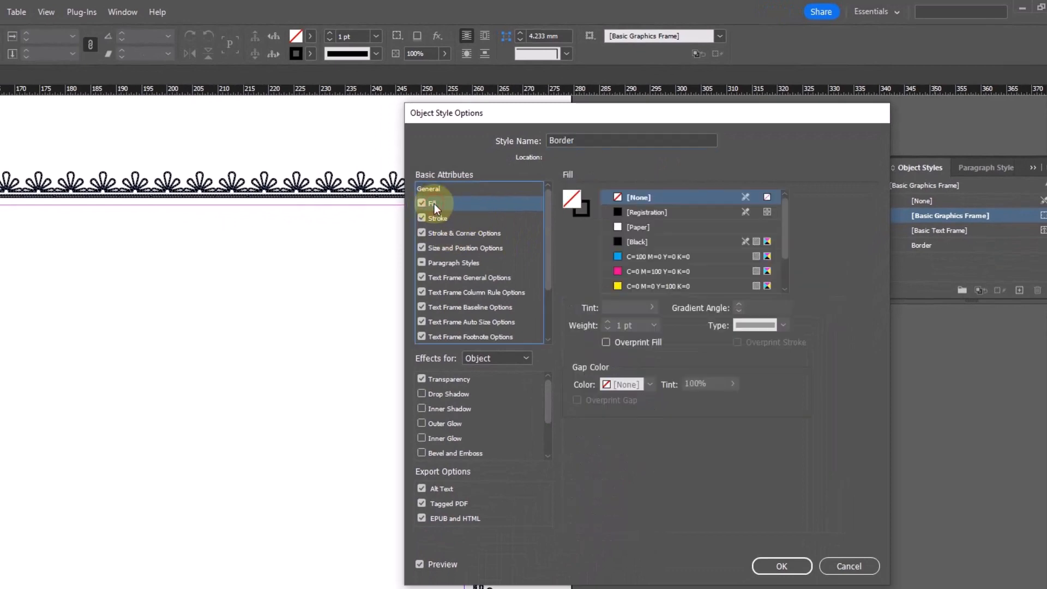
click(630, 243)
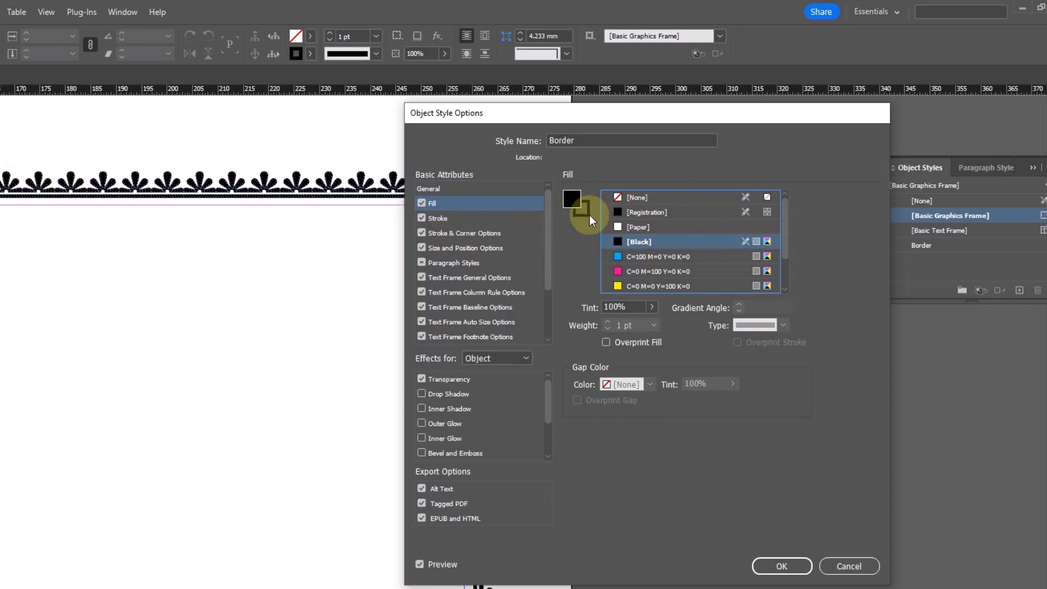
Step: Set the Border object style's stroke to [None] and save the style changes
click(438, 218)
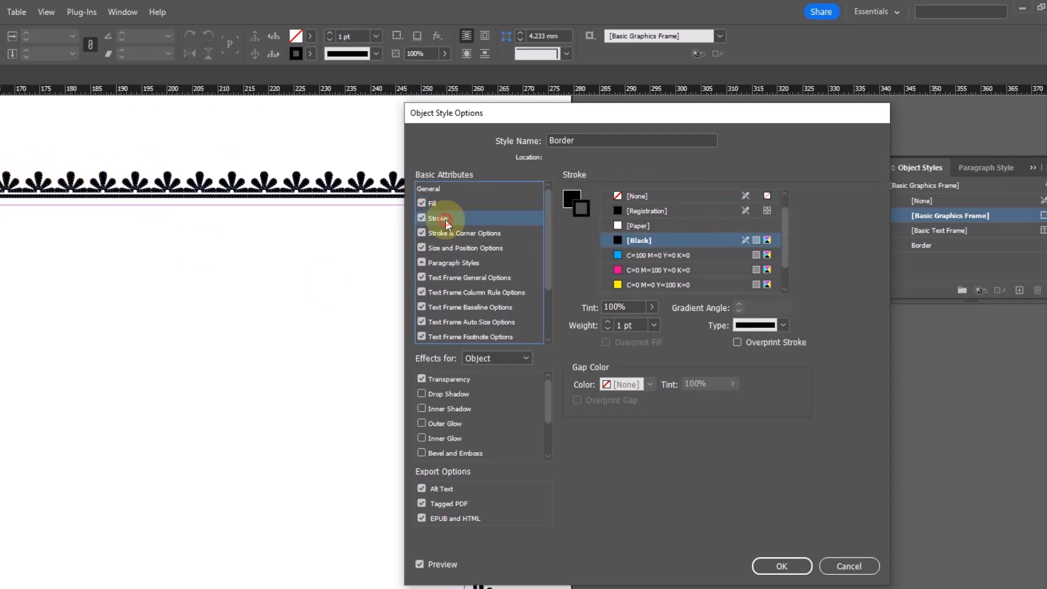
click(640, 197)
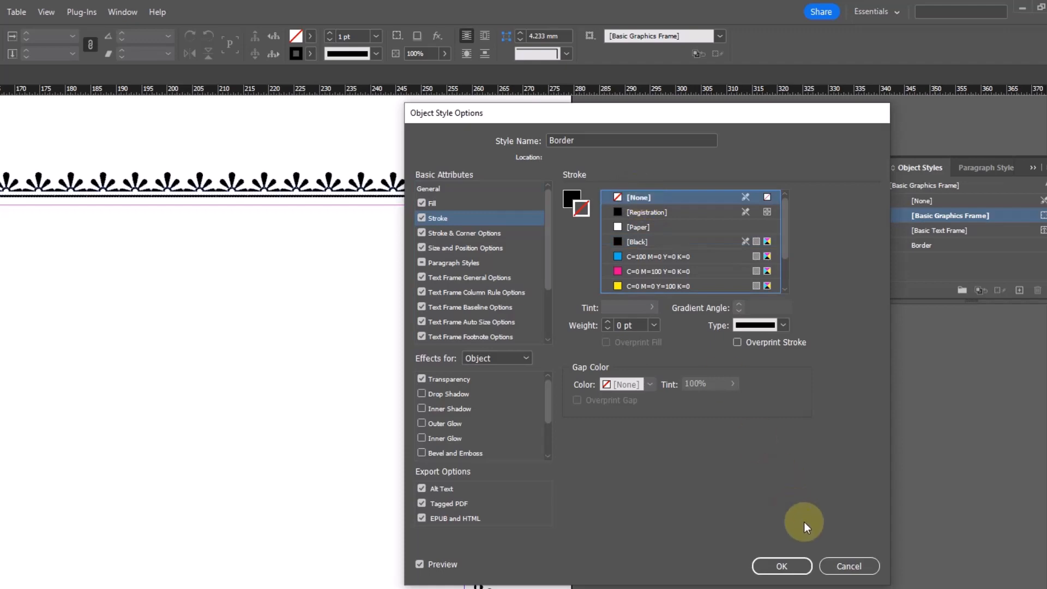
click(785, 566)
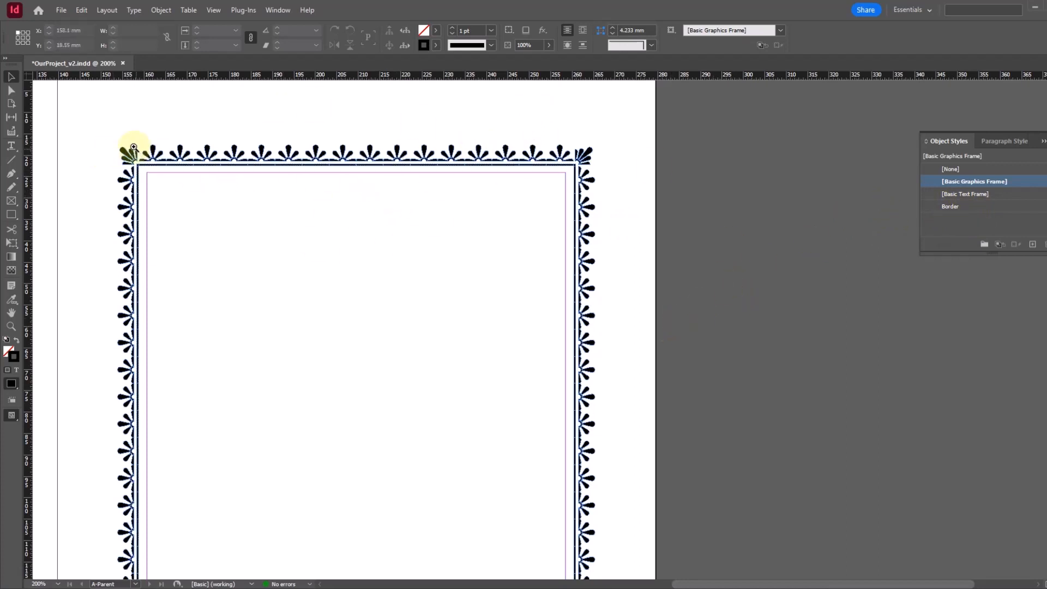
Step: Try to reshape the inner petal at the upper-left corner of the right page's border by moving its anchor point with Direct Selection
key(ctrl+space)
drag(98, 136, 218, 216)
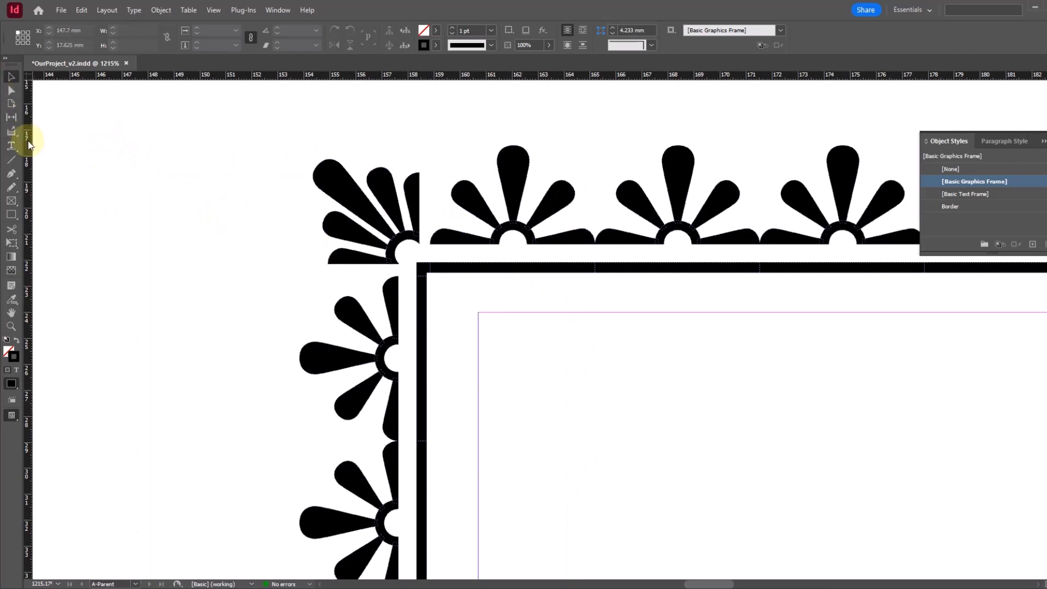
click(11, 90)
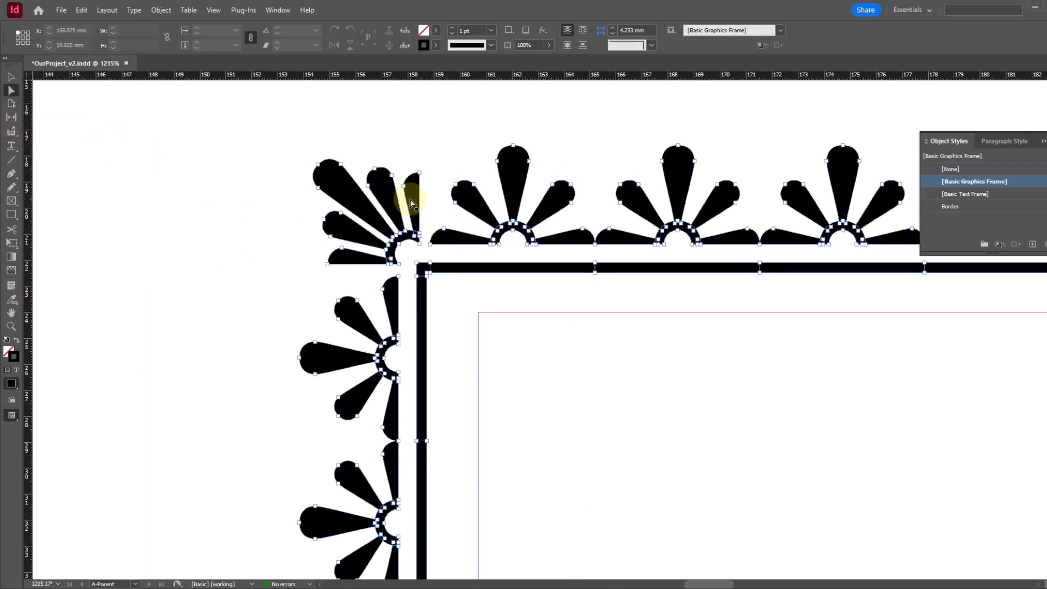
click(420, 177)
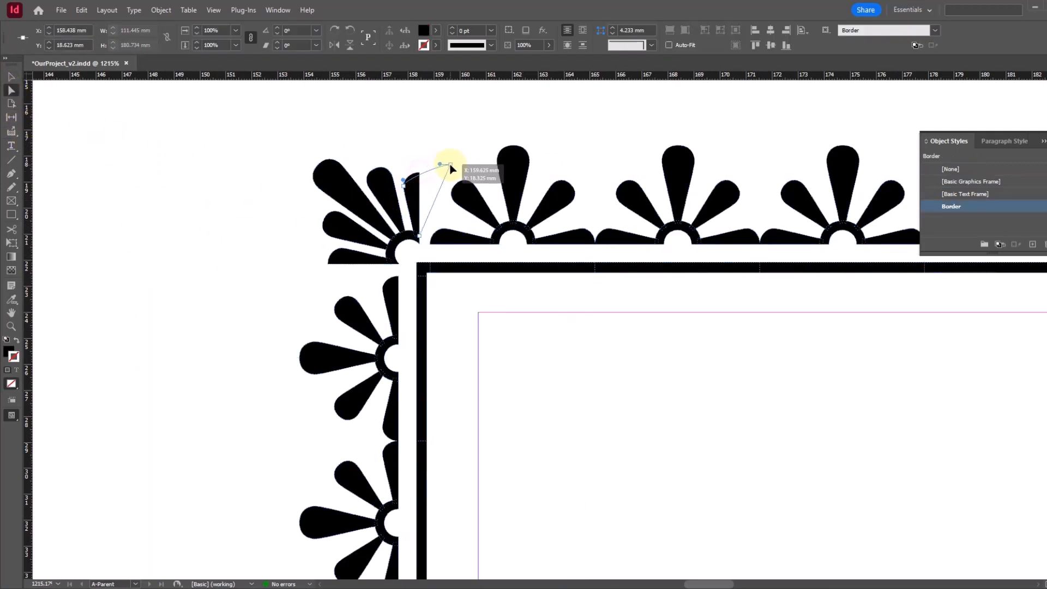
click(11, 77)
Step: Deselect the right page's border and go from the A-Parent spread to page 1
ctrl+alt+click(629, 292)
ctrl+alt+click(628, 292)
ctrl+alt+click(629, 291)
ctrl+alt+click(611, 307)
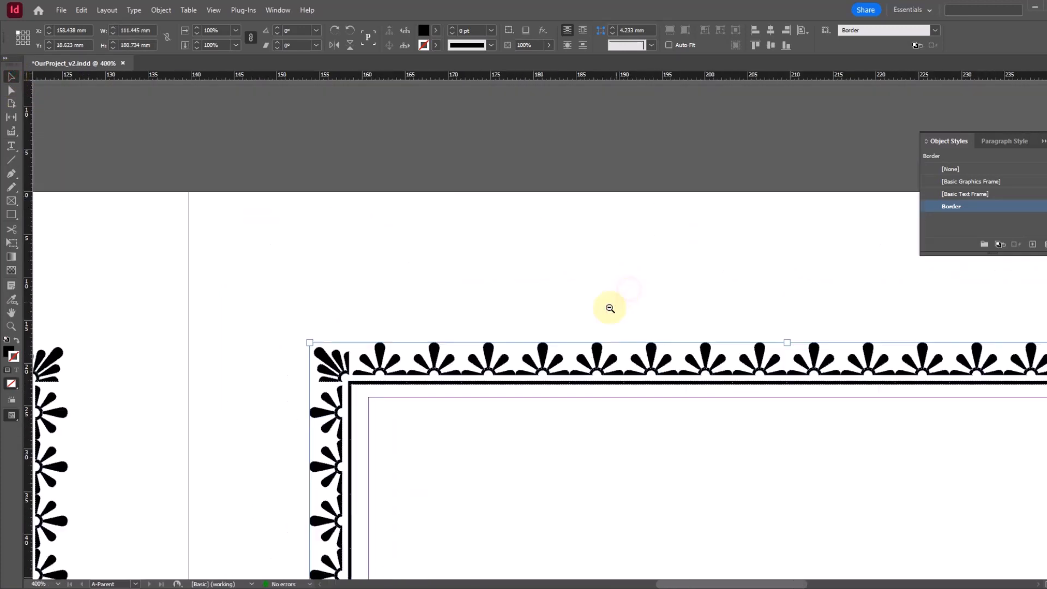
ctrl+alt+click(609, 308)
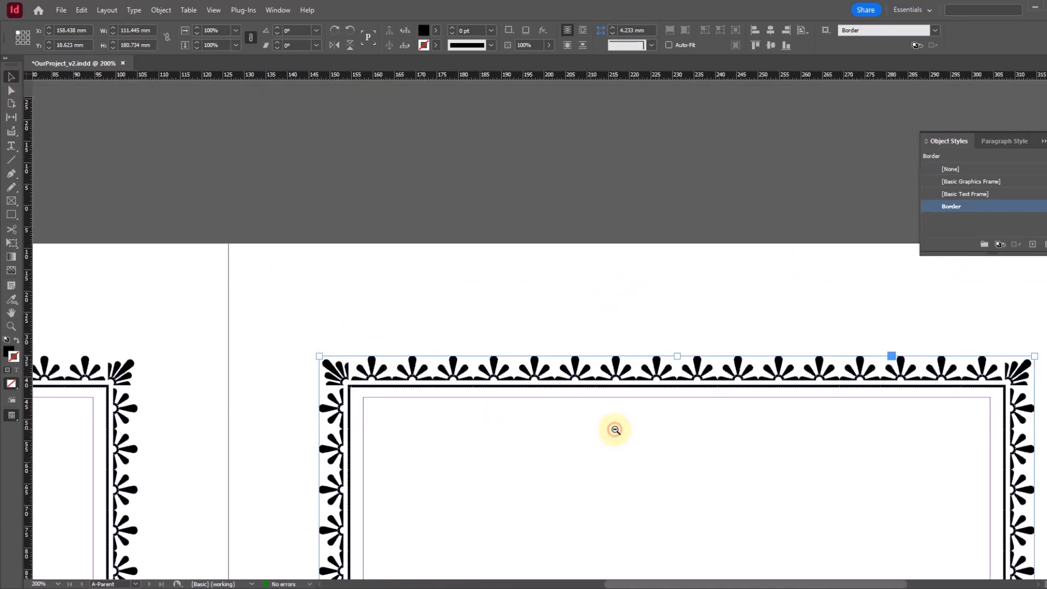
ctrl+alt+click(611, 431)
ctrl+alt+click(584, 433)
ctrl+alt+click(584, 420)
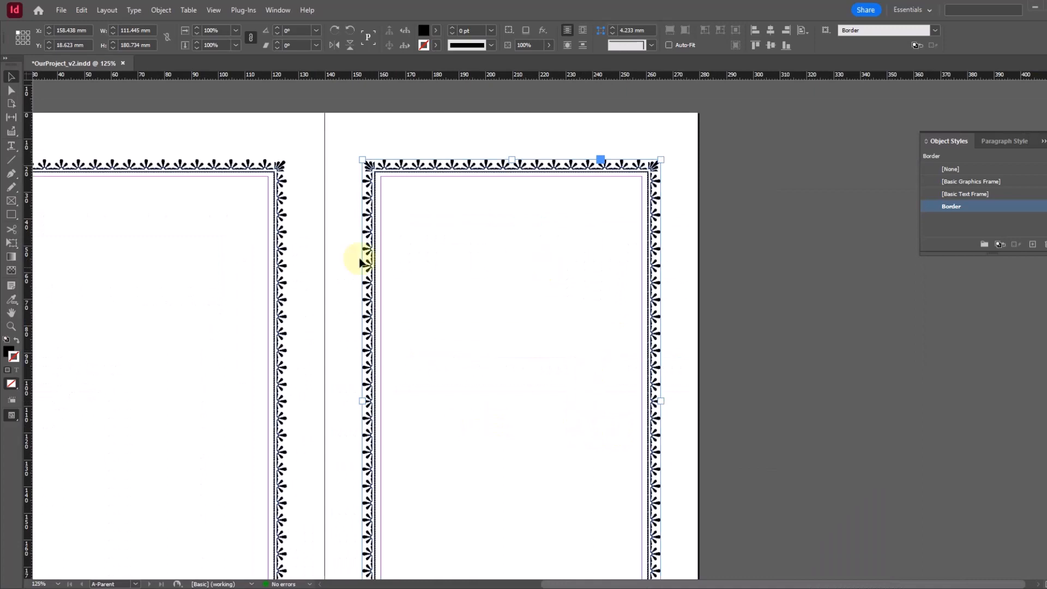
click(464, 238)
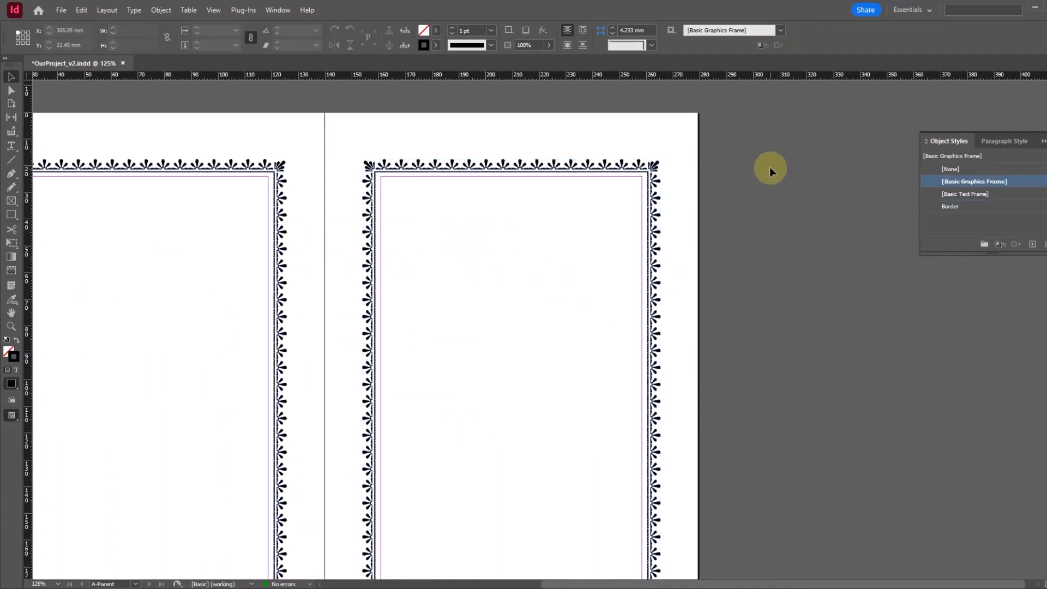
key(F12)
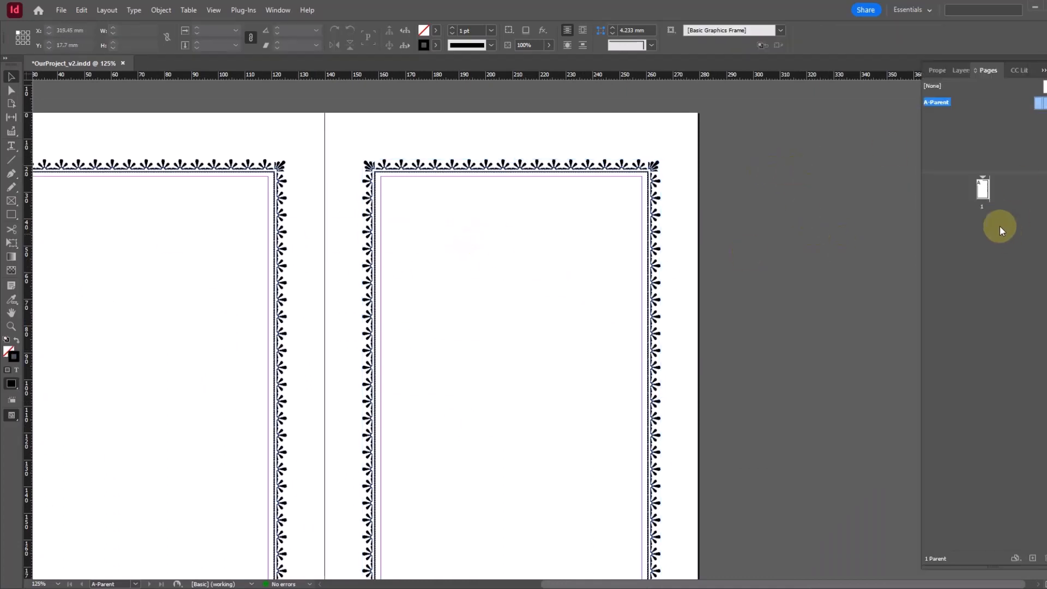
double_click(981, 188)
scroll(754, 292, right, 5)
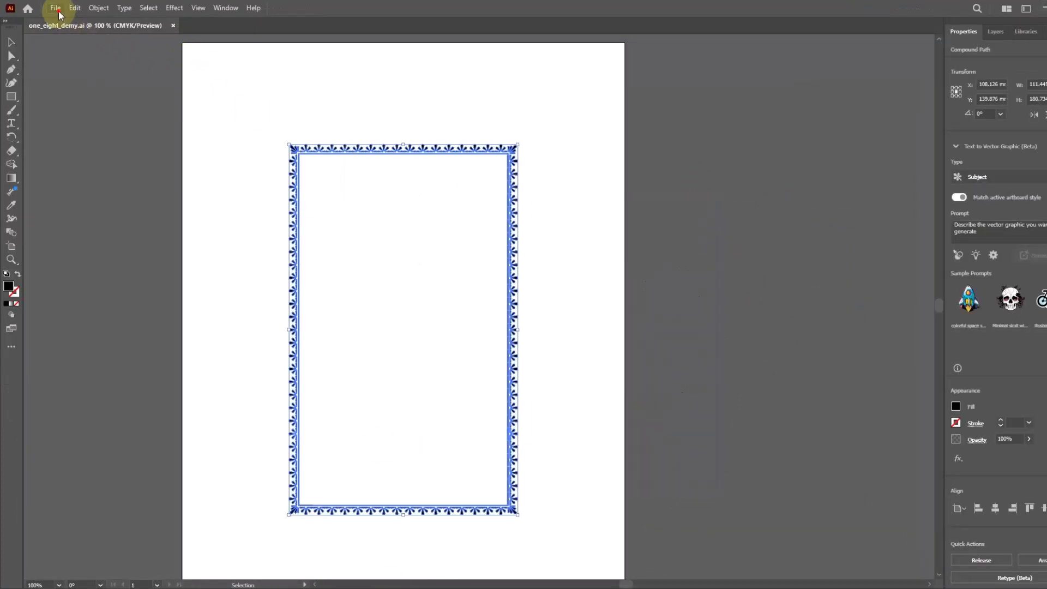
Step: Switch to Illustrator and exit the program
click(56, 8)
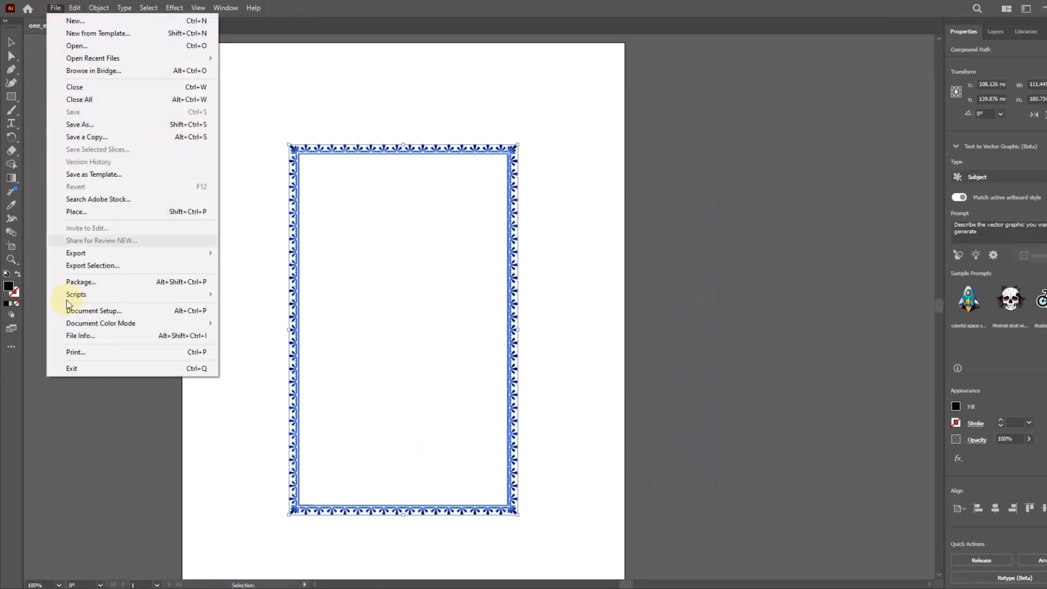
click(83, 368)
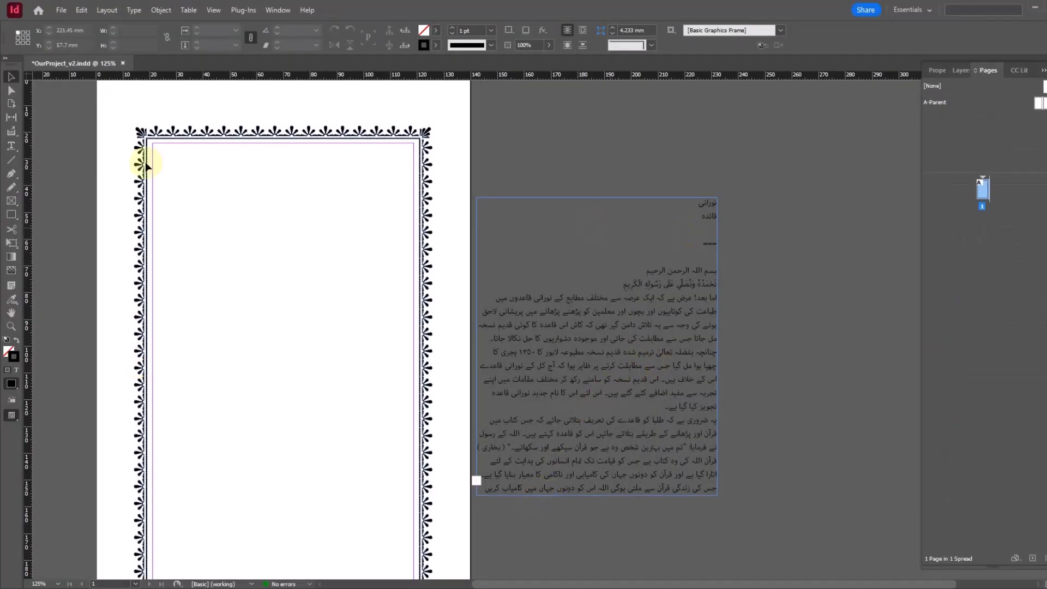
Step: Examine the border and page number on page 1 and look over the document's paragraph styles
scroll(497, 323, down, 3)
scroll(497, 323, down, 2)
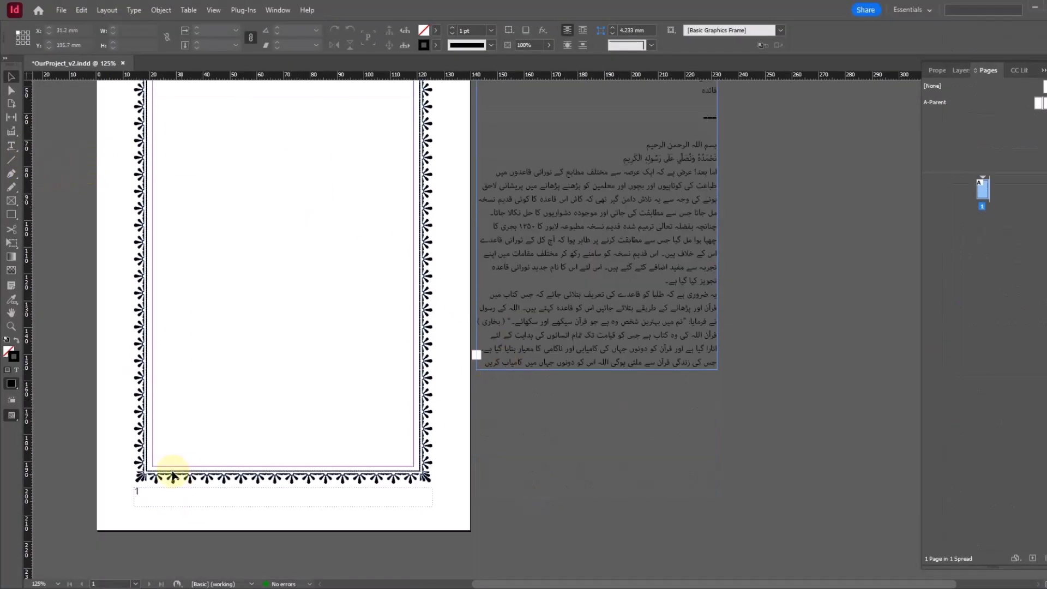
click(1046, 158)
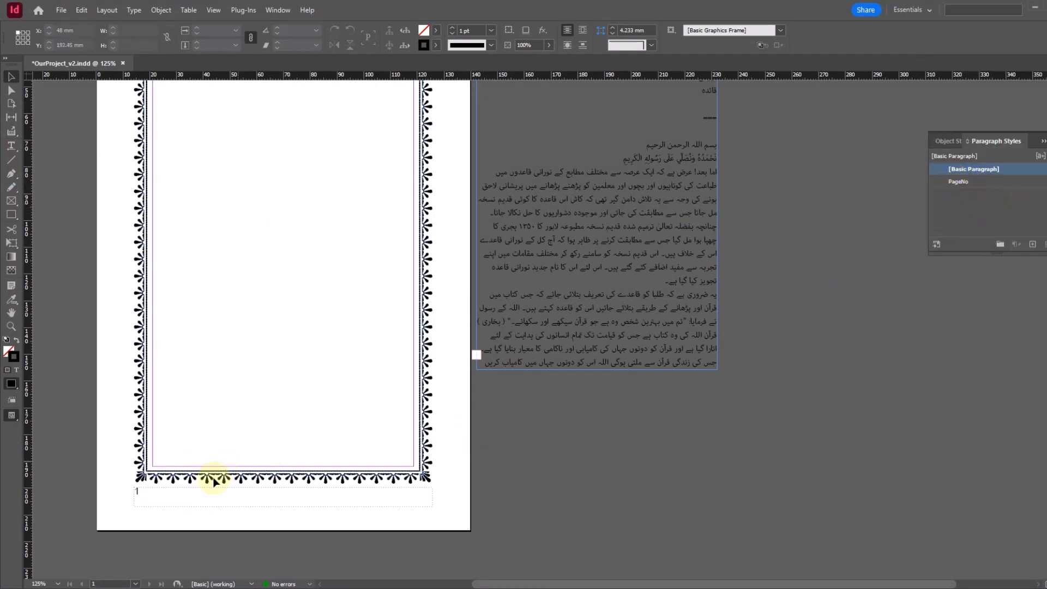
scroll(662, 277, up, 9)
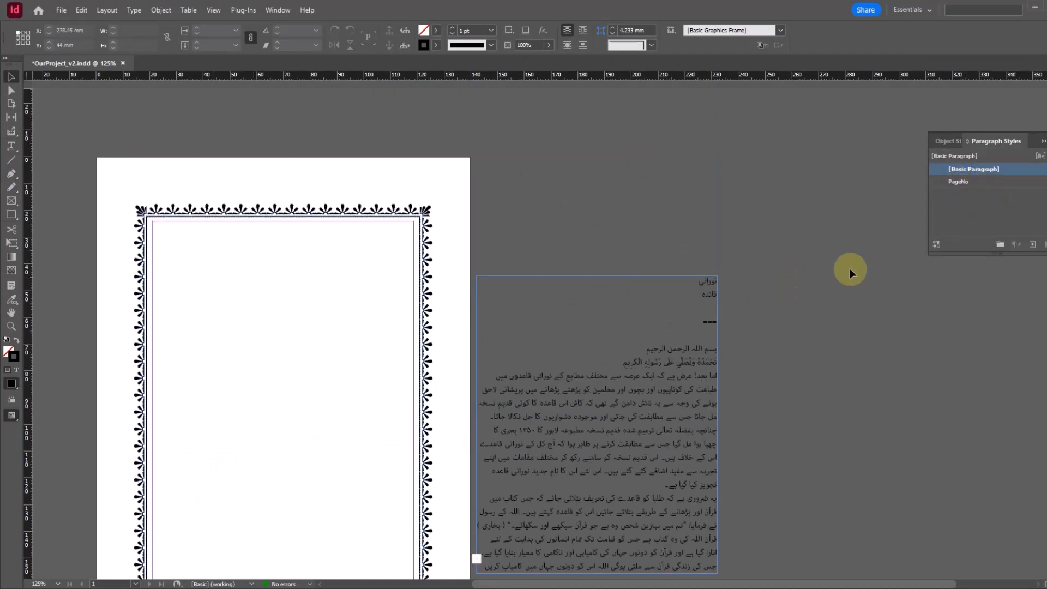
click(1042, 140)
scroll(631, 304, down, 3)
scroll(631, 304, down, 2)
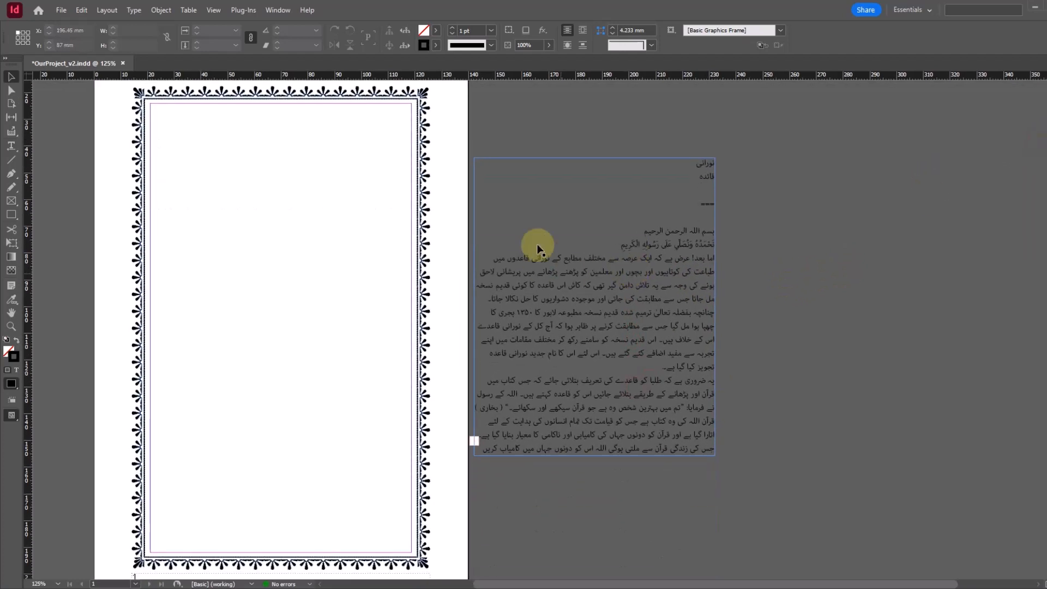
Step: Cut the two title lines from the pasteboard text and paste them into a new text frame of about 97.7 × 167.9 mm within page 1's margins
click(10, 146)
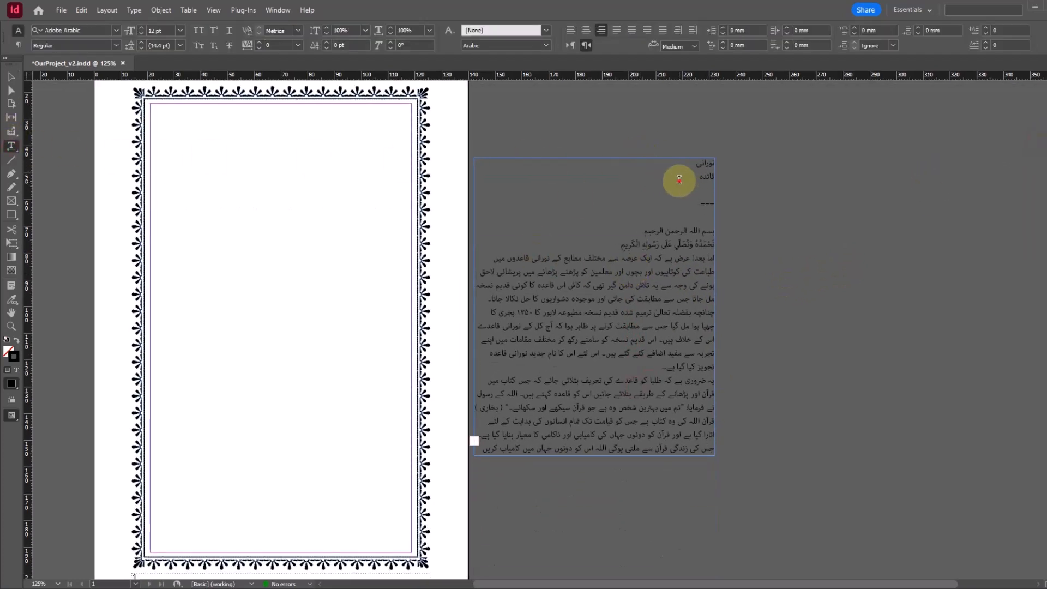
double_click(678, 177)
click(629, 178)
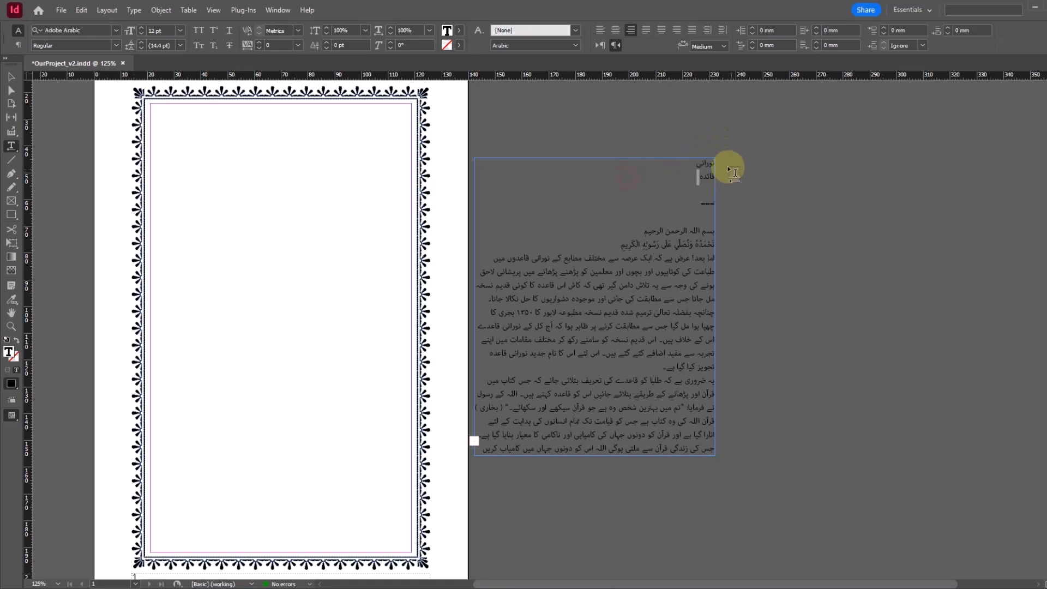
key(Down)
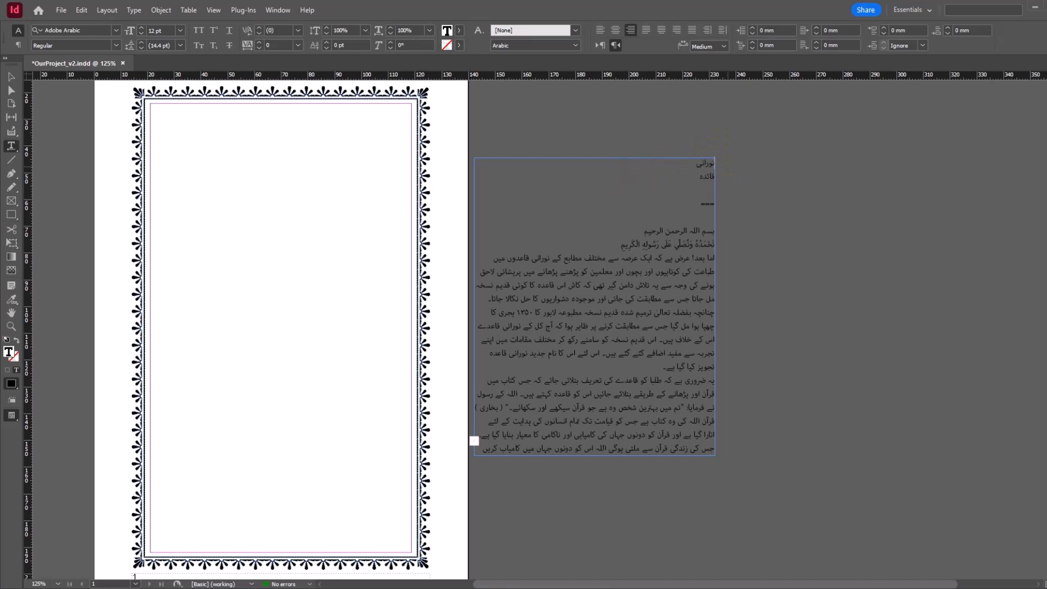
key(ctrl+x)
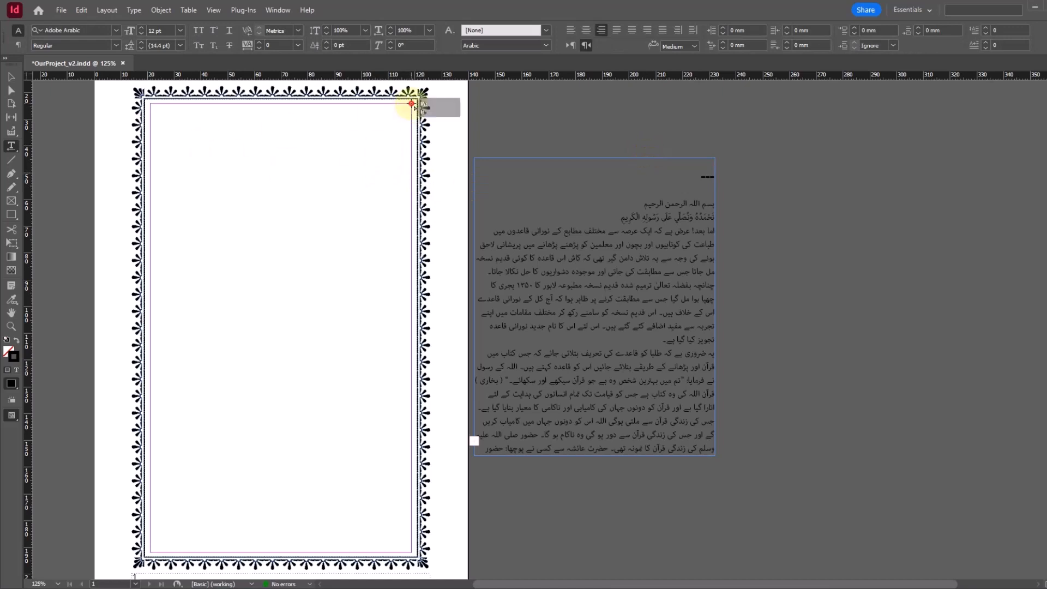
drag(413, 109, 151, 553)
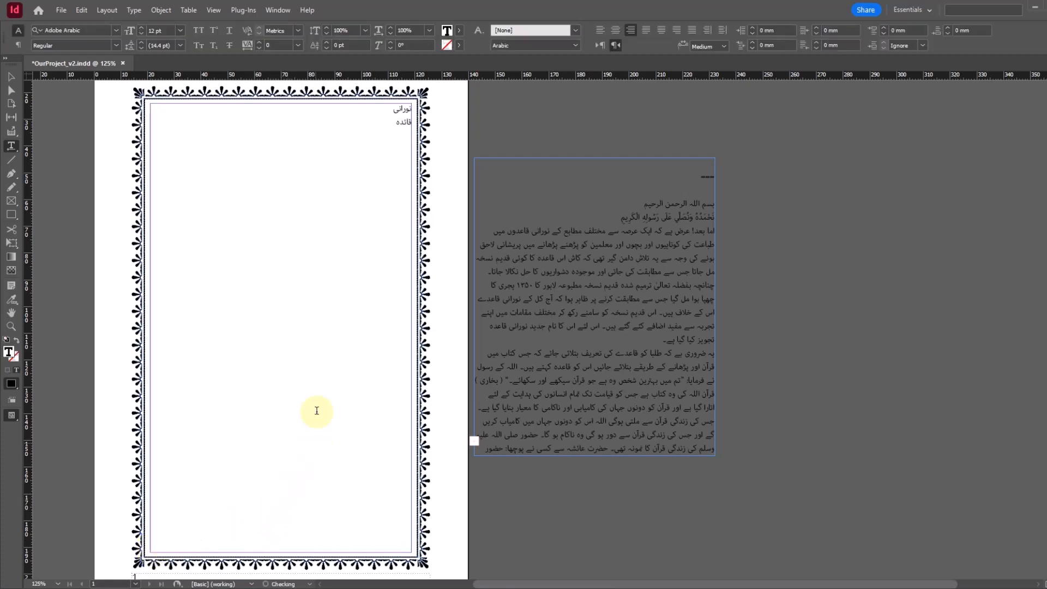
click(11, 77)
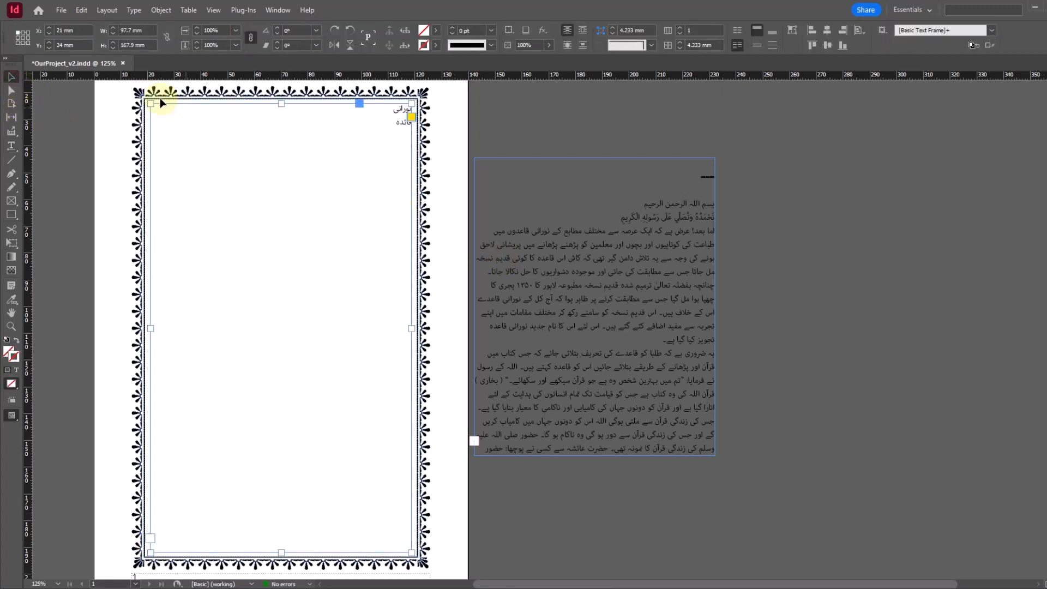
Step: Set the font of all the title text on page 1 to AbdoLine-Heavy
click(11, 145)
click(304, 174)
key(ctrl+a)
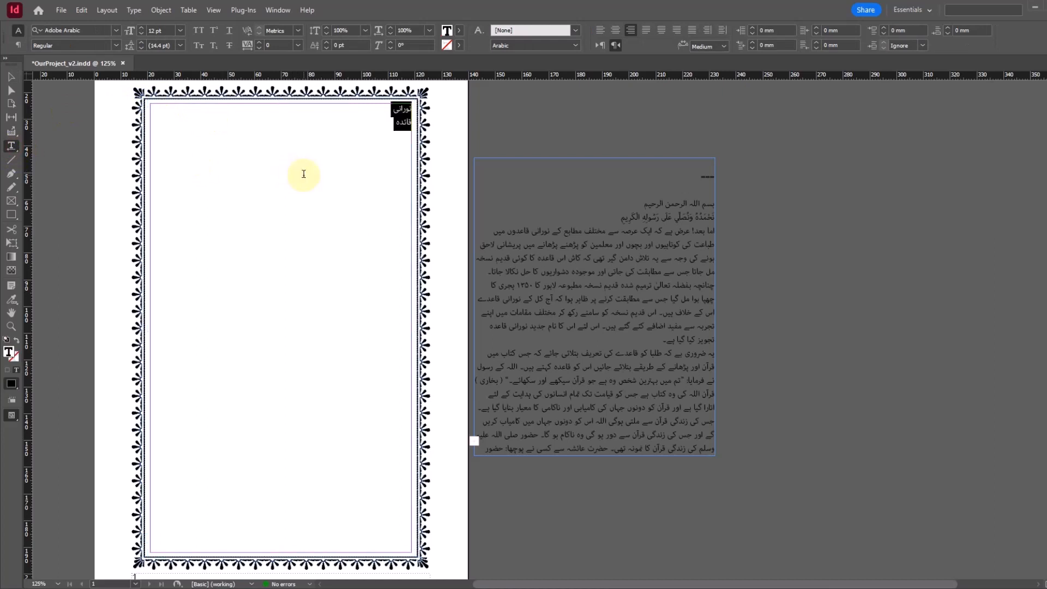
click(116, 31)
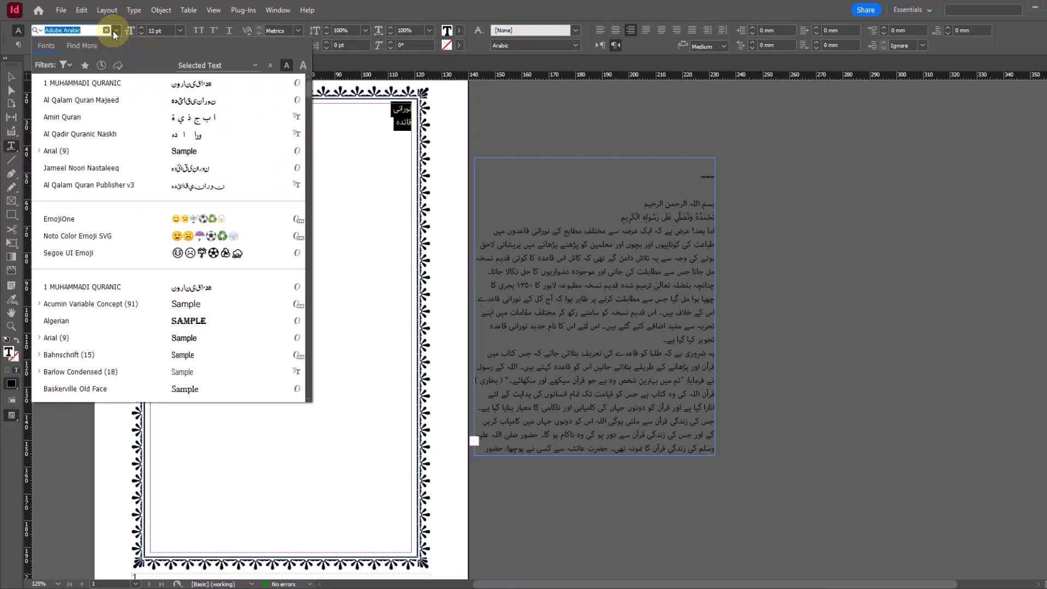
text(abdo)
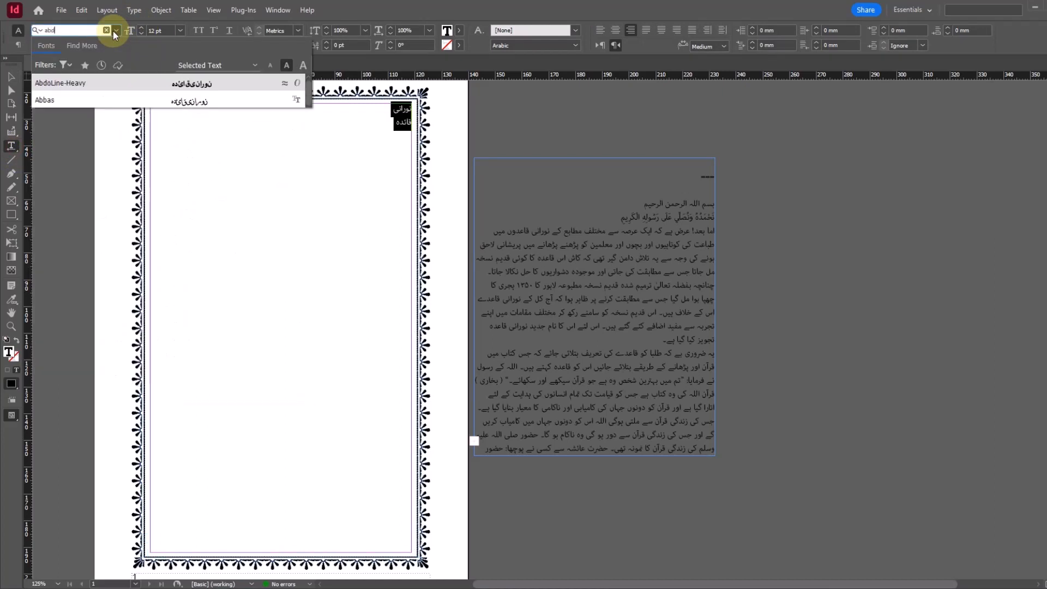
click(49, 87)
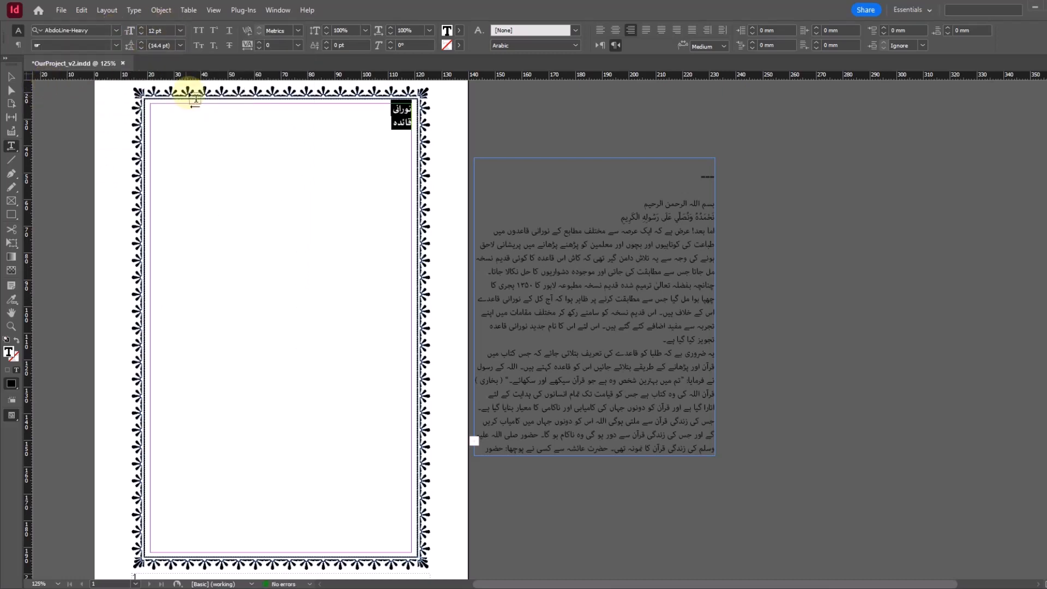
Step: Set the title text on page 1 to 72 pt and centre it horizontally
click(179, 30)
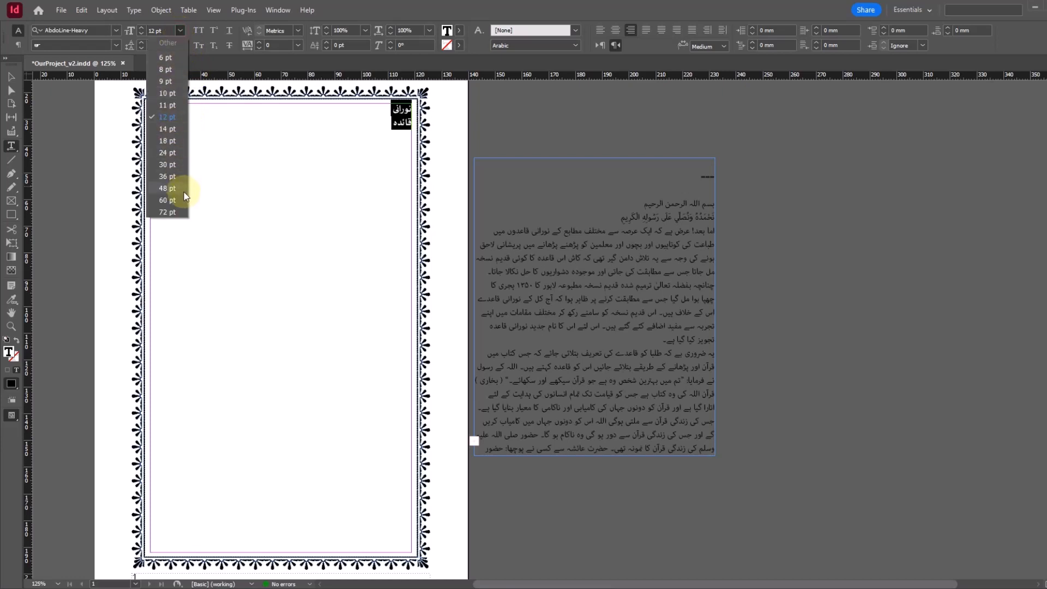
click(174, 207)
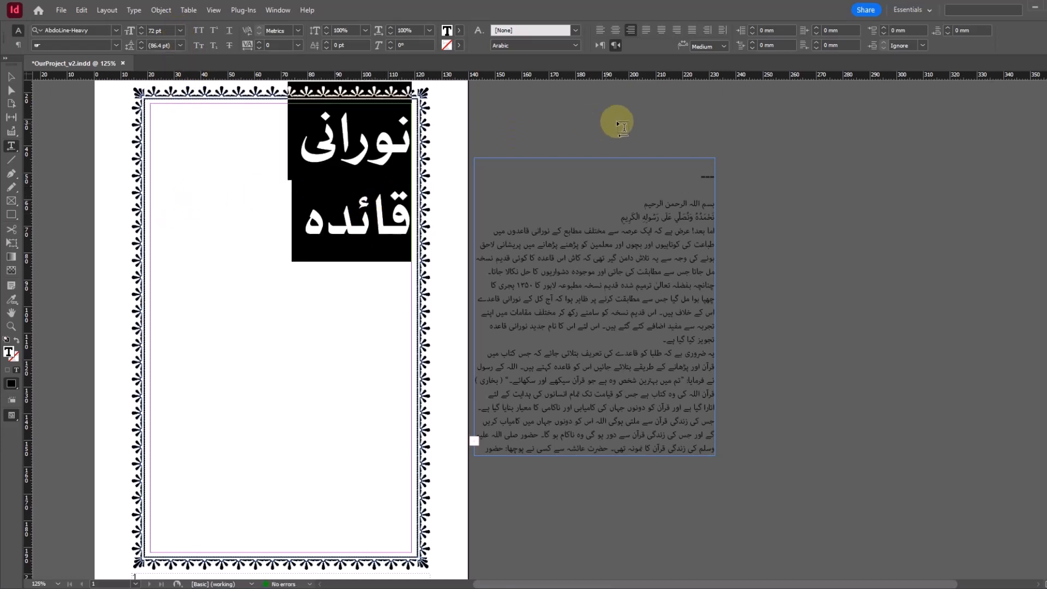
click(615, 32)
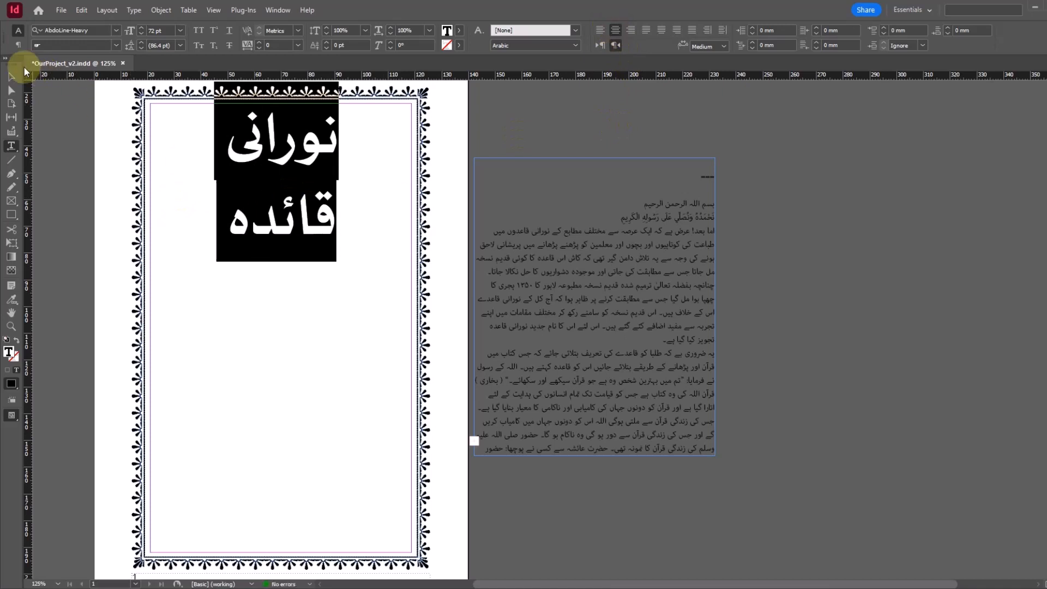
click(9, 82)
click(347, 193)
click(506, 113)
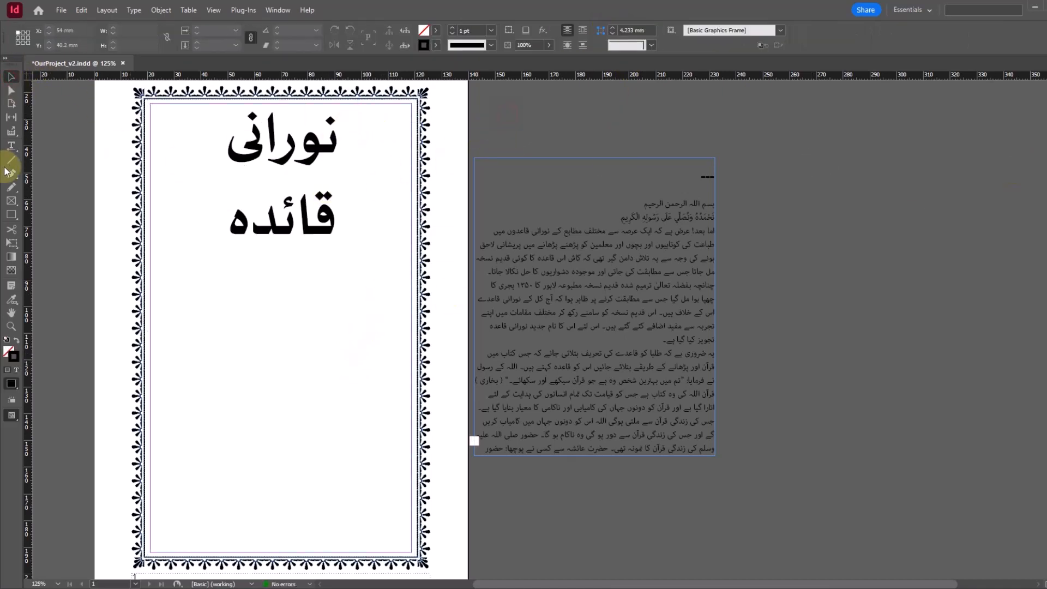
Step: Create a paragraph style named Start from the formatted title text and apply it to both title lines
click(11, 146)
drag(226, 227, 480, 145)
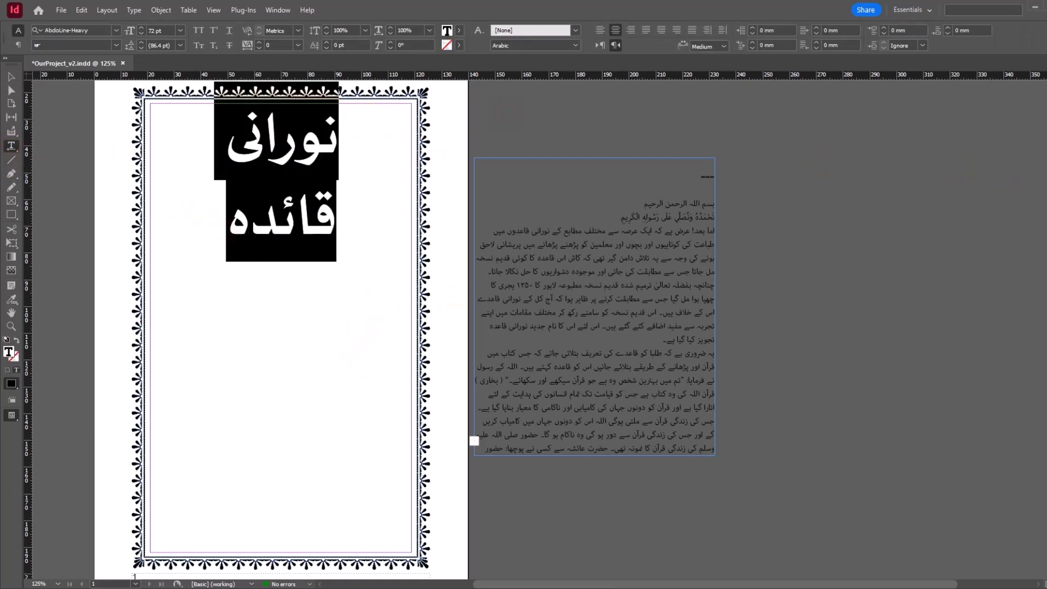
key(F11)
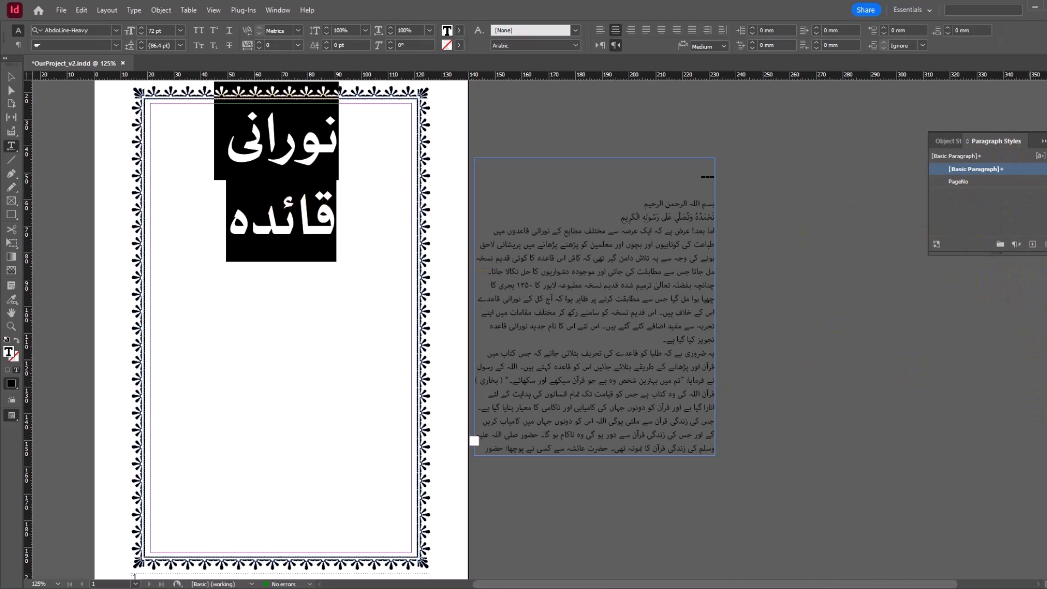
alt+click(1032, 245)
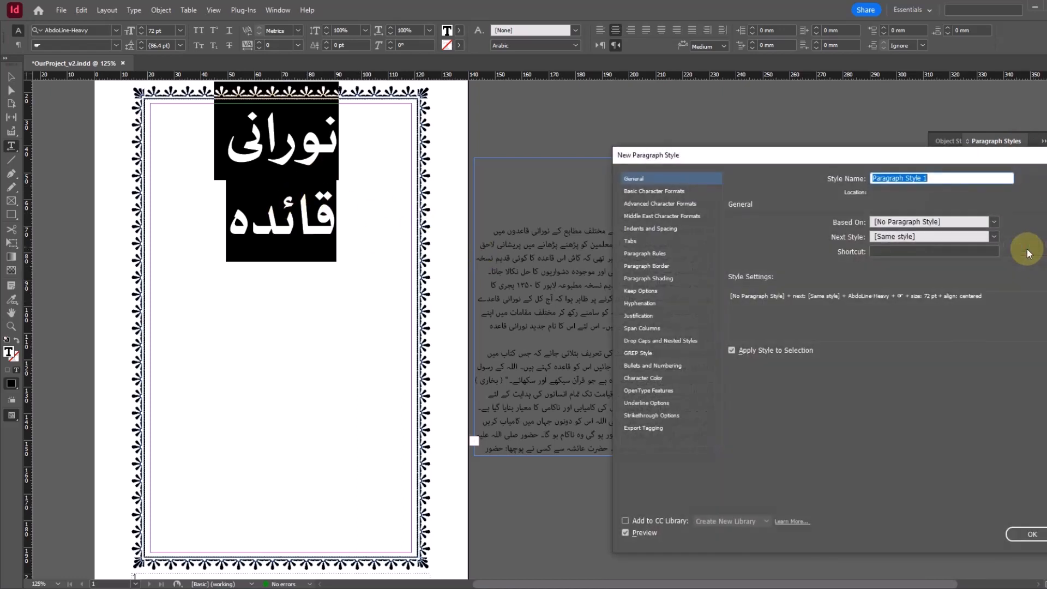
text(Start)
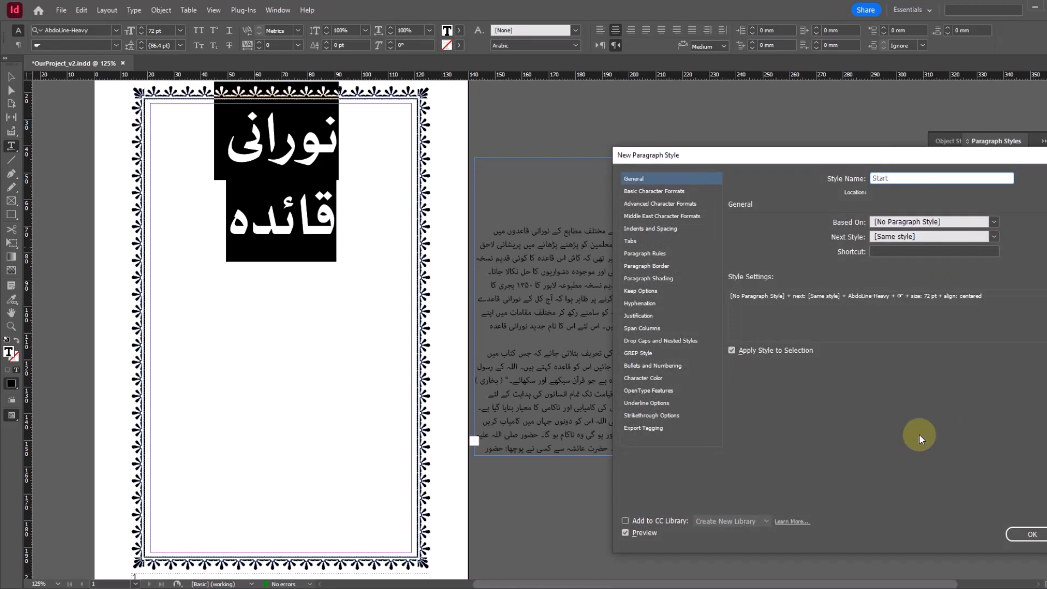
drag(903, 155, 741, 118)
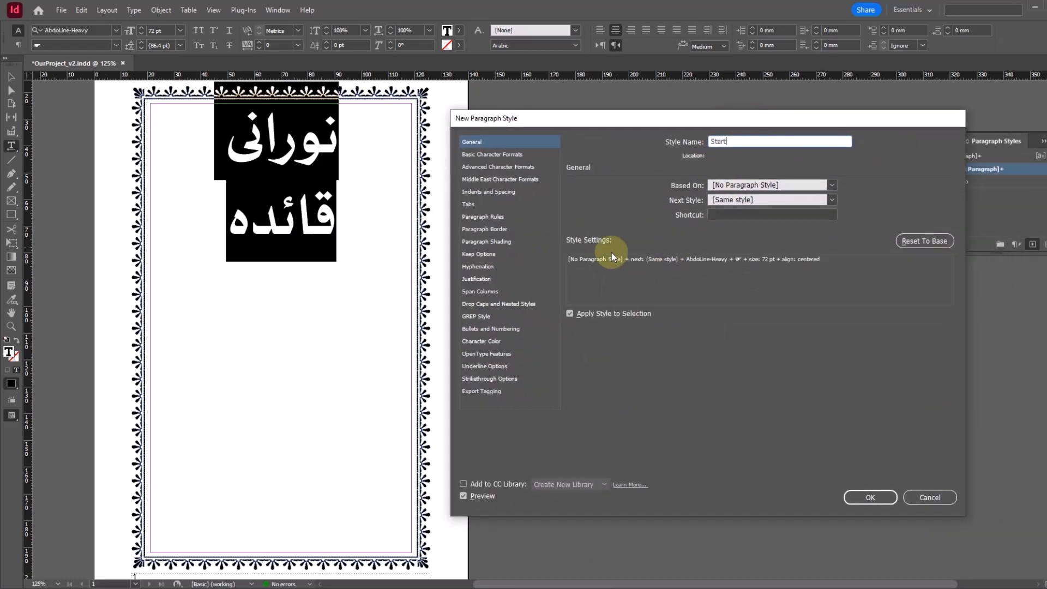
click(870, 498)
click(361, 189)
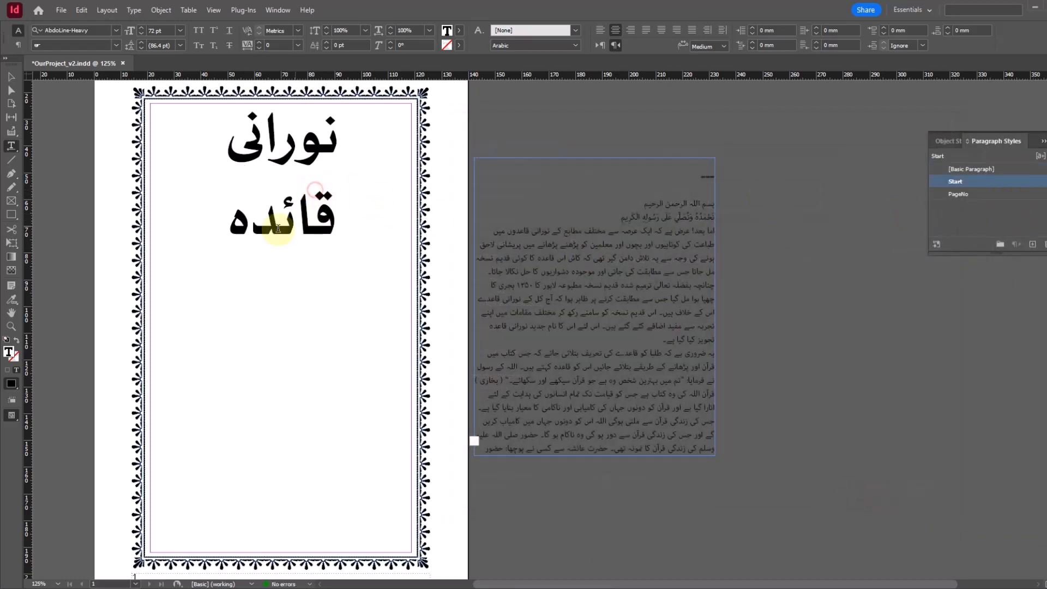
drag(221, 231, 366, 132)
key(Escape)
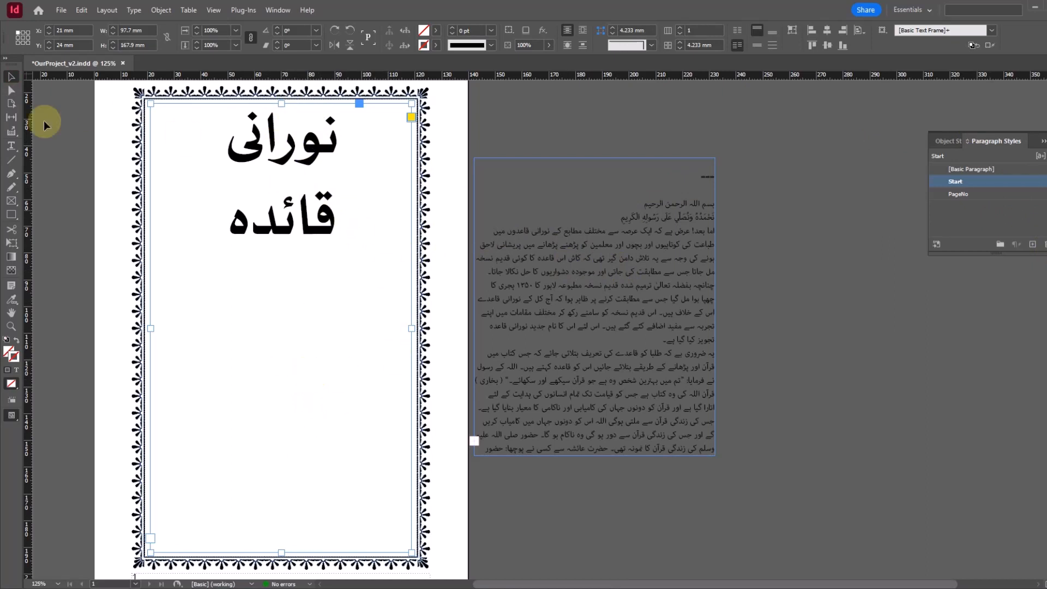
click(546, 505)
click(338, 349)
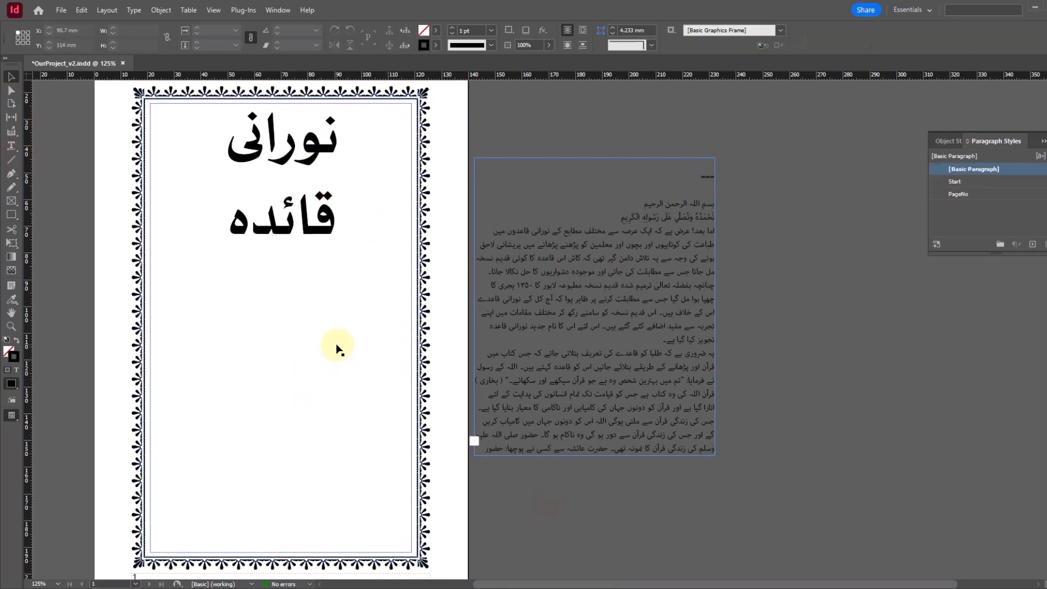
key(ctrl+b)
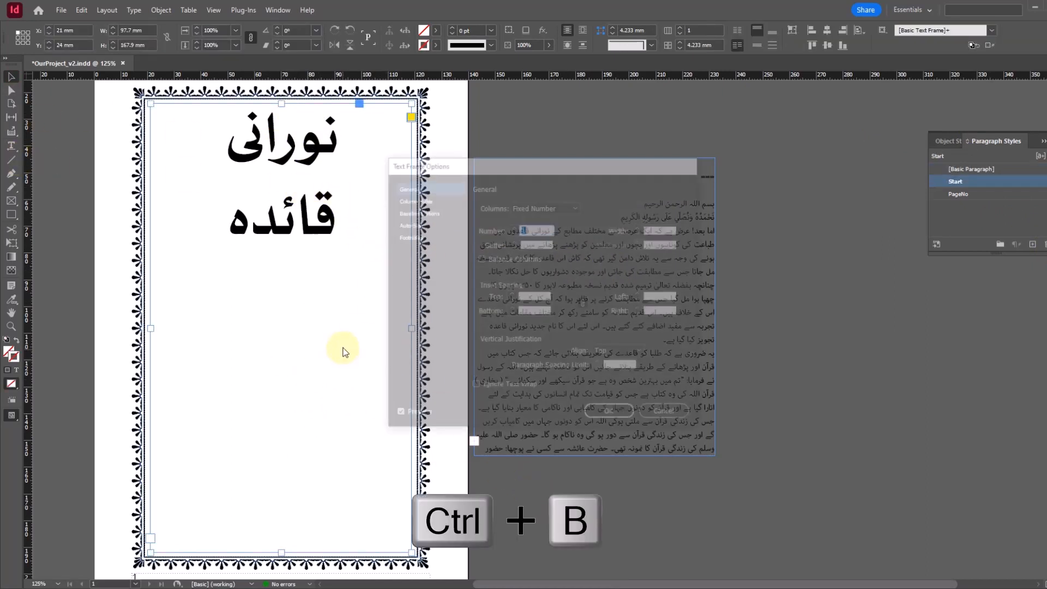
click(418, 212)
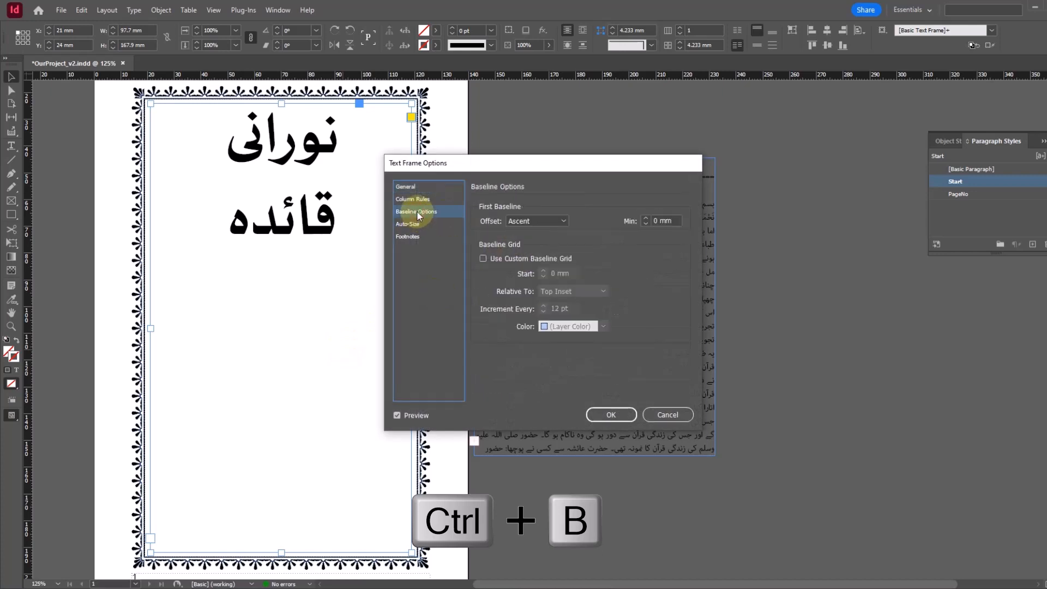
click(407, 186)
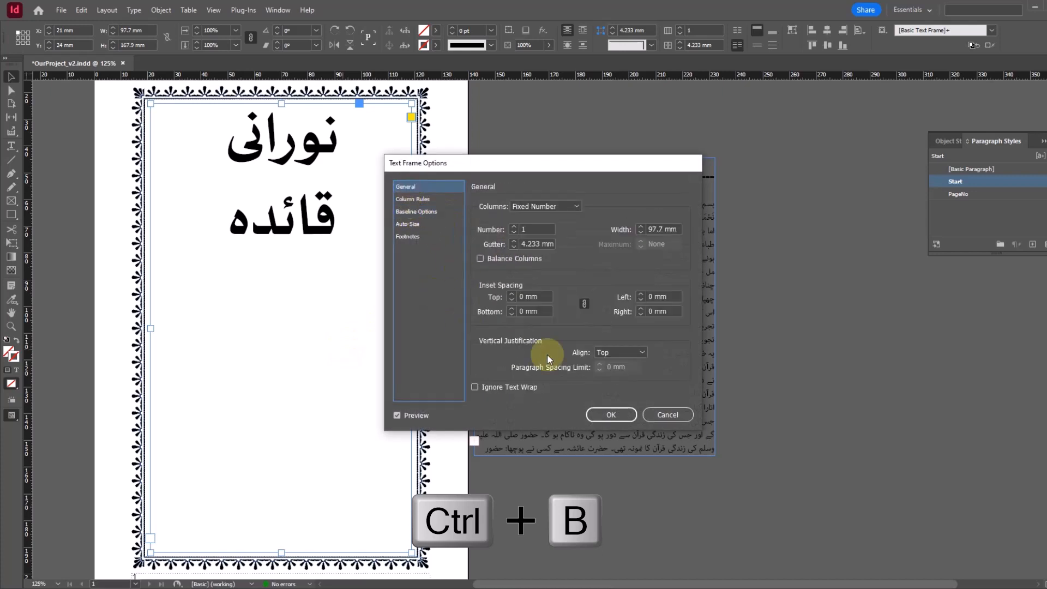
click(606, 354)
click(612, 377)
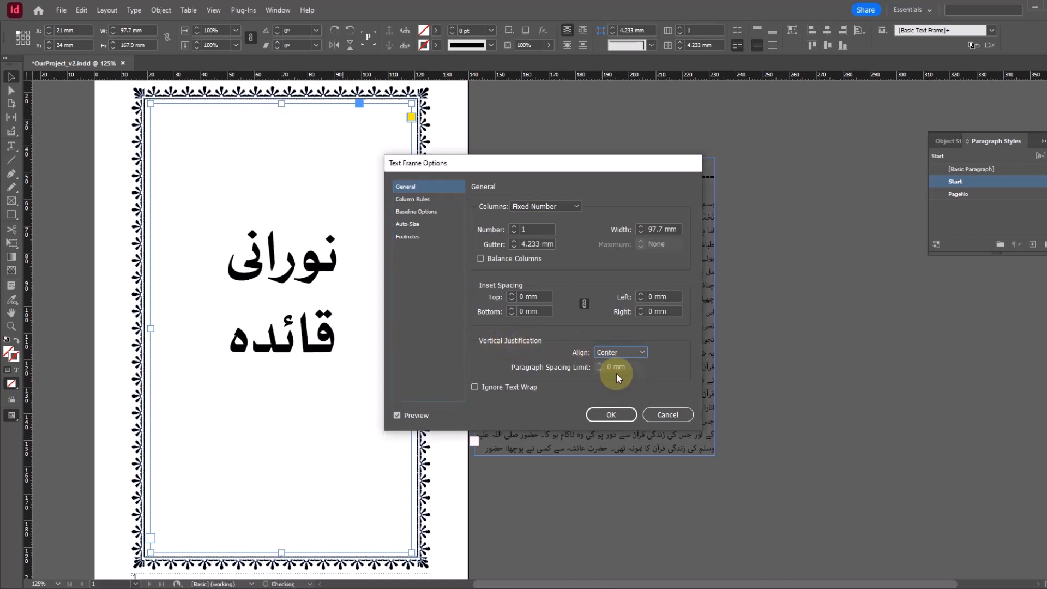
click(675, 416)
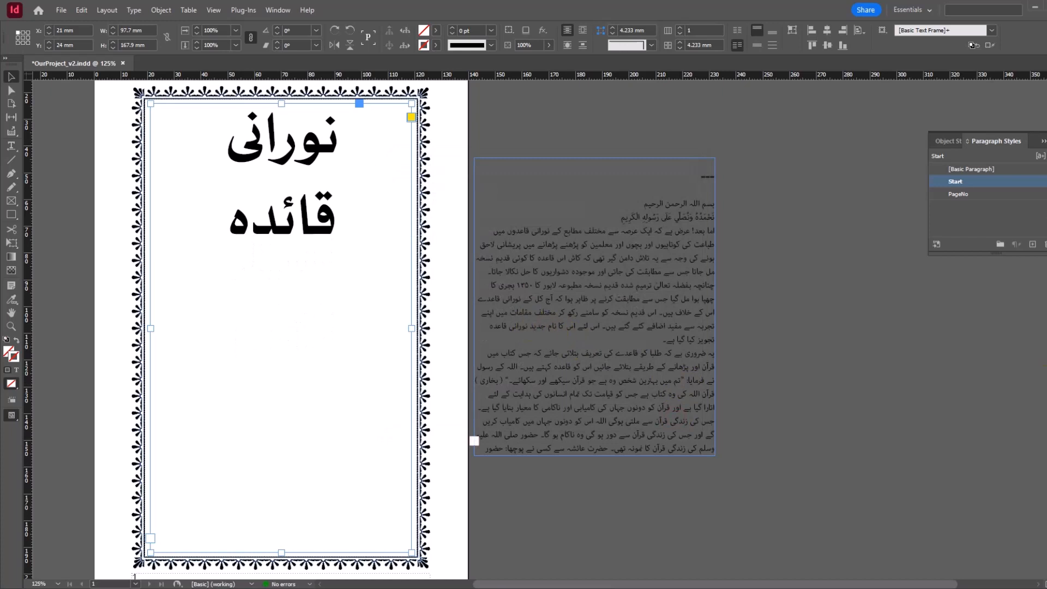
Step: Start a new object style named Start based on the title text frame, with the style applied to the selection
click(948, 141)
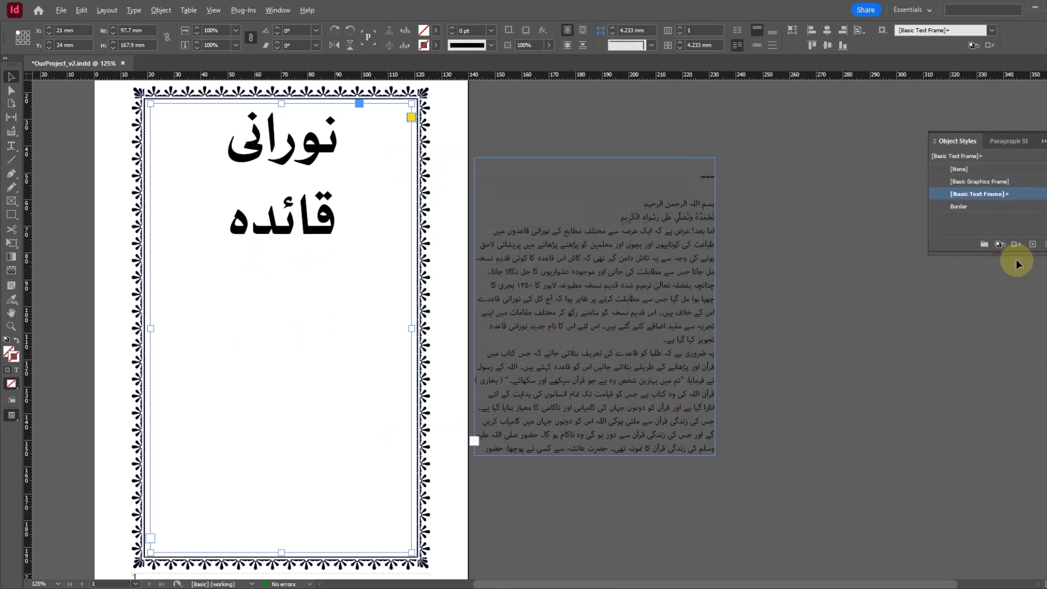
alt+click(1032, 245)
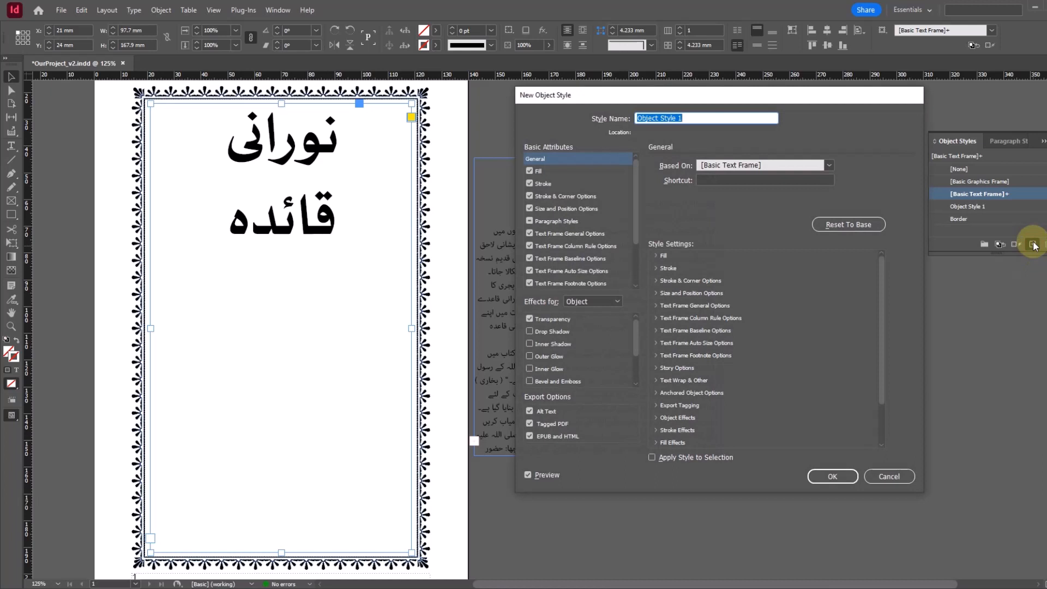
text(Start)
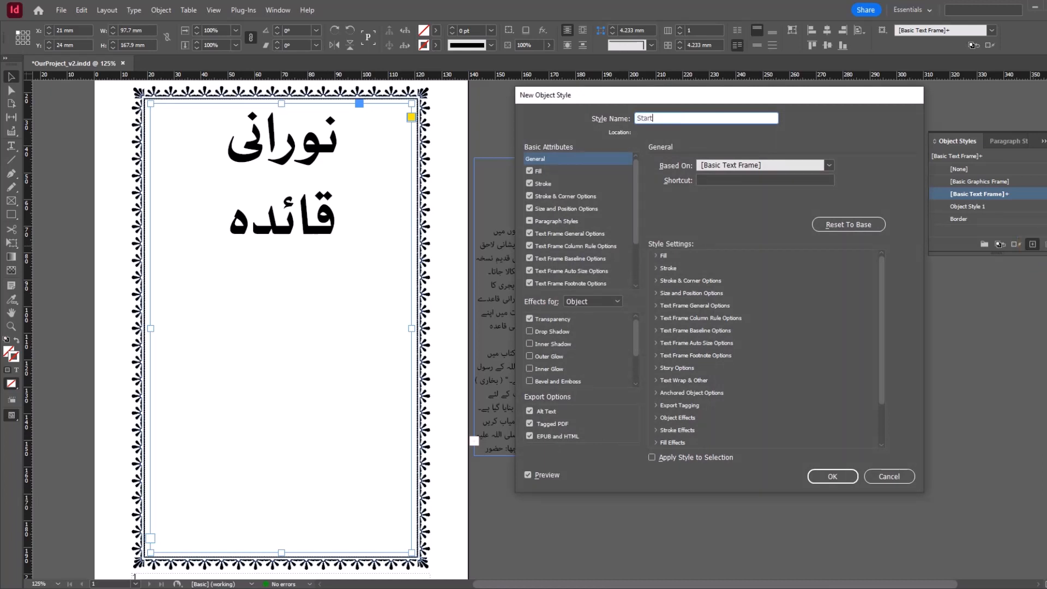
click(672, 459)
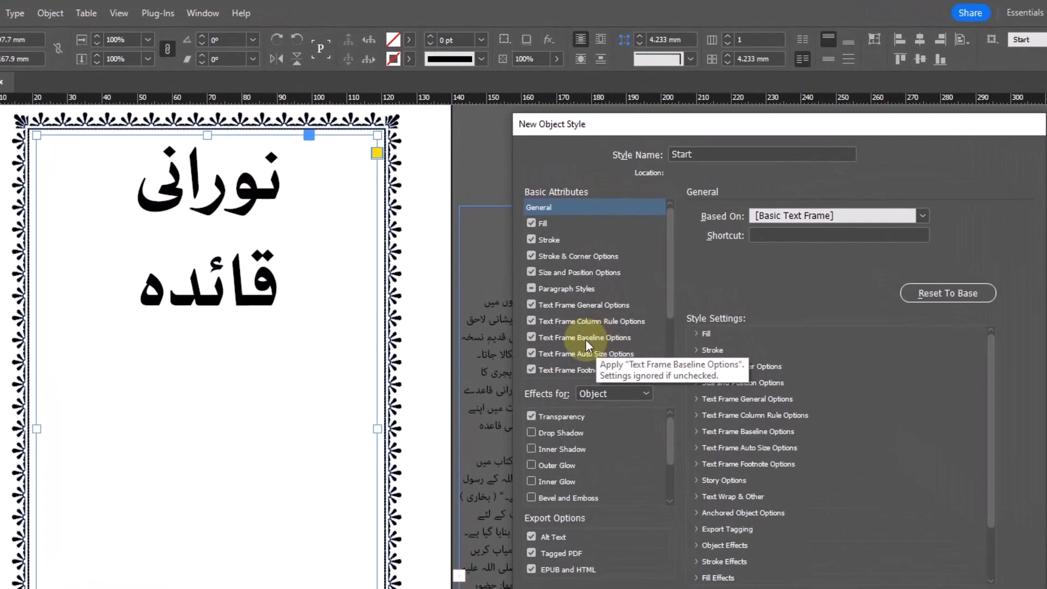
Step: Set the vertical justification in the Start object style's text frame general options to Center and save the style
click(594, 338)
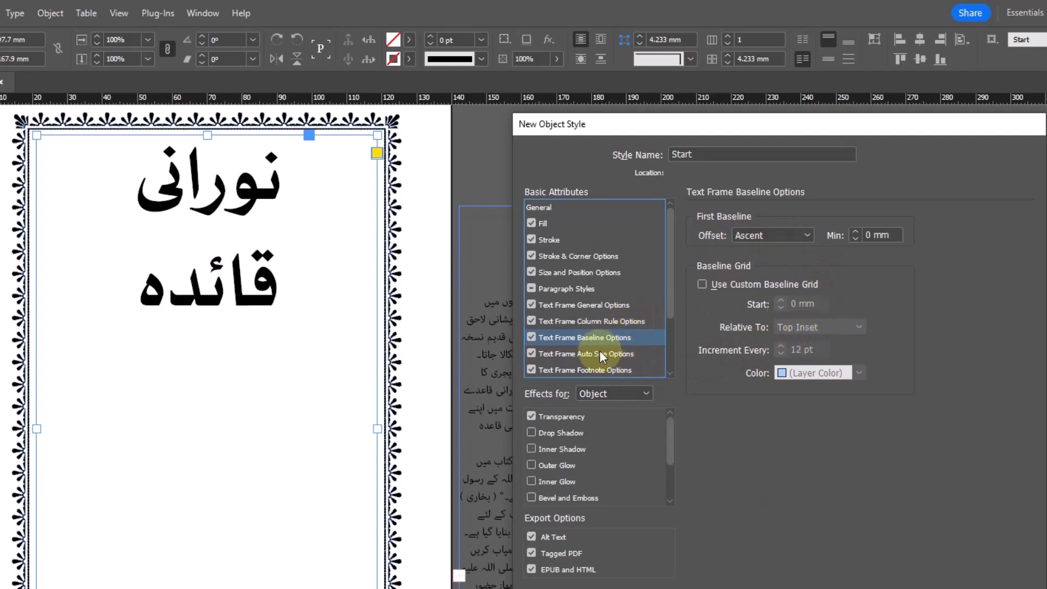
click(598, 305)
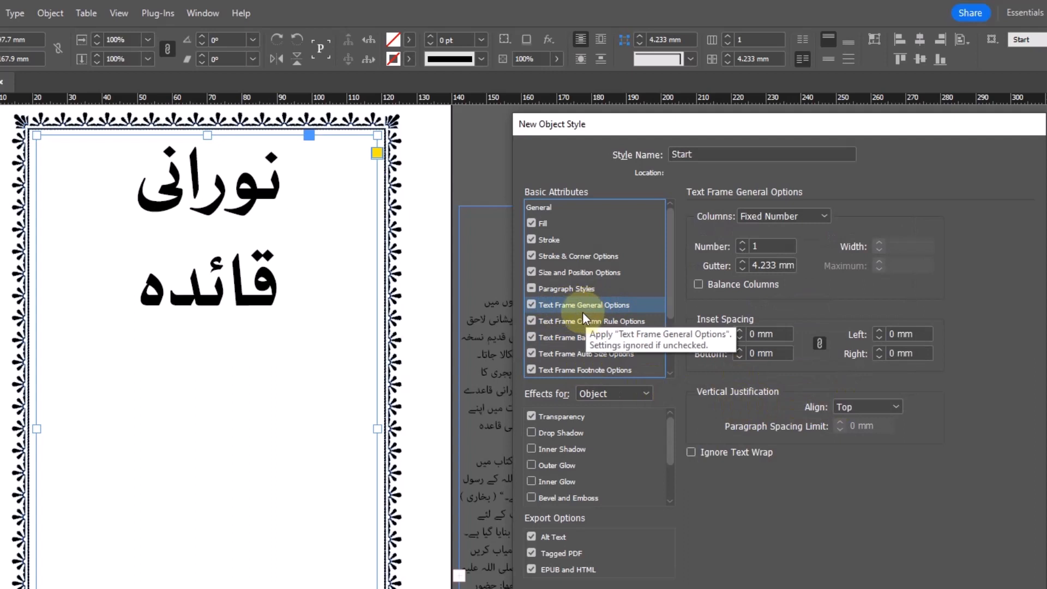
click(858, 406)
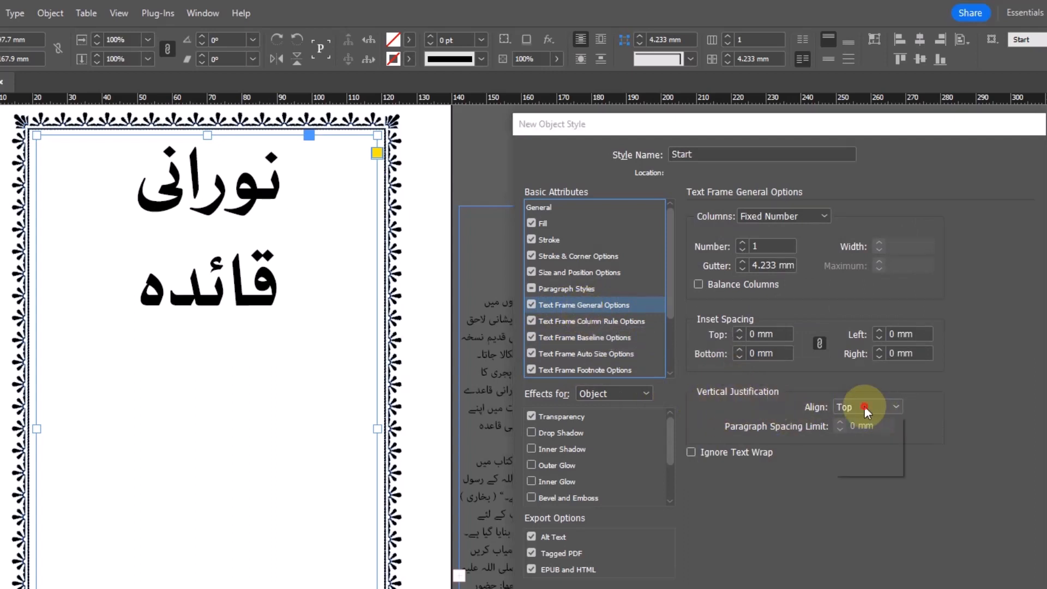
click(872, 438)
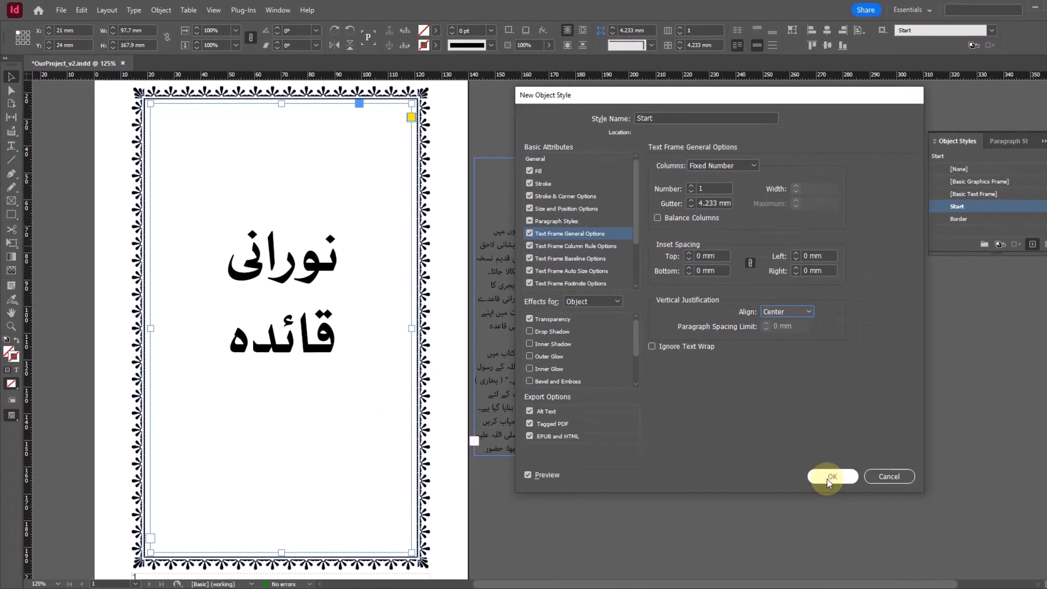
click(829, 477)
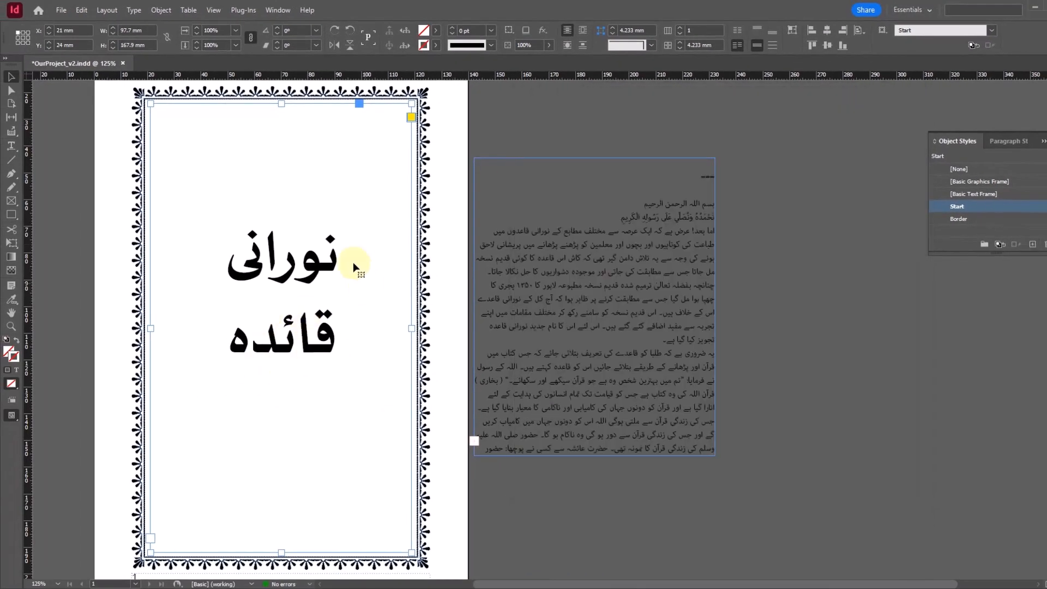
click(872, 384)
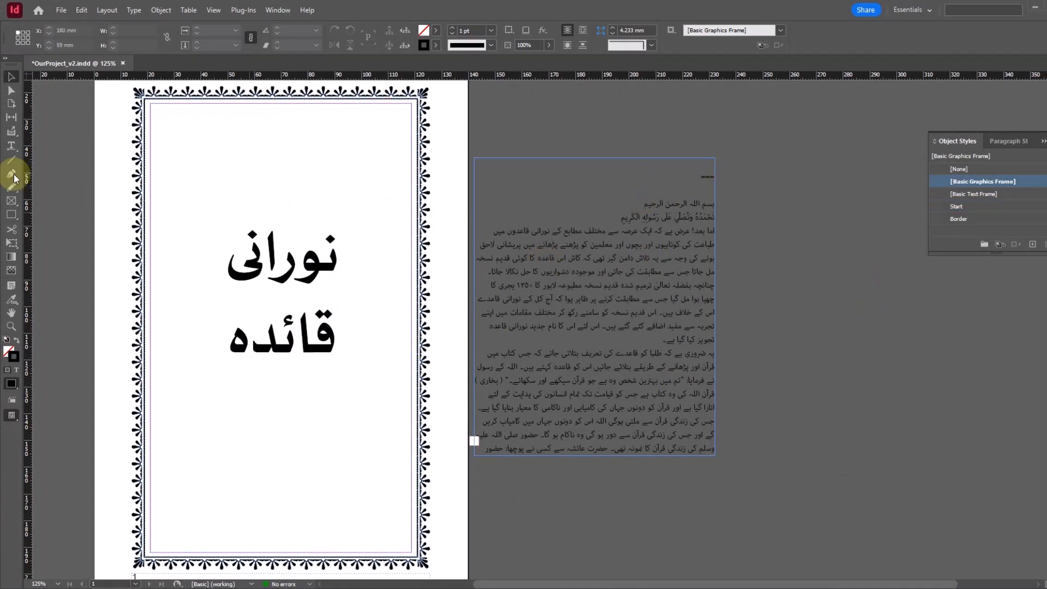
Step: Delete the separator line and the blank lines at the beginning of the pasteboard text
click(11, 145)
click(687, 176)
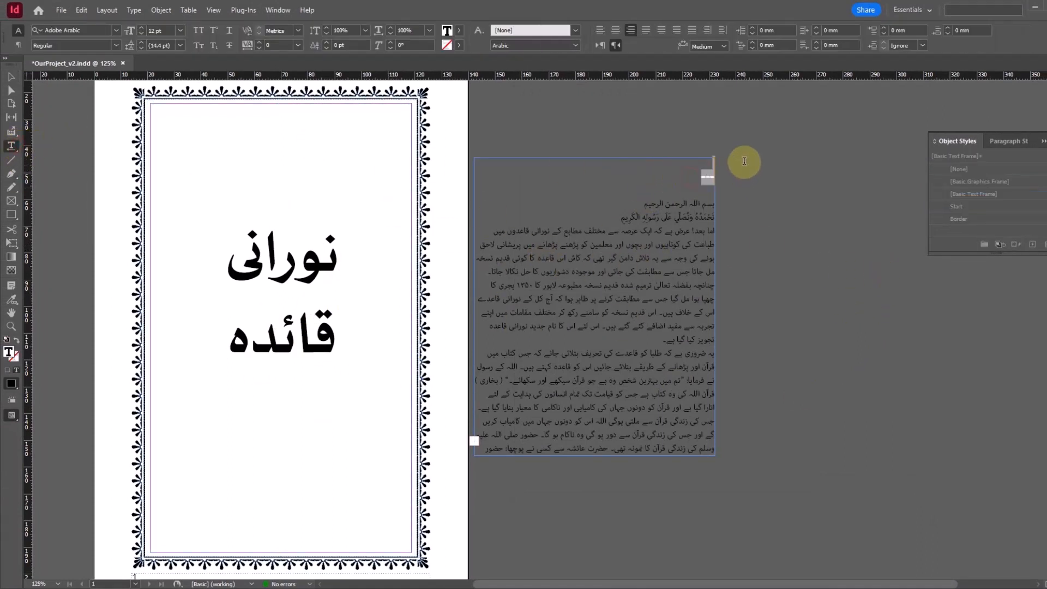
key(Delete)
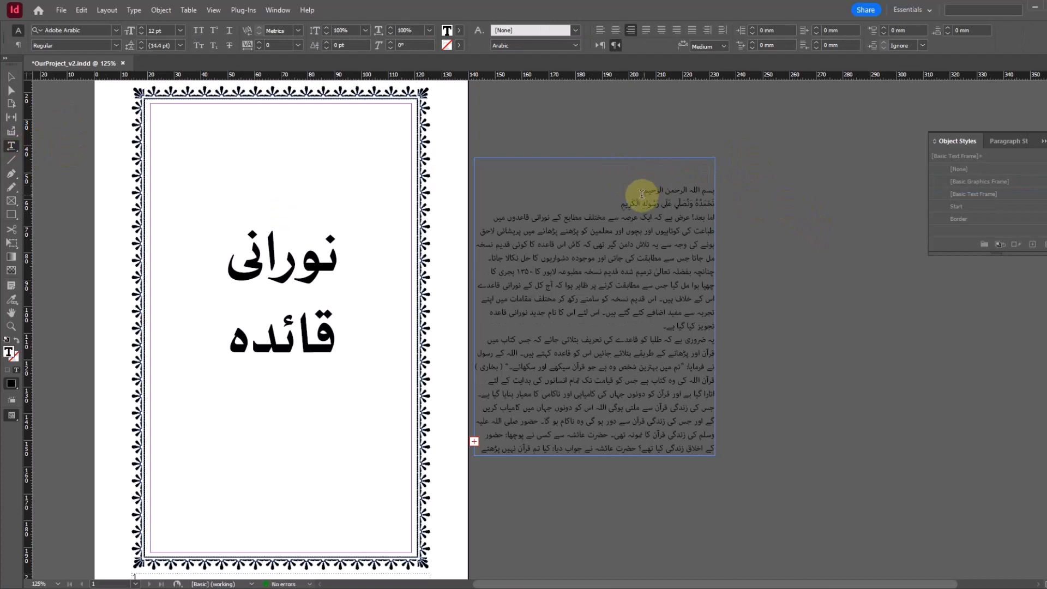
key(Delete)
key(Delete)
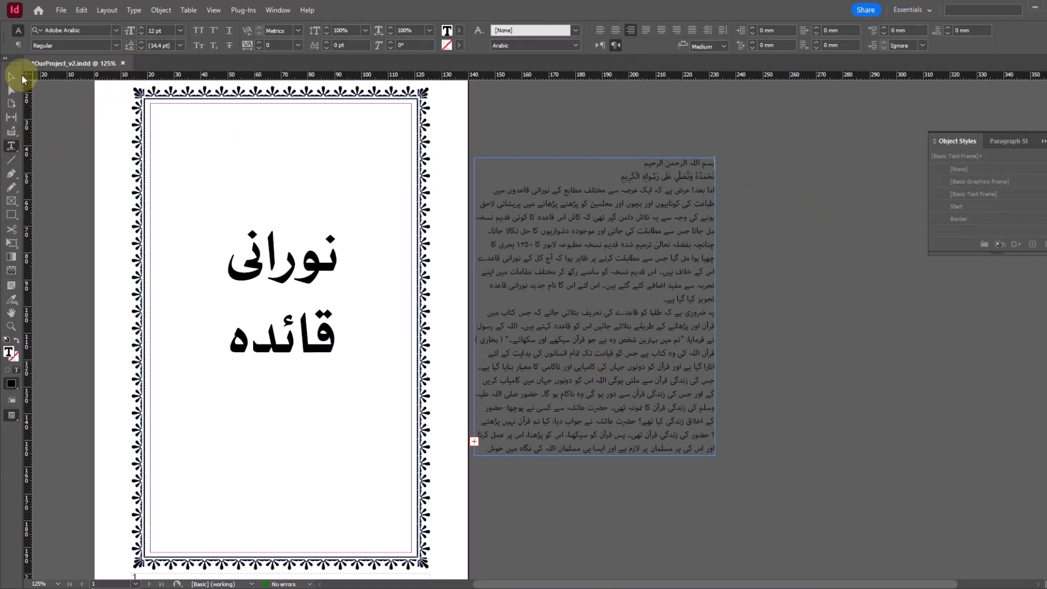
Step: Add pages 2 and 3 to the document after the title page, using the A-Parent layout
click(14, 82)
scroll(600, 348, down, 3)
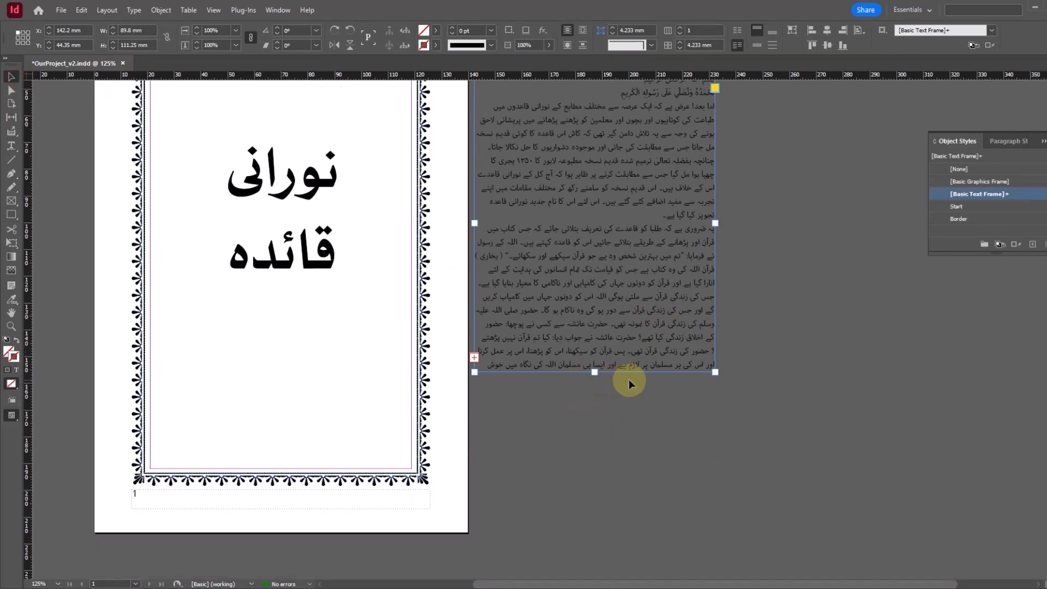
key(ctrl+minus)
key(ctrl+minus)
key(ctrl+minus)
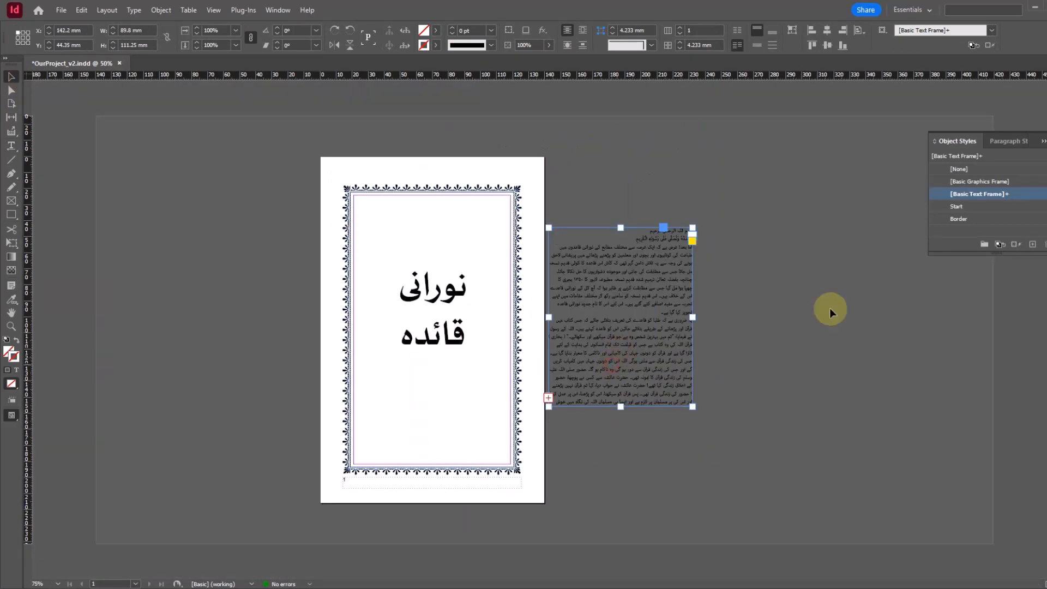
key(ctrl+minus)
drag(378, 192, 678, 412)
drag(844, 410, 734, 365)
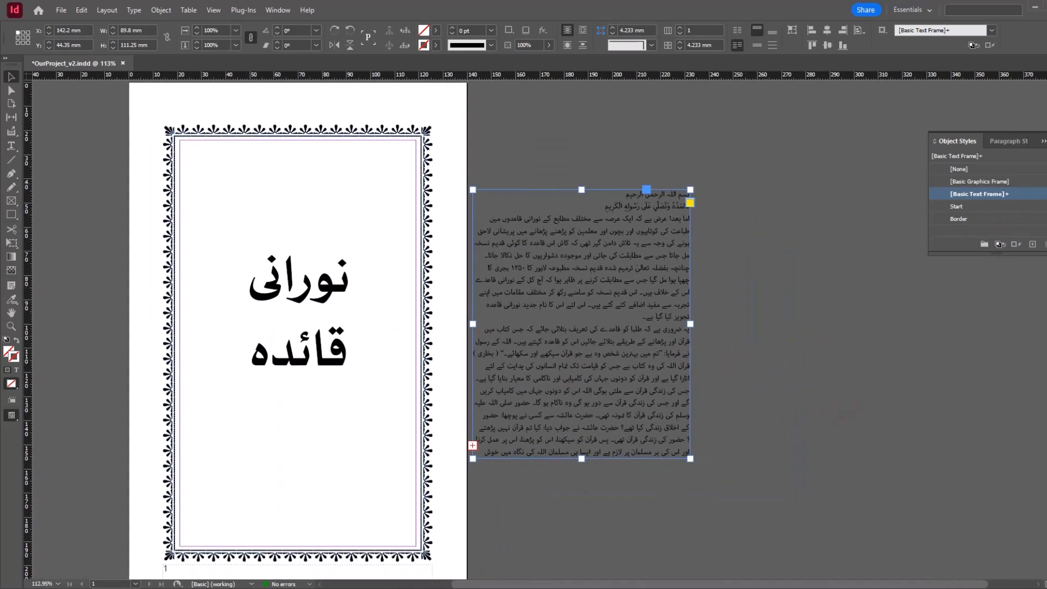
key(F12)
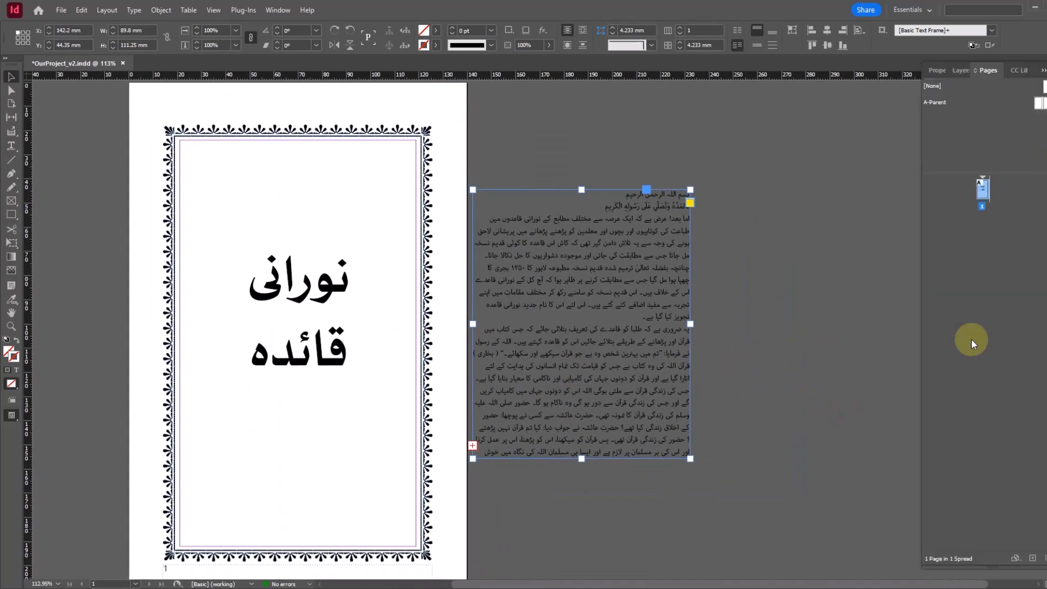
click(1032, 559)
click(1032, 560)
click(1032, 560)
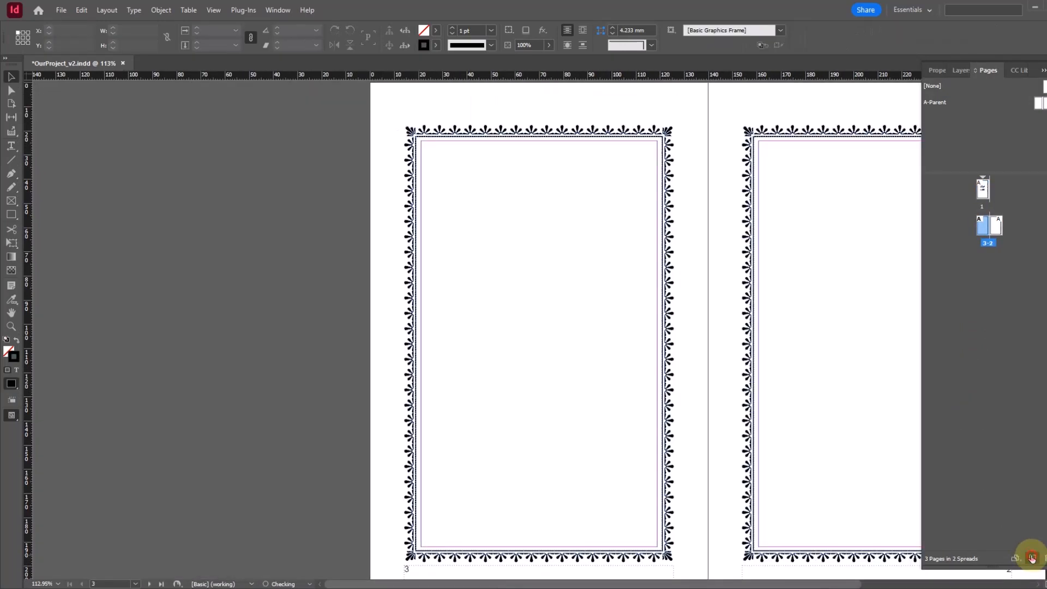
Step: Add pages 4, 5 and 6 to the end of the document, using the A-Parent layout
click(1032, 560)
click(1032, 557)
Step: Move the text frame from the pasteboard beside the title page onto page 3
scroll(769, 346, up, 5)
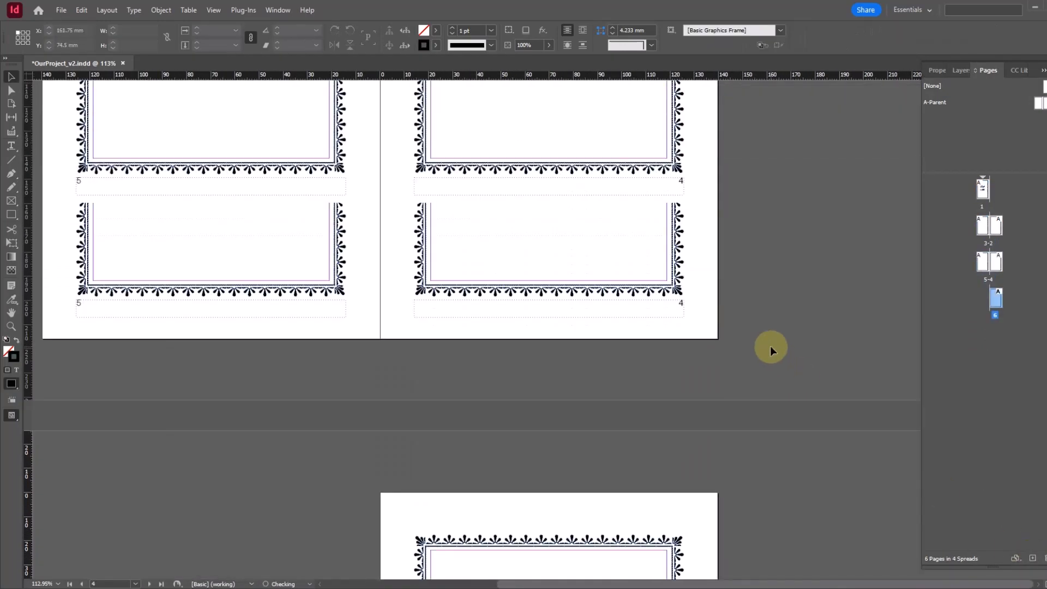
scroll(769, 343, up, 10)
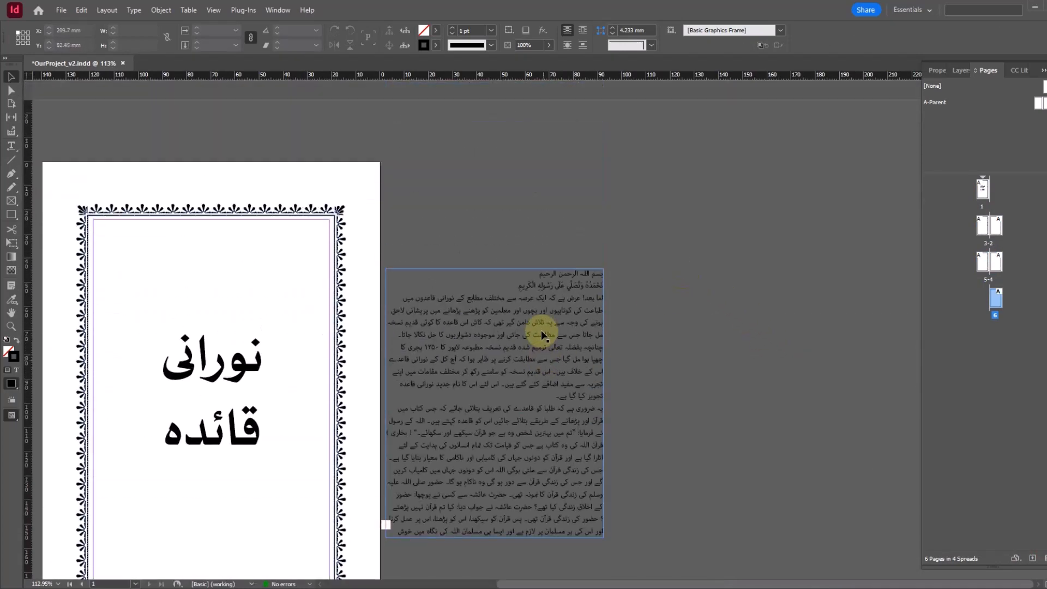
scroll(721, 327, down, 5)
drag(551, 158, 858, 506)
scroll(699, 212, down, 7)
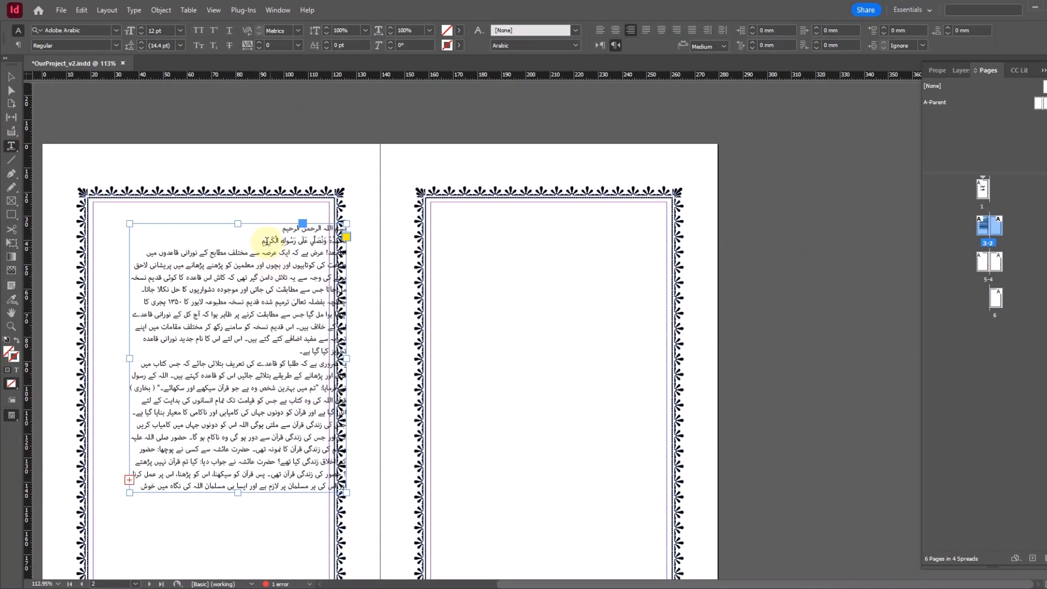
click(260, 229)
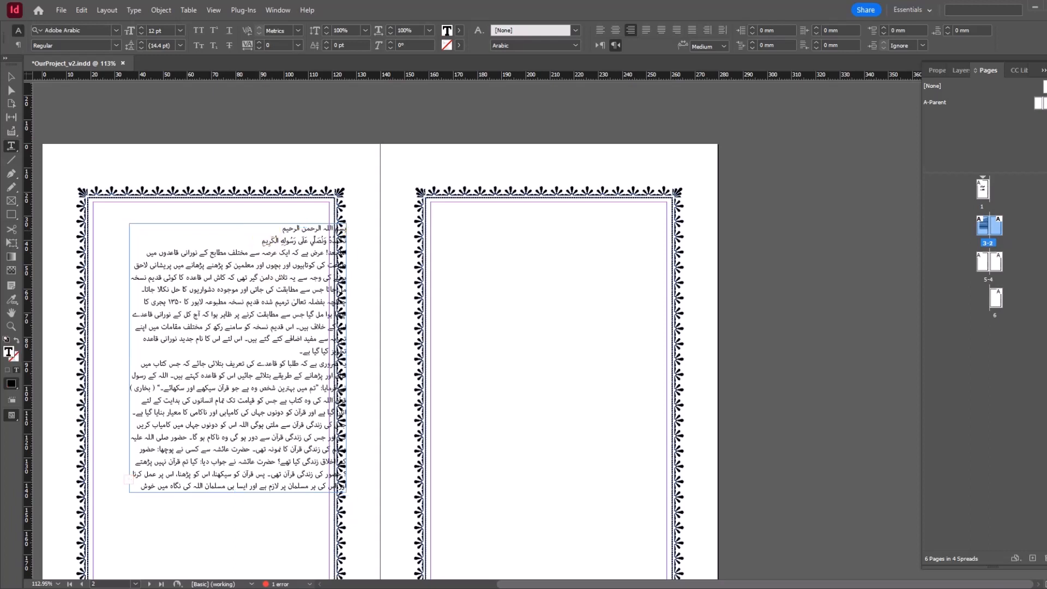
key(shift+Down)
key(shift+Down)
key(shift+Down)
key(shift+Down)
key(shift+Down)
key(shift+Down)
key(shift+Down)
key(shift+Down)
key(shift+Down)
key(shift+Down)
key(shift+Down)
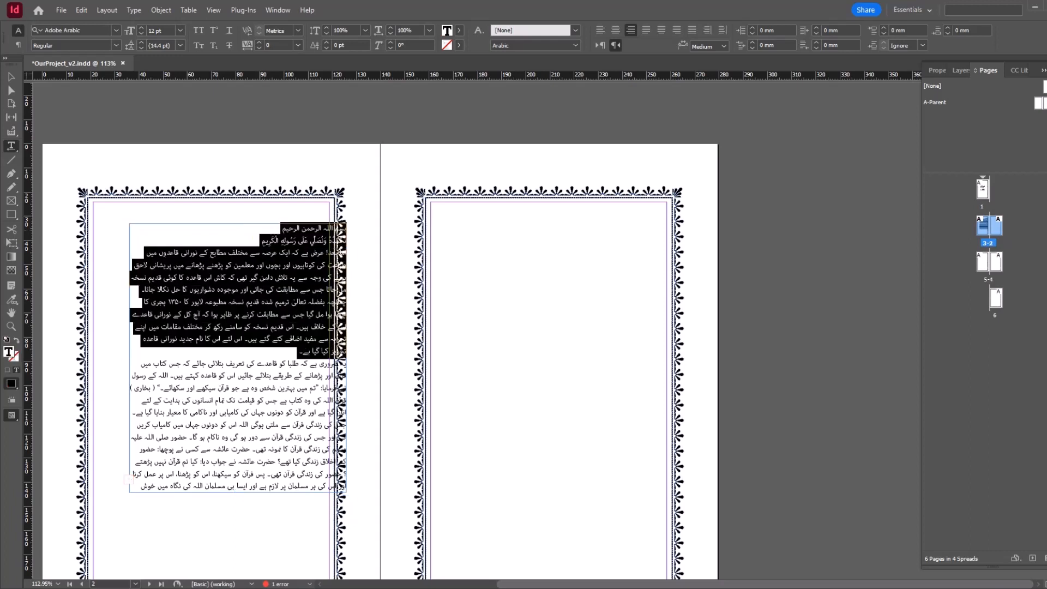
key(shift+Down)
key(shift+Down)
Step: Enlarge the text frame on page 3 to about 125 mm wide and 170 mm high
click(14, 76)
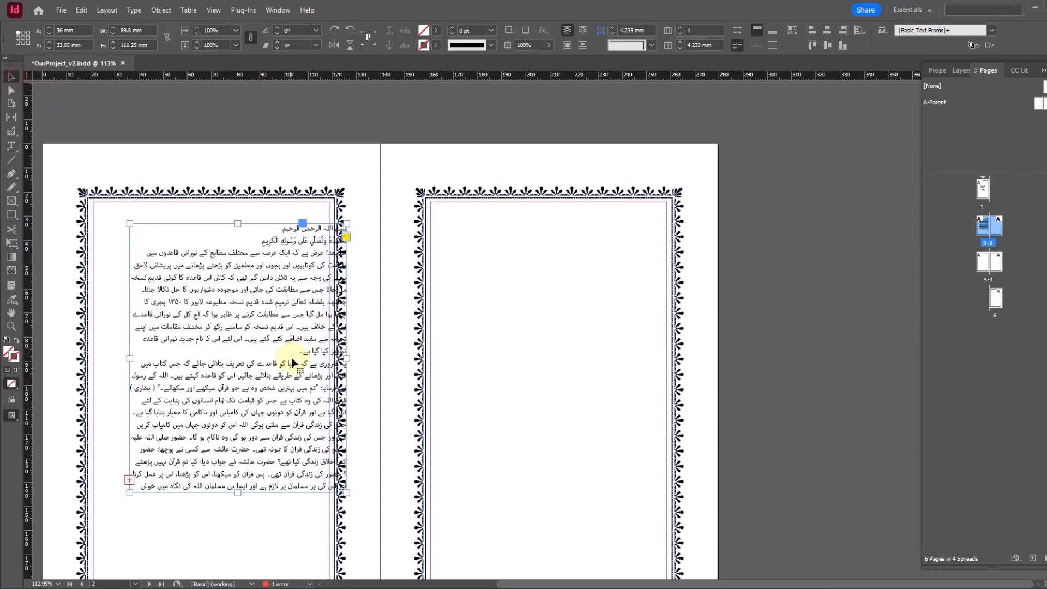
scroll(243, 432, down, 3)
drag(237, 329, 248, 472)
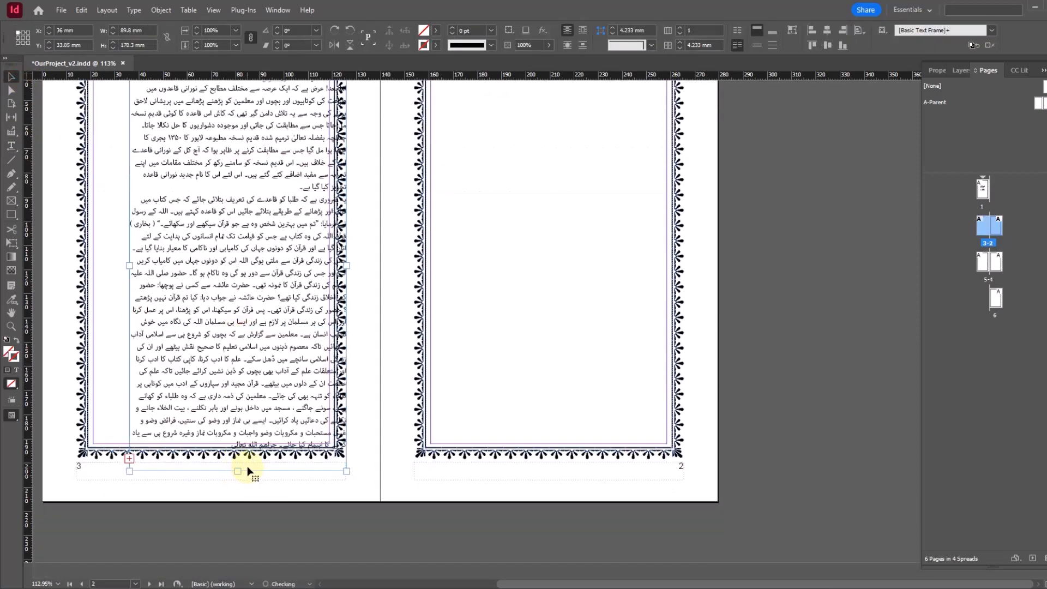
Step: Cut the introduction, from the opening Bismillah line up to the separator before lesson 1, out of the text frame
scroll(372, 291, up, 5)
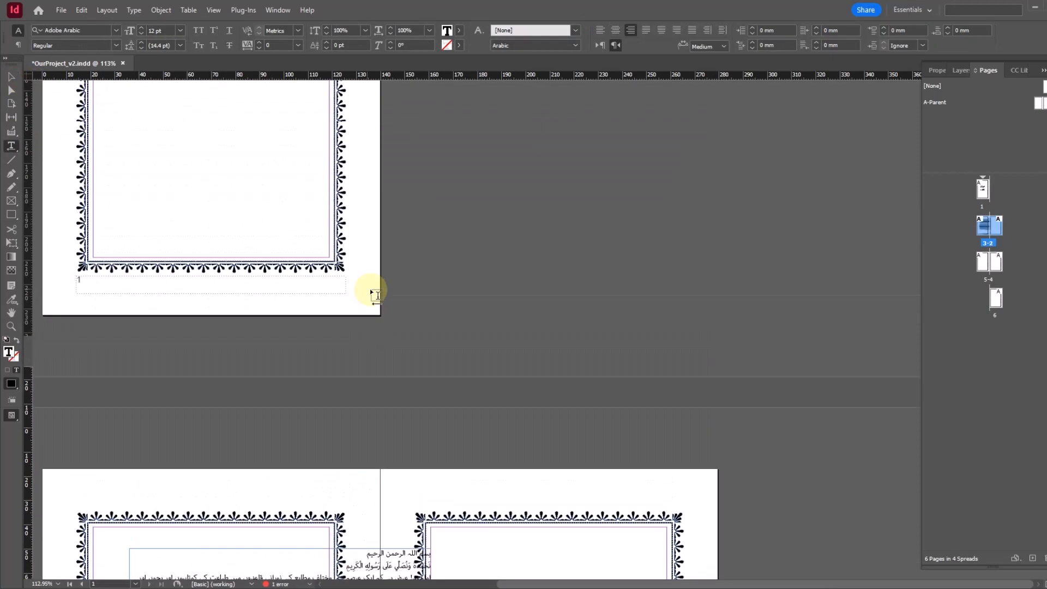
scroll(390, 468, down, 2)
scroll(390, 468, down, 2)
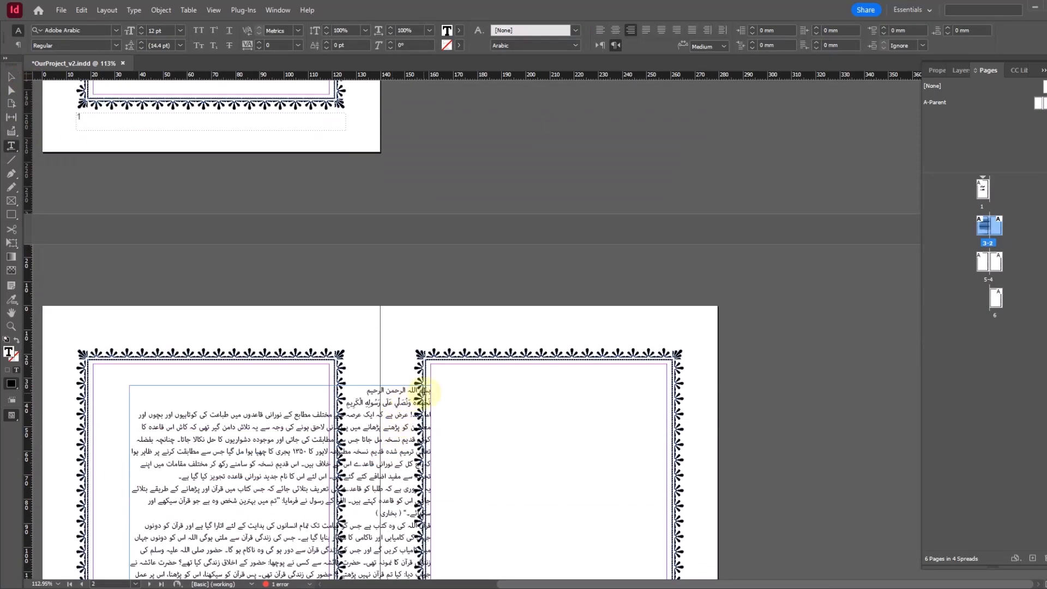
key(ctrl+a)
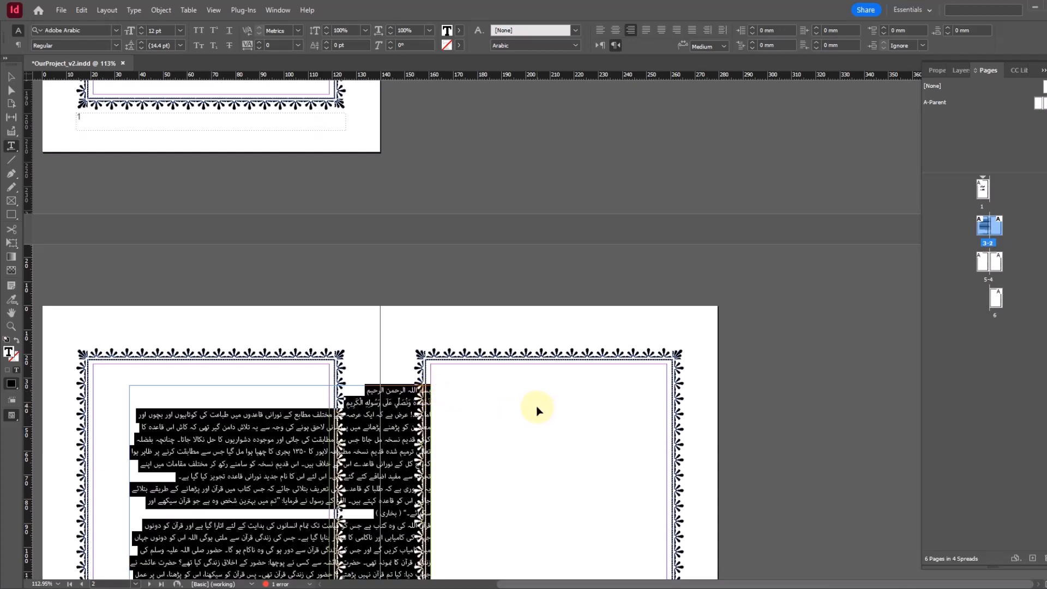
key(ctrl+v)
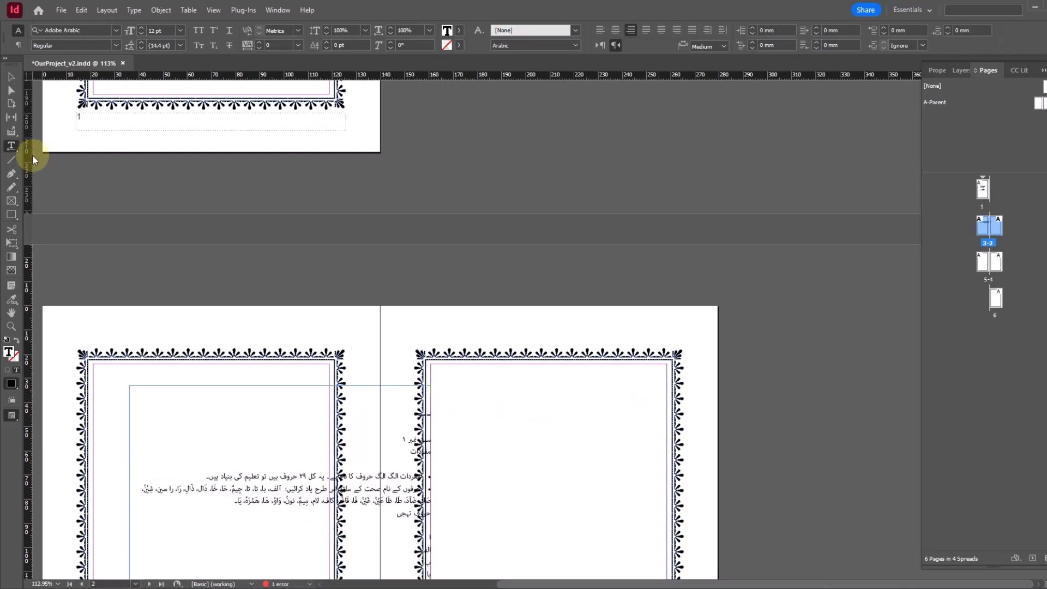
Step: Move the remaining lesson text frame up and to the left until its right edge meets page 3's right margin
click(12, 91)
drag(362, 409, 260, 314)
drag(323, 336, 324, 340)
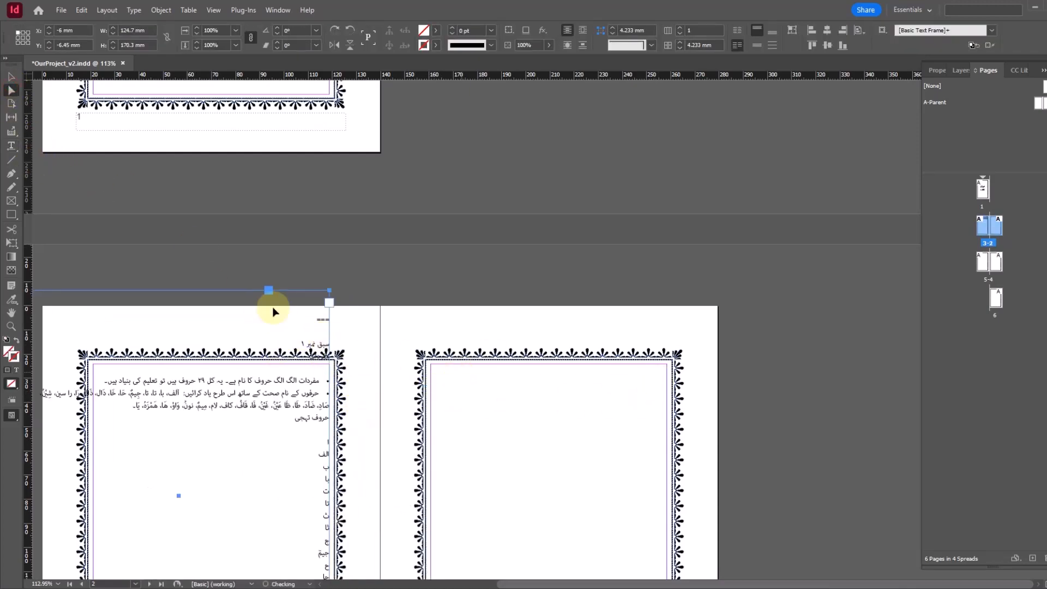
Step: Draw a text frame about 98 by 168 mm filling page 2's margins and paste the cut introduction into it
click(11, 145)
scroll(696, 287, down, 3)
scroll(696, 288, down, 2)
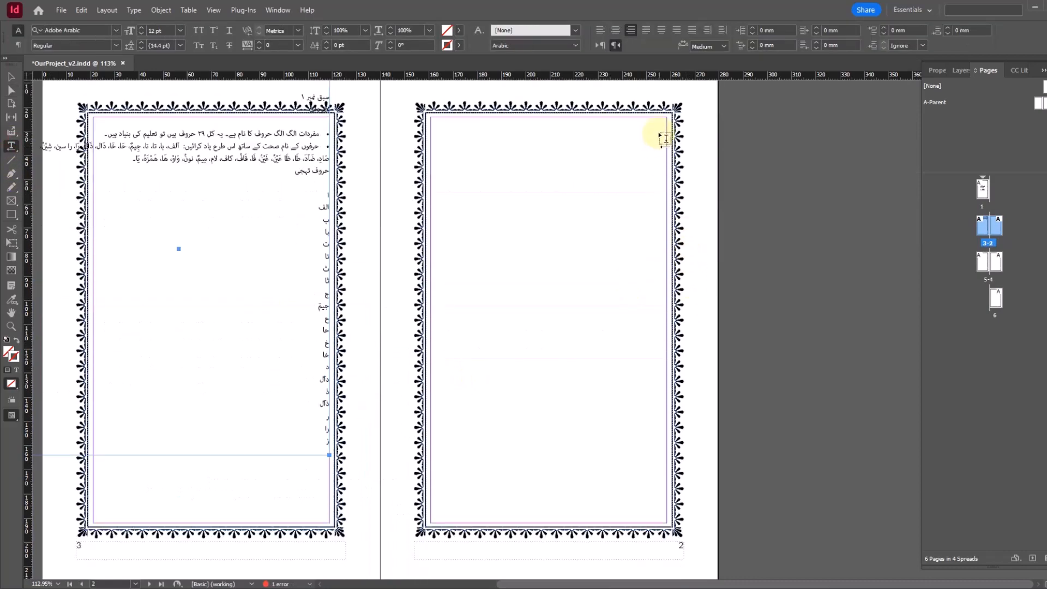
drag(672, 120, 428, 521)
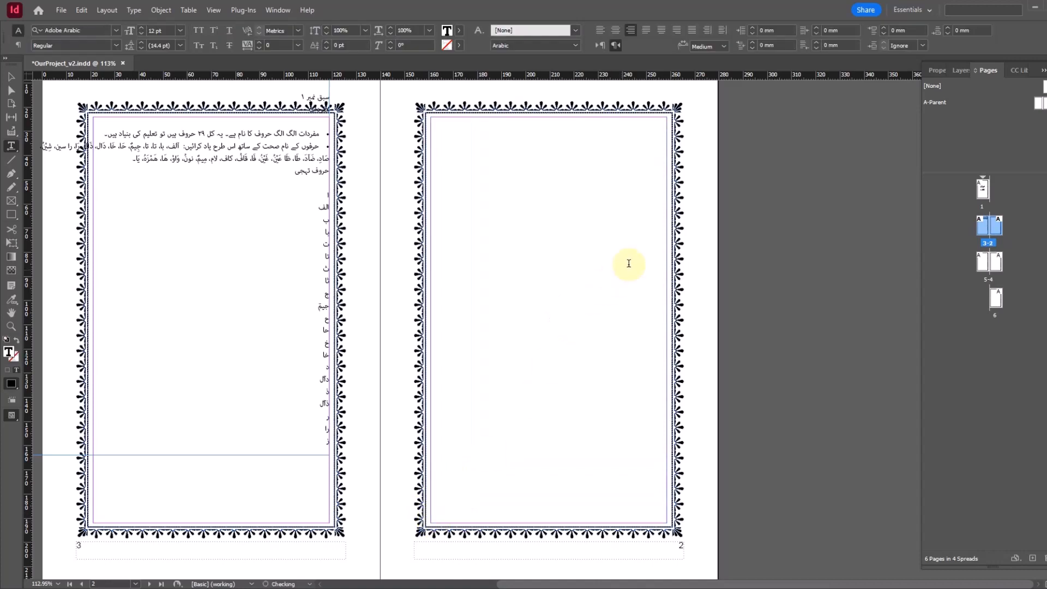
key(ctrl+v)
scroll(600, 256, up, 8)
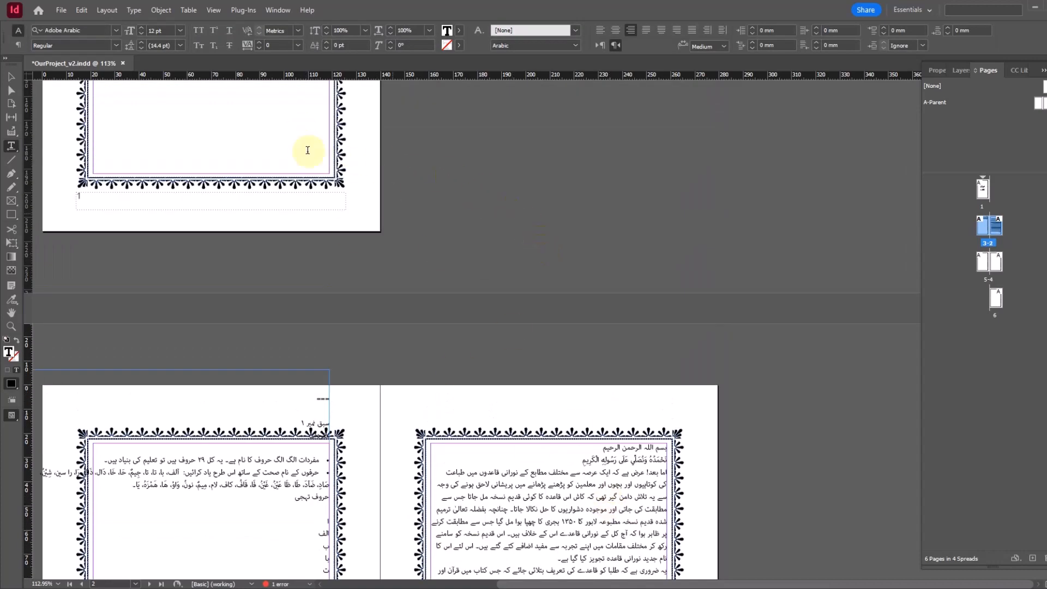
click(11, 78)
scroll(456, 381, down, 6)
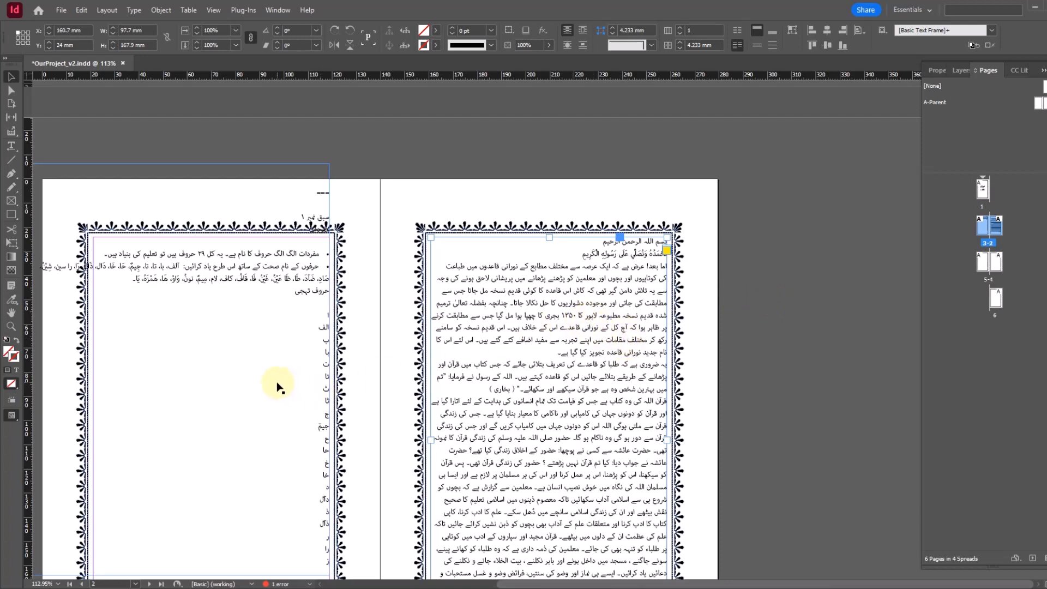
Step: Set the font of all the introduction text on page 2 to Jameel Noori Nastaleeq
click(11, 145)
scroll(587, 300, down, 3)
click(602, 269)
scroll(602, 270, up, 3)
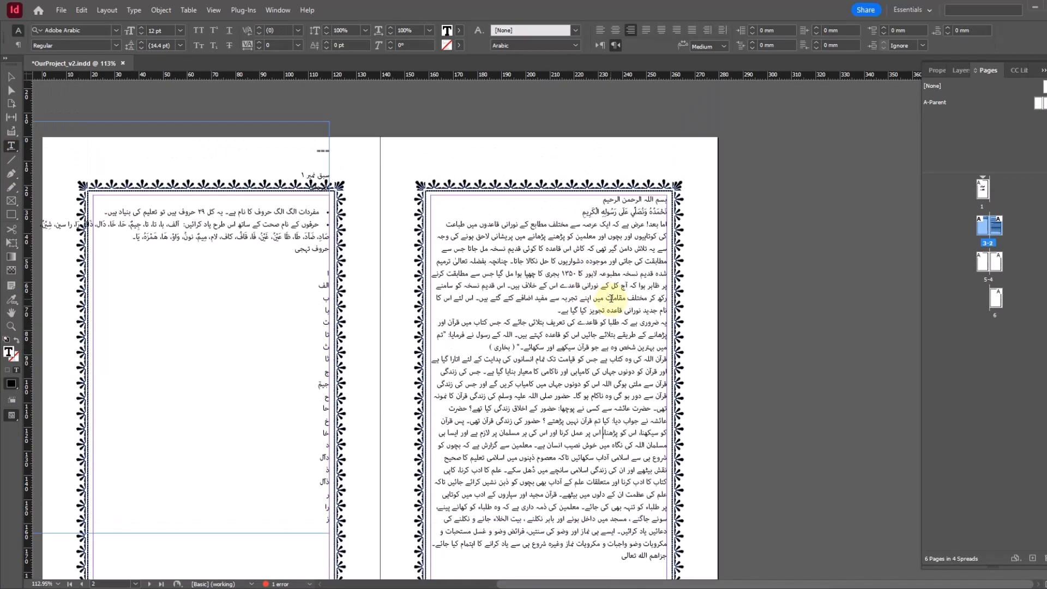
key(ctrl+a)
click(113, 30)
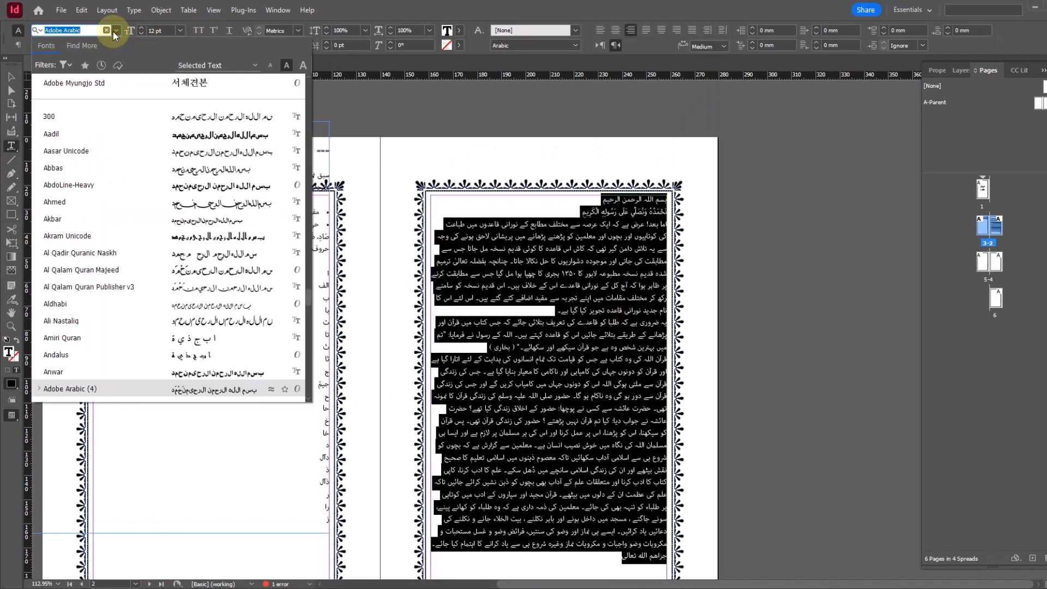
text(jamee)
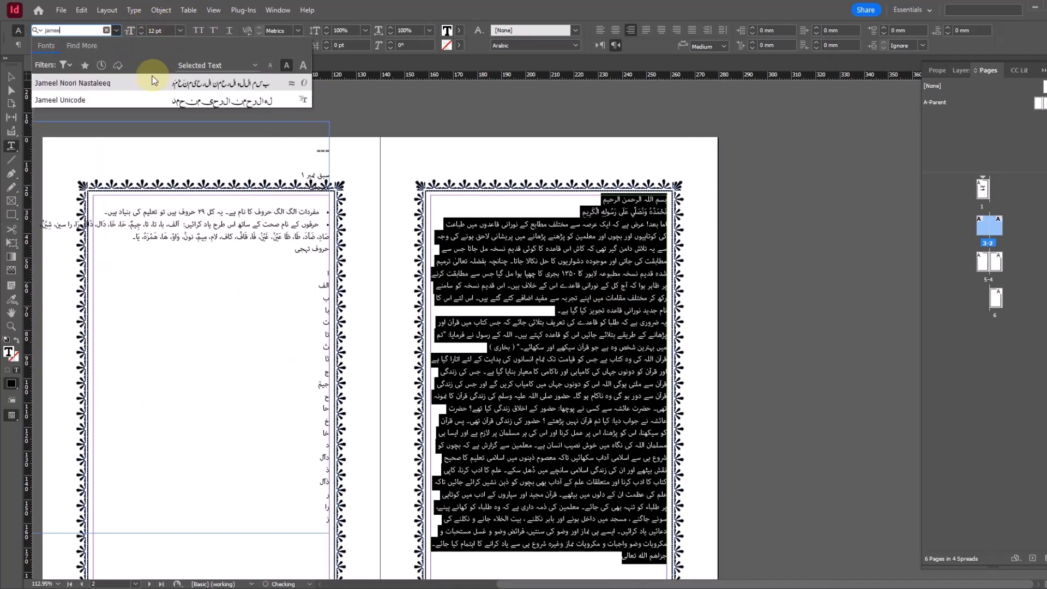
click(100, 81)
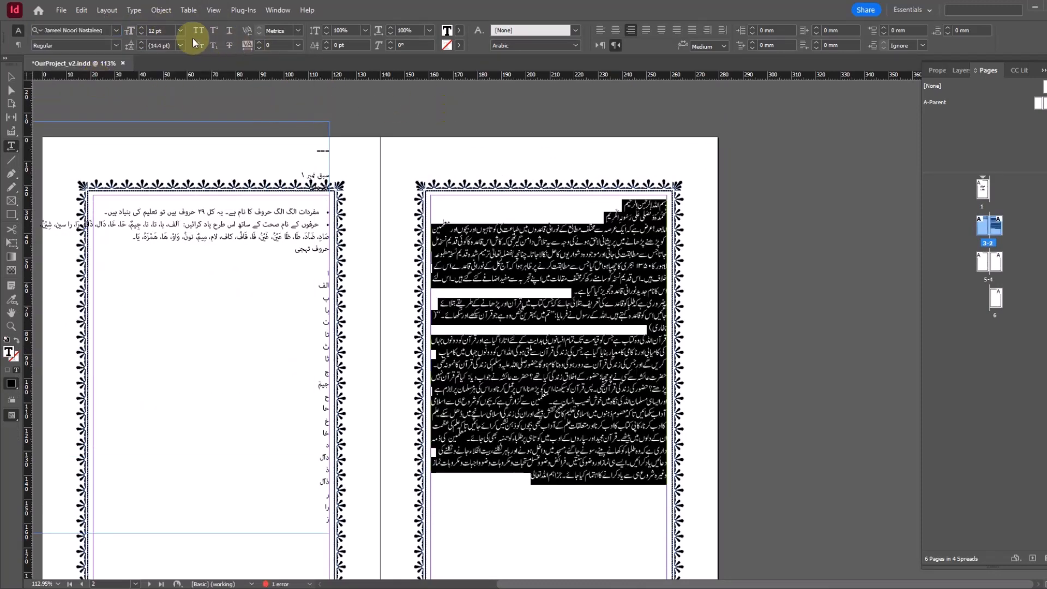
Step: Set the introduction's font size to 14 pt and justify its paragraphs with the last line aligned right
click(179, 31)
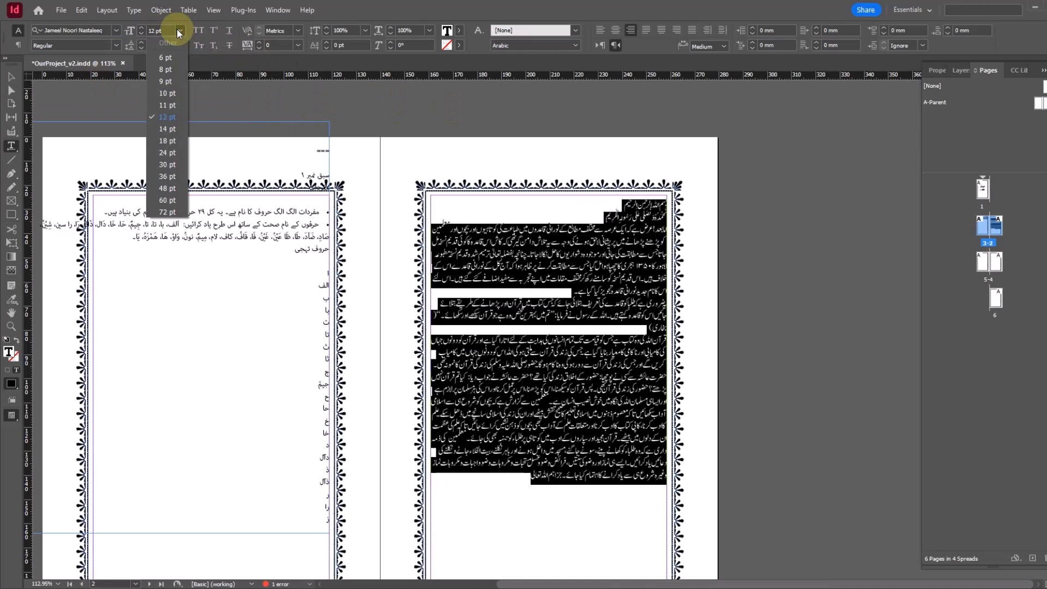
click(173, 129)
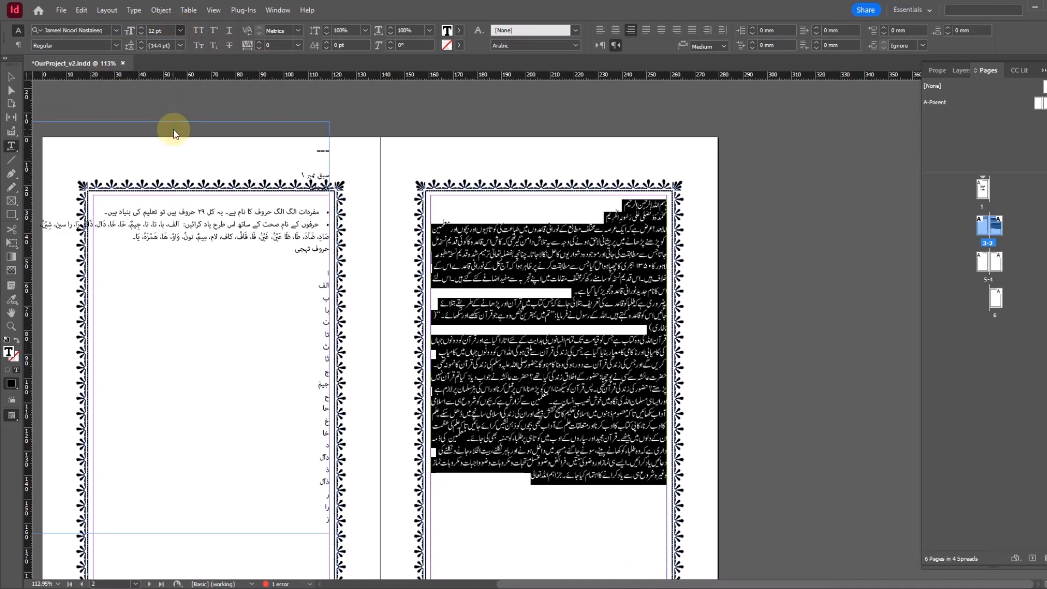
click(676, 35)
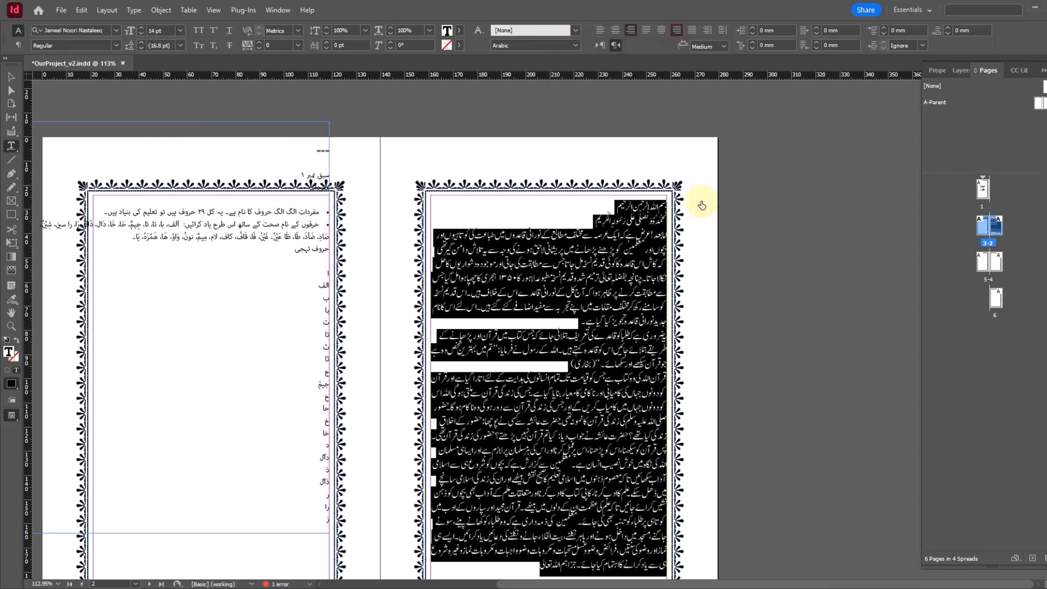
scroll(785, 292, down, 3)
scroll(408, 224, up, 2)
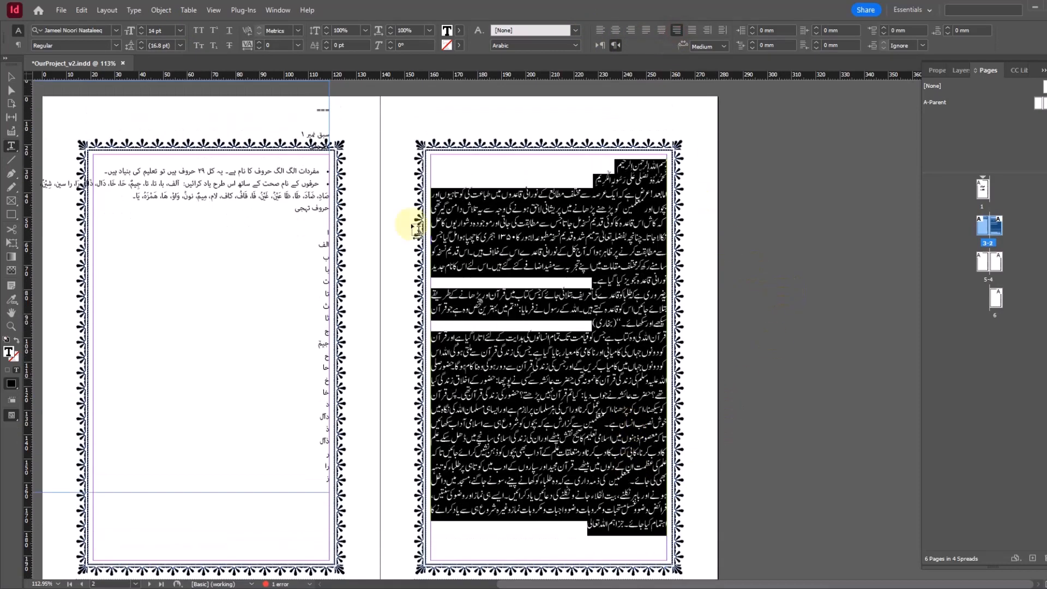
Step: Set the leading of the introduction text on page 2 to 18 pt
click(137, 47)
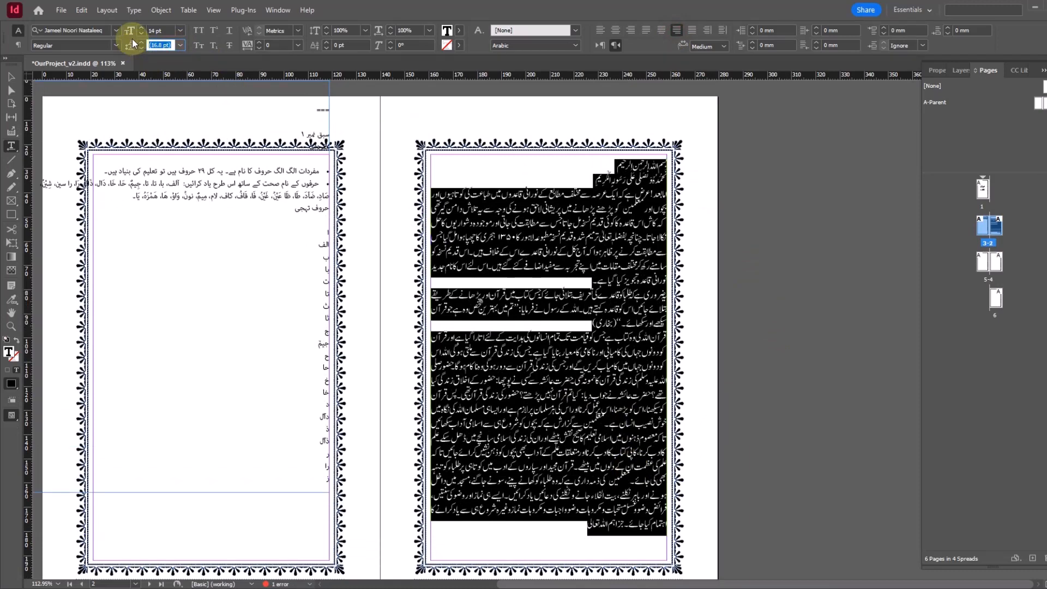
text(18)
key(Return)
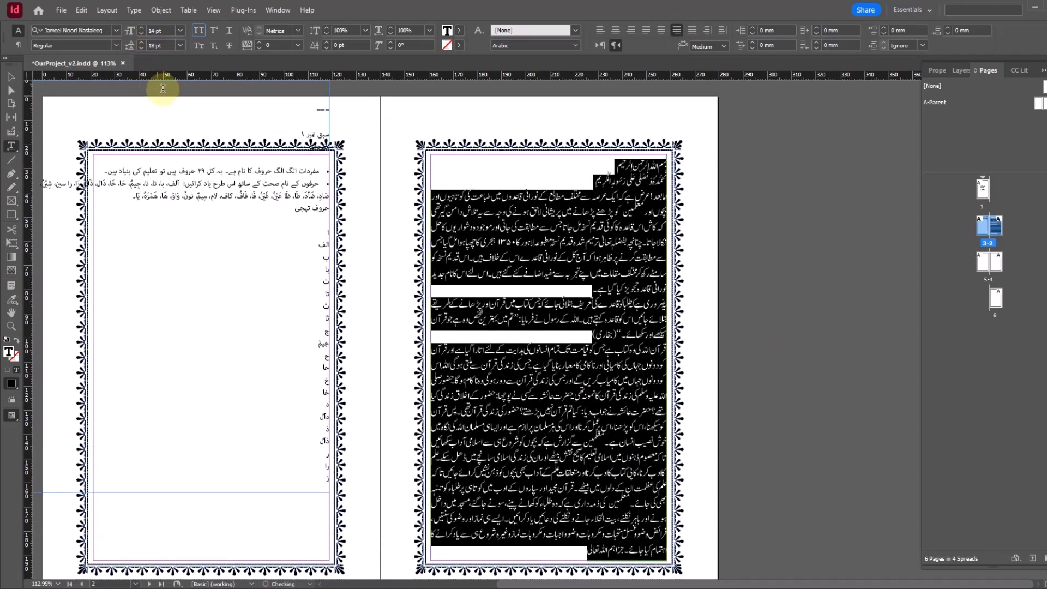
click(612, 209)
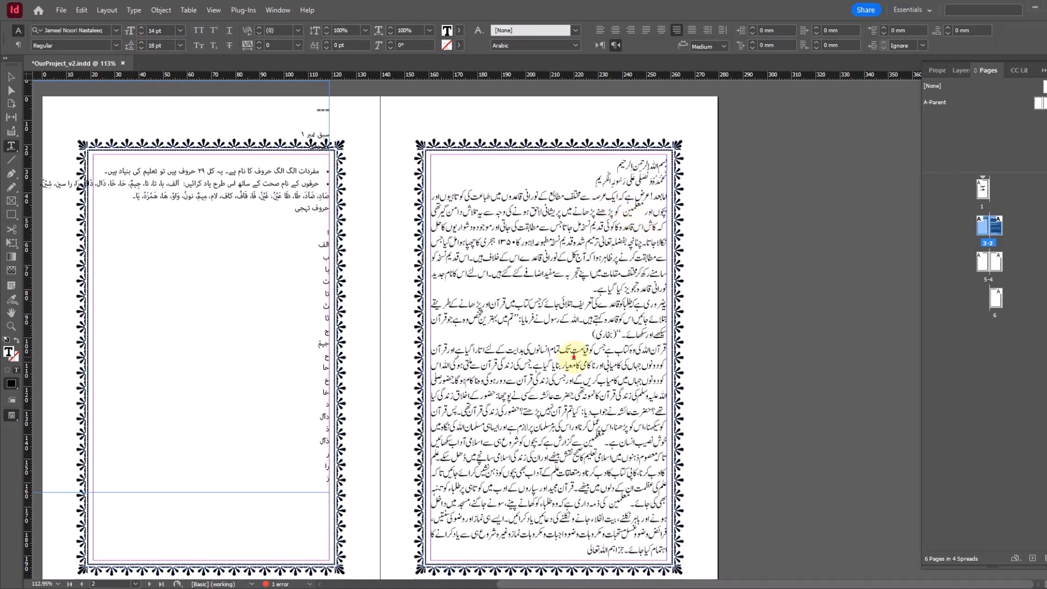
Step: Set all the introduction text to a font size of 12 pt with 20 pt leading
key(ctrl+a)
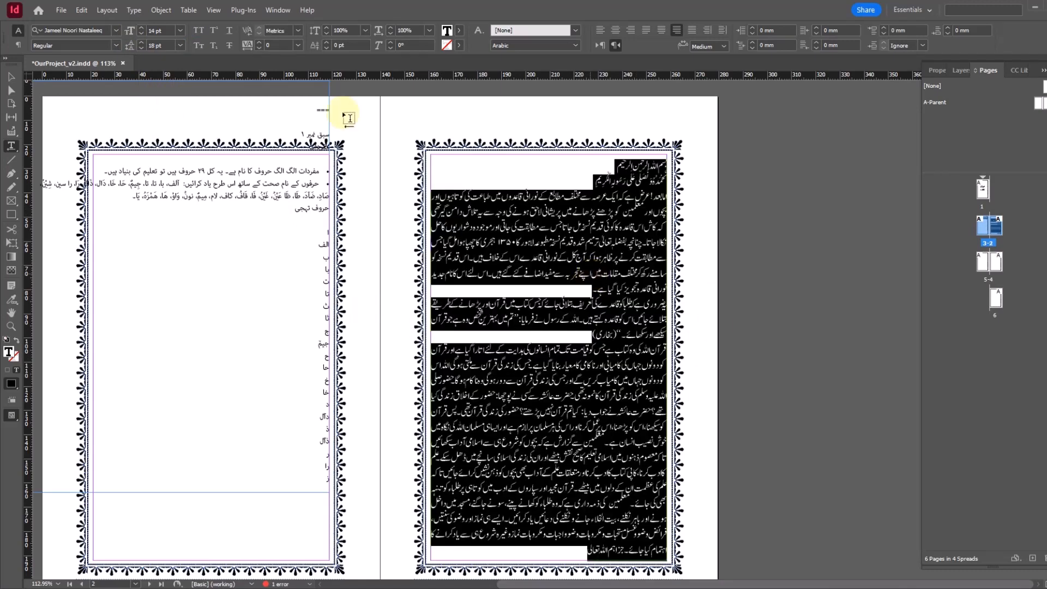
click(141, 34)
click(141, 34)
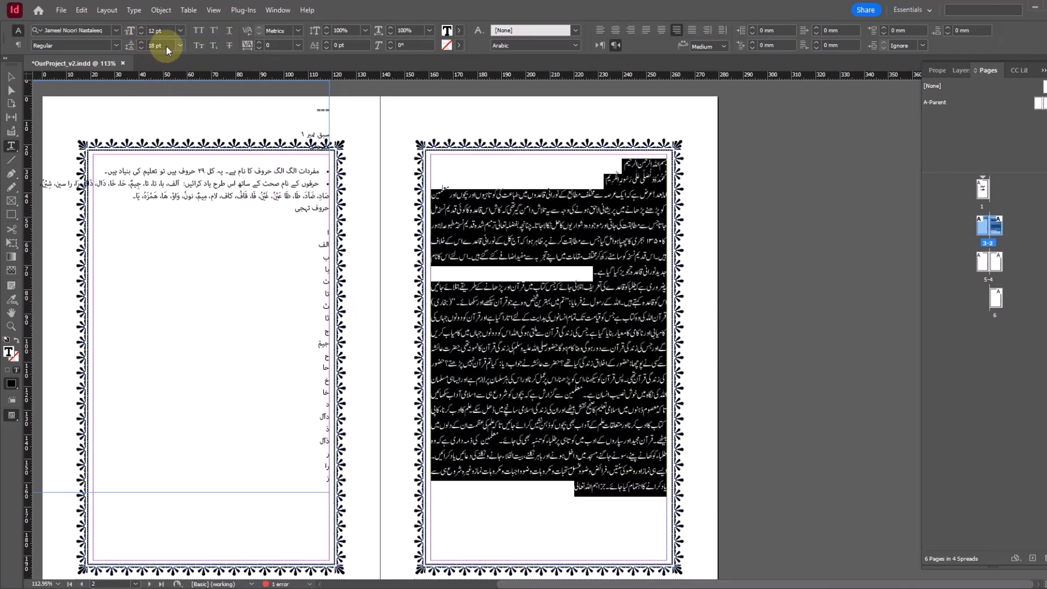
click(166, 44)
text(20)
key(Return)
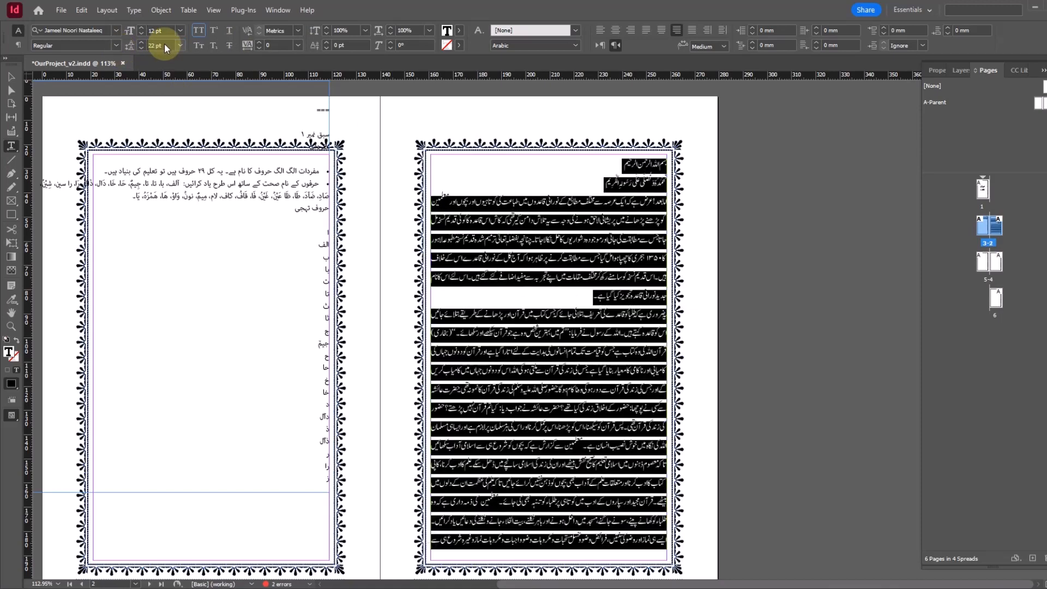
click(555, 525)
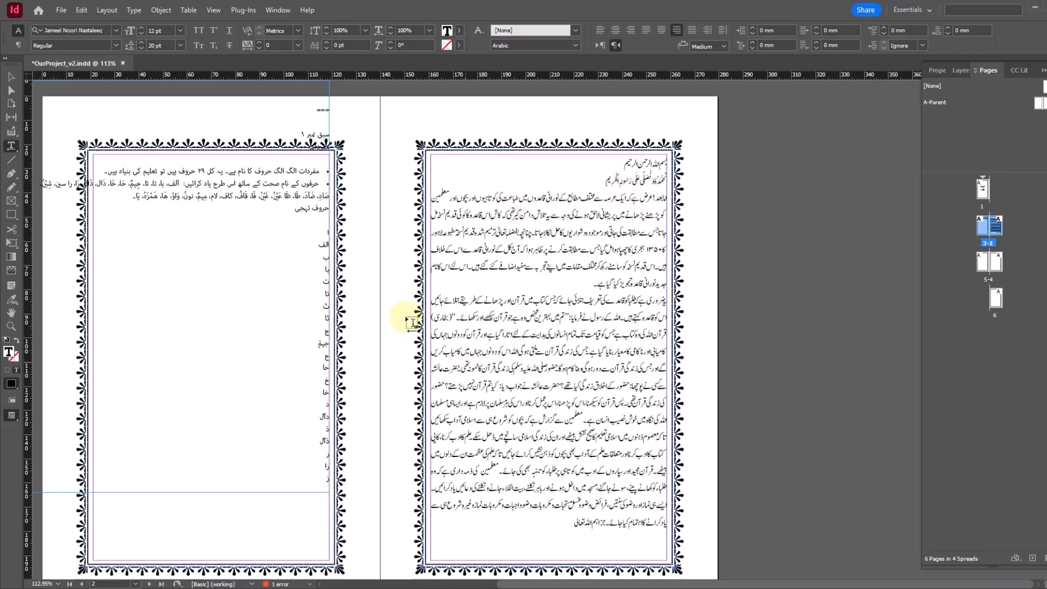
Step: Create a paragraph style named Preface from the formatted introduction text on page 2 and apply it to the current paragraph
click(11, 76)
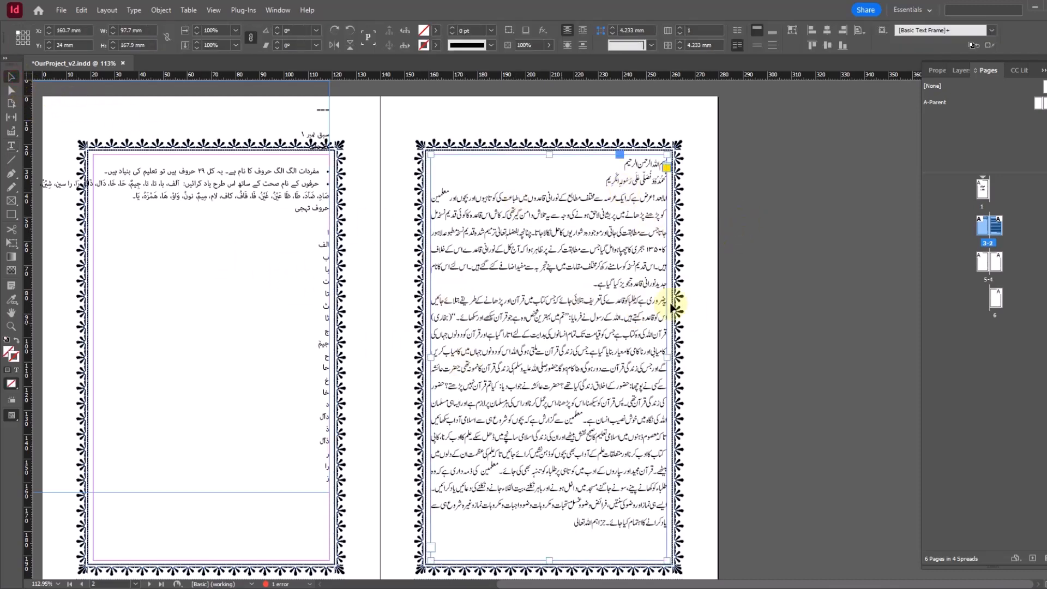
click(829, 241)
click(11, 146)
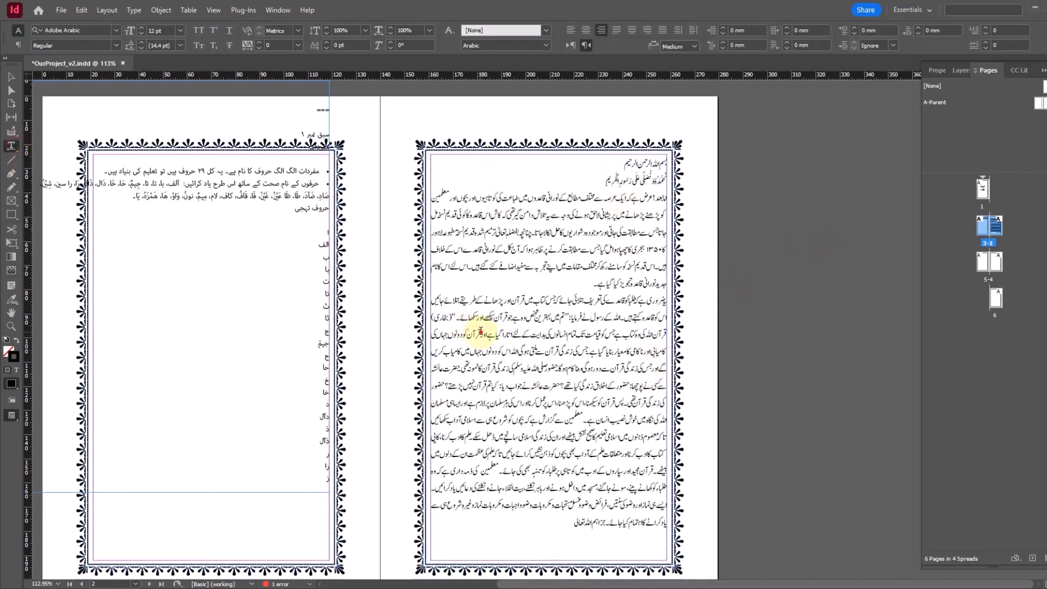
click(532, 295)
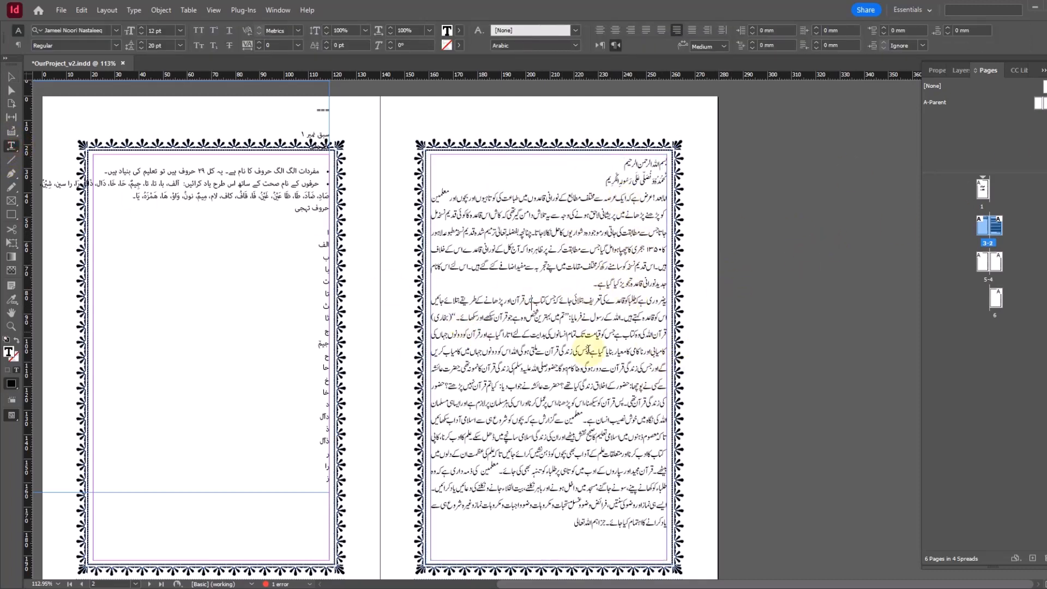
click(588, 349)
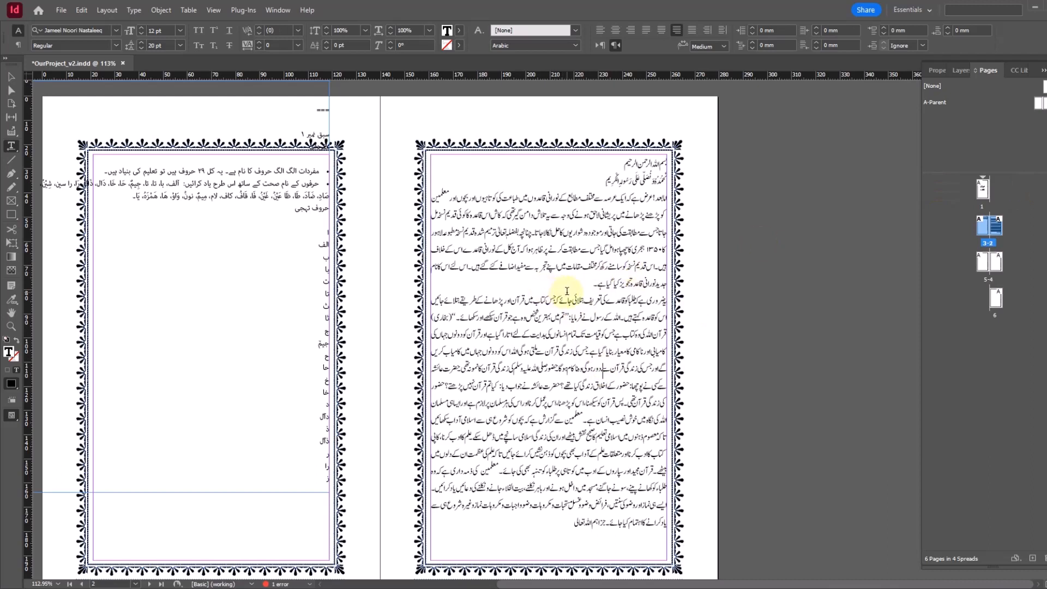
key(F11)
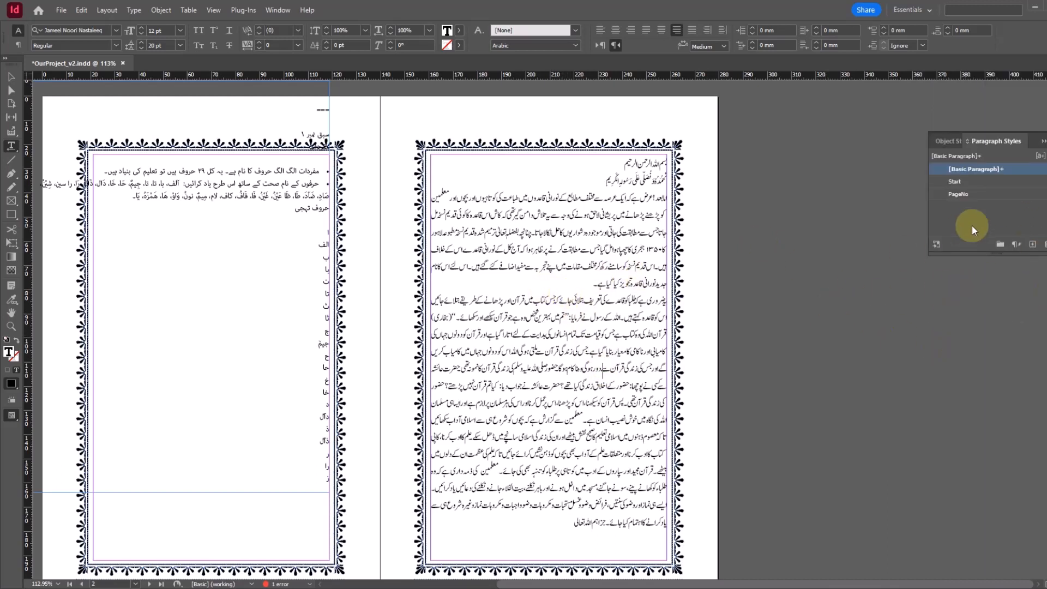
alt+click(1033, 244)
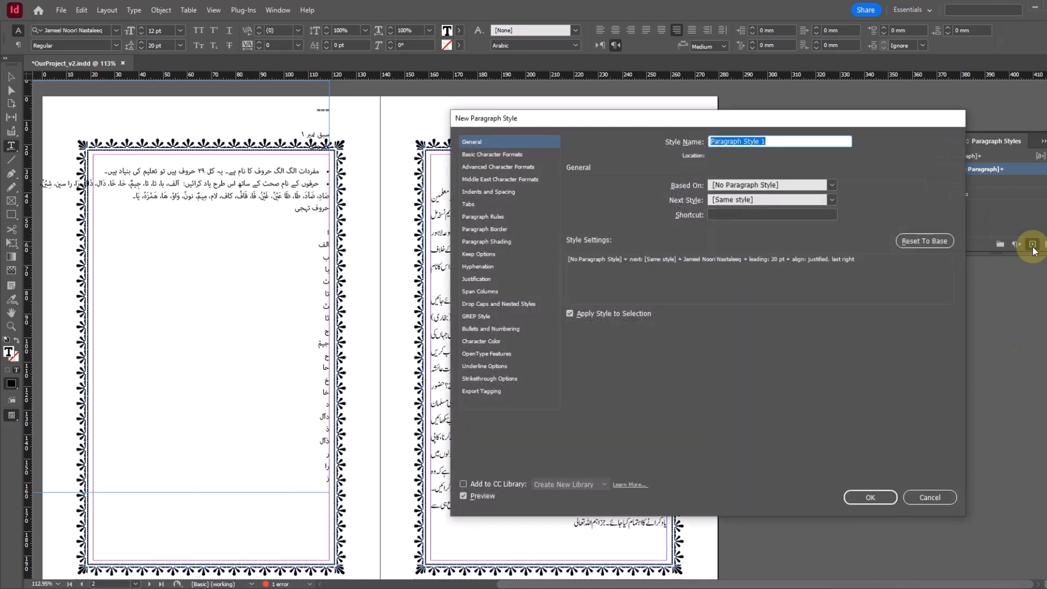
text(Preface)
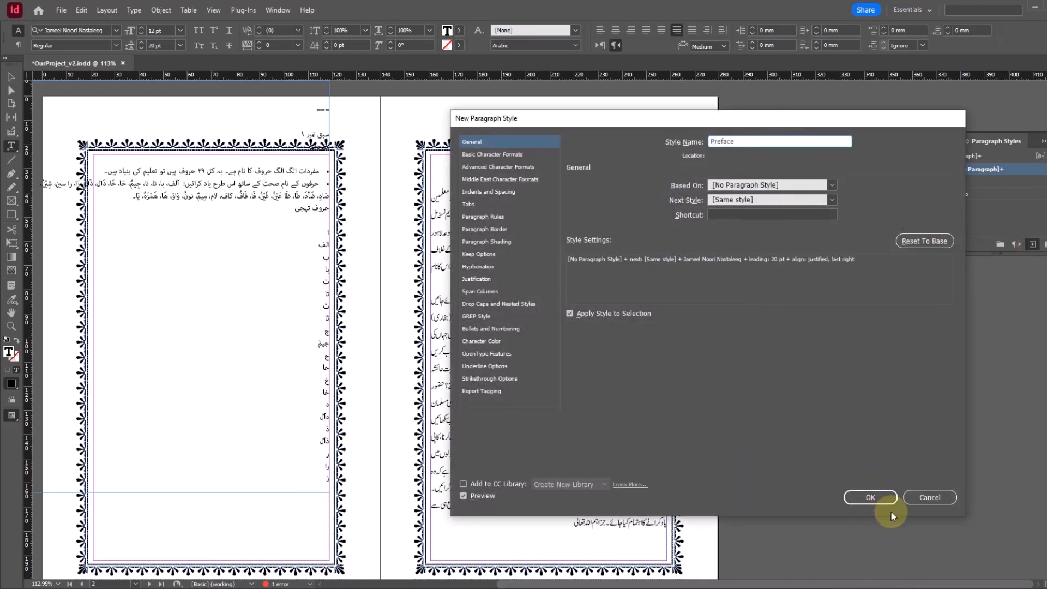
click(880, 501)
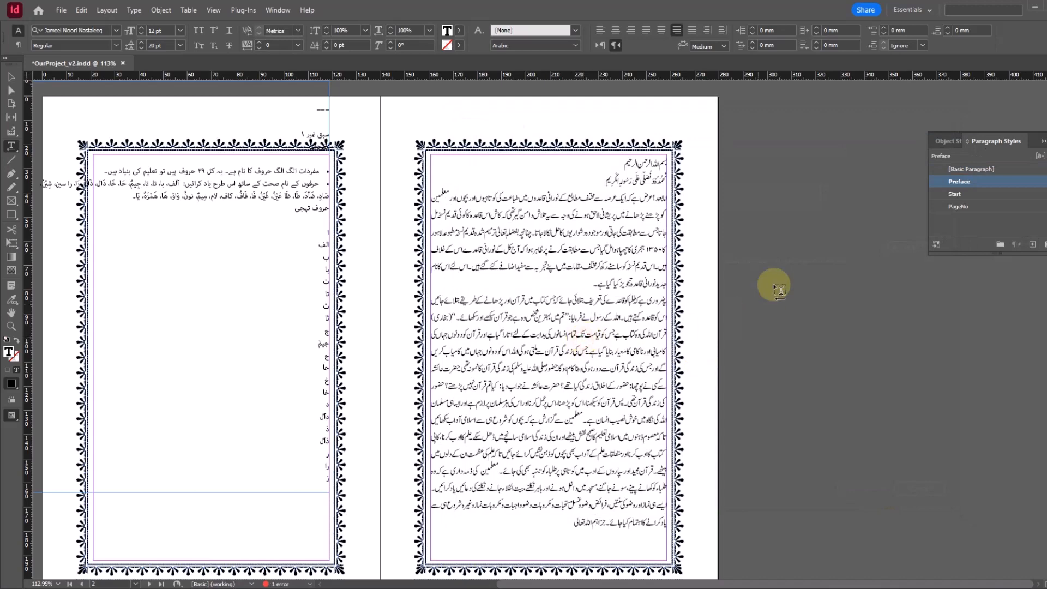
Step: Edit the Preface paragraph style to use a first line indent of 10 mm
click(526, 458)
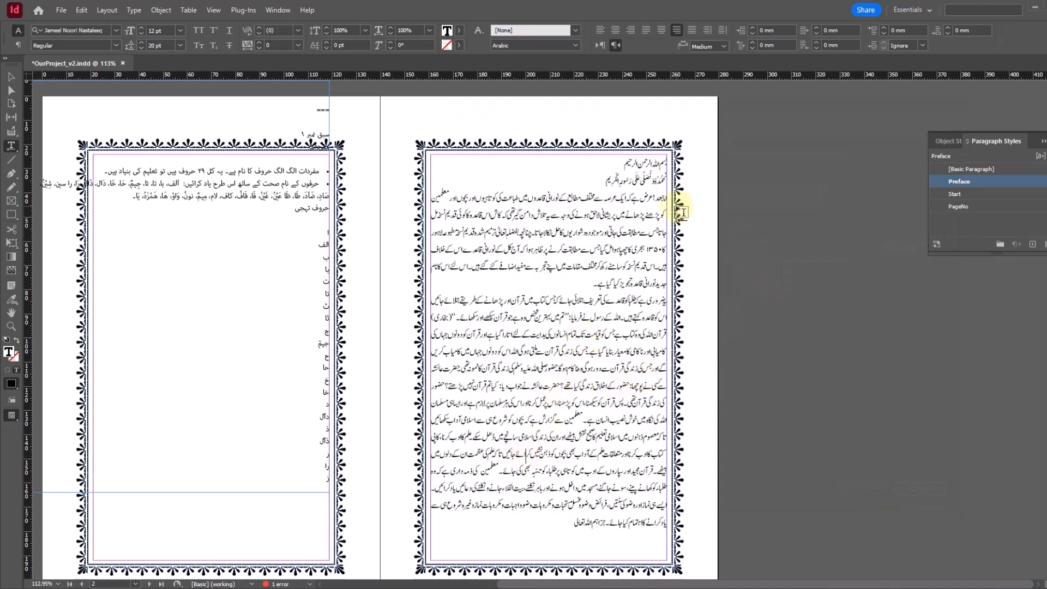
right_click(986, 179)
click(1005, 189)
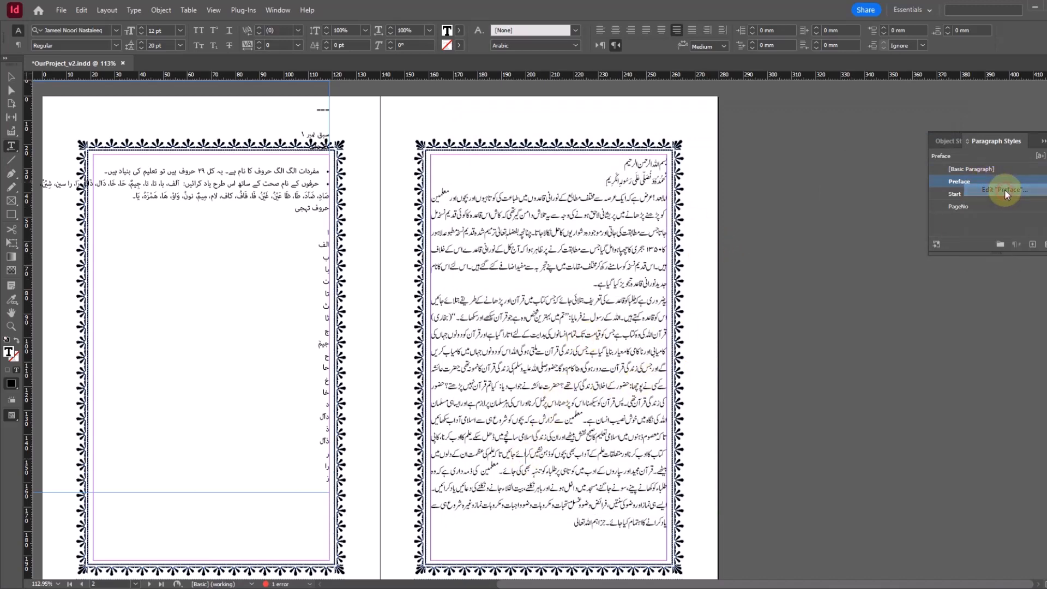
drag(691, 224, 408, 142)
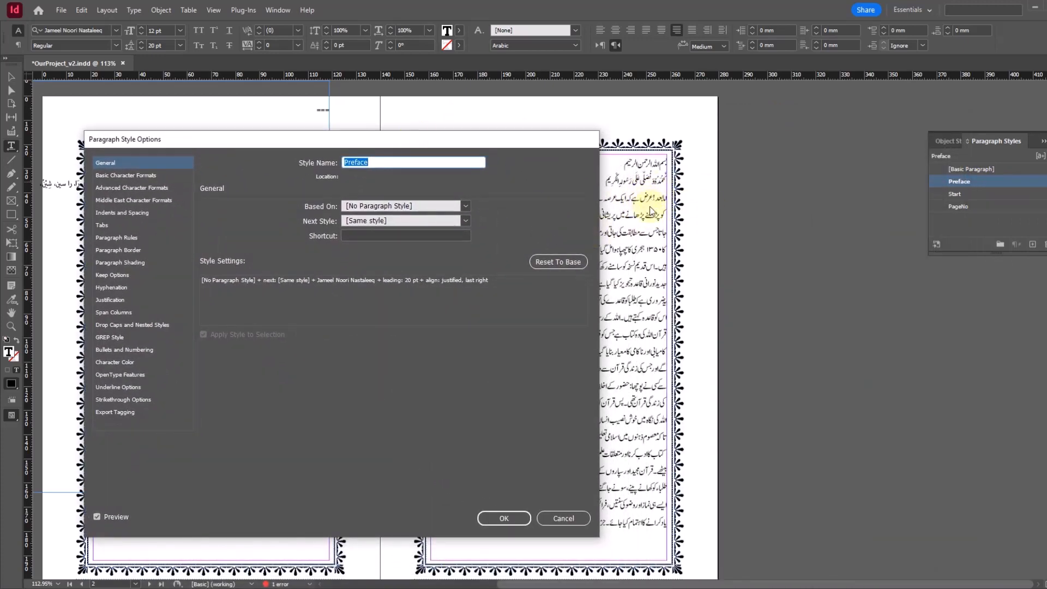
click(132, 215)
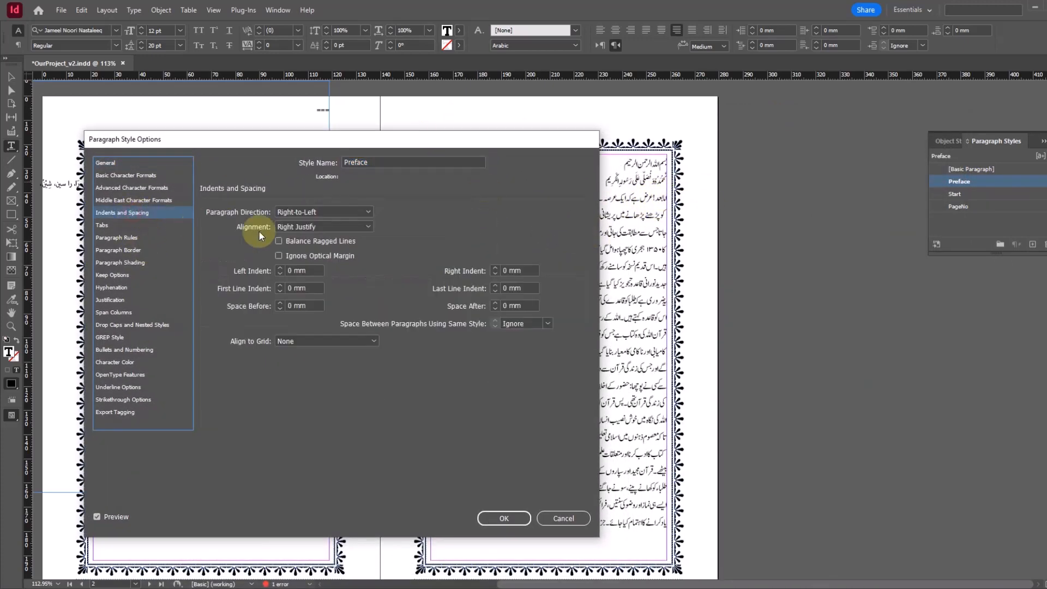
click(315, 271)
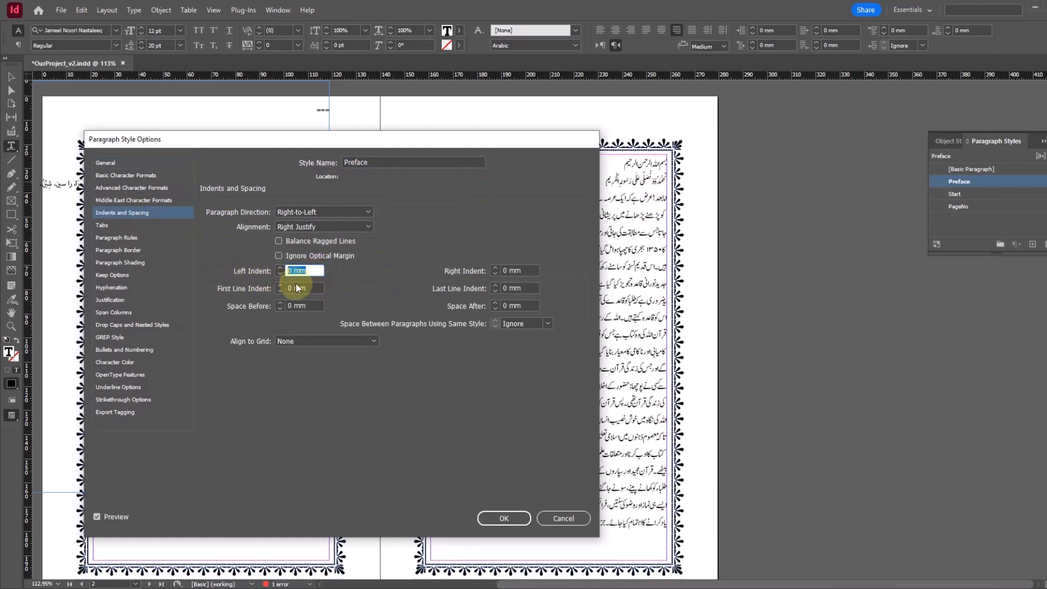
click(297, 288)
text(10)
key(Tab)
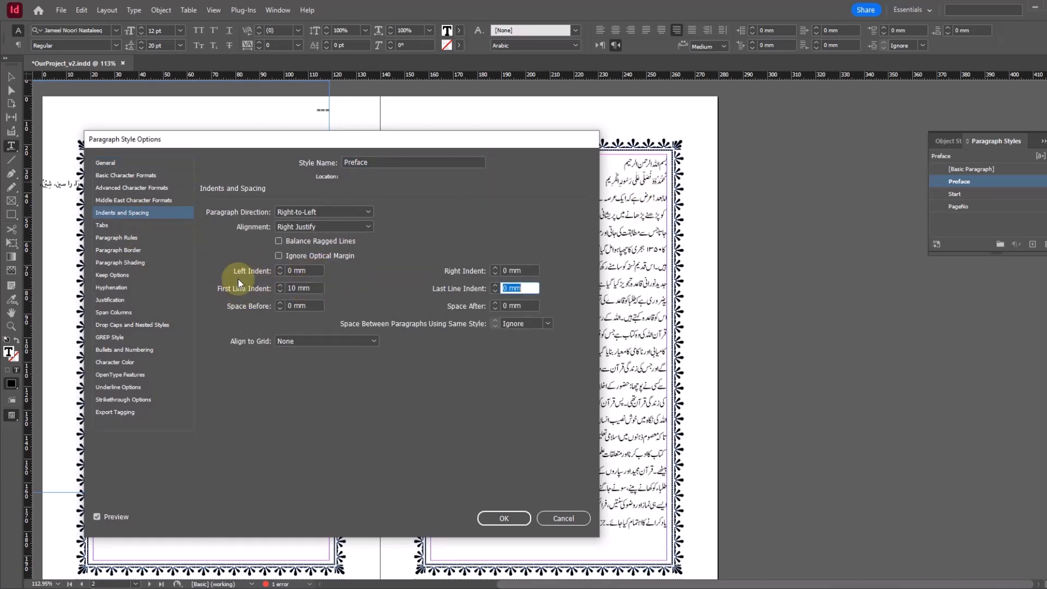
click(503, 518)
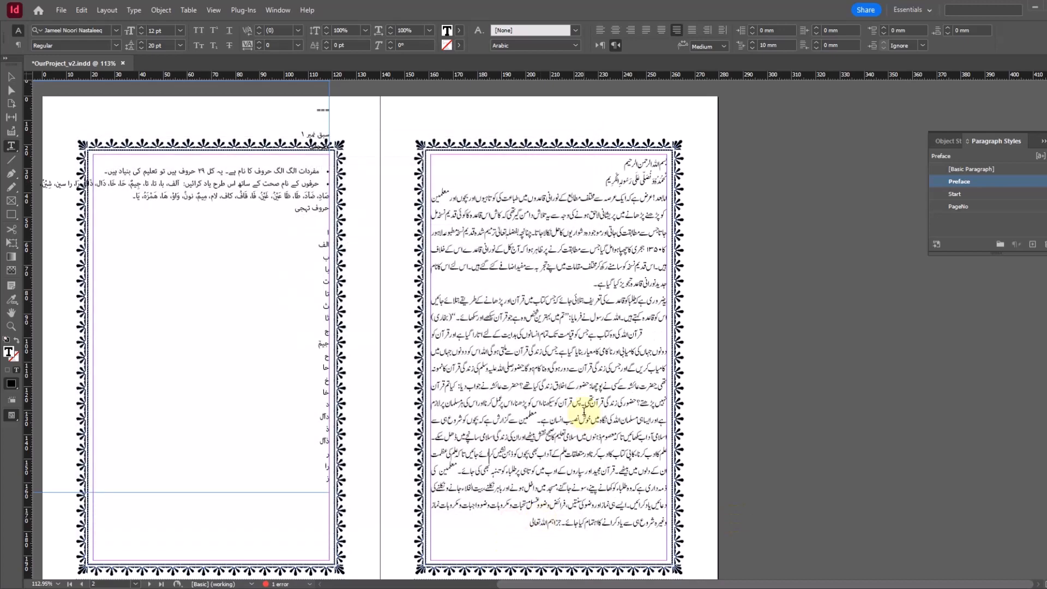
Step: Apply the Preface style to the remaining body paragraphs of the introduction, leaving out the two opening Arabic lines
click(611, 236)
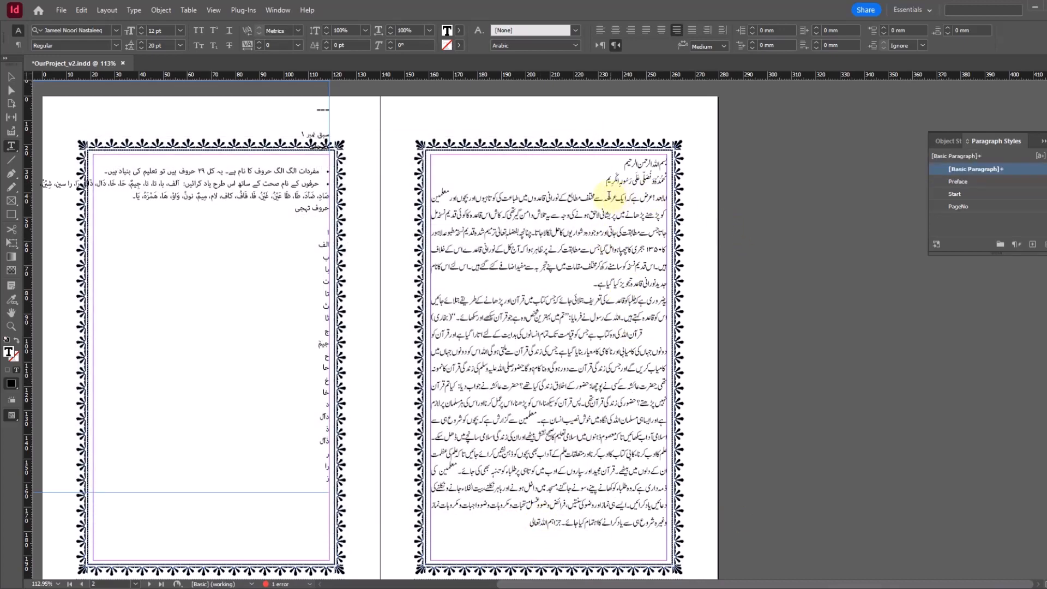
click(951, 183)
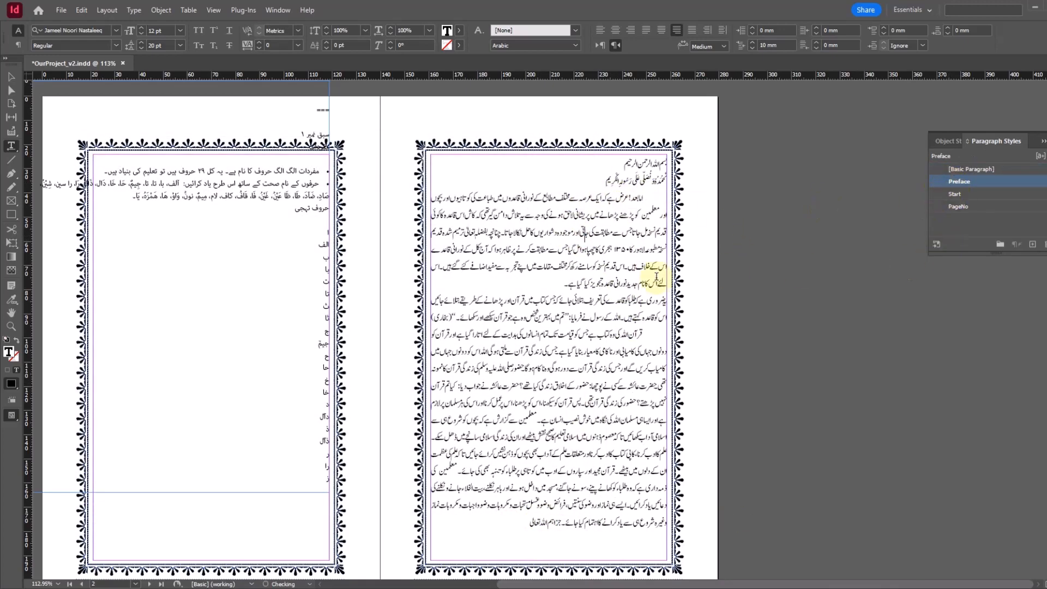
drag(635, 304, 618, 508)
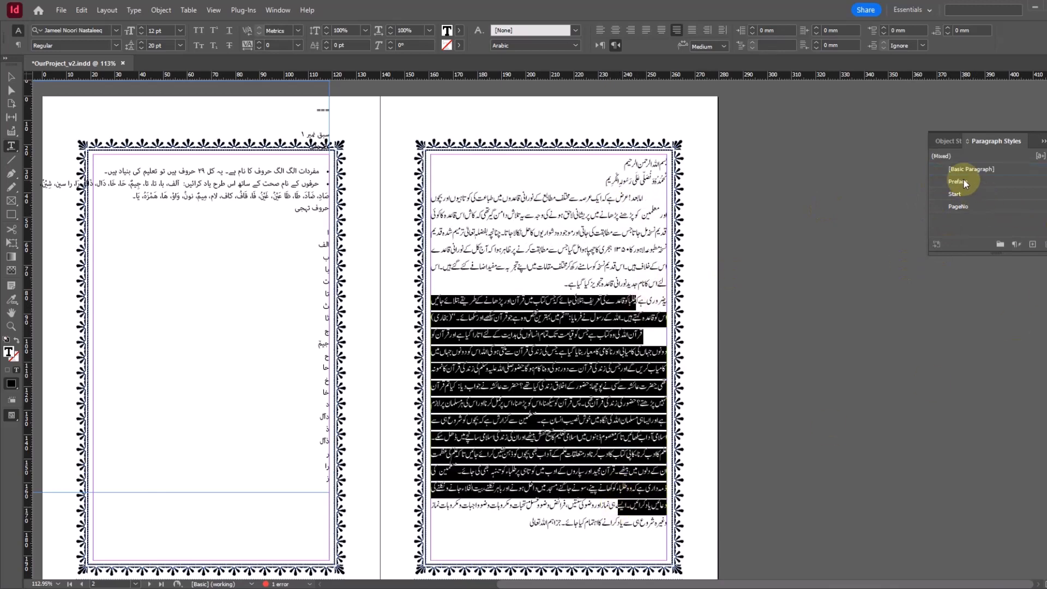
click(954, 188)
click(603, 369)
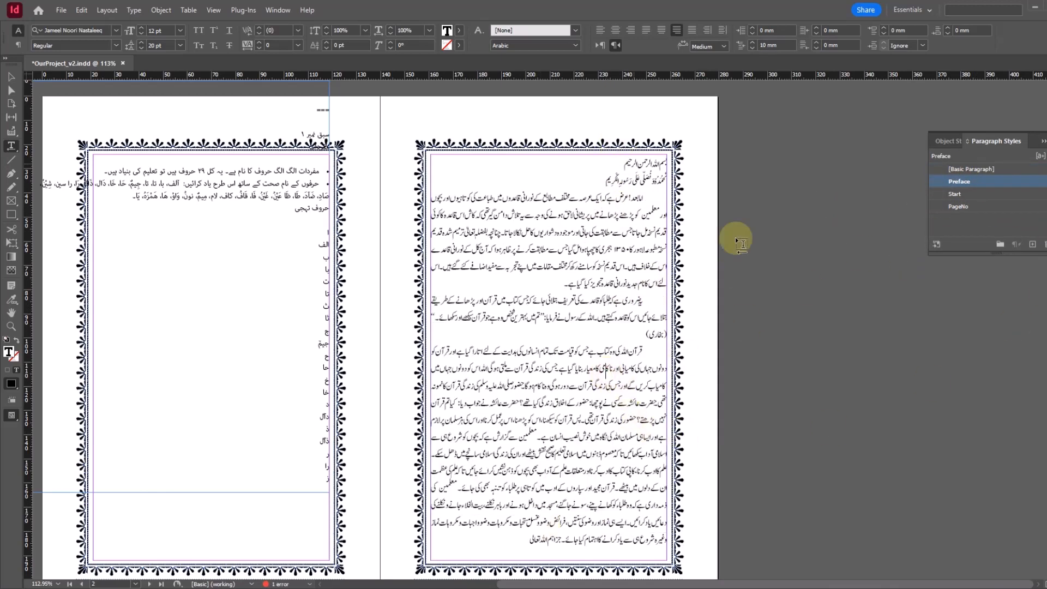
Step: Create a paragraph style named Preface Bismillah with centered alignment and apply it to the Bismillah line on page 2
click(635, 164)
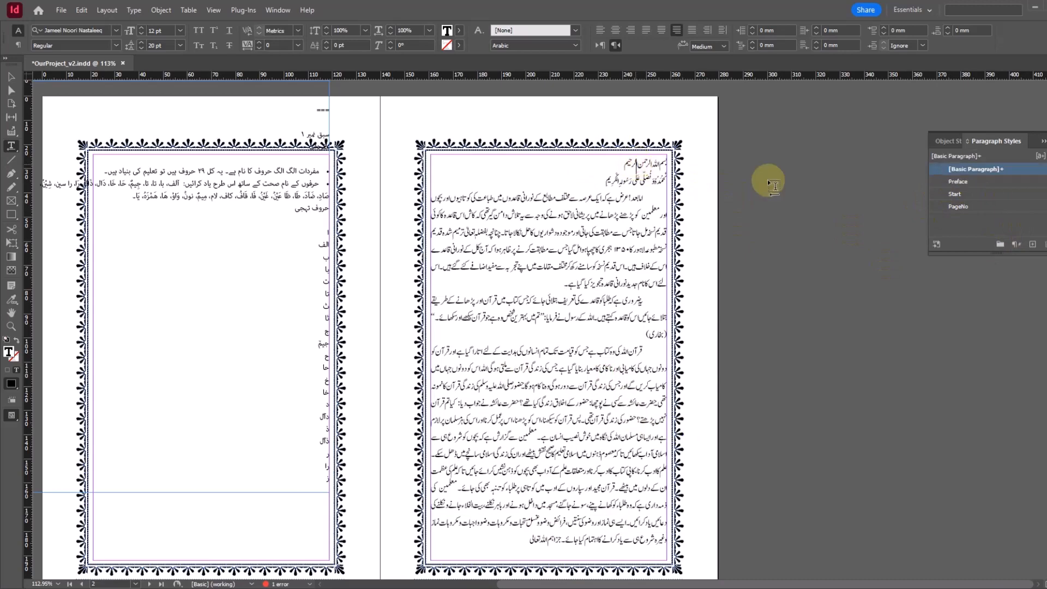
alt+click(1033, 244)
text(Bismillah)
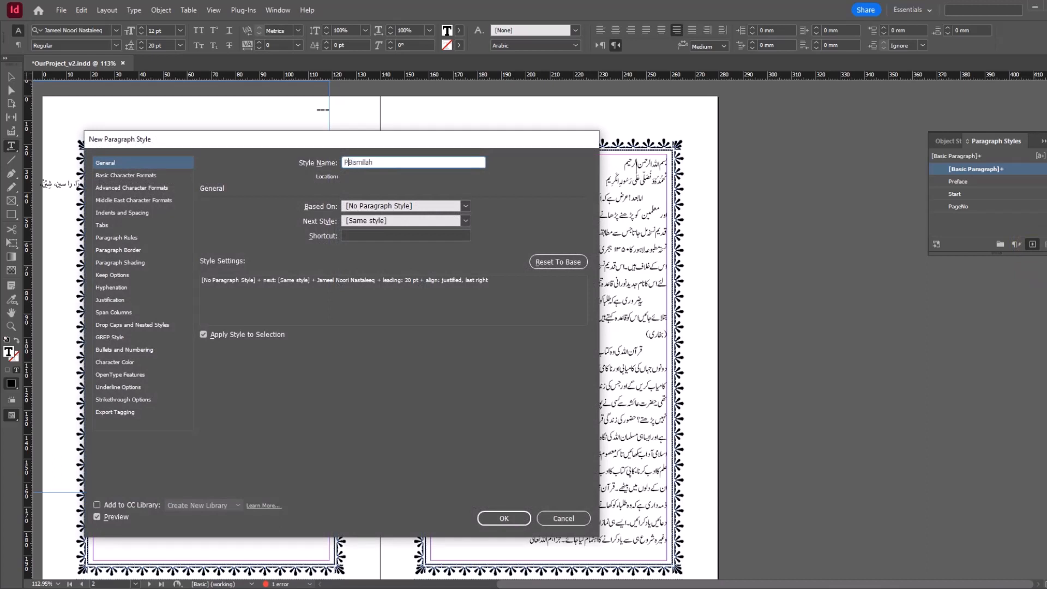
click(167, 213)
click(315, 225)
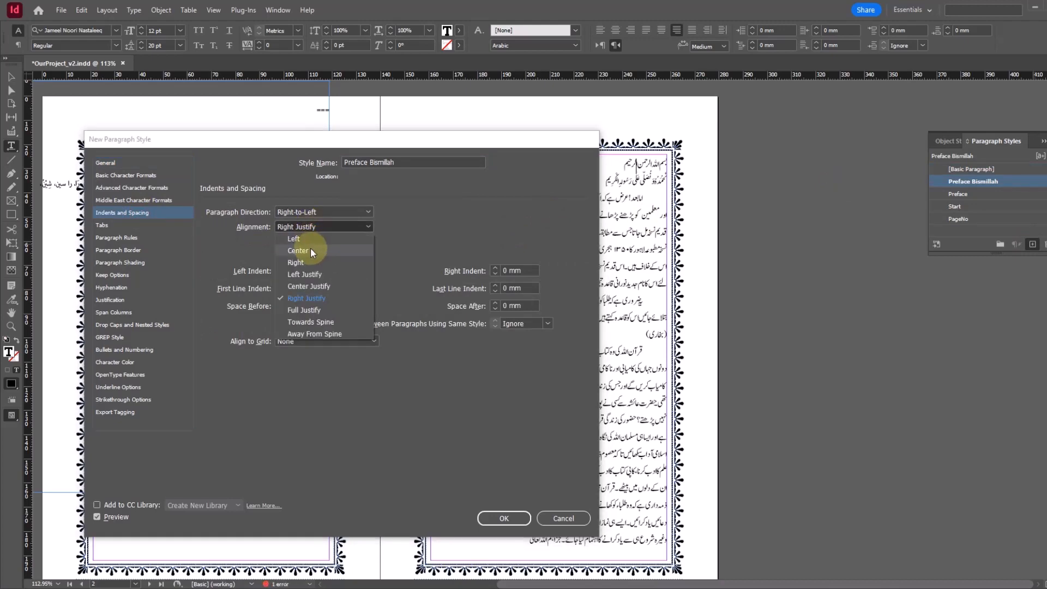
click(310, 248)
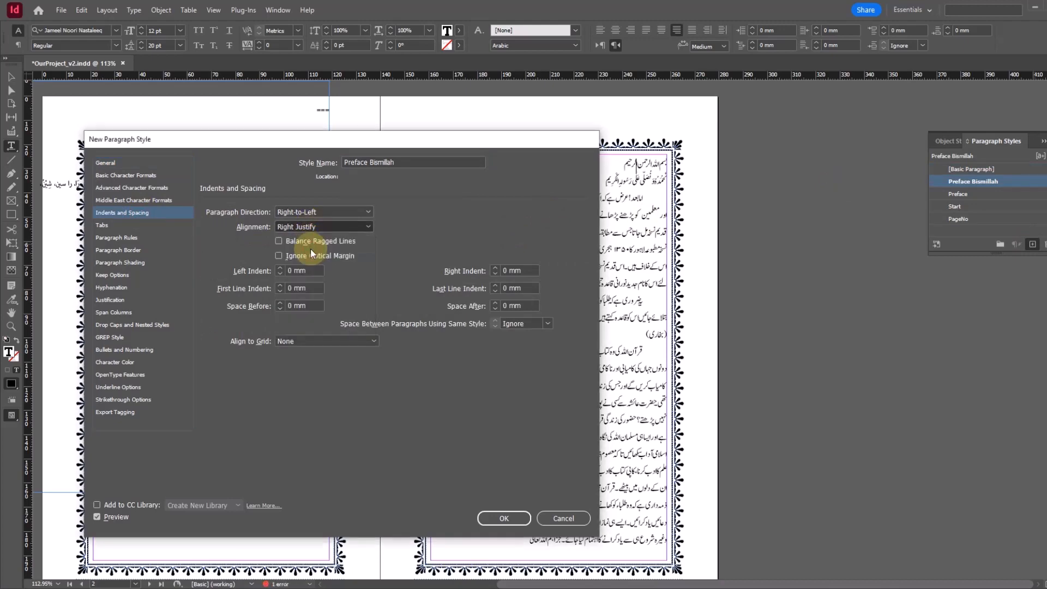
click(498, 519)
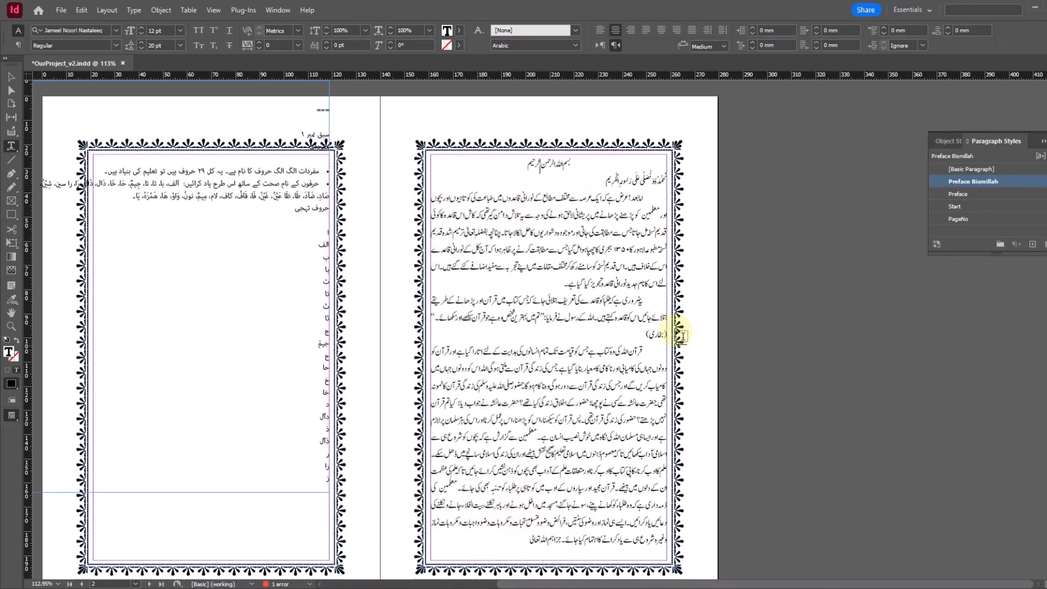
Step: Enlarge the Bismillah line to 14 pt and redefine the Preface Bismillah style to match
drag(521, 164, 571, 161)
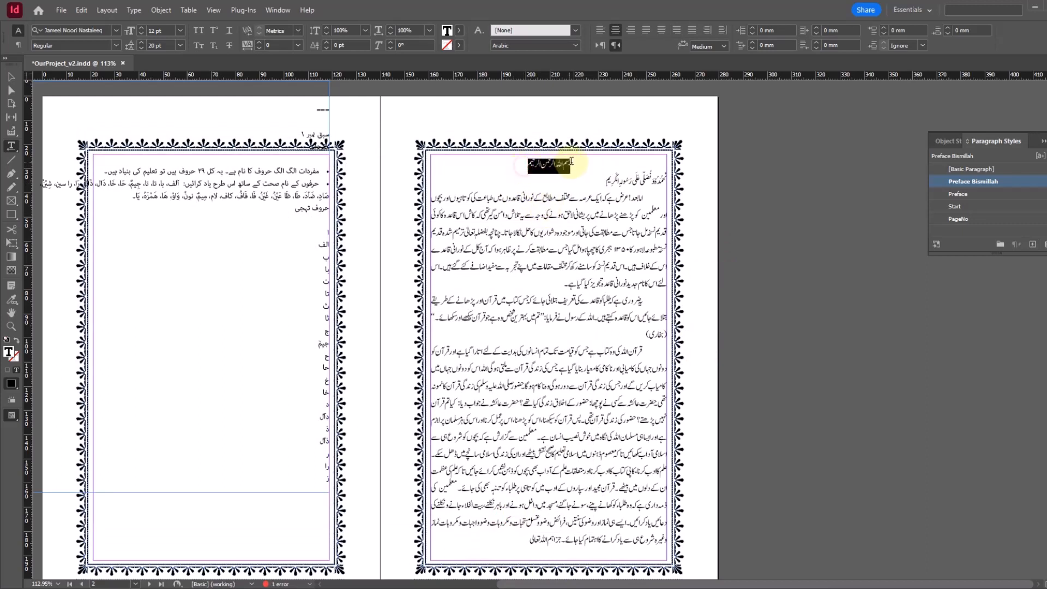
click(141, 28)
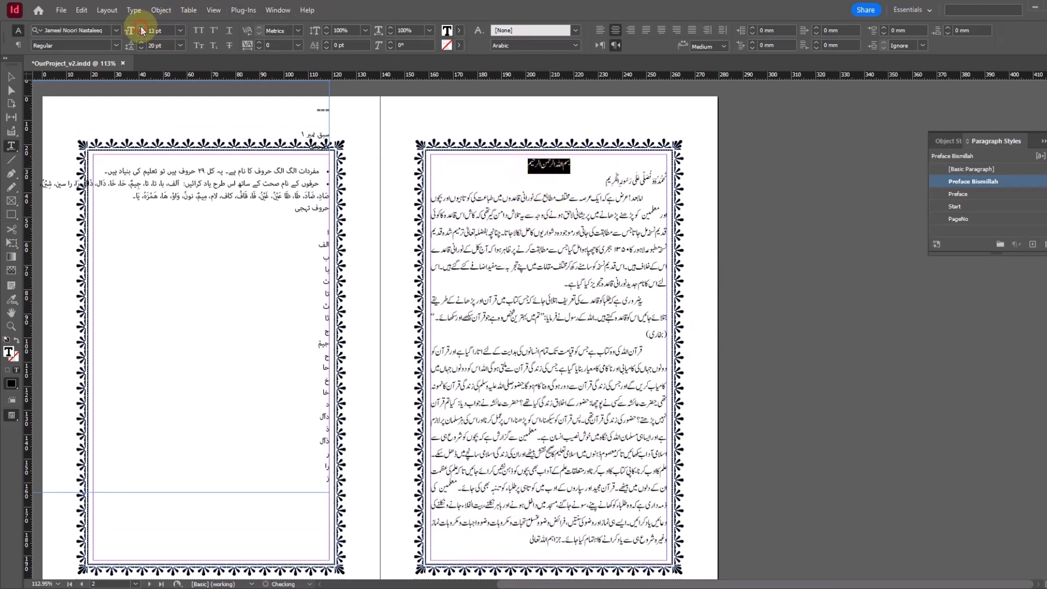
click(556, 166)
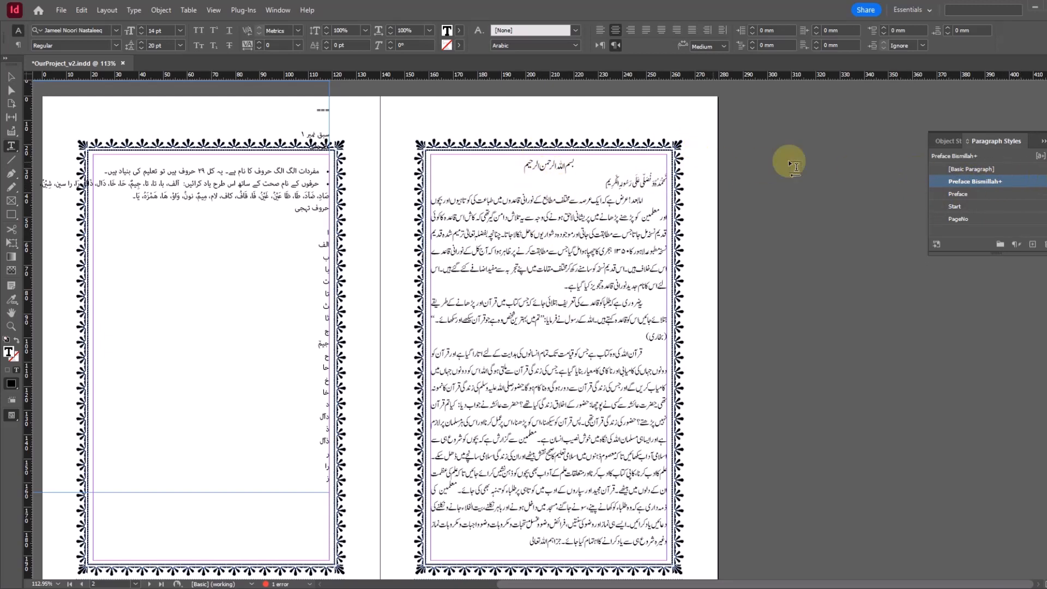
right_click(968, 182)
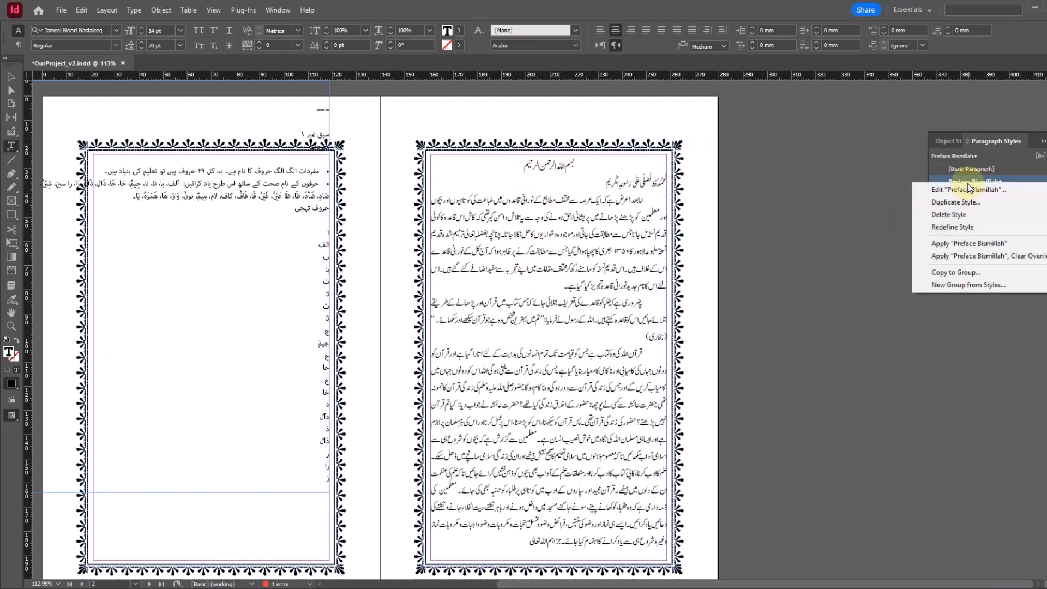
click(949, 227)
drag(522, 166, 579, 165)
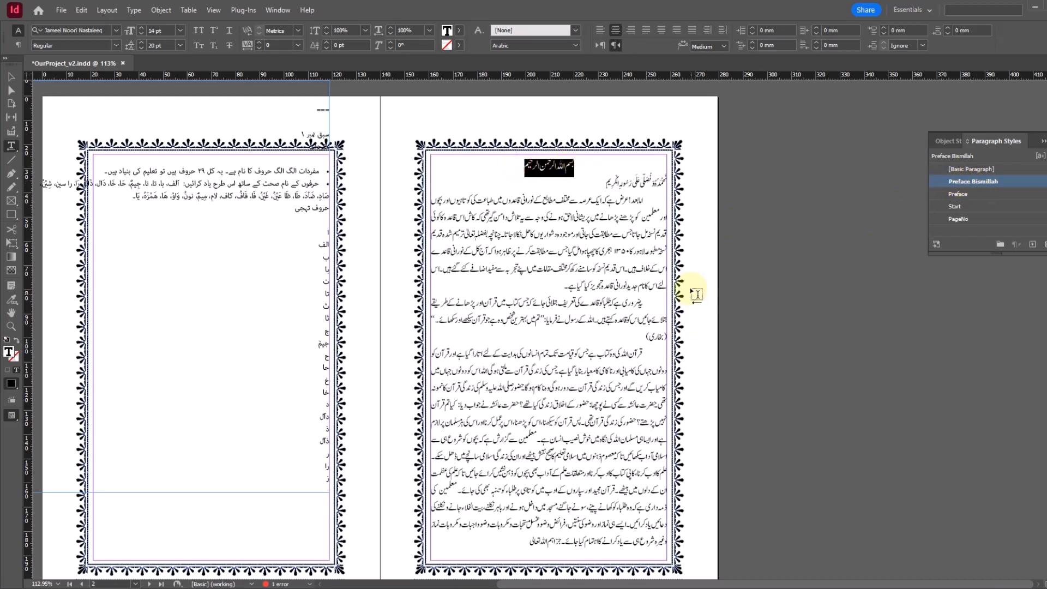
Step: Set the second Arabic line of the introduction in the 1 MUHAMMADI QURANIC font and center it
click(634, 184)
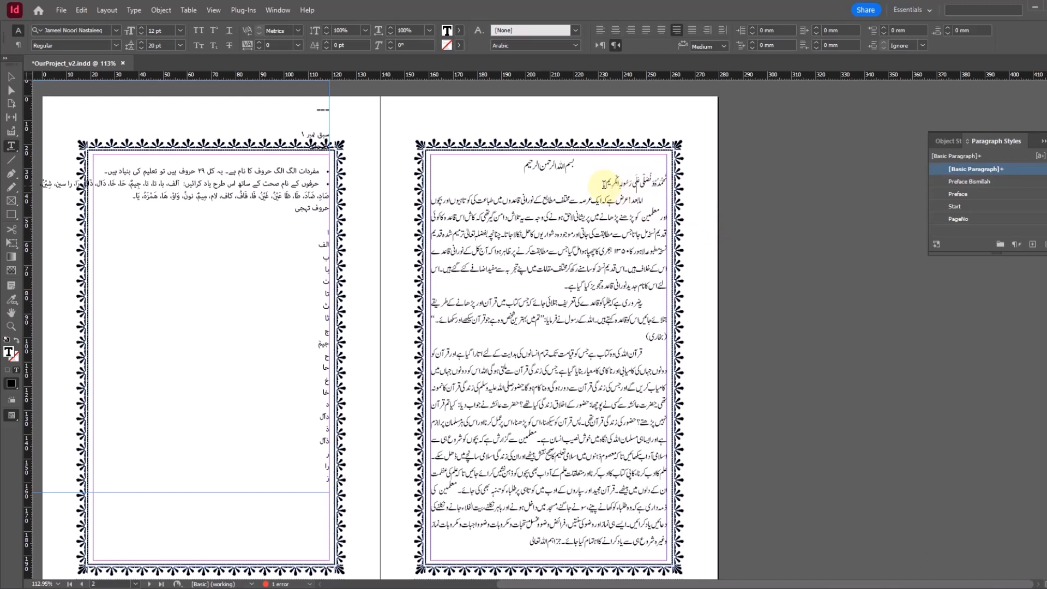
drag(604, 185, 674, 183)
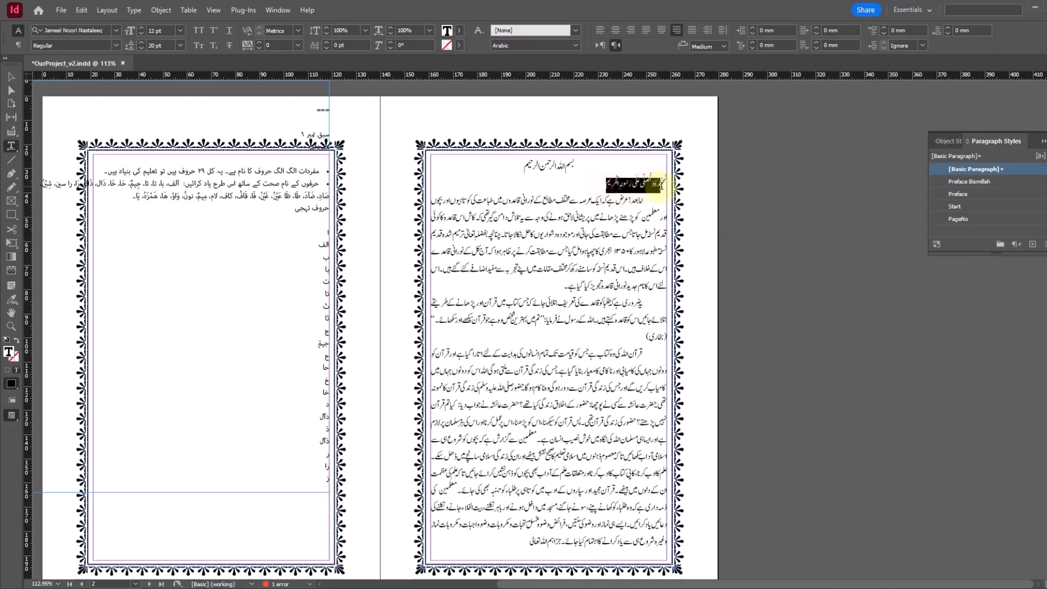
click(97, 30)
text(muha)
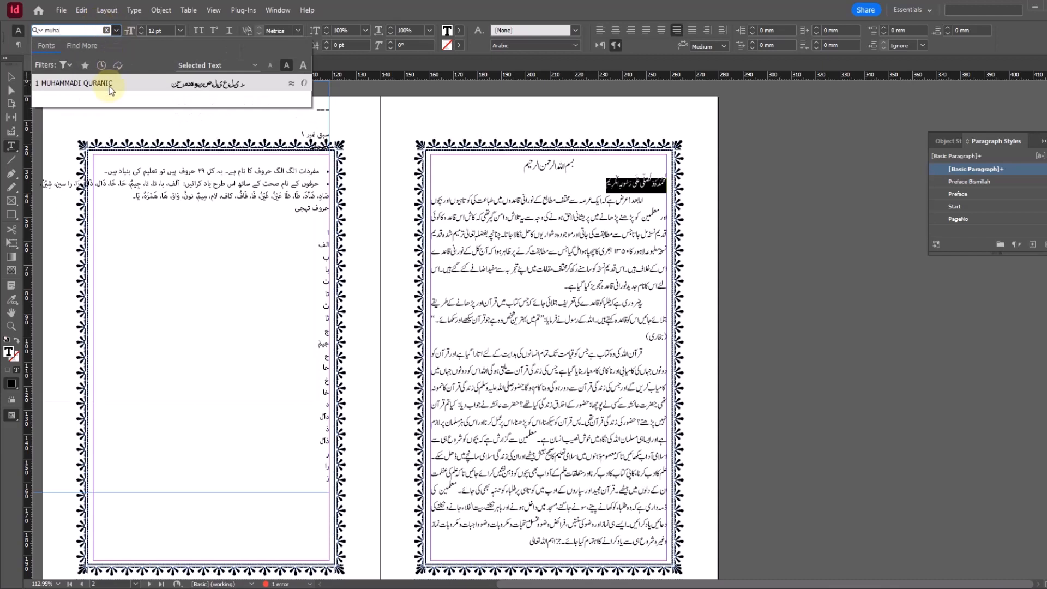
click(109, 84)
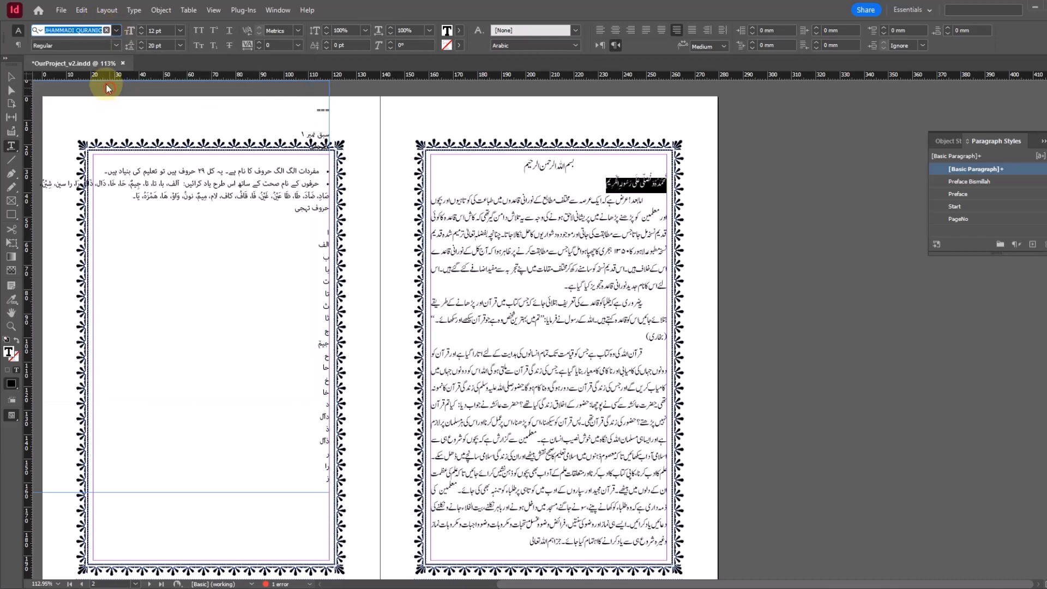
click(618, 33)
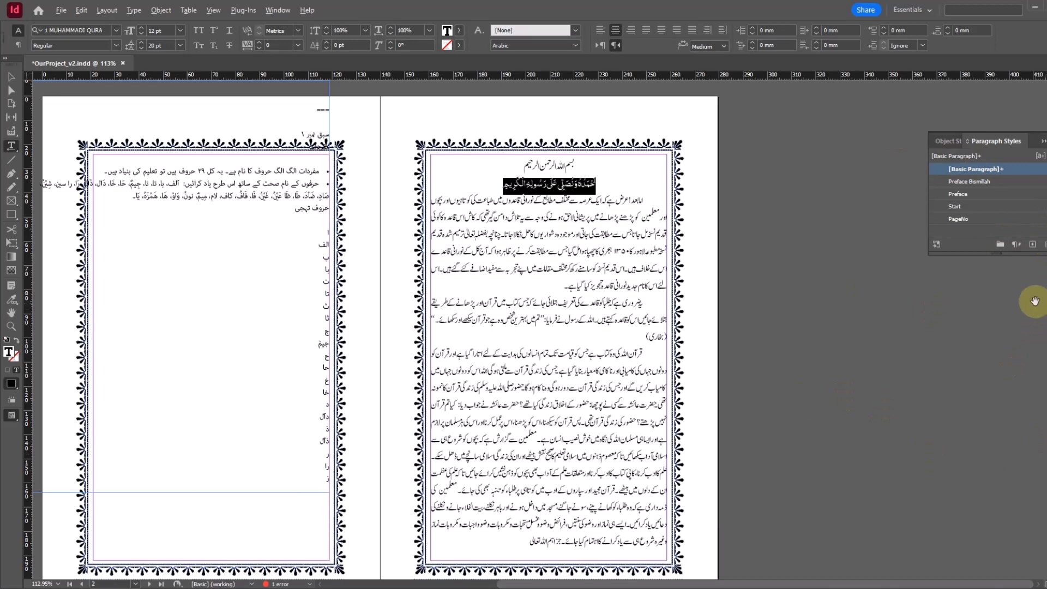
Step: Create a paragraph style named Preface Arabic from the second Arabic line of the introduction and apply it to that line
alt+click(1032, 245)
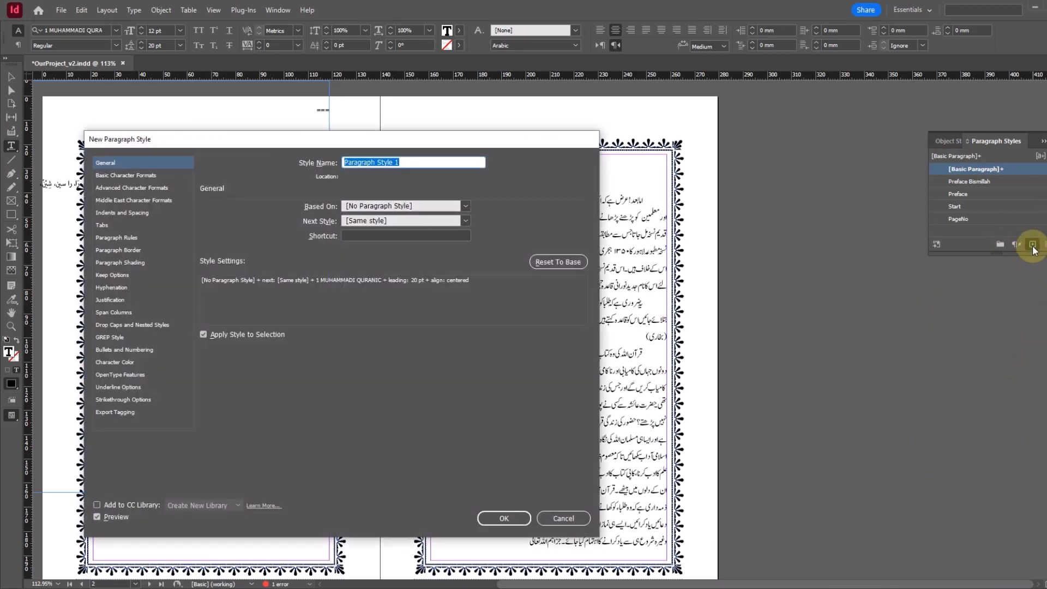
text(Preface Arabic)
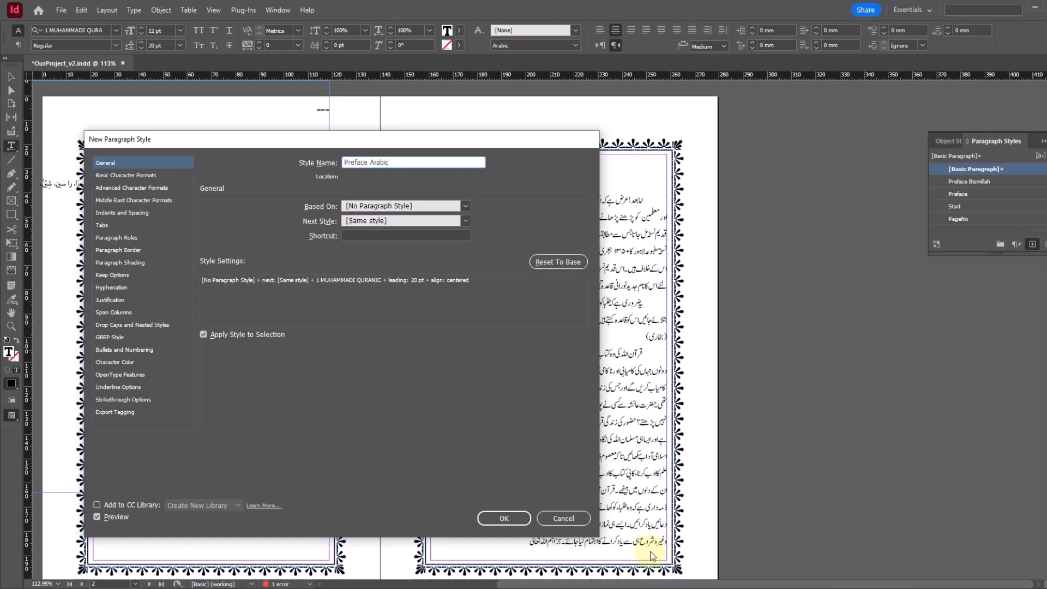
click(503, 518)
click(969, 182)
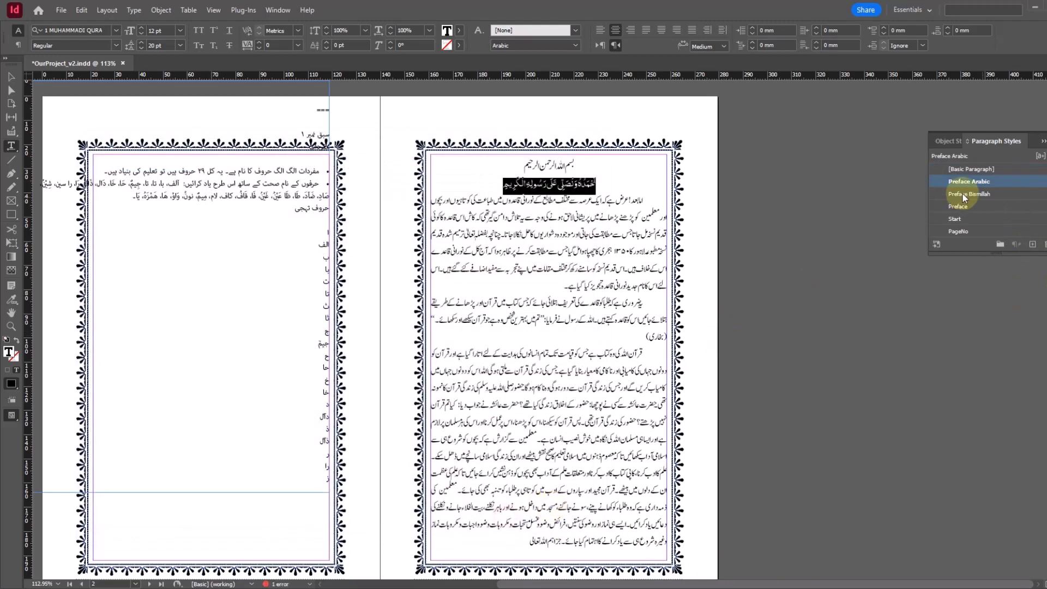
click(589, 183)
Step: Review the formatted introduction page and examine the contents and lesson 1 pages of noorani_Qaeda_one_eight_demy.pdf in Acrobat
scroll(601, 390, down, 3)
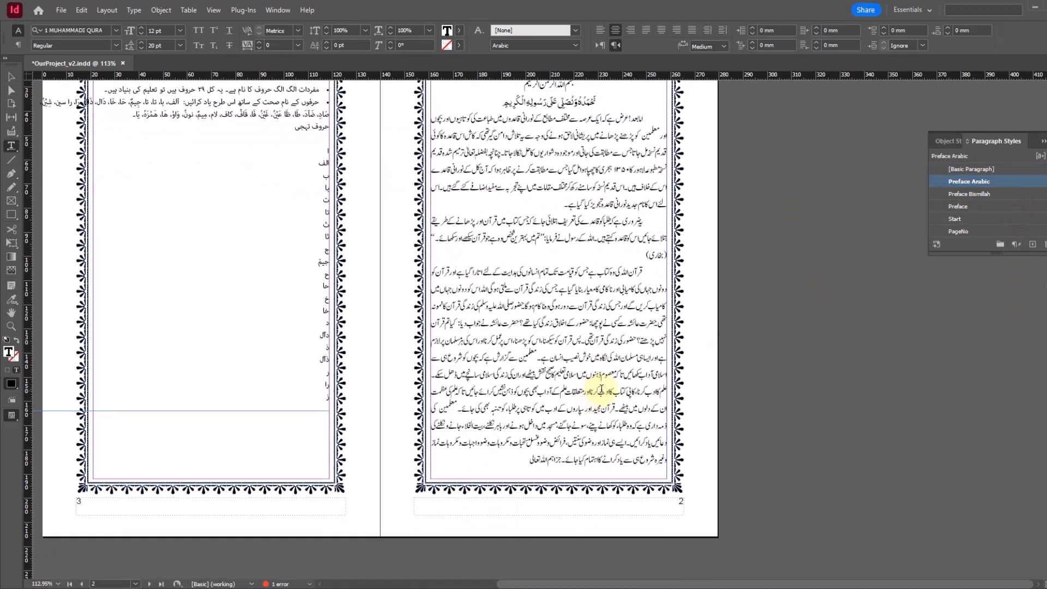
scroll(603, 390, up, 2)
click(649, 296)
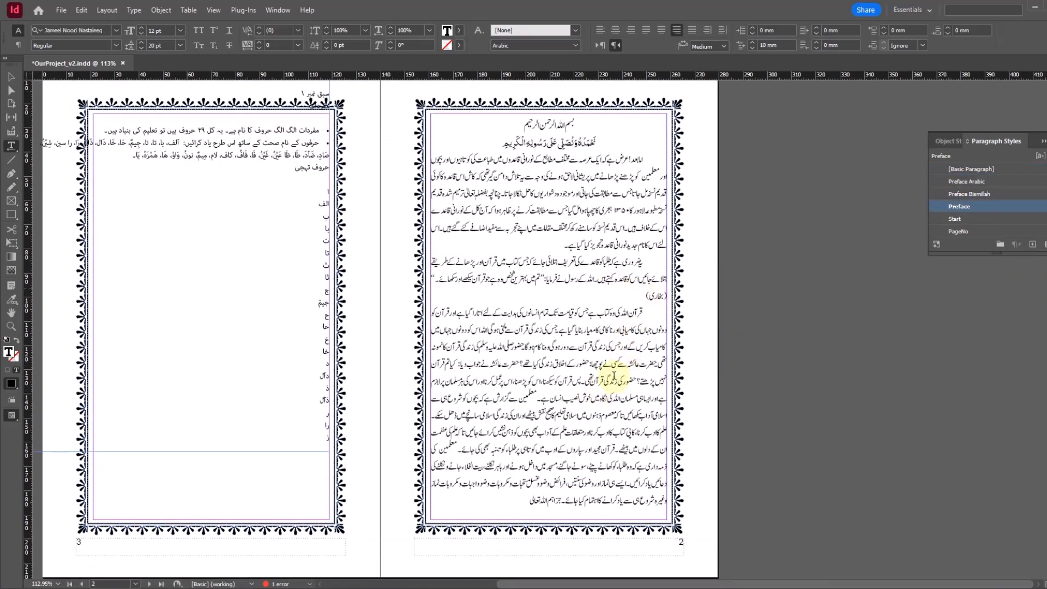
click(12, 81)
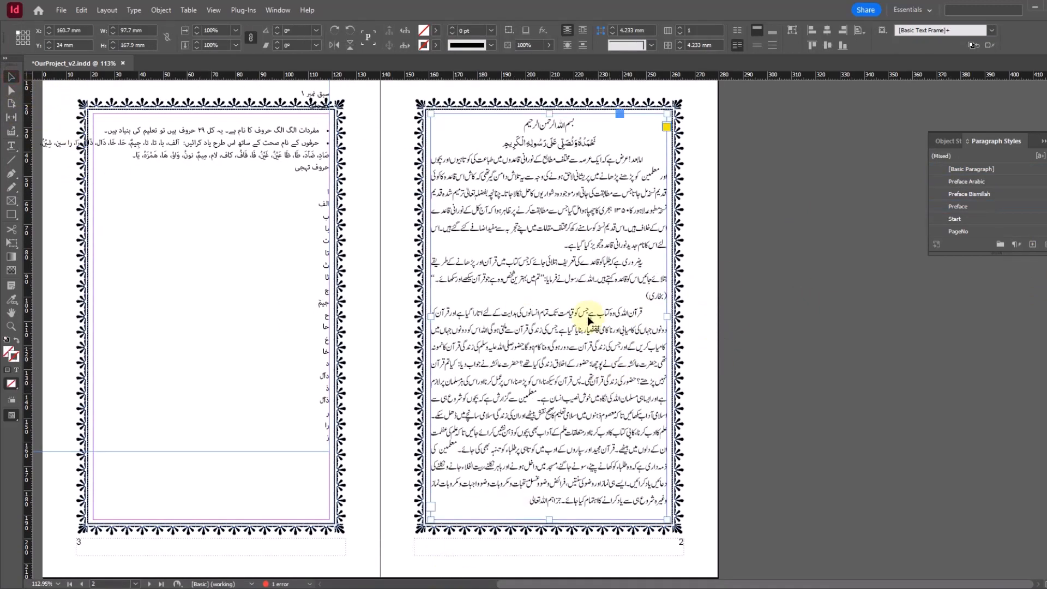
scroll(554, 409, down, 3)
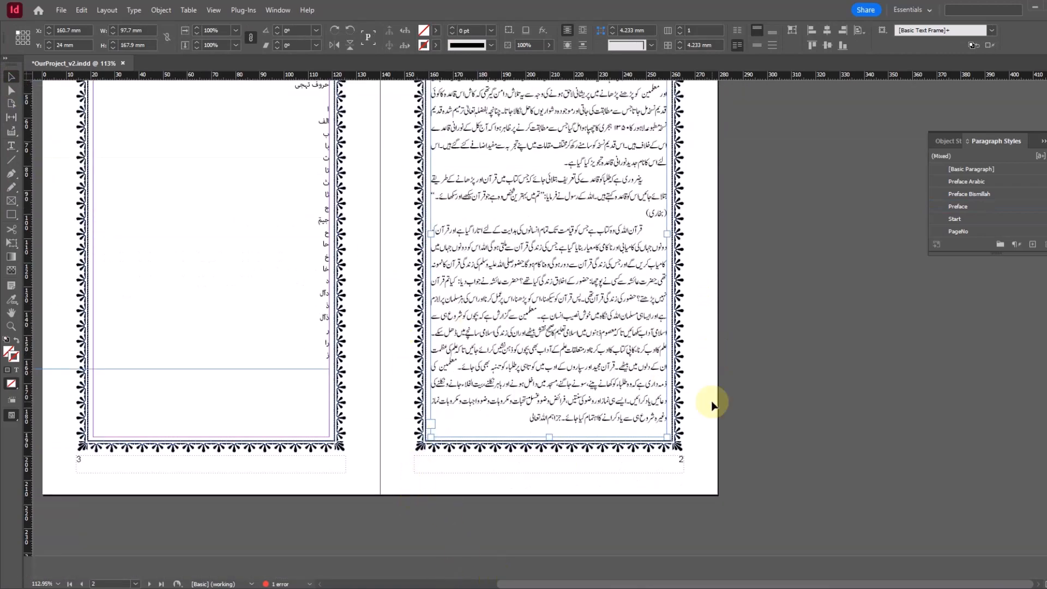
click(345, 587)
scroll(727, 315, down, 4)
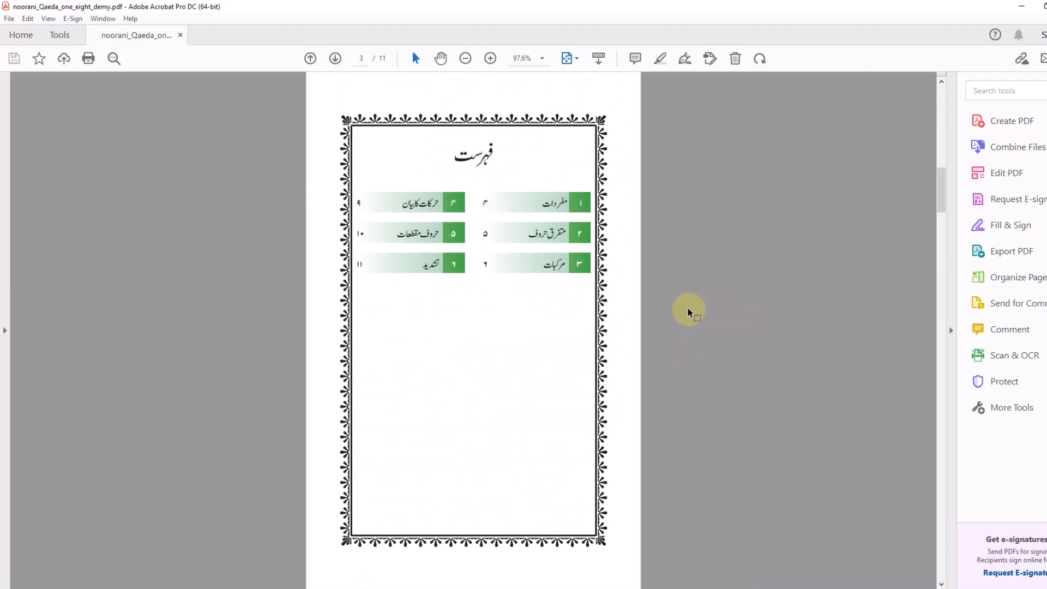
scroll(688, 311, down, 1)
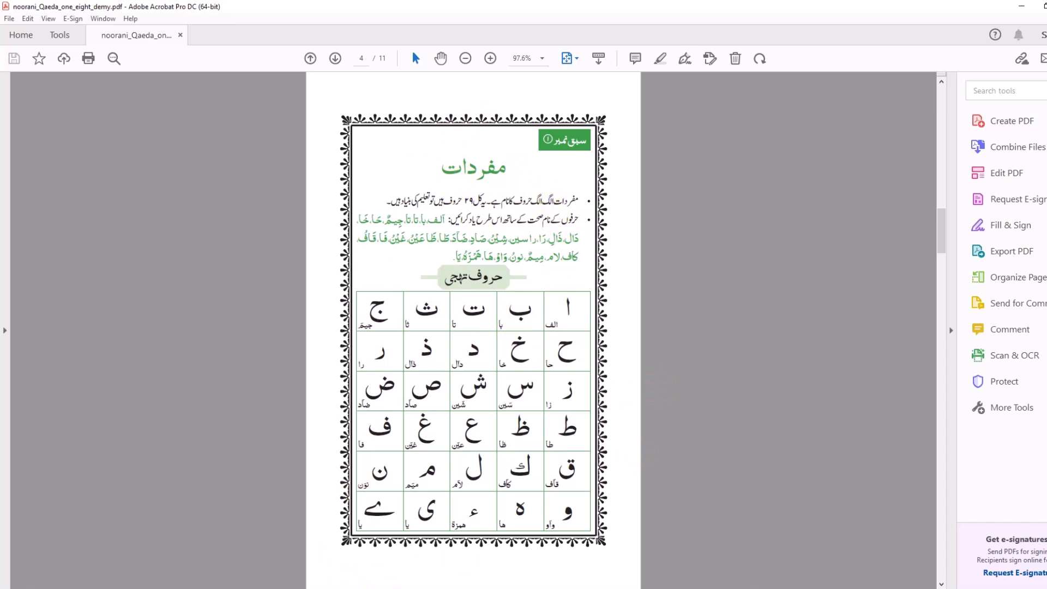
click(299, 550)
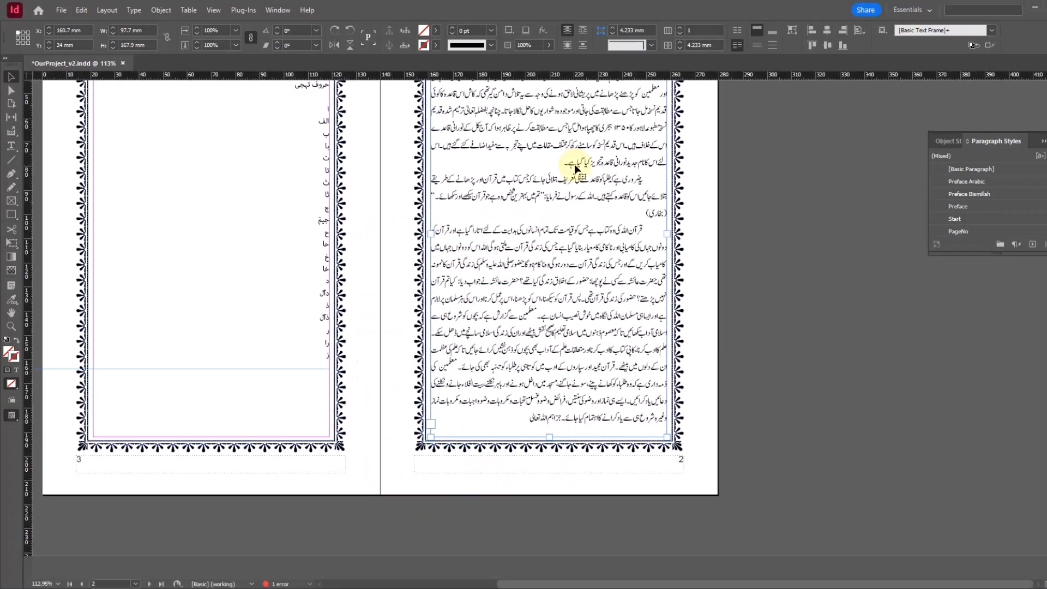
Step: Move the lesson text frame from page 3 onto page 5, placing it at X 12.3 mm, Y 4 mm
alt+click(350, 300)
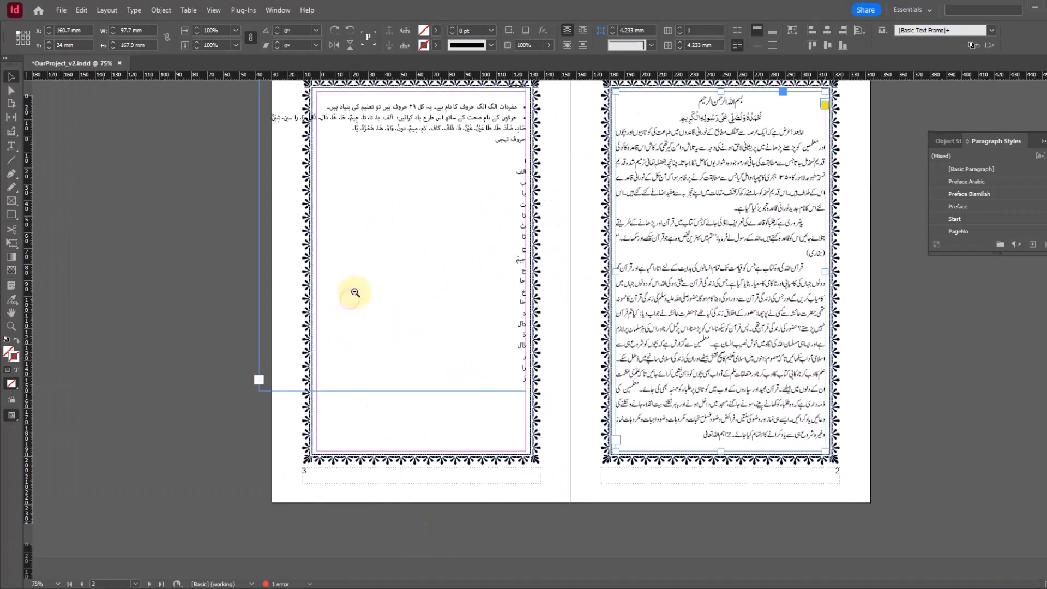
alt+click(496, 290)
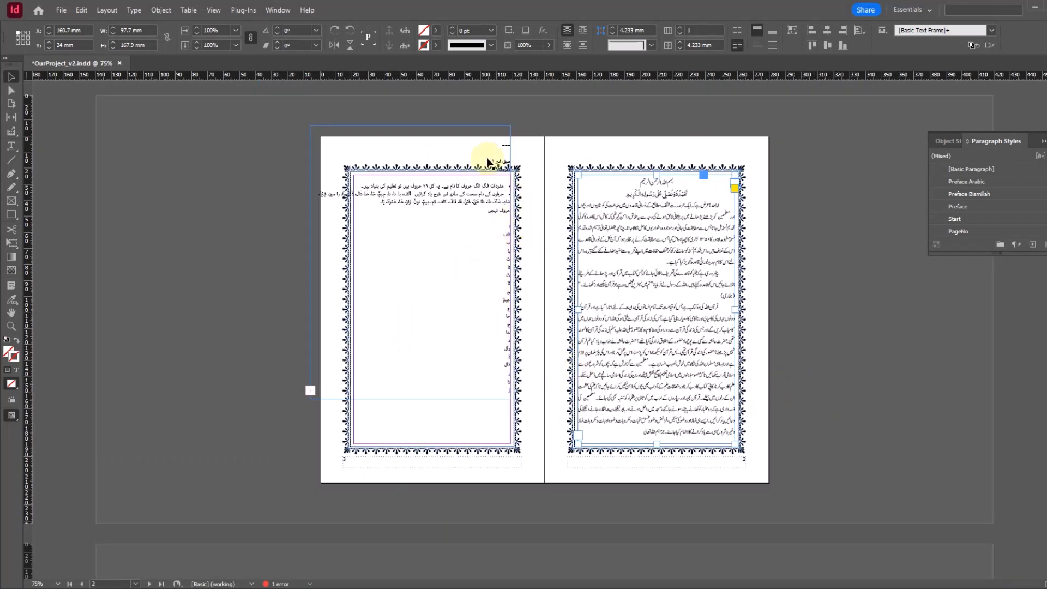
drag(467, 136, 824, 422)
scroll(823, 397, down, 3)
scroll(823, 393, down, 4)
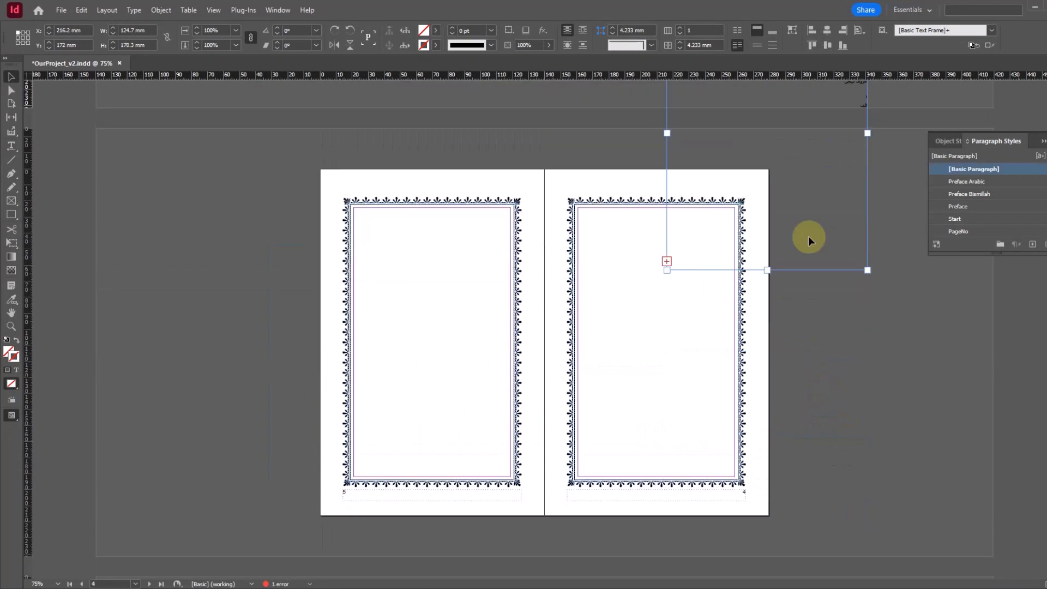
drag(832, 126, 473, 276)
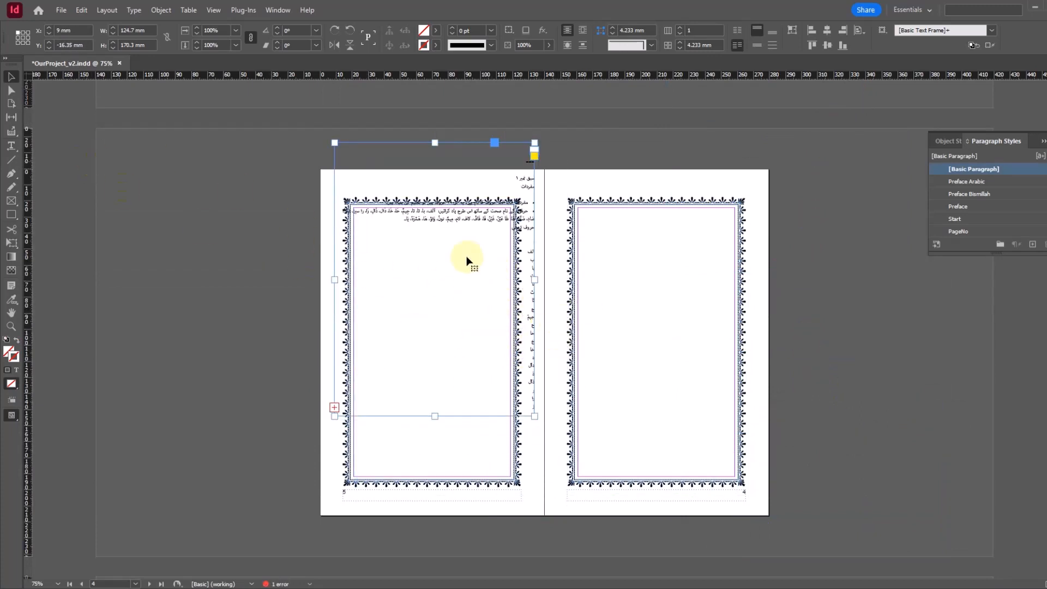
drag(482, 155, 290, 190)
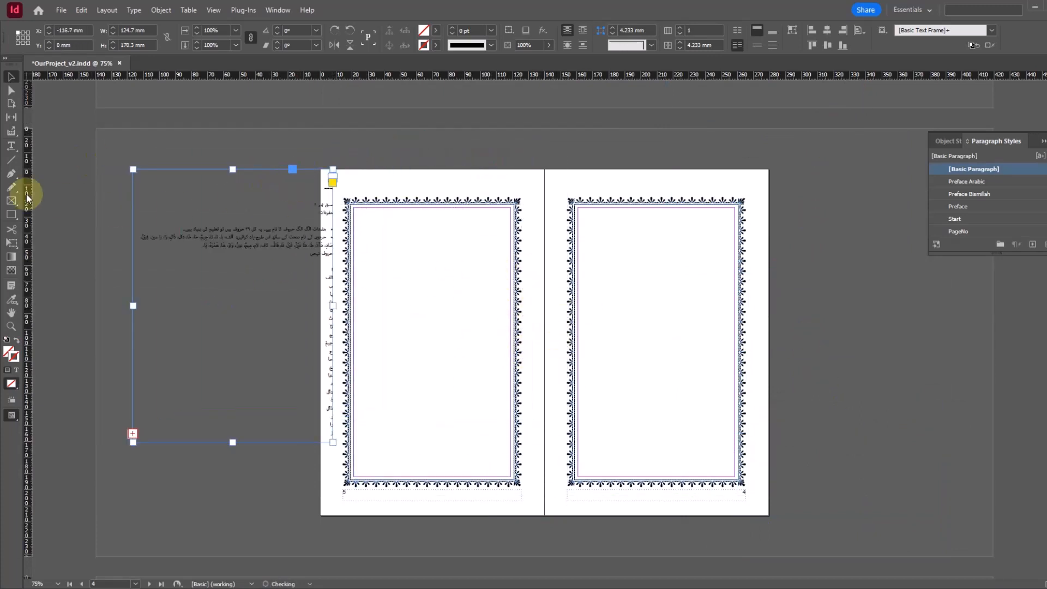
click(11, 148)
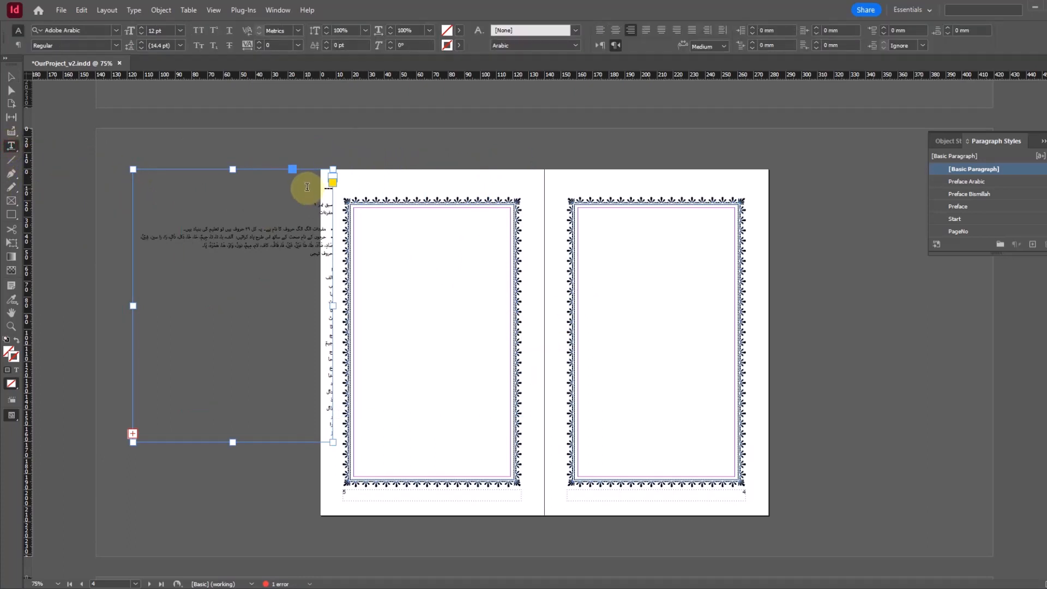
click(11, 77)
mouse_move(266, 194)
mouse_down()
mouse_move(456, 215)
mouse_move(473, 200)
mouse_up()
drag(329, 169, 594, 345)
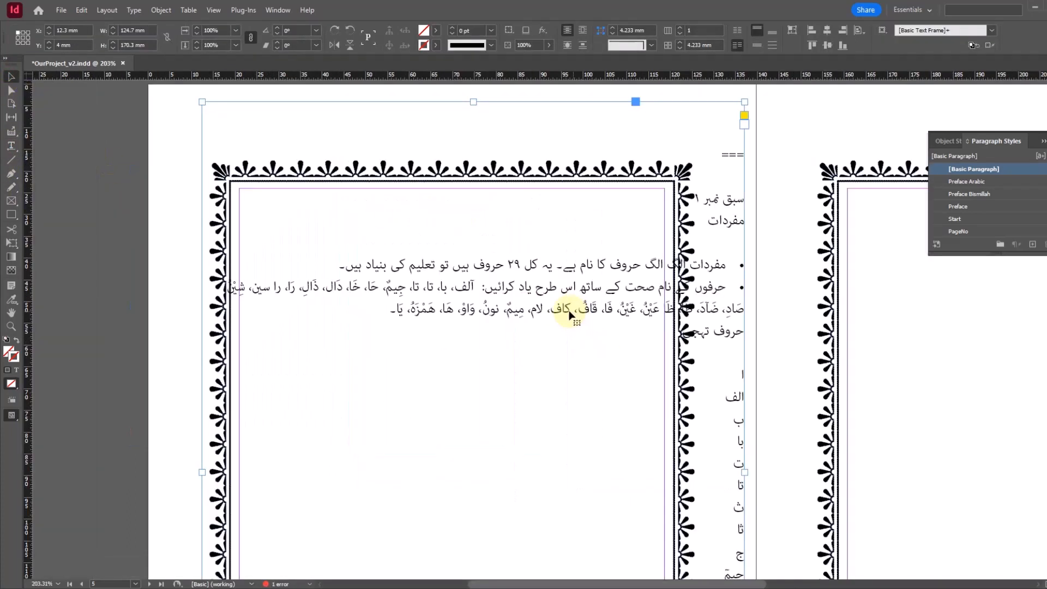
Step: Delete the === separator and the blank lines above the lesson 1 heading in the page 5 text frame
click(10, 146)
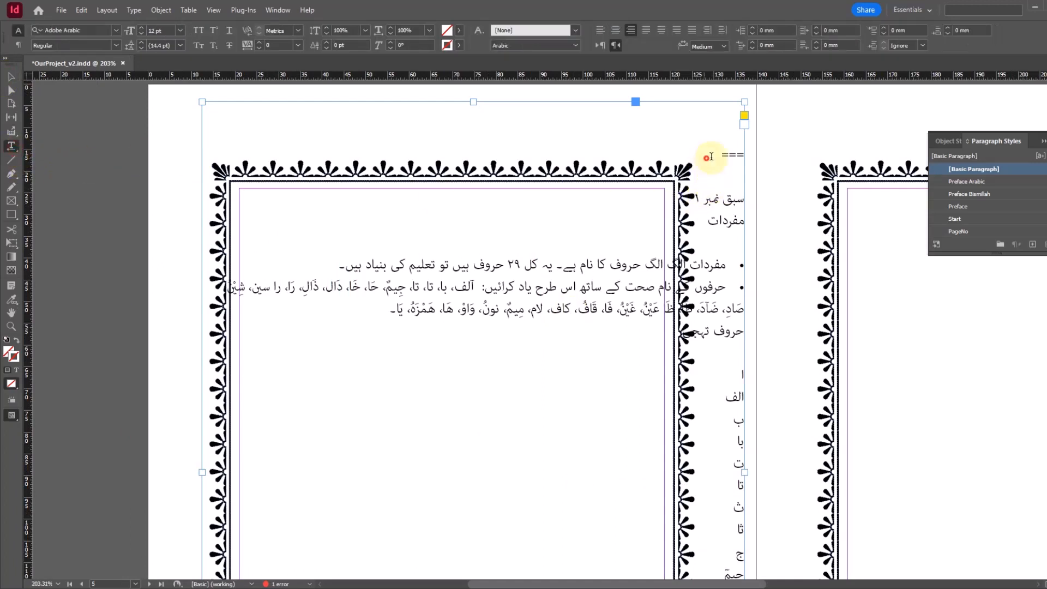
drag(710, 157, 757, 115)
key(BackSpace)
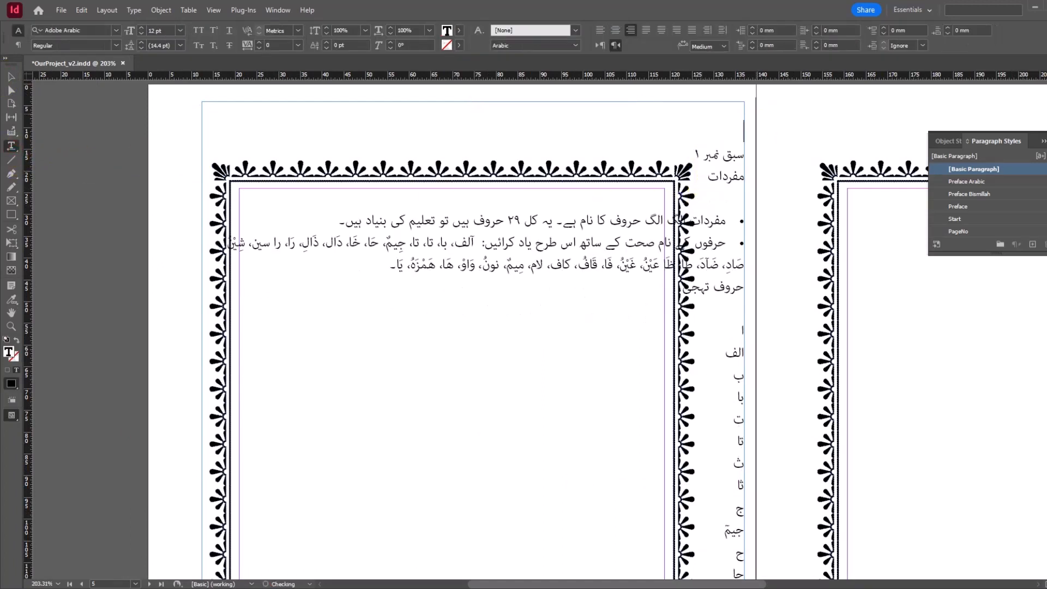
key(BackSpace)
key(BackSpace)
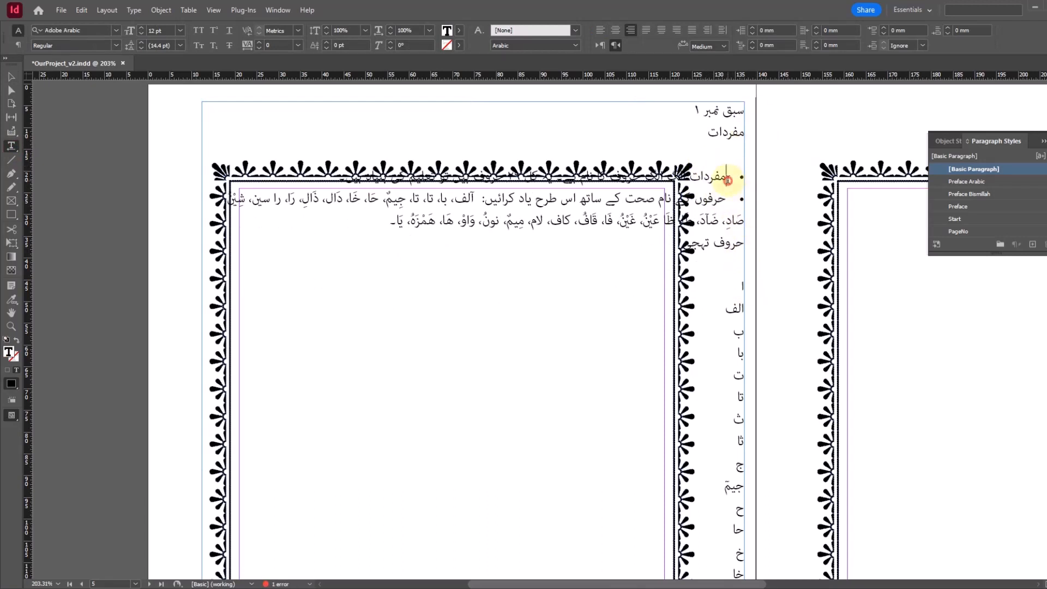
Step: Remove the bullets from the two explanatory paragraphs under the lesson 1 title
drag(728, 180, 784, 206)
key(BackSpace)
key(BackSpace)
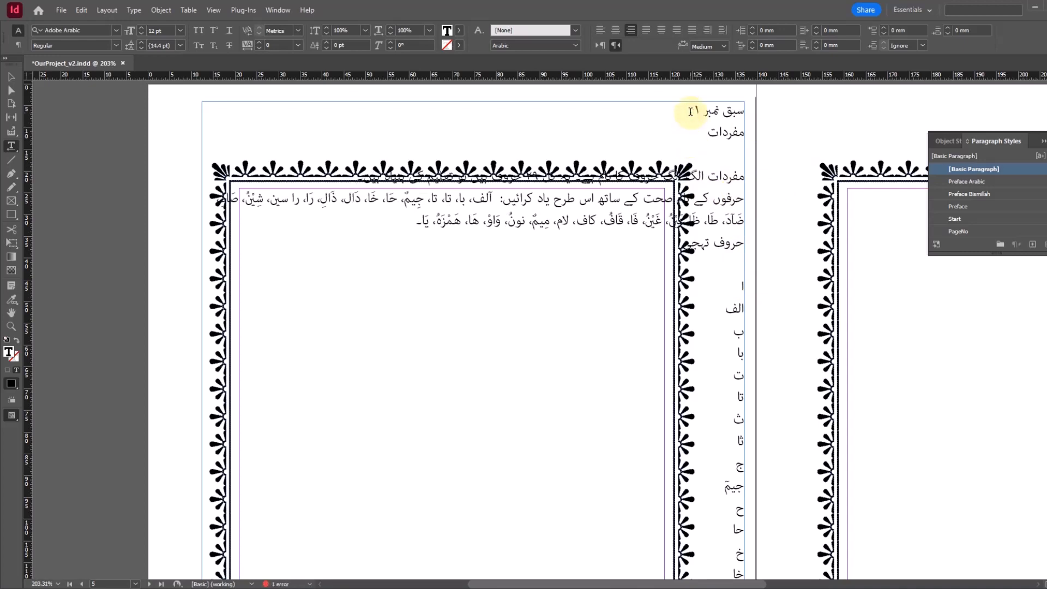
key(Home)
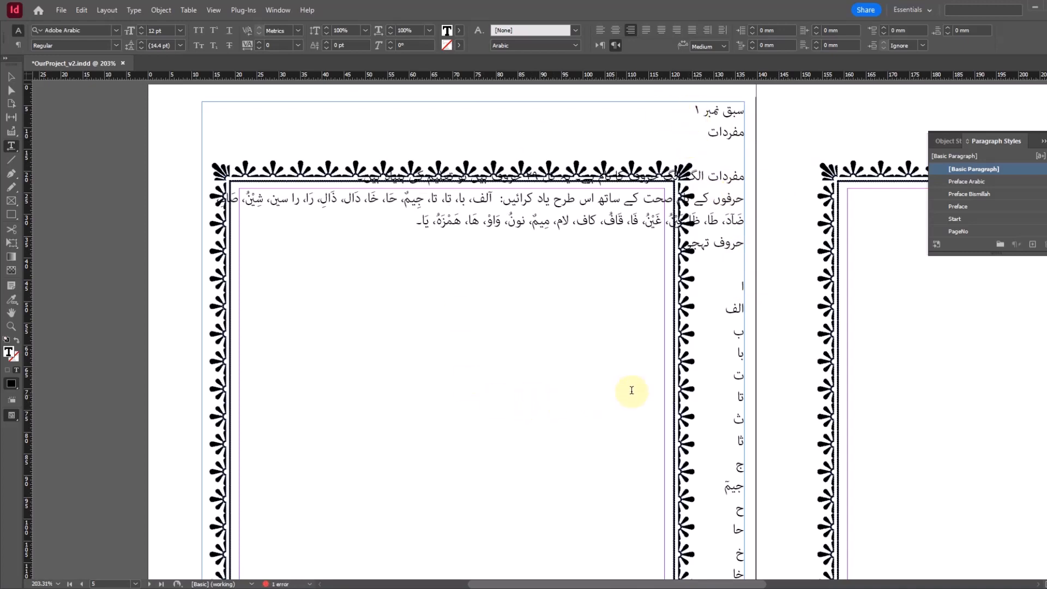
Step: Split the lesson text frame on page 5 into 3 columns to reveal more of its overset text
scroll(631, 391, down, 8)
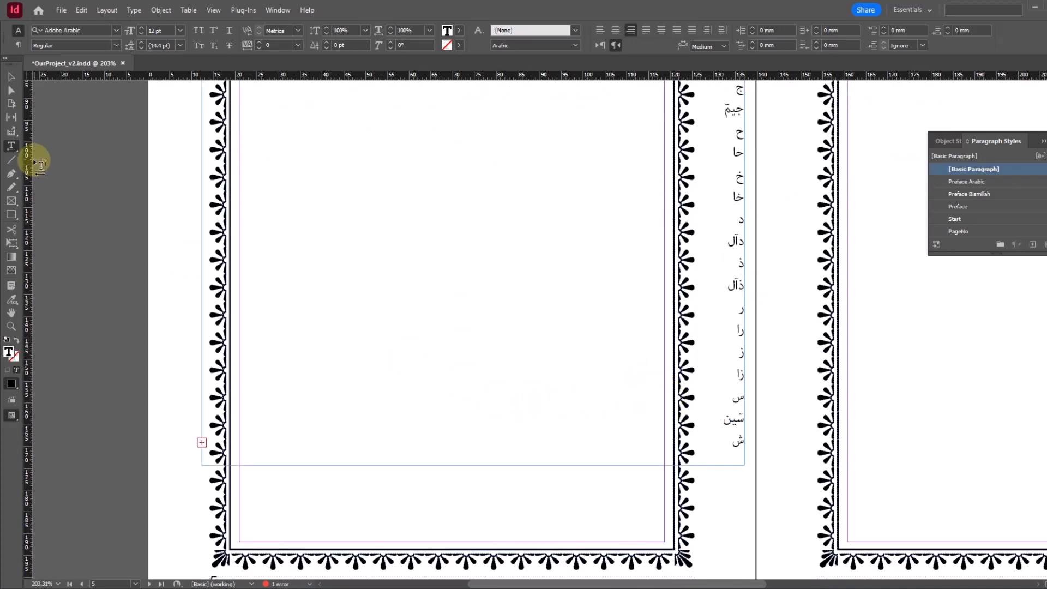
click(11, 77)
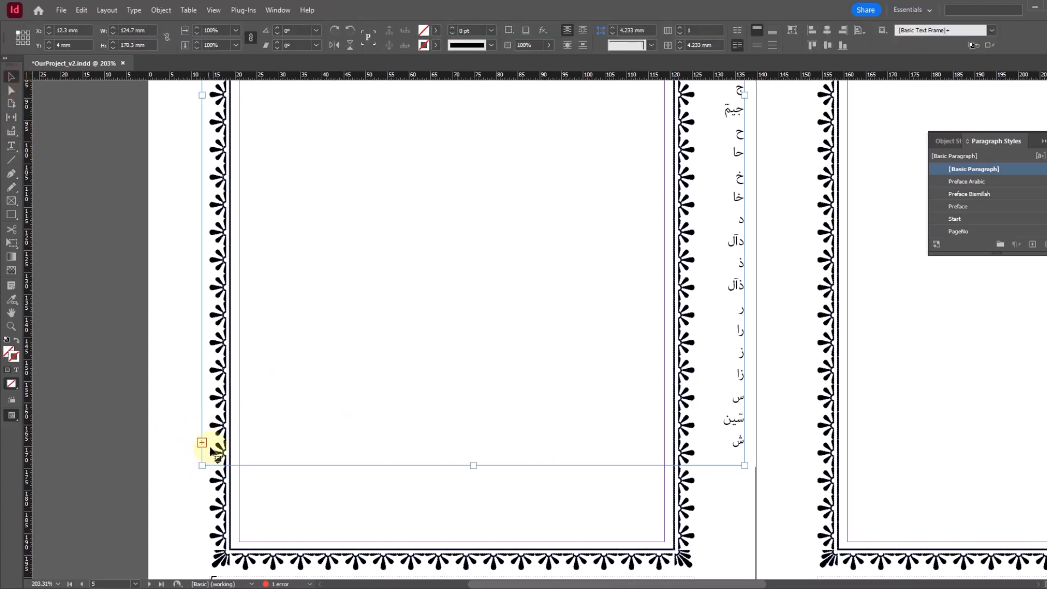
click(680, 28)
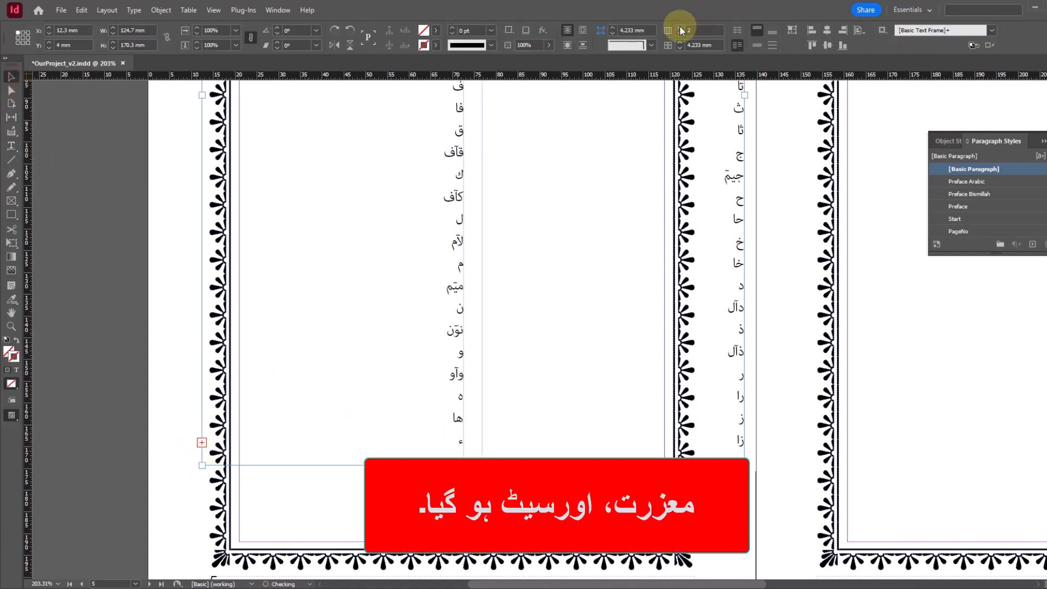
click(681, 27)
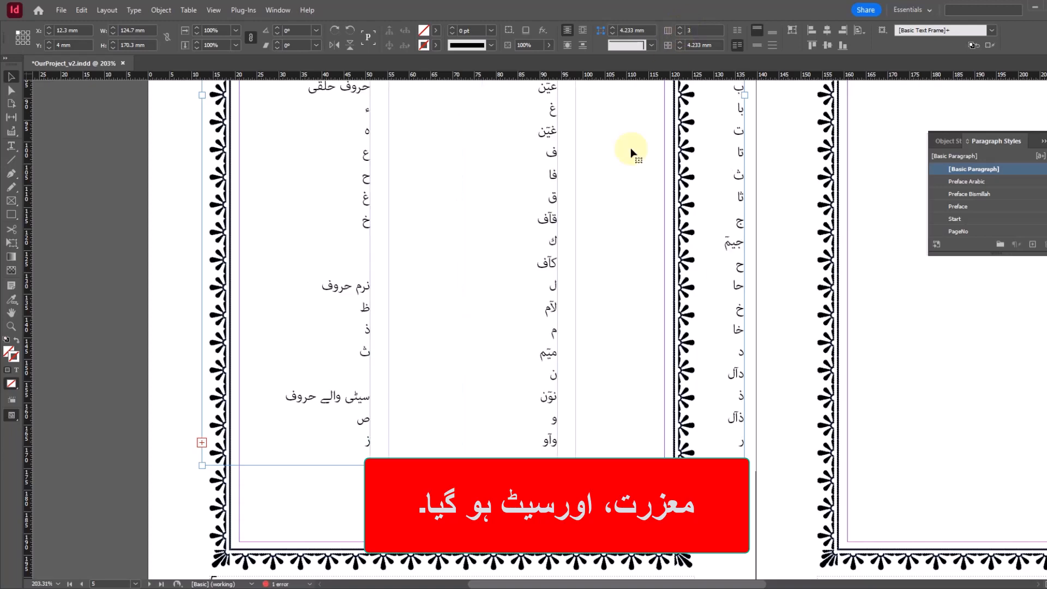
scroll(425, 387, up, 10)
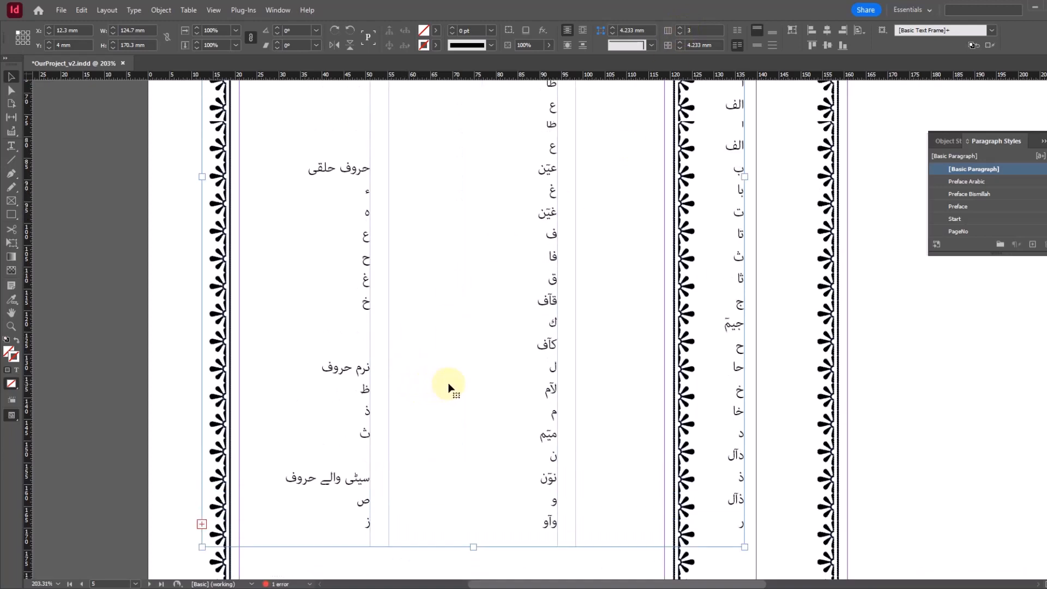
scroll(459, 381, up, 1)
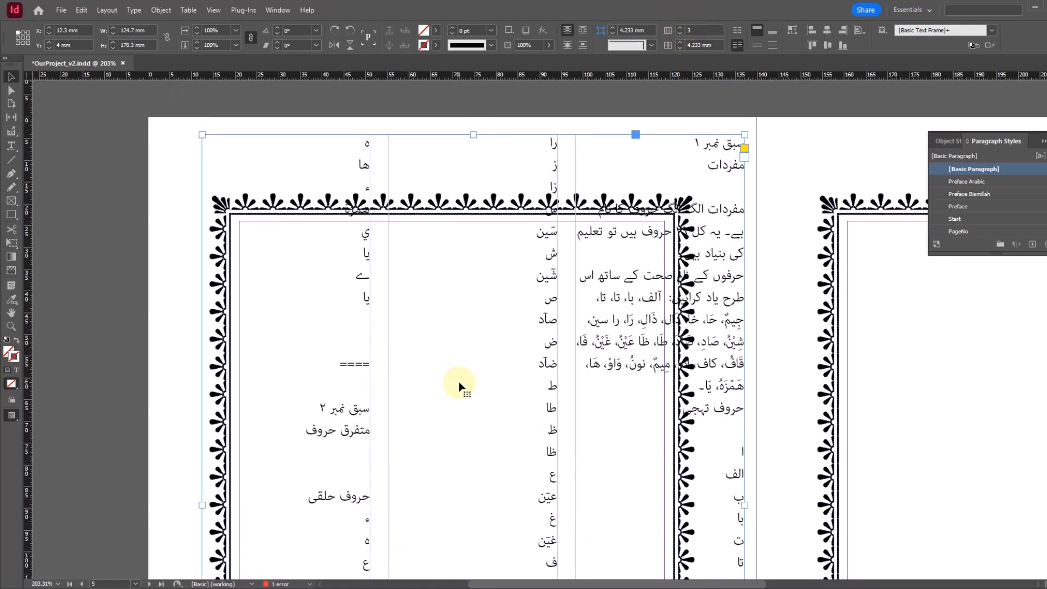
Step: Cut the whole lesson 1 text, from its heading to the last letter name before the ==== separator, out of the page 5 frame
click(11, 146)
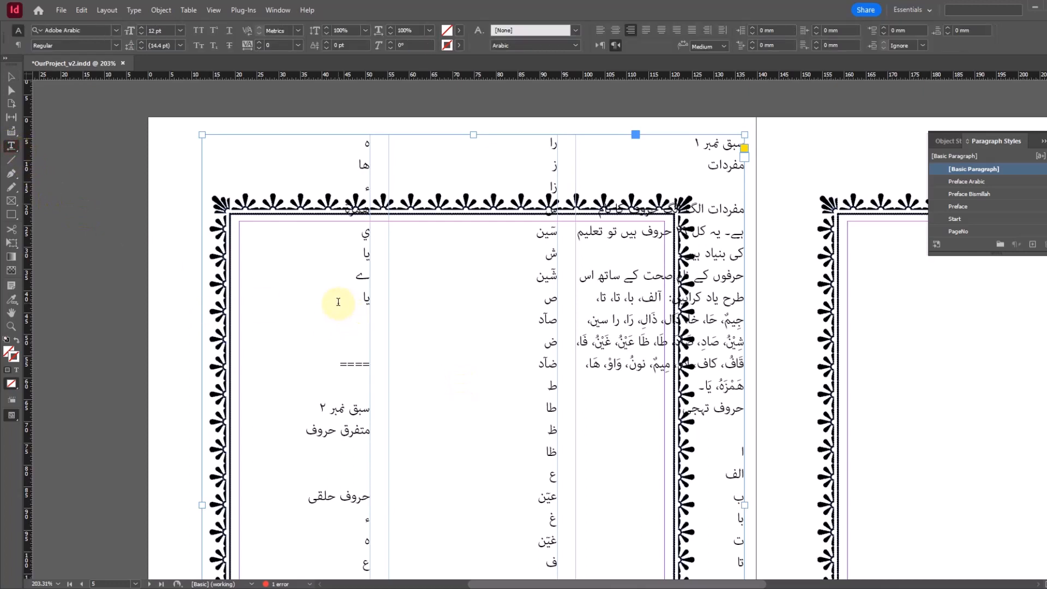
click(527, 319)
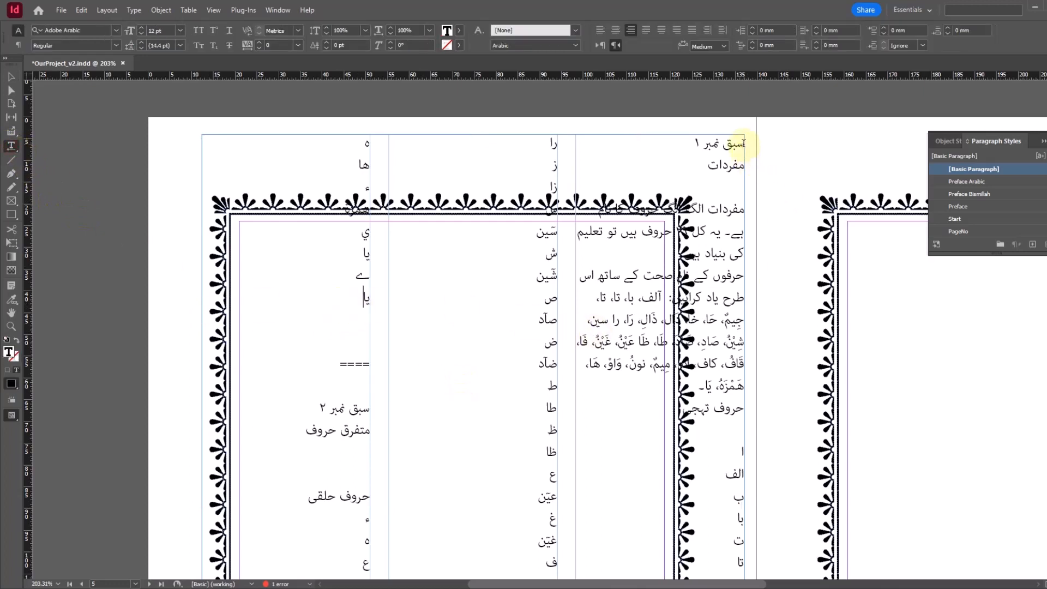
shift+click(743, 143)
key(BackSpace)
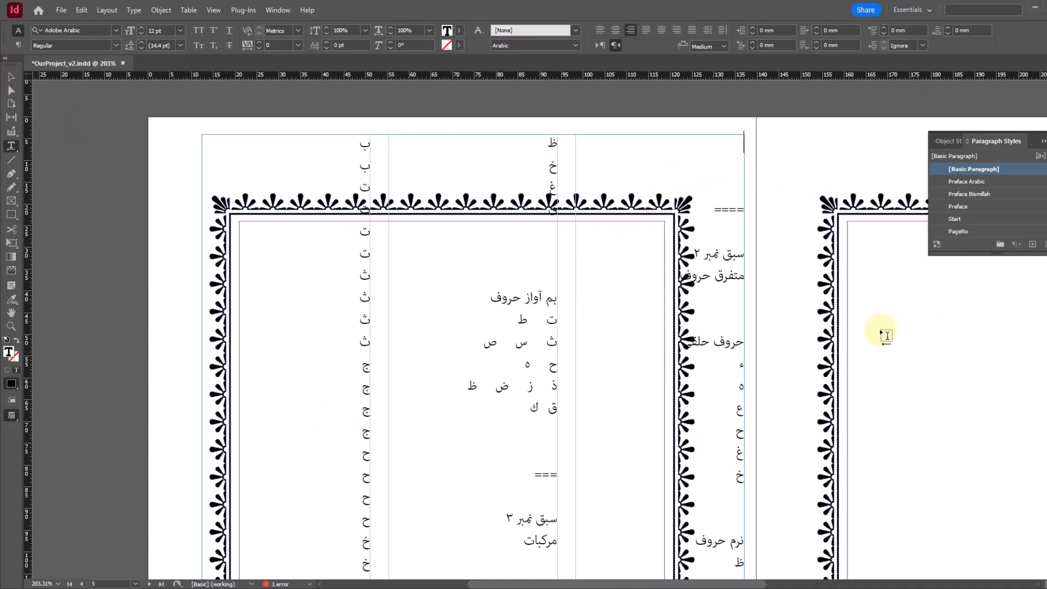
Step: Draw a text frame about 97.7 × 63.75 mm from the upper margin of page 4 and paste the lesson 1 text into it
drag(737, 583, 890, 548)
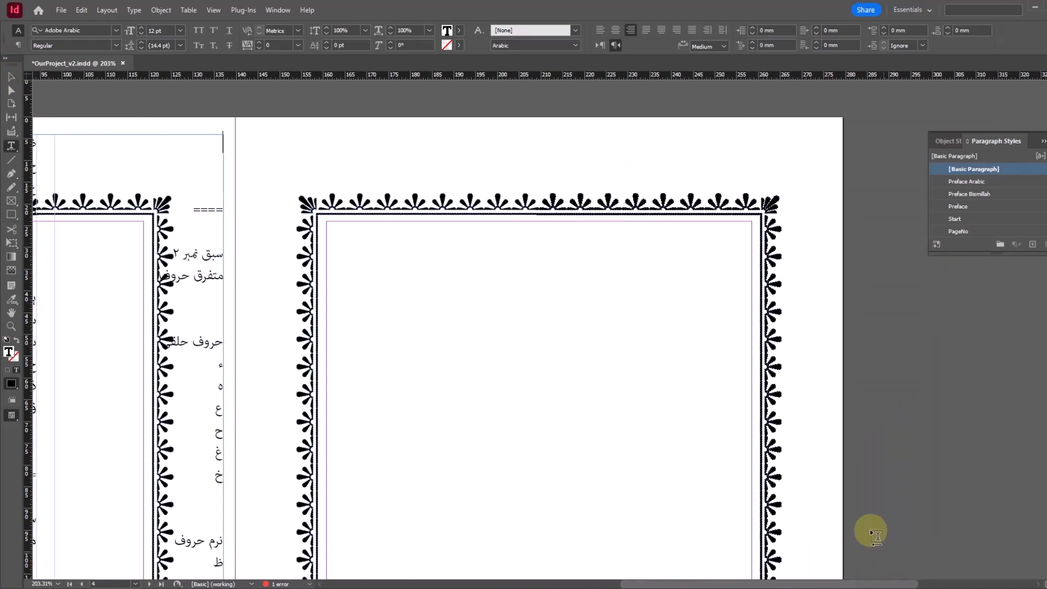
scroll(756, 191, down, 1)
drag(757, 184, 333, 453)
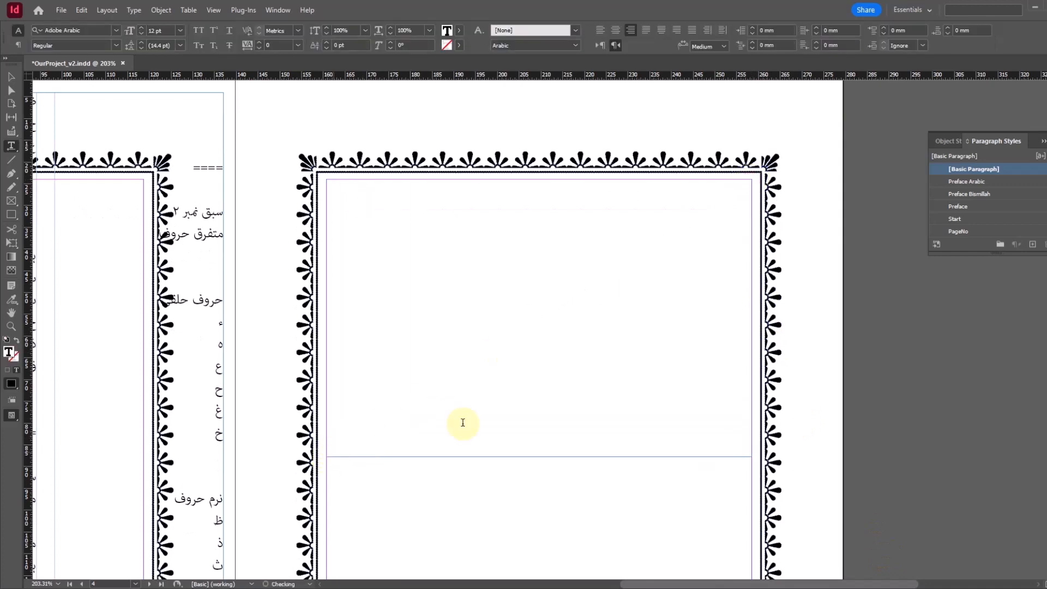
key(ctrl+v)
click(11, 77)
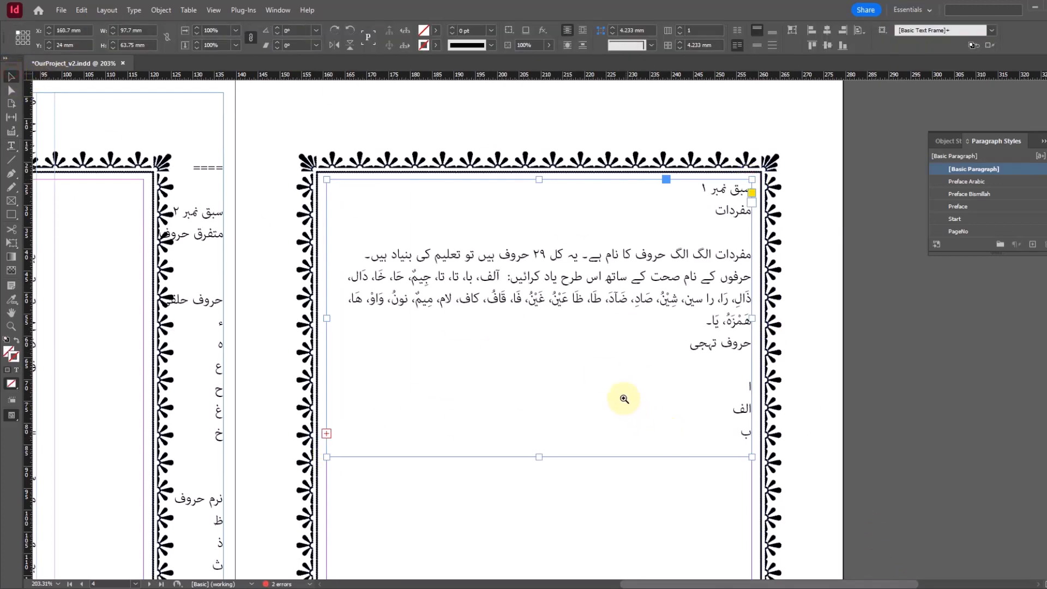
ctrl+alt+click(623, 398)
ctrl+alt+click(593, 364)
ctrl+alt+click(525, 321)
scroll(592, 507, down, 2)
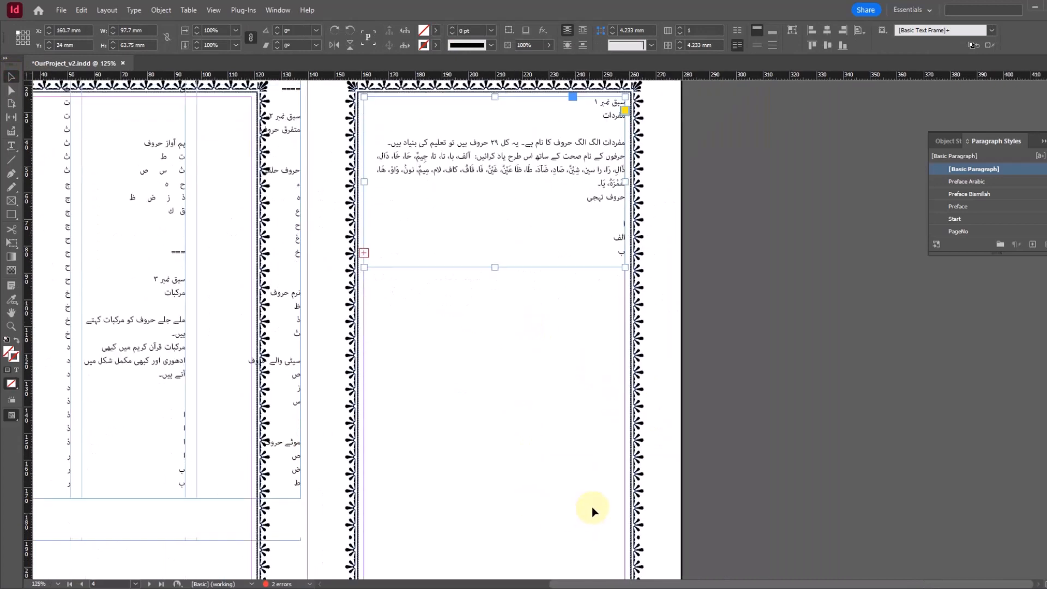
Step: Extend the lesson 1 text frame on page 4 downward to a height of about 116.4 mm
scroll(600, 490, down, 3)
scroll(605, 409, up, 6)
drag(489, 392, 518, 378)
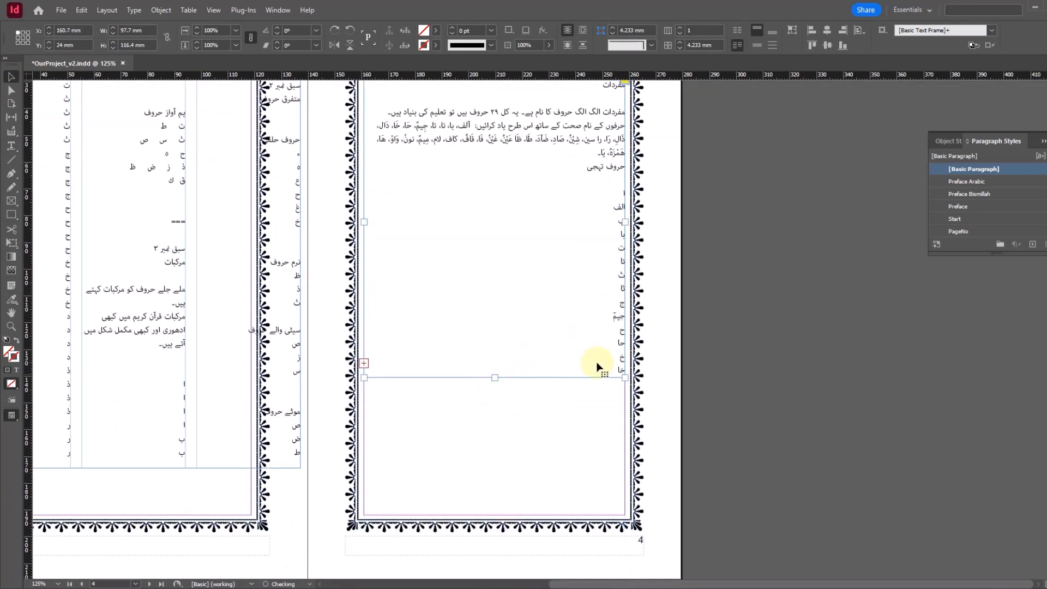
click(846, 321)
scroll(807, 320, up, 3)
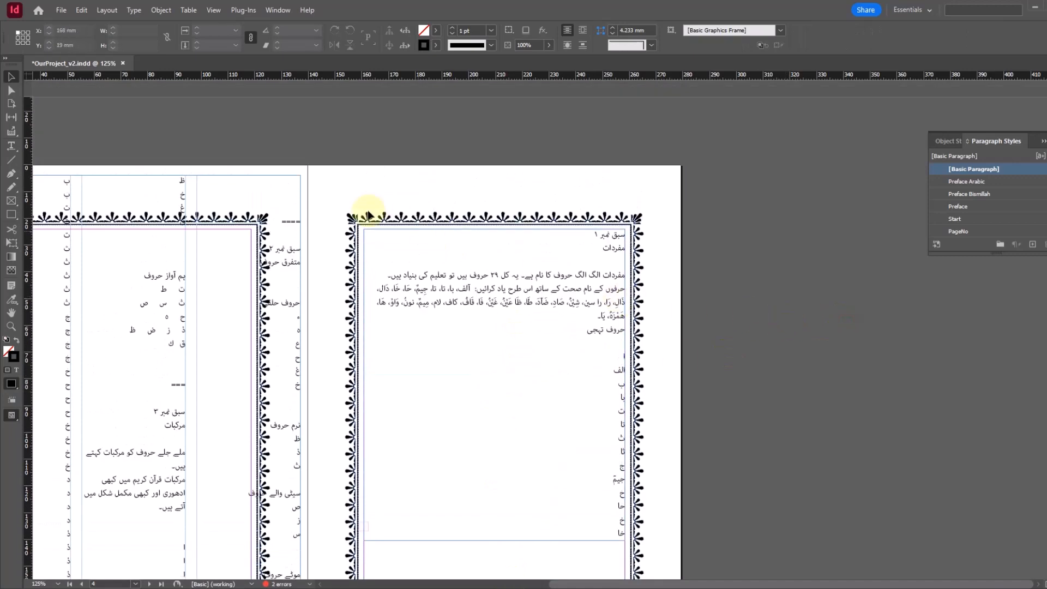
Step: Set the lesson number line at the start of the page 4 text in the 1 MUHAMMADI QURANIC font
drag(319, 196, 674, 470)
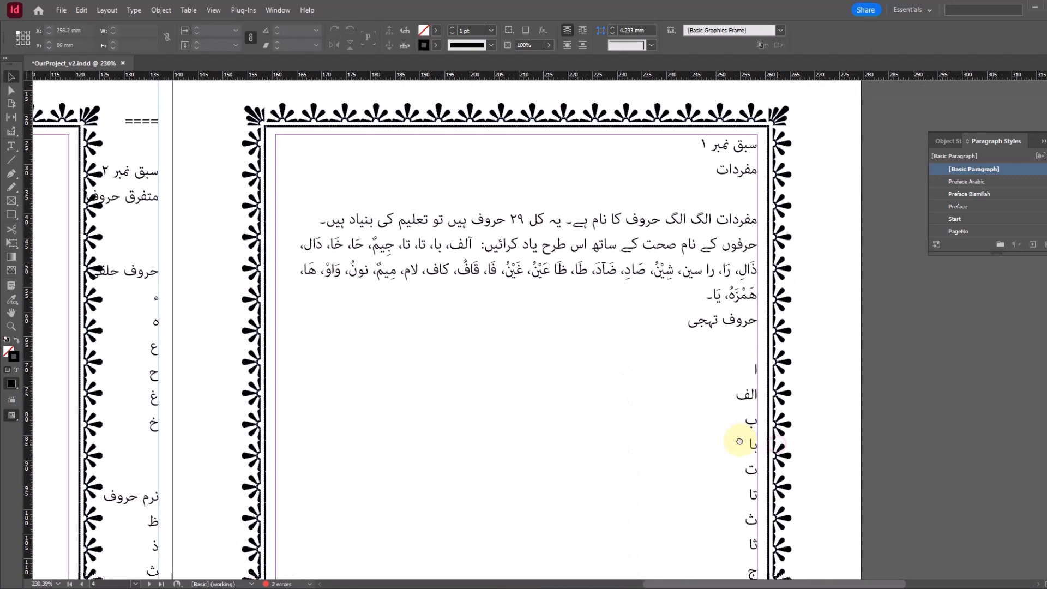
drag(739, 441, 655, 442)
key(t)
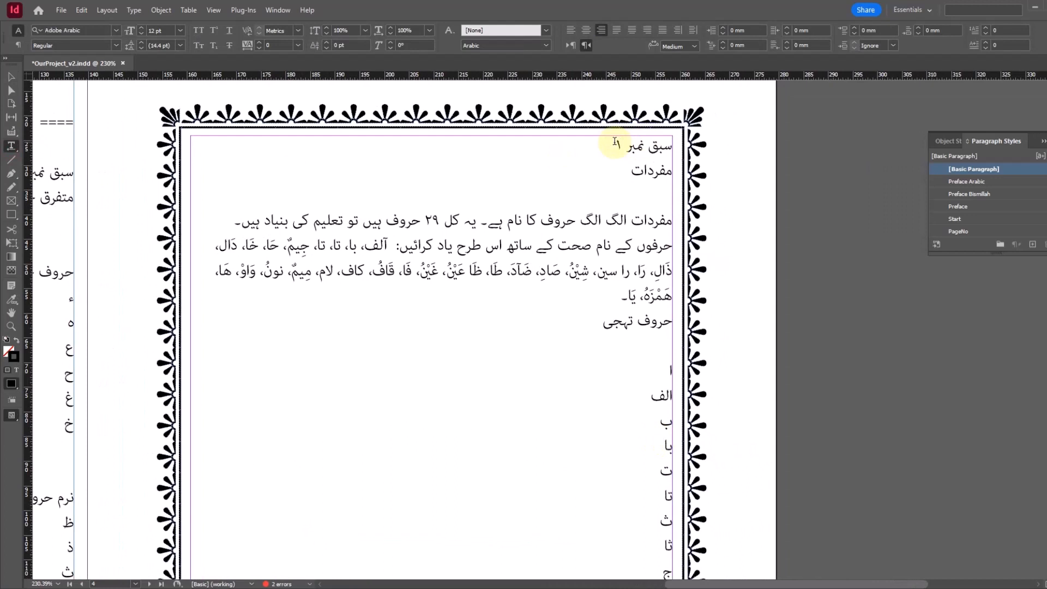
drag(615, 143, 676, 145)
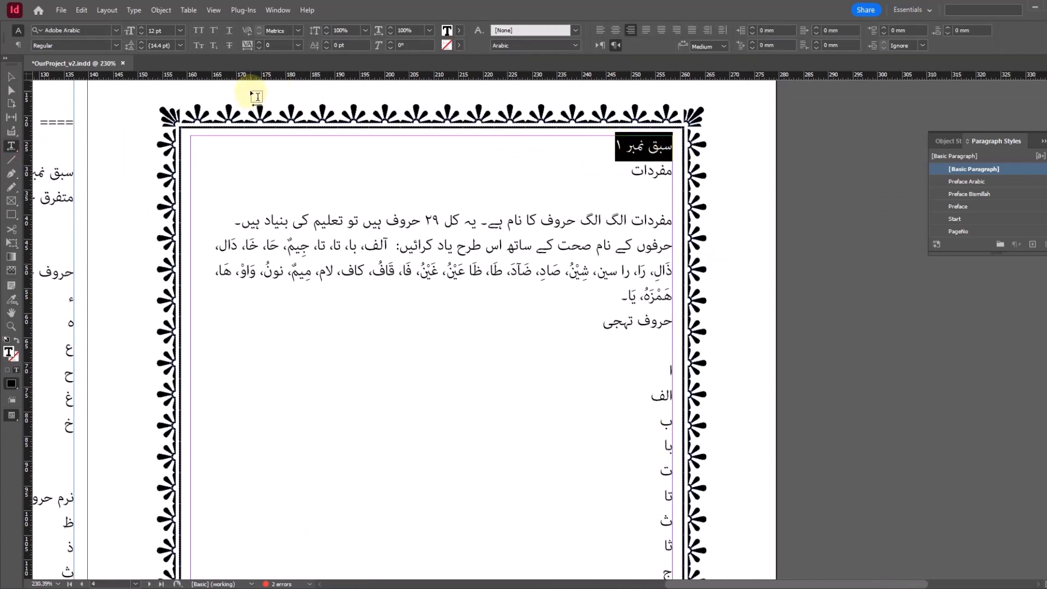
click(82, 31)
text(muh)
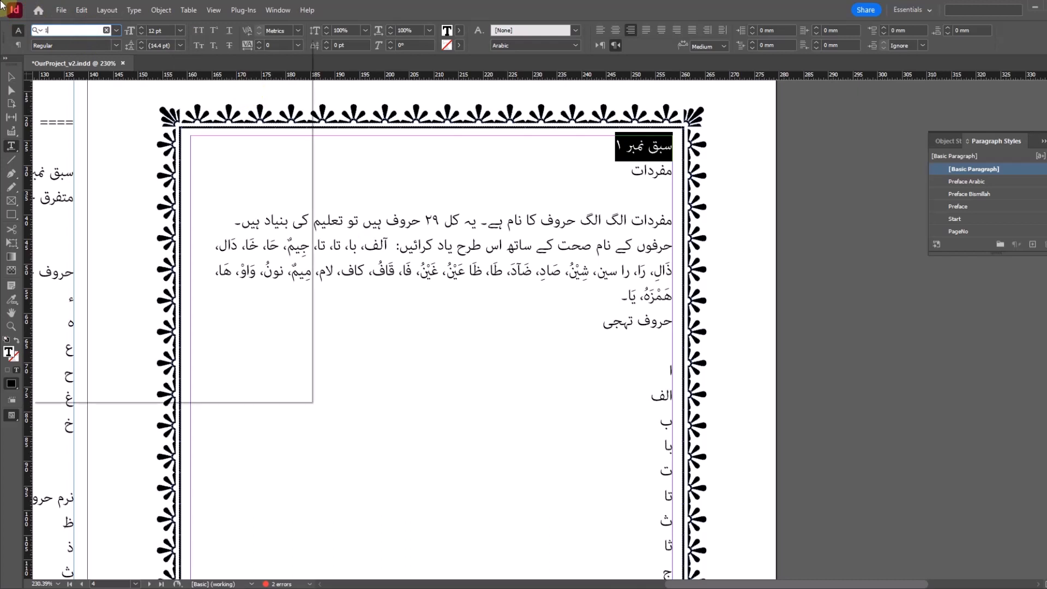
key(Return)
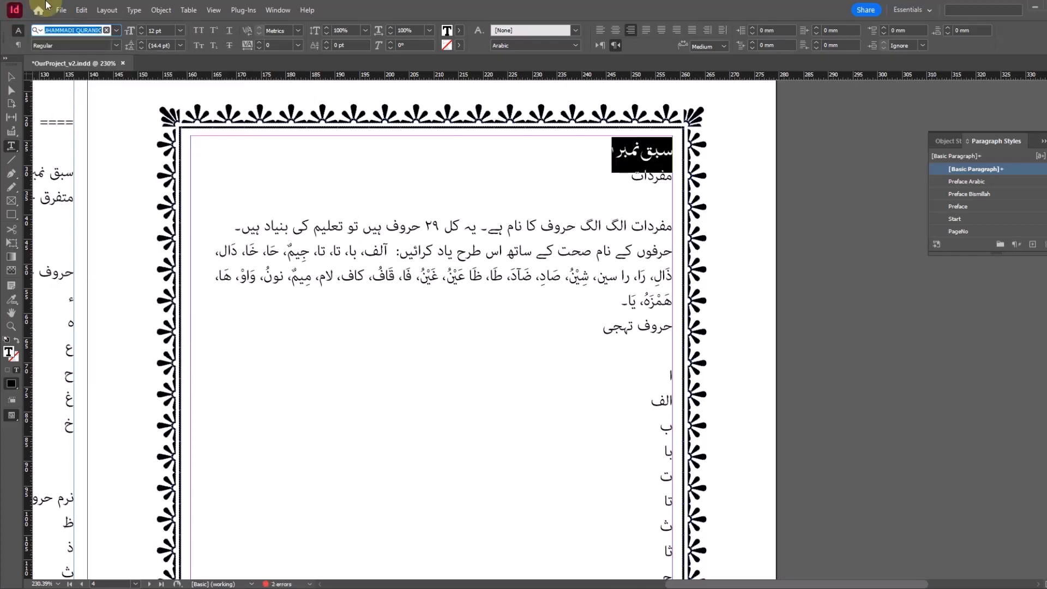
Step: Give the lesson number line a font size of 14 pt and a leading of 24 pt
click(158, 30)
text(14)
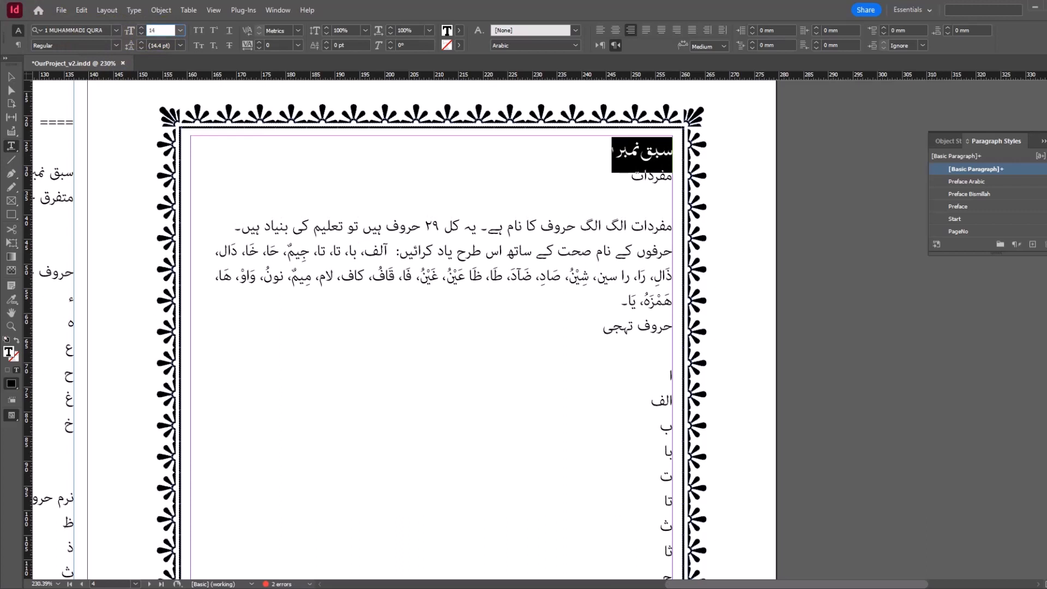
key(Tab)
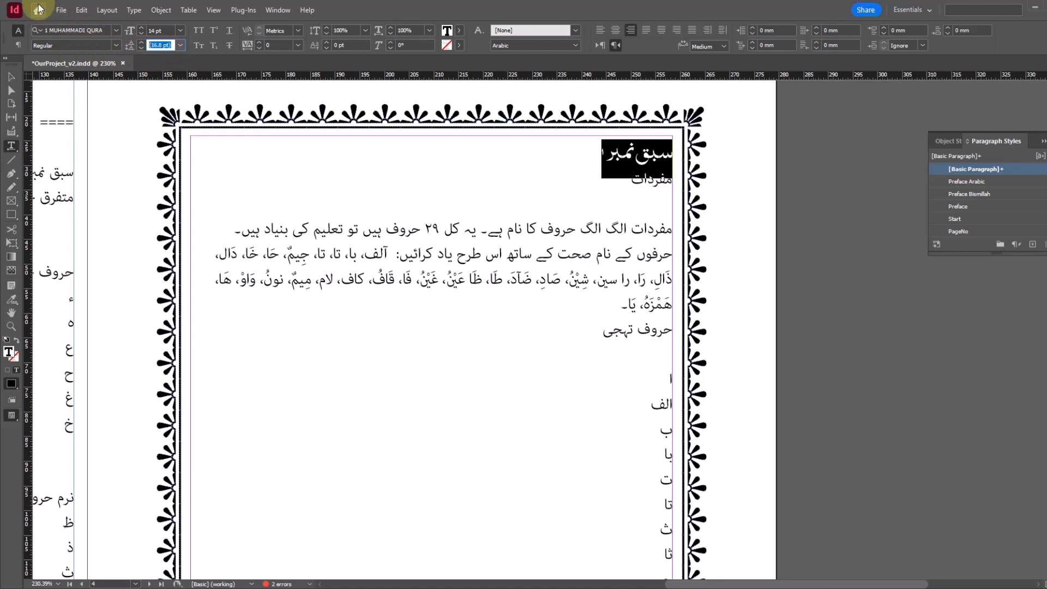
text(24)
key(Tab)
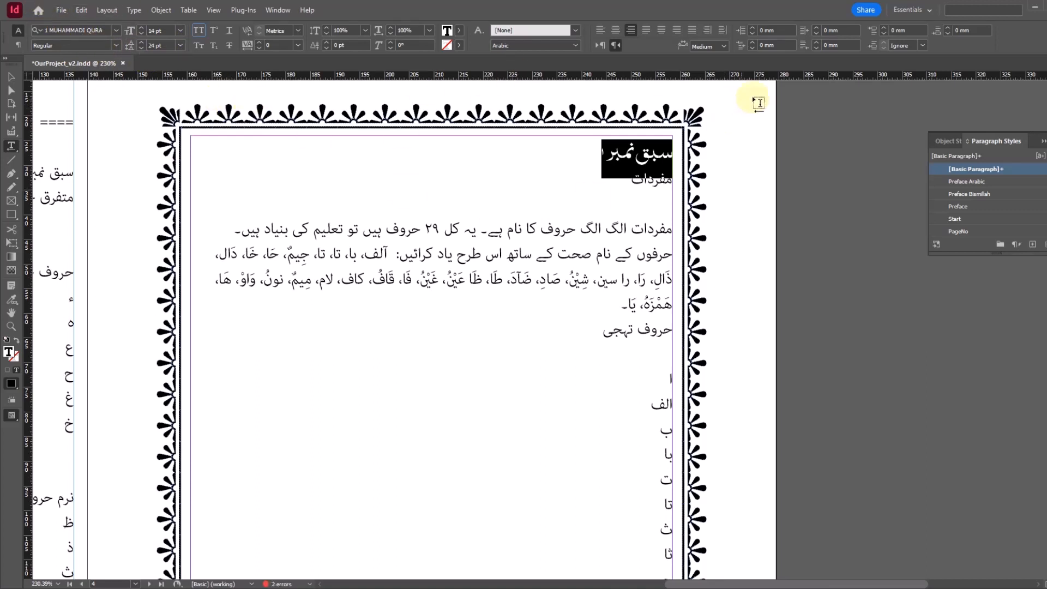
click(461, 31)
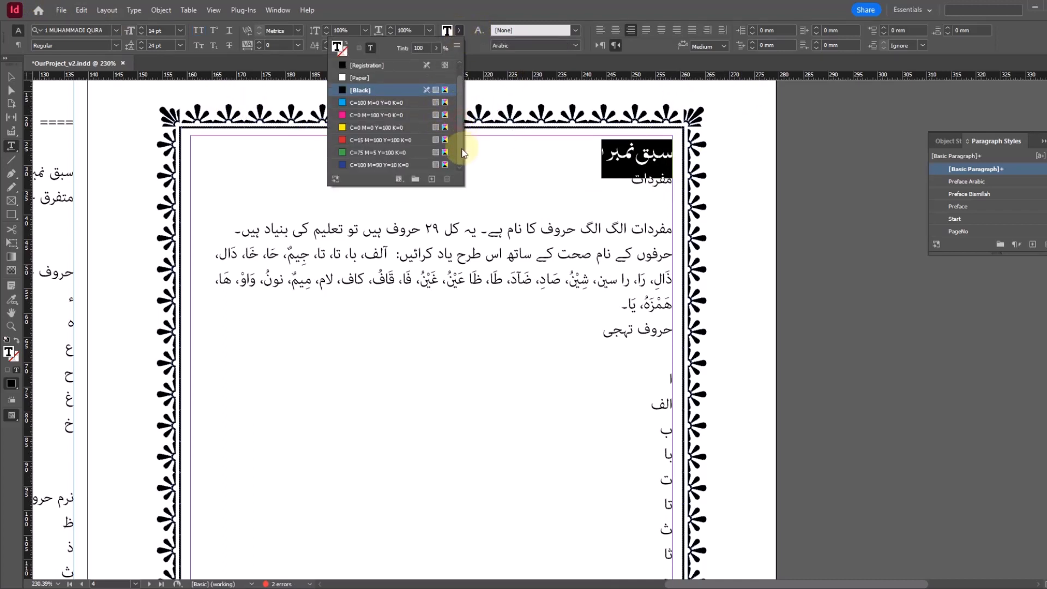
key(Escape)
key(Escape)
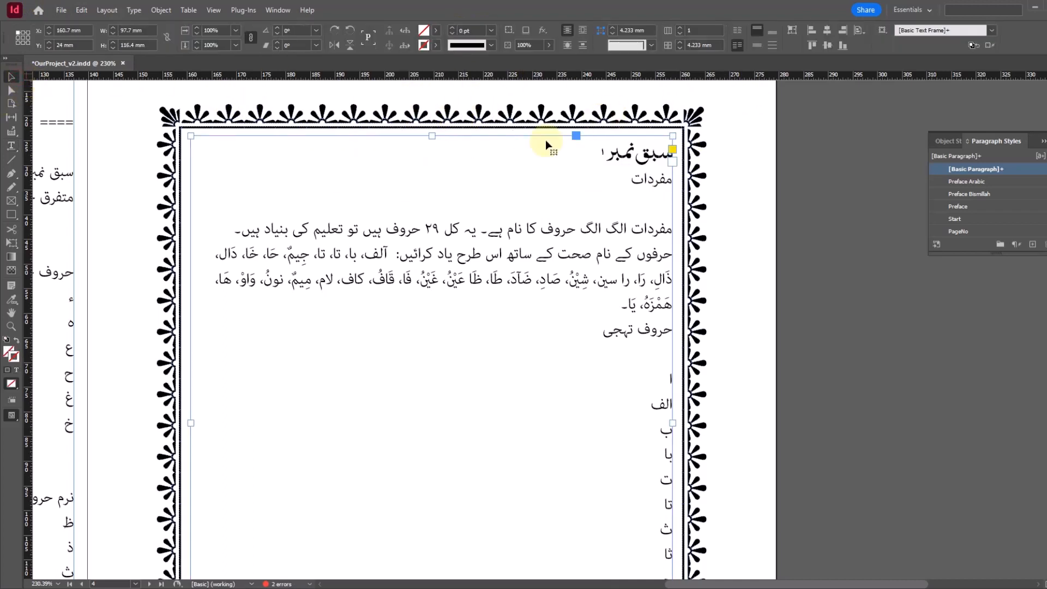
Step: Create a paragraph style named LessonNo from the formatted lesson number line and apply it to that line
click(11, 146)
drag(598, 147, 701, 146)
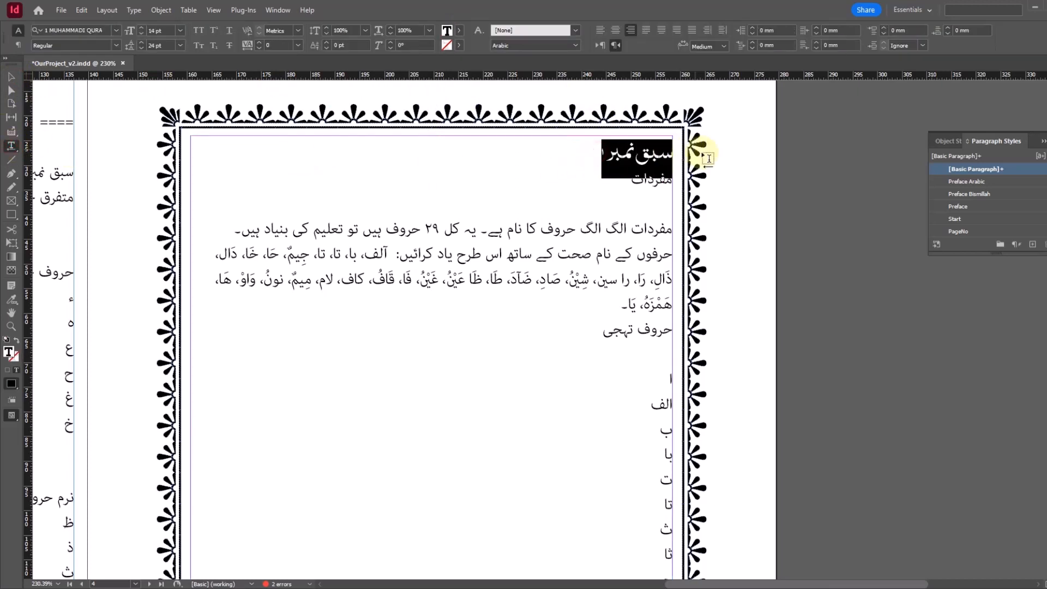
alt+click(1032, 245)
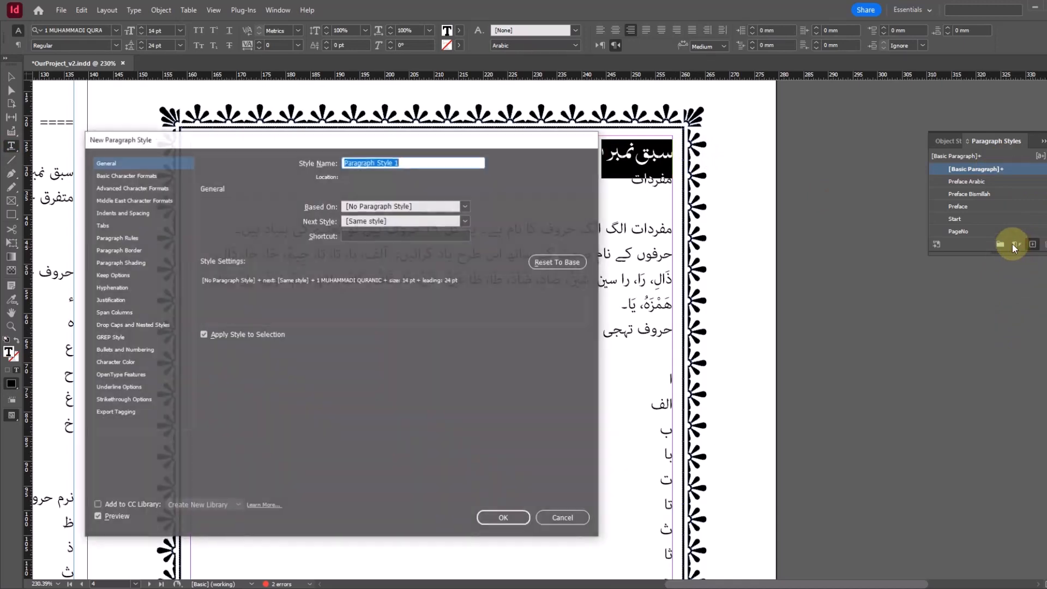
text(LessonNo)
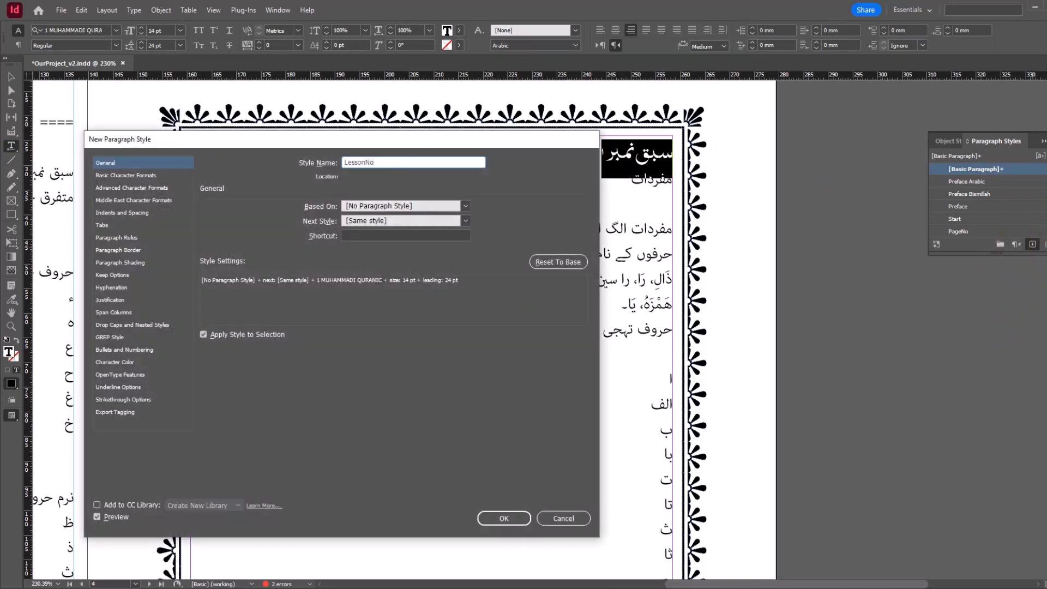
click(503, 519)
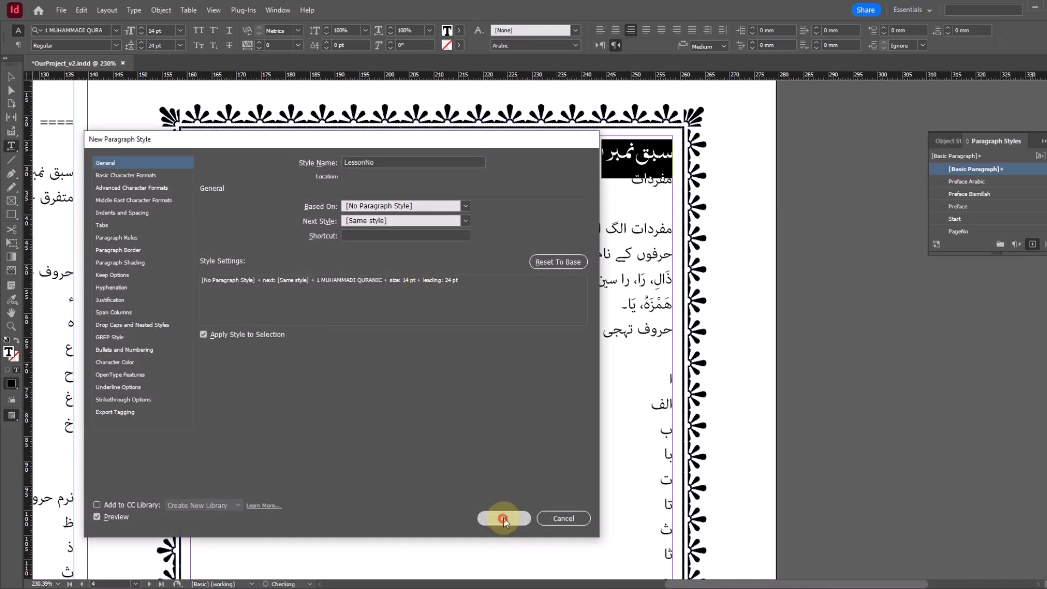
click(10, 76)
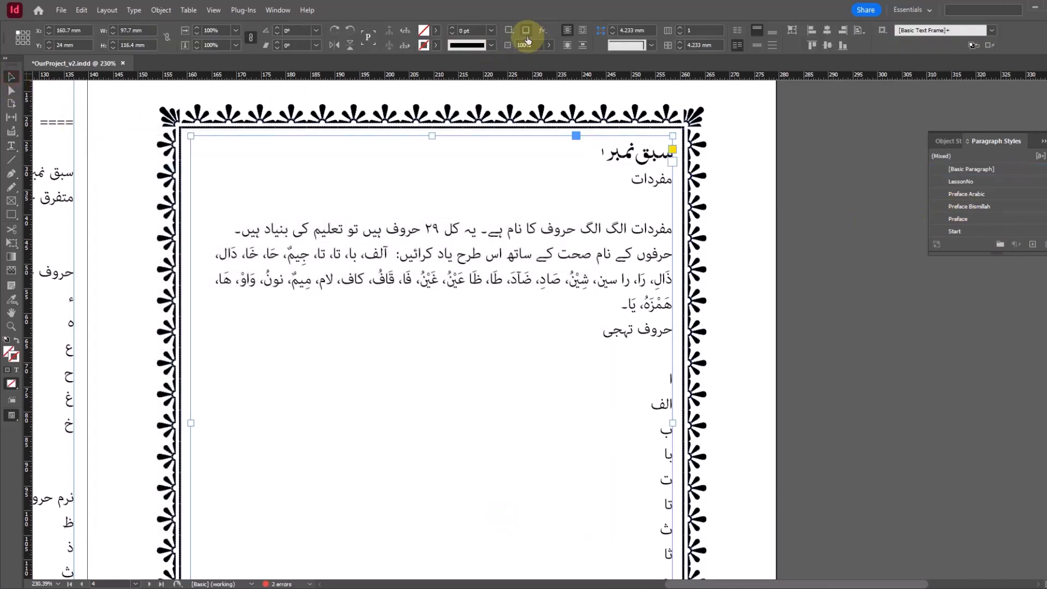
click(823, 235)
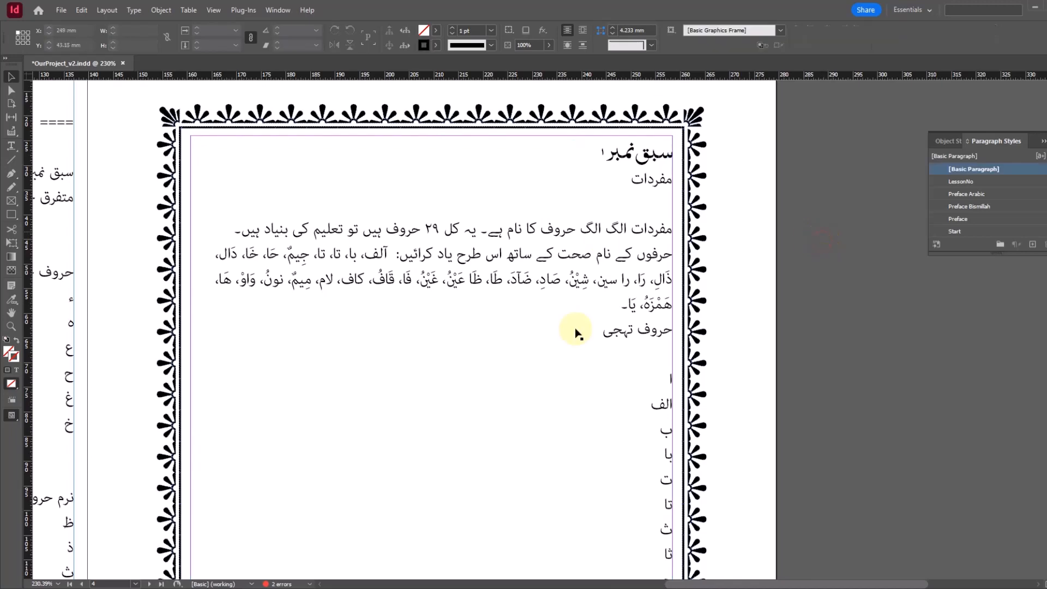
Step: Switch to File Explorer, open green.webp from the noorani folder and examine the hex code of the Jungle green
click(329, 572)
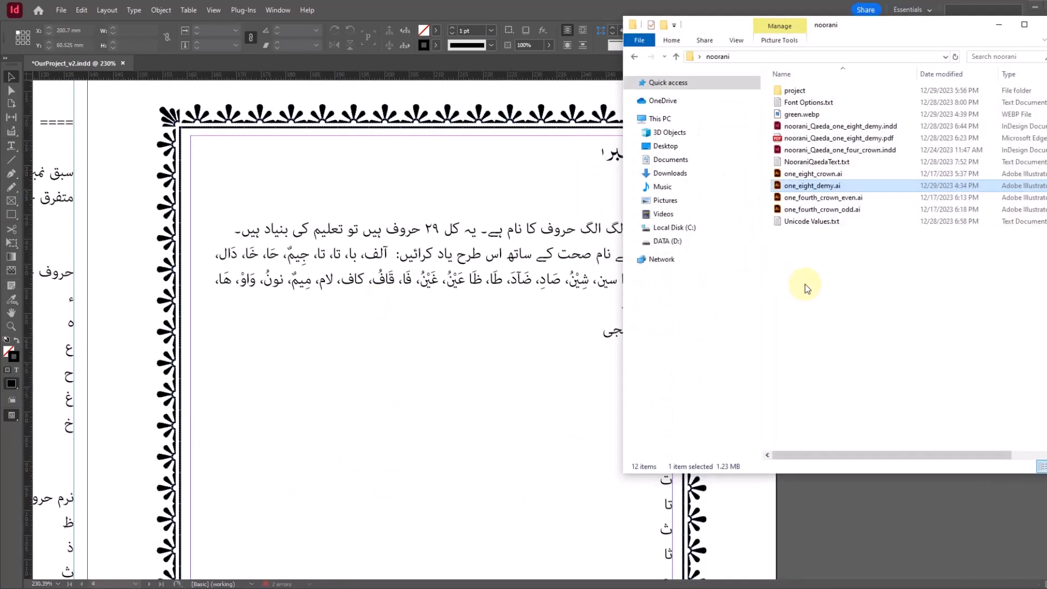
click(801, 116)
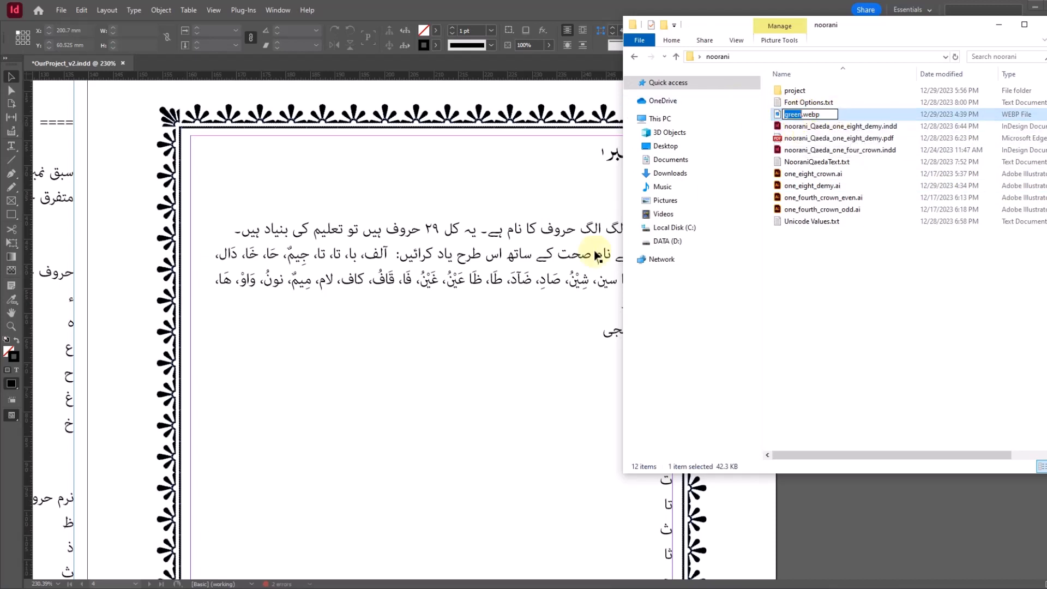
click(937, 329)
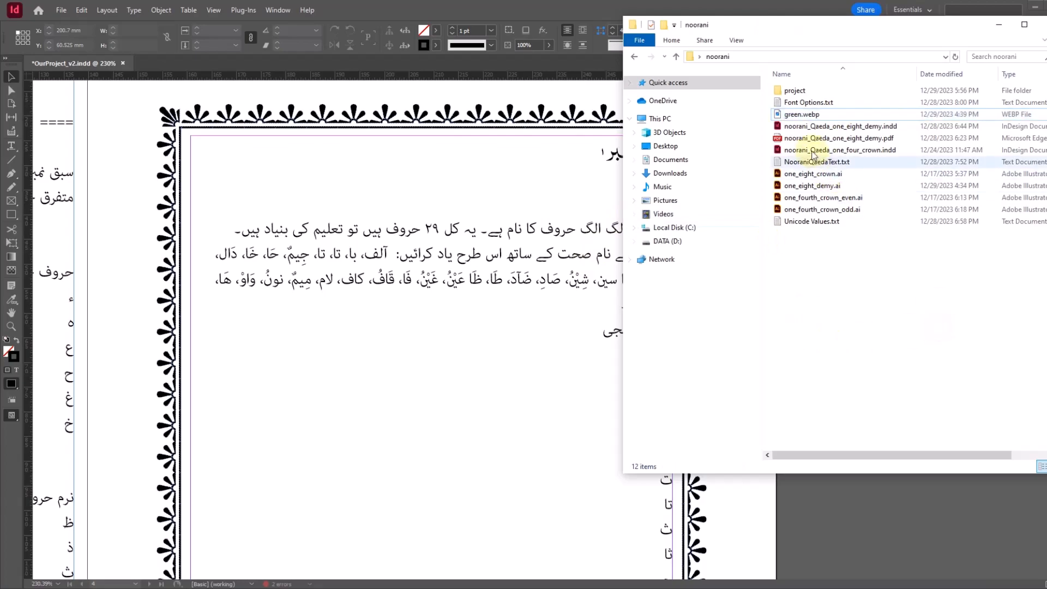
double_click(785, 114)
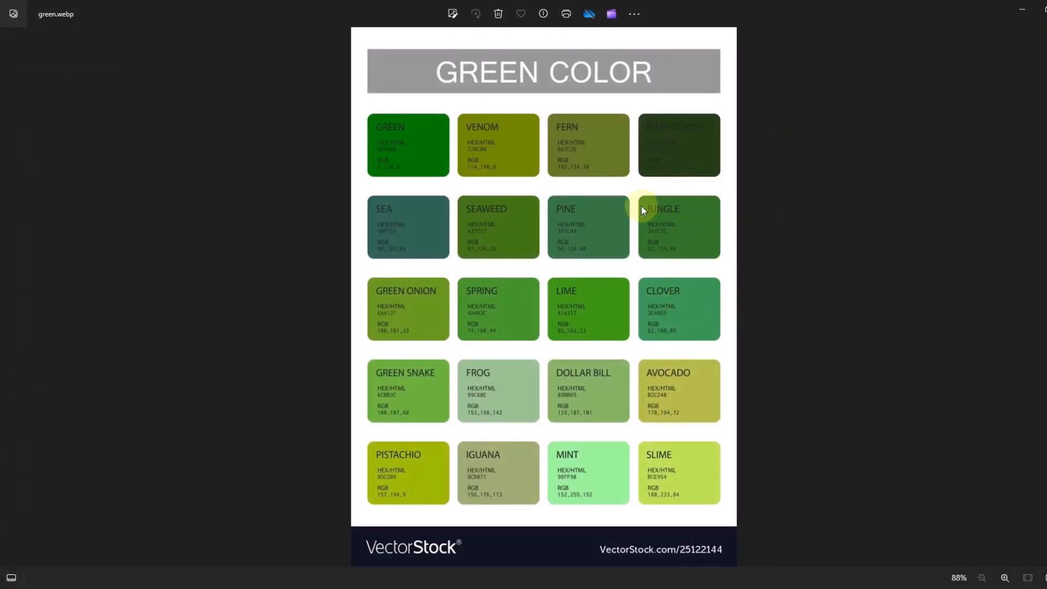
scroll(646, 233, up, 3)
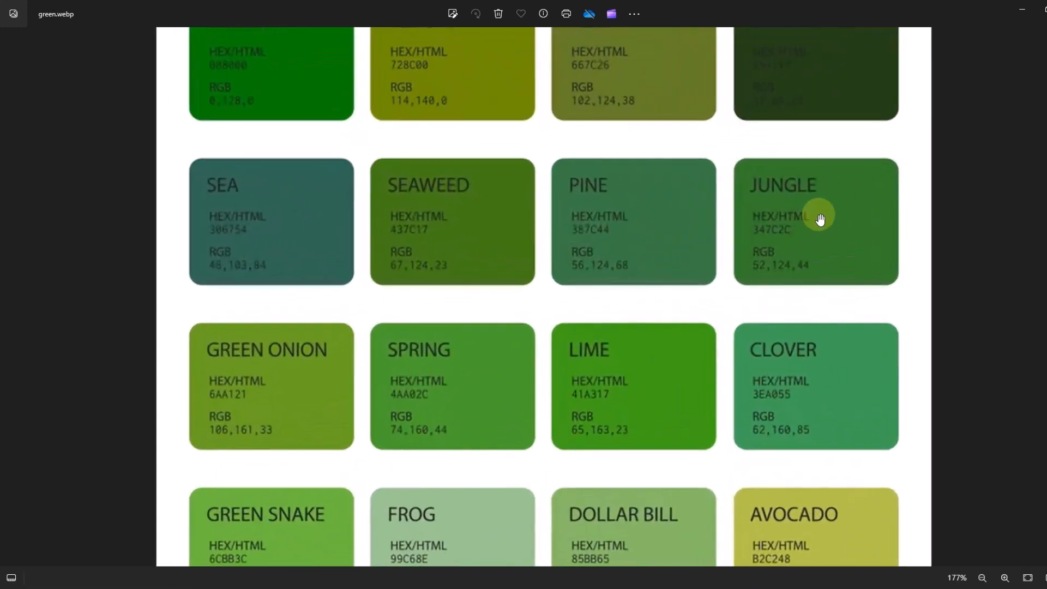
scroll(795, 278, up, 2)
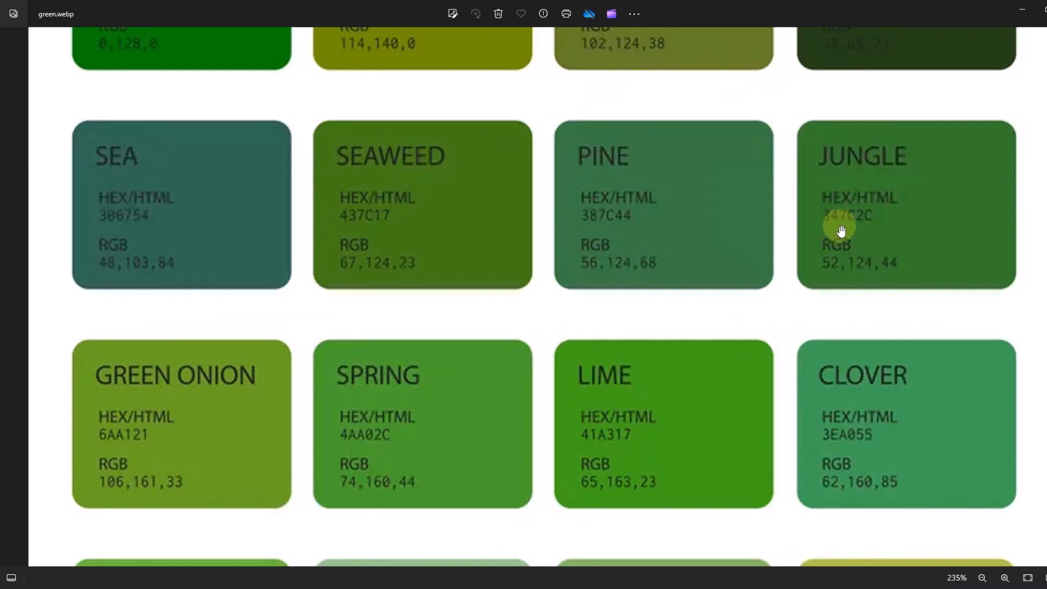
click(1019, 11)
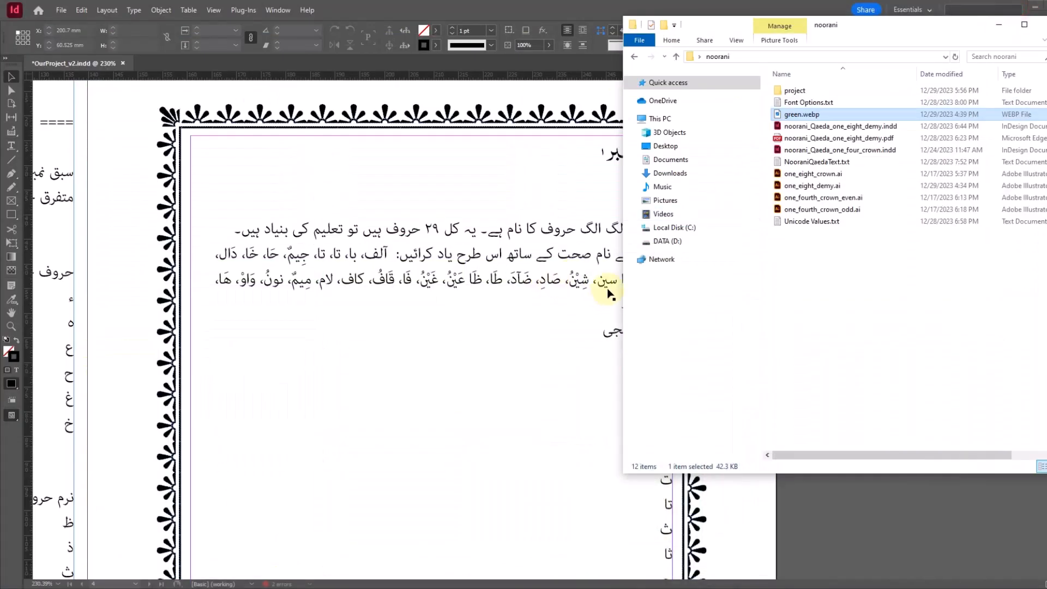
click(582, 13)
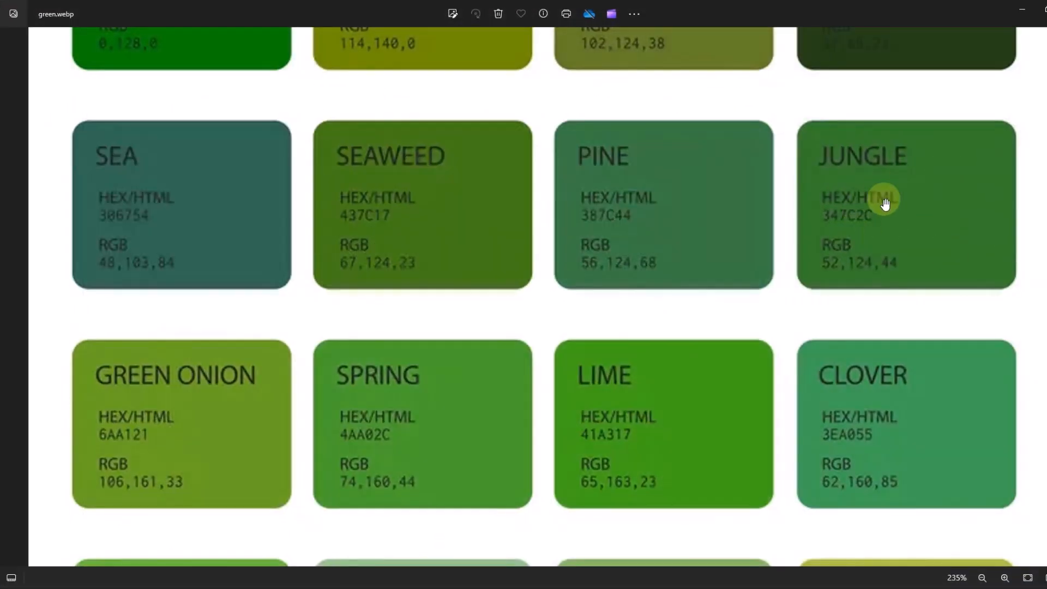
click(1022, 13)
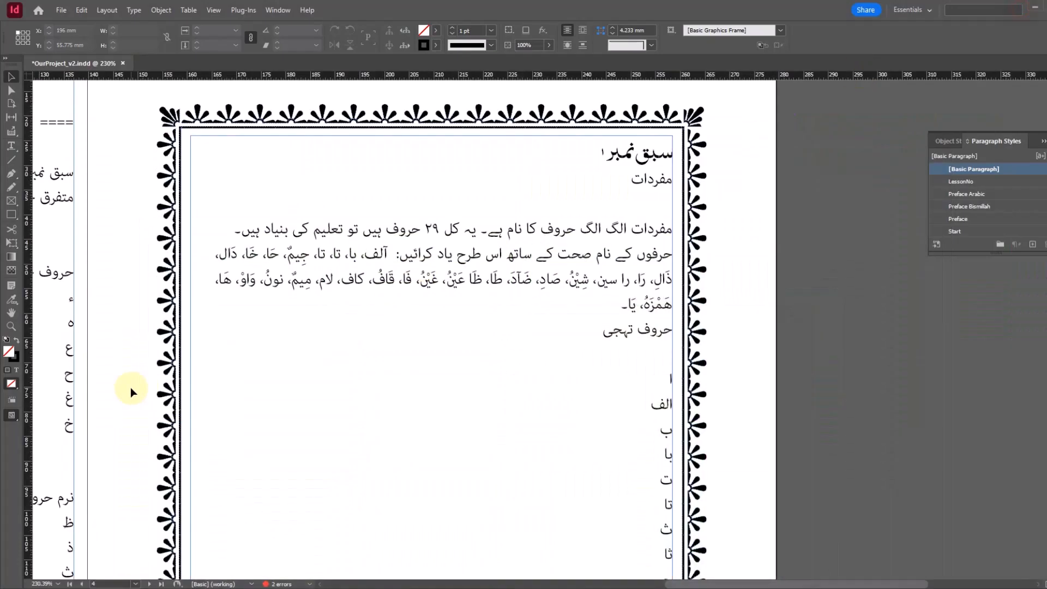
Step: Define the fill colour as hex 347c2c and add it to the document as a CMYK swatch
double_click(9, 354)
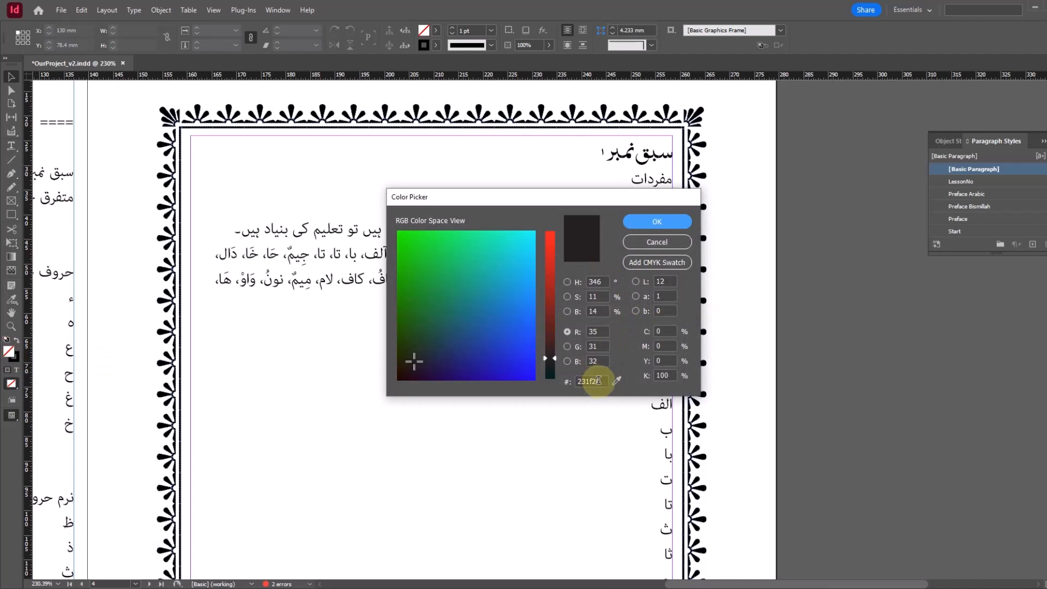
double_click(598, 380)
text(347c2c)
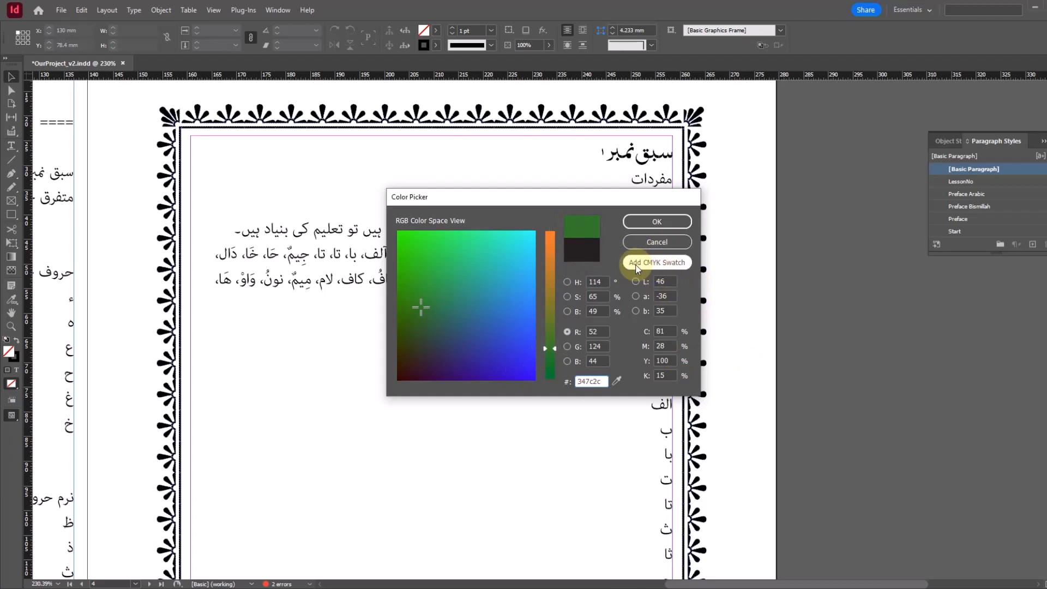
click(671, 263)
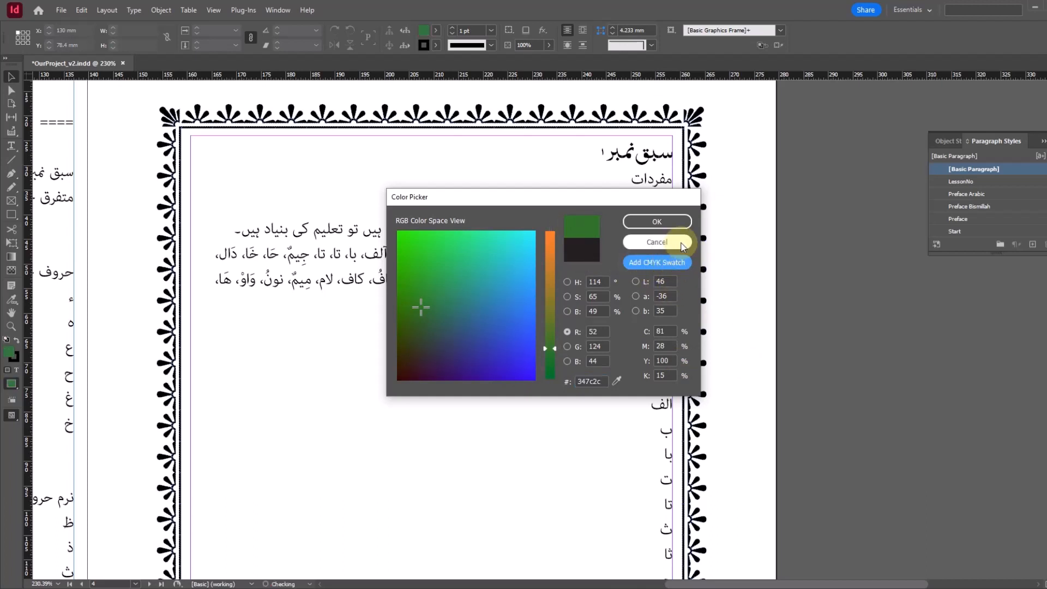
click(668, 223)
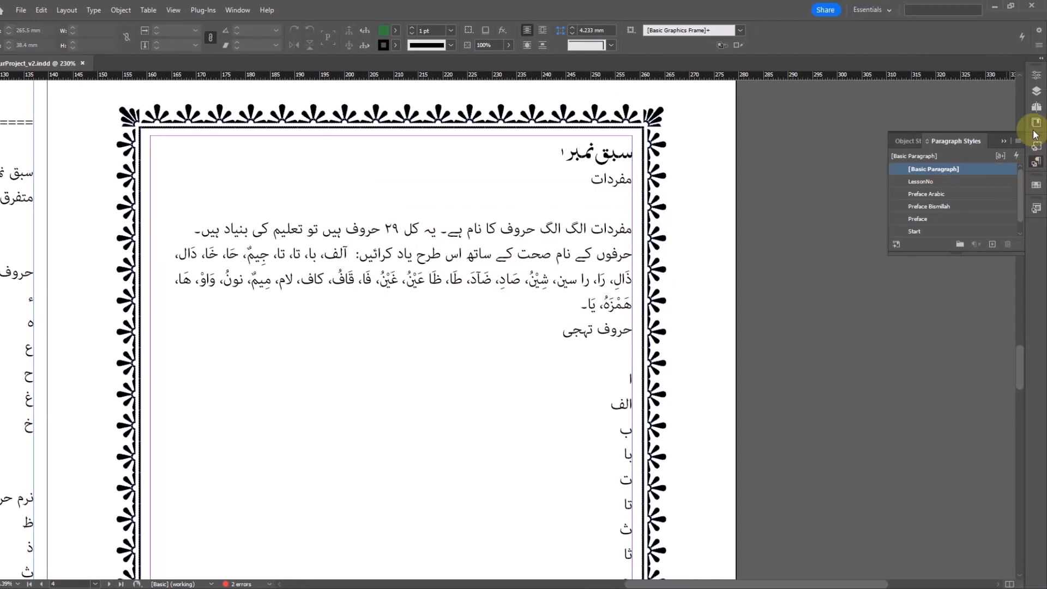
Step: Rename the new green CMYK swatch NooraniQaeda instead of naming it with its colour value
click(1036, 185)
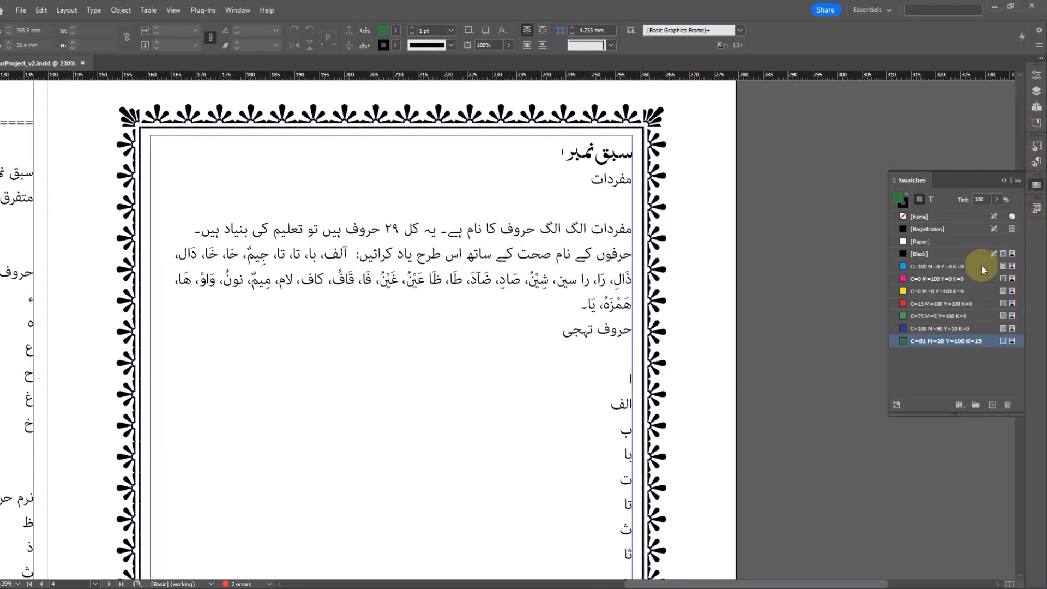
right_click(938, 342)
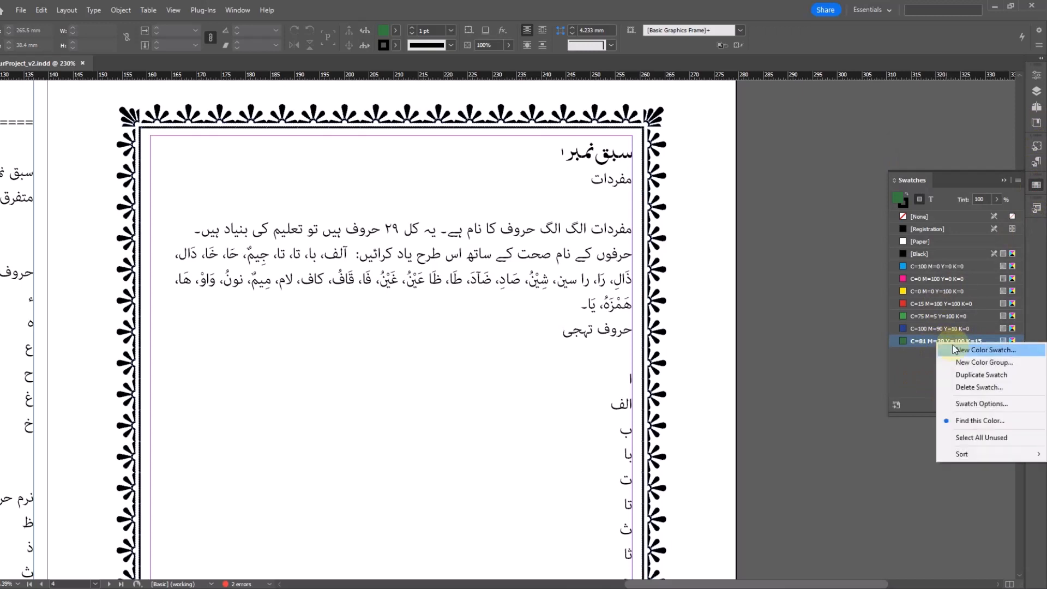
click(978, 404)
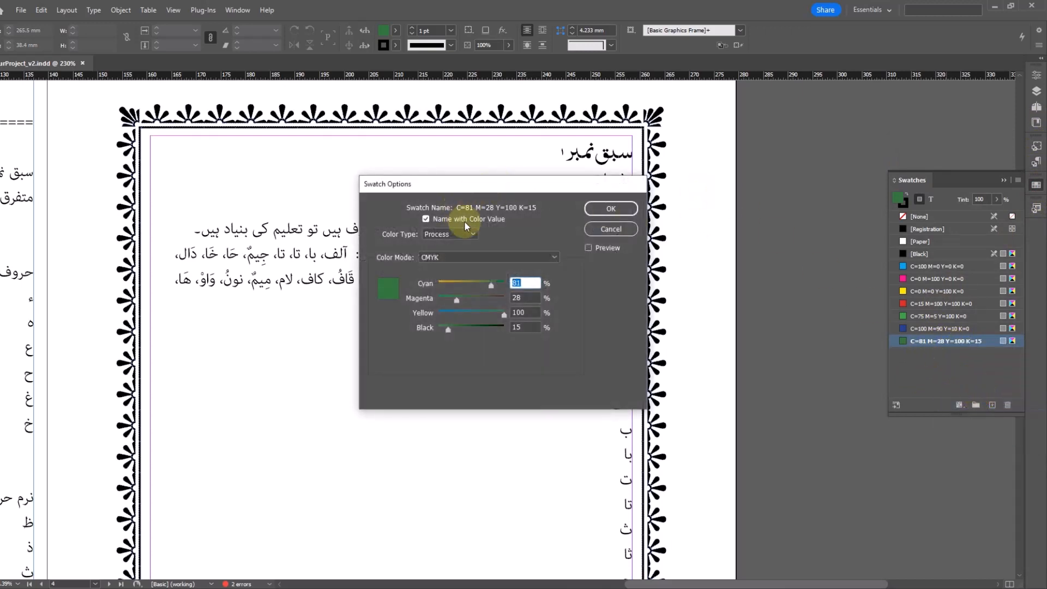
click(433, 220)
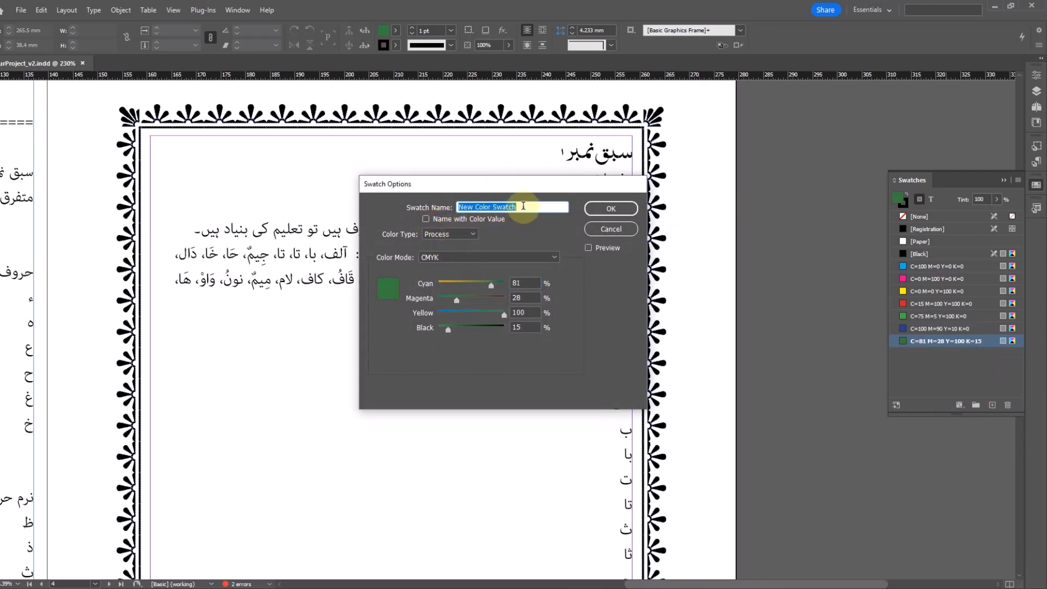
text(Noorani)
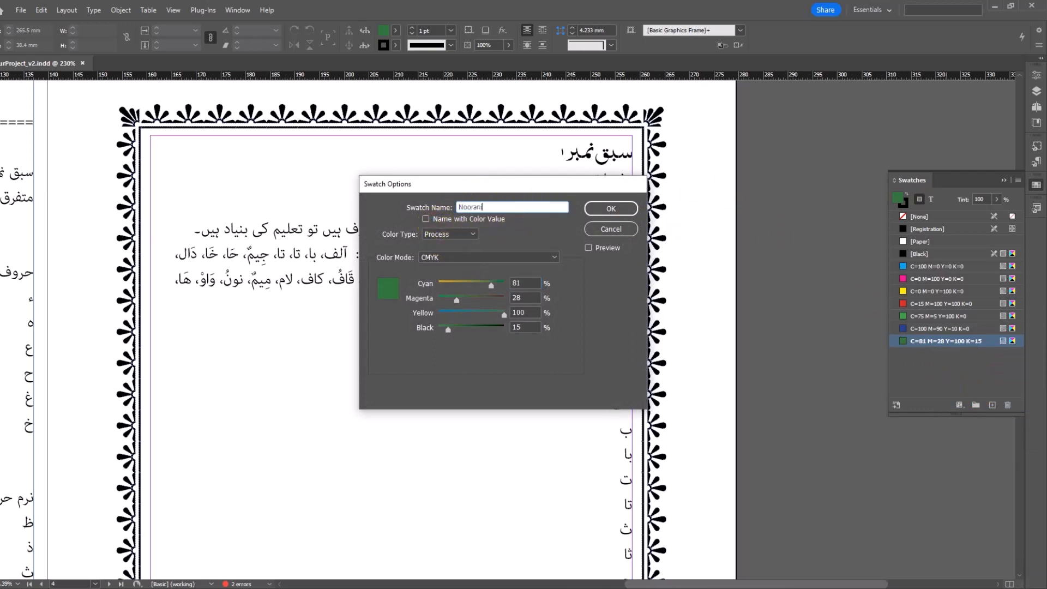
text(Qaeda)
click(611, 209)
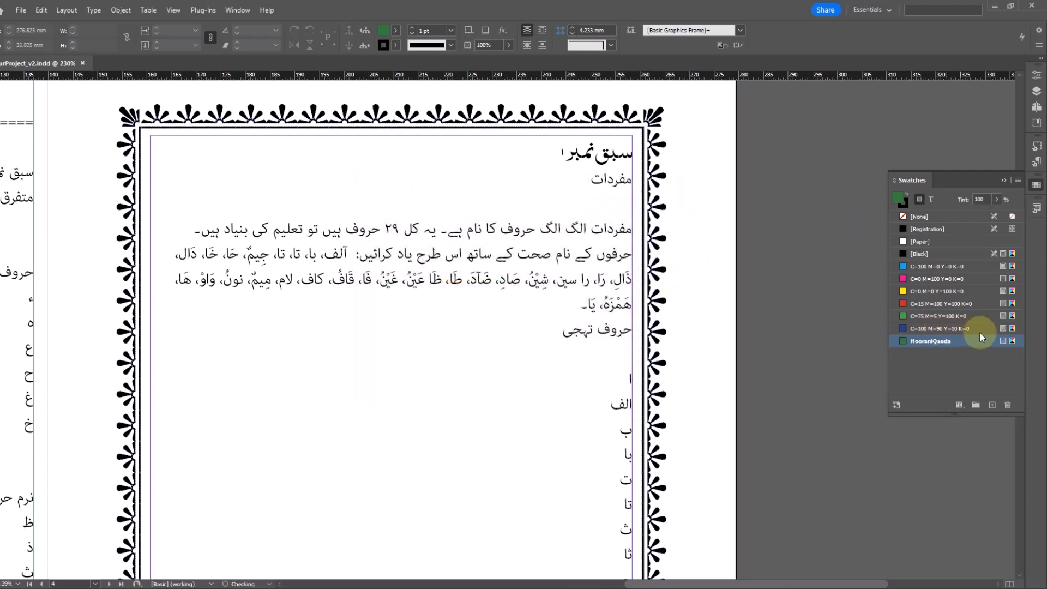
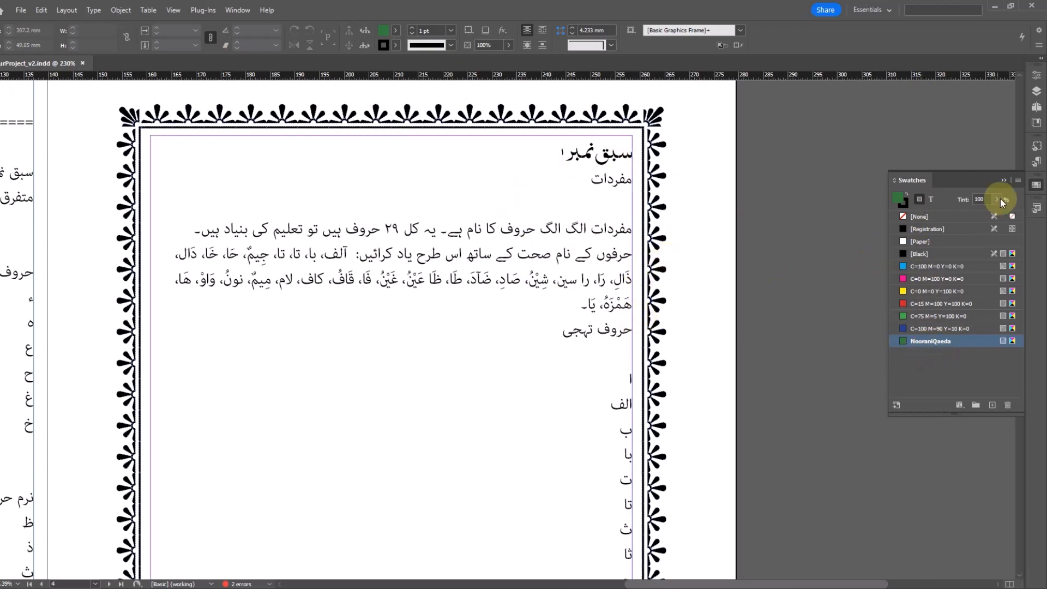
click(1004, 180)
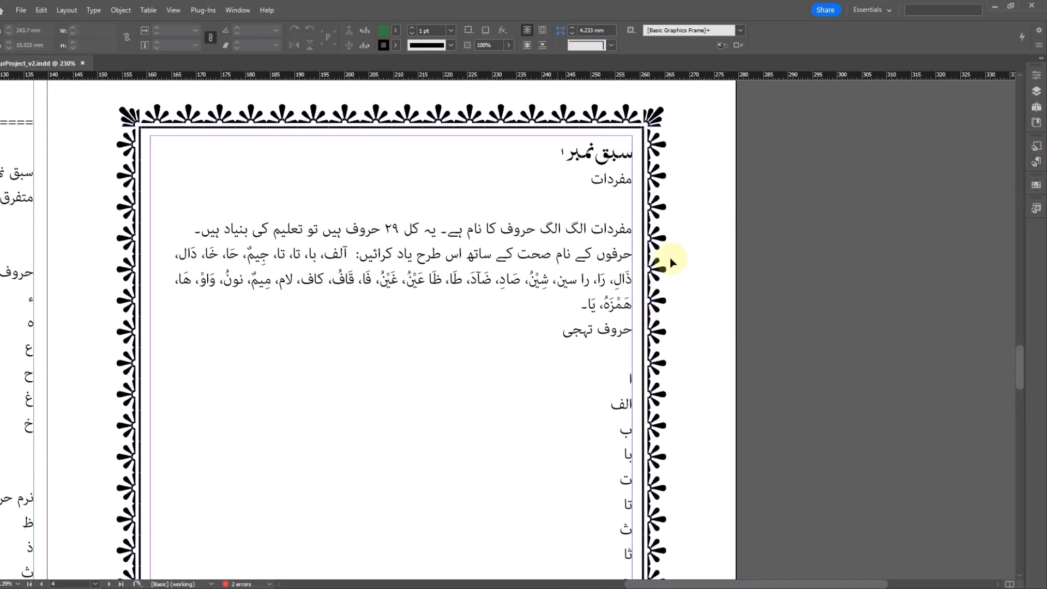
Step: Enable paragraph shading in the LessonNo paragraph style, using the NooraniQaeda colour at 100% tint
click(1037, 163)
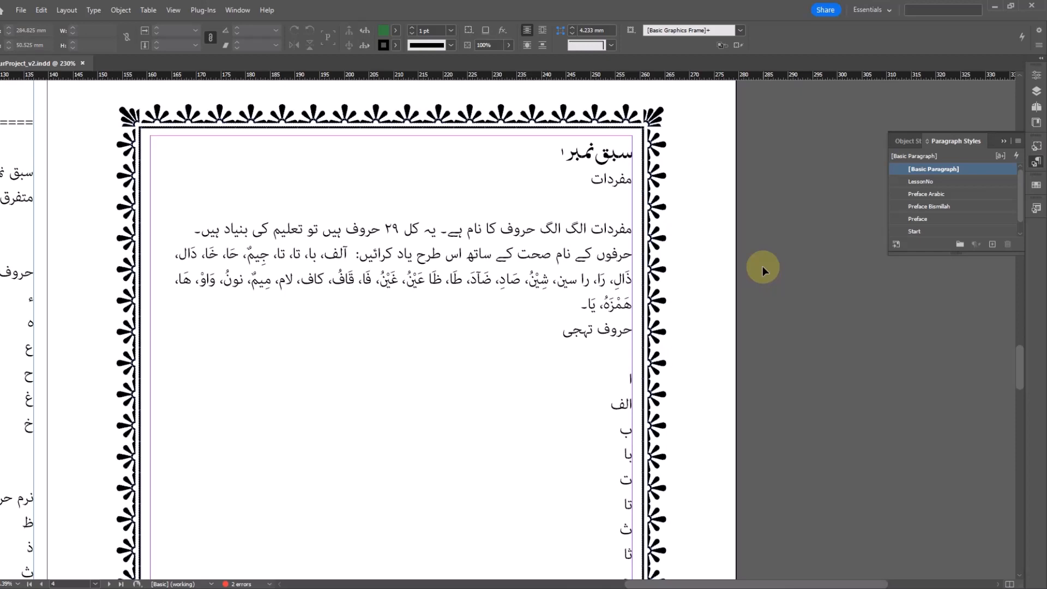
right_click(937, 182)
click(953, 192)
drag(406, 143, 483, 208)
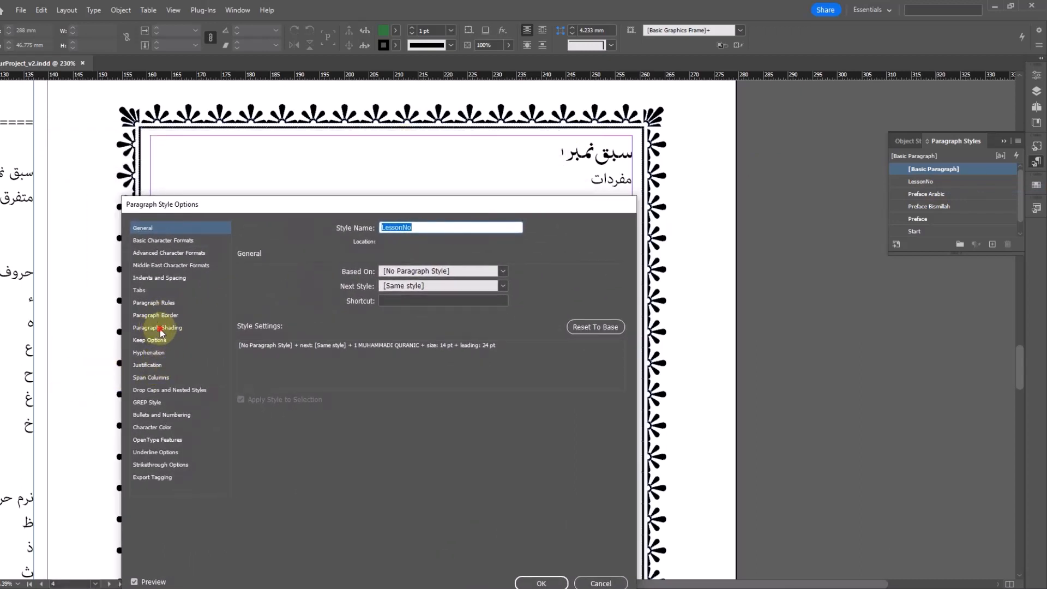
click(217, 329)
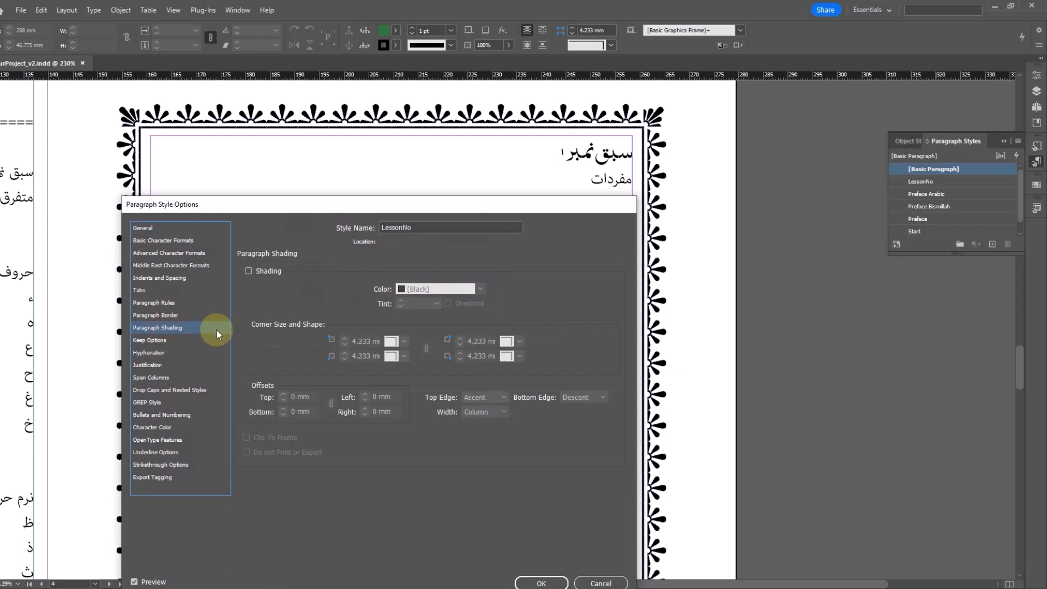
click(260, 270)
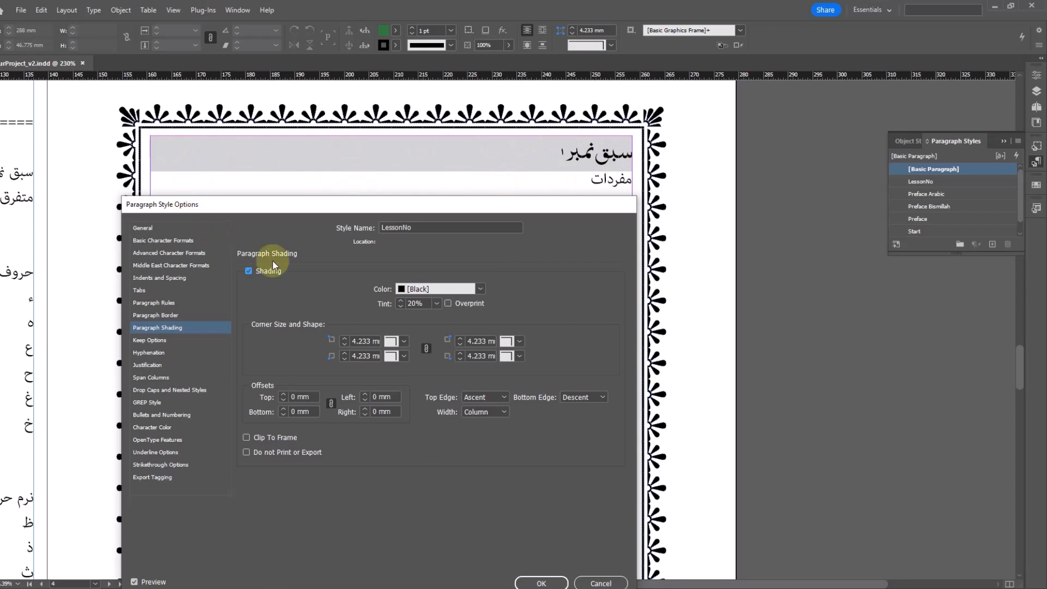
click(480, 288)
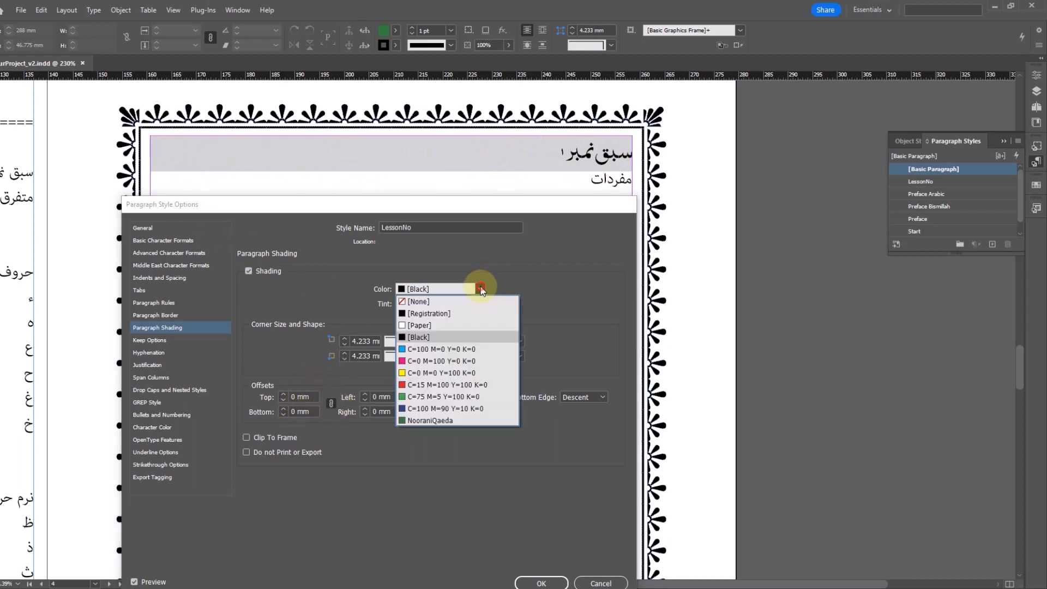
click(440, 421)
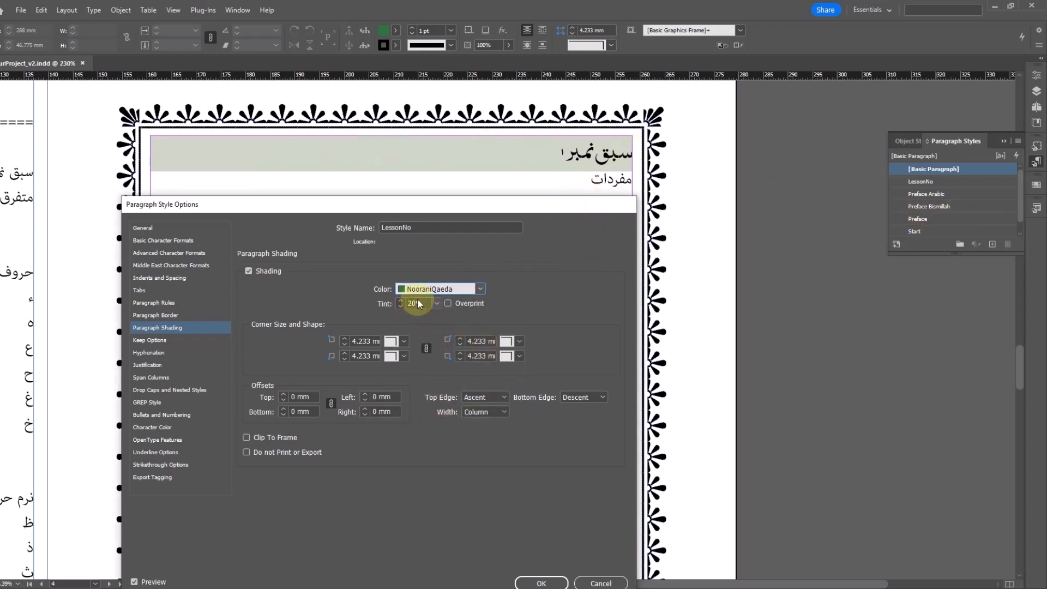
click(437, 304)
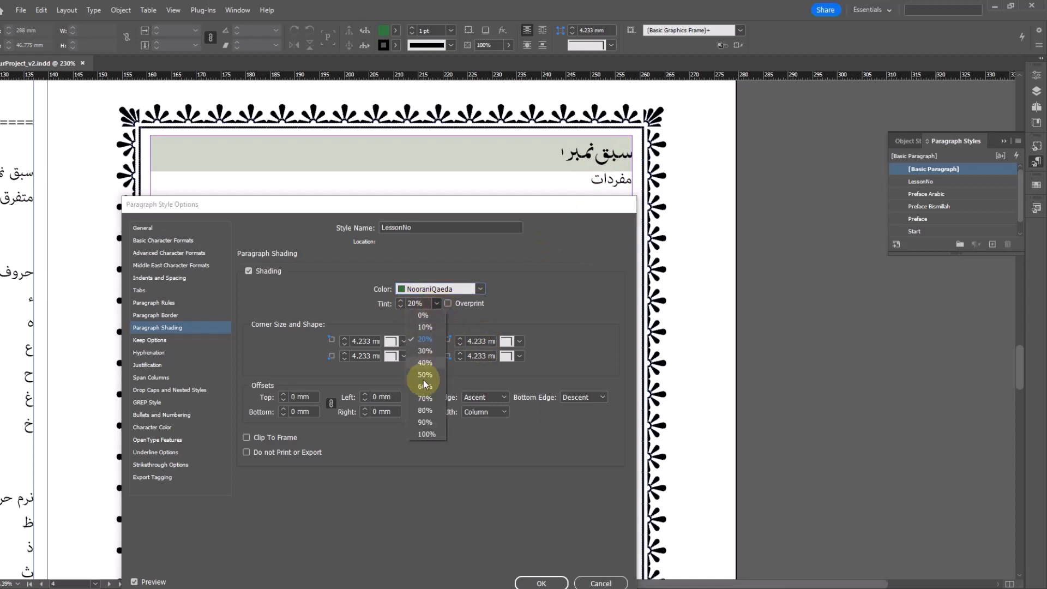
click(428, 434)
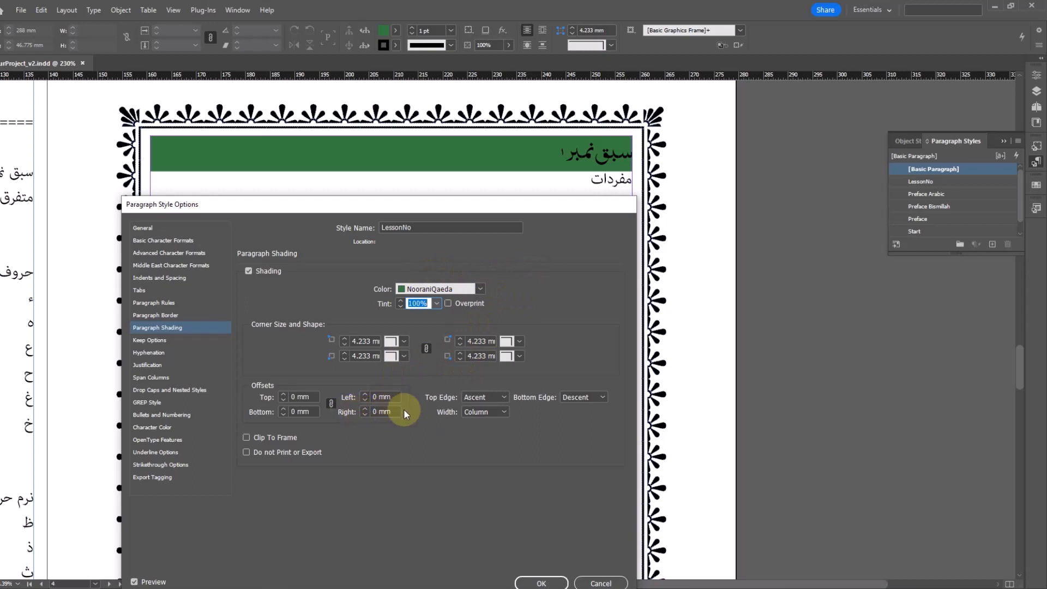
Step: Set the LessonNo shading width to Text, with unlinked offsets of 2 mm on the left and right
click(476, 412)
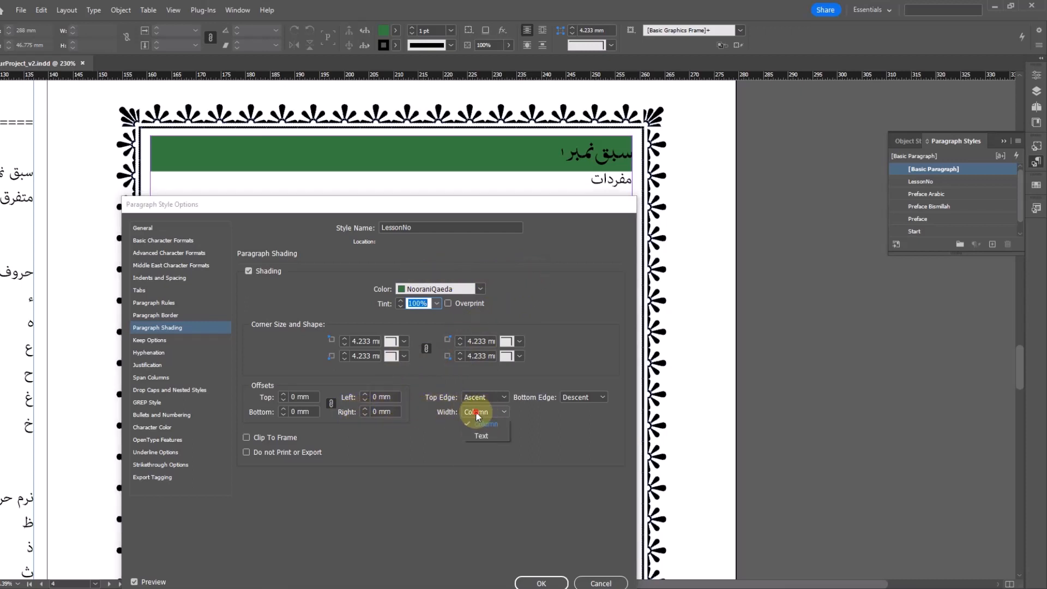
click(480, 435)
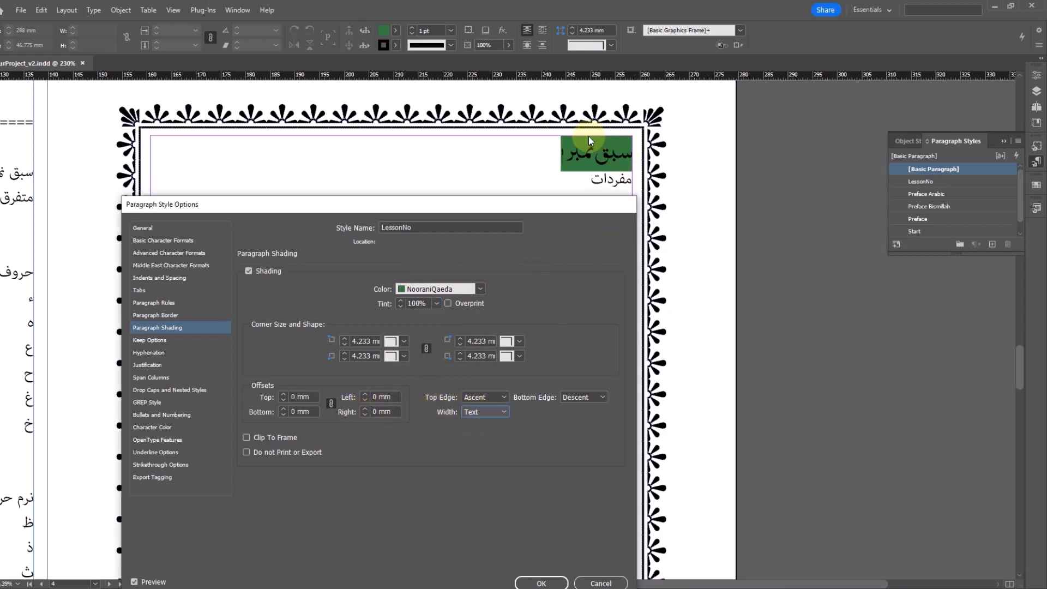
click(331, 403)
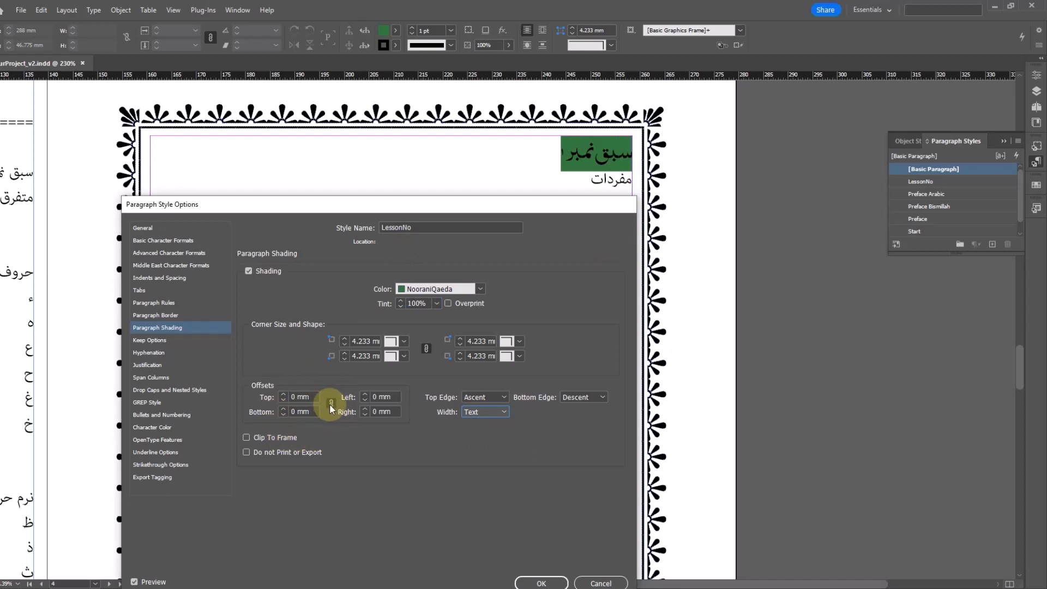
click(365, 394)
click(365, 395)
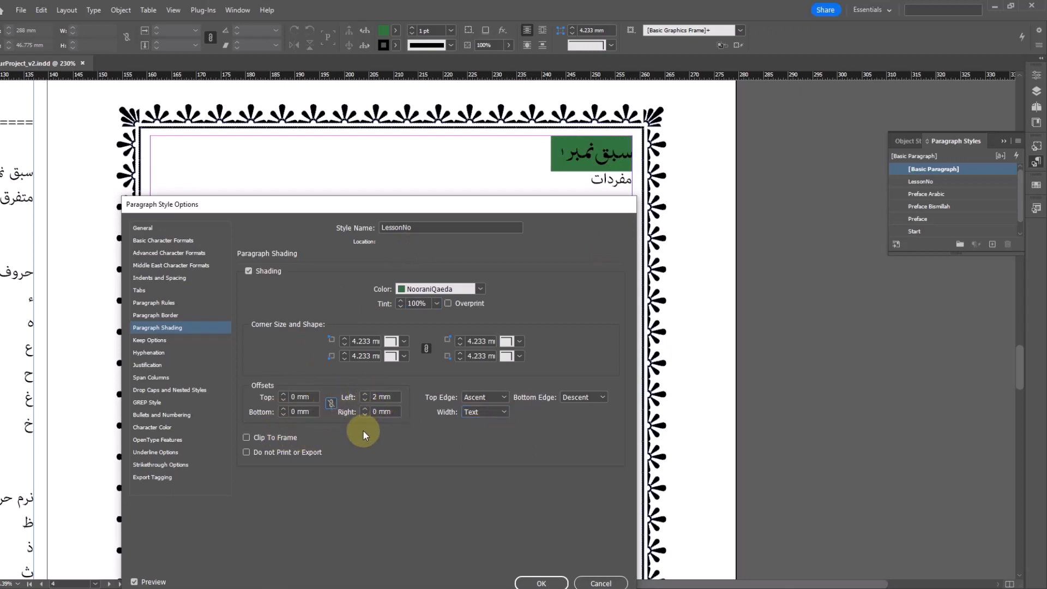
click(366, 409)
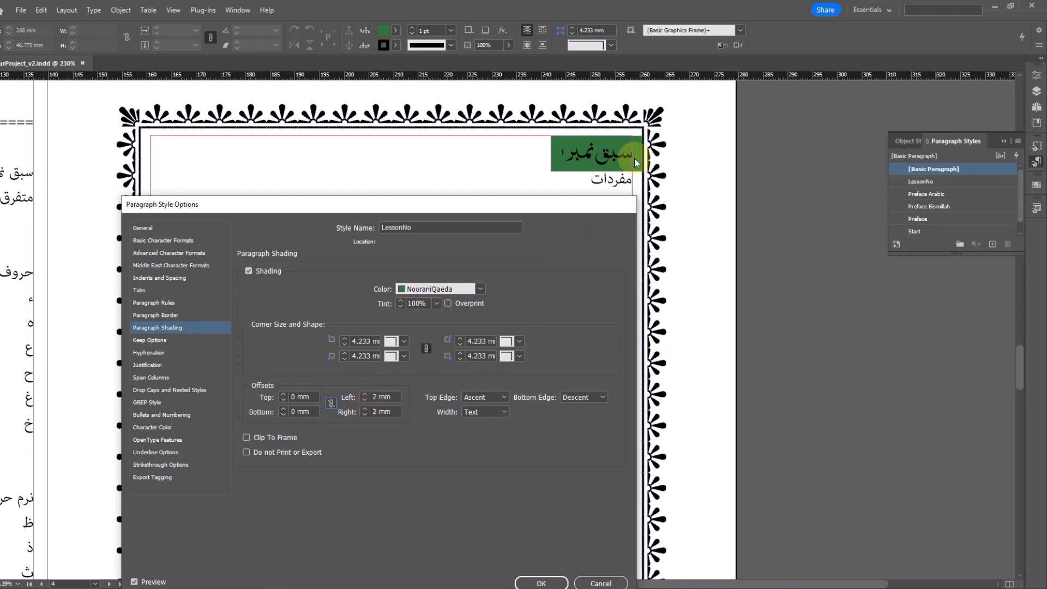
Step: Give the LessonNo style a right indent of 2 mm and the [Paper] character colour, and save the style
click(174, 279)
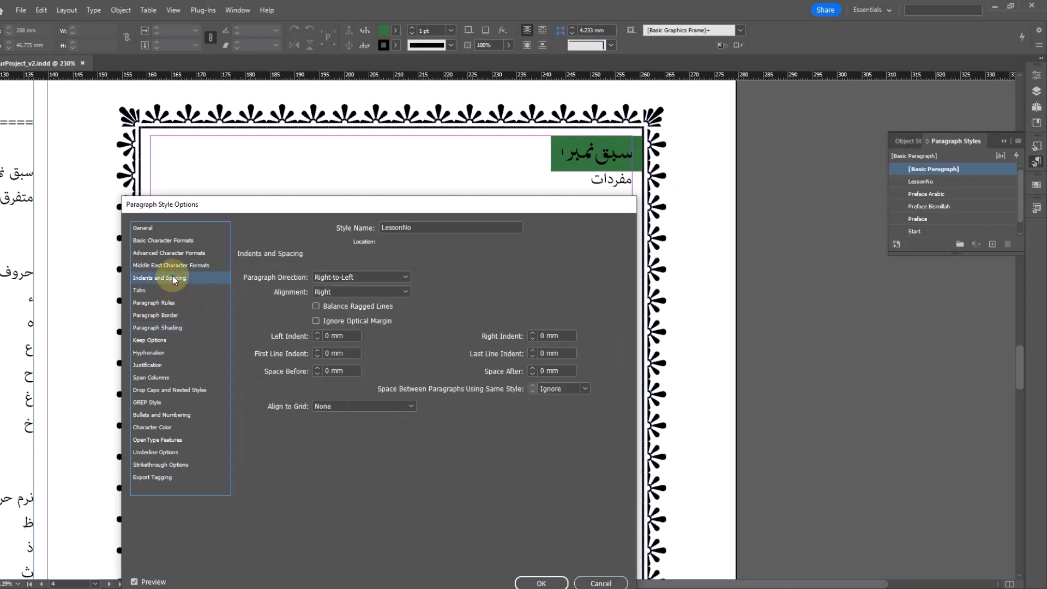
click(532, 334)
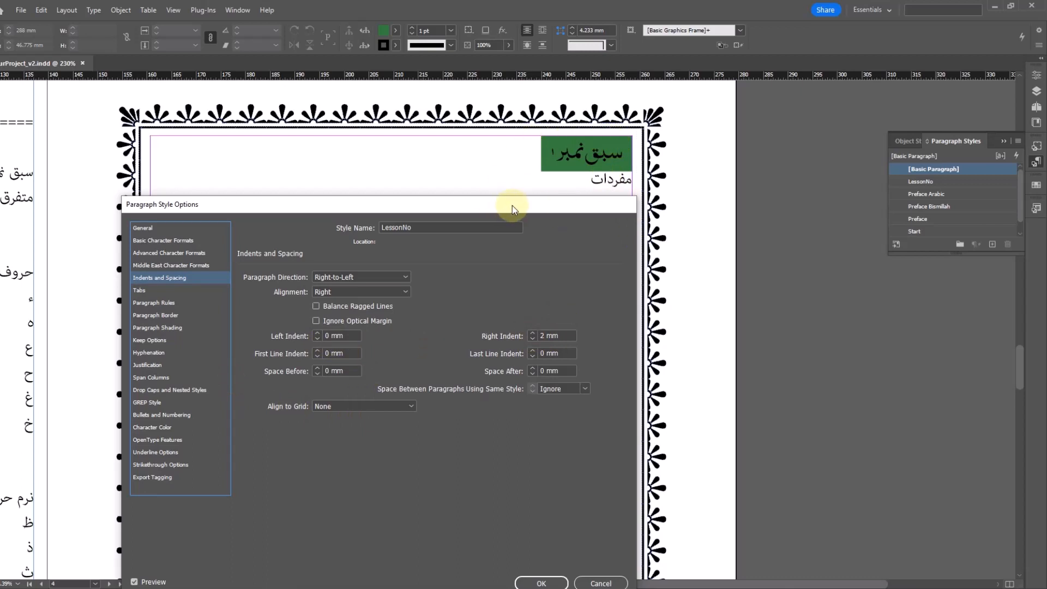
click(166, 427)
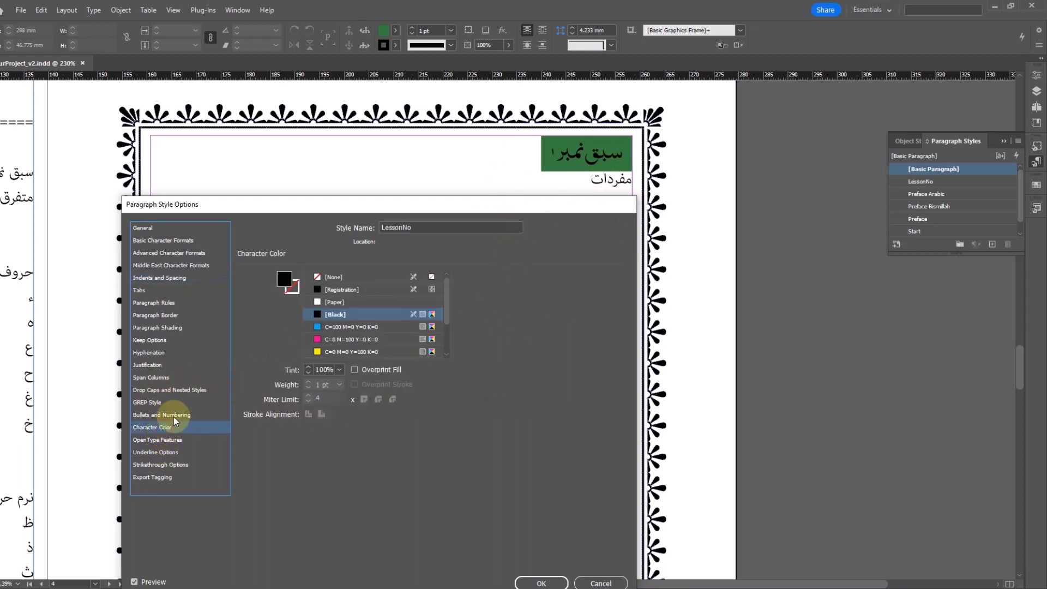
click(341, 301)
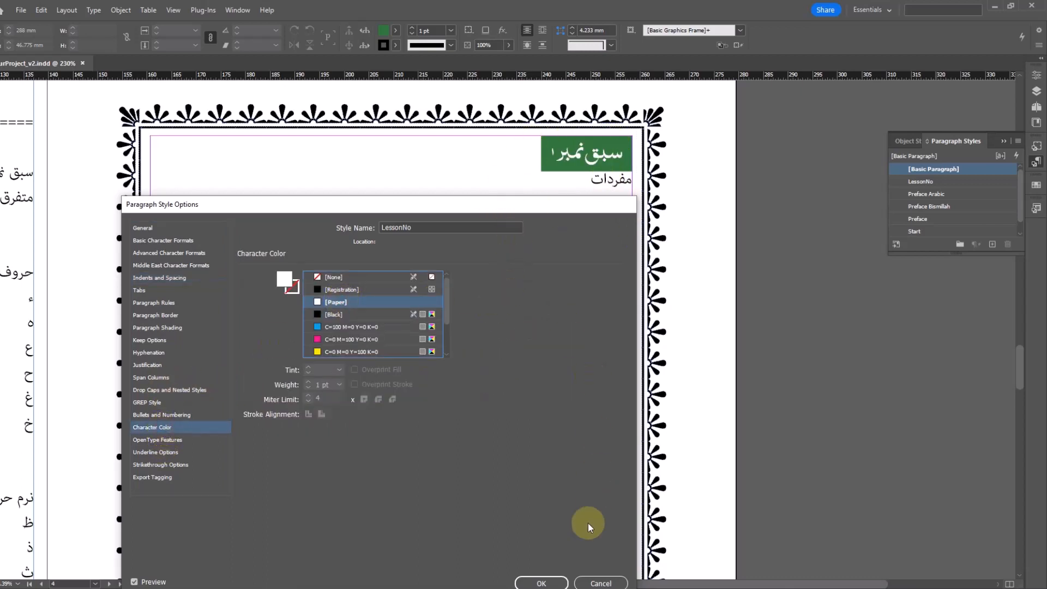
click(541, 583)
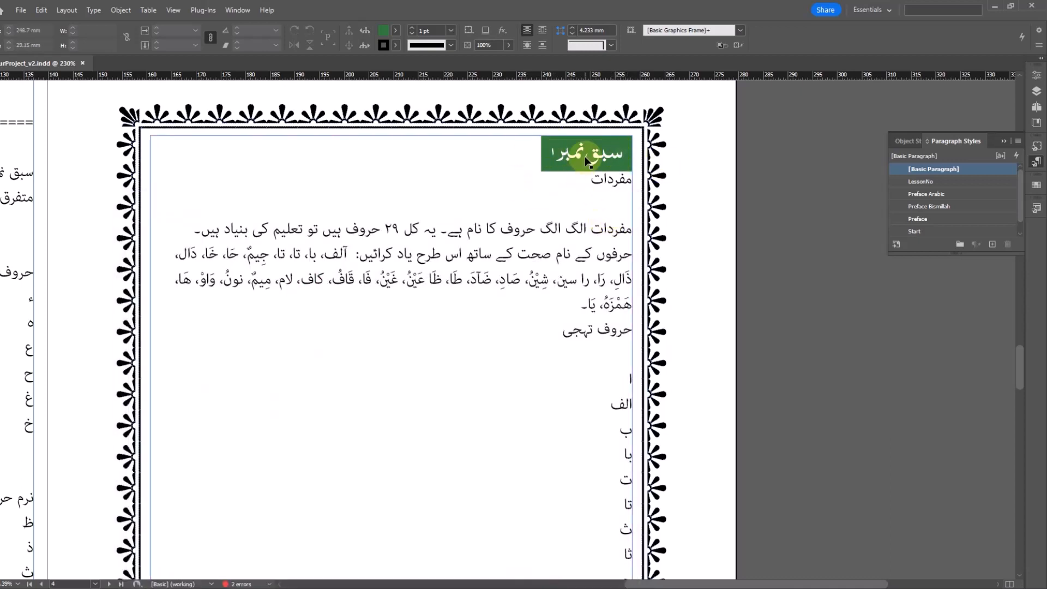
Step: Switch to the reference Qaeda PDF in Acrobat, examine the digit in the lesson number heading, and return to InDesign
click(272, 587)
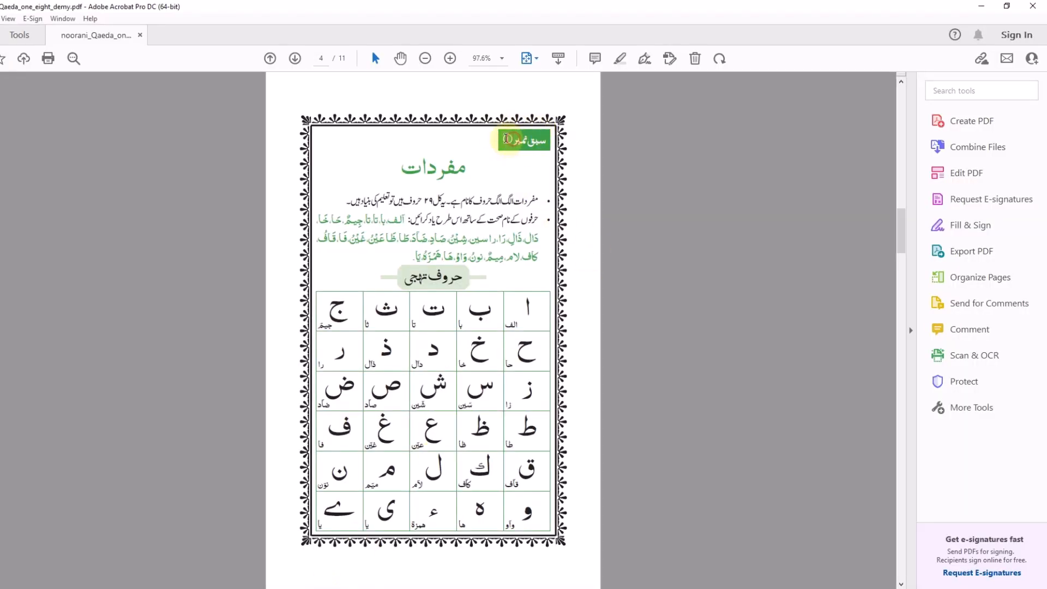
double_click(508, 140)
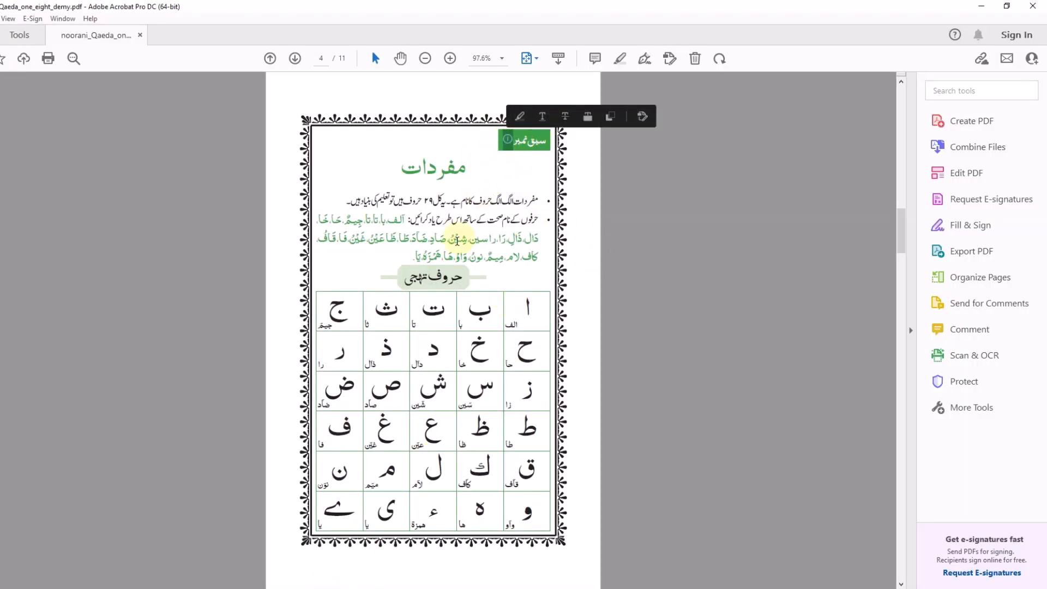
click(280, 586)
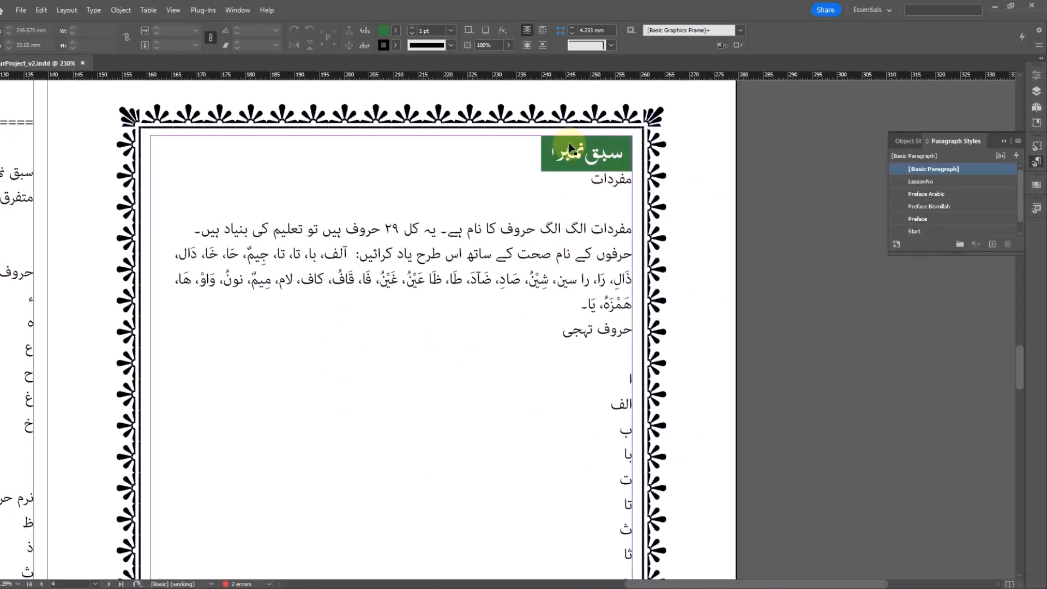
Step: Place the text cursor in the lesson number heading and dock the Character Styles panel with the Paragraph Styles panel
click(574, 158)
key(t)
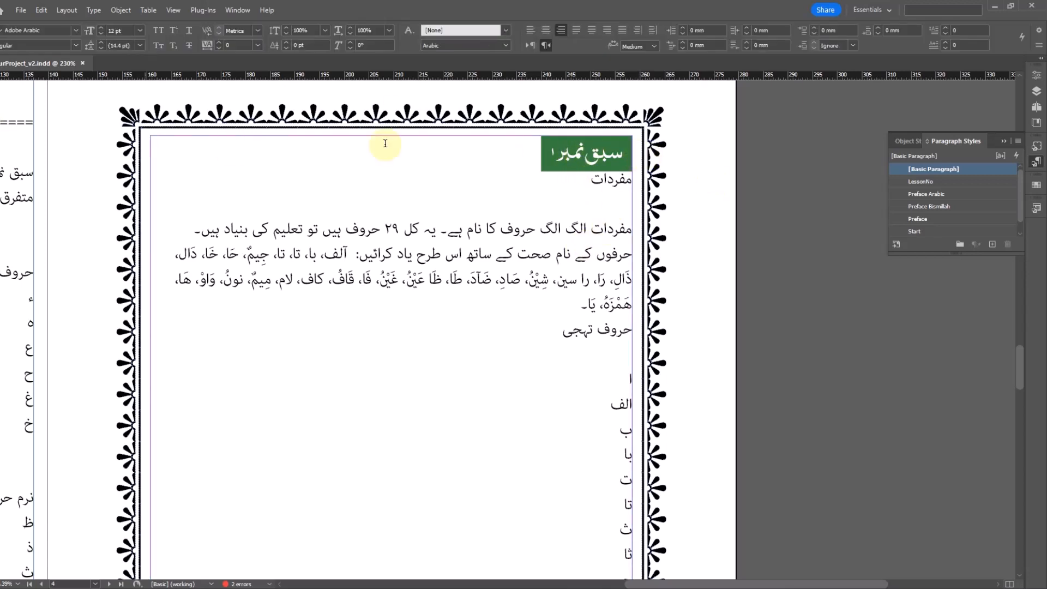
click(563, 158)
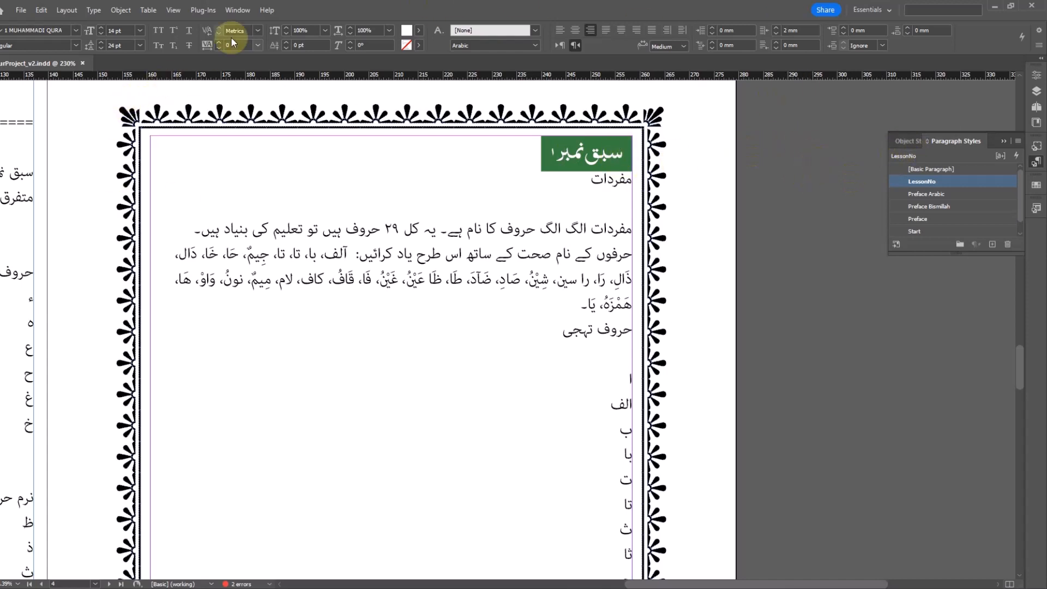
click(237, 11)
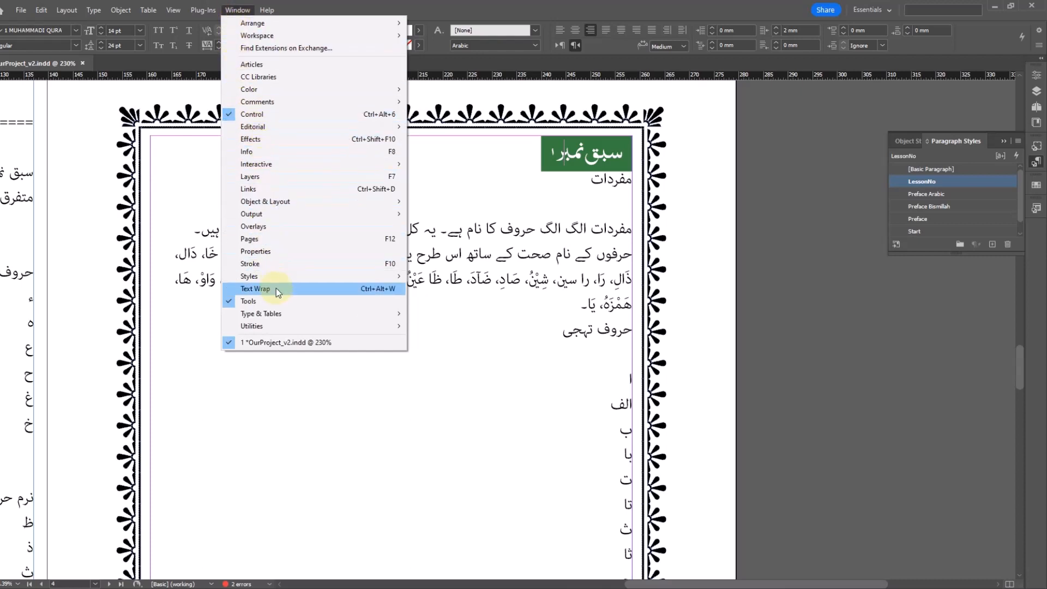
mouse_move(324, 278)
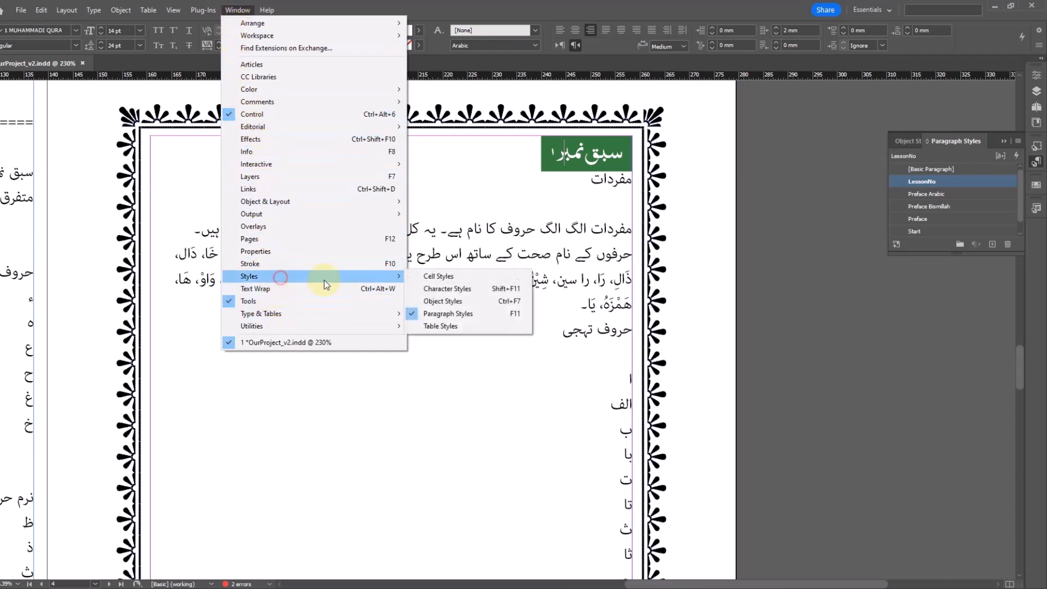
click(460, 290)
drag(580, 74, 917, 146)
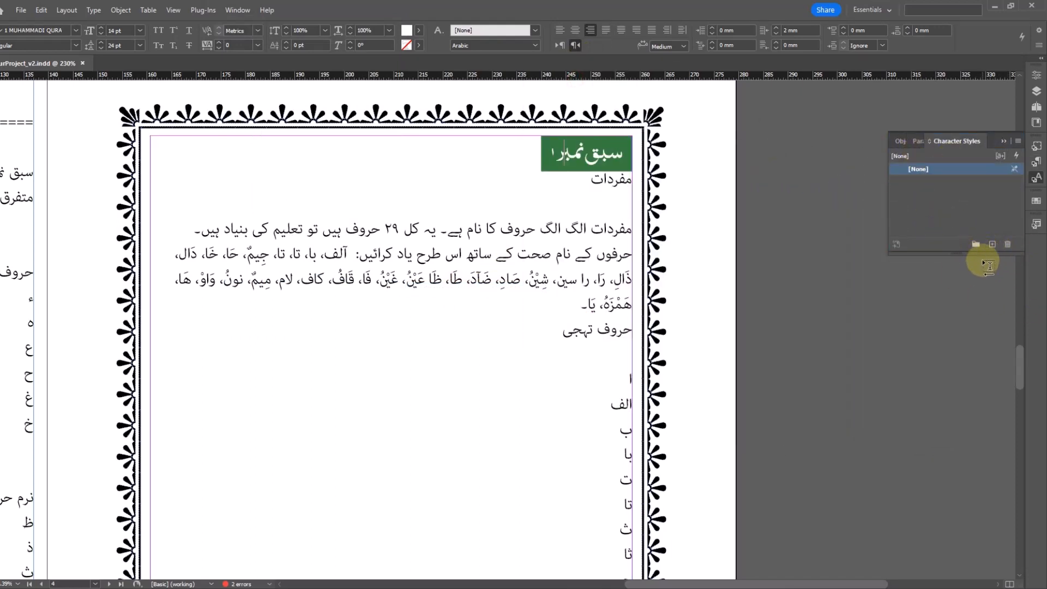
Step: Create a character style named forLessonNo that uses the Circle Urdu Number font family
alt+click(992, 247)
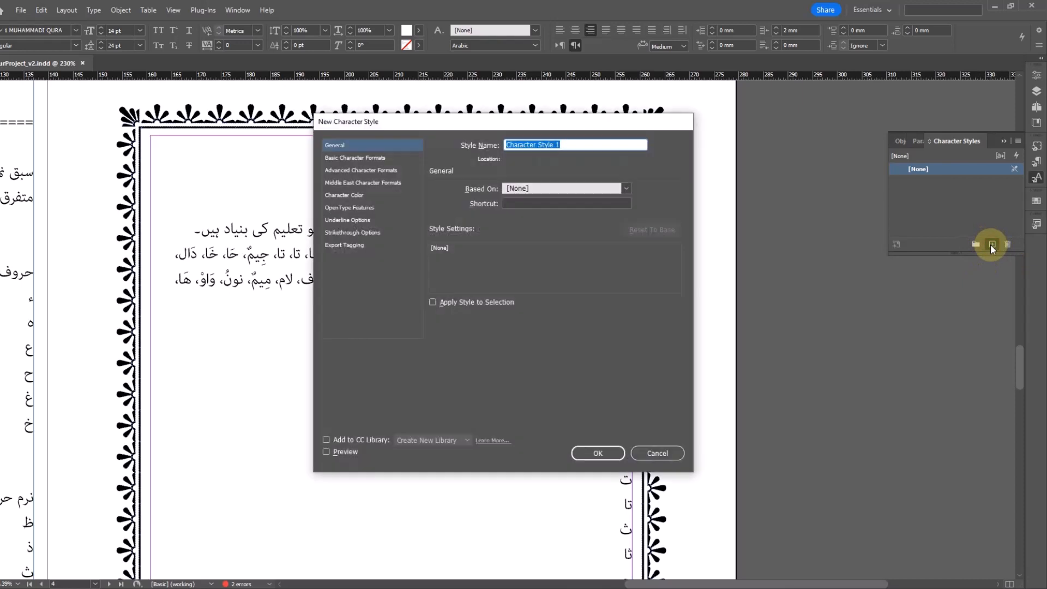
text(forLessonNo)
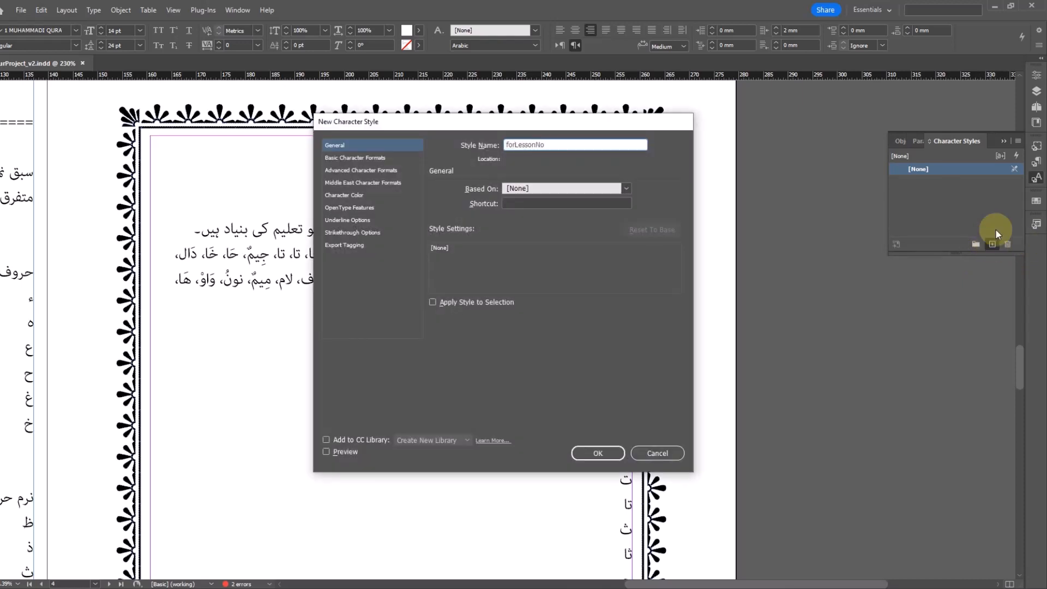
click(352, 157)
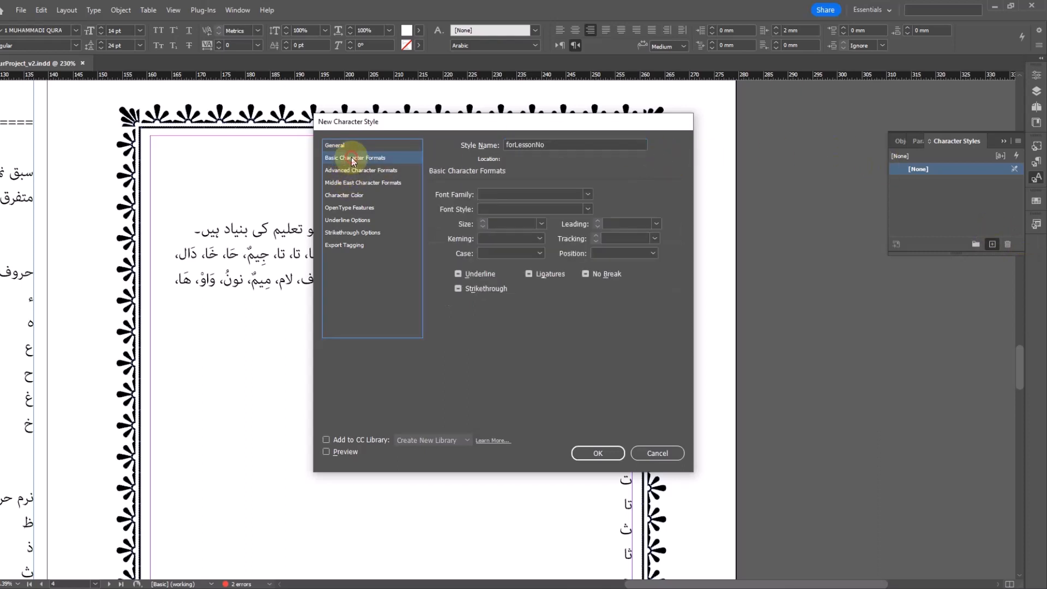
click(517, 192)
text(Circle Urdu Number)
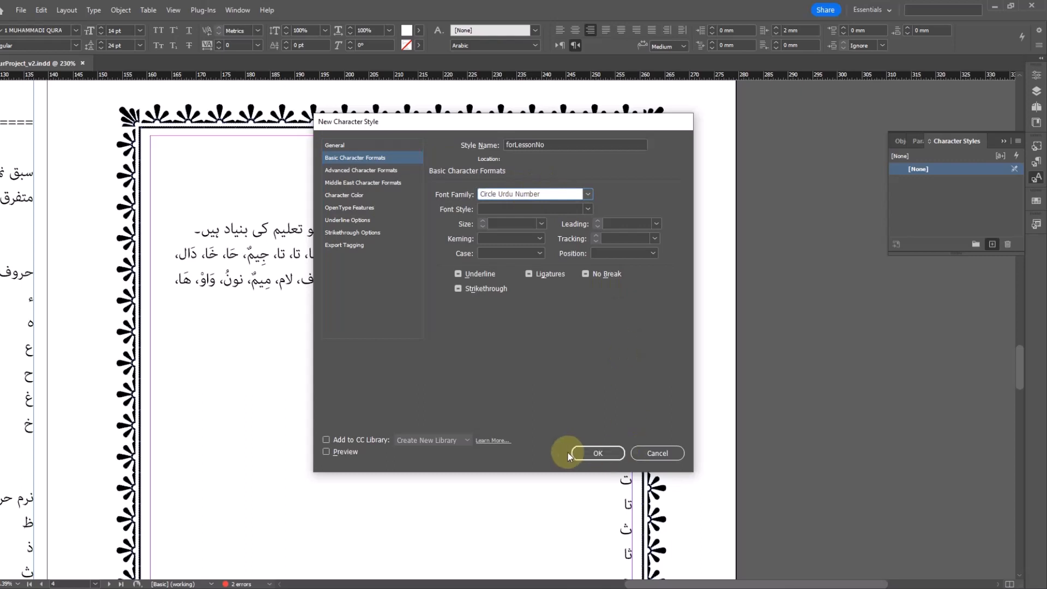
click(590, 454)
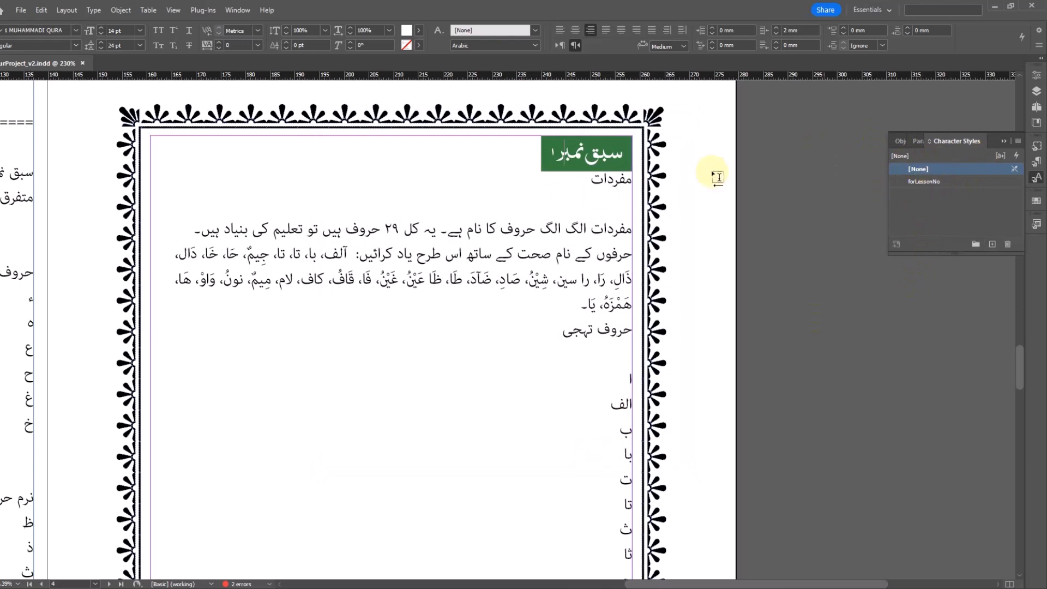
Step: Add a GREP style to the LessonNo paragraph style that applies forLessonNo to the text \d+
click(917, 140)
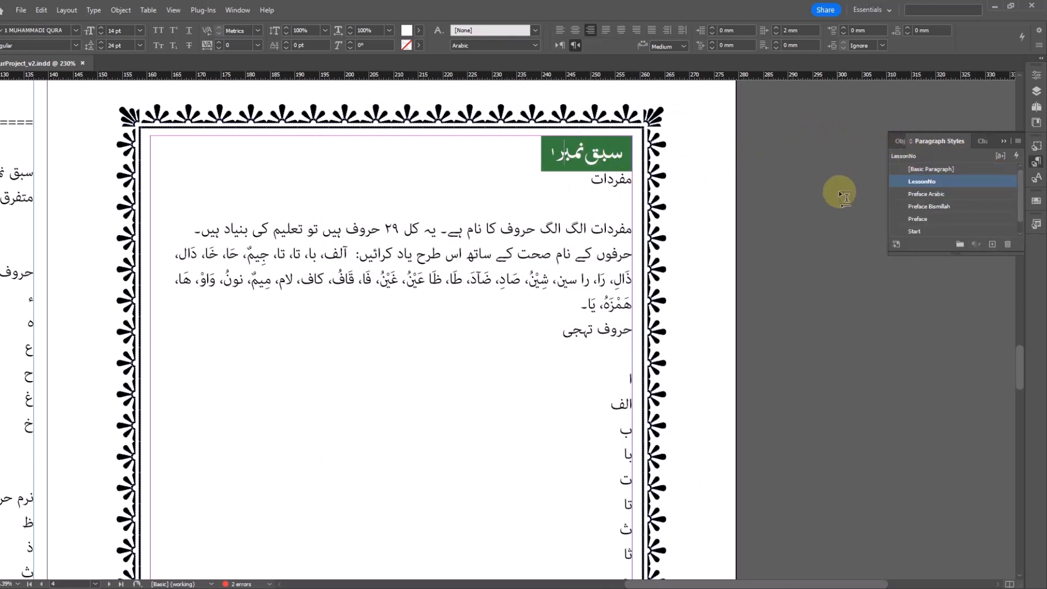
right_click(924, 184)
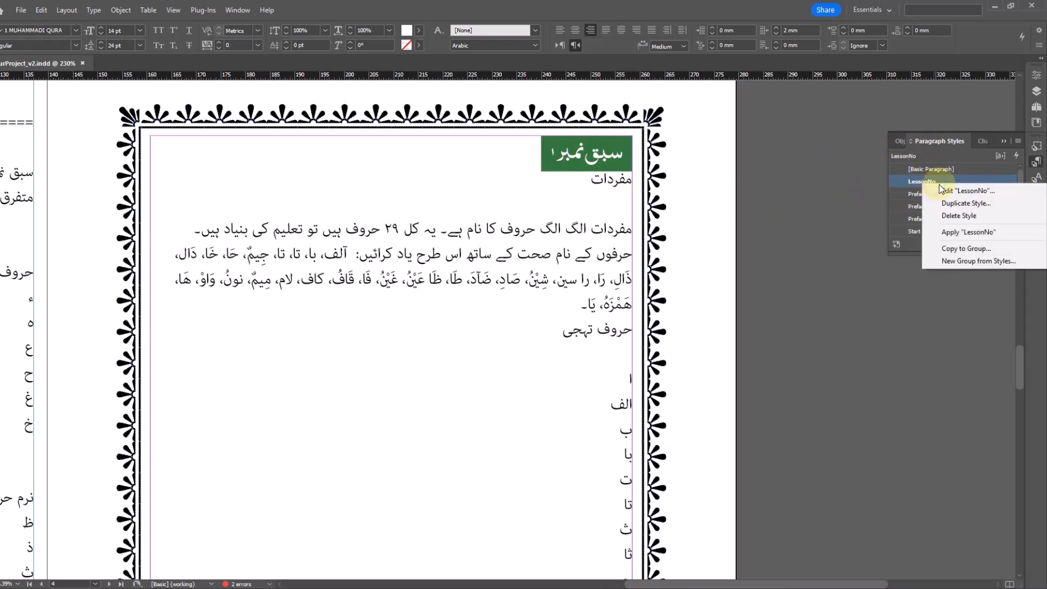
click(966, 191)
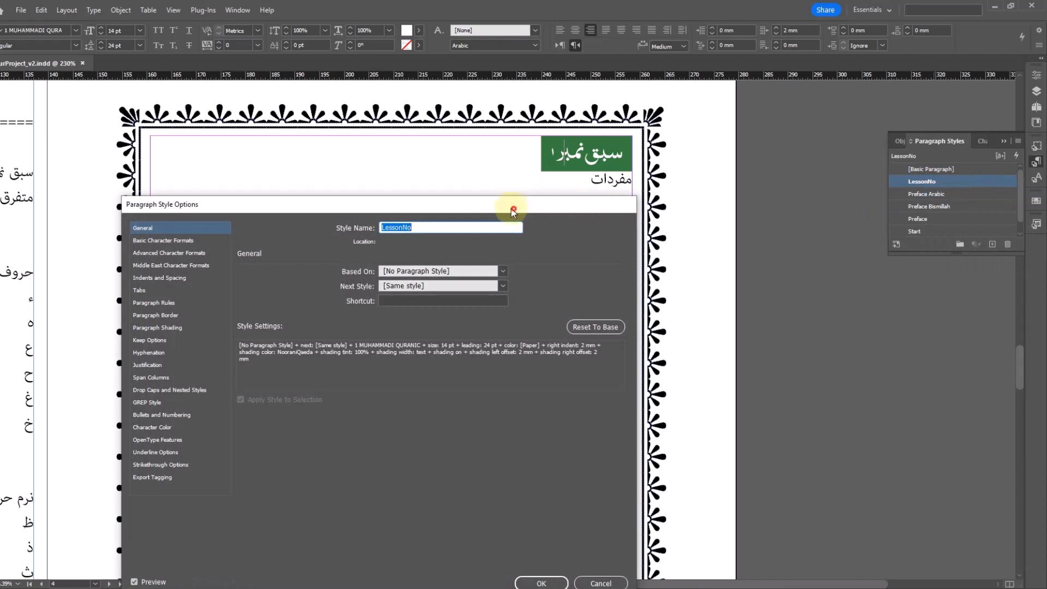
drag(512, 210, 503, 200)
click(145, 391)
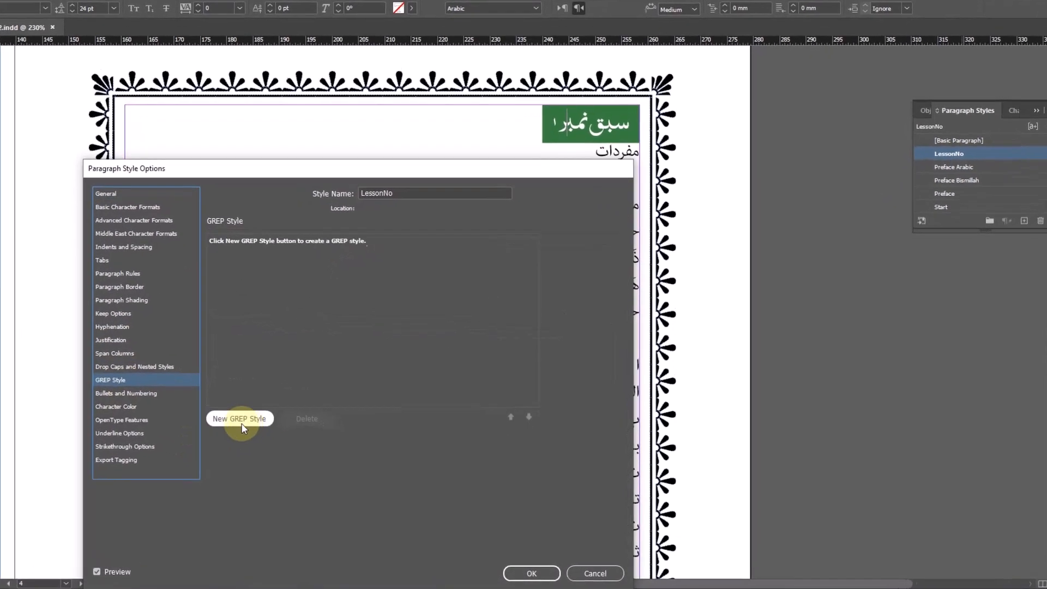
click(260, 430)
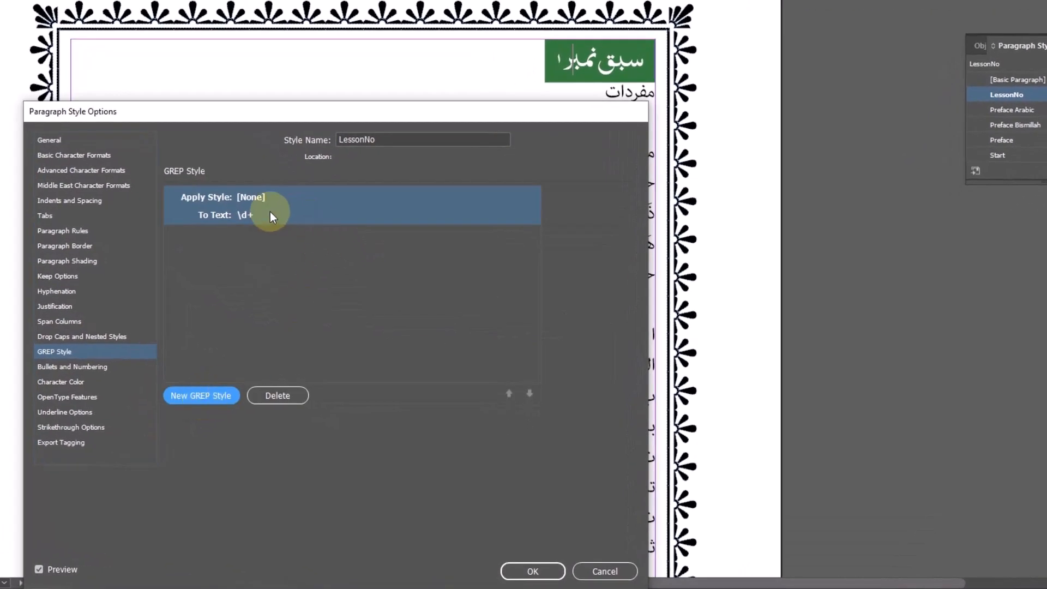
click(273, 195)
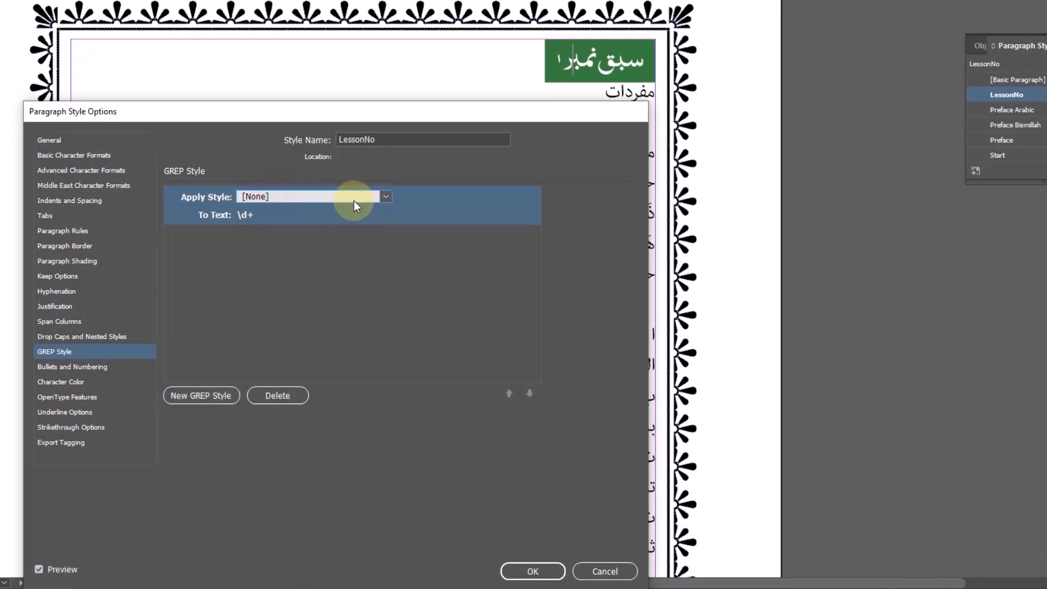
click(384, 197)
click(312, 230)
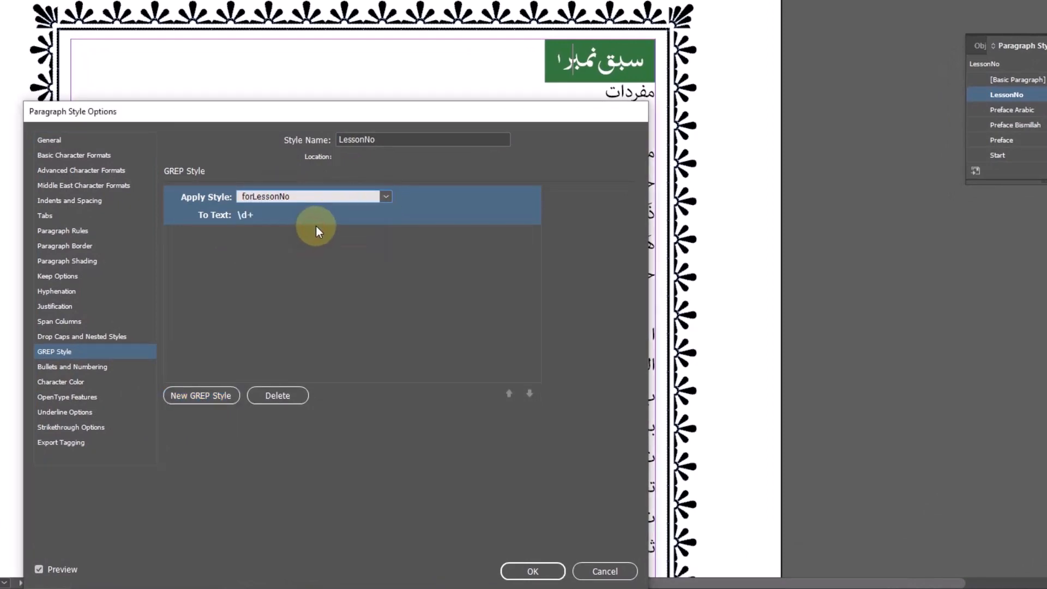
click(373, 260)
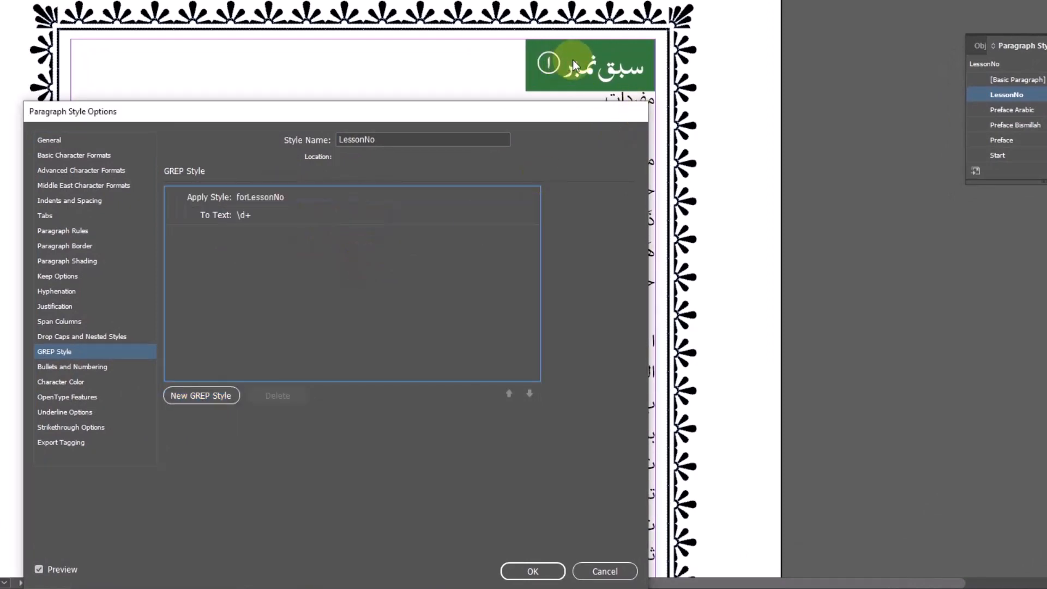
Step: Limit the GREP expression to digits at the paragraph end with \d+$, accept the LessonNo style changes and save the document
click(278, 217)
key(Right)
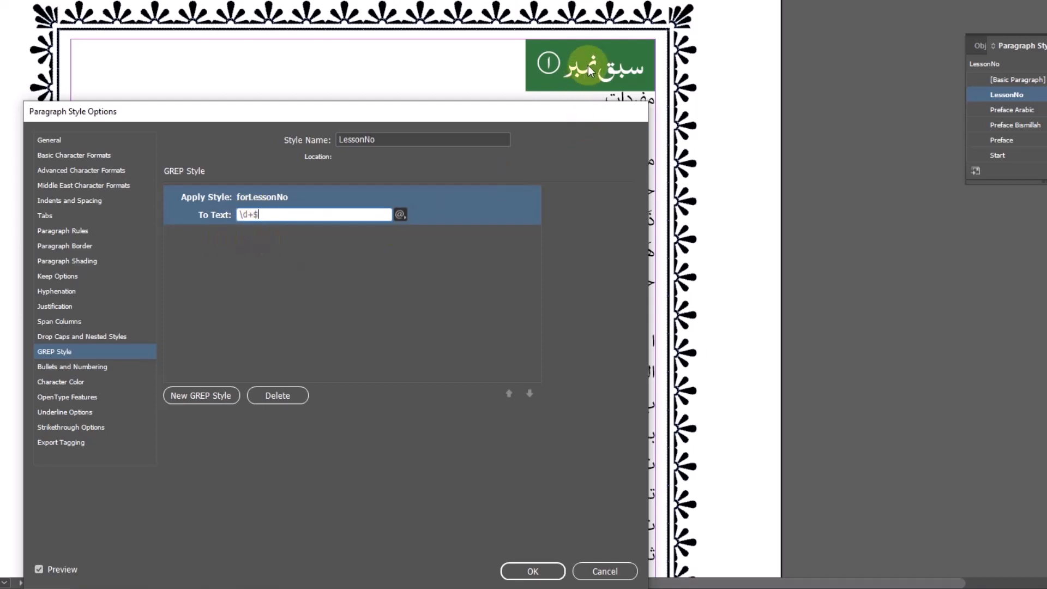
click(330, 279)
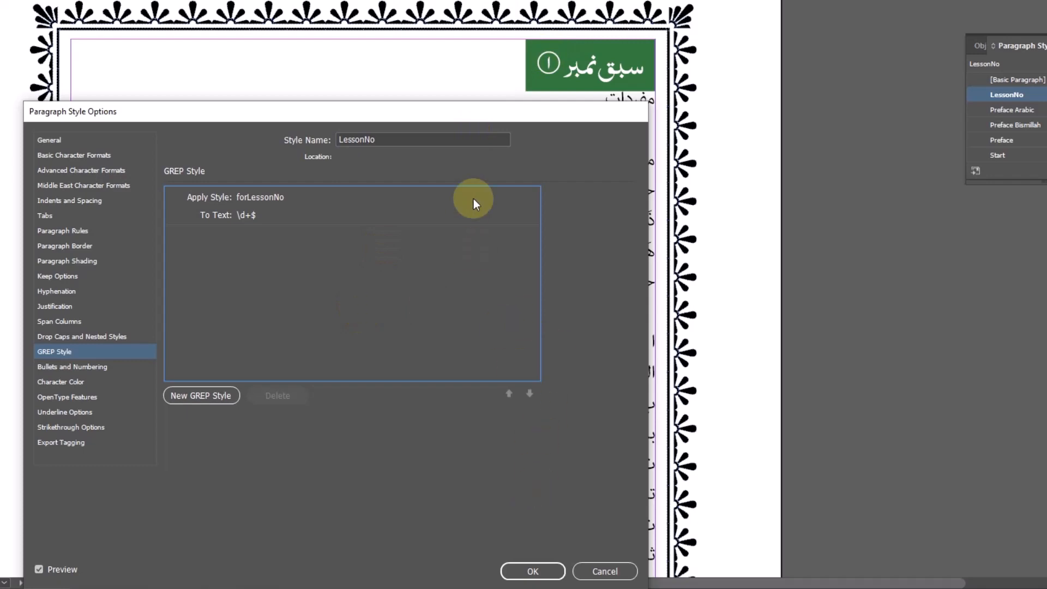
click(532, 571)
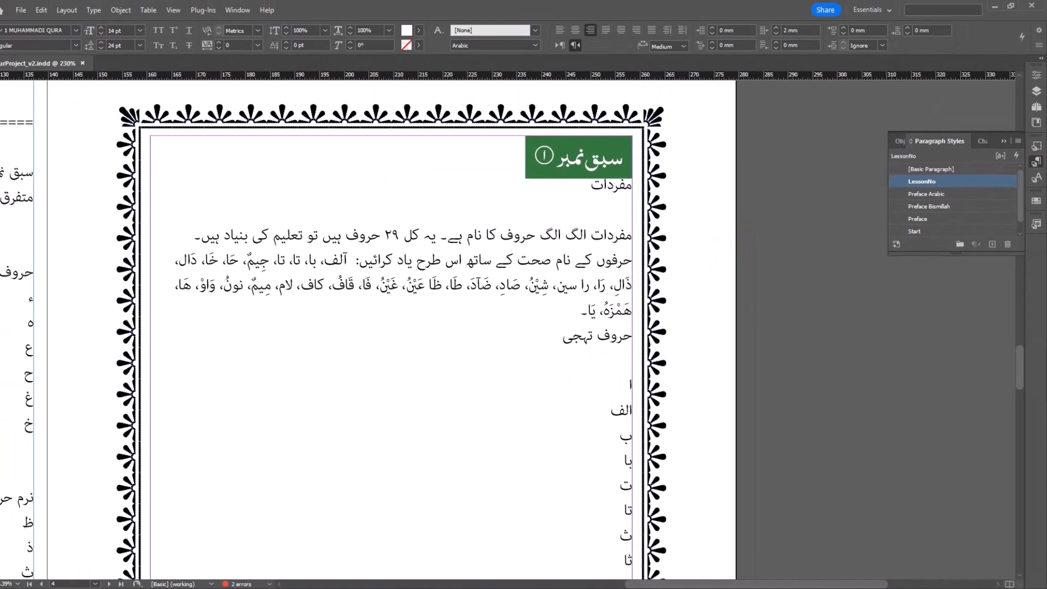
key(Escape)
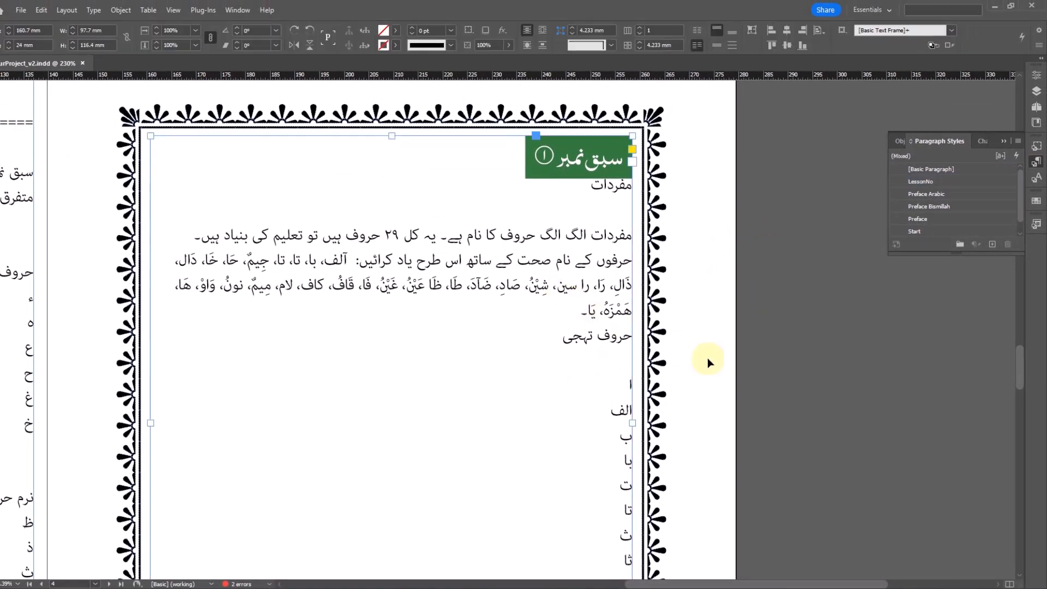
key(ctrl+s)
Step: Set the chapter title مفردات below the lesson number in the 1 MUHAMMADI QURANIC font and centre it
key(t)
click(611, 187)
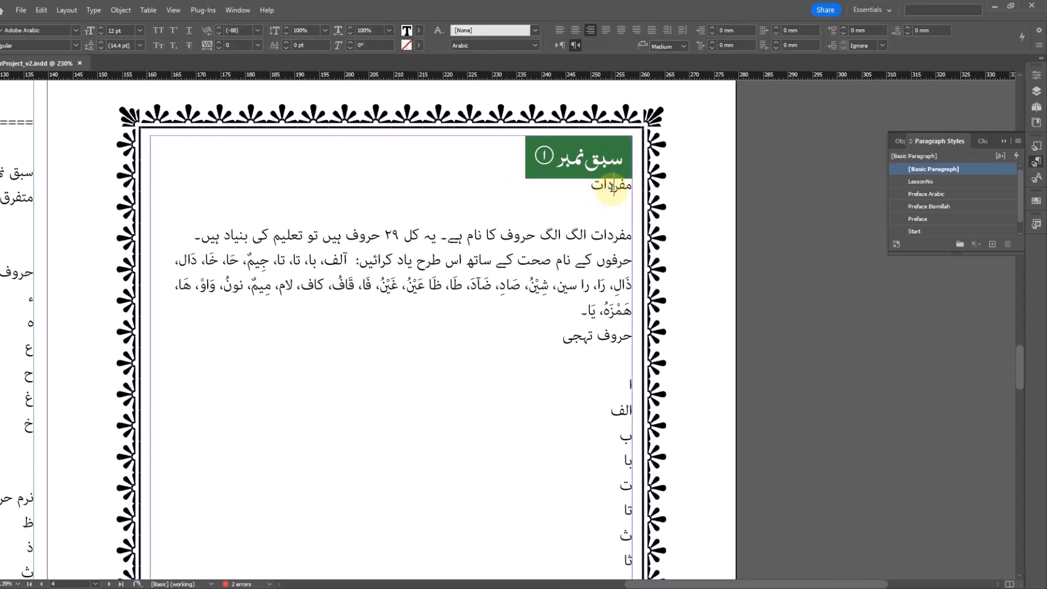
drag(580, 187, 665, 190)
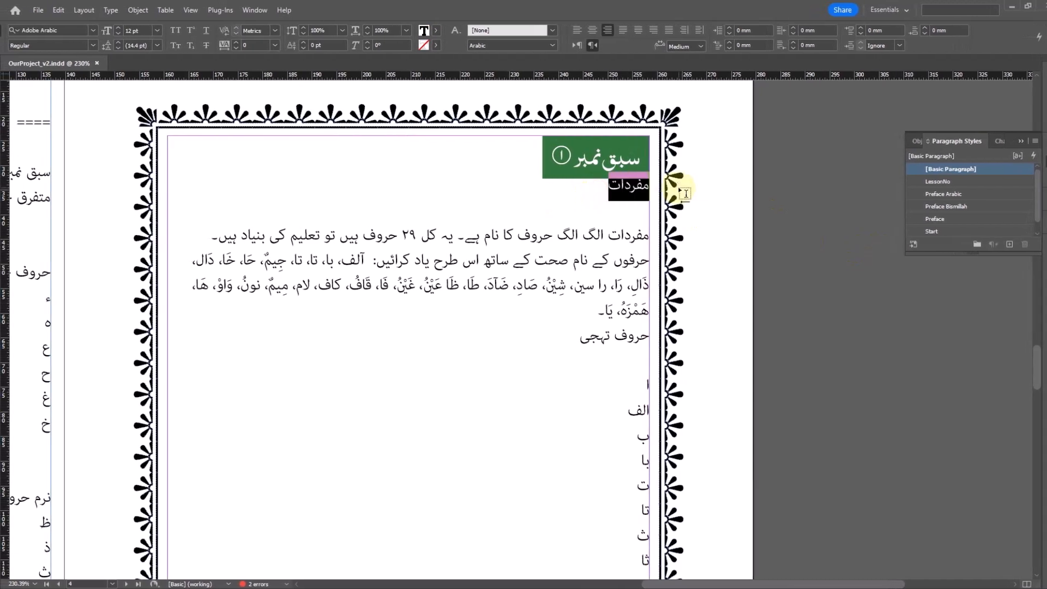
click(94, 31)
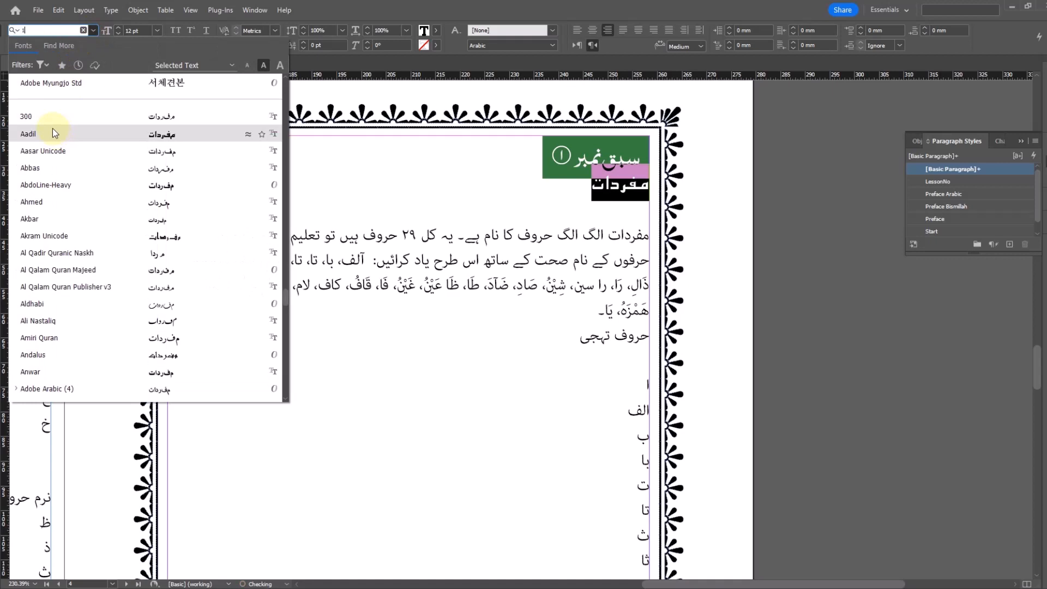
click(54, 83)
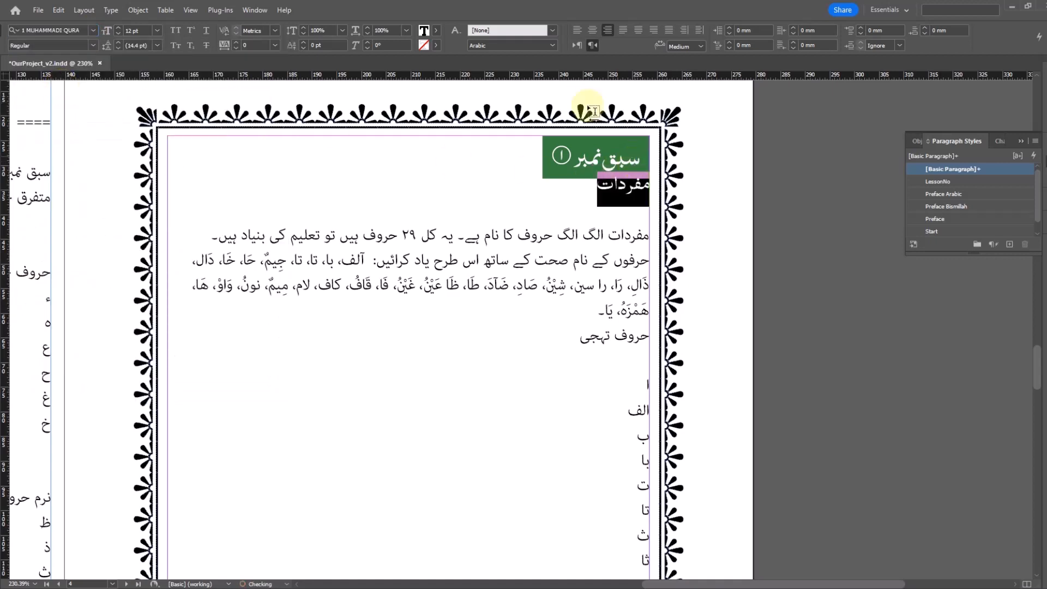
click(592, 30)
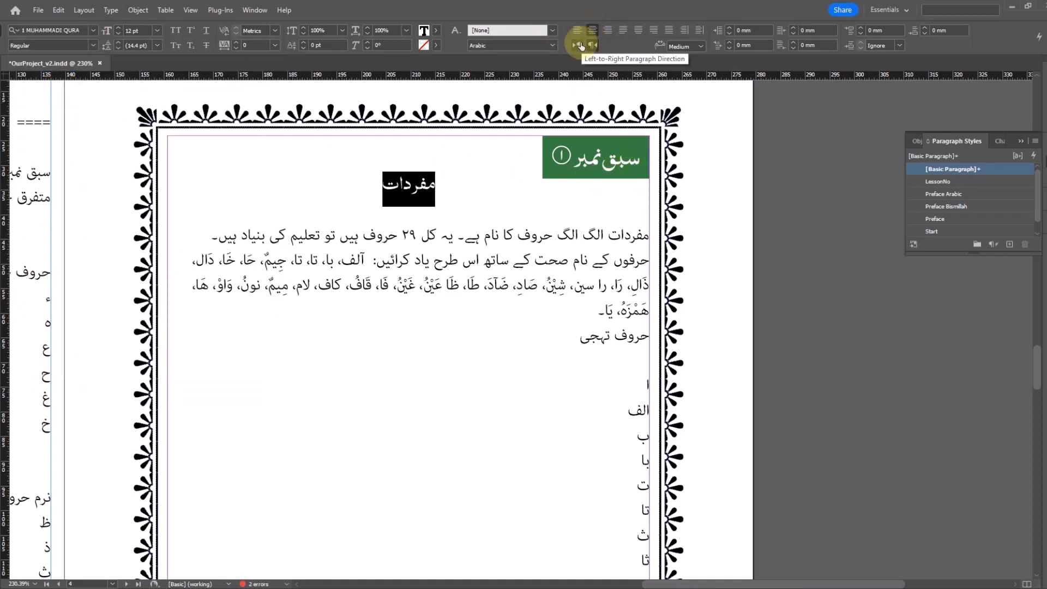
Step: Set the chapter title مفردات to 30 pt and colour it with the NooraniQaeda swatch
click(157, 29)
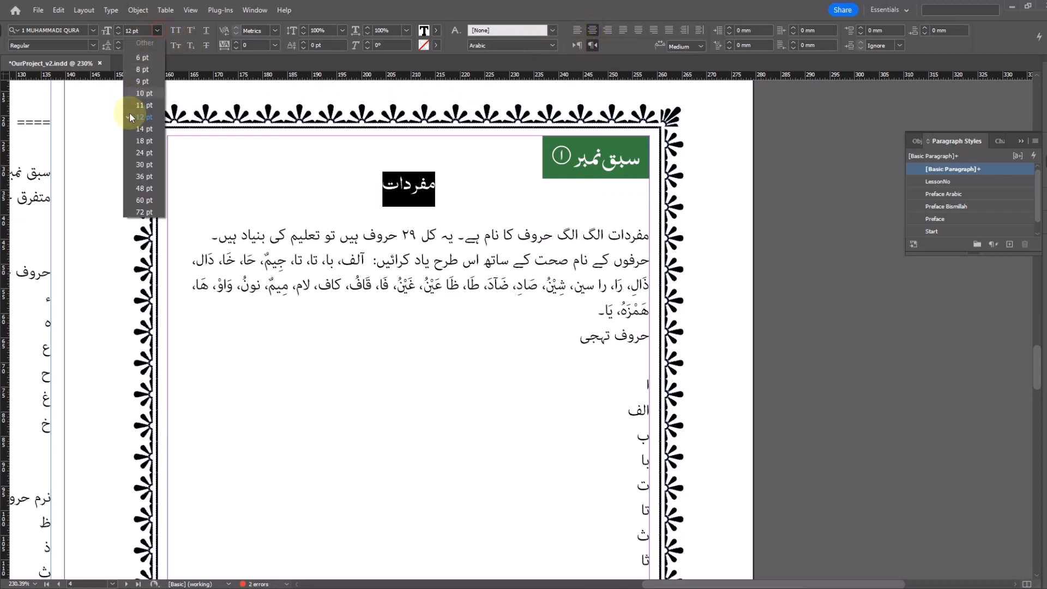
click(145, 152)
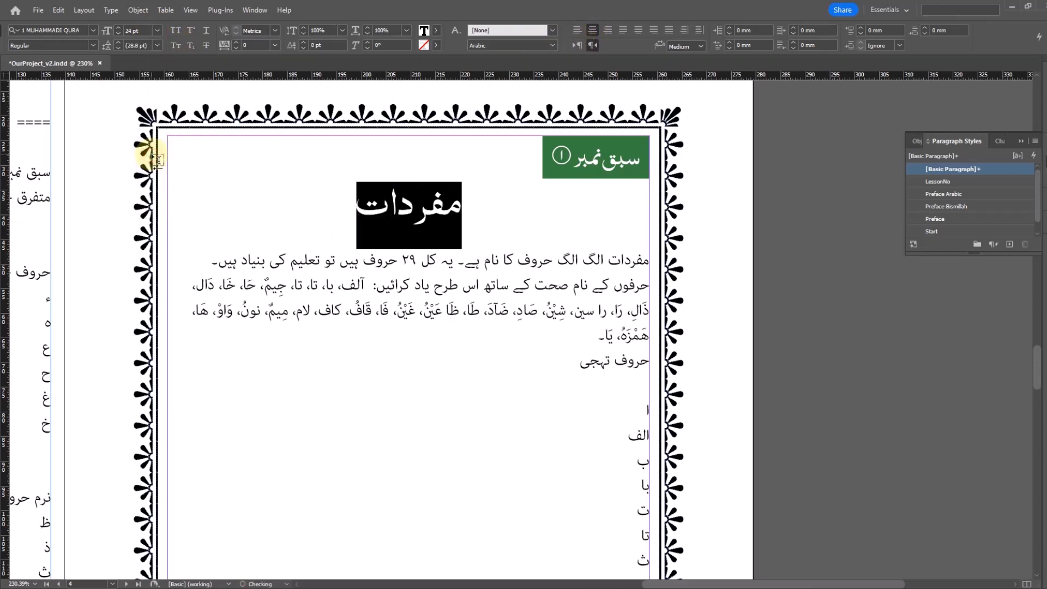
click(157, 30)
click(143, 165)
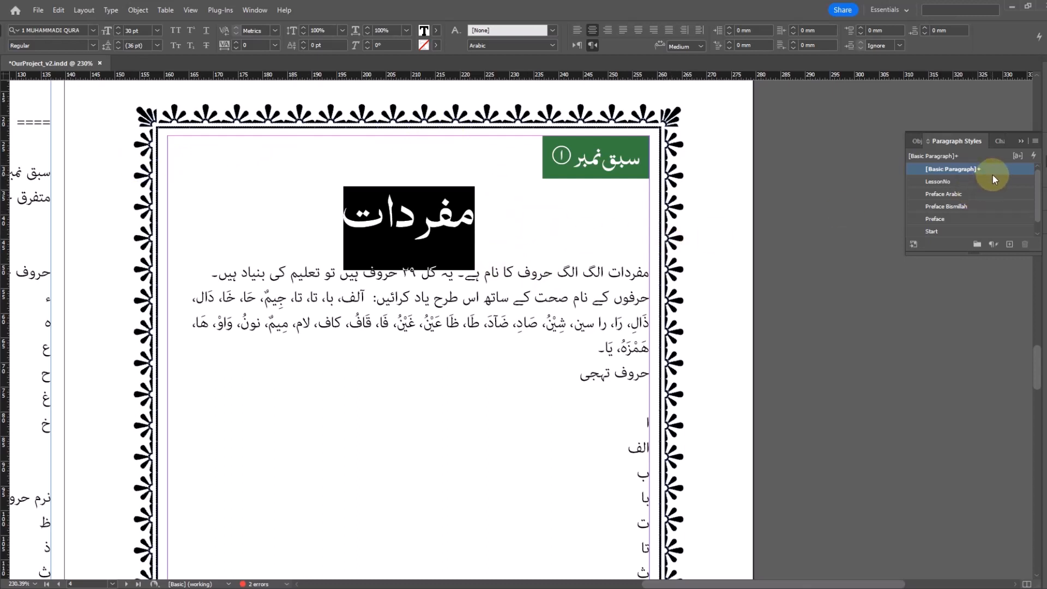
click(437, 33)
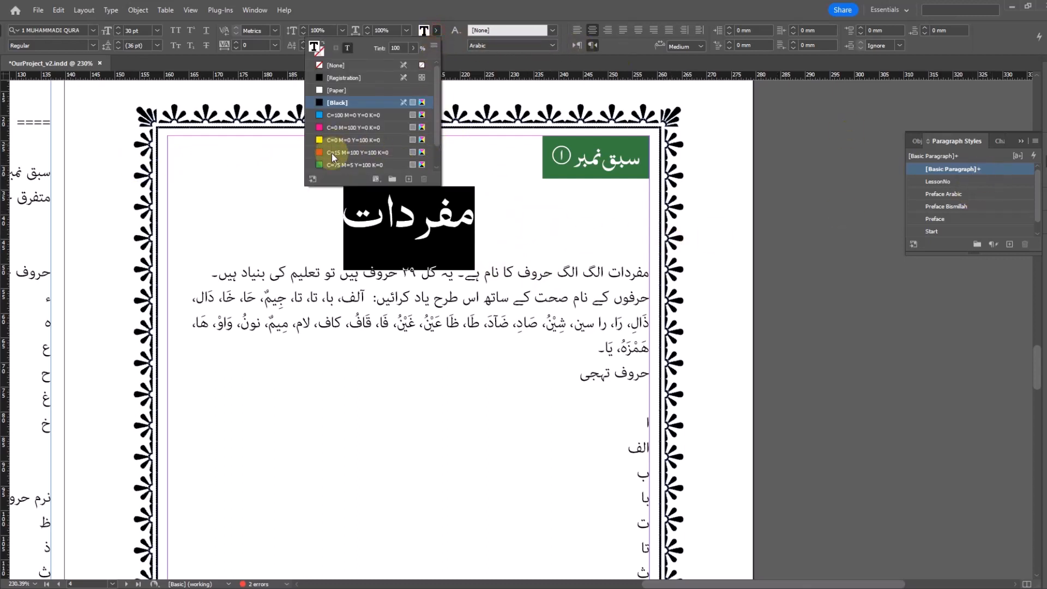
click(347, 164)
click(478, 233)
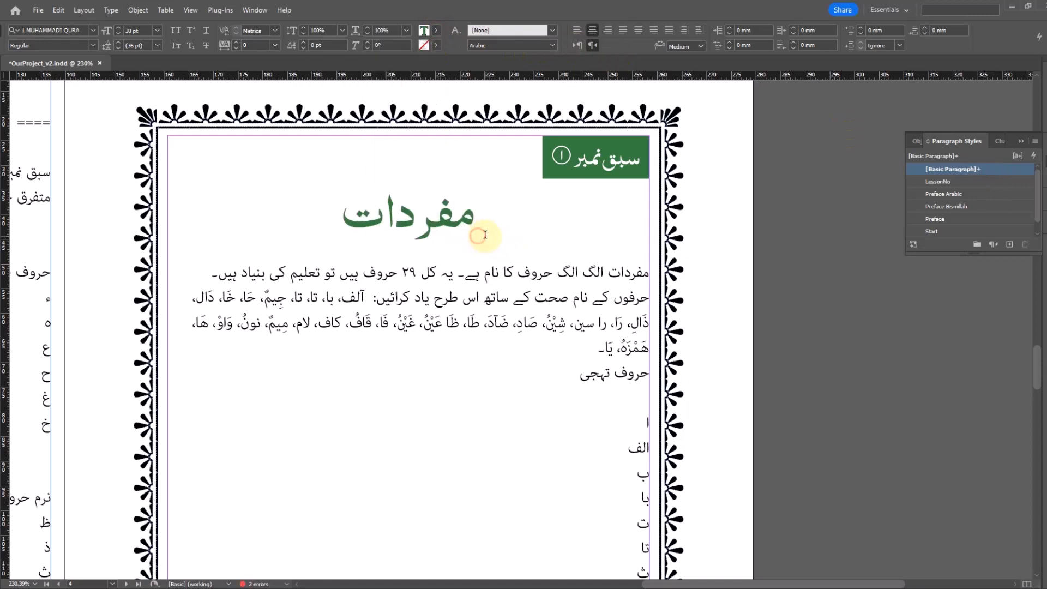
Step: Create a paragraph style named ChapterName from the formatting of the chapter title مفردات and apply it to the title
drag(339, 217, 480, 213)
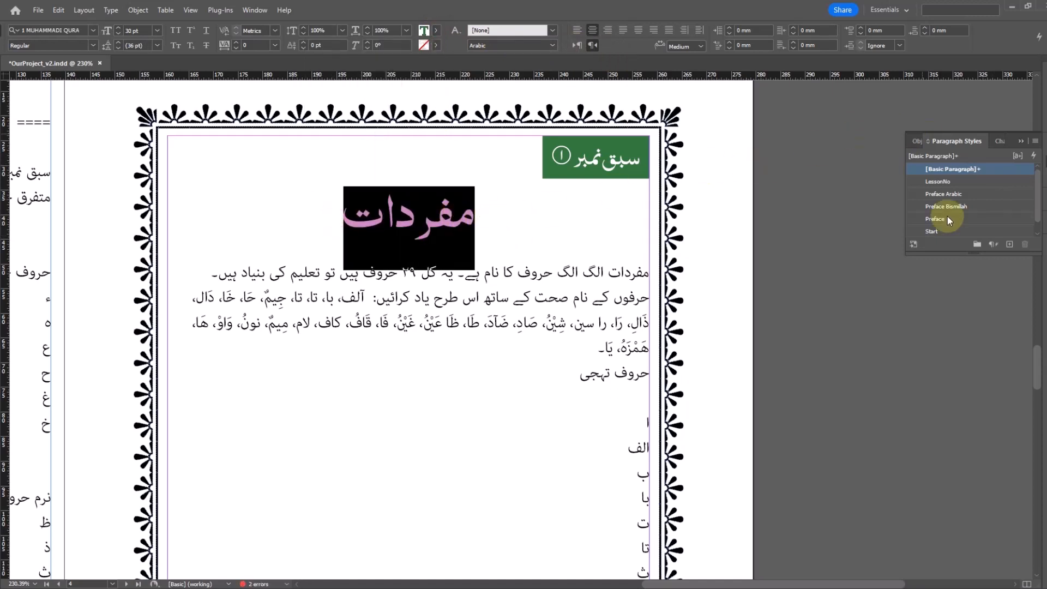
alt+click(1008, 244)
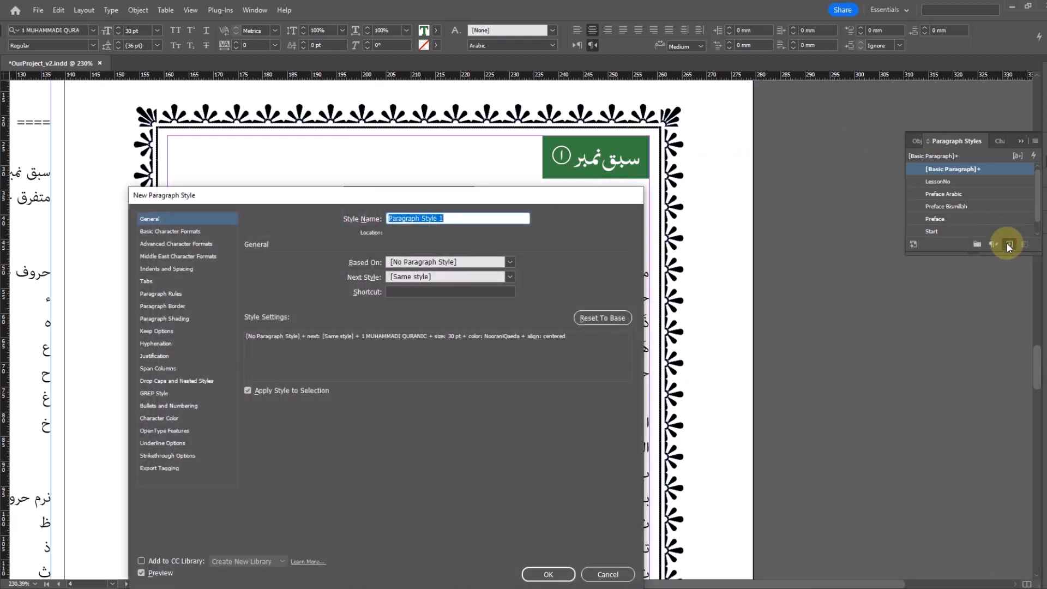
text(ChapterName)
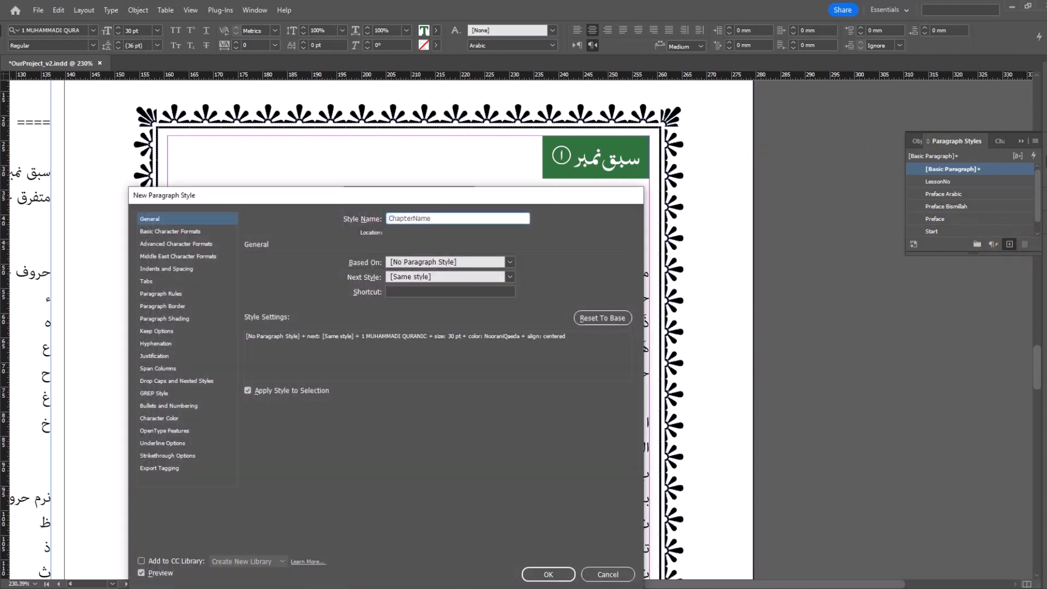
click(552, 574)
click(458, 243)
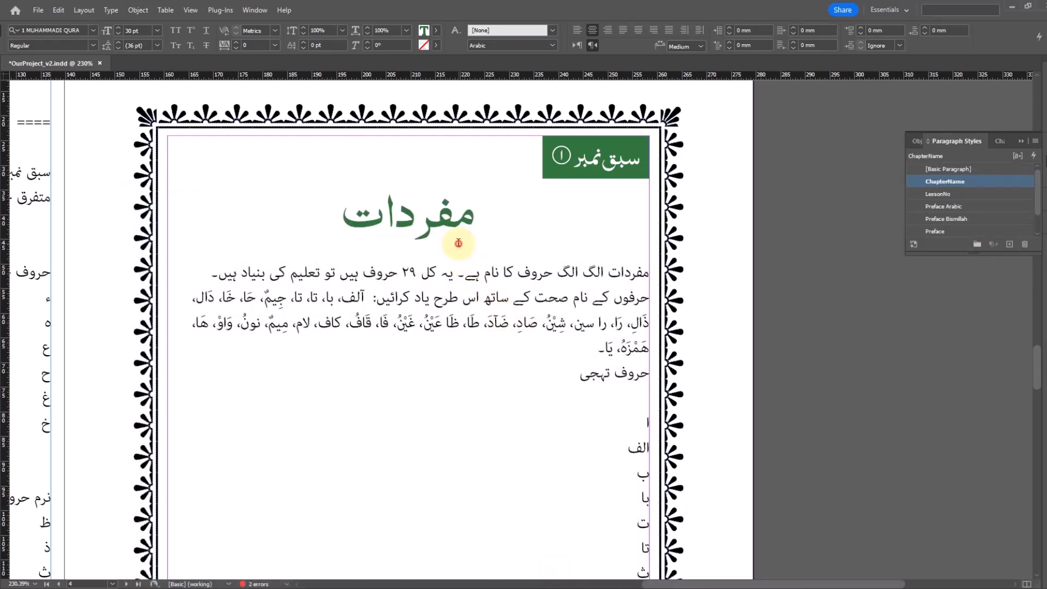
Step: Set the two instruction paragraphs below the chapter title in the Jameel Noori Nastaleeq font
click(522, 323)
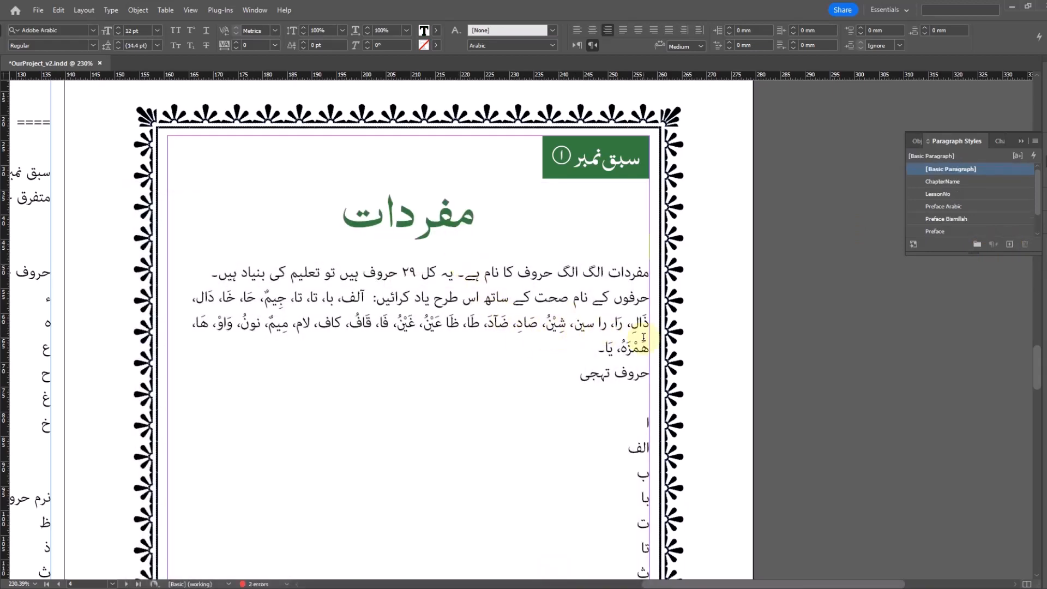
scroll(663, 238, down, 1)
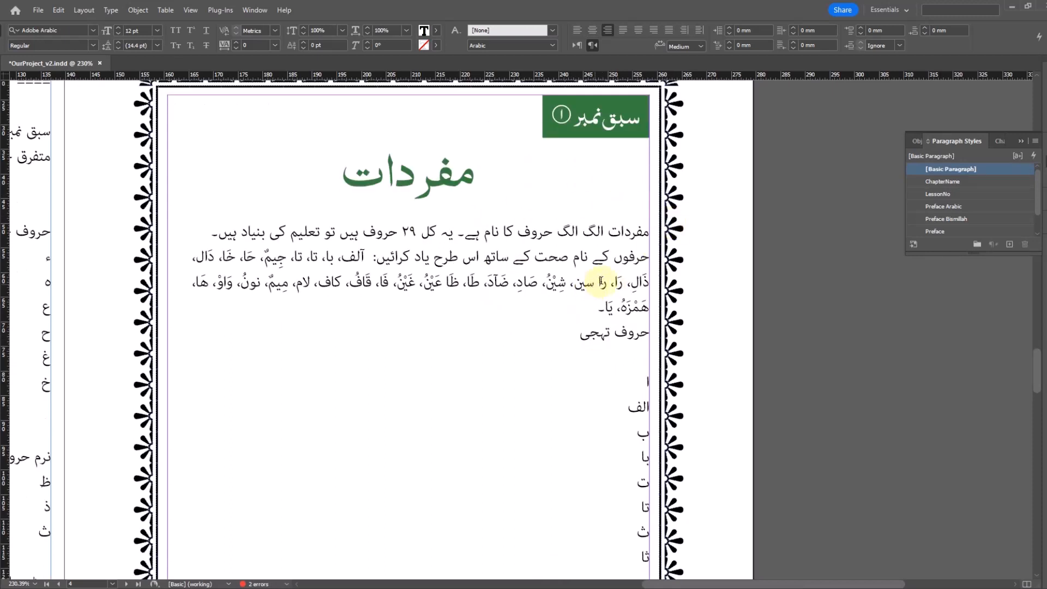
drag(574, 310, 671, 224)
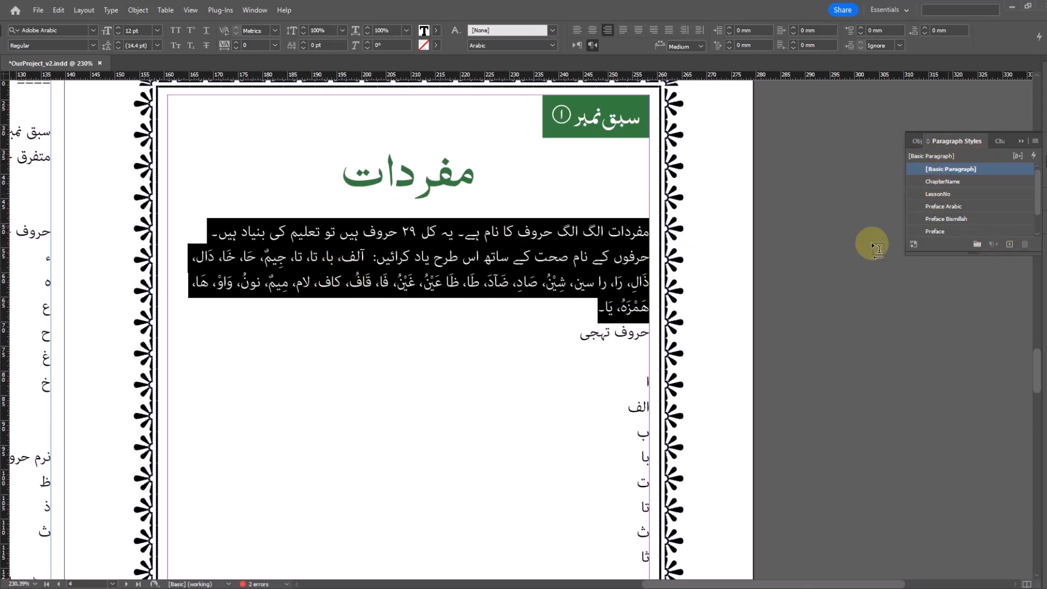
click(94, 31)
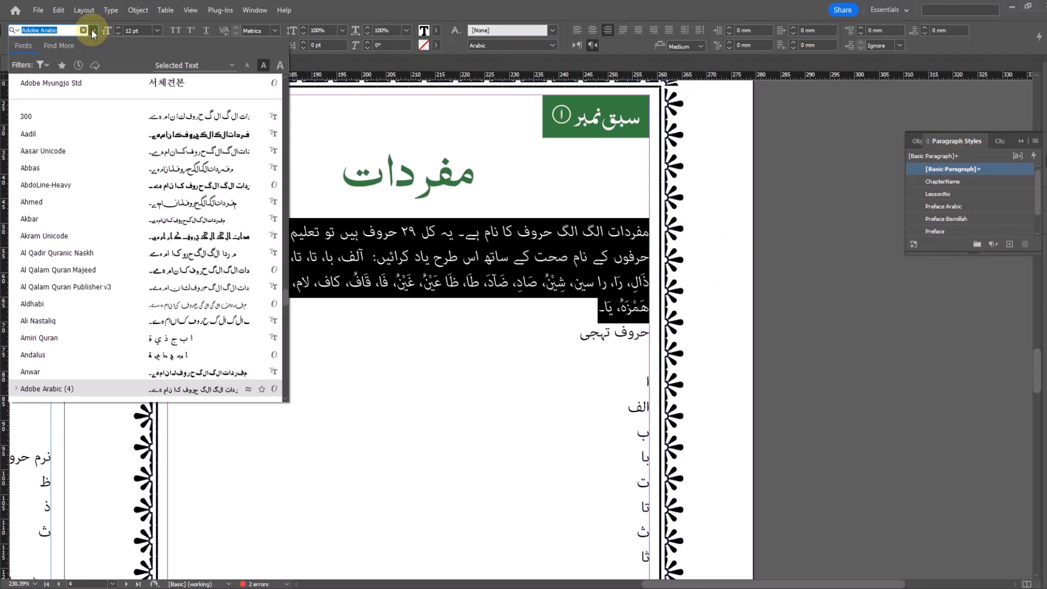
text(jameel)
click(124, 87)
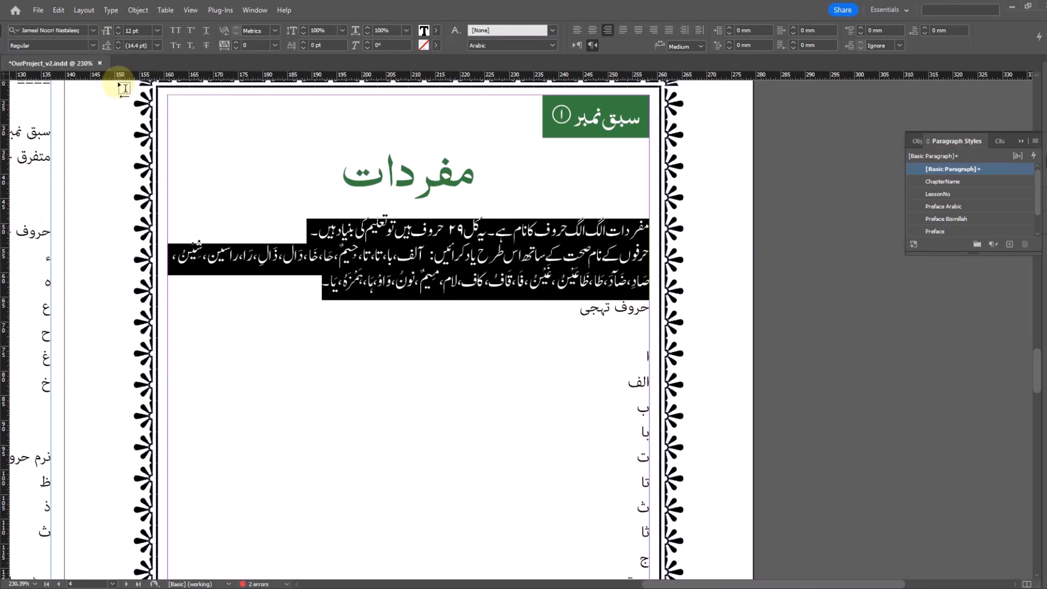
Step: Set the instruction paragraphs to 14 pt text with 22 pt leading
click(136, 30)
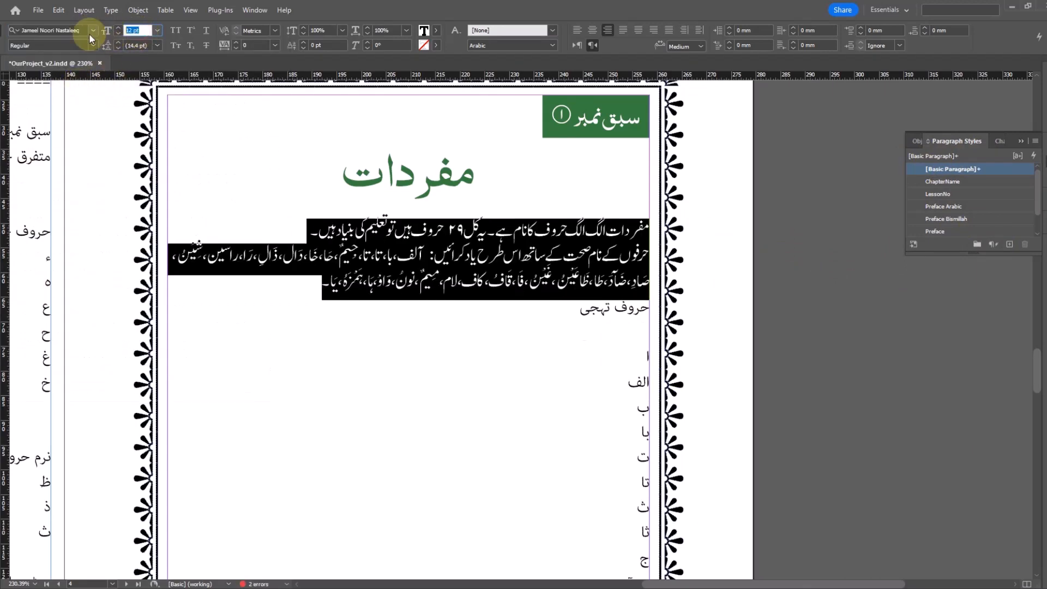
text(14)
key(Tab)
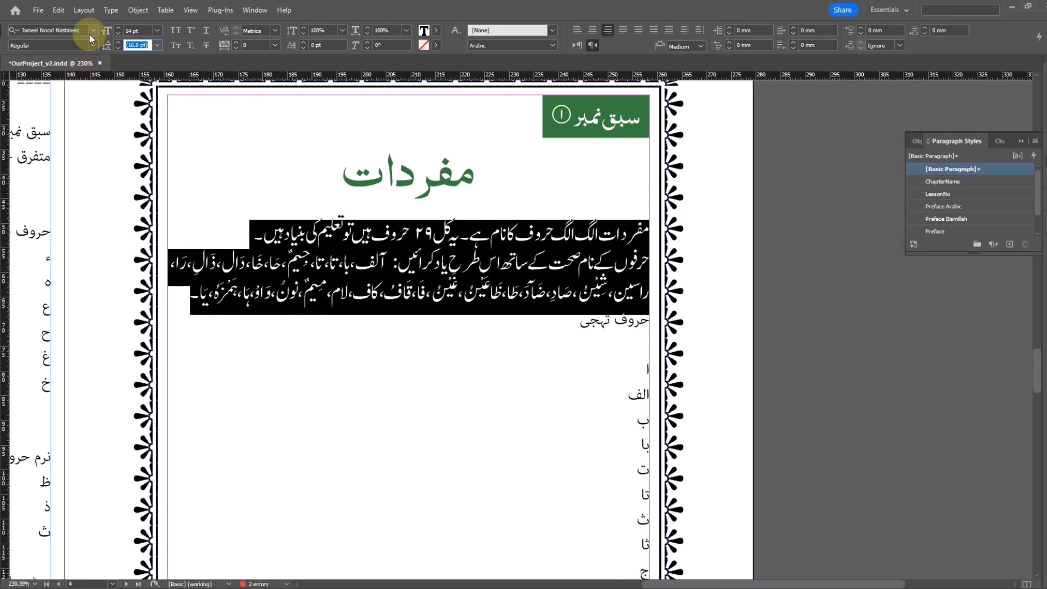
click(158, 46)
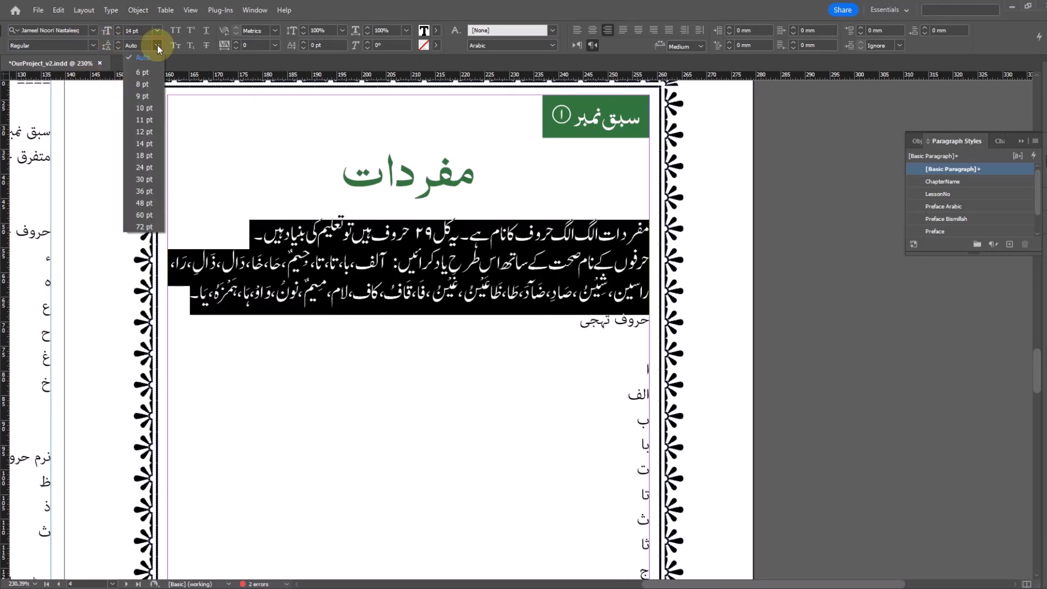
click(151, 156)
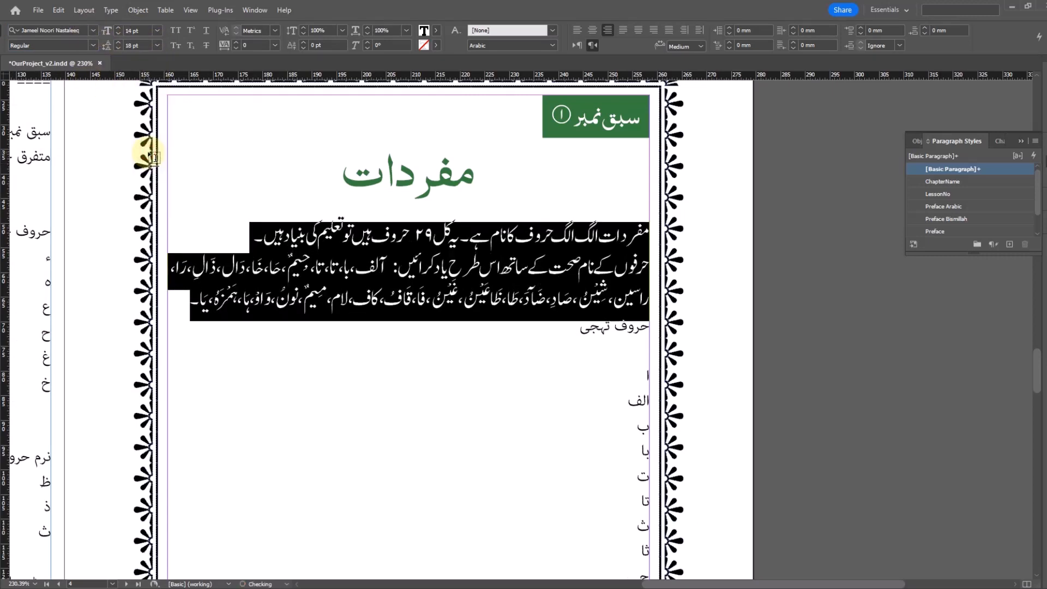
drag(146, 45, 112, 47)
text(22)
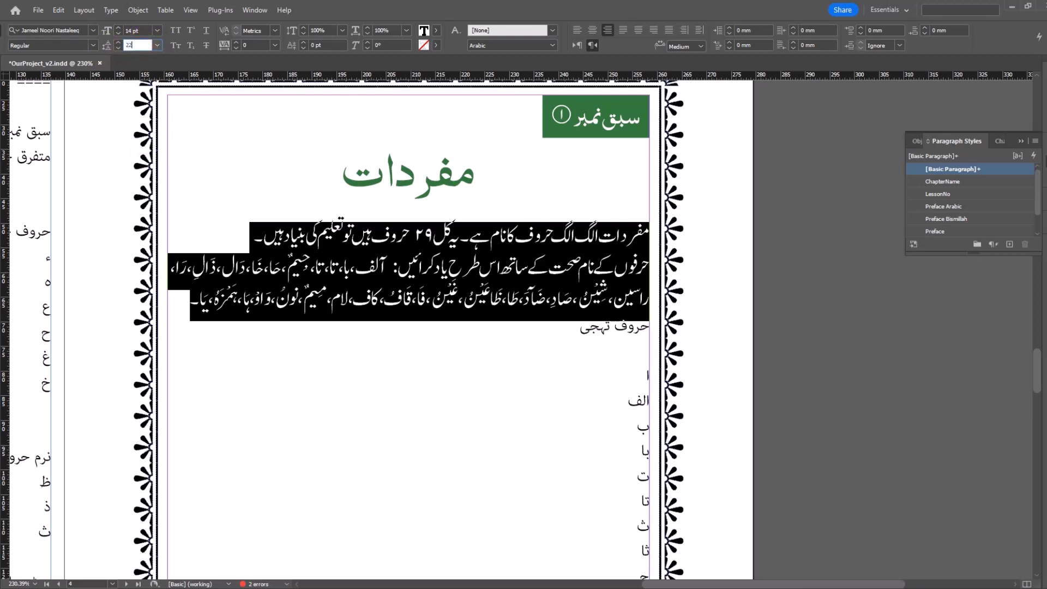
key(Return)
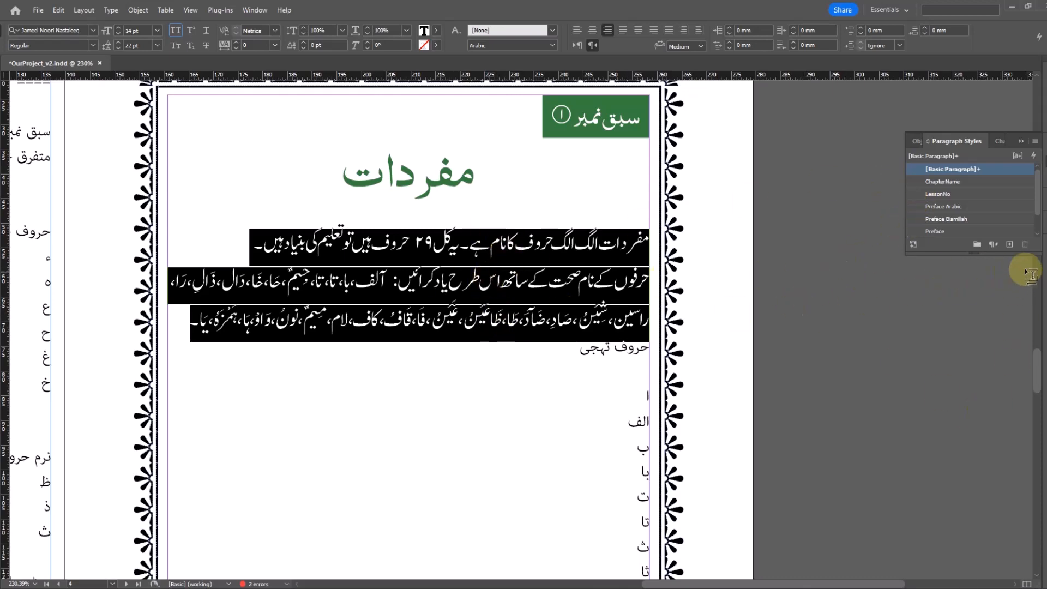
Step: Create a paragraph style named instructions from the selected instruction paragraphs and apply it to them
alt+click(1009, 245)
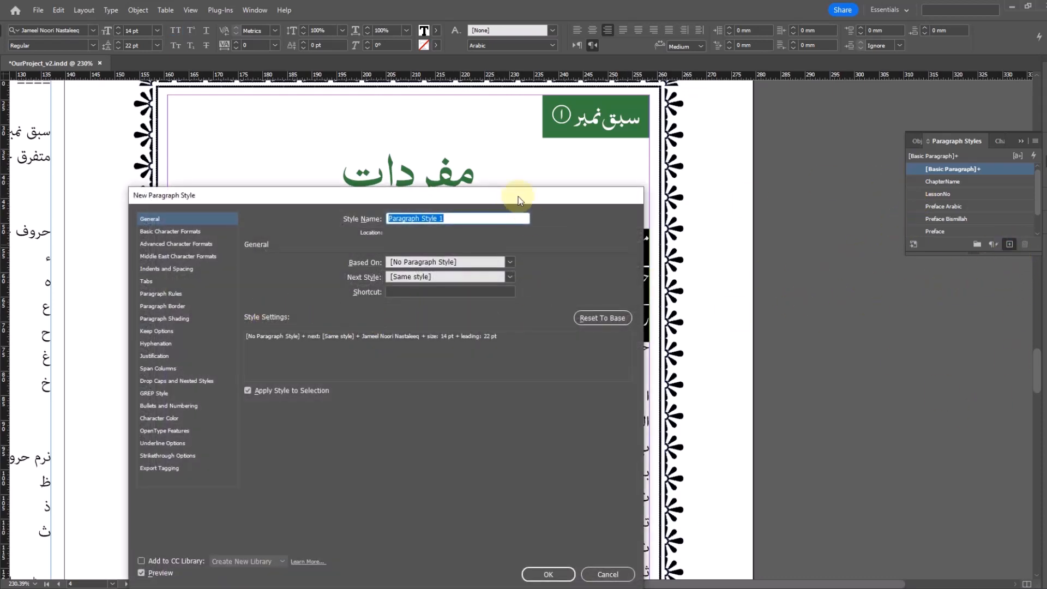
drag(518, 196, 482, 162)
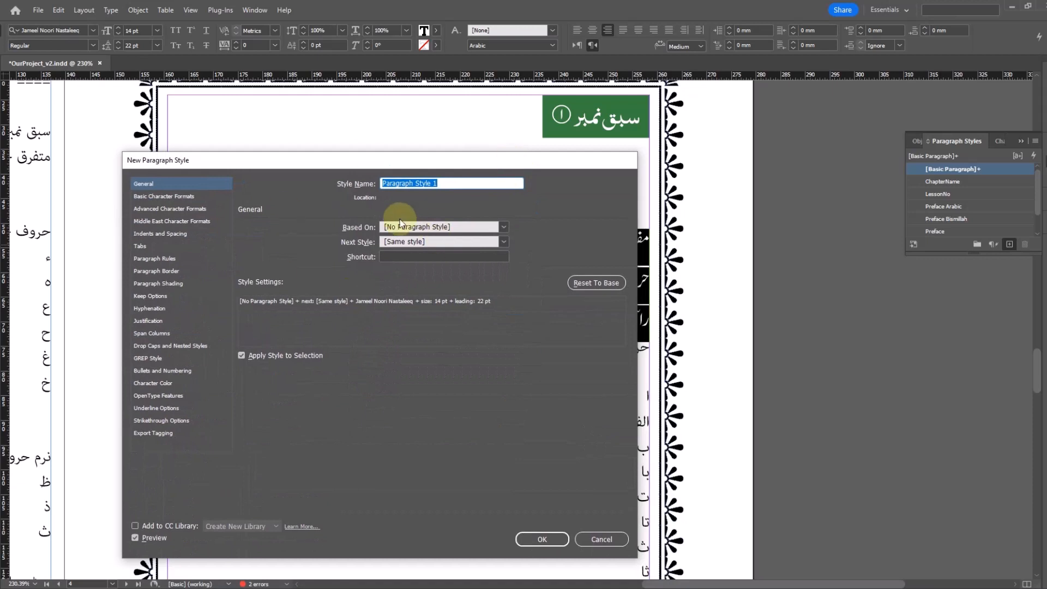
text(IO)
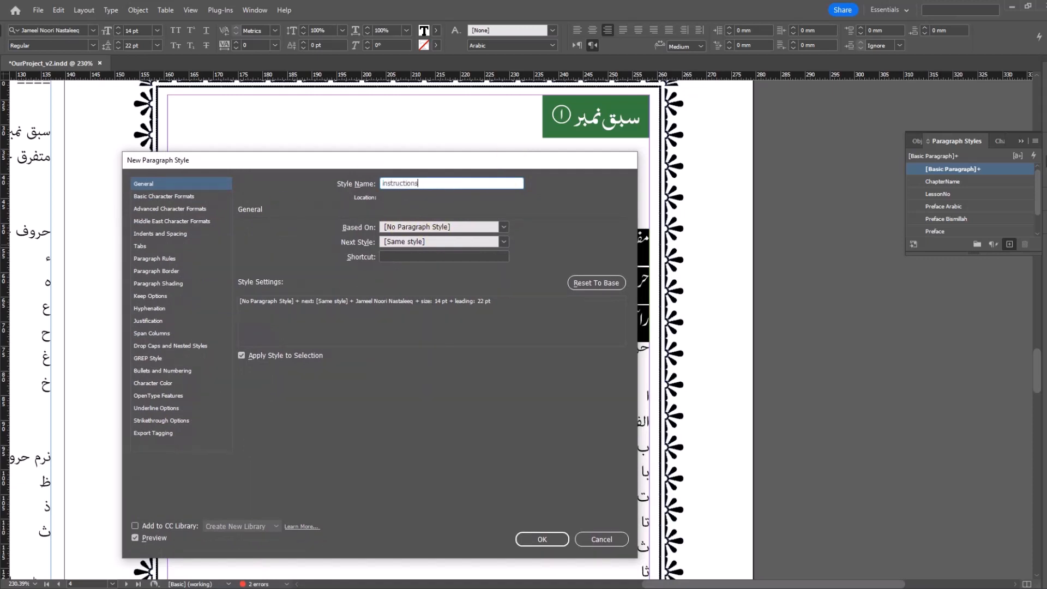
click(542, 539)
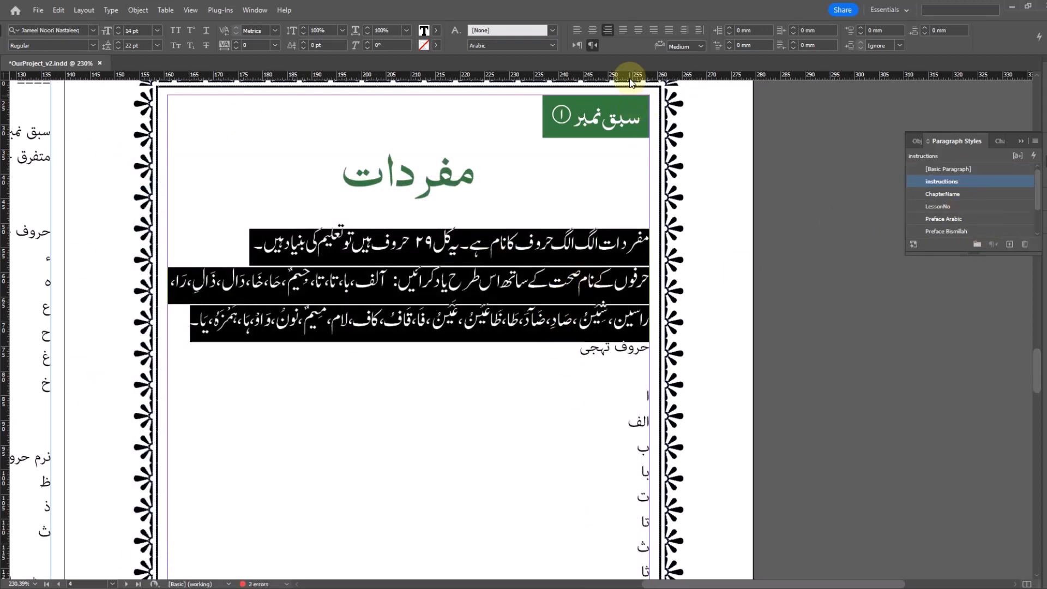
Step: Justify the instruction paragraphs and redefine the instructions paragraph style to match
click(654, 32)
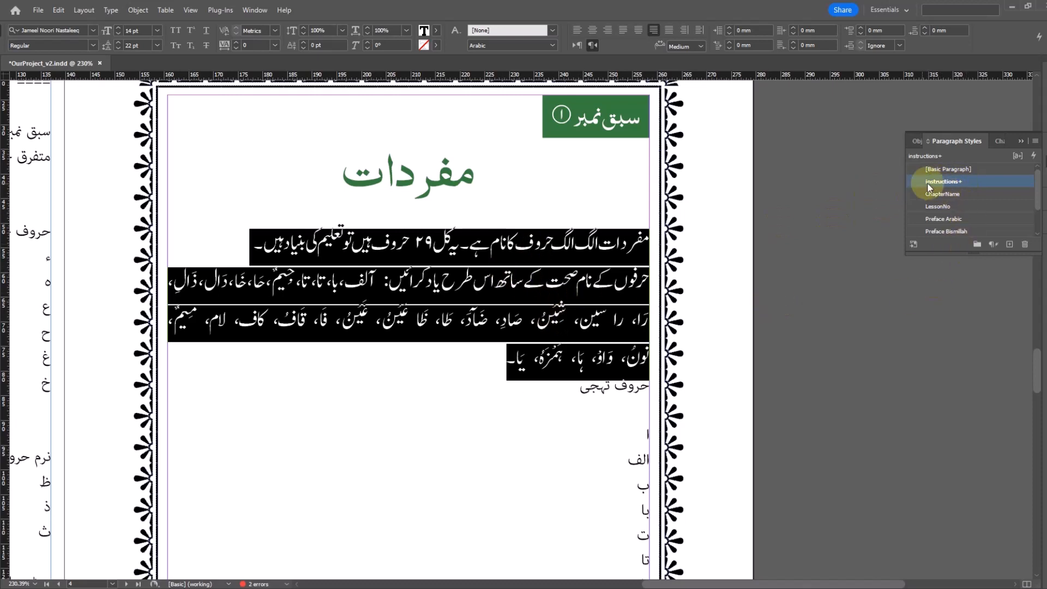
right_click(933, 181)
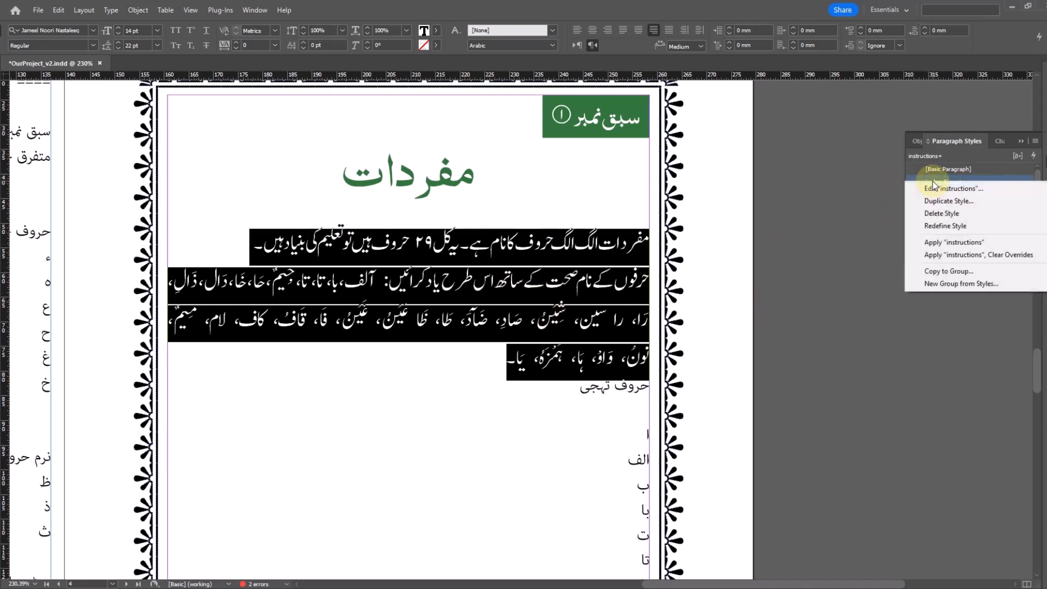
click(948, 226)
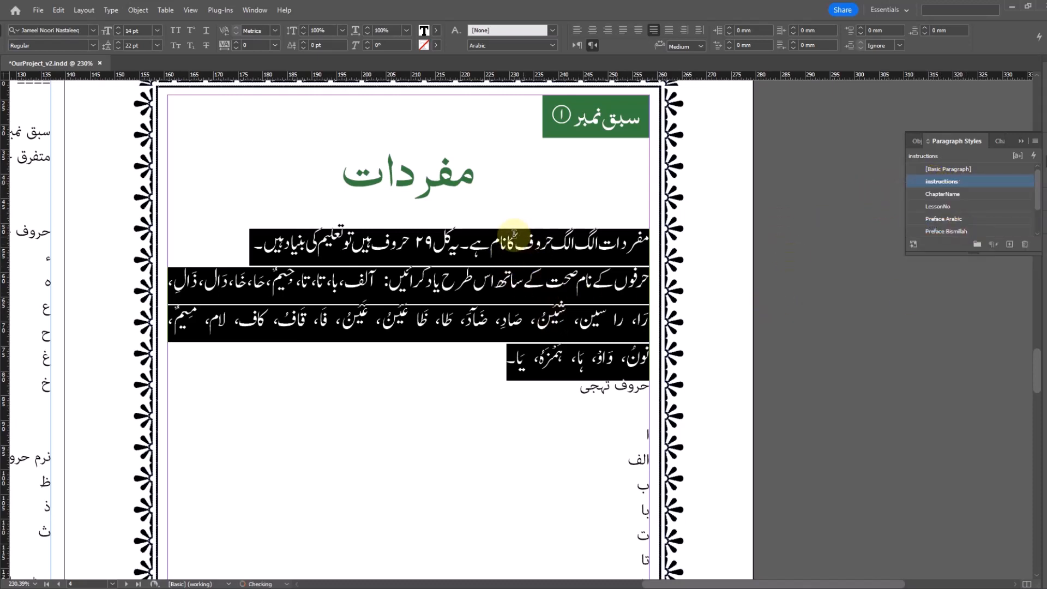
click(470, 369)
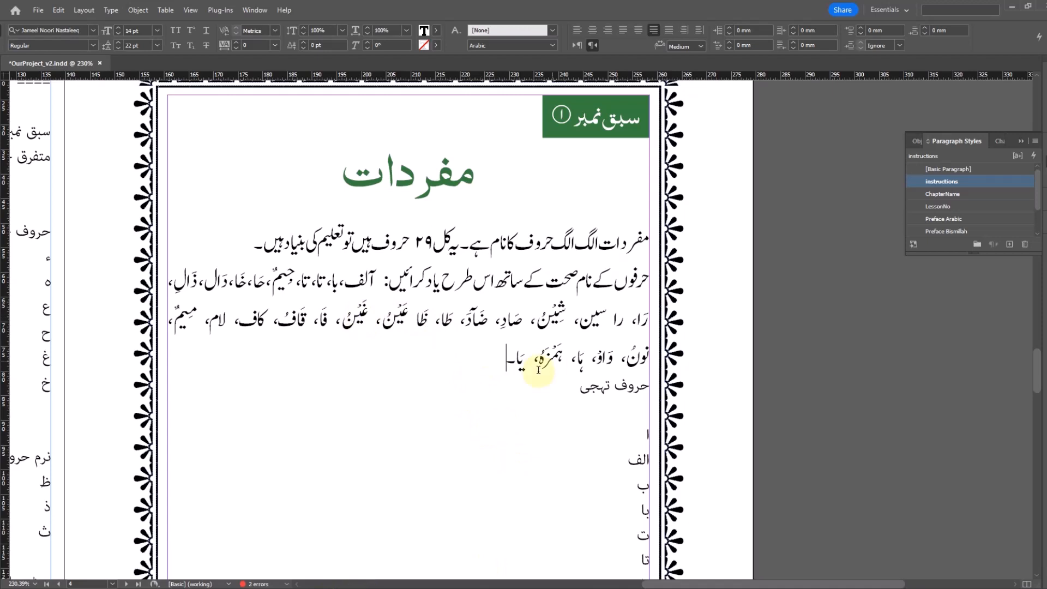
Step: Create a character style named Arabic that uses the 1 MUHAMMADI QURANIC font in Regular
drag(499, 358, 372, 282)
click(342, 325)
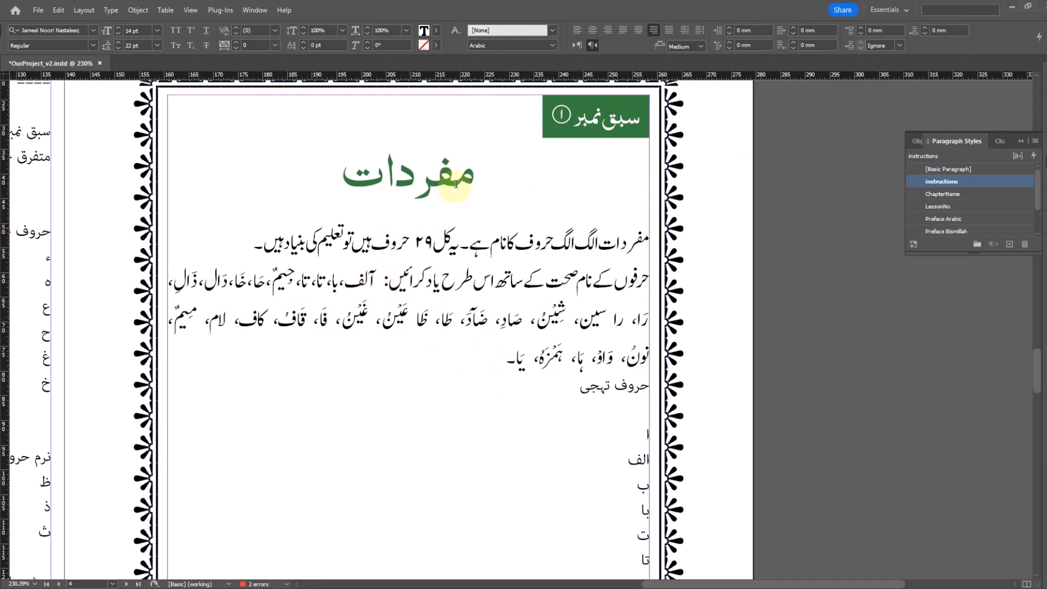
double_click(572, 120)
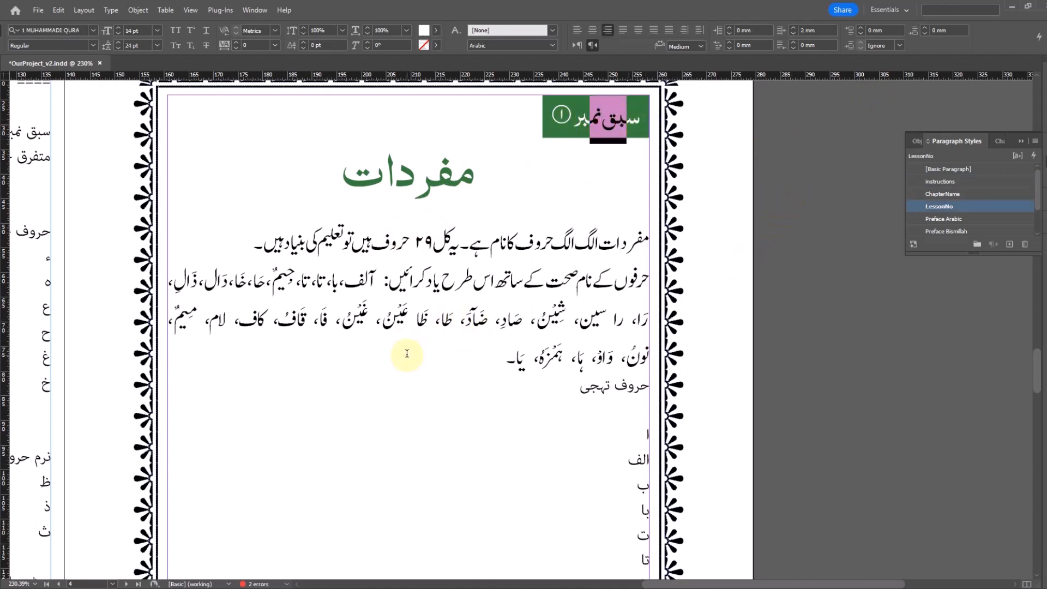
click(999, 141)
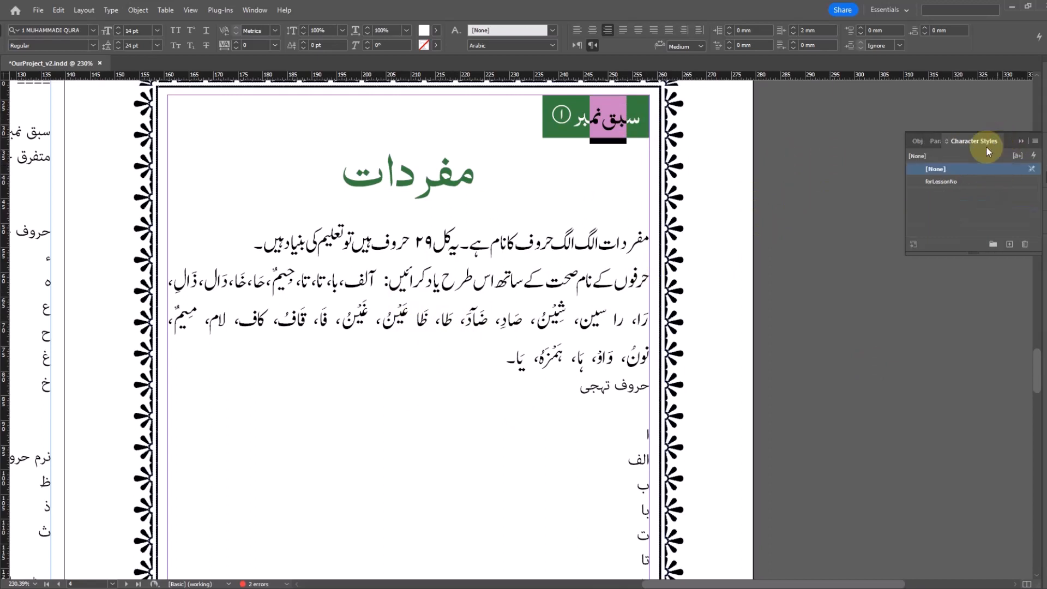
alt+click(1009, 244)
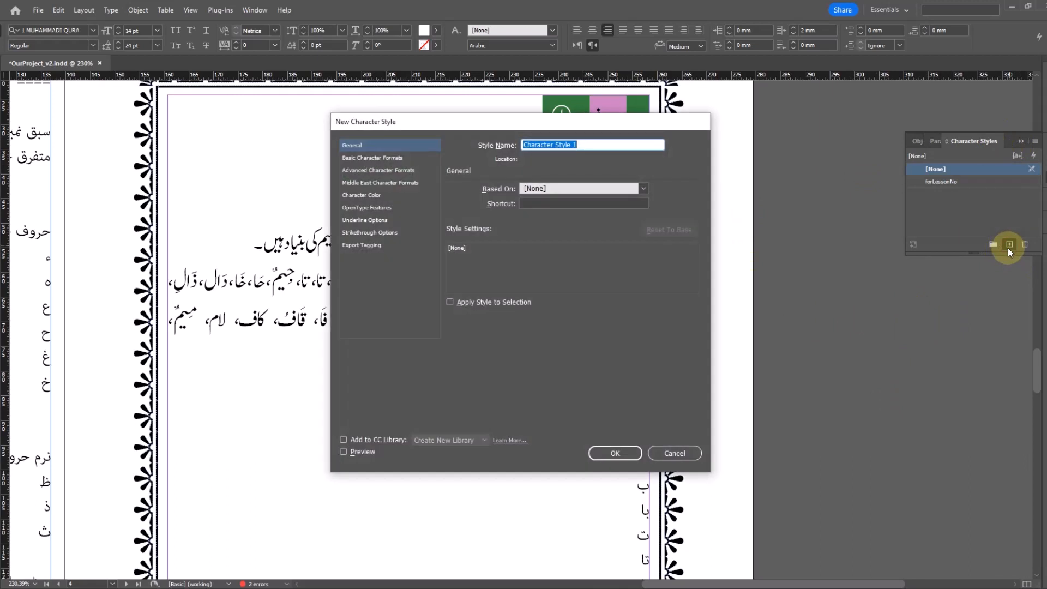
text(Arabic)
click(364, 157)
click(543, 195)
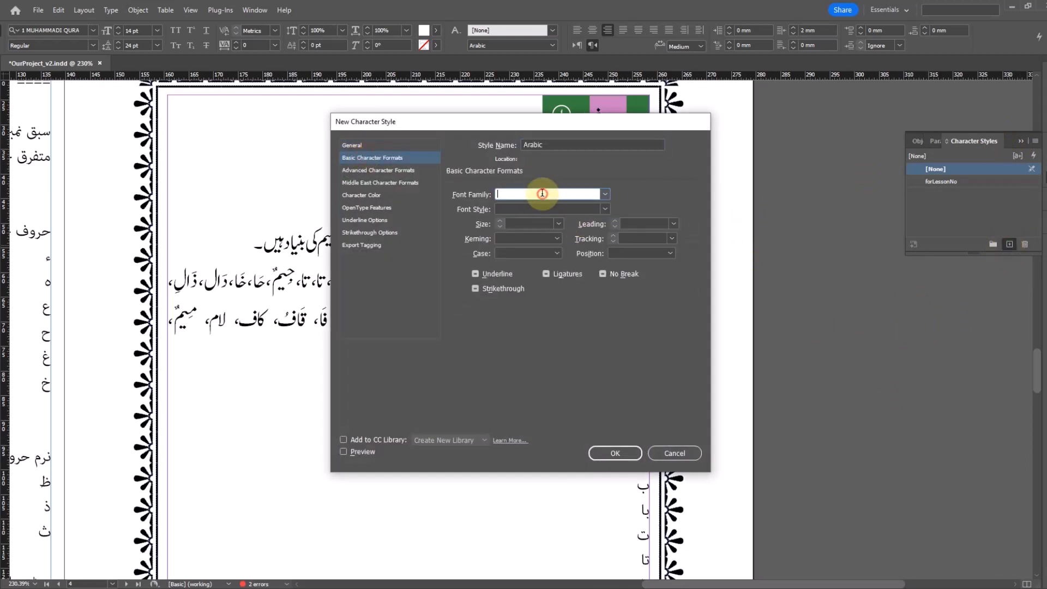
text(1 MUHAMMADI QURANIC)
key(Tab)
click(610, 454)
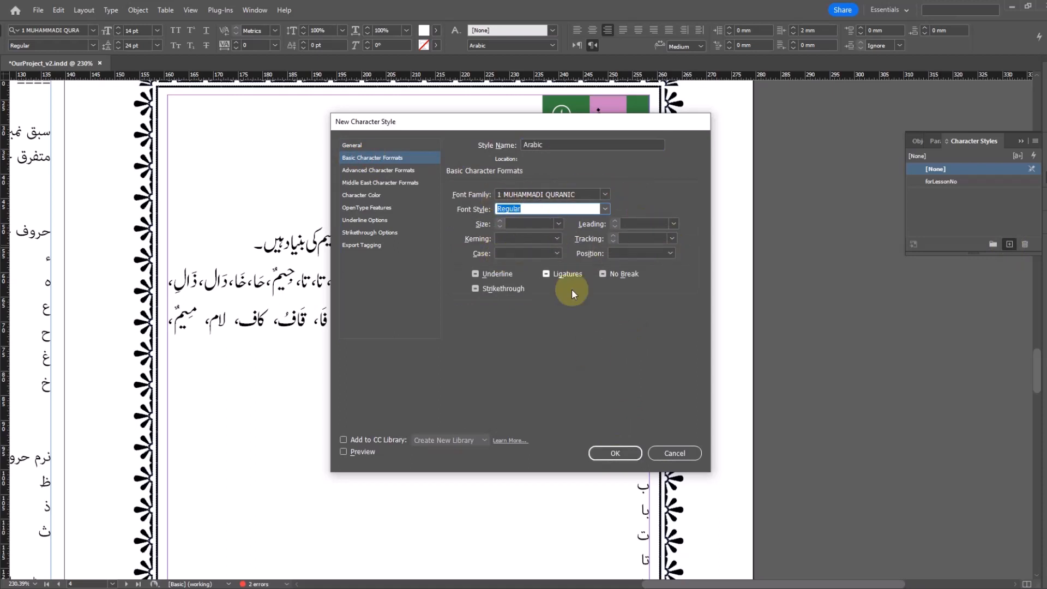
click(616, 457)
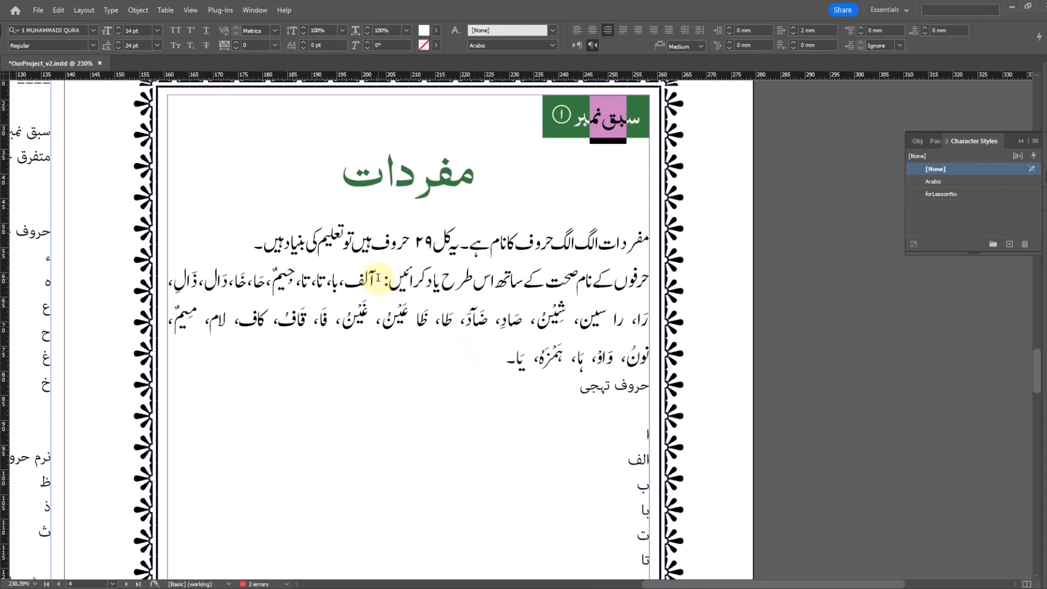
Step: Apply the Arabic character style to the letter names in the second instruction paragraph and set that style's character color to the green swatch
drag(377, 278, 506, 363)
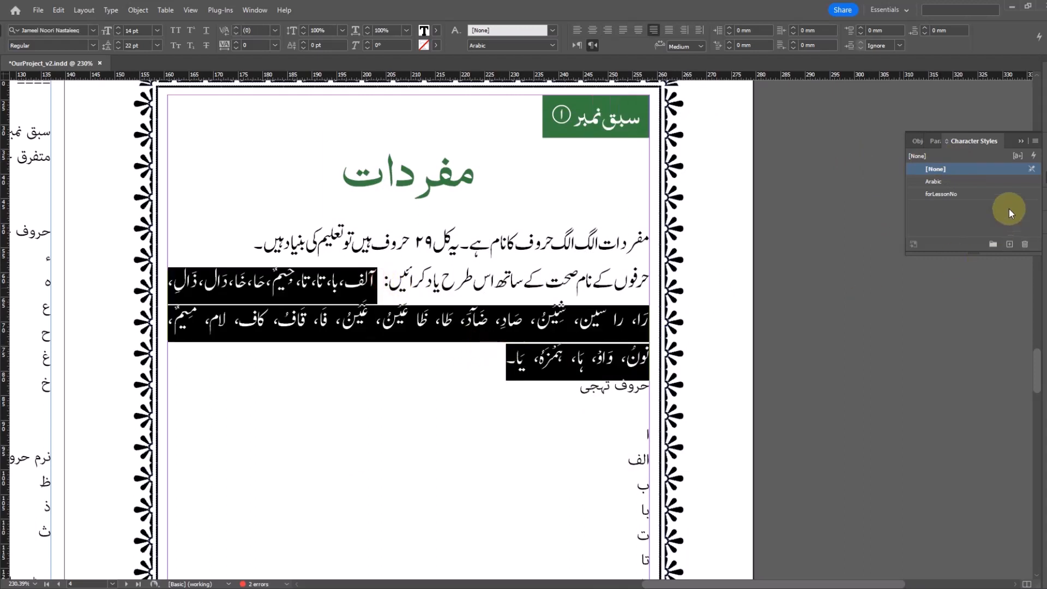
click(937, 183)
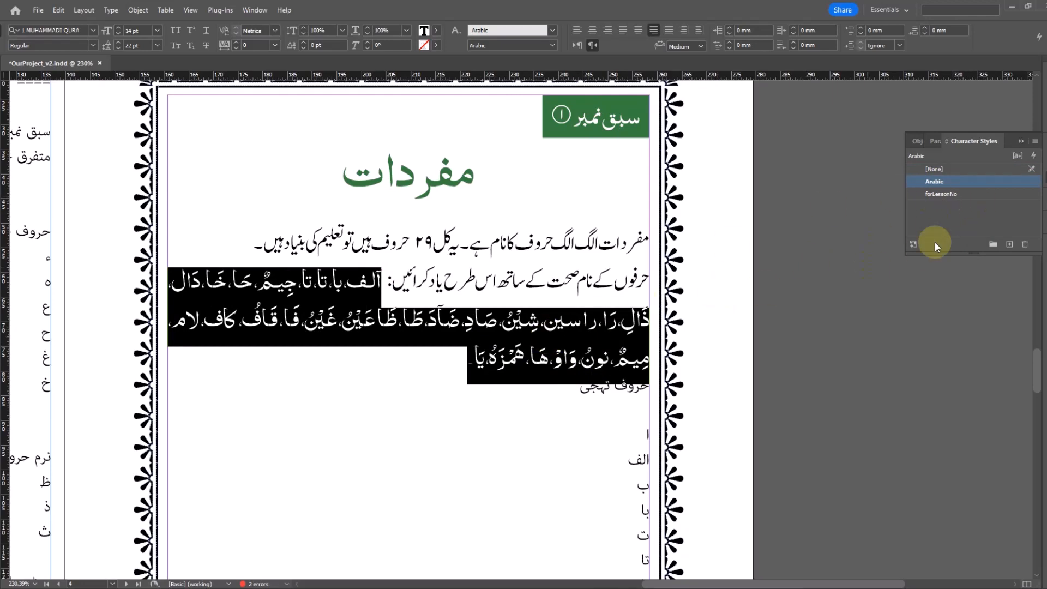
right_click(929, 182)
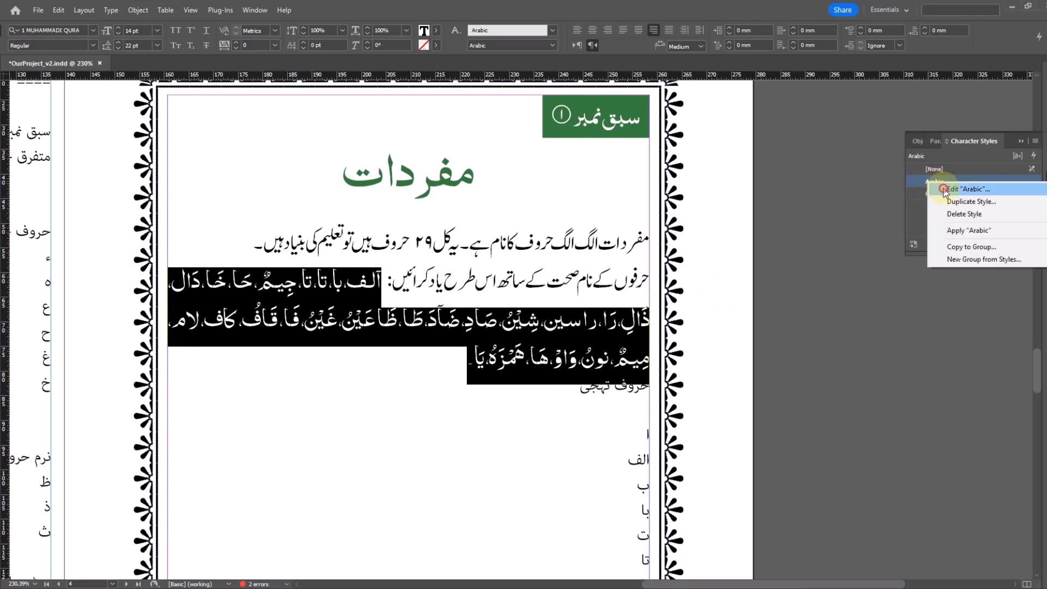
click(939, 189)
click(365, 196)
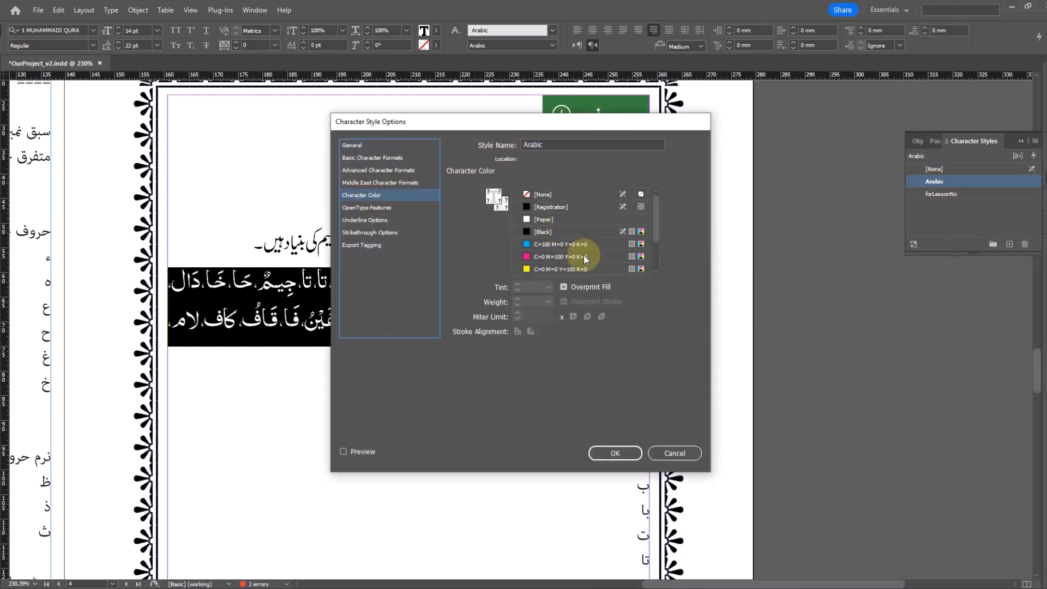
click(541, 268)
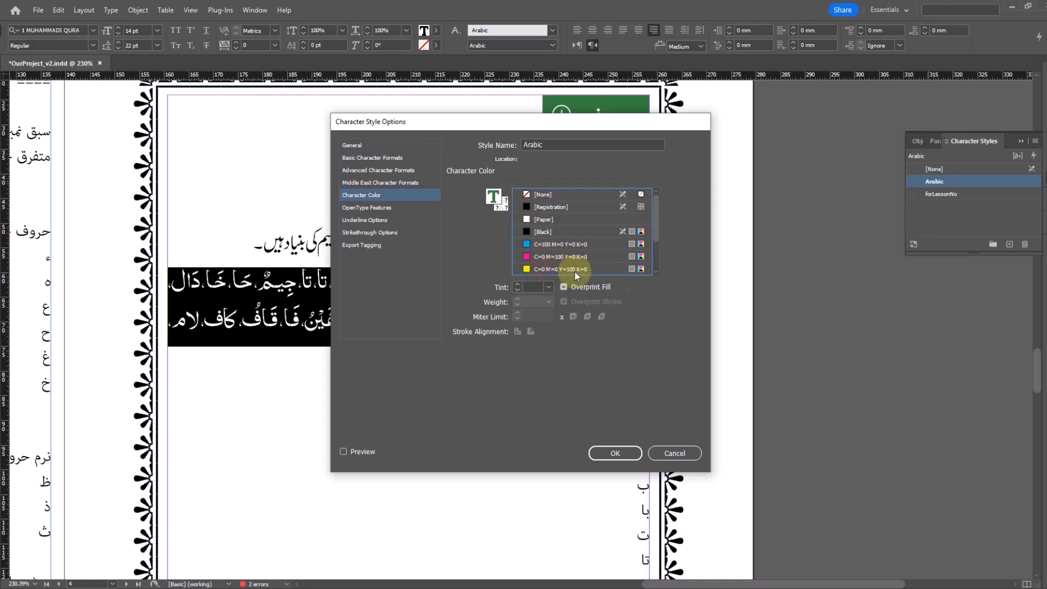
click(614, 457)
click(468, 286)
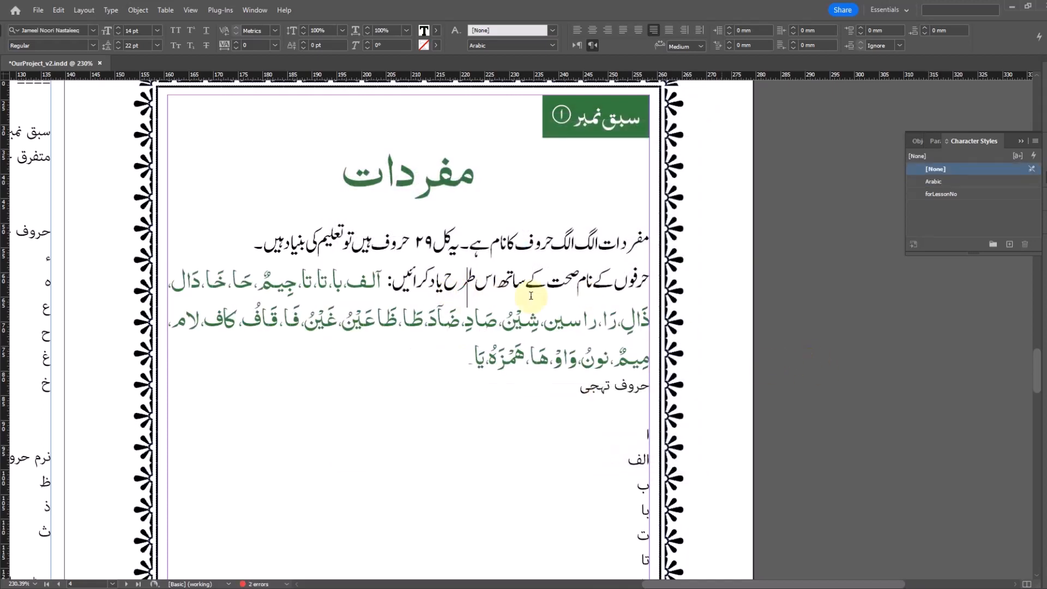
click(1, 76)
click(839, 381)
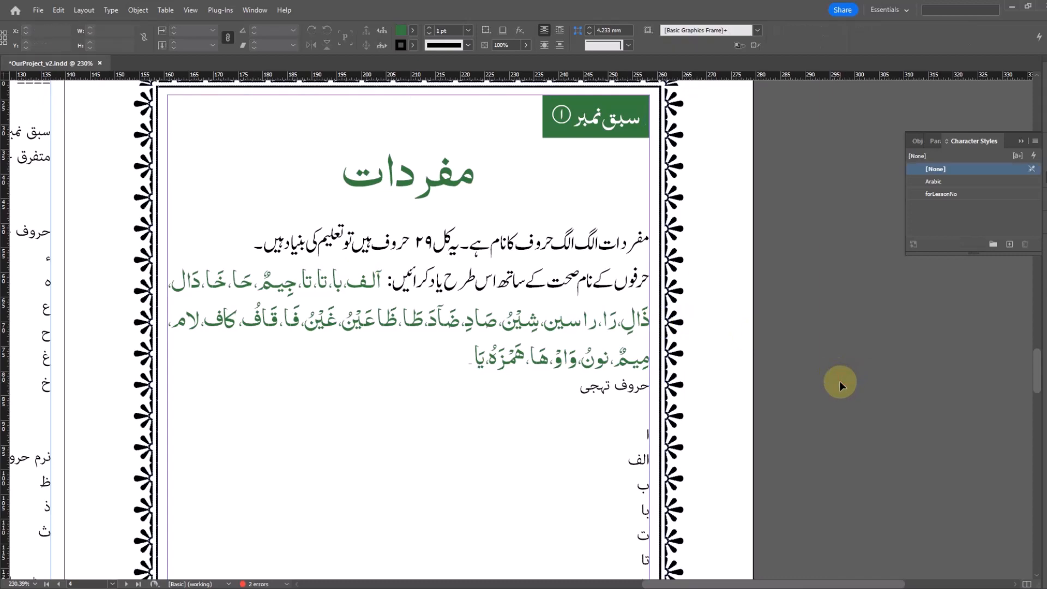
Step: Compare with the lesson page in the reference PDF in Acrobat, and insert a bullet character at the start of both instruction paragraphs
ctrl+alt+click(691, 335)
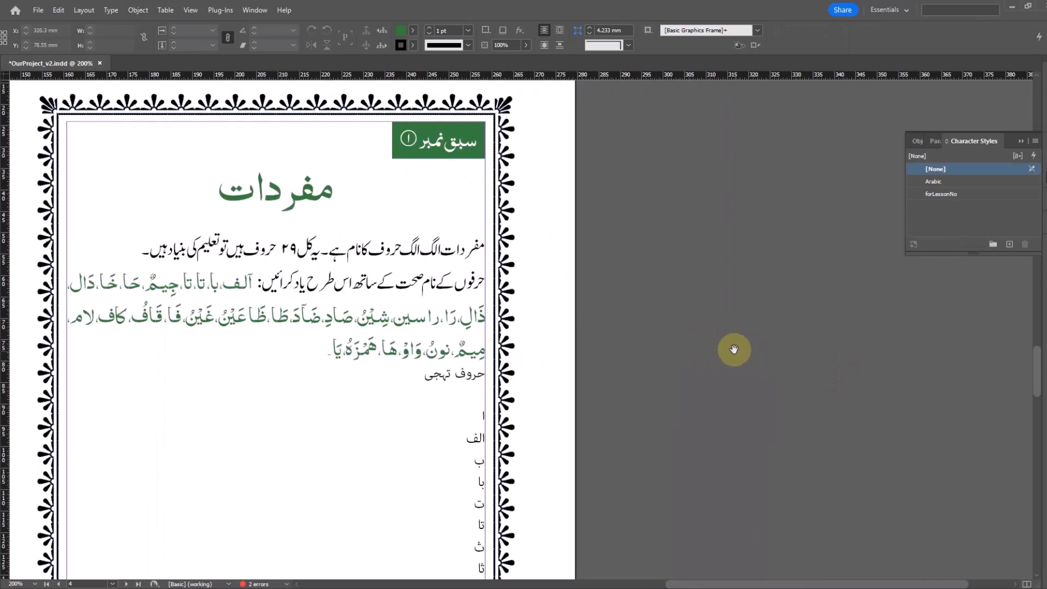
drag(734, 349, 778, 346)
double_click(513, 262)
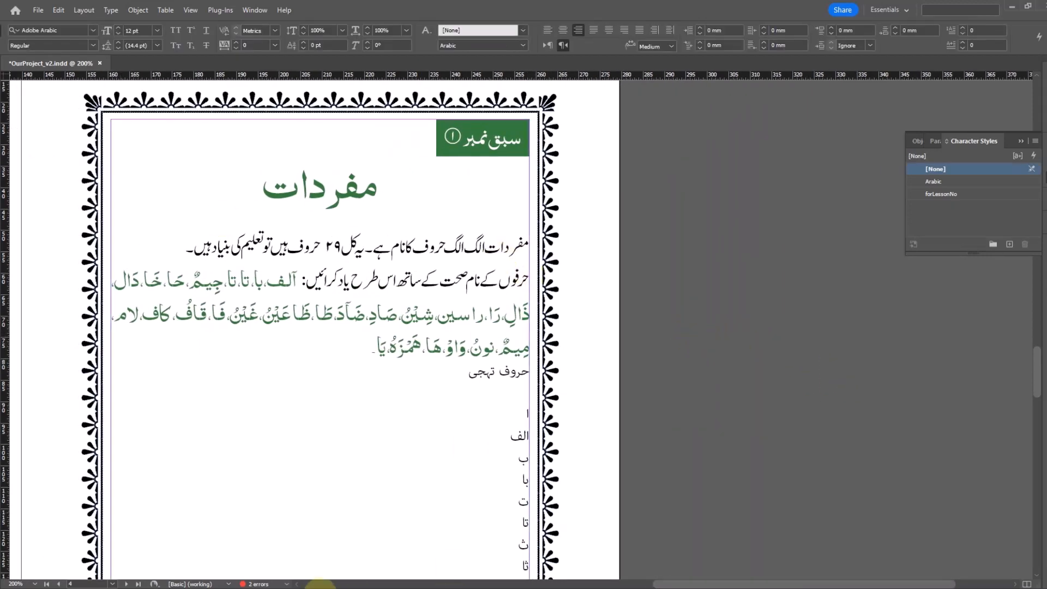
click(321, 588)
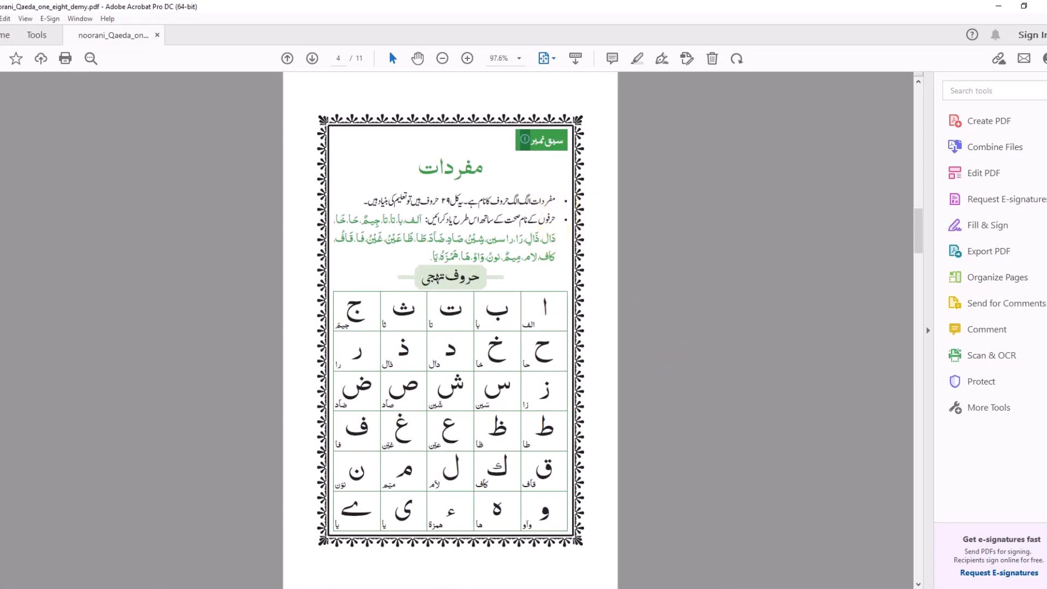
key(alt+Tab)
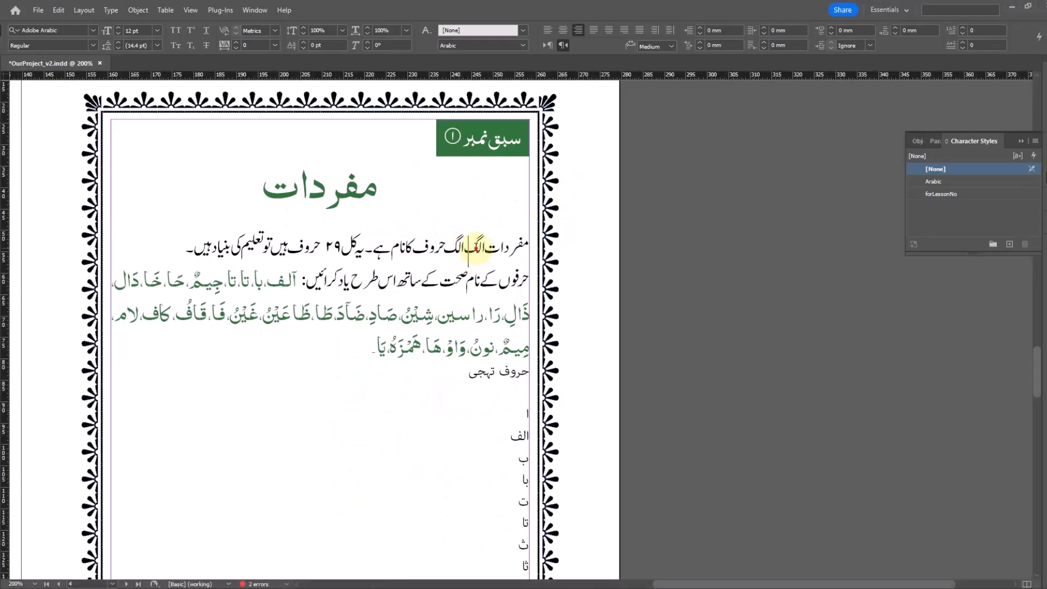
click(476, 248)
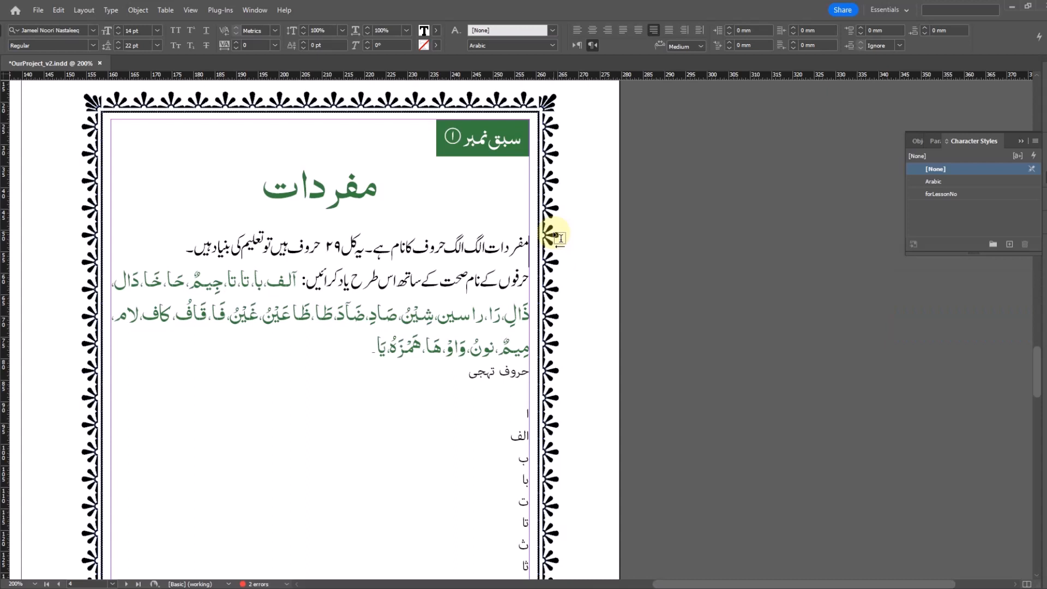
key(alt+8)
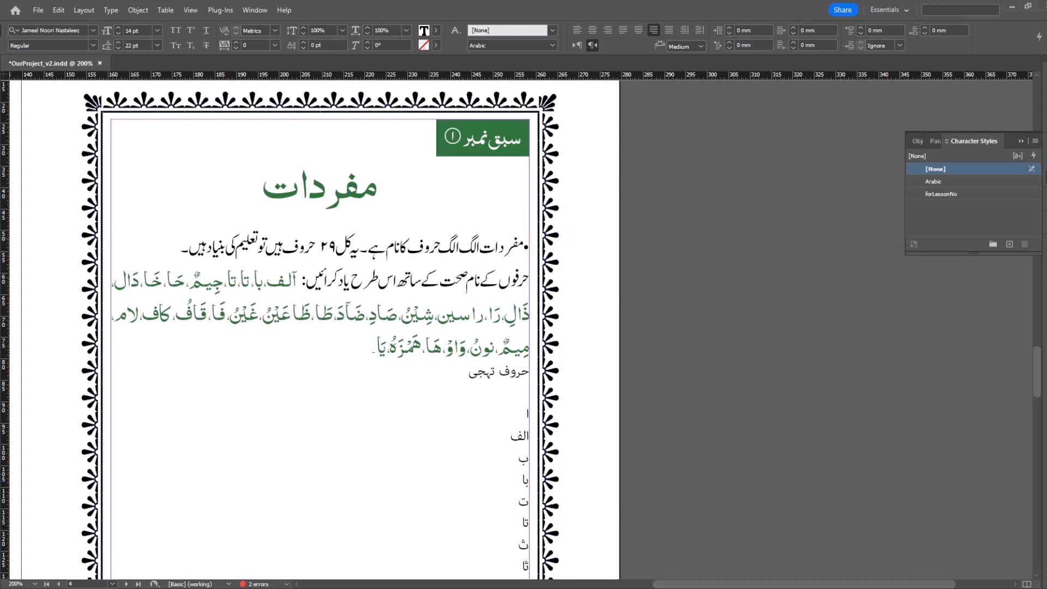
key(alt+8)
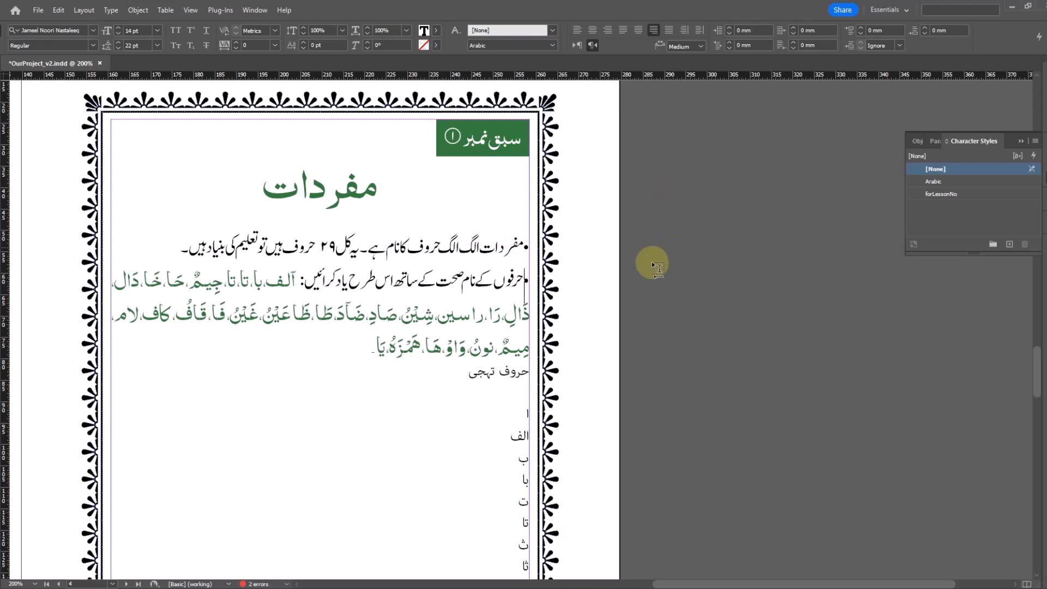
click(1, 73)
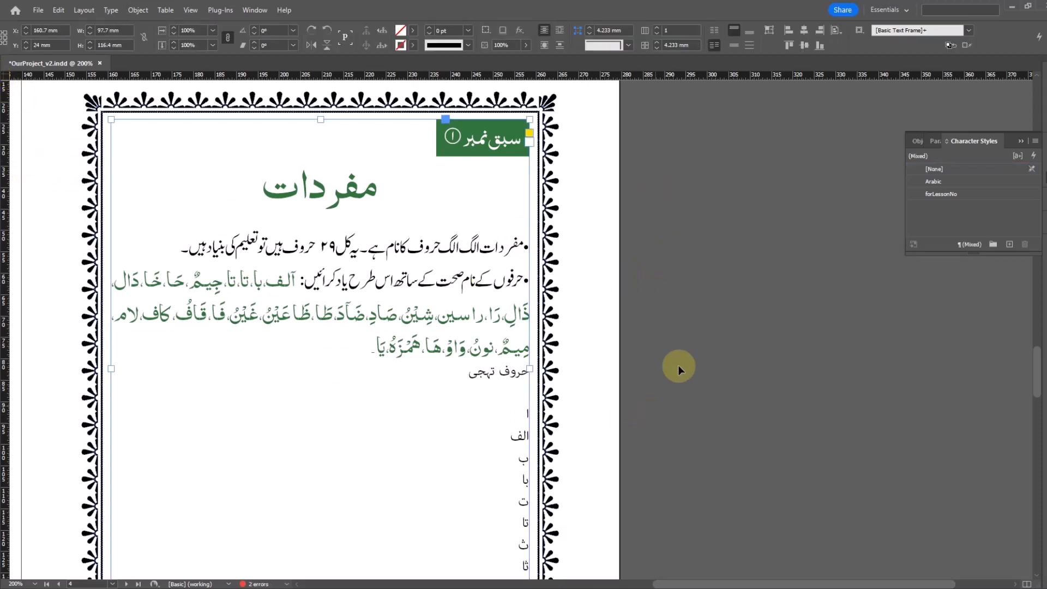
click(695, 351)
Step: Insert a Figure Space between the bullet and the text of the first instruction paragraph
key(z)
drag(663, 197, 108, 436)
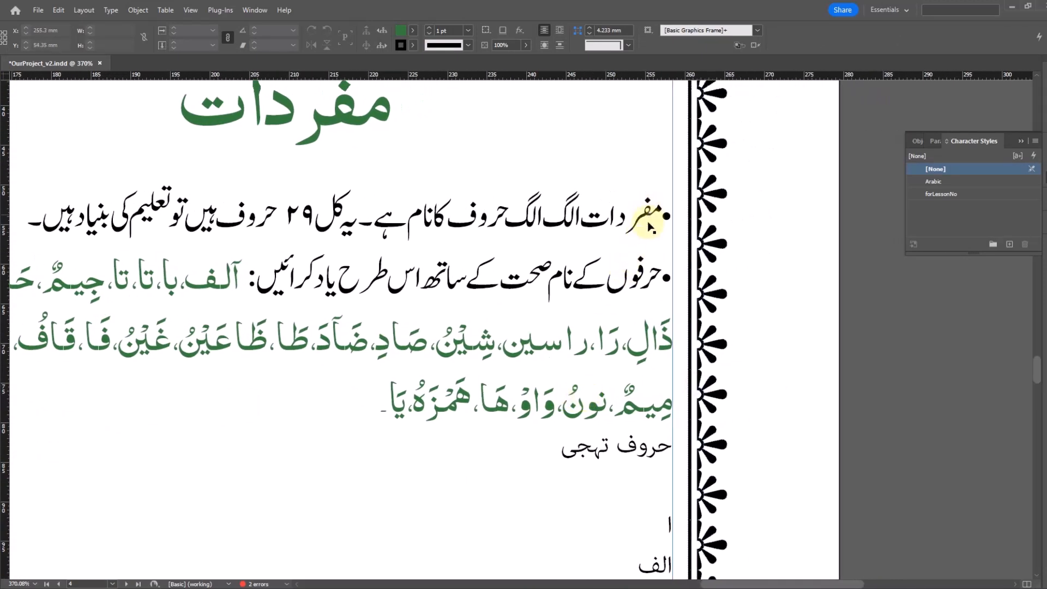
key(t)
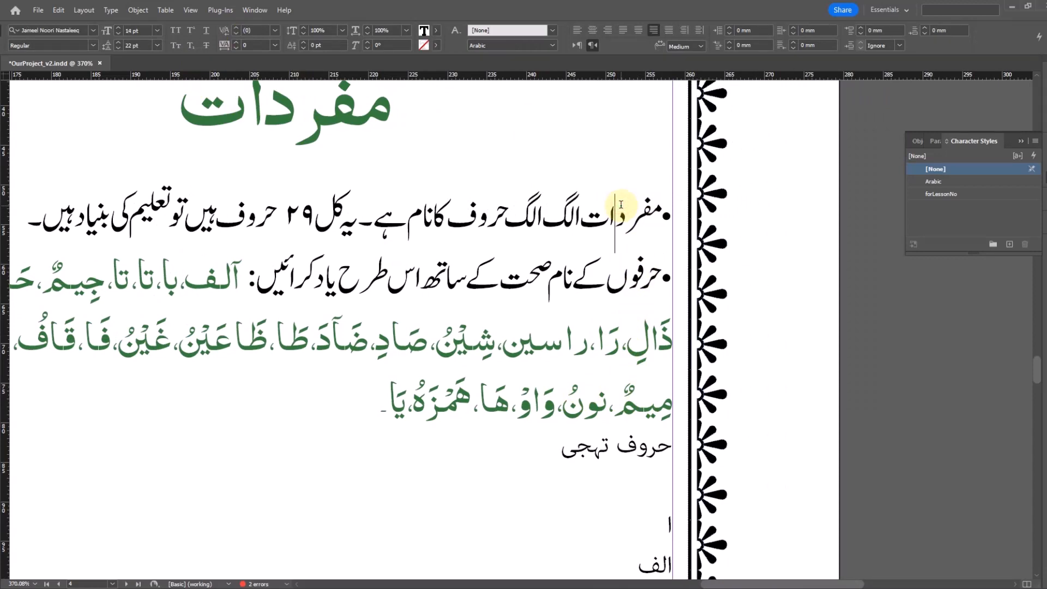
key(Home)
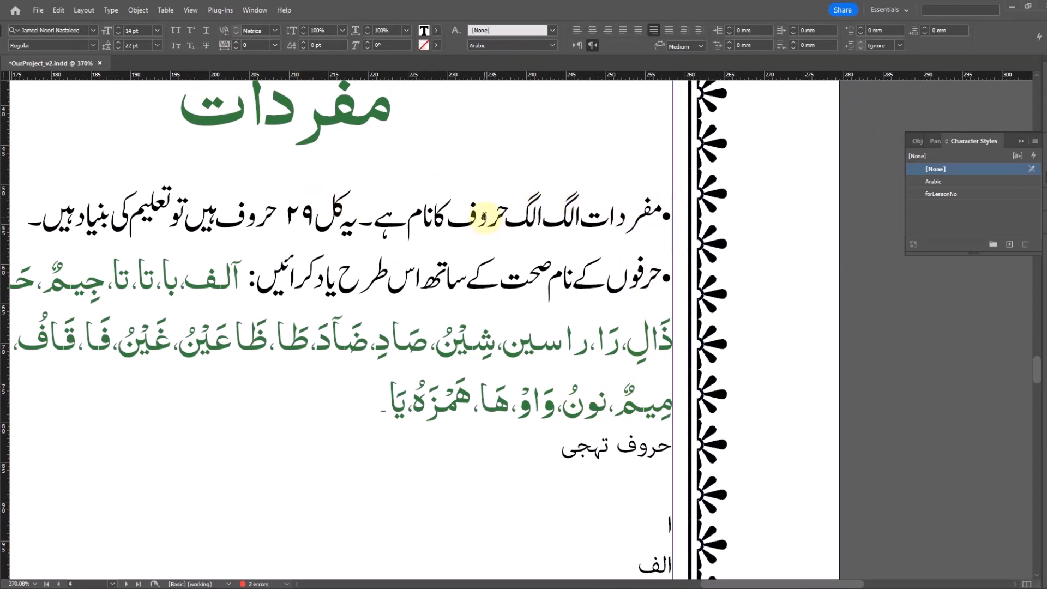
click(337, 207)
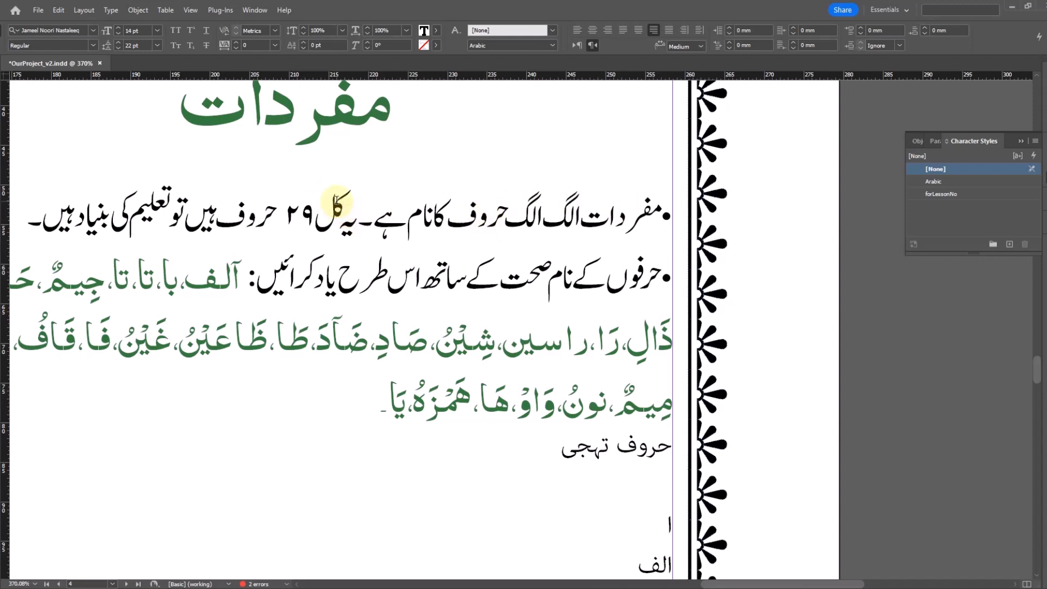
key(Home)
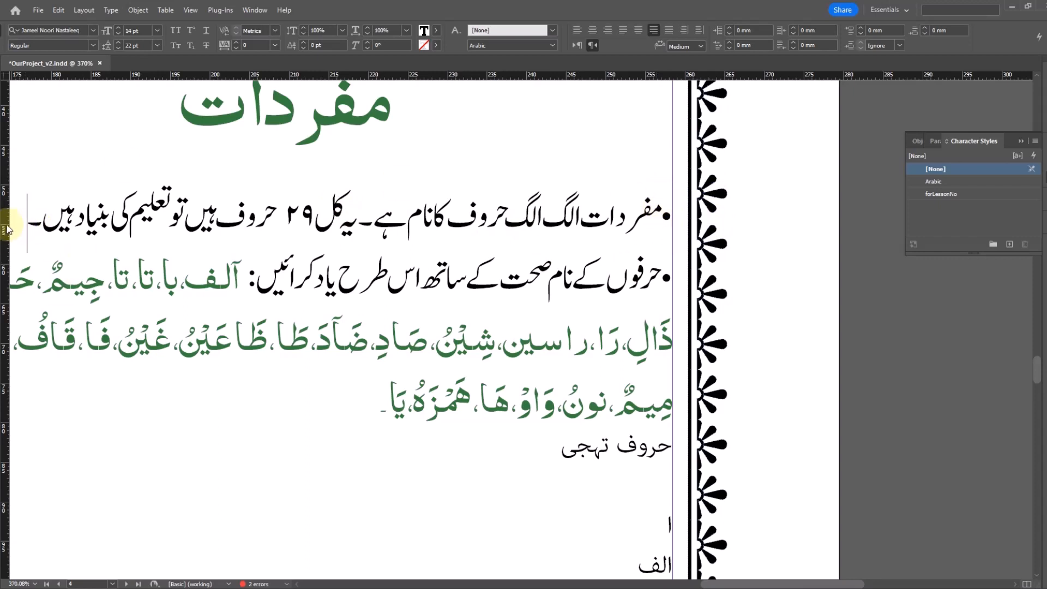
key(Home)
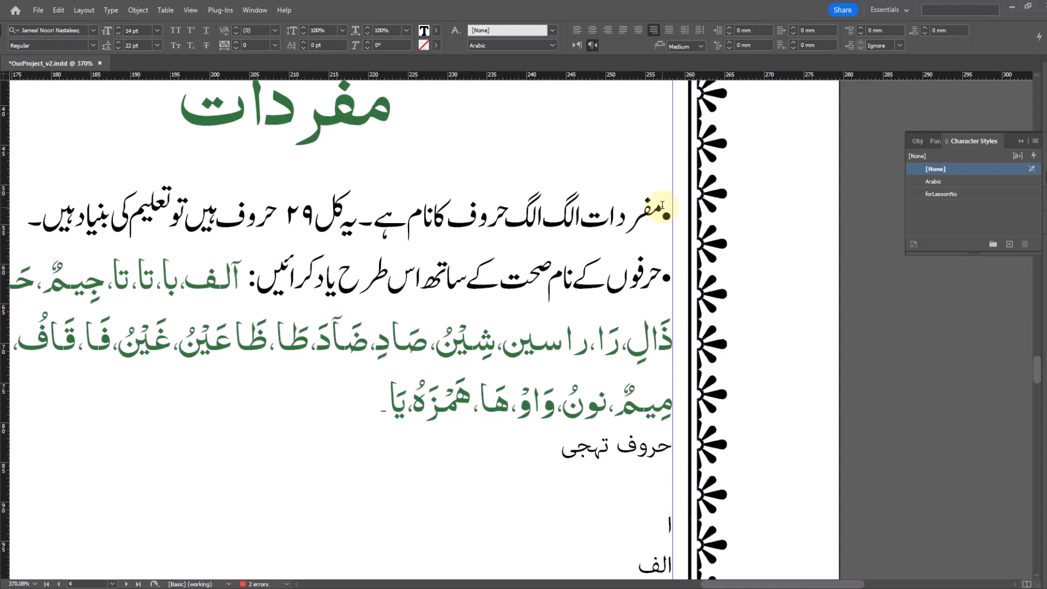
click(662, 212)
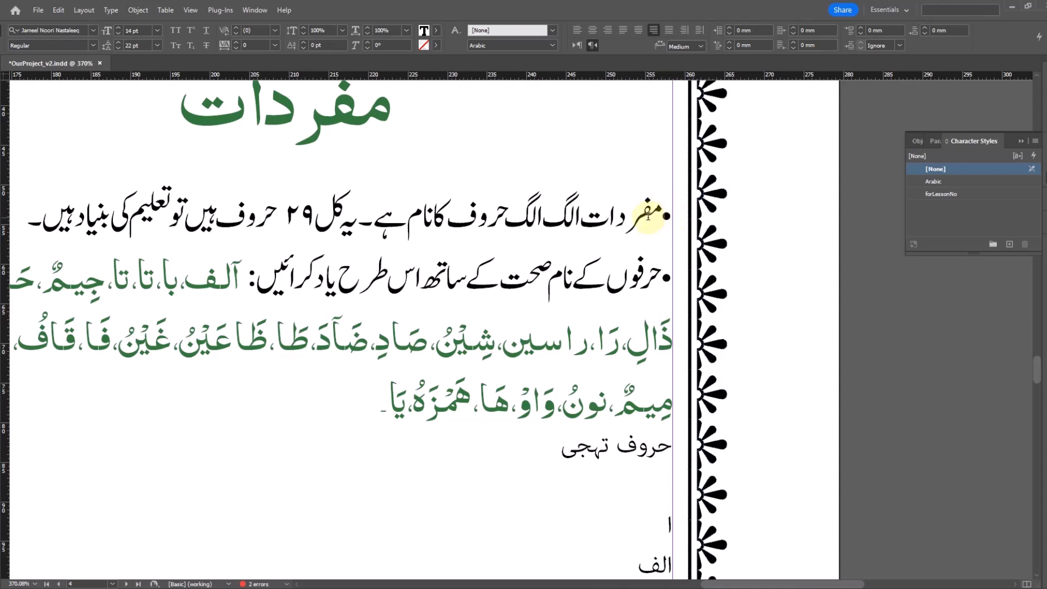
click(111, 10)
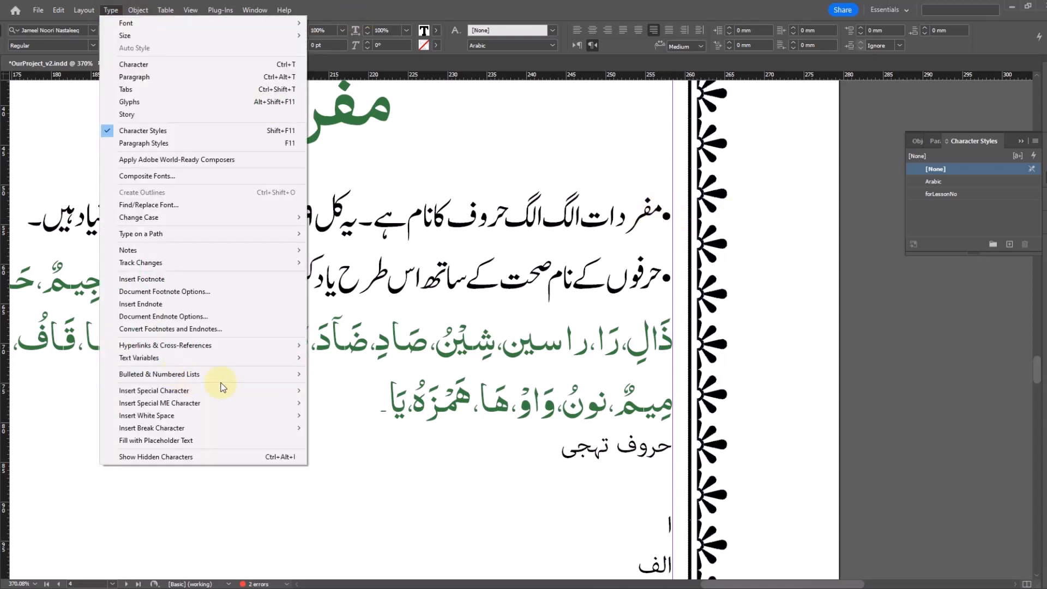
mouse_move(187, 394)
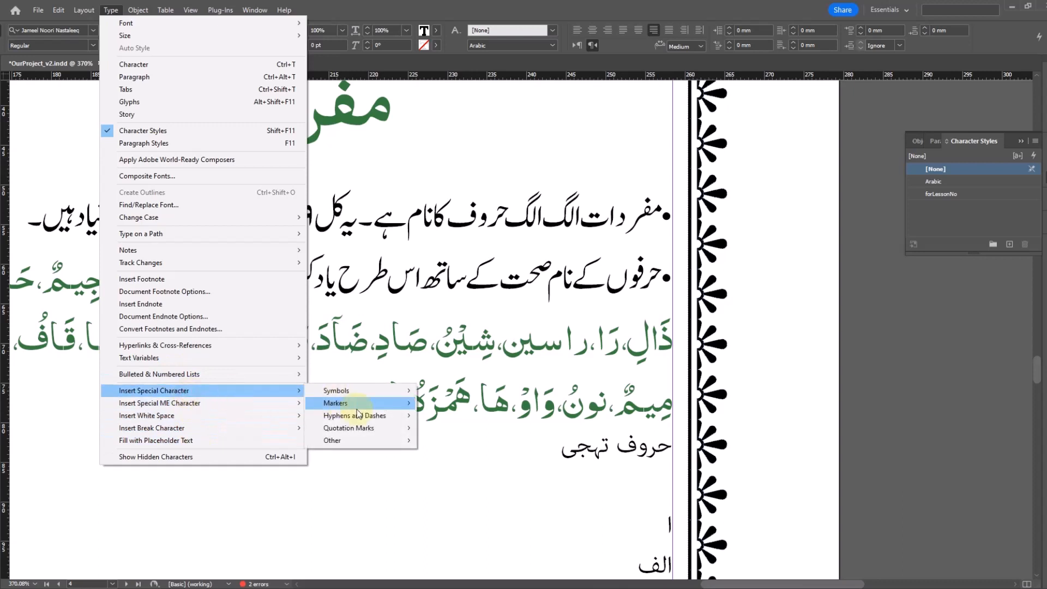
mouse_move(368, 444)
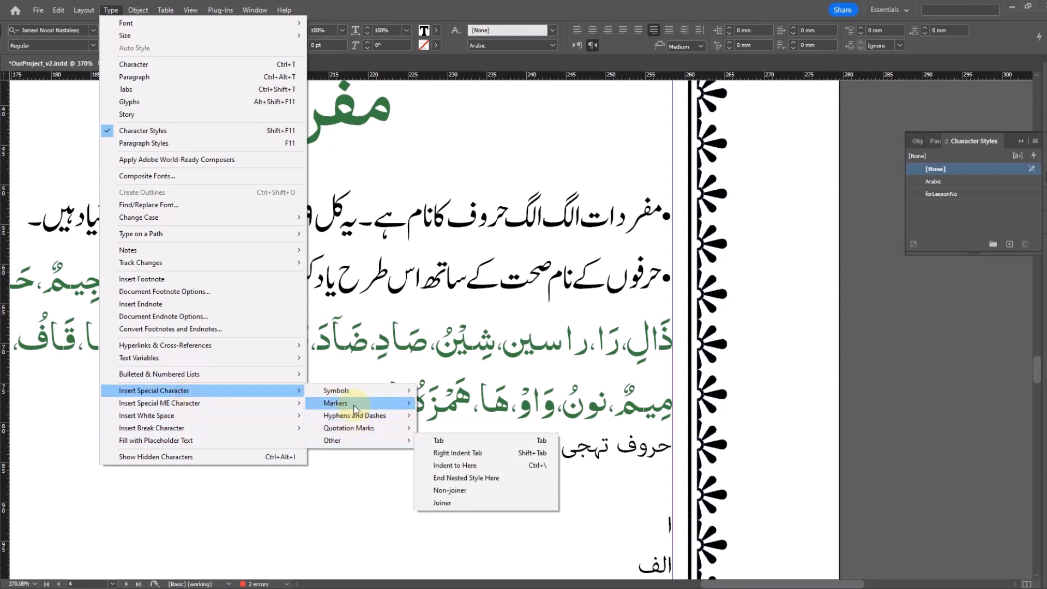
mouse_move(357, 408)
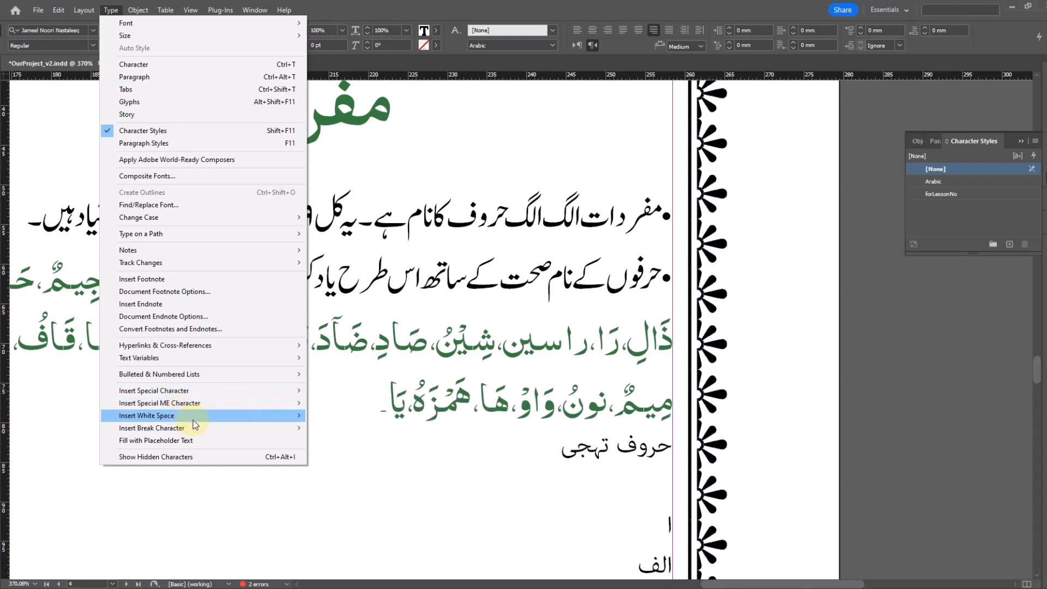
mouse_move(195, 418)
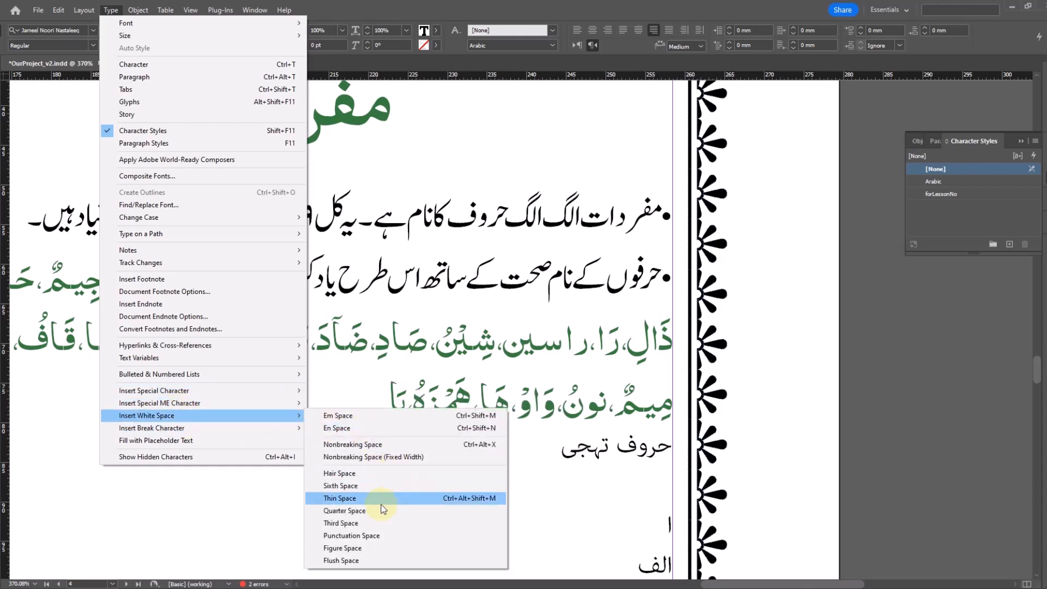
click(366, 548)
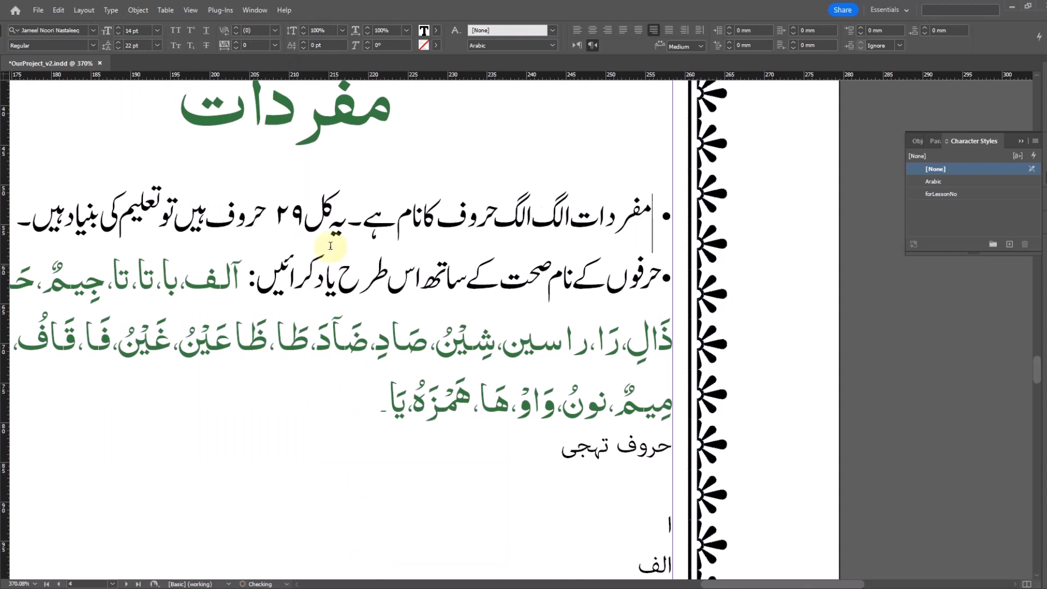
Step: Insert a figure space after the first bullet under the مفردات heading and add an Indent to Here character
click(110, 10)
mouse_move(187, 420)
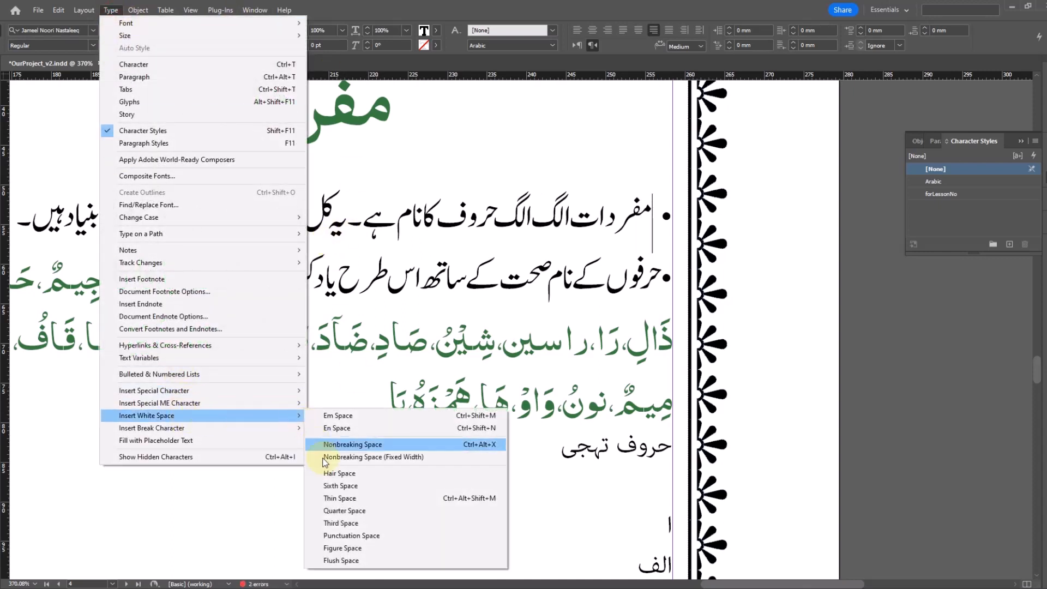
click(343, 548)
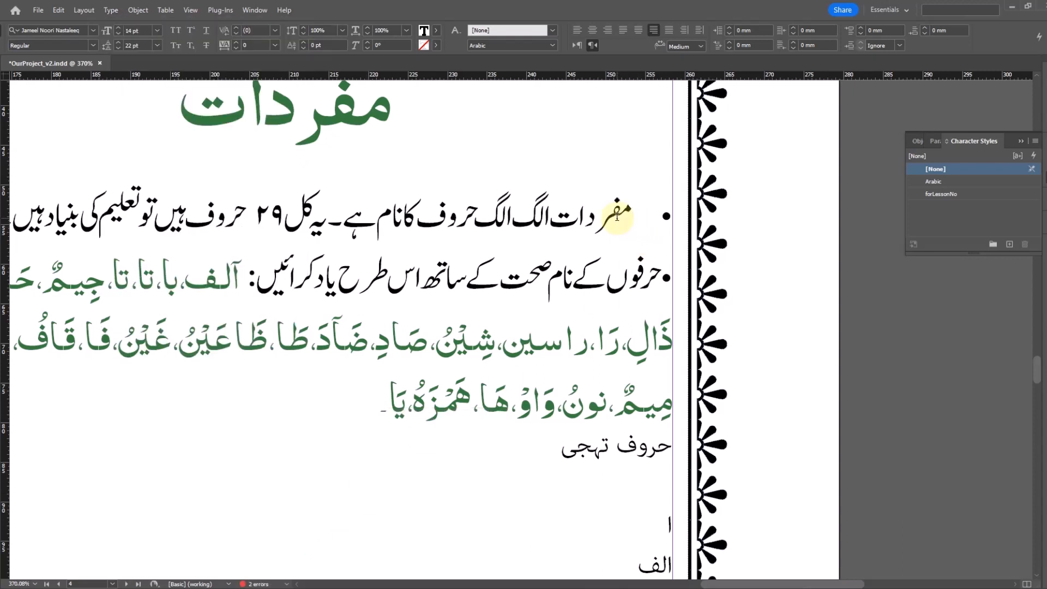
key(ctrl+backslash)
Step: Insert two figure spaces after the second bullet and add an Indent to Here character before its text
key(Down)
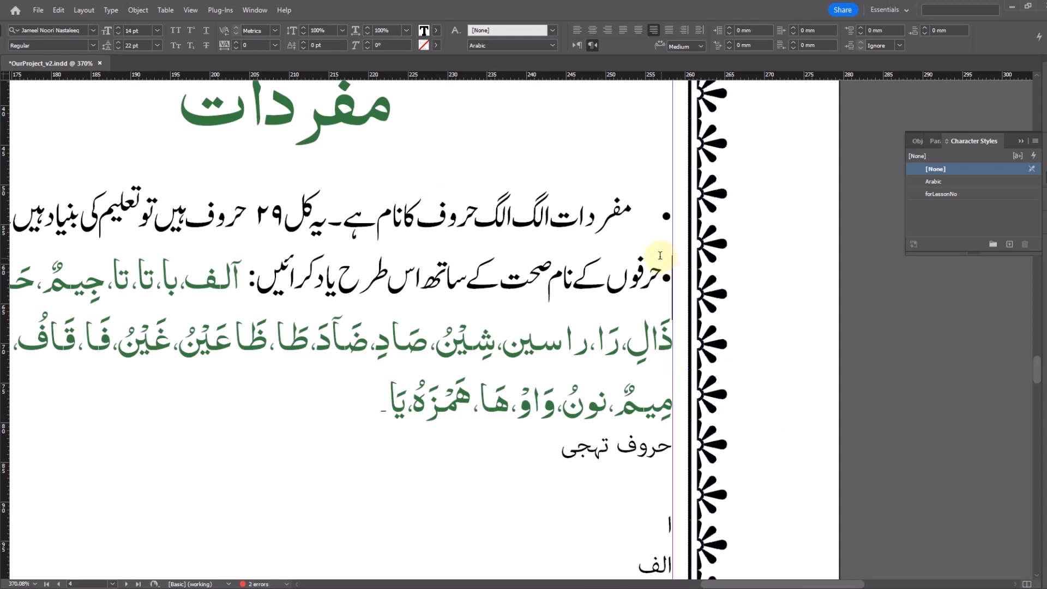
key(Left)
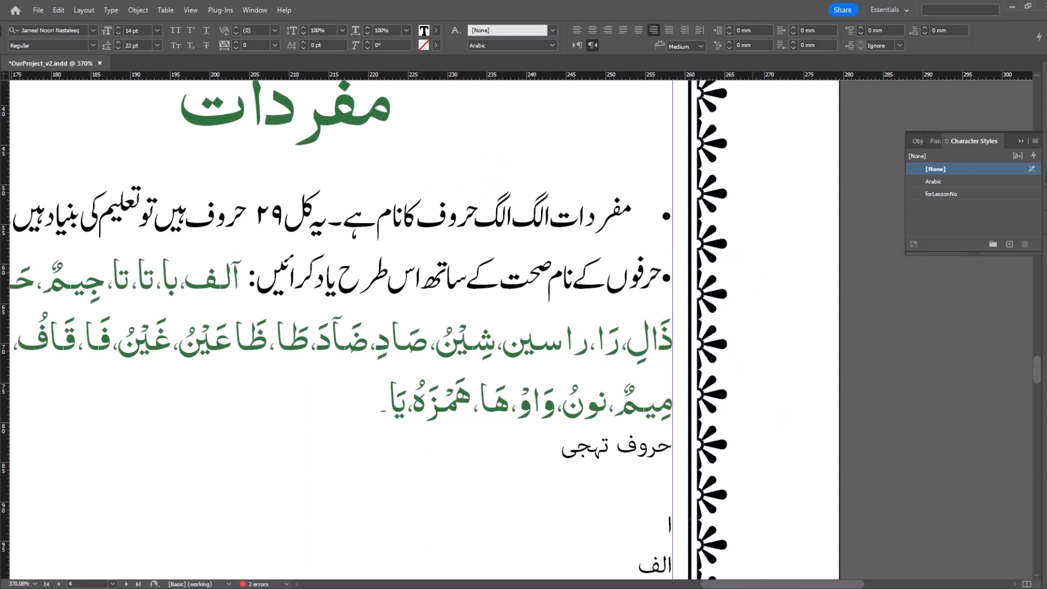
click(111, 10)
mouse_move(212, 416)
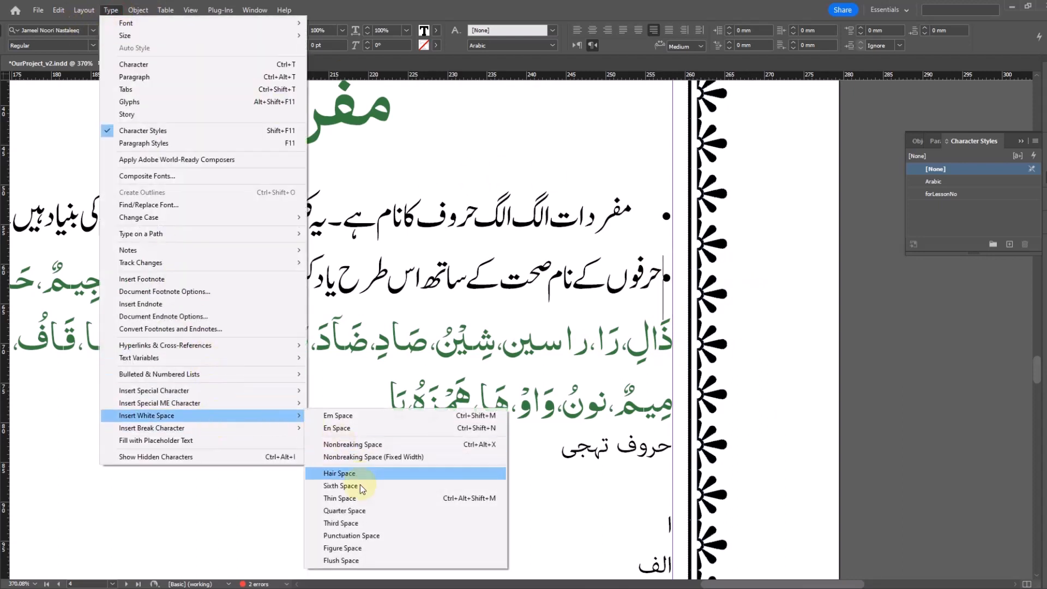
click(343, 548)
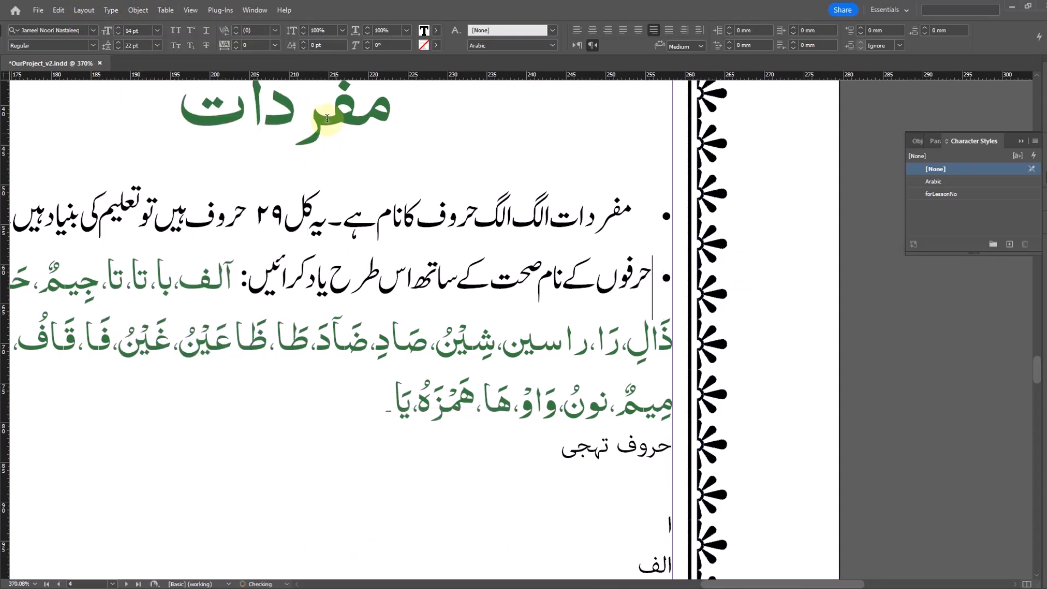
click(112, 12)
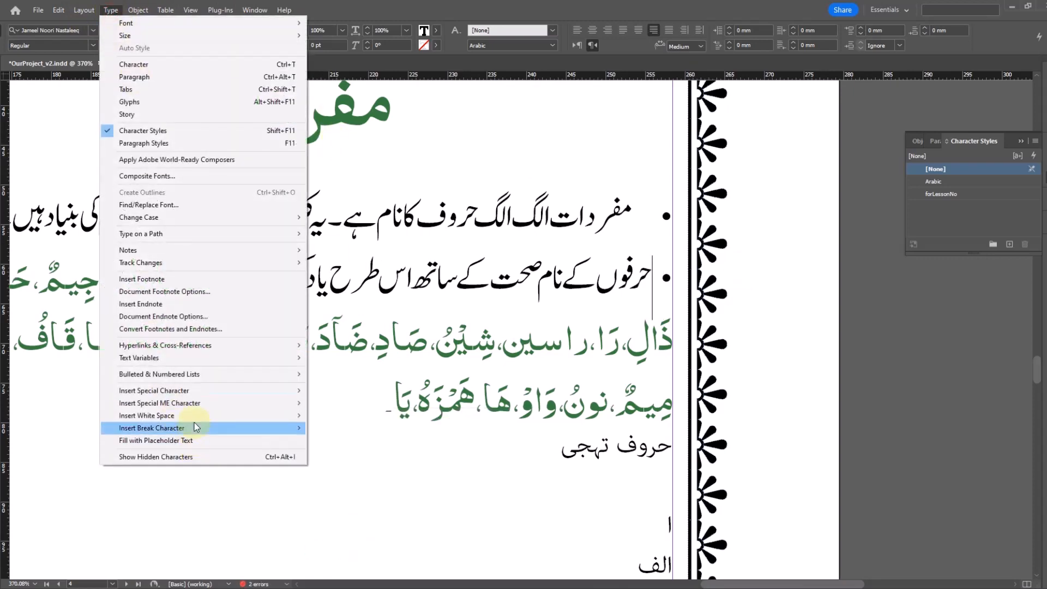
mouse_move(194, 417)
click(376, 537)
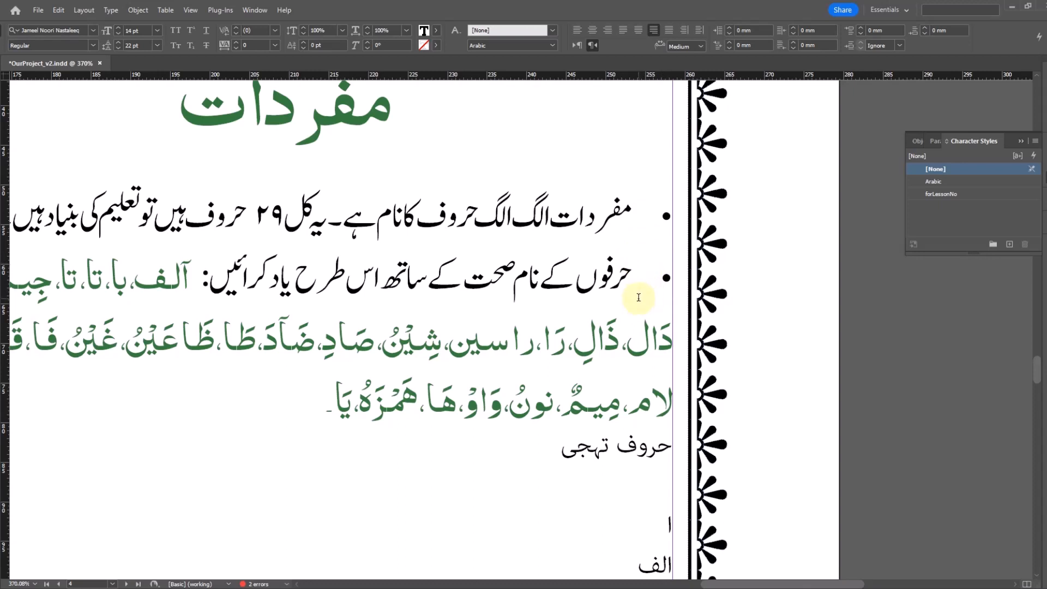
key(ctrl+backslash)
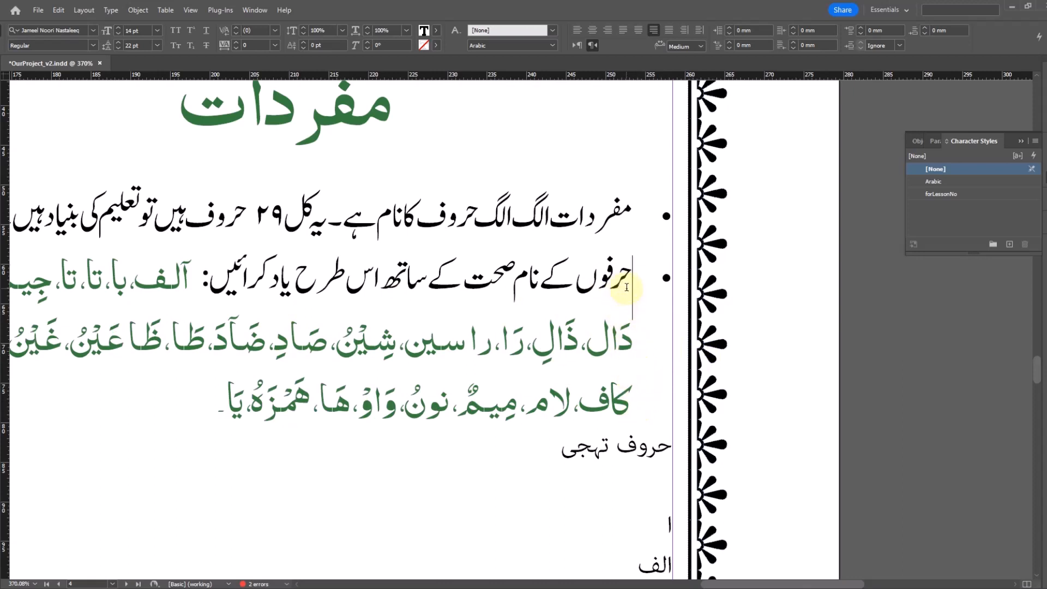
Step: Show the hidden characters to examine the spaces and indent markers after both bullets, and hide them again
key(Escape)
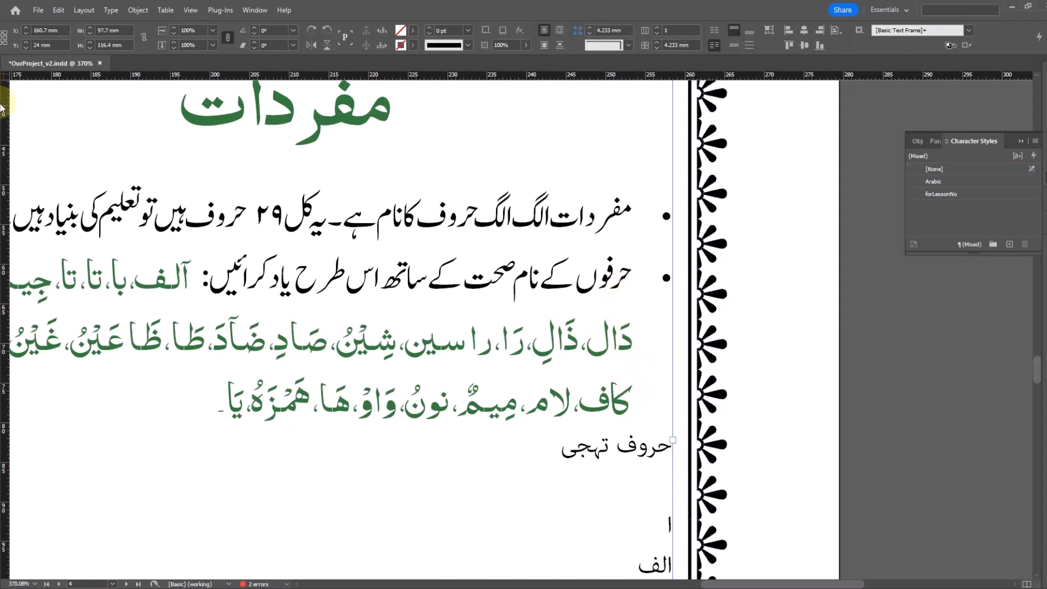
key(ctrl+alt+i)
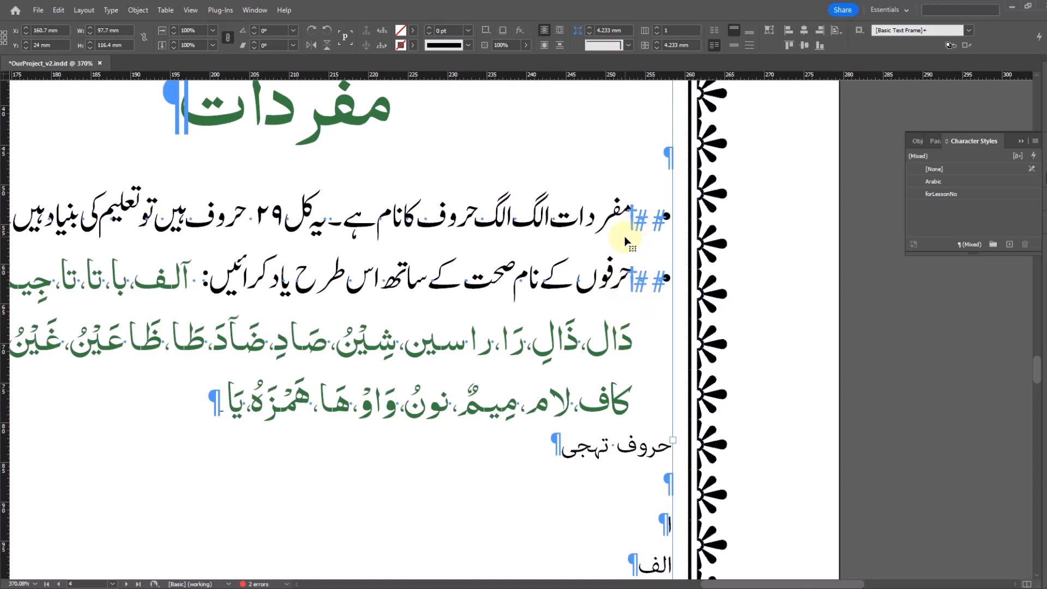
key(ctrl+alt+i)
Step: Look up the white space options and the Indent to Here special character without inserting anything into the first bullet line
key(t)
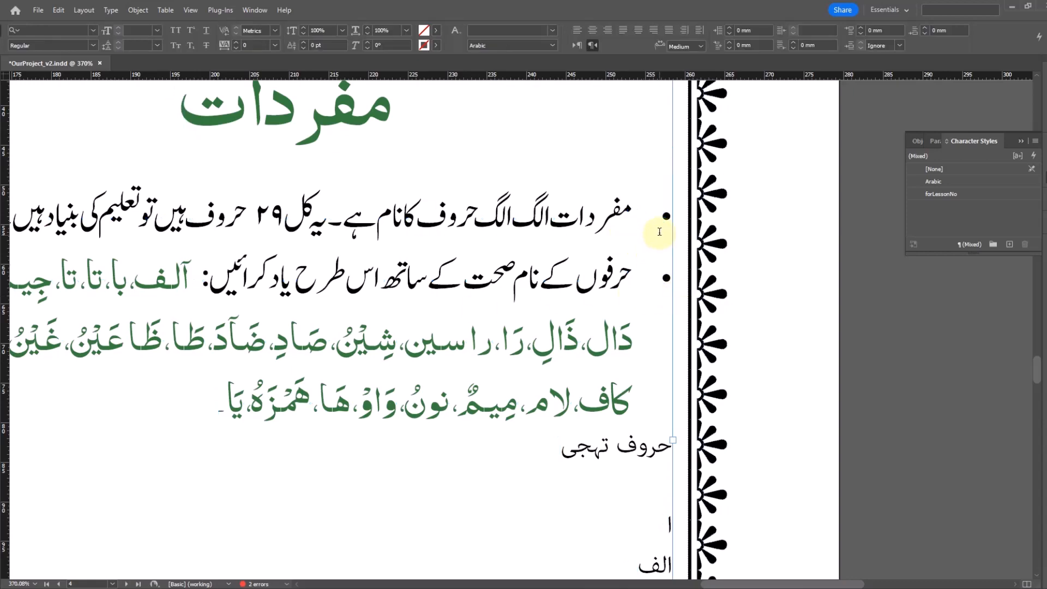
click(644, 217)
click(112, 10)
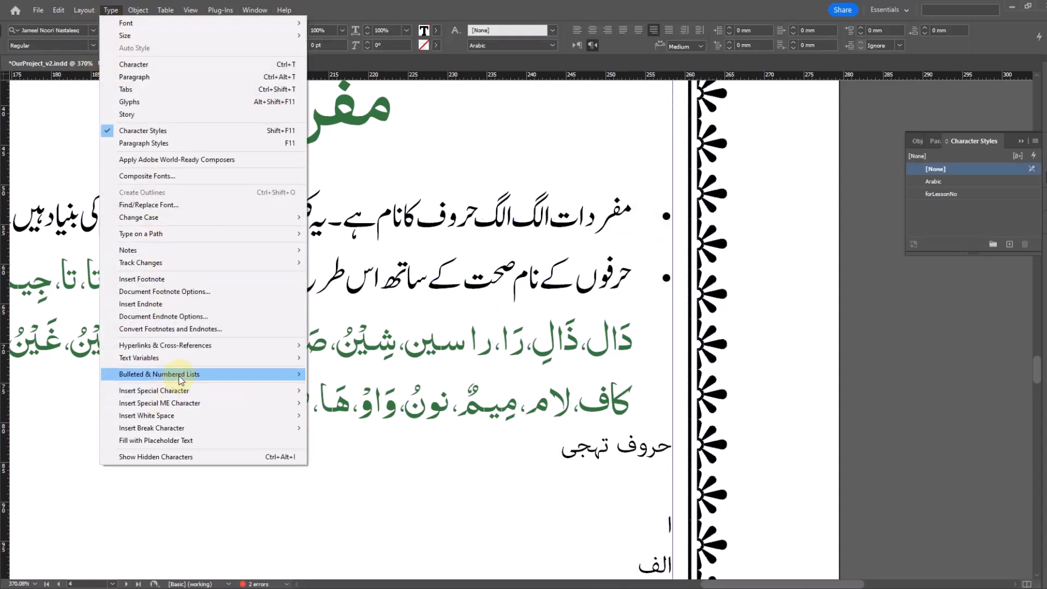
mouse_move(177, 417)
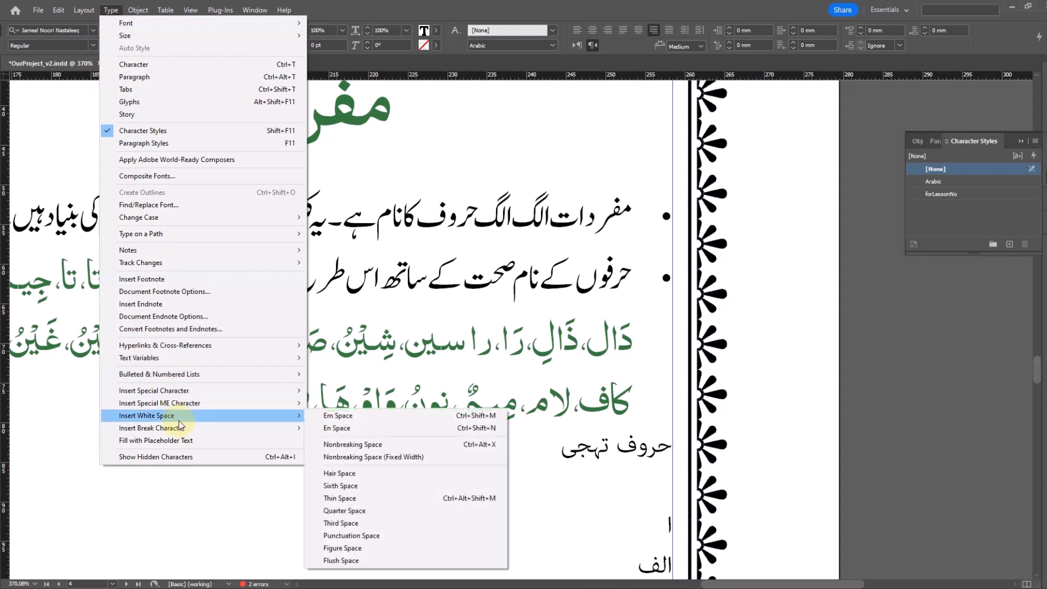
mouse_move(179, 391)
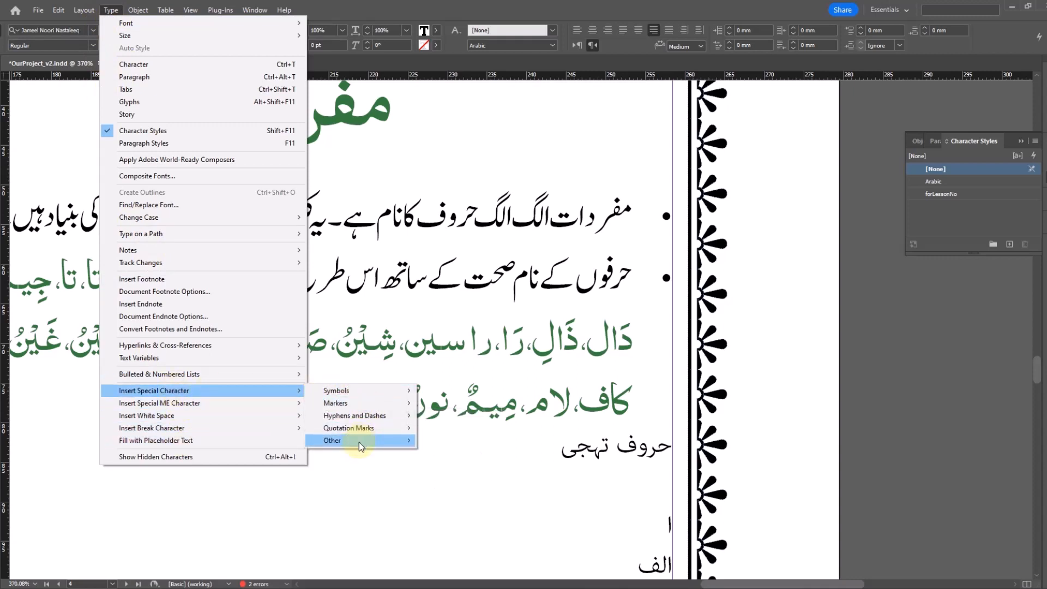
mouse_move(359, 441)
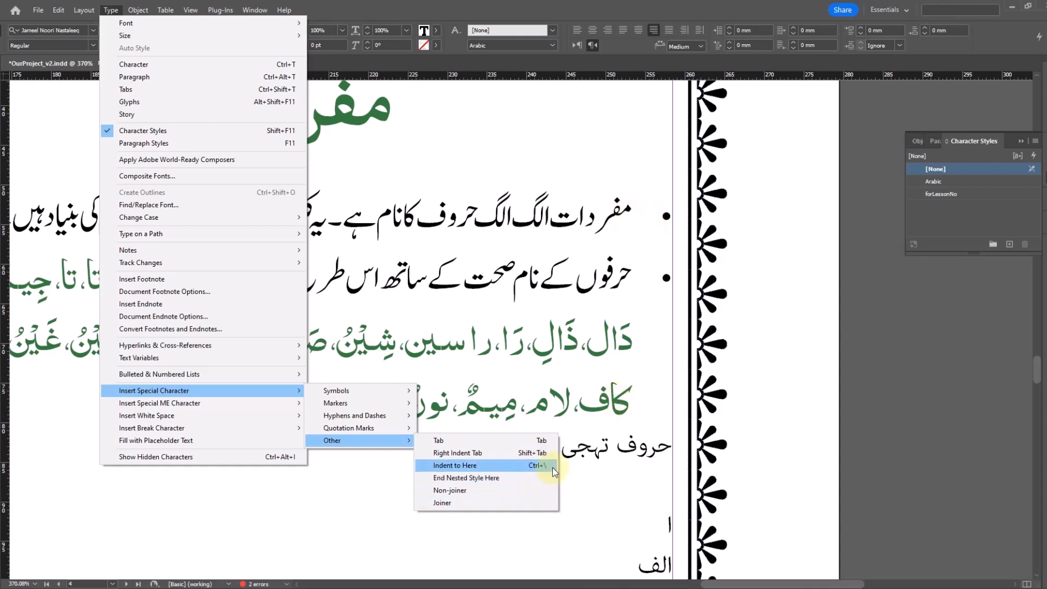
click(610, 24)
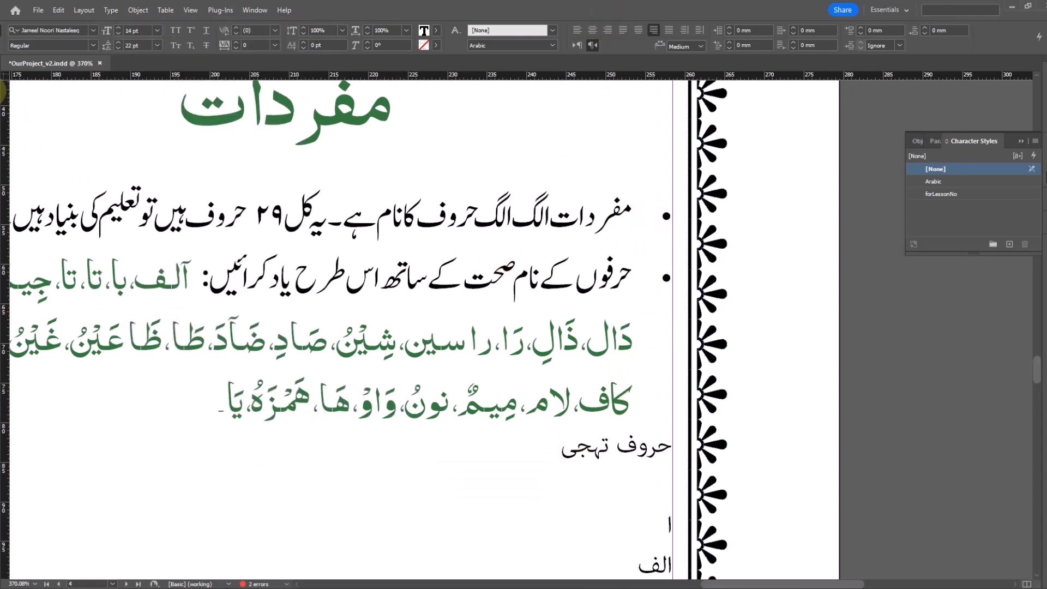
key(Escape)
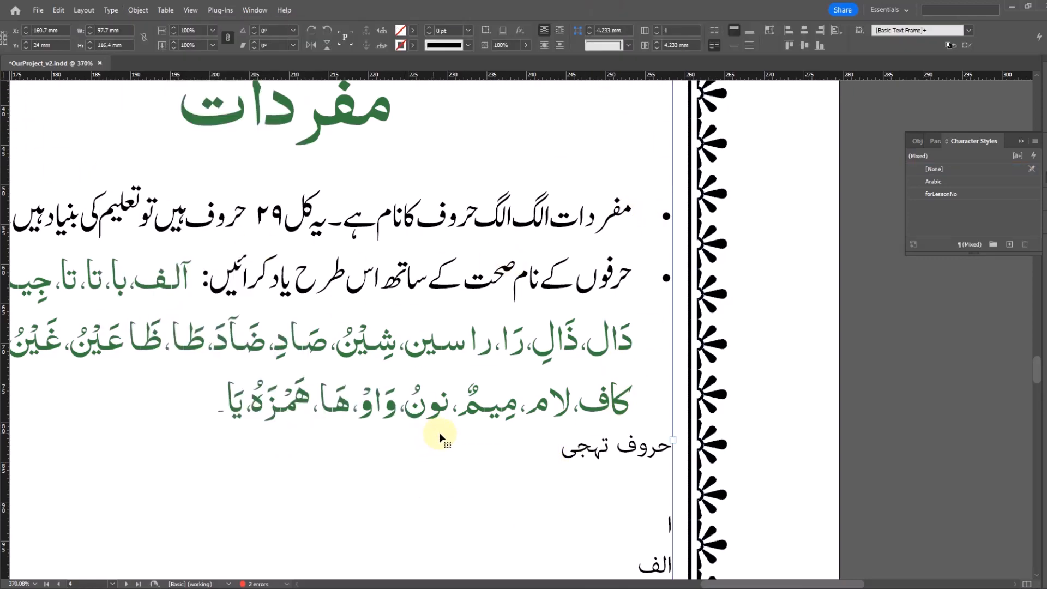
Step: Set the حروف تہجی line below the bullets in the 1 MUHAMMADI QURANIC font and center it
ctrl+alt+click(491, 373)
drag(445, 318, 548, 341)
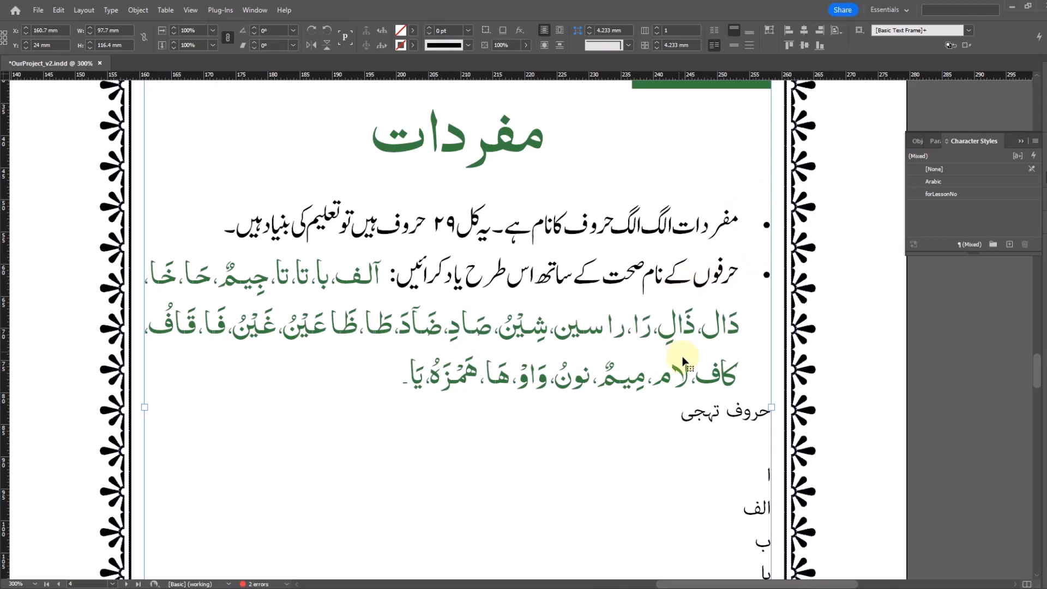
scroll(680, 343, down, 3)
click(599, 318)
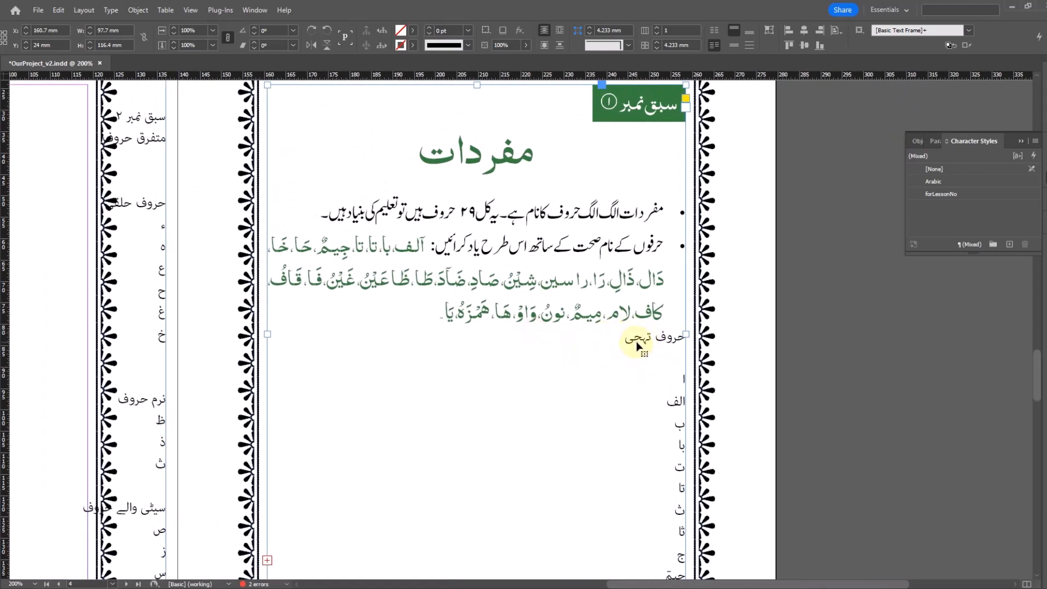
double_click(637, 345)
drag(624, 341, 700, 339)
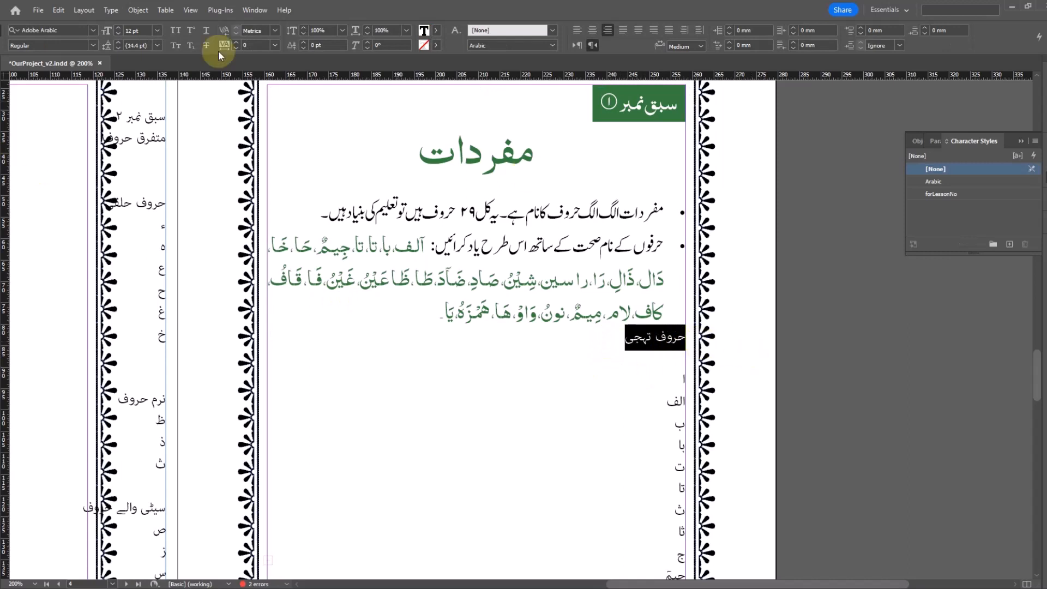
click(74, 30)
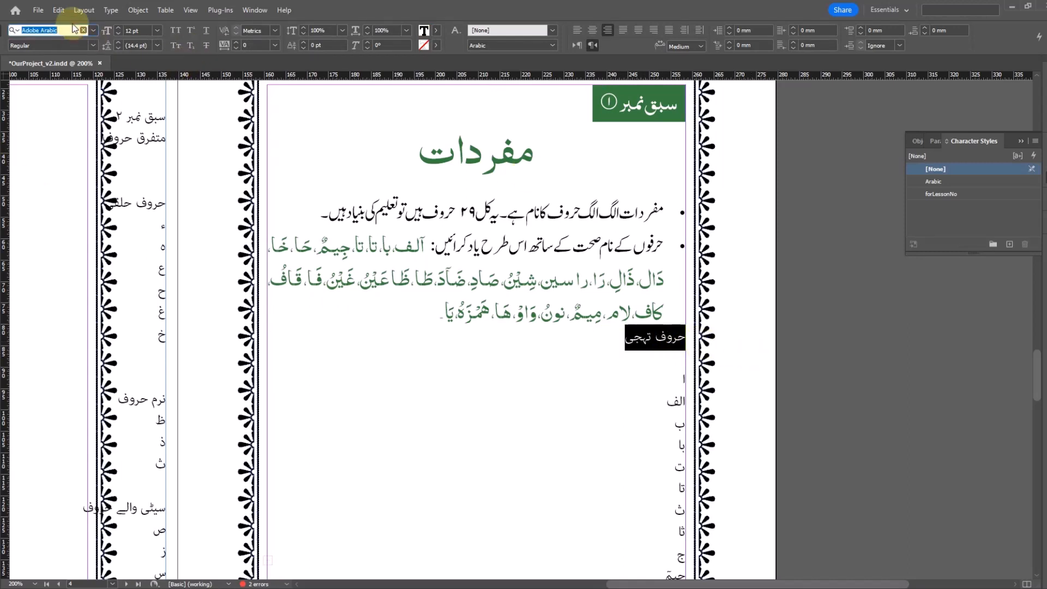
text(1)
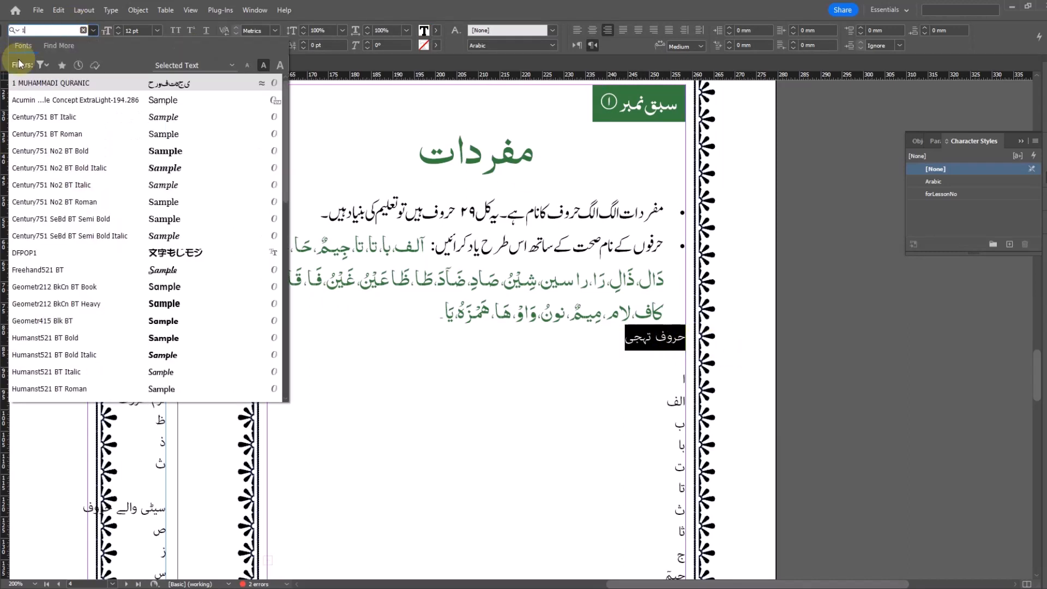
click(62, 83)
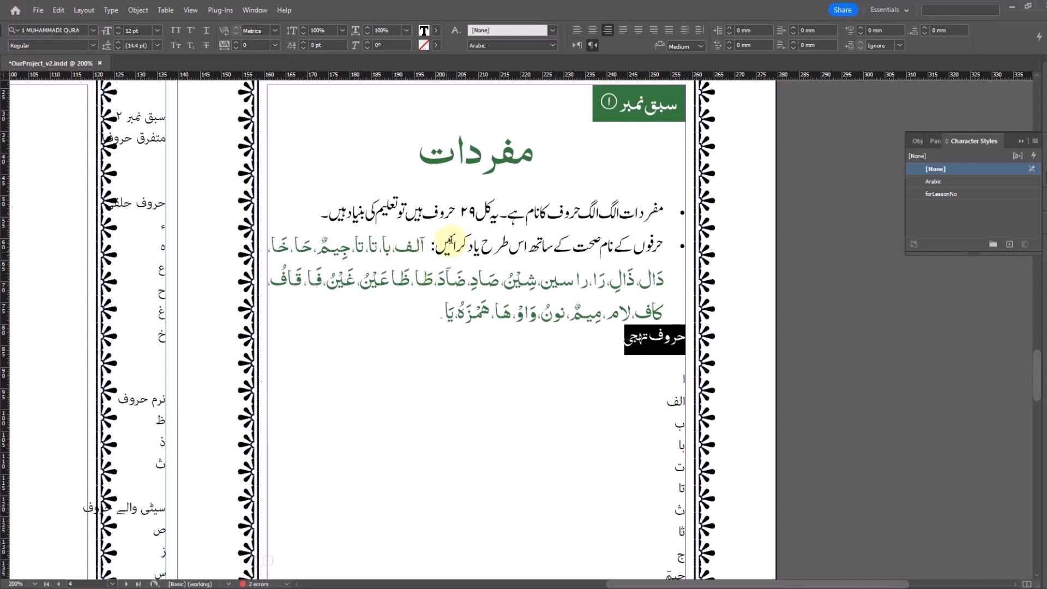
click(593, 33)
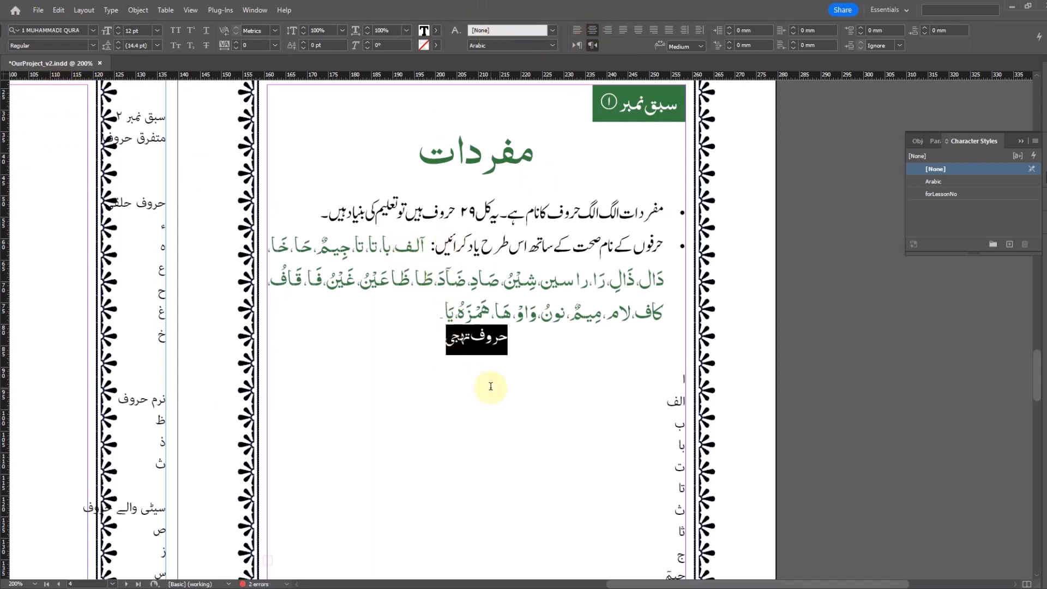
Step: Check the heading in the reference PDF in Acrobat and set the حروف تہجی line's font size to 18 pt
click(346, 588)
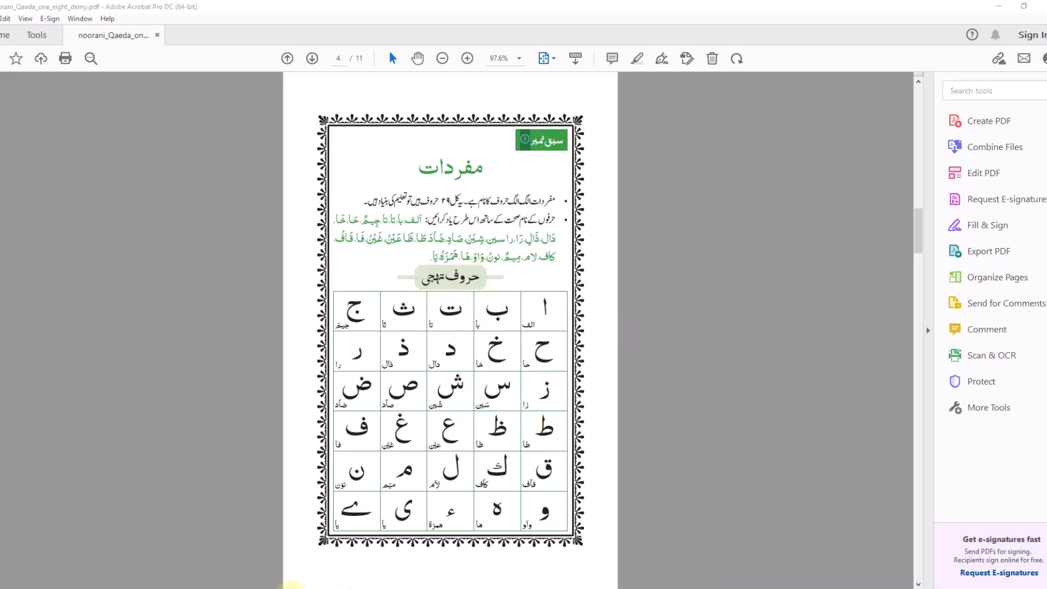
key(alt+Tab)
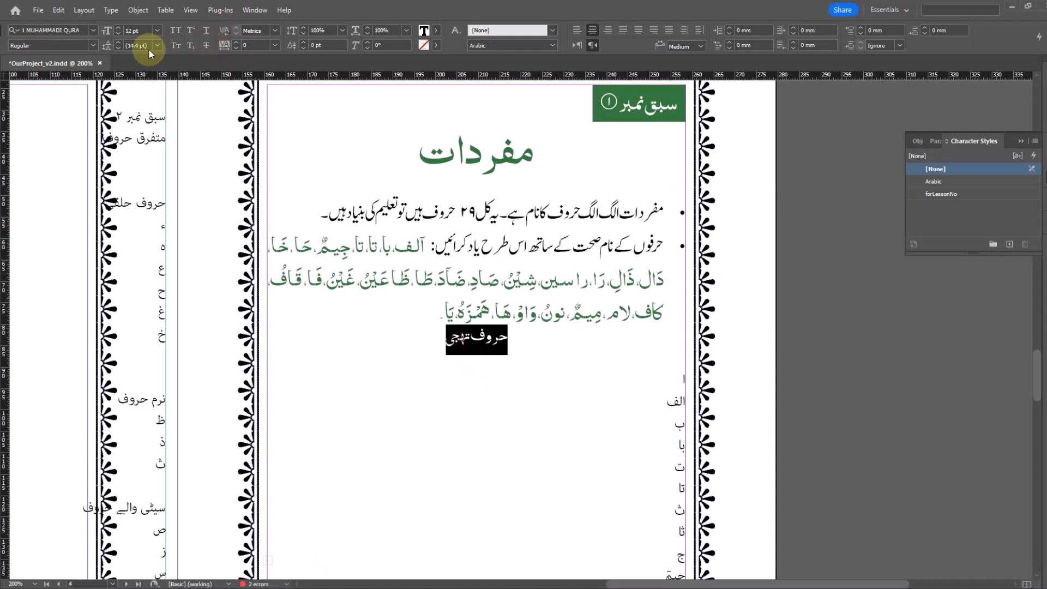
click(157, 30)
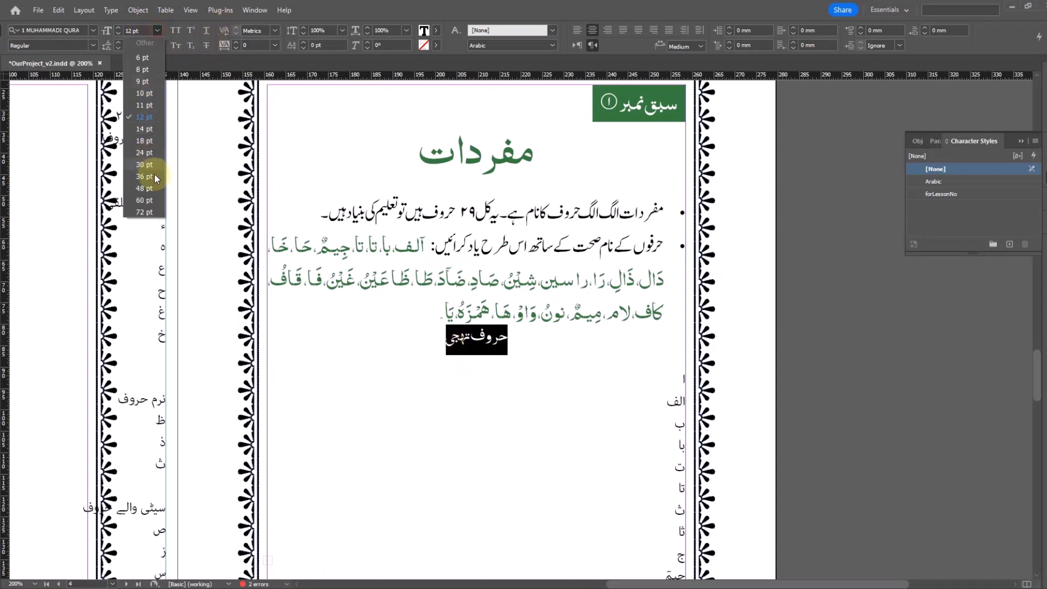
click(147, 142)
click(511, 343)
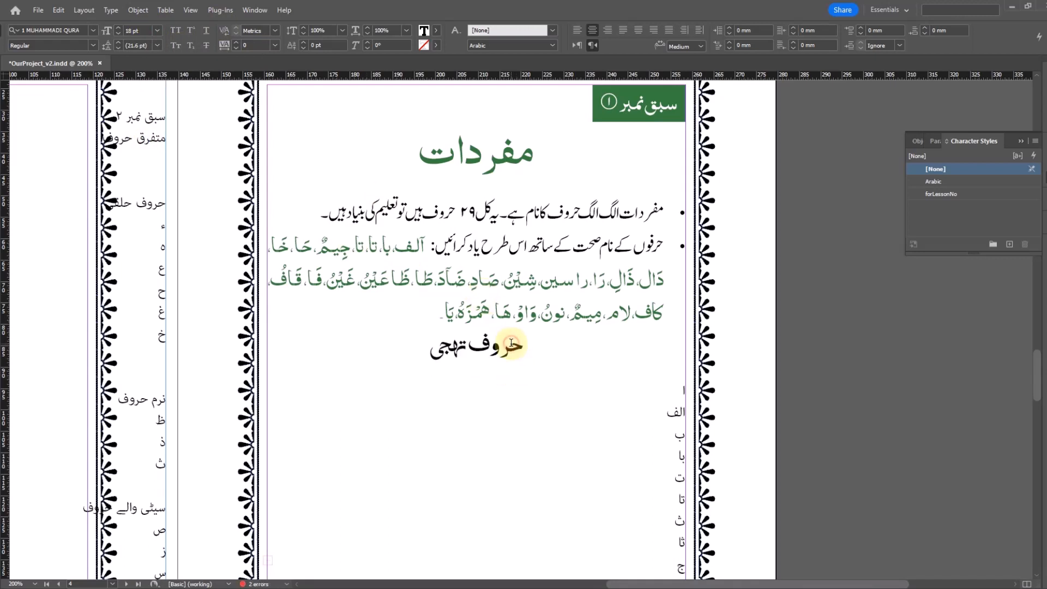
Step: Set the leading of the حروف تہجی heading to 24 pt
drag(424, 352, 567, 354)
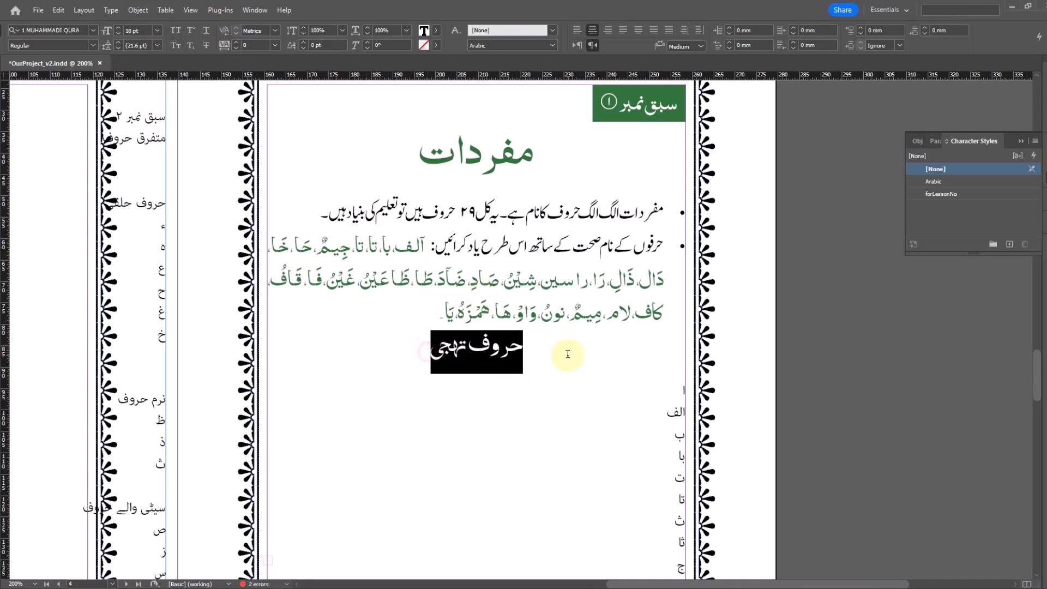
click(139, 45)
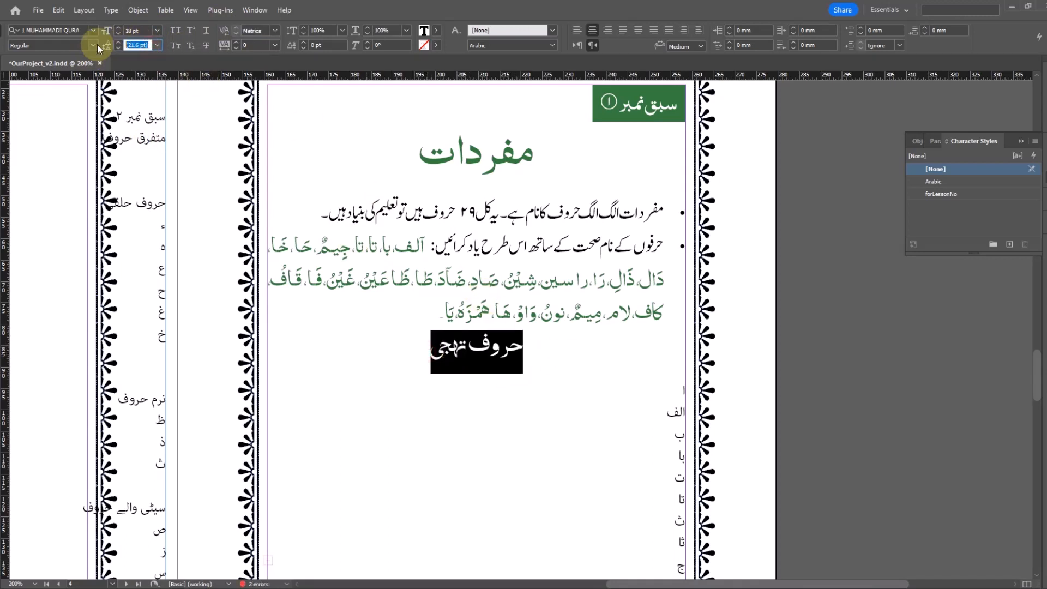
text(24)
key(Return)
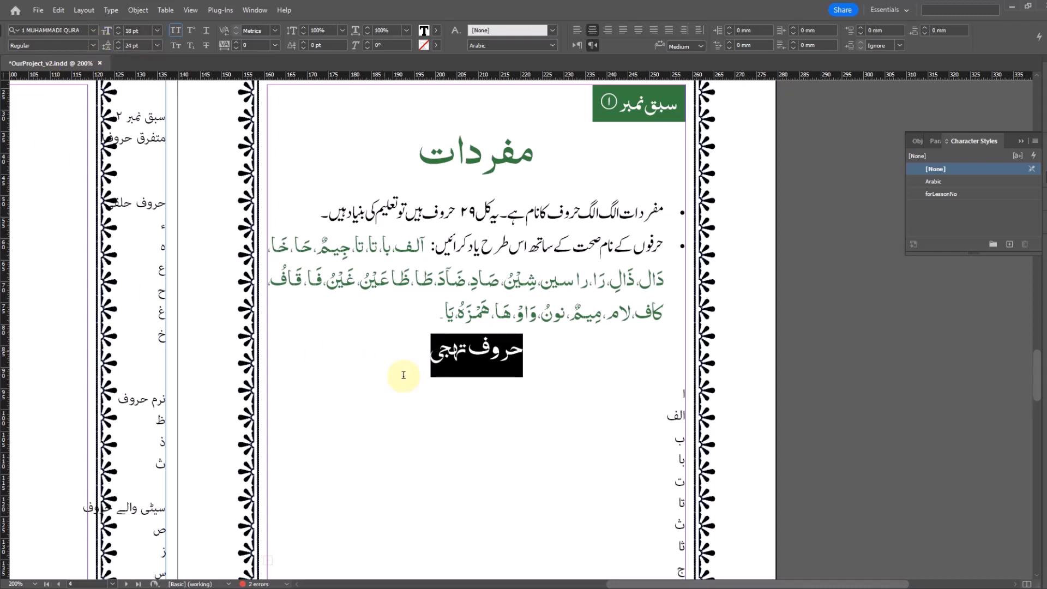
click(483, 357)
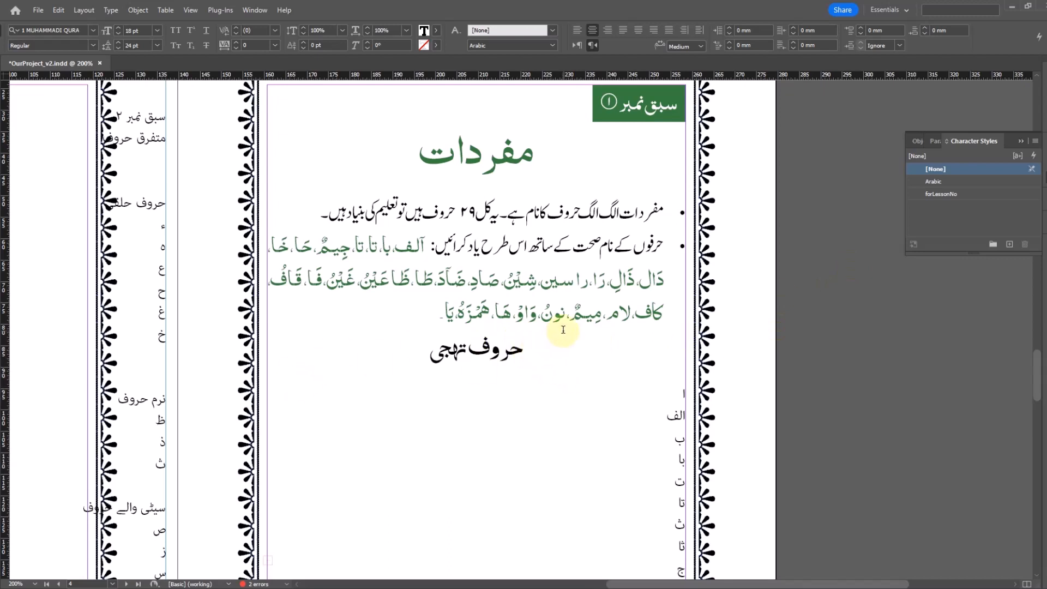
Step: Create a paragraph style named subheading from the formatted حروف تہجی heading and apply it to that line
scroll(564, 329, down, 1)
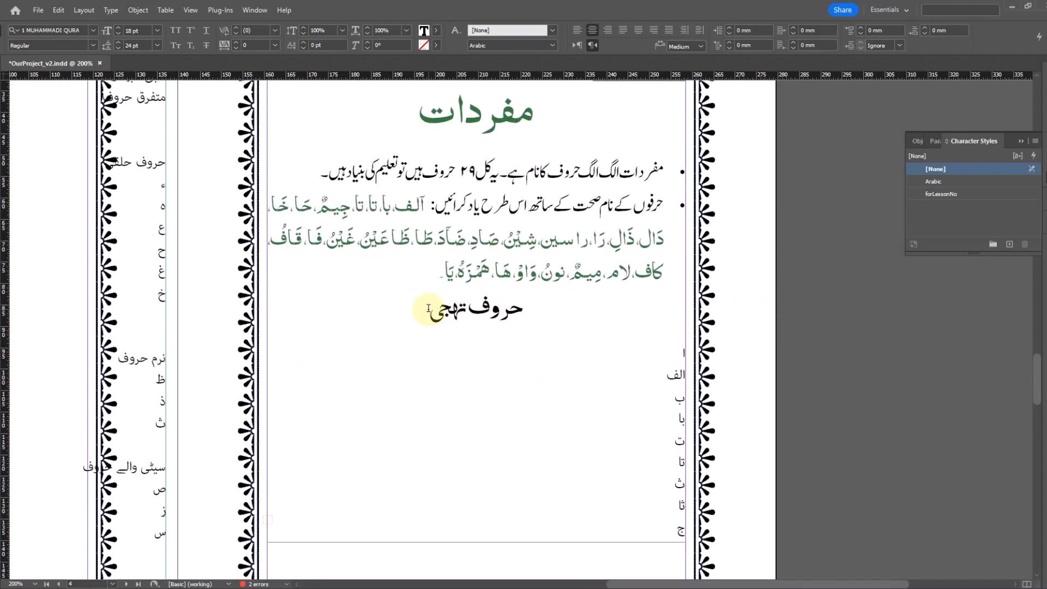
drag(428, 308, 583, 307)
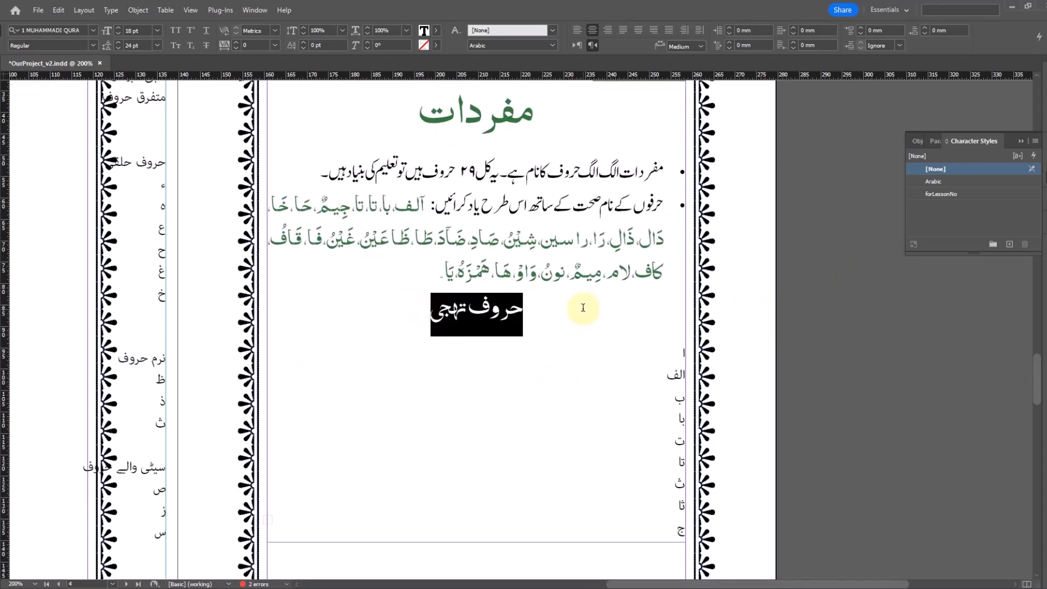
click(934, 142)
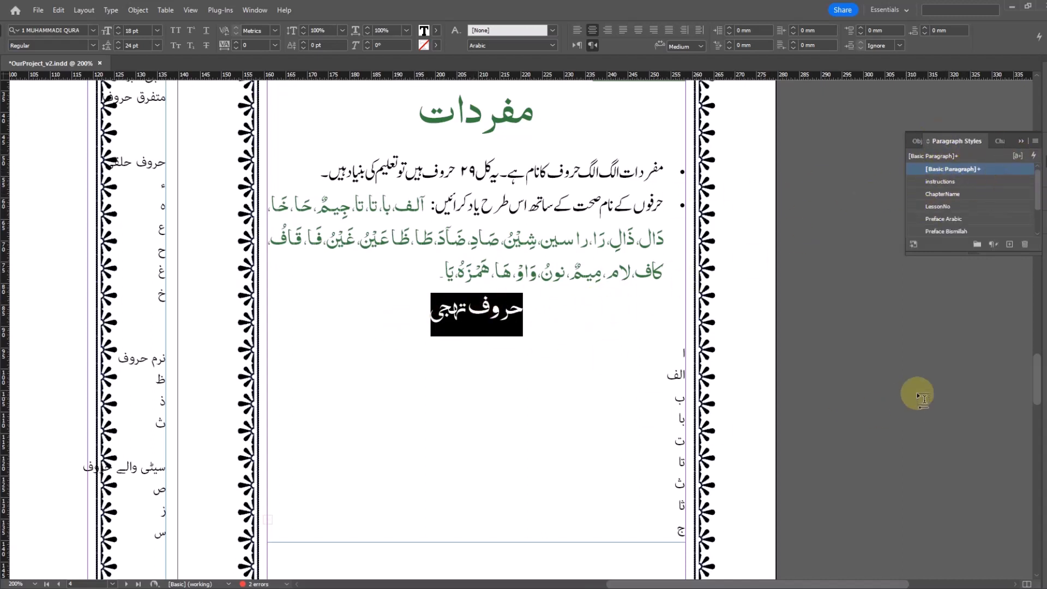
alt+click(1009, 246)
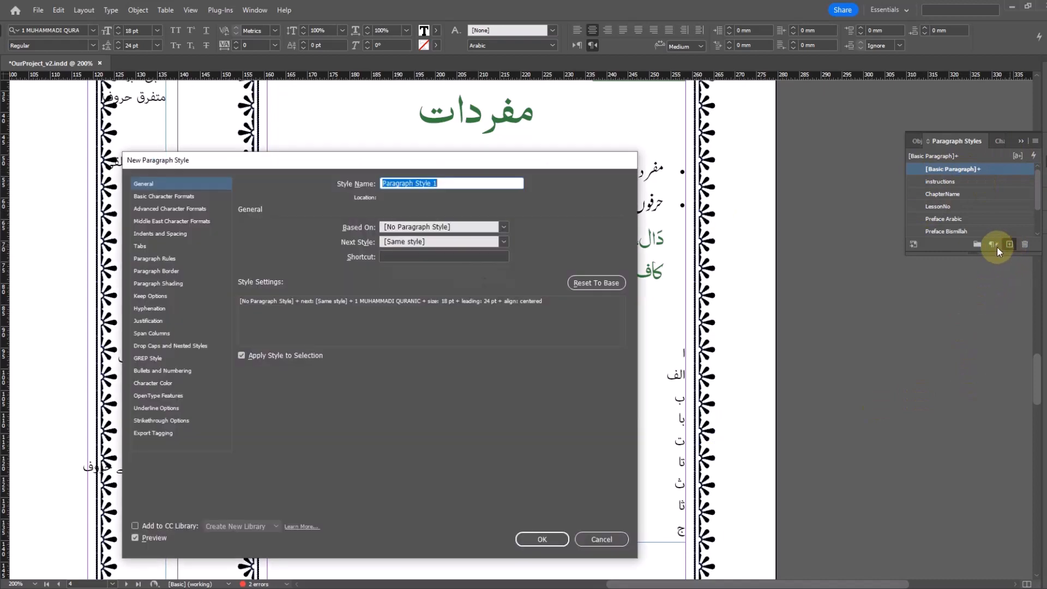
text(subheading)
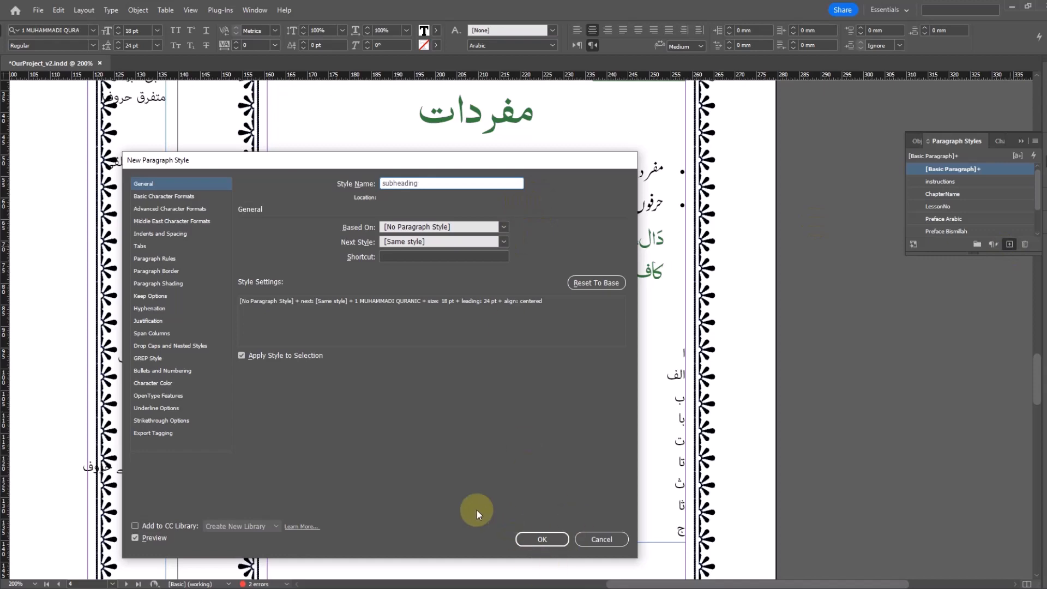
click(553, 539)
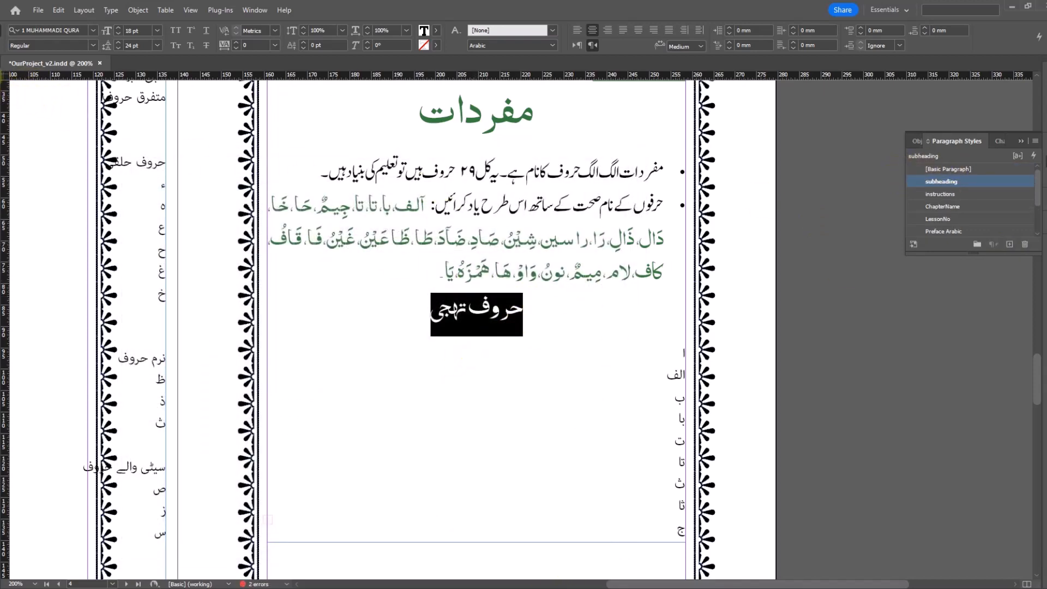
Step: Turn on paragraph shading in the subheading style's options and set its color to the NooraniQaeda swatch
click(1, 77)
drag(629, 365, 519, 353)
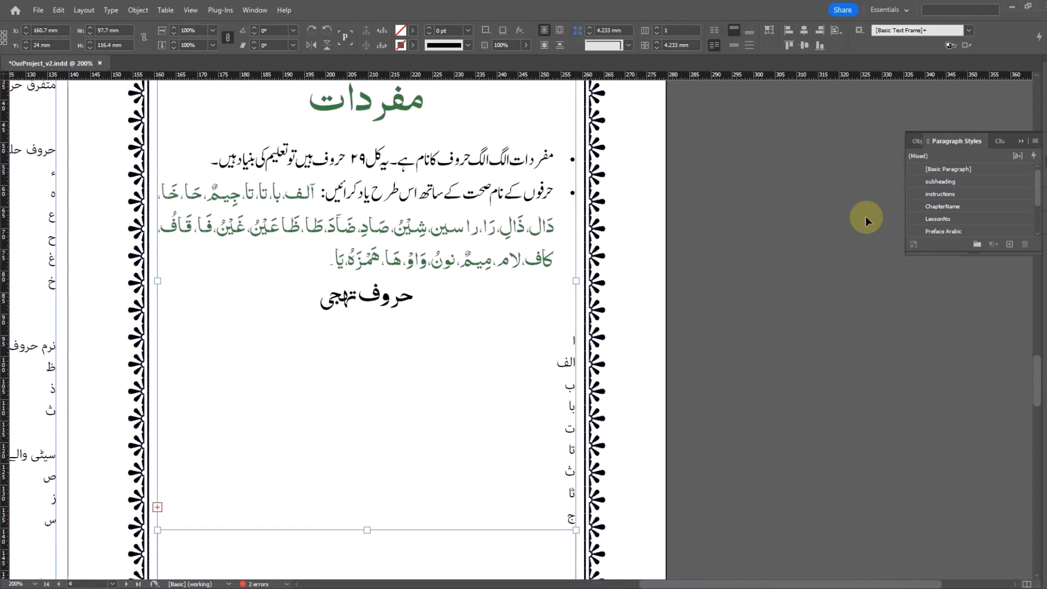
right_click(951, 181)
click(955, 189)
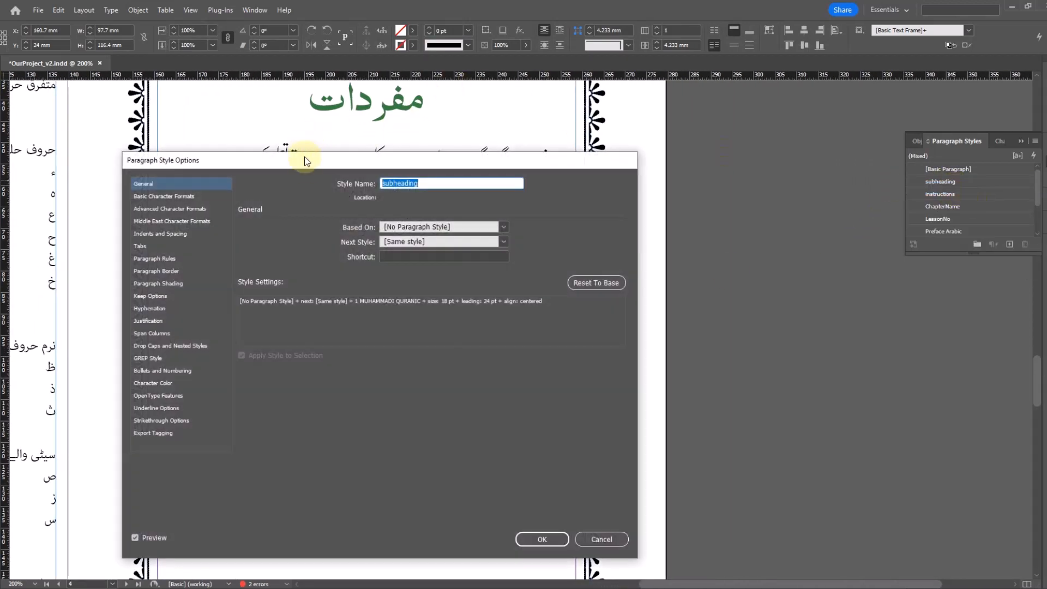
drag(304, 164, 605, 139)
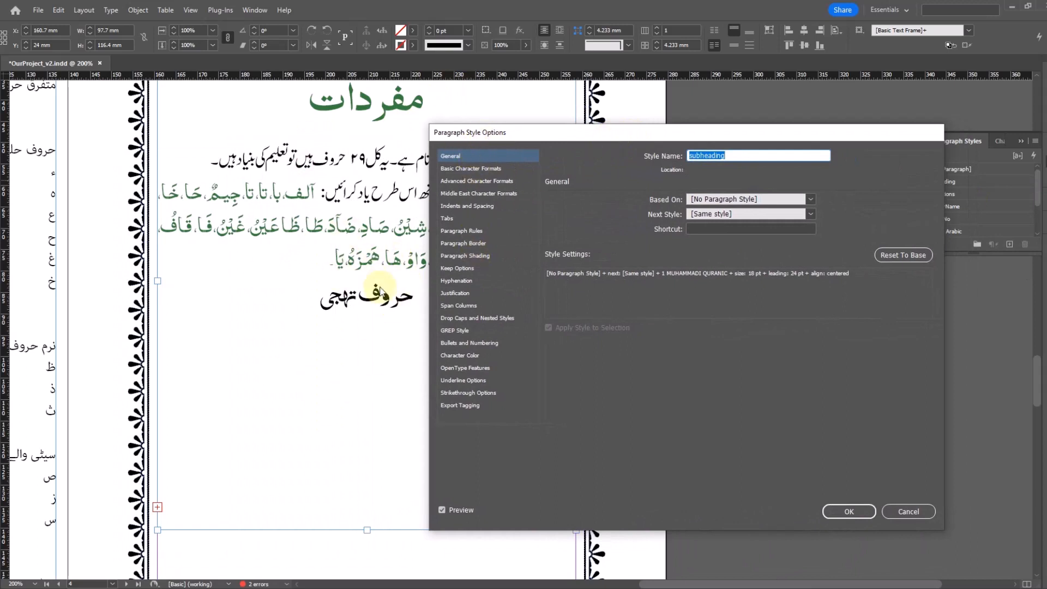
drag(536, 135, 552, 142)
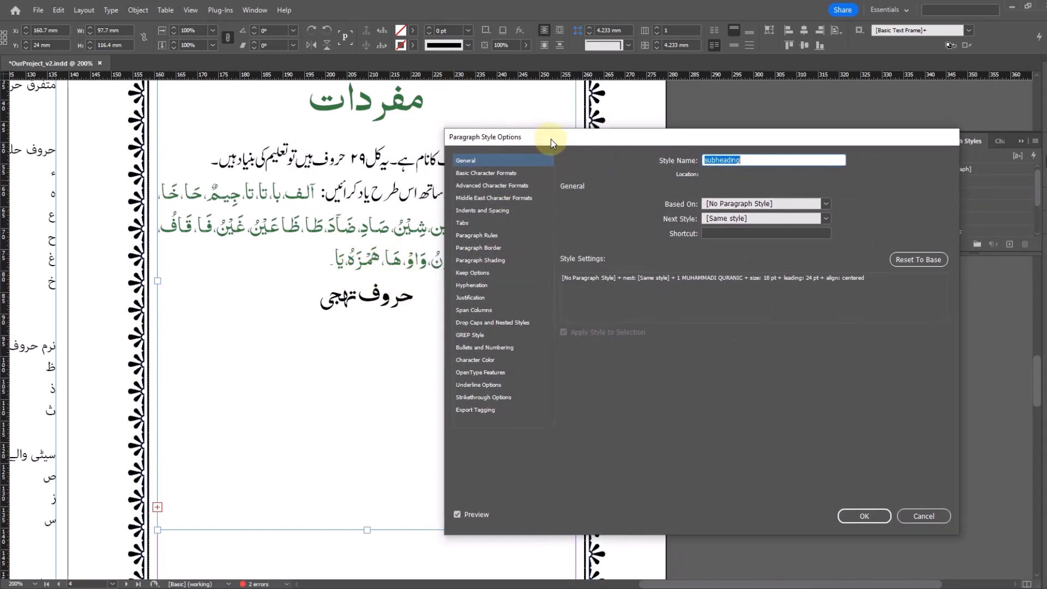
click(498, 260)
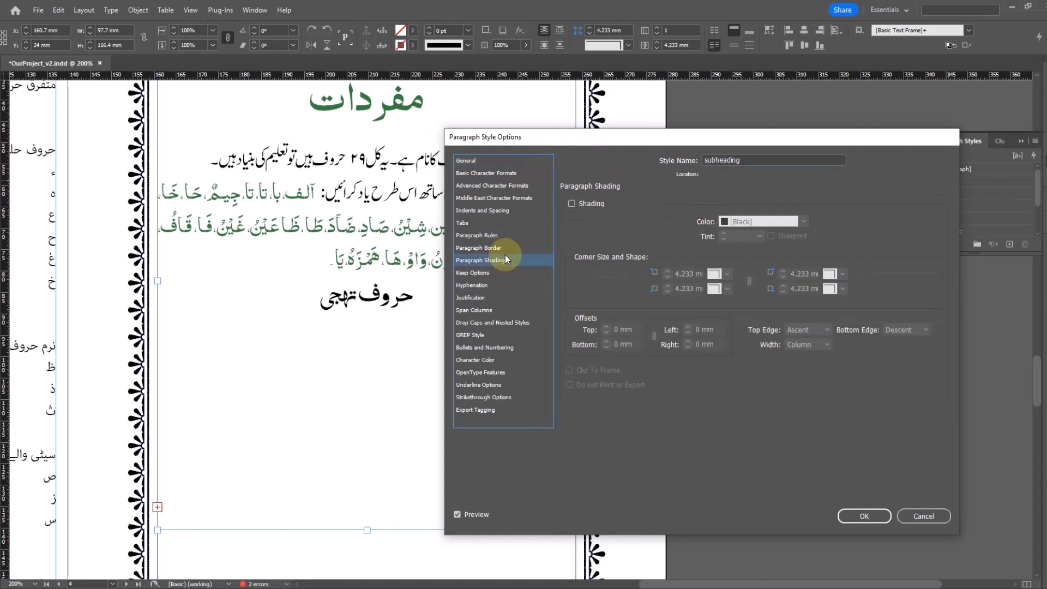
click(578, 203)
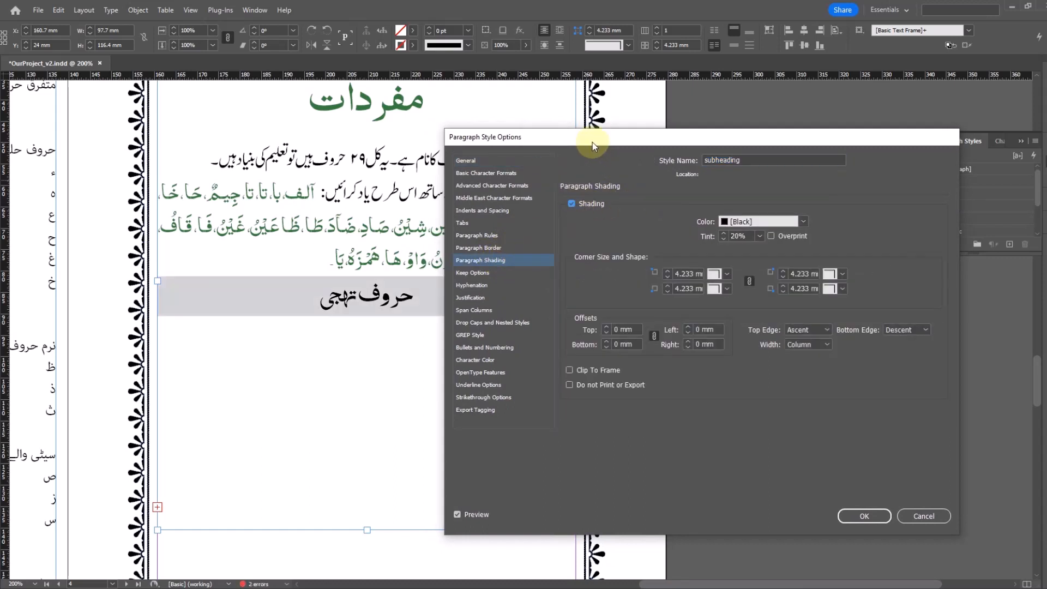
mouse_move(592, 142)
mouse_down()
mouse_move(614, 261)
mouse_move(612, 351)
mouse_move(622, 243)
mouse_move(599, 115)
mouse_up()
click(814, 197)
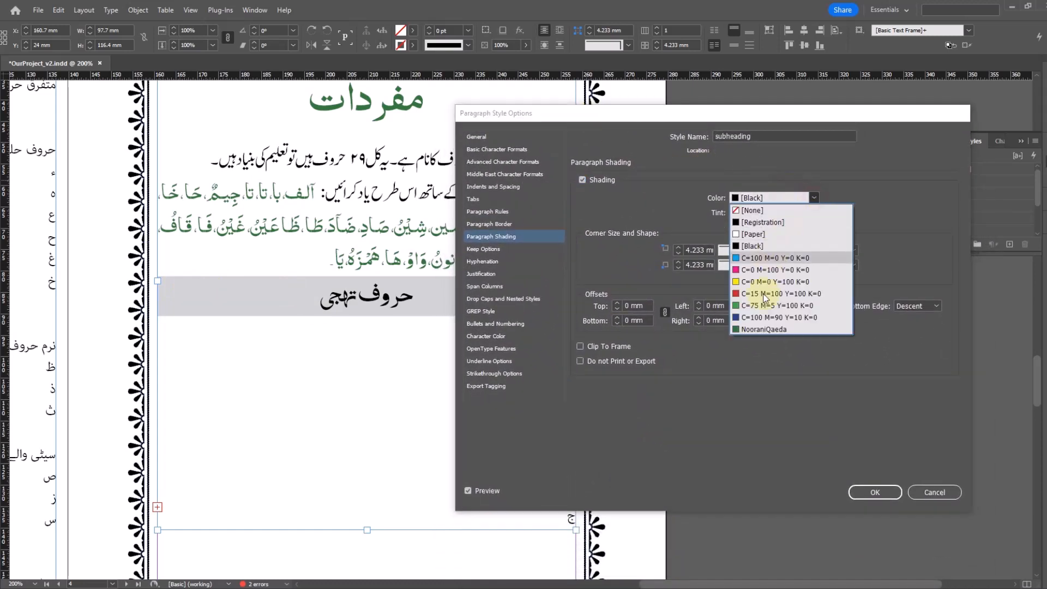
click(770, 331)
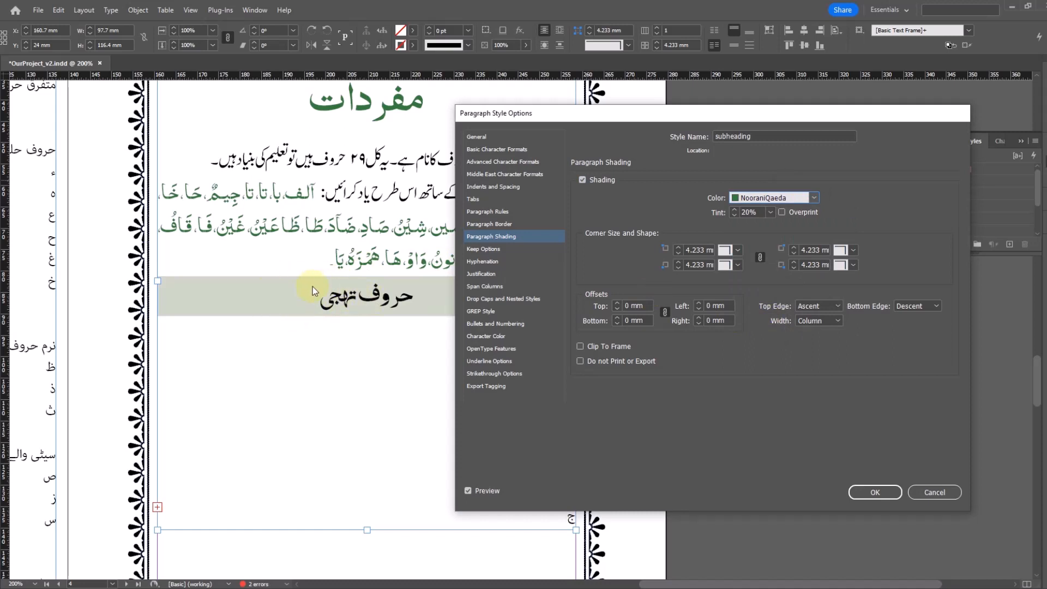
Step: Try the Fancy corner shape on the shading, reduce all corner sizes to 2 mm, and settle on Bevel corners
click(737, 250)
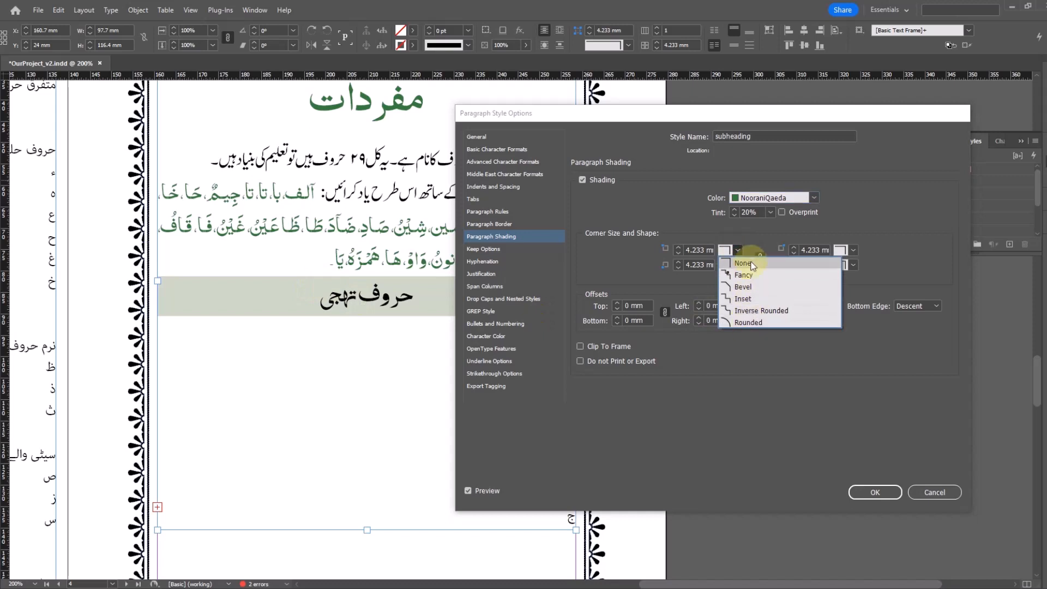
click(746, 275)
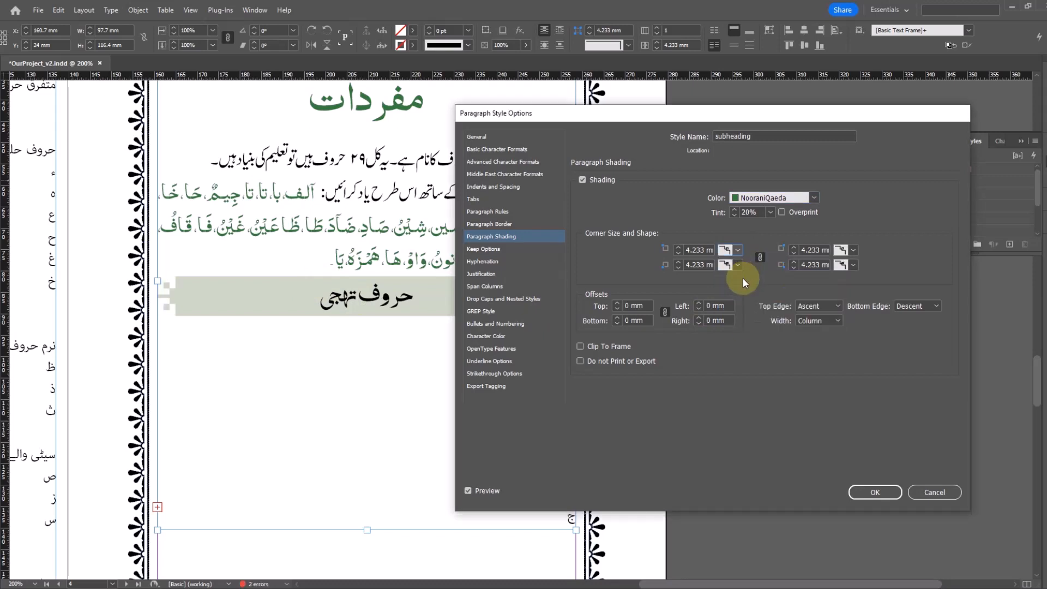
click(679, 267)
click(677, 268)
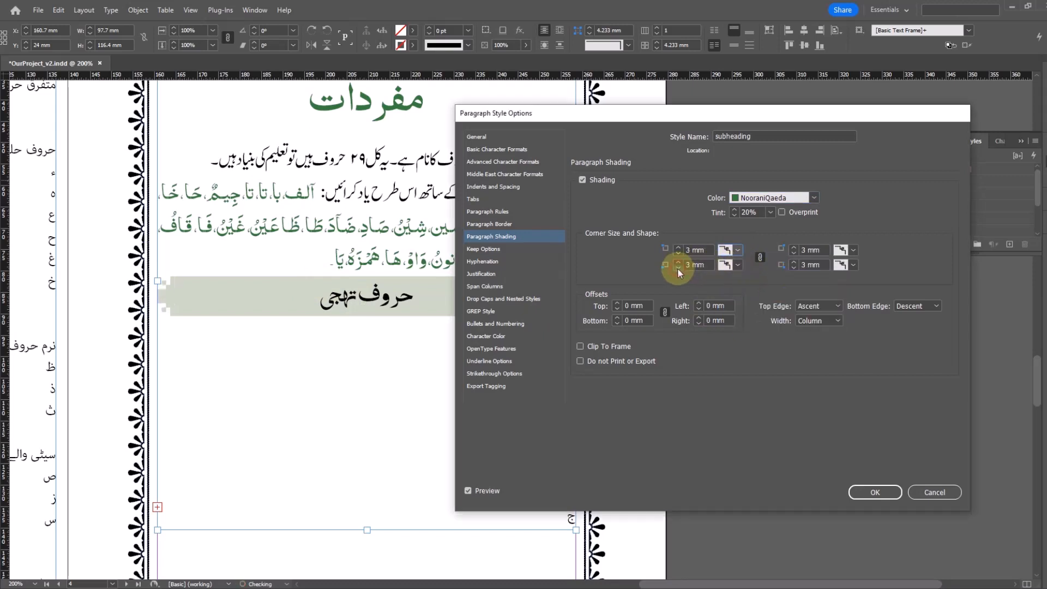
click(677, 267)
drag(648, 119, 667, 158)
click(757, 310)
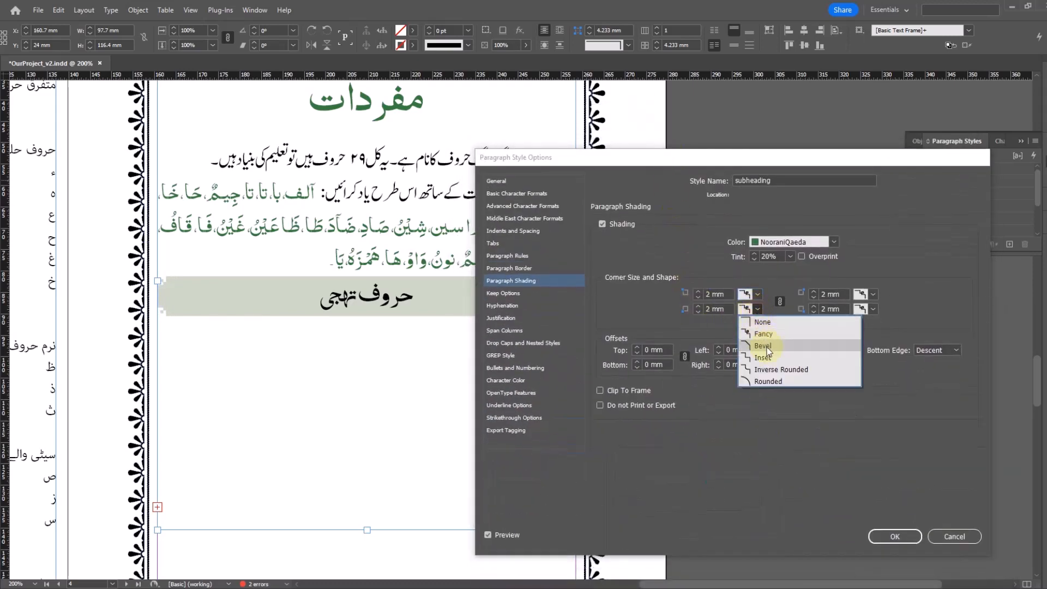
click(764, 346)
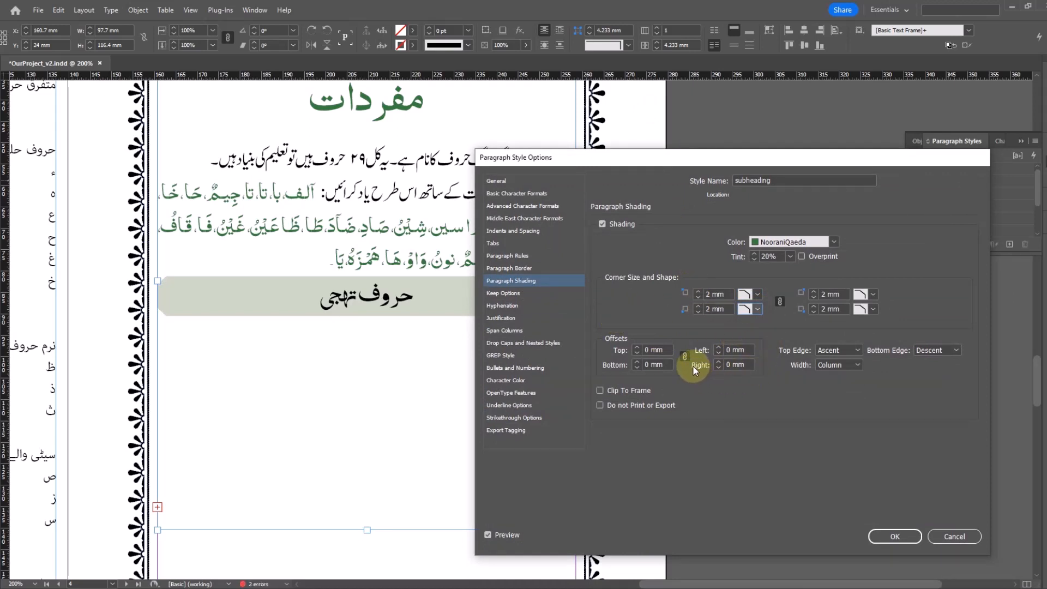
Step: Set the shading width to Text and unlink its offsets, giving 3 mm on the left and 2 mm on the right
click(840, 365)
click(841, 385)
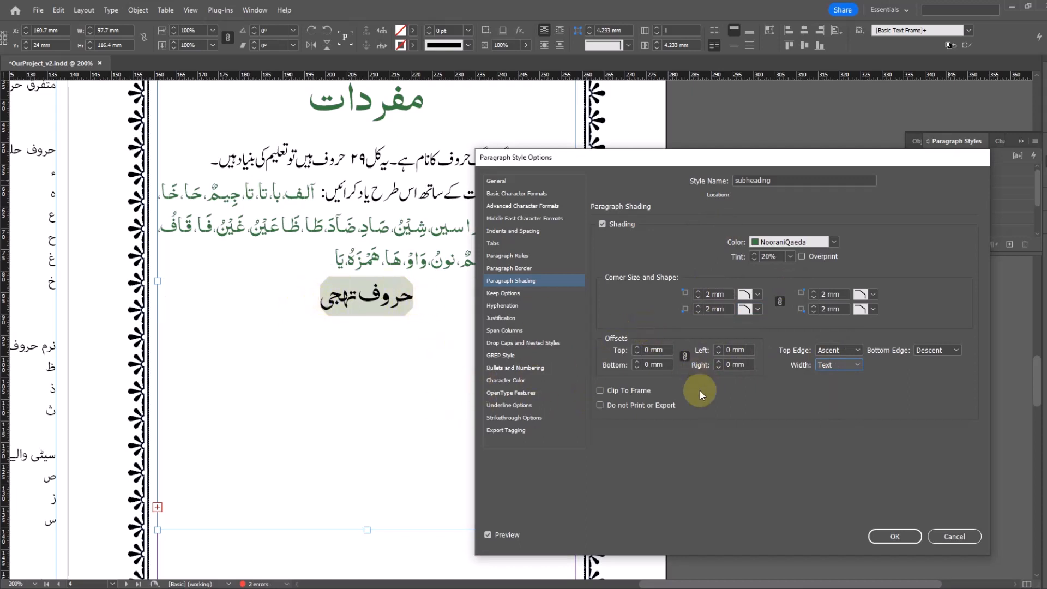
click(685, 357)
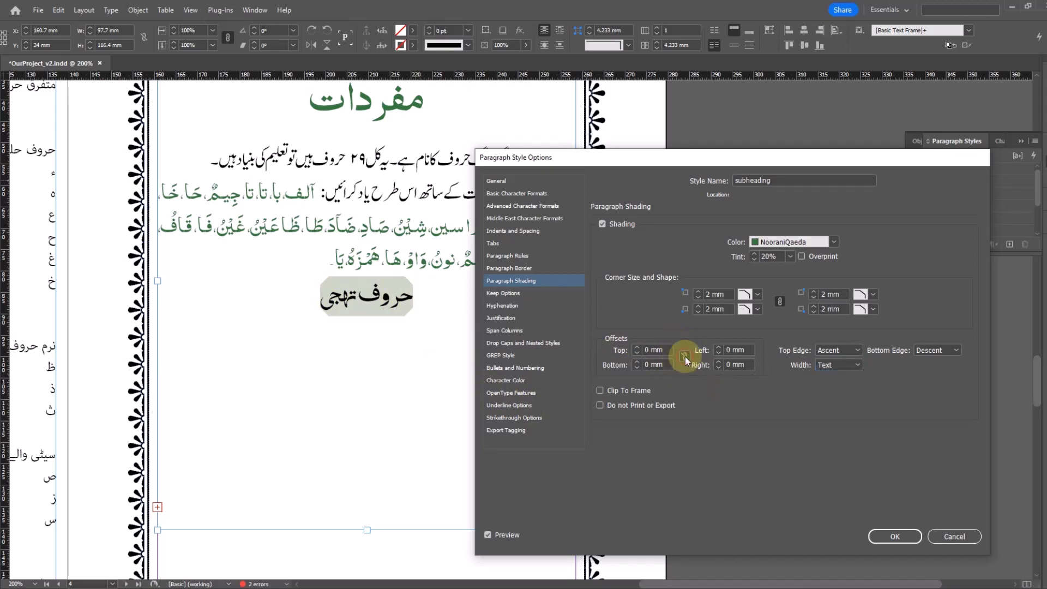
click(719, 348)
click(719, 348)
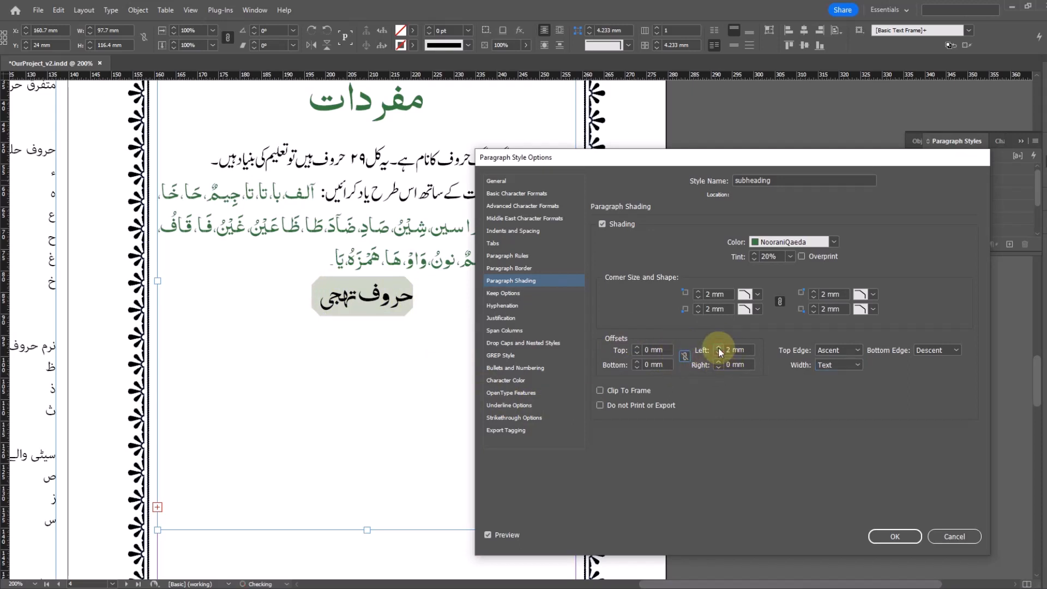
click(719, 348)
click(718, 361)
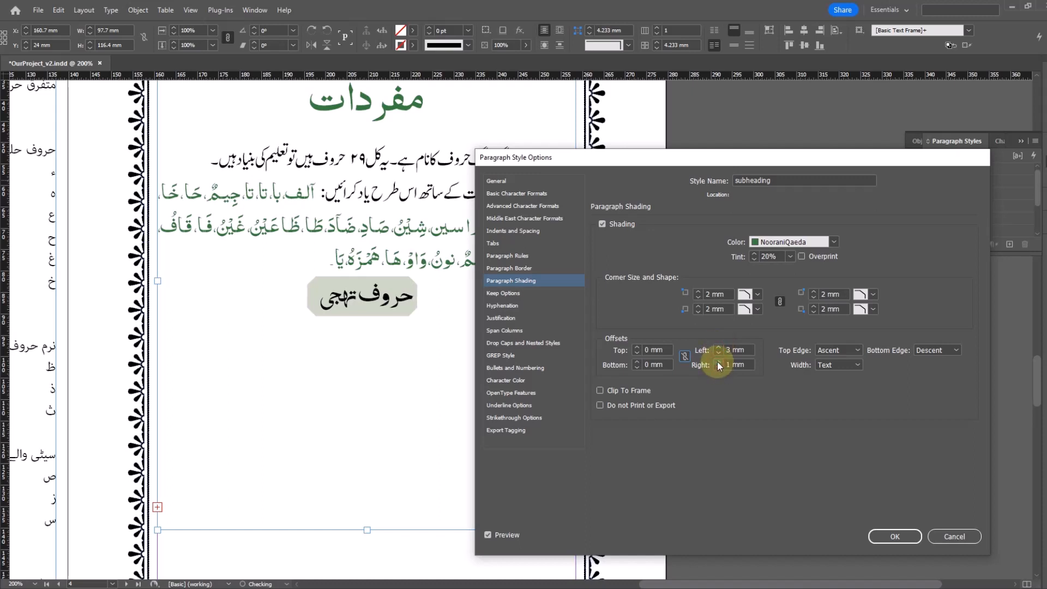
click(718, 361)
Step: Check the heading in the reference PDF in Acrobat and turn on a 4 pt Rule Below in the subheading style
click(522, 256)
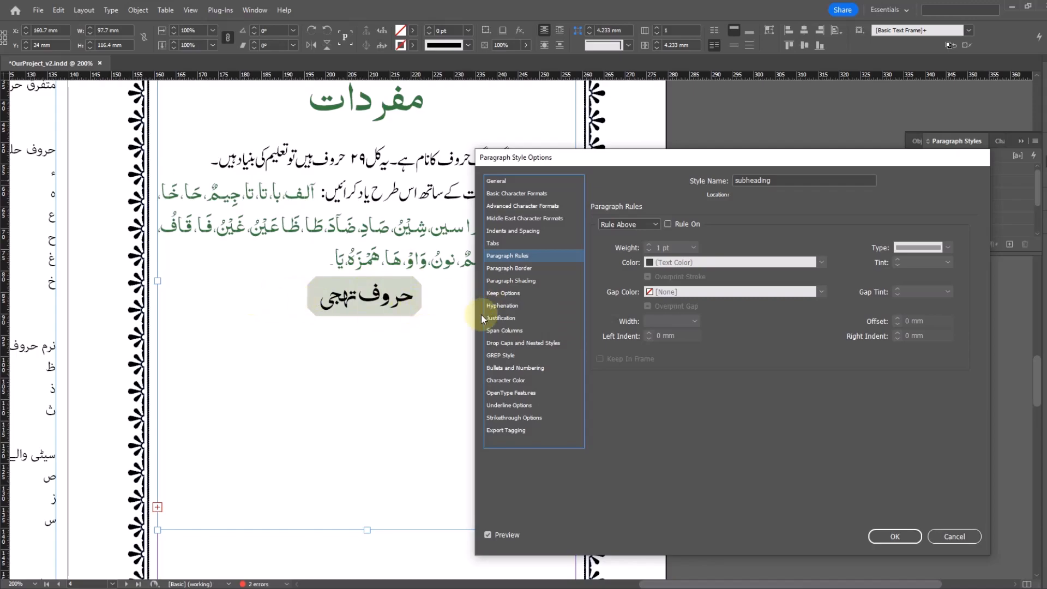
click(380, 588)
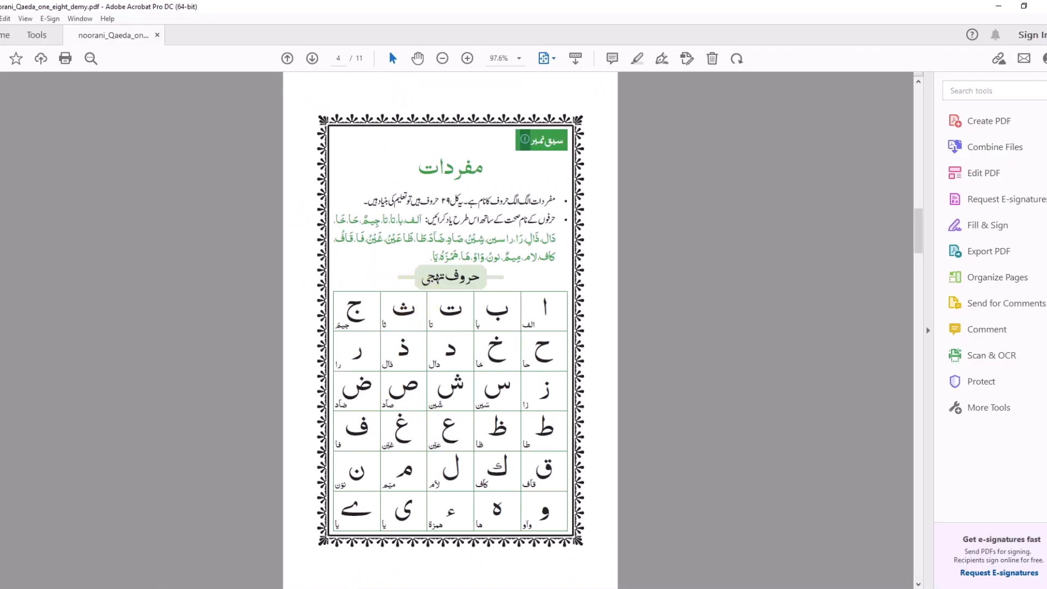
click(288, 588)
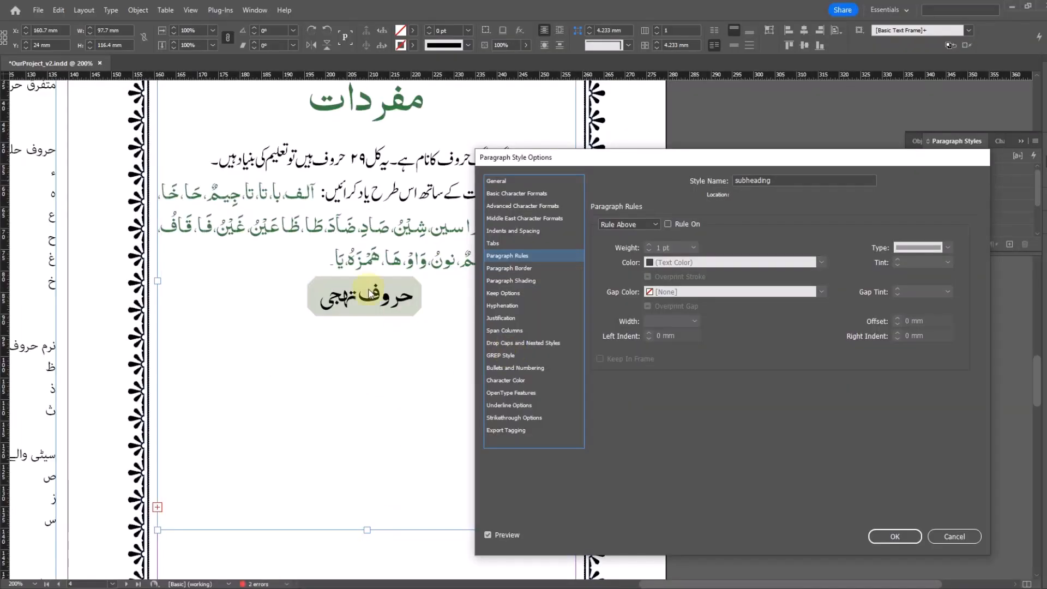
click(639, 225)
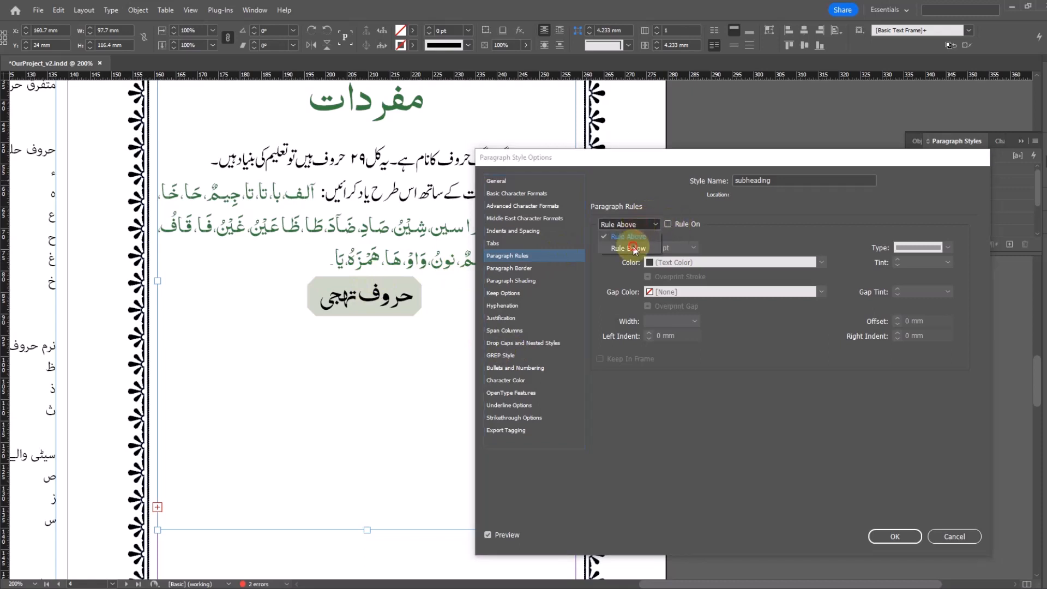
click(633, 248)
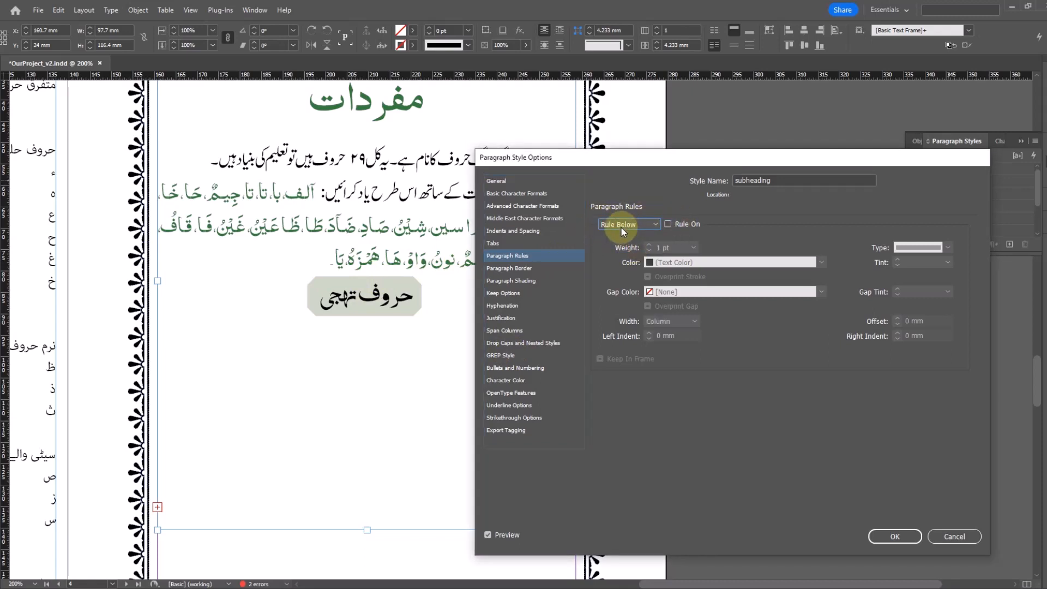
click(668, 224)
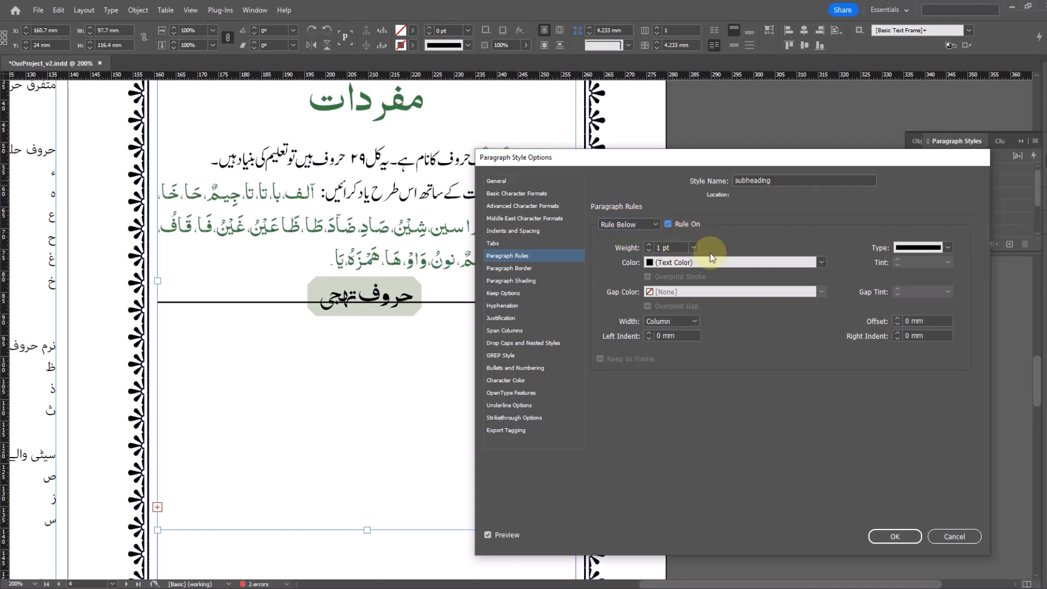
click(648, 245)
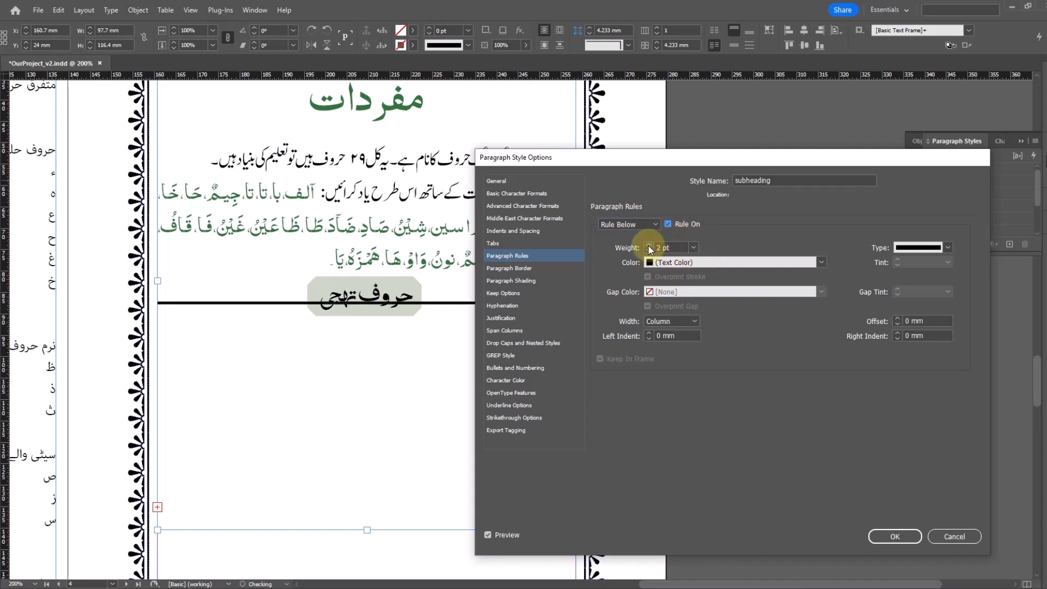
click(648, 245)
click(648, 246)
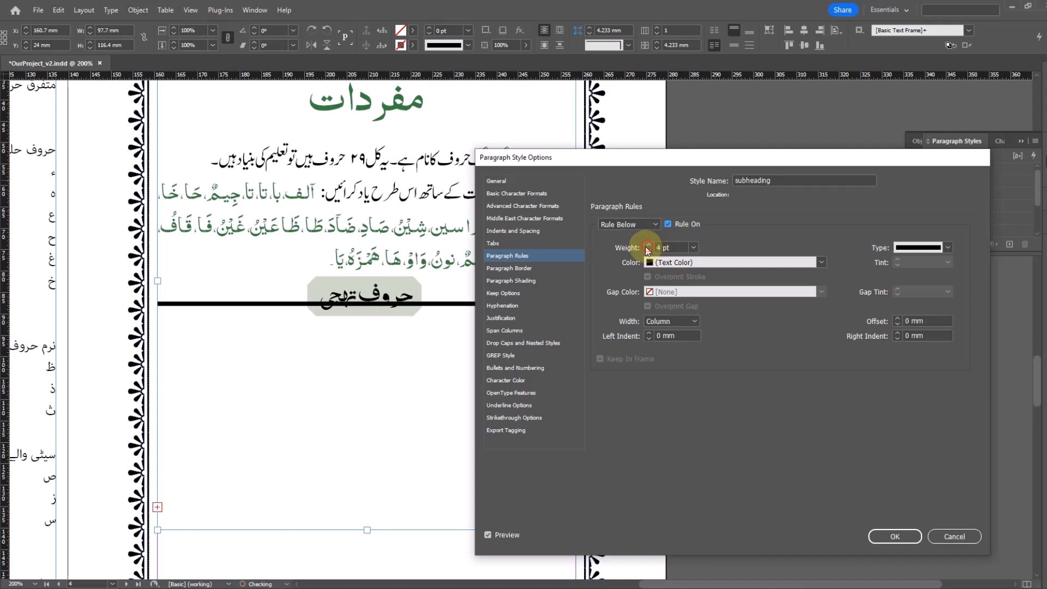
Step: Color the Rule Below with the NooraniQaeda swatch at 20% tint and set its width to Text
click(686, 262)
click(658, 406)
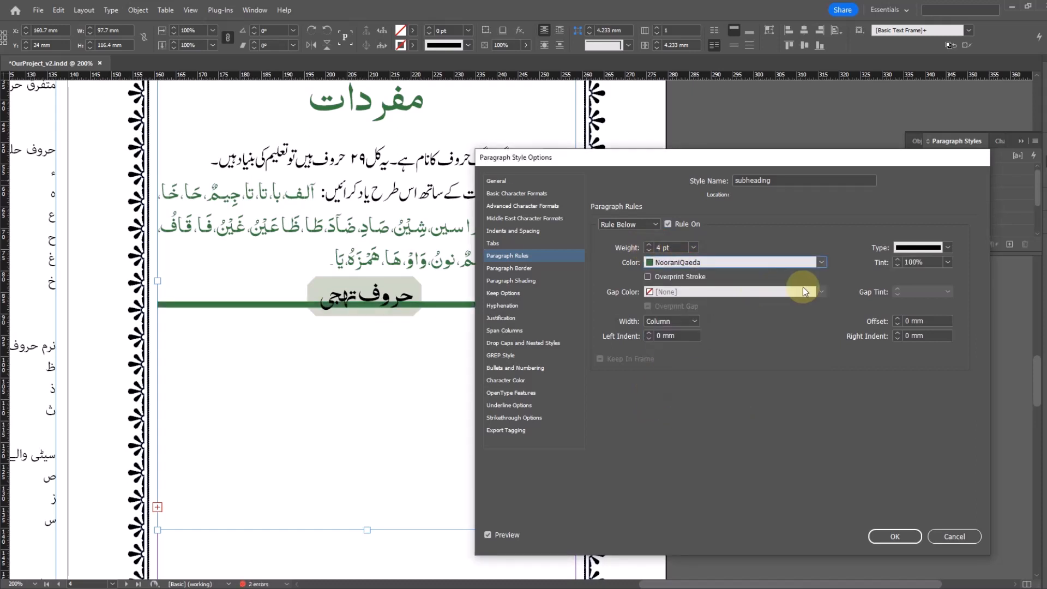
click(934, 263)
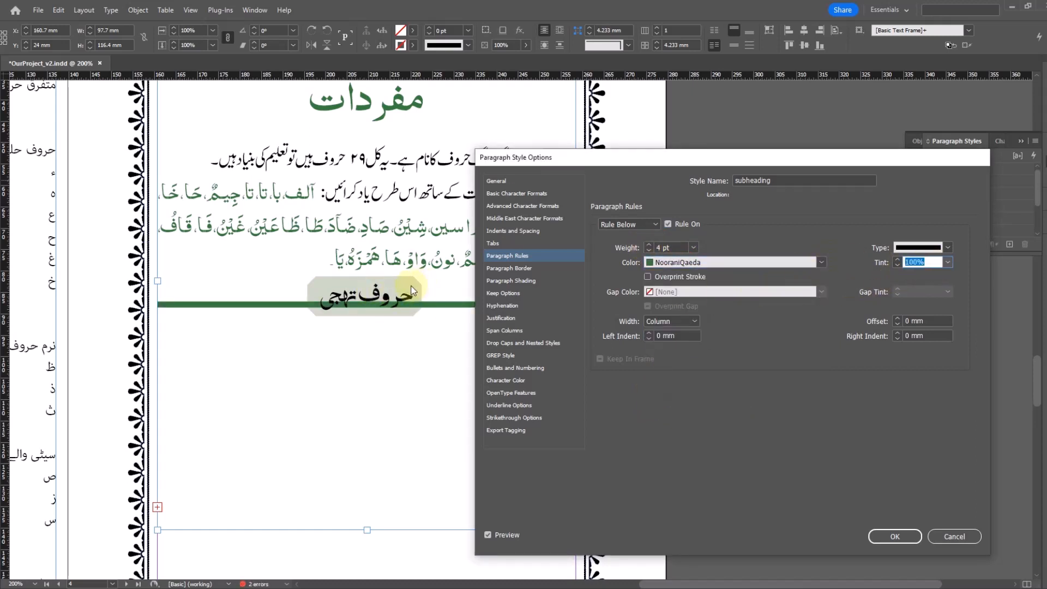
text(20)
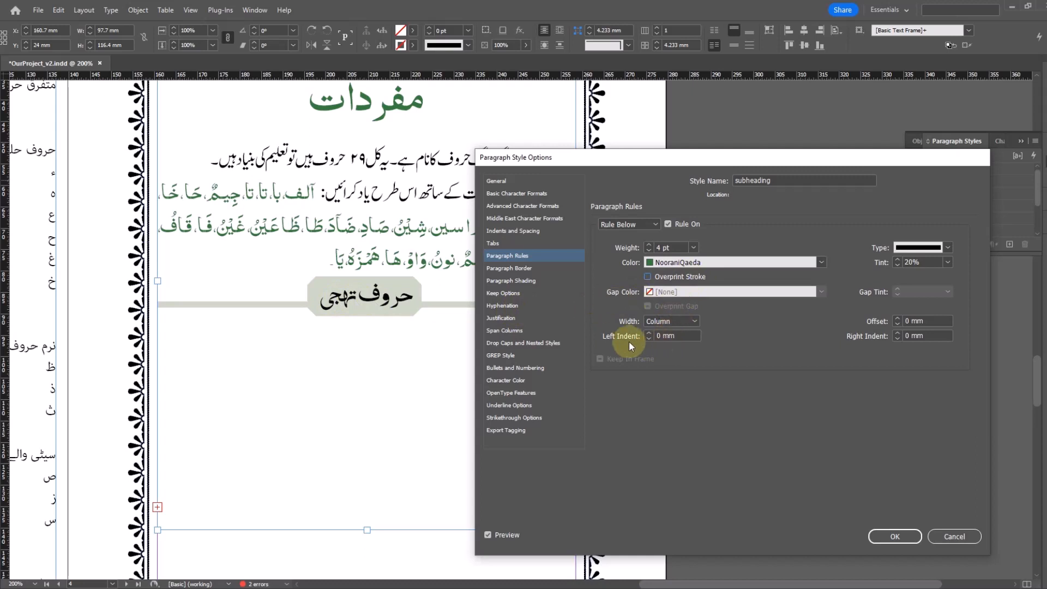
click(690, 322)
click(673, 344)
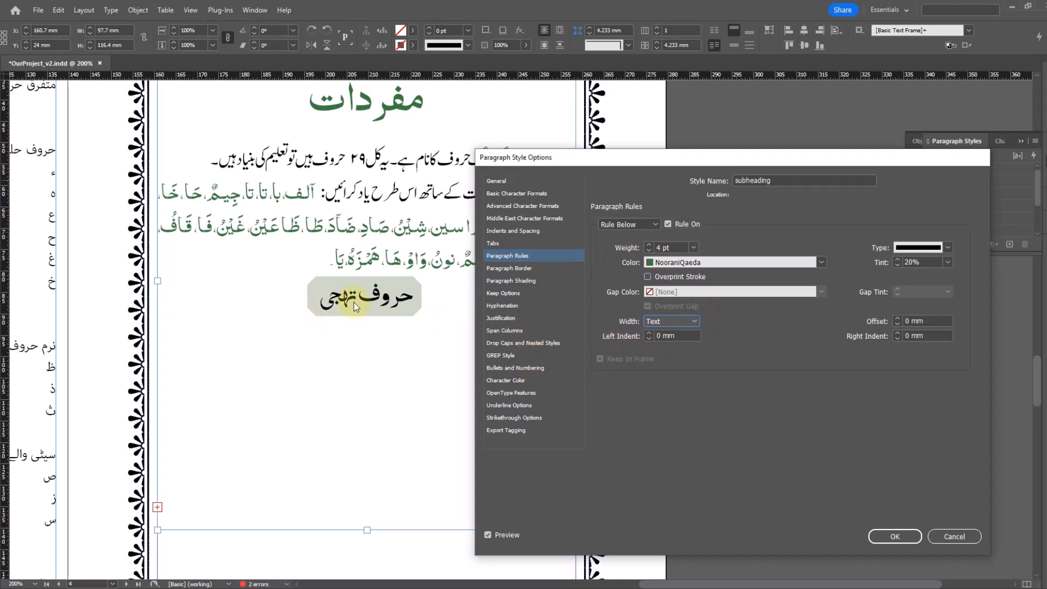
Step: Try left and right indents of -8 mm for the Rule Below, and settle on -10 mm for both
click(649, 333)
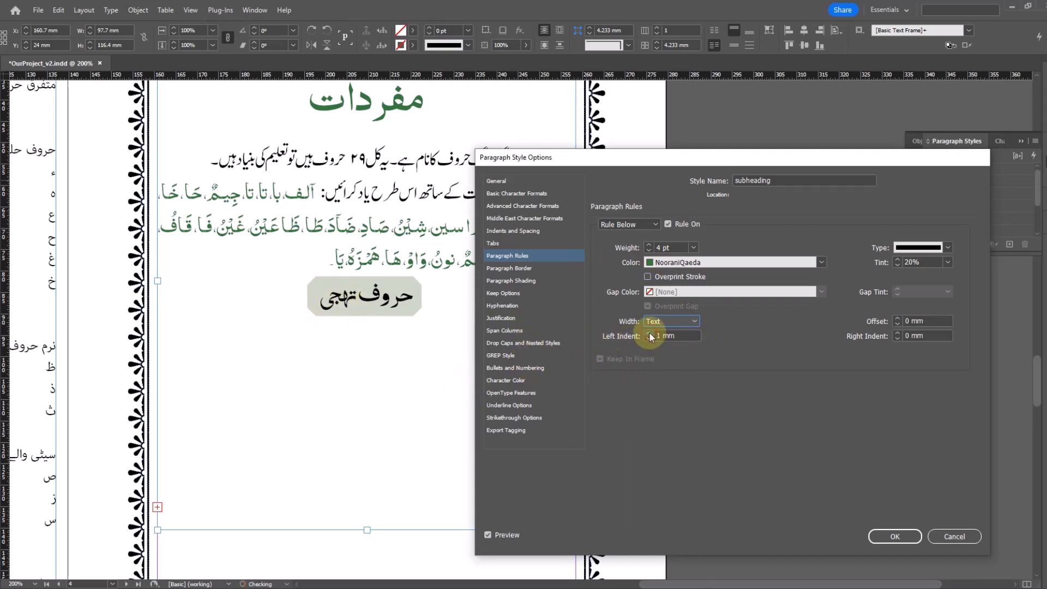
click(648, 333)
click(649, 333)
click(649, 333)
click(649, 333)
drag(684, 337, 591, 345)
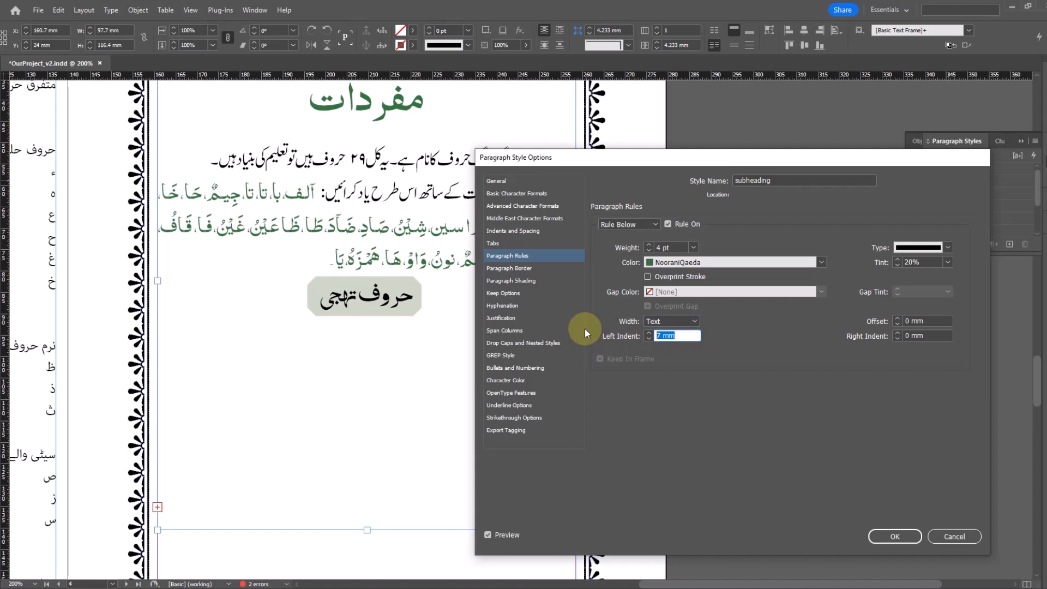
text(-8)
key(Tab)
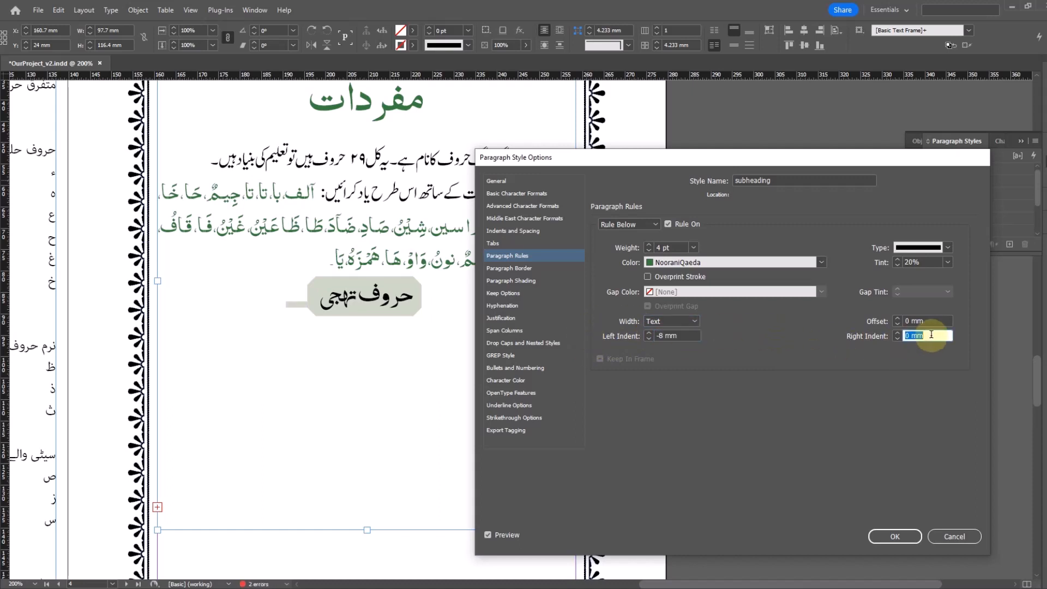
text(-8)
key(Tab)
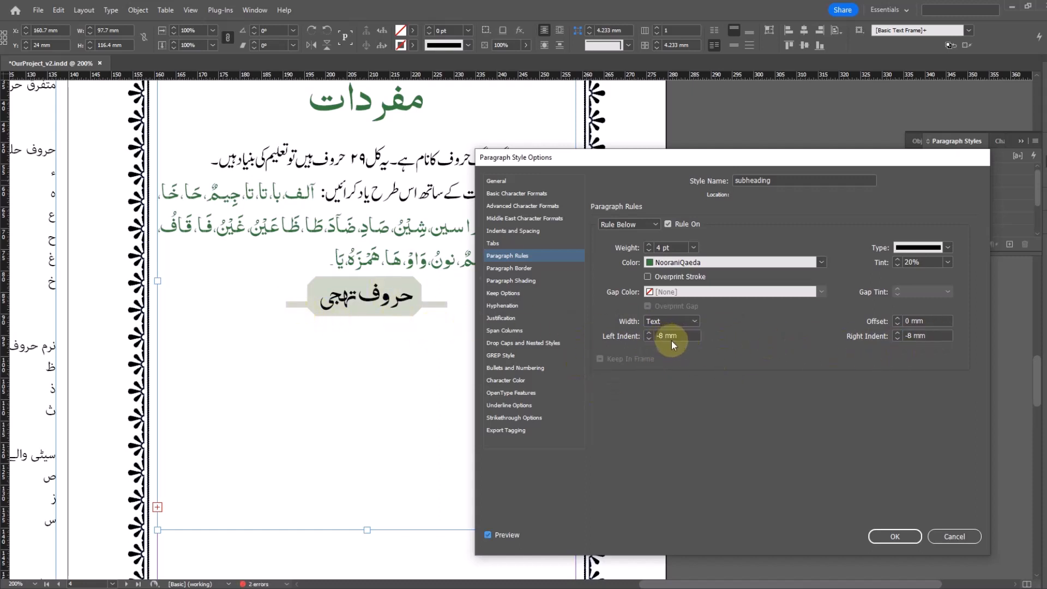
click(647, 339)
click(647, 339)
click(897, 339)
click(896, 339)
Step: Tune the Rule Below's offset through -2 mm and -1.75 mm to -1.65 mm, and accept the subheading style options
click(897, 318)
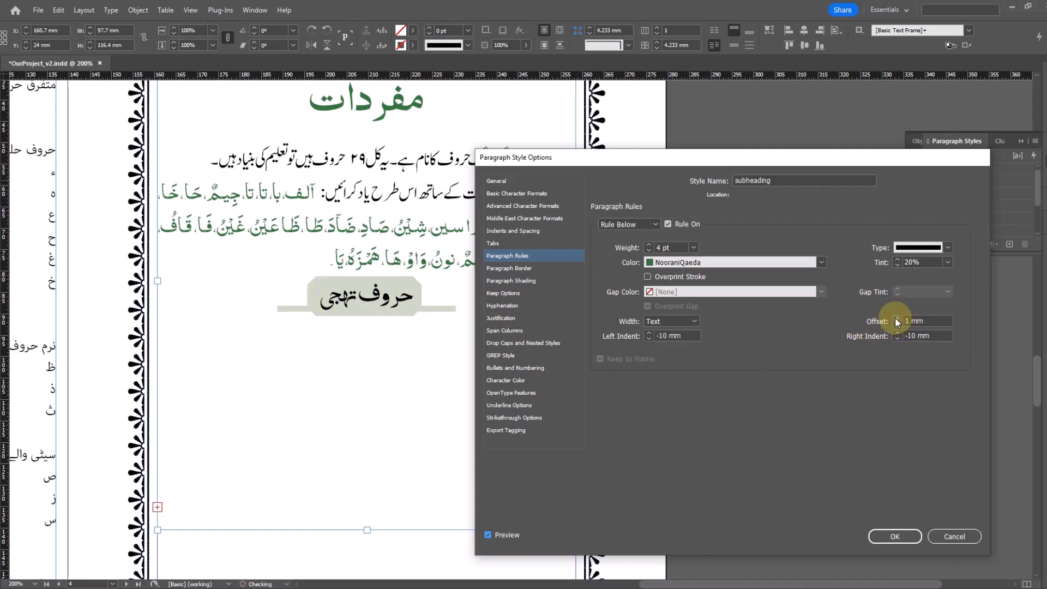
click(896, 323)
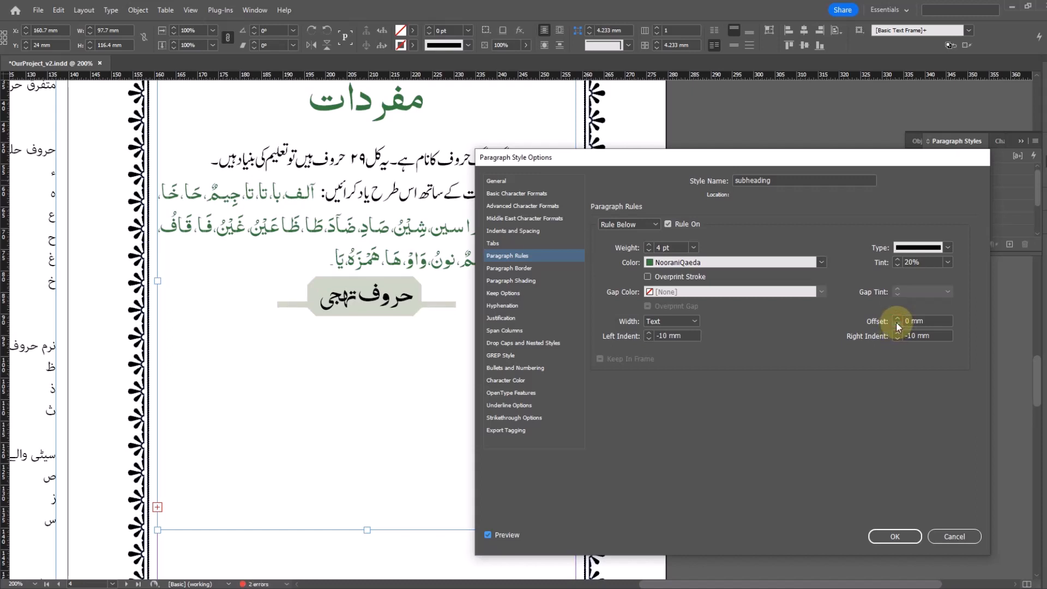
click(896, 324)
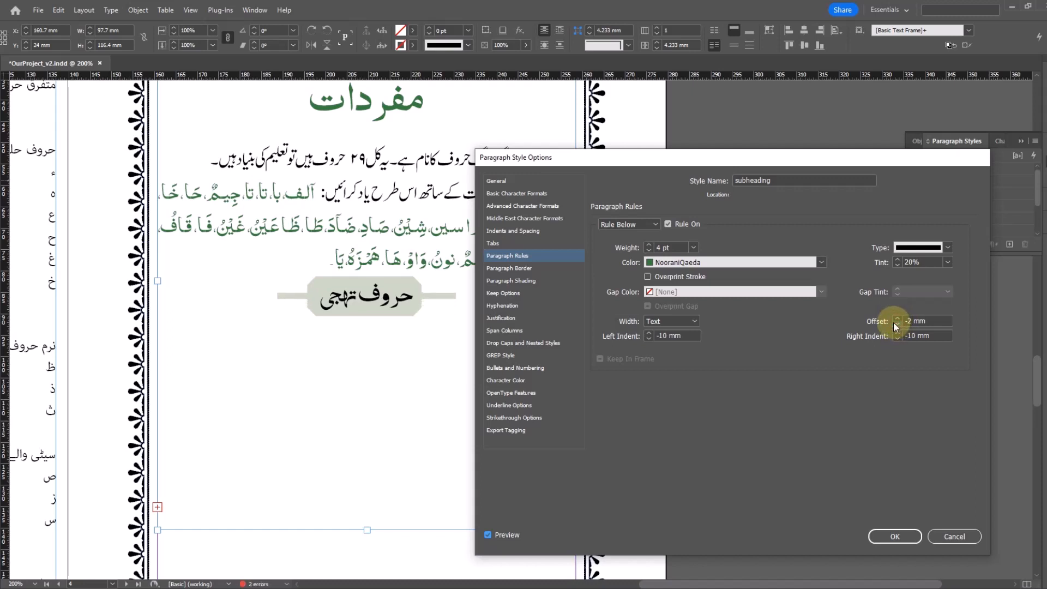
double_click(911, 321)
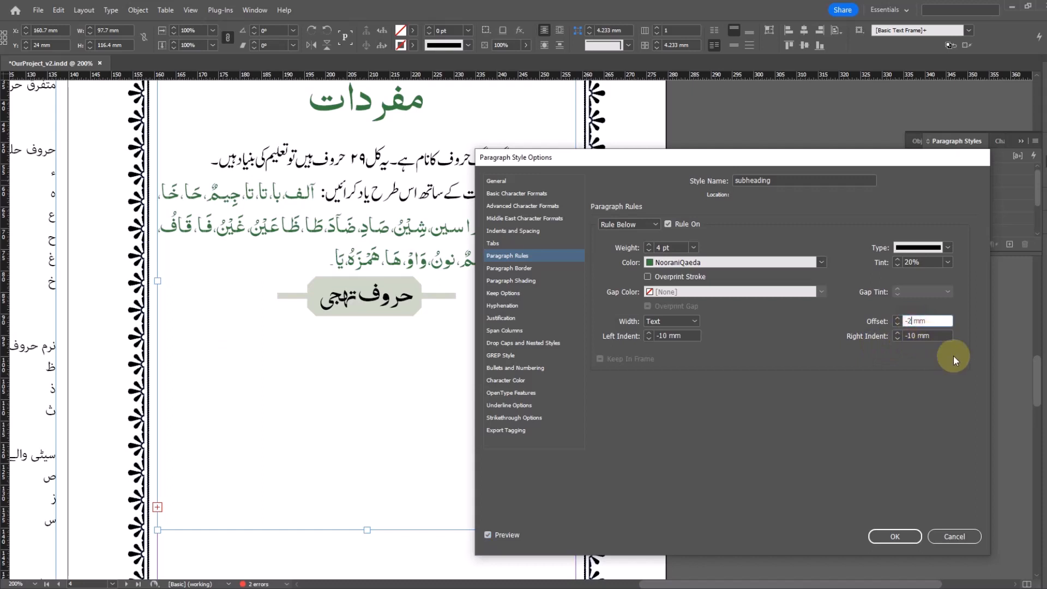
text(-1.7)
text(5)
key(Tab)
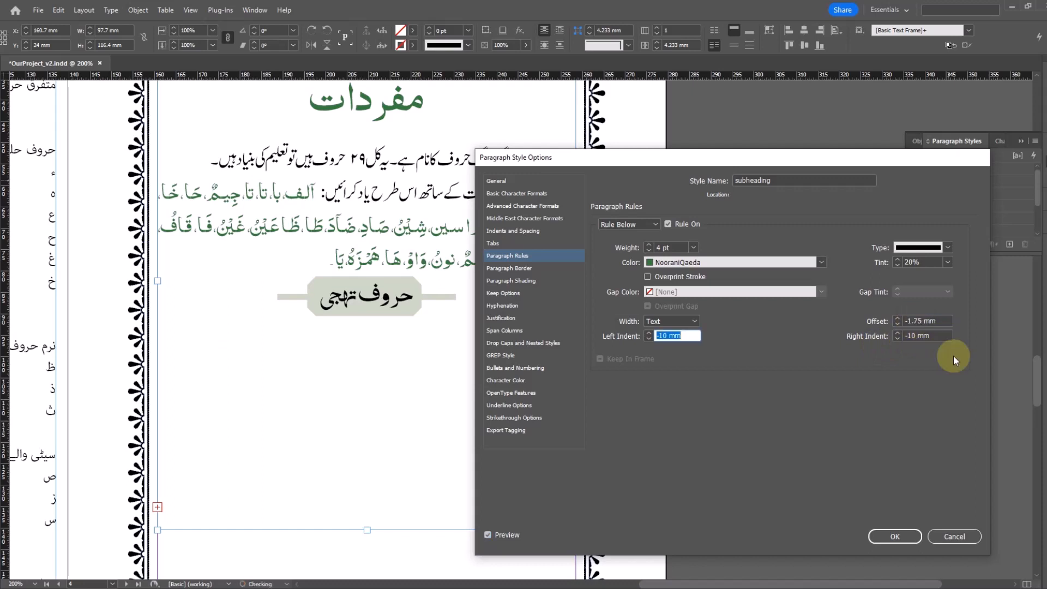
click(922, 322)
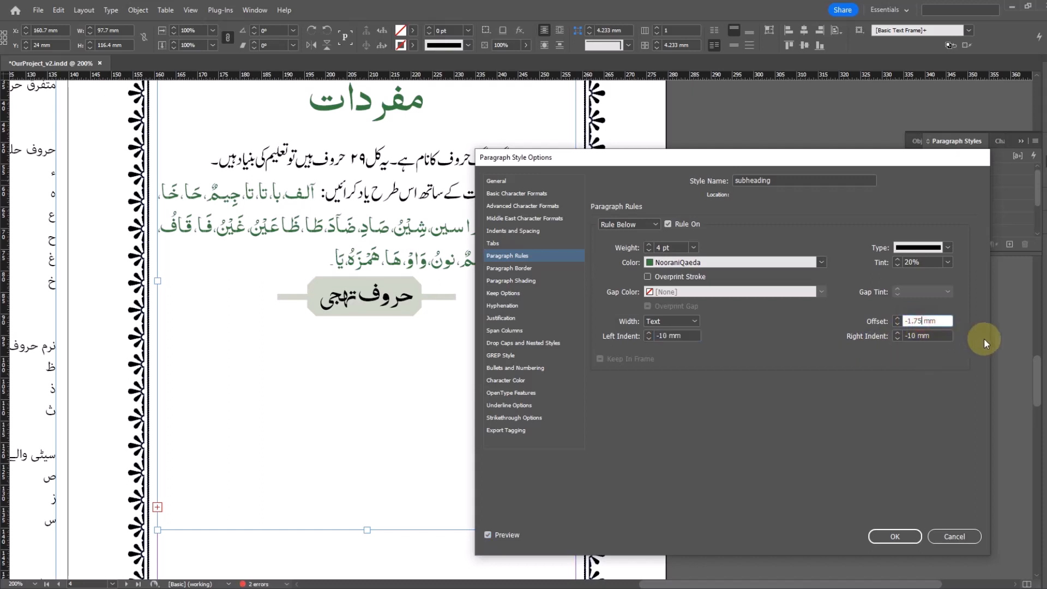
key(BackSpace)
key(BackSpace)
text(65)
key(Tab)
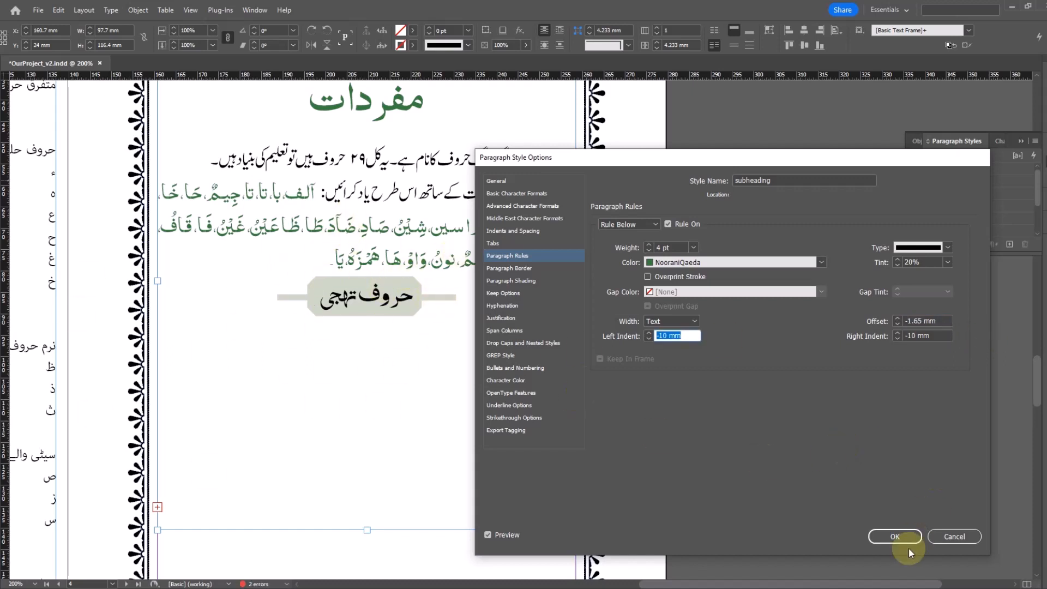
click(892, 535)
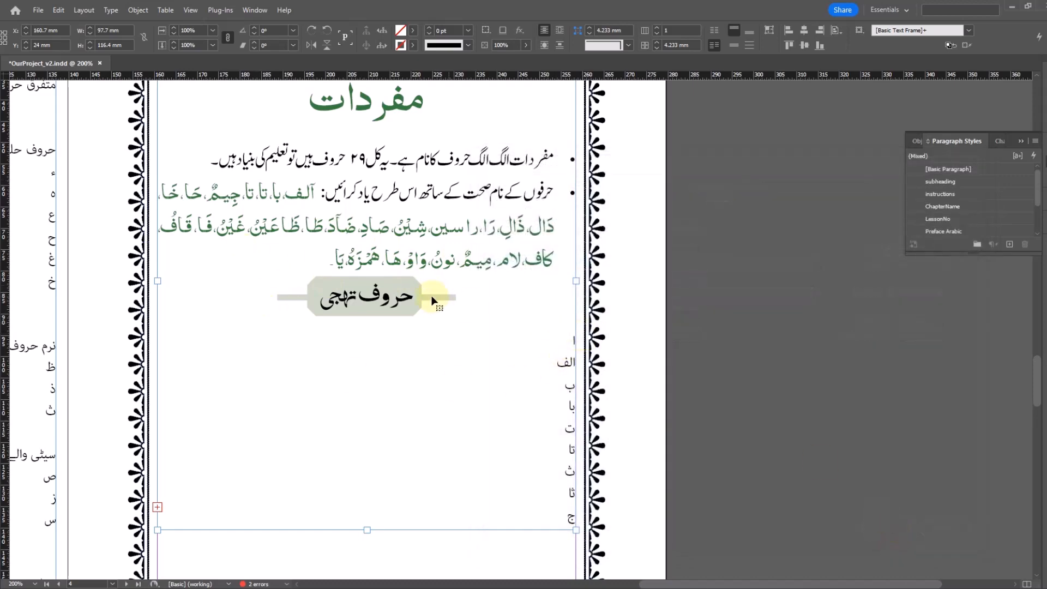
Step: Enlarge the Paragraph Styles list and shorten page 4's lesson text frame to about 70 mm high, ending just below the subheading
scroll(438, 300, down, 3)
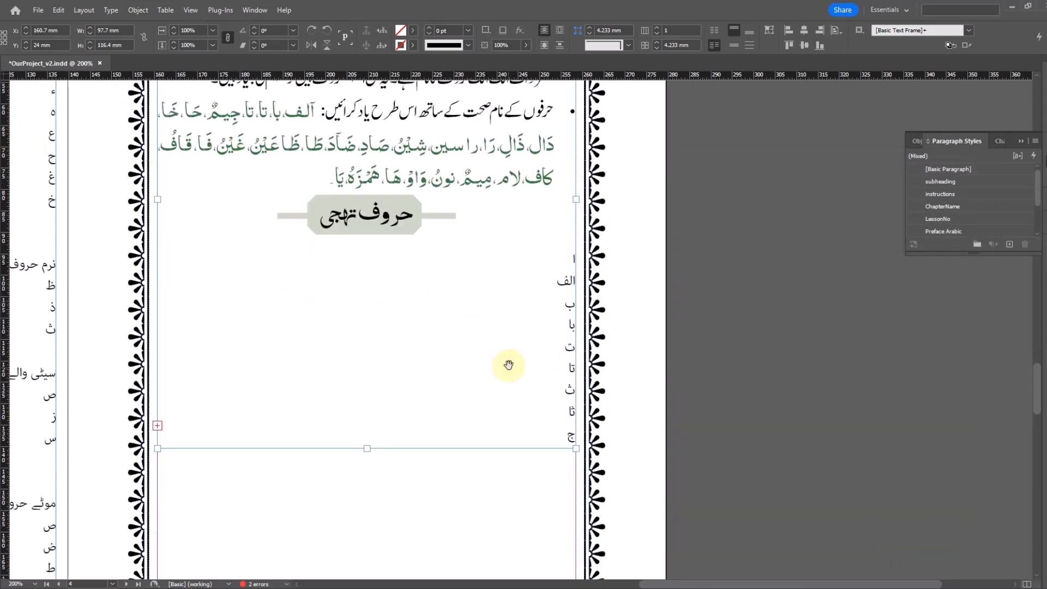
scroll(508, 365, down, 3)
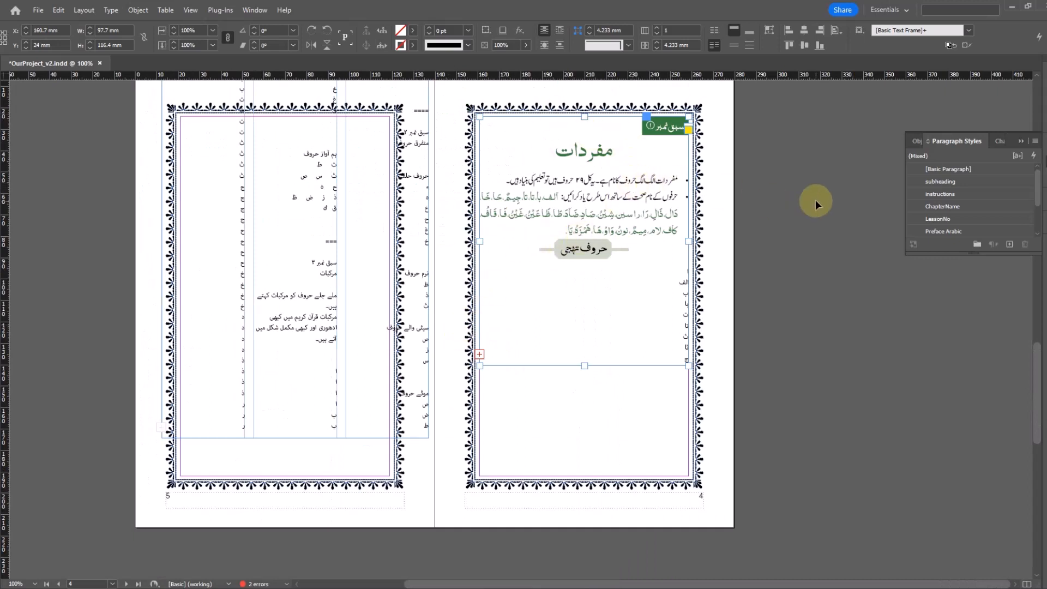
drag(975, 256, 978, 377)
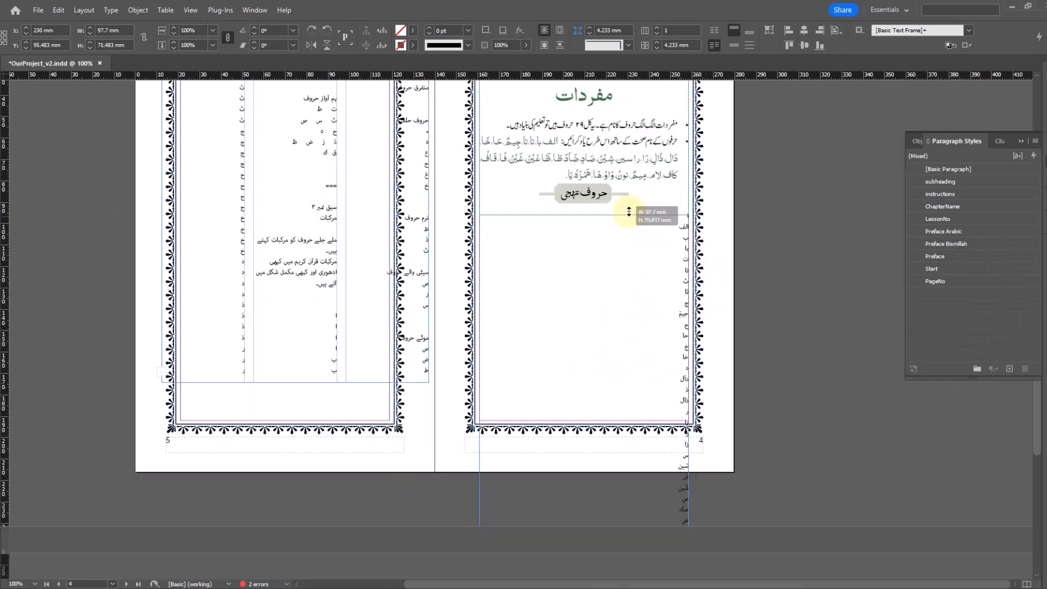
drag(629, 215, 631, 211)
Step: Flow the overset letter list into a new threaded frame about 168 × 121 mm and give it 4 columns
click(480, 199)
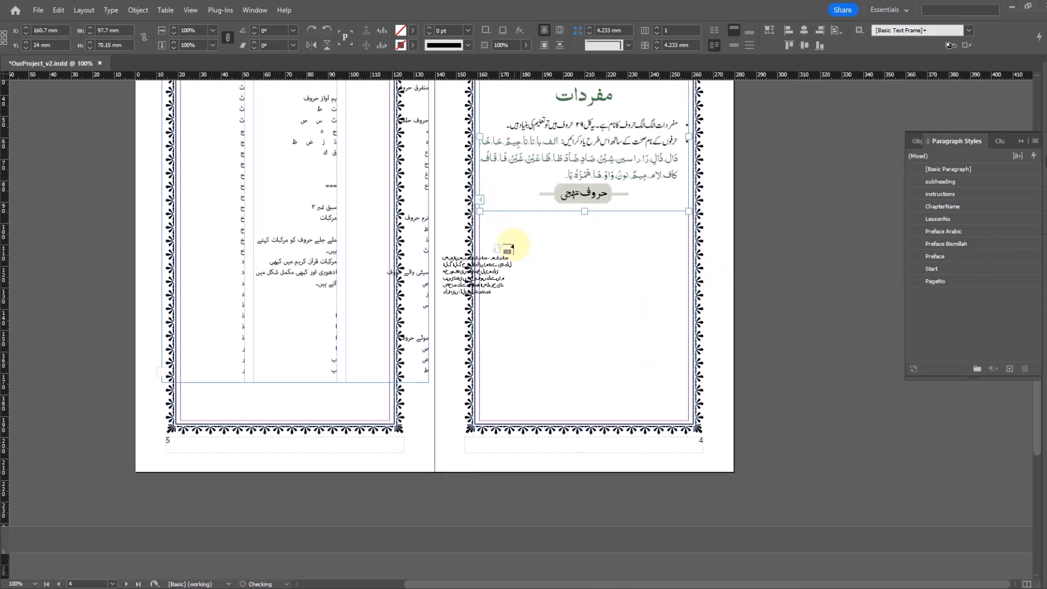
drag(510, 241, 870, 499)
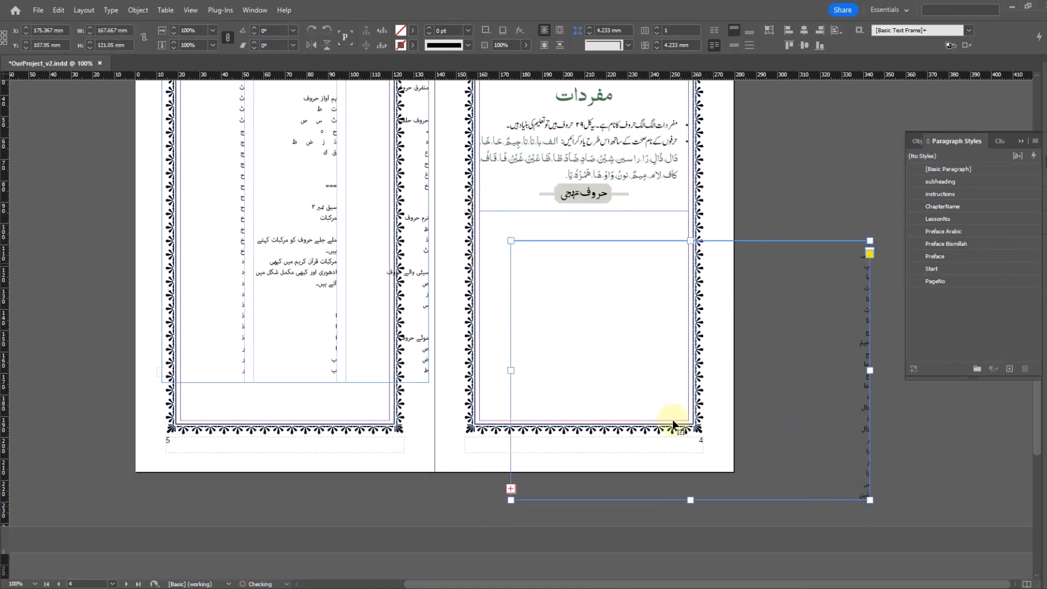
click(658, 28)
click(658, 28)
click(658, 28)
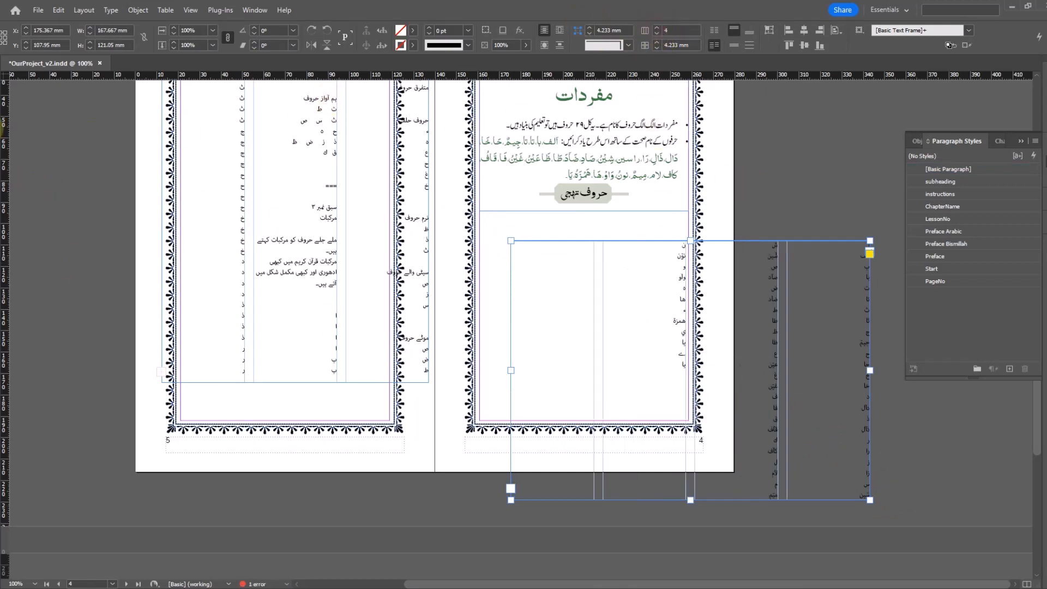
Step: Cut the whole letter list out of the four-column frame and delete the emptied frame
key(t)
click(651, 369)
key(ctrl+a)
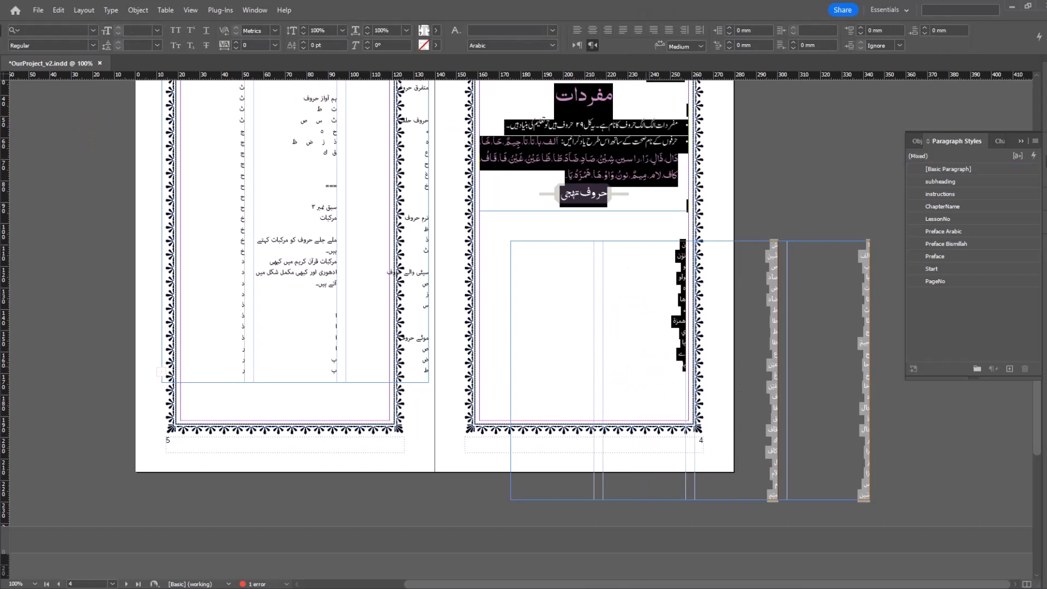
click(661, 373)
key(ctrl+a)
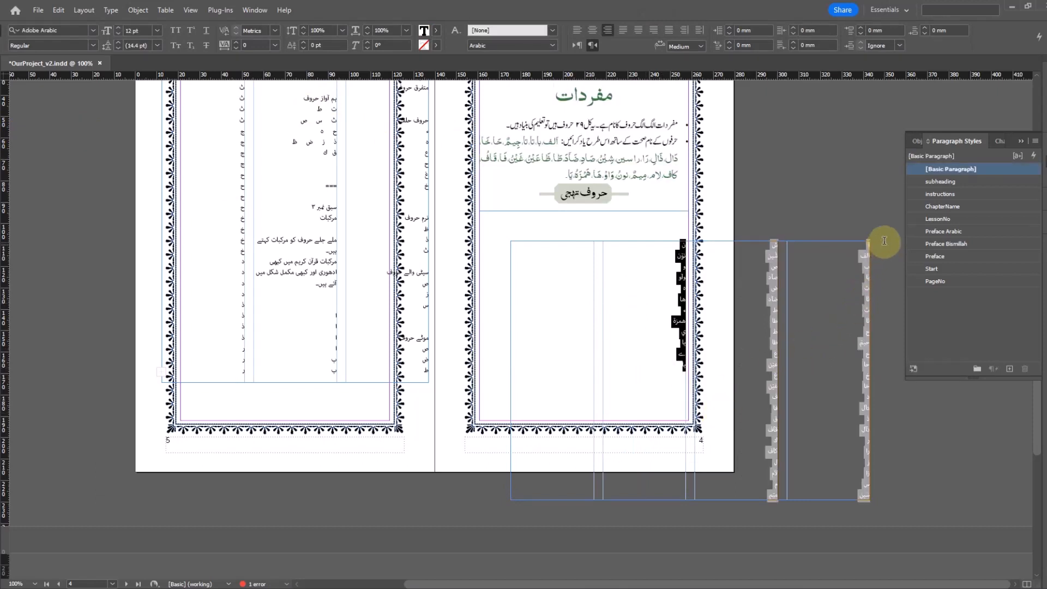
key(BackSpace)
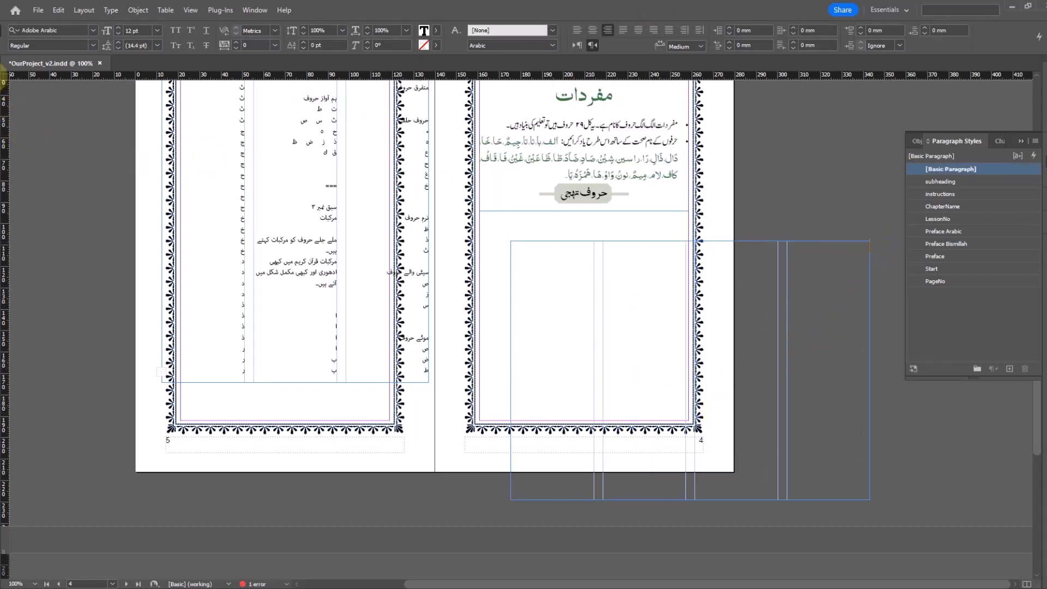
key(Escape)
key(Delete)
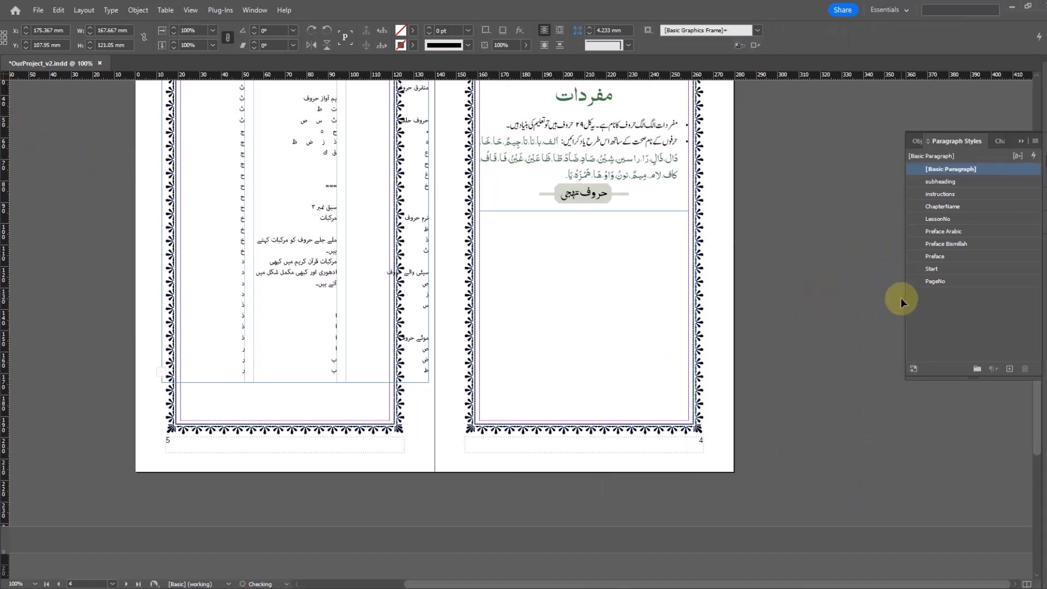
Step: Draw a separate text frame about 96 × 76 mm below the subheading on page 4 and paste the letter list into it
click(485, 195)
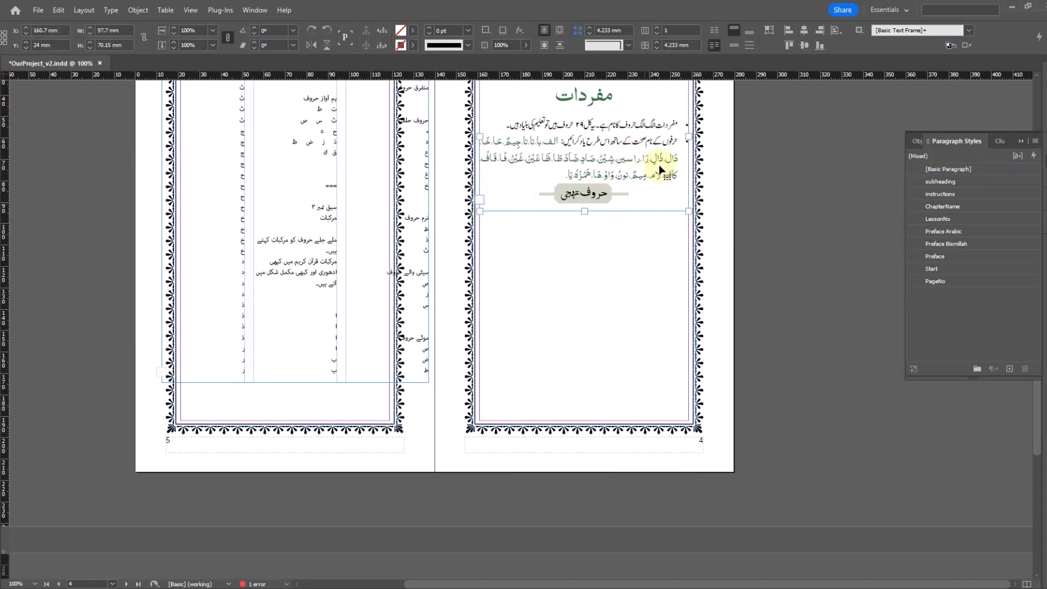
scroll(799, 234, up, 3)
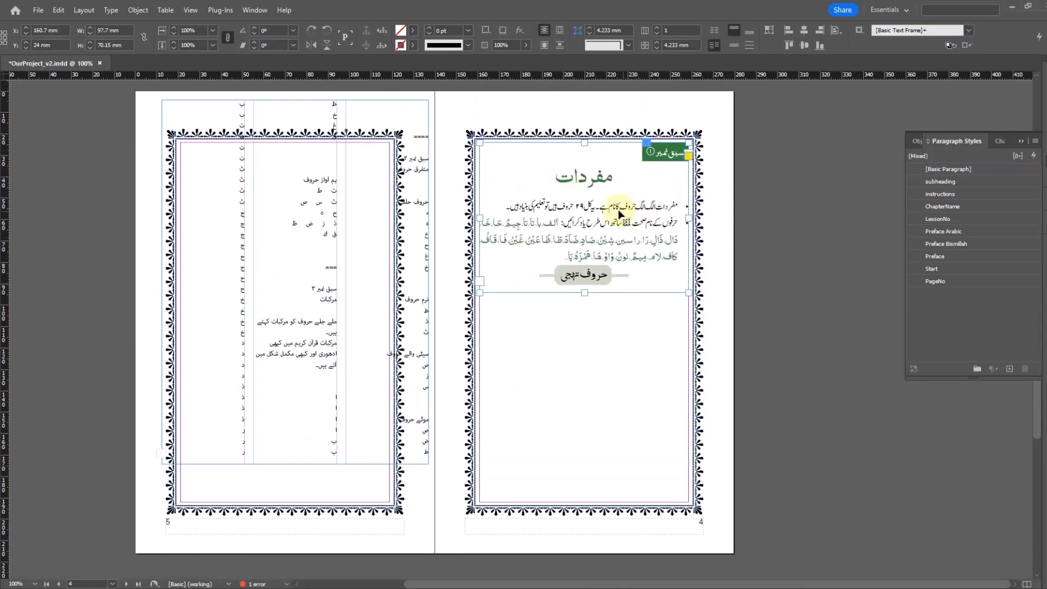
click(1, 146)
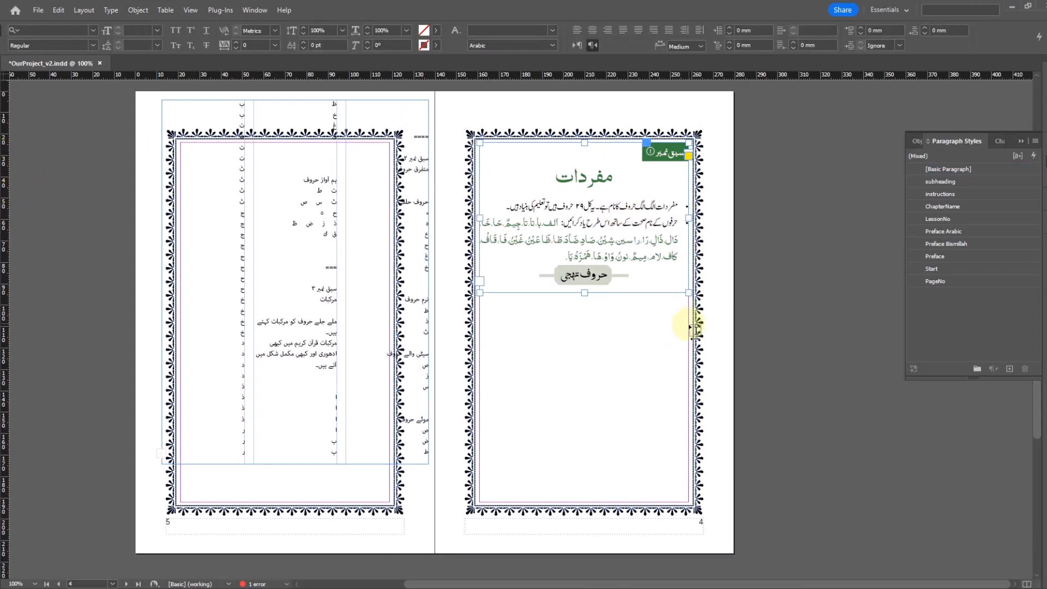
key(f)
drag(688, 330, 483, 492)
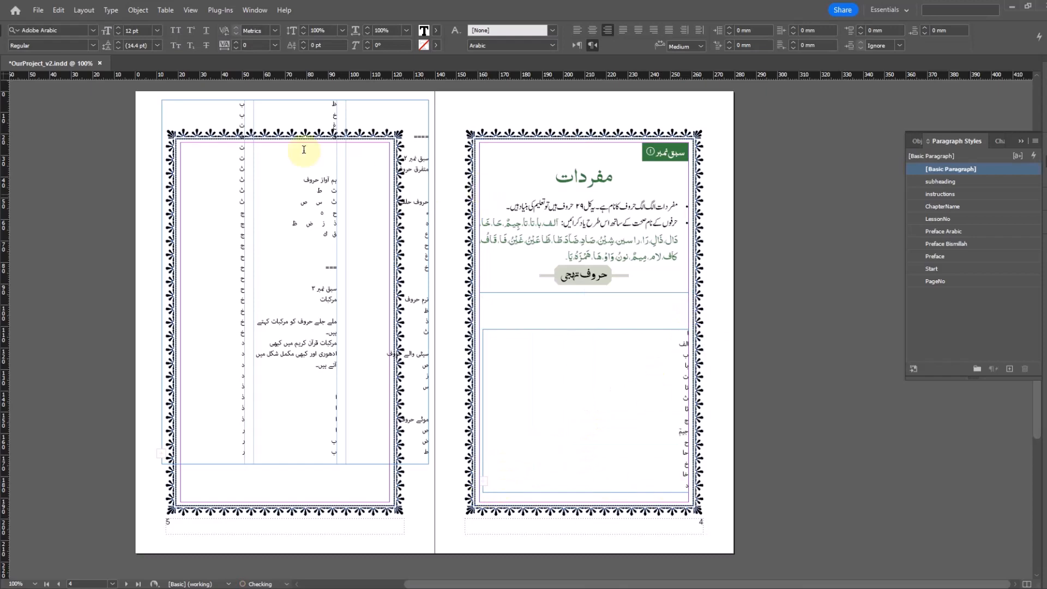
click(1, 84)
click(825, 402)
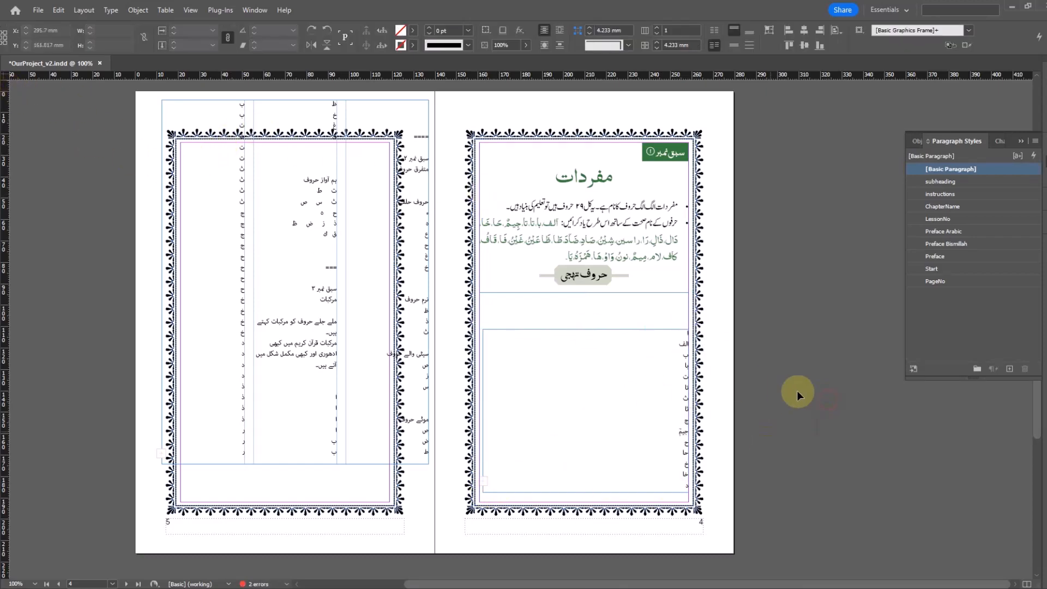
Step: Move the letter list frame off page 4 onto the pasteboard beside it
key(ctrl+space)
drag(427, 274, 768, 517)
drag(762, 405, 638, 389)
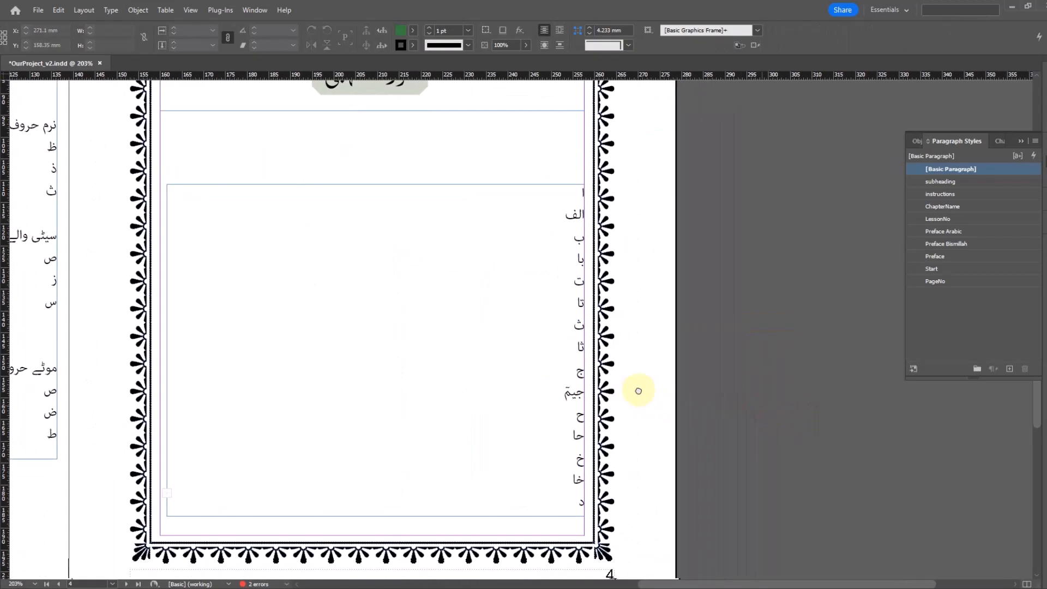
drag(512, 283, 676, 345)
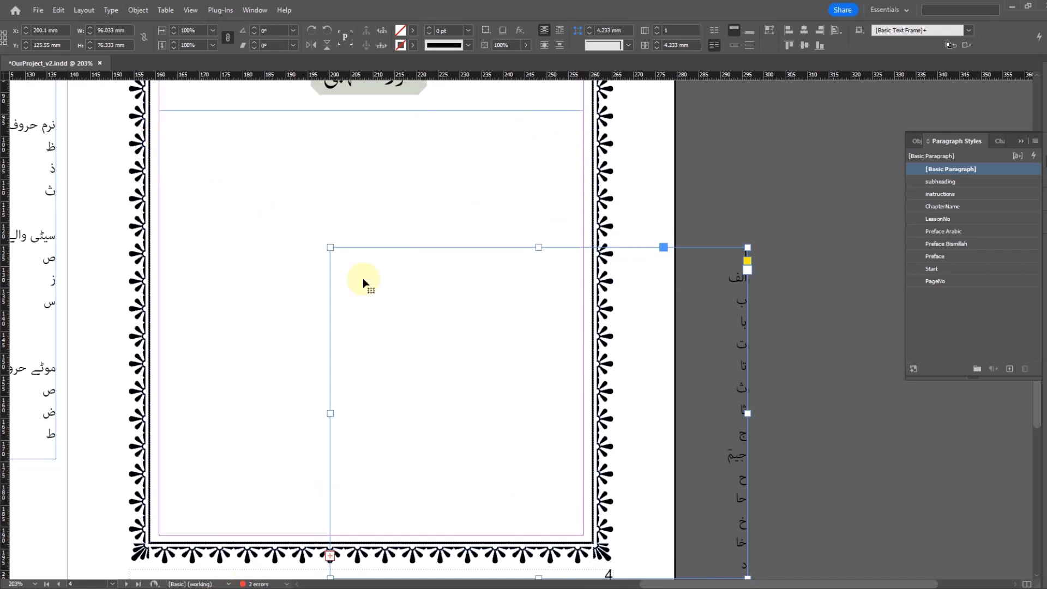
drag(413, 276, 698, 229)
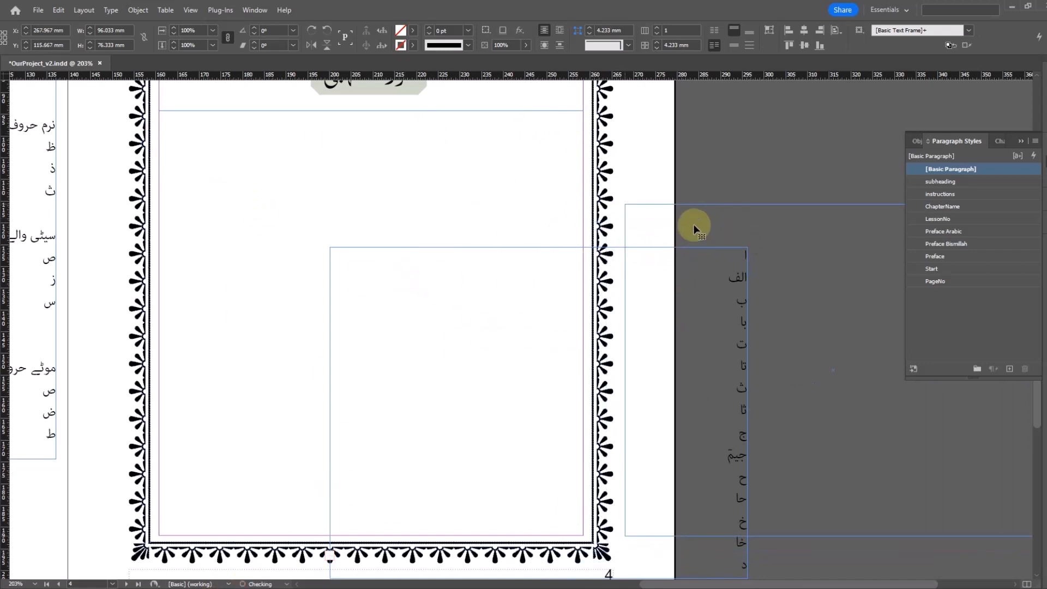
Step: Fit the lesson text frame to its content and shorten it to about 68 mm high, ending just below the subheading
scroll(426, 198, up, 5)
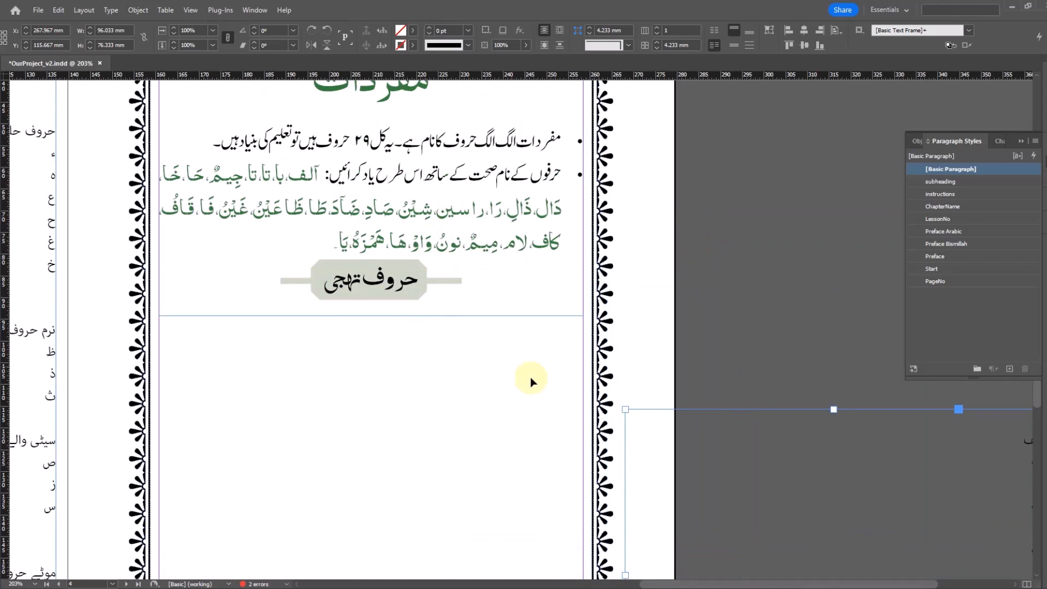
scroll(464, 362, down, 2)
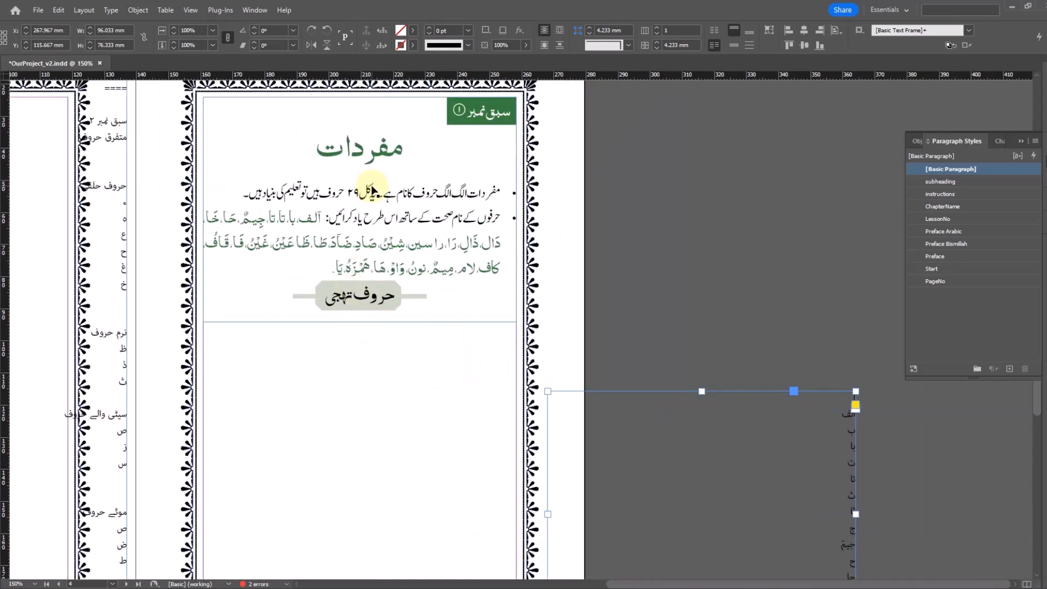
click(372, 188)
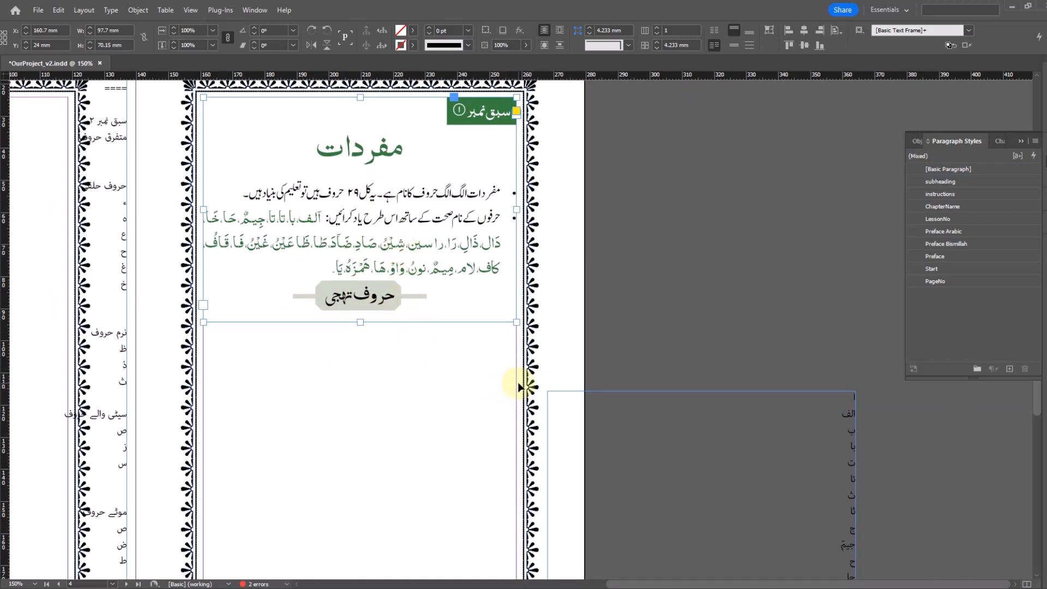
key(ctrl+alt+c)
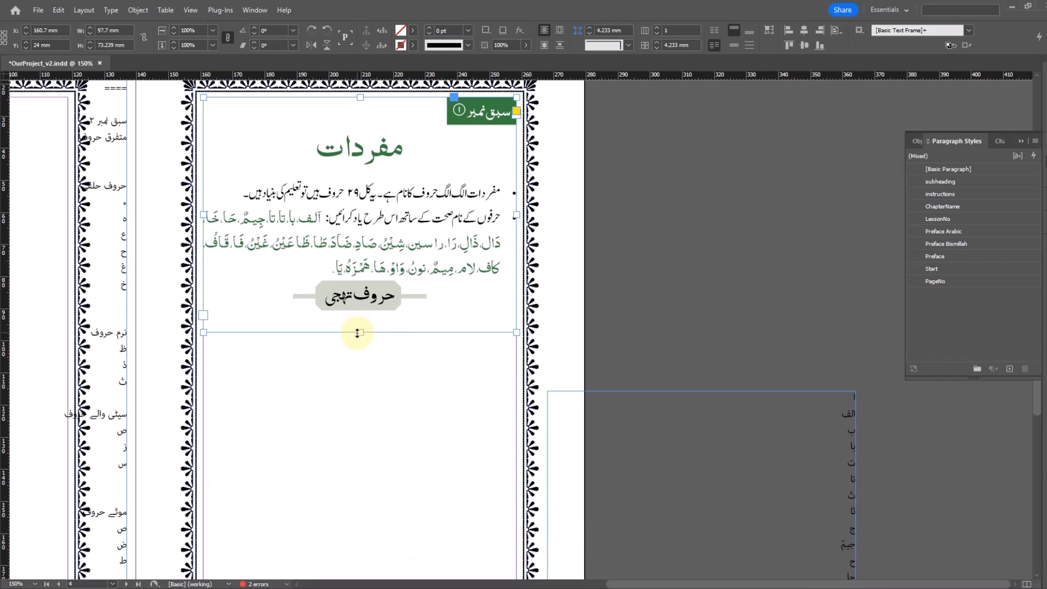
mouse_move(358, 332)
mouse_down()
mouse_move(367, 314)
mouse_move(368, 326)
mouse_up()
drag(372, 314, 372, 316)
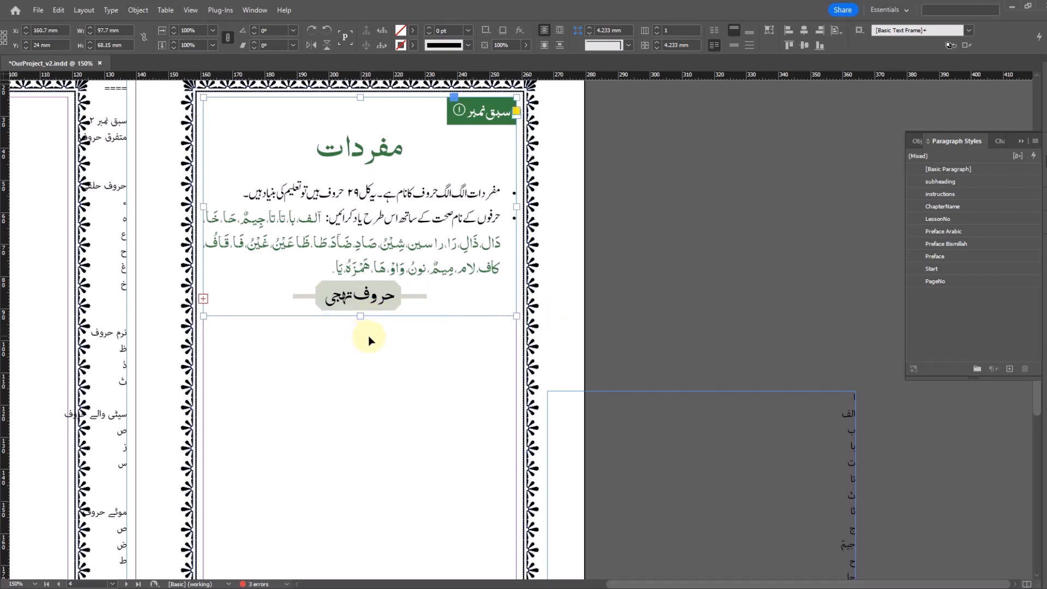
Step: Remove the empty line after the subheading and fit the lesson text frame to its content
key(ctrl+alt+c)
click(0, 146)
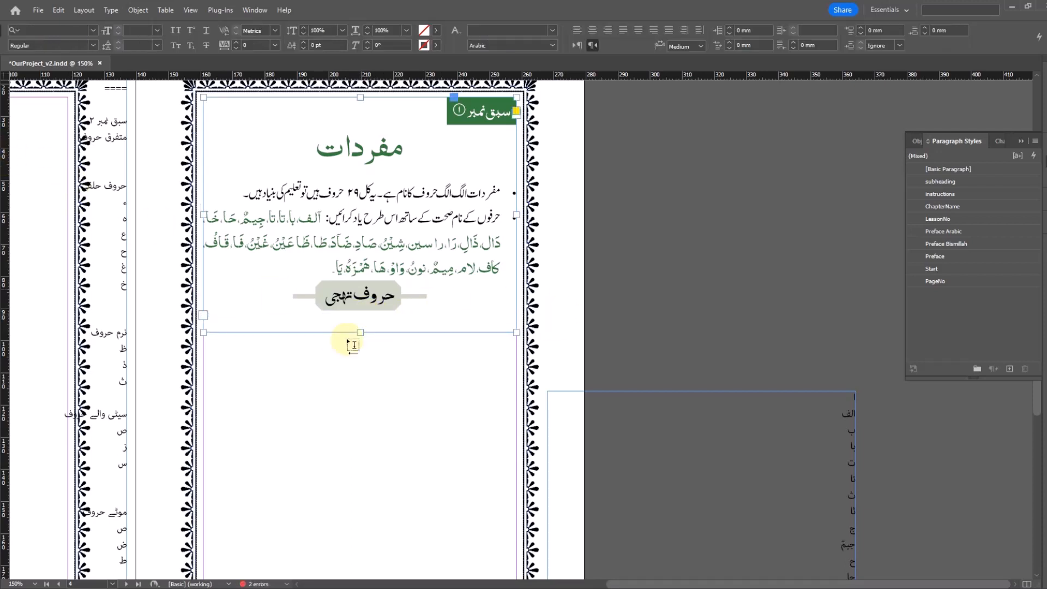
click(363, 322)
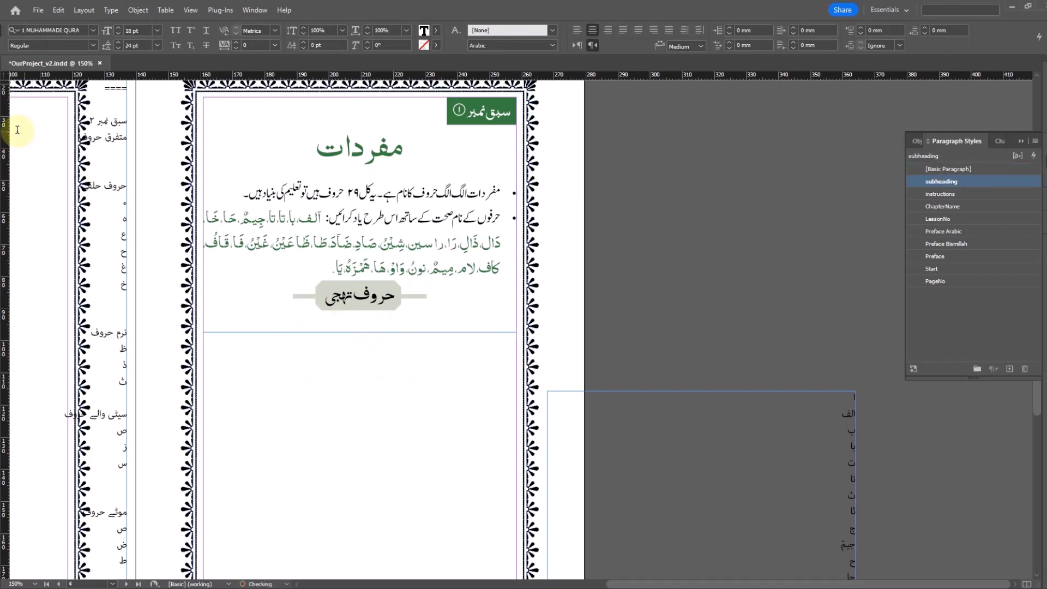
click(4, 76)
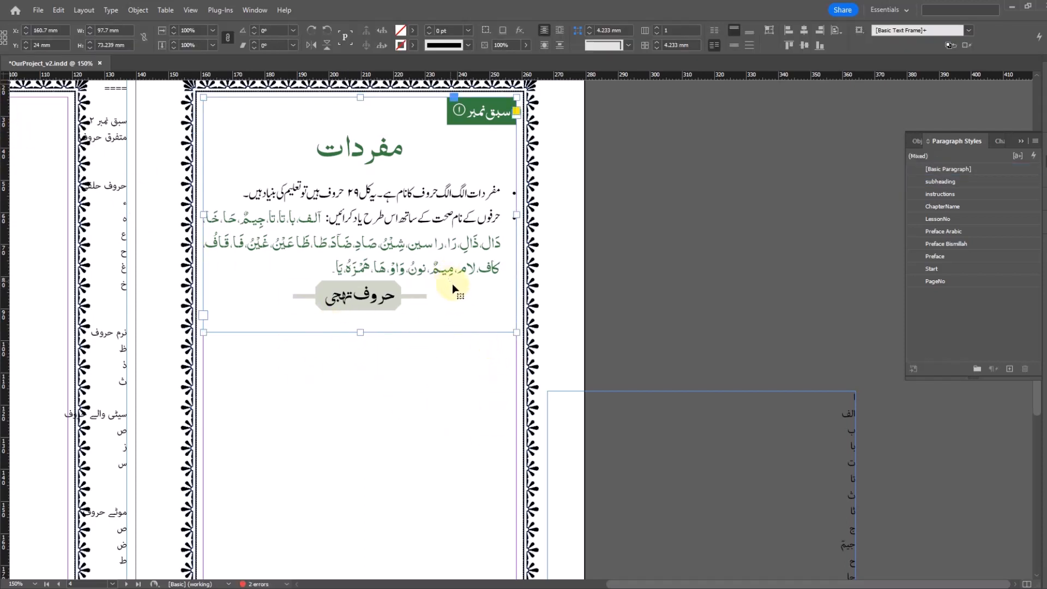
key(ctrl+alt+c)
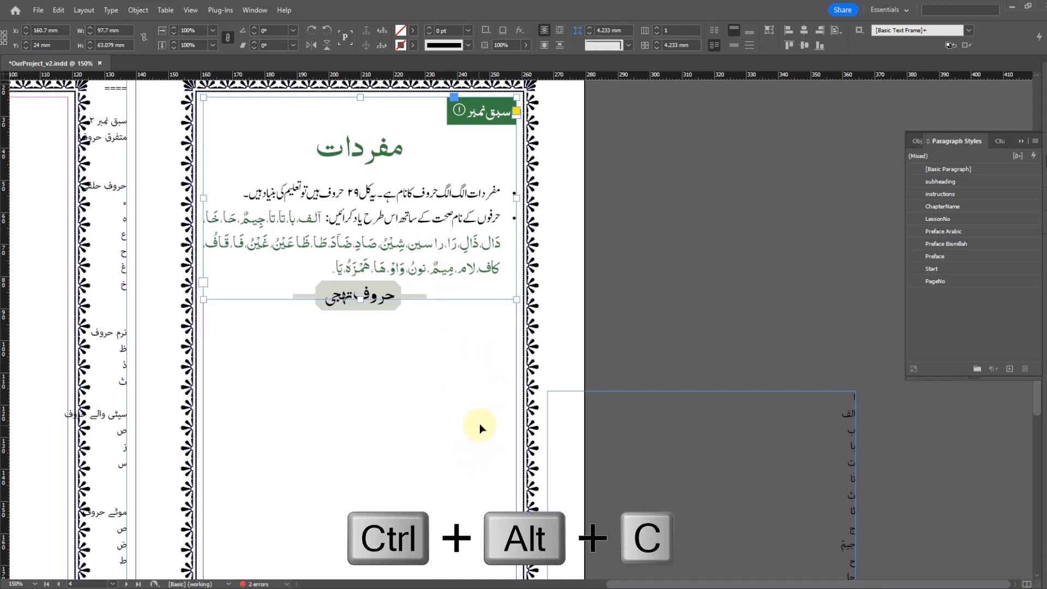
Step: Move the letter list frame slightly higher on the pasteboard beside page 4
click(701, 252)
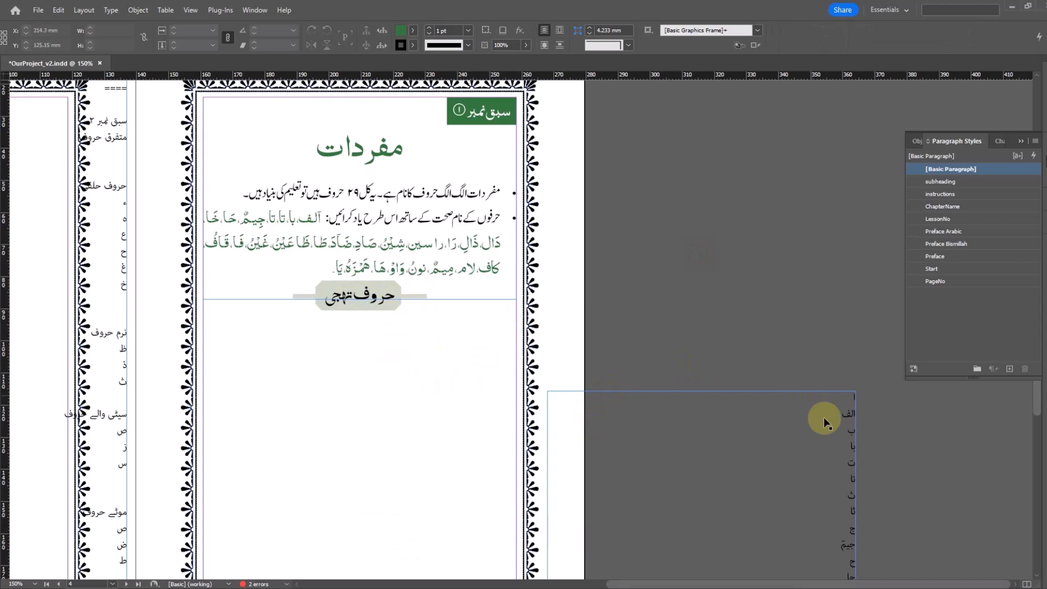
scroll(721, 328, down, 1)
drag(802, 374, 809, 343)
scroll(491, 291, down, 1)
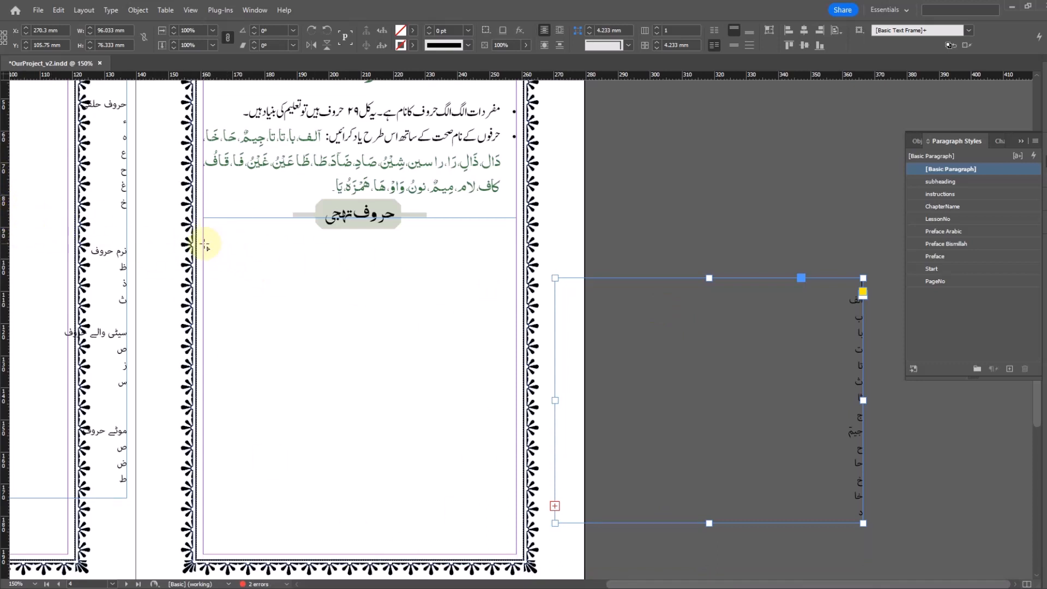
Step: Draw a rectangle about 97.7 × 97.75 mm between the page margins below the subheading and remove its fill
drag(203, 240, 516, 554)
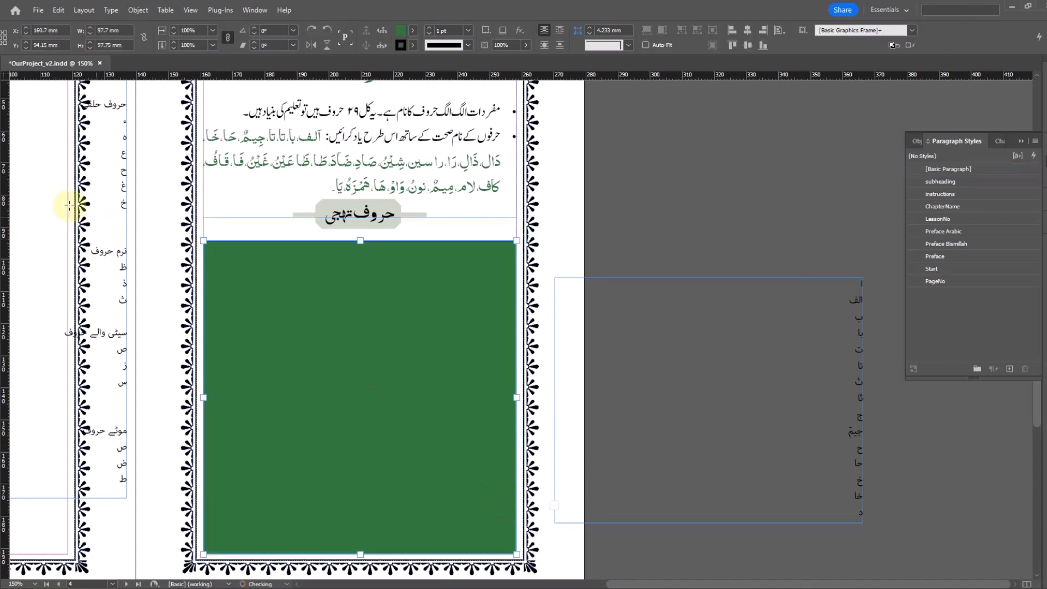
click(1, 229)
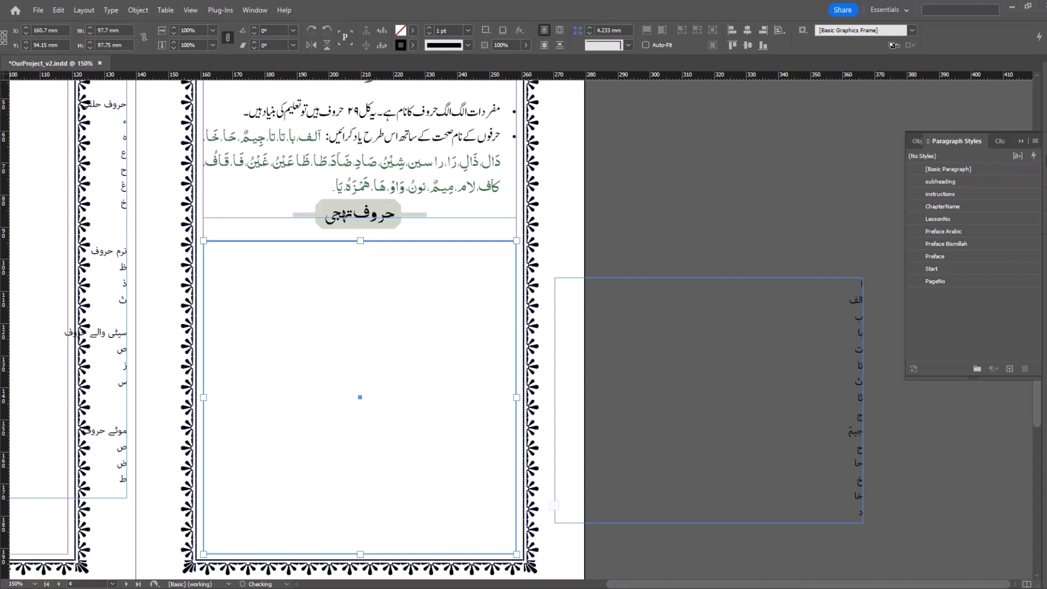
click(1, 75)
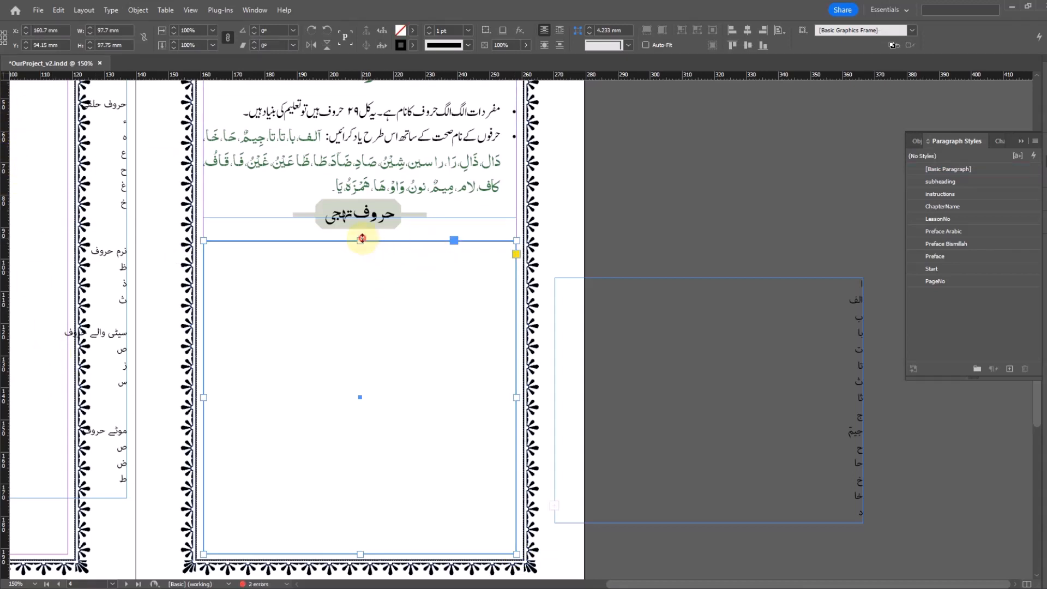
Step: Extend the rectangle's upper edge towards the subheading and set its height to 100 mm
drag(361, 239, 365, 234)
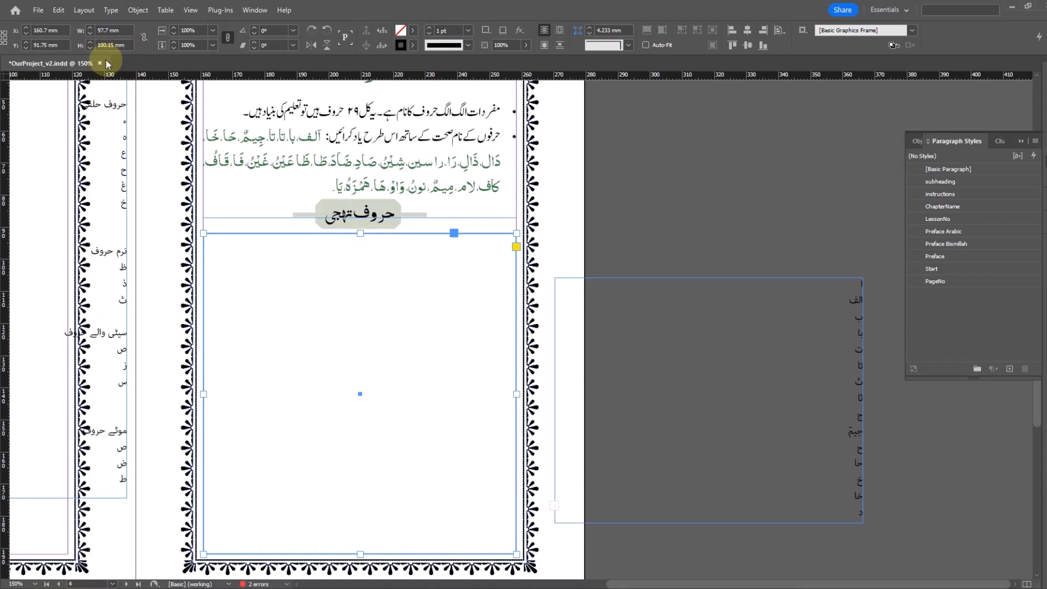
click(126, 45)
text(100)
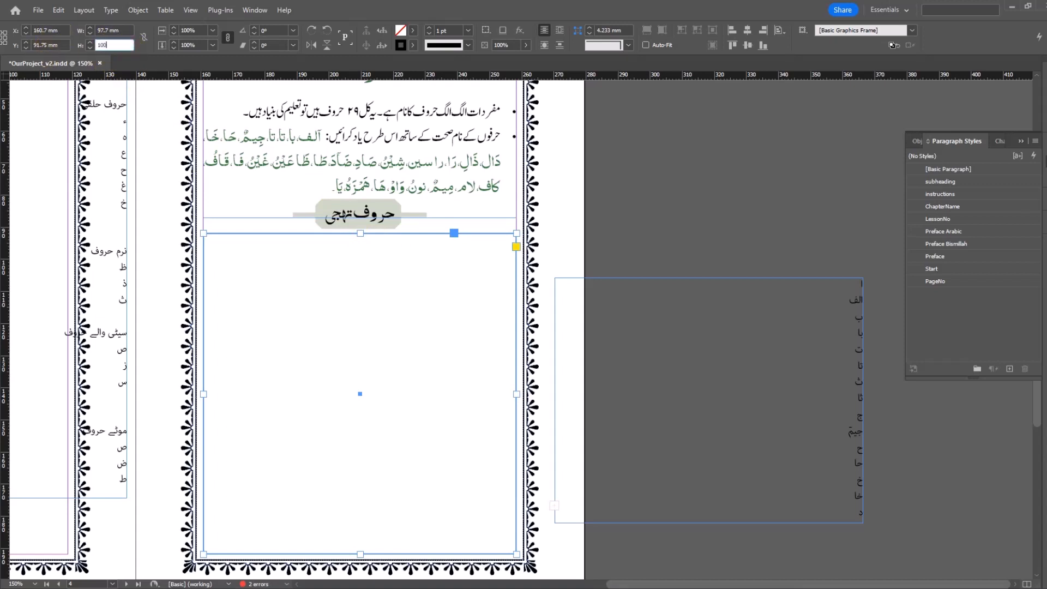
key(Return)
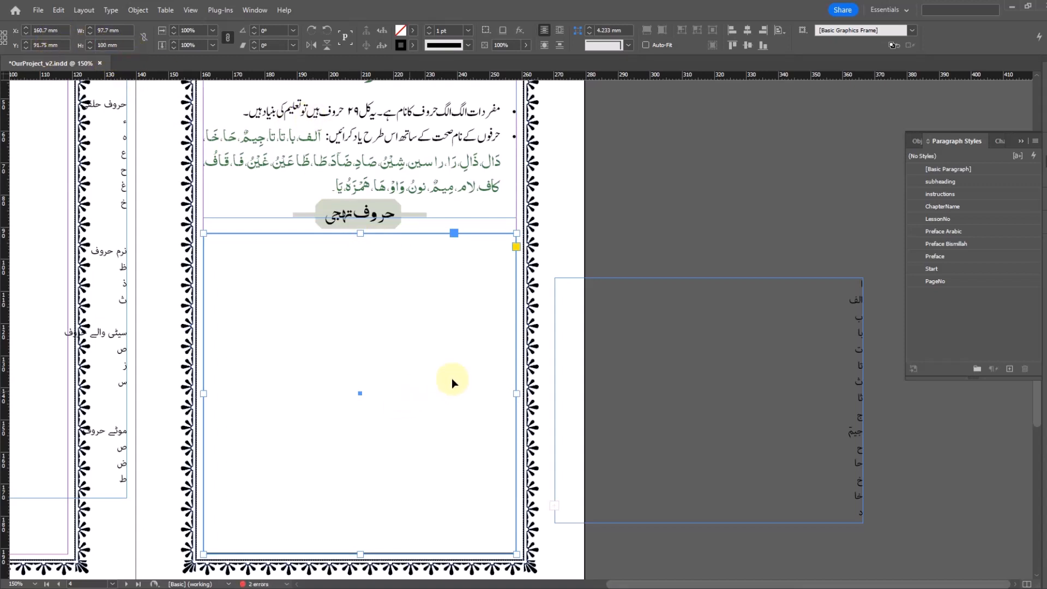
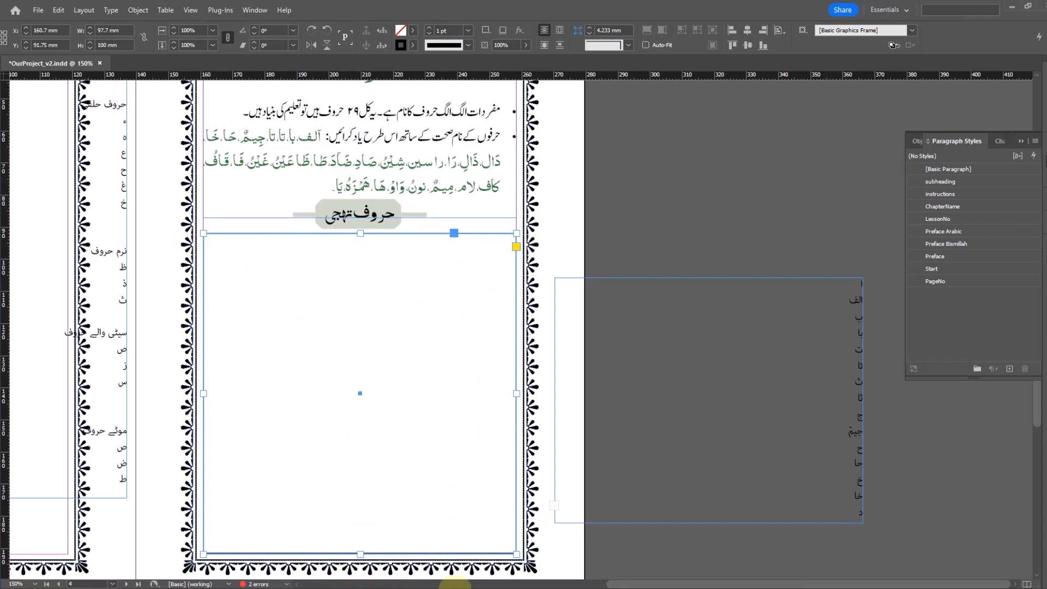
Step: Check the letter grid in the reference PDF, then divide the rectangle's width of 97.7 by 5 in Calculator
click(317, 588)
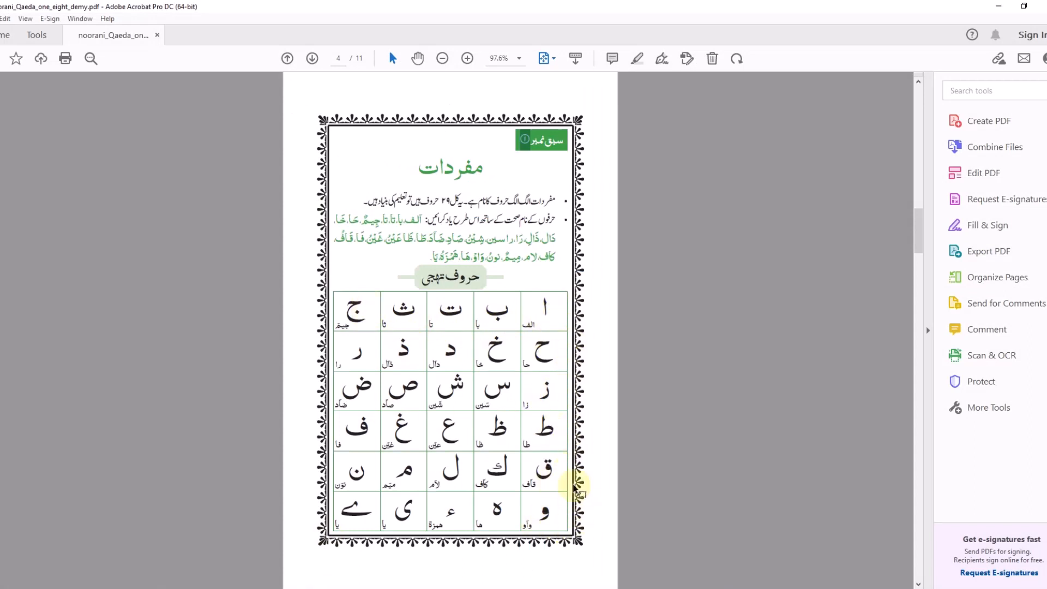
key(alt+Tab)
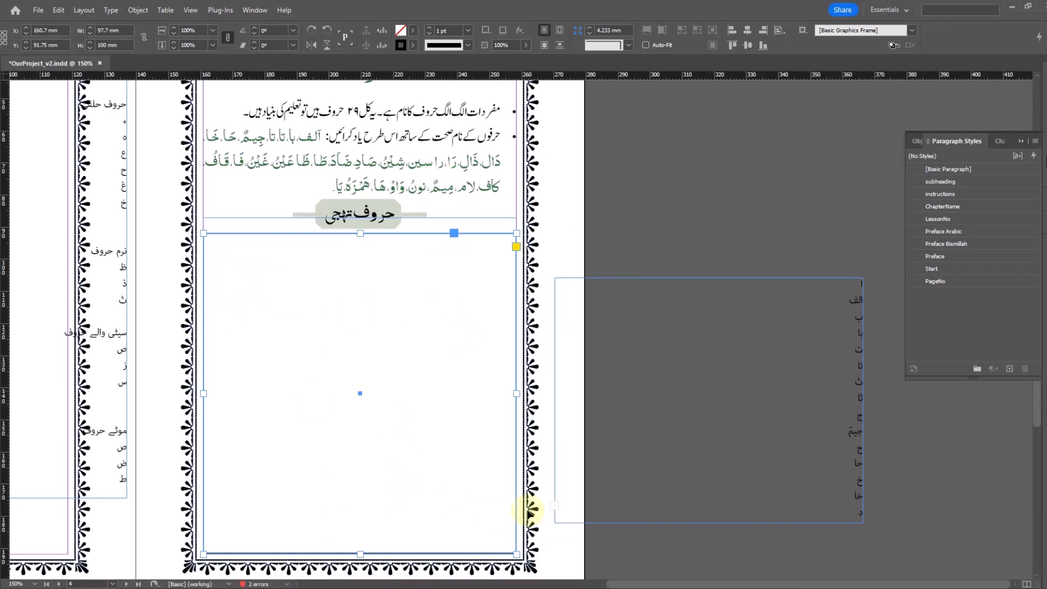
key(super)
key(Return)
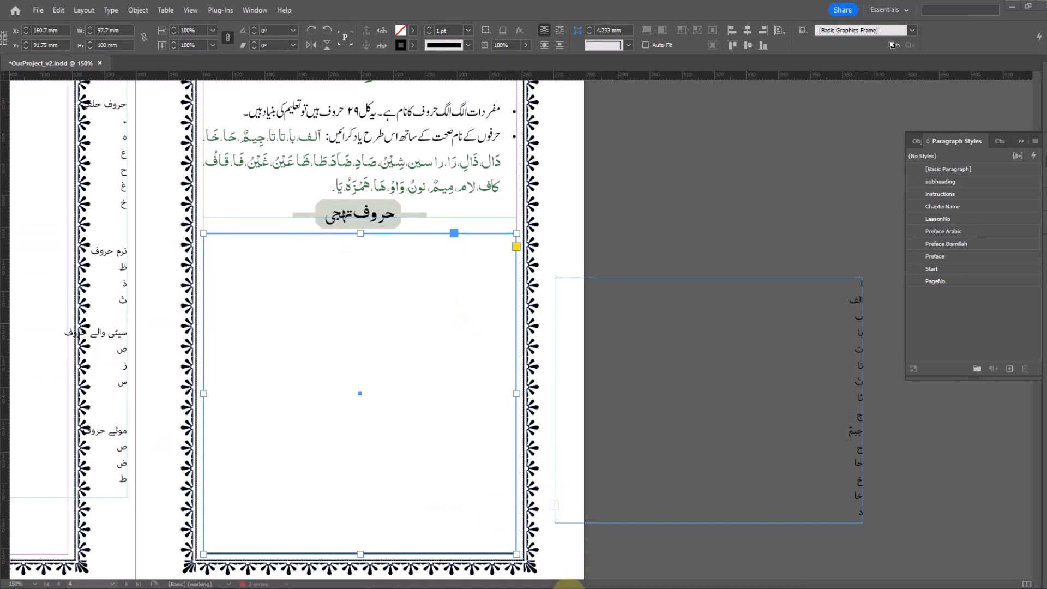
drag(80, 30, 522, 196)
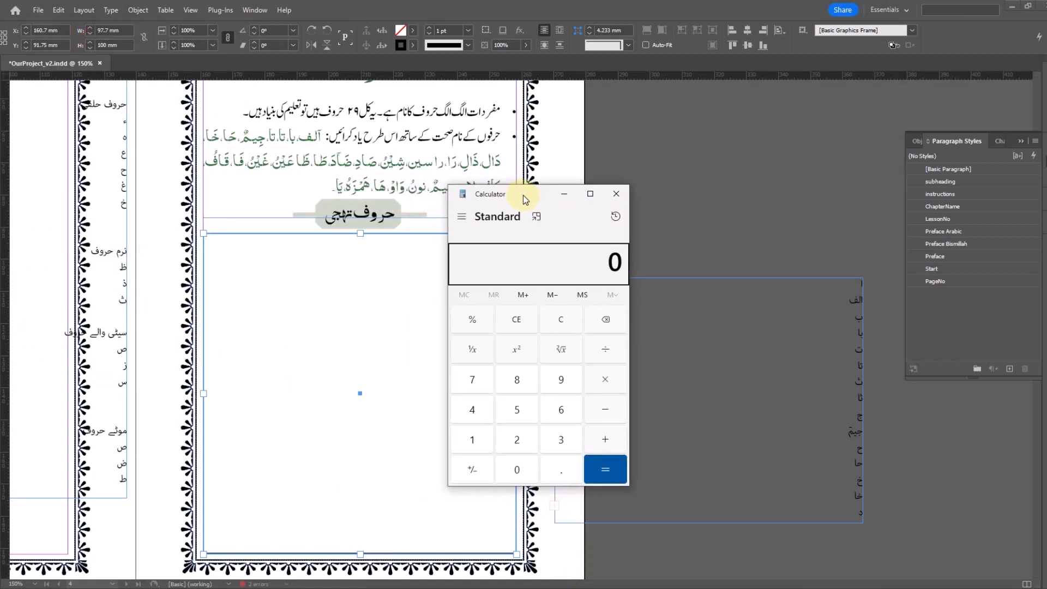
text(97.7)
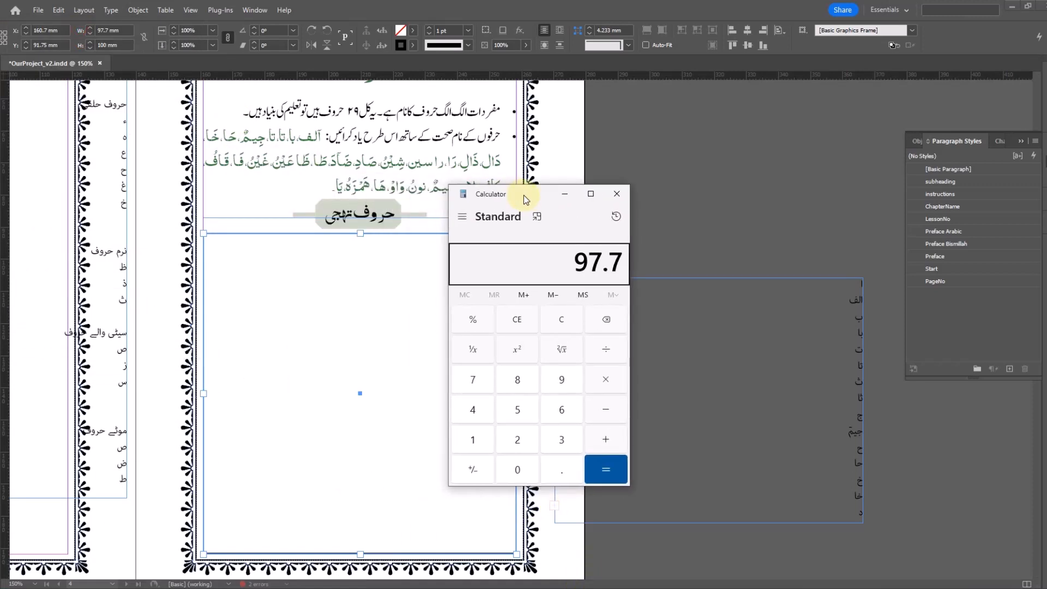
key(slash)
text(5)
key(Return)
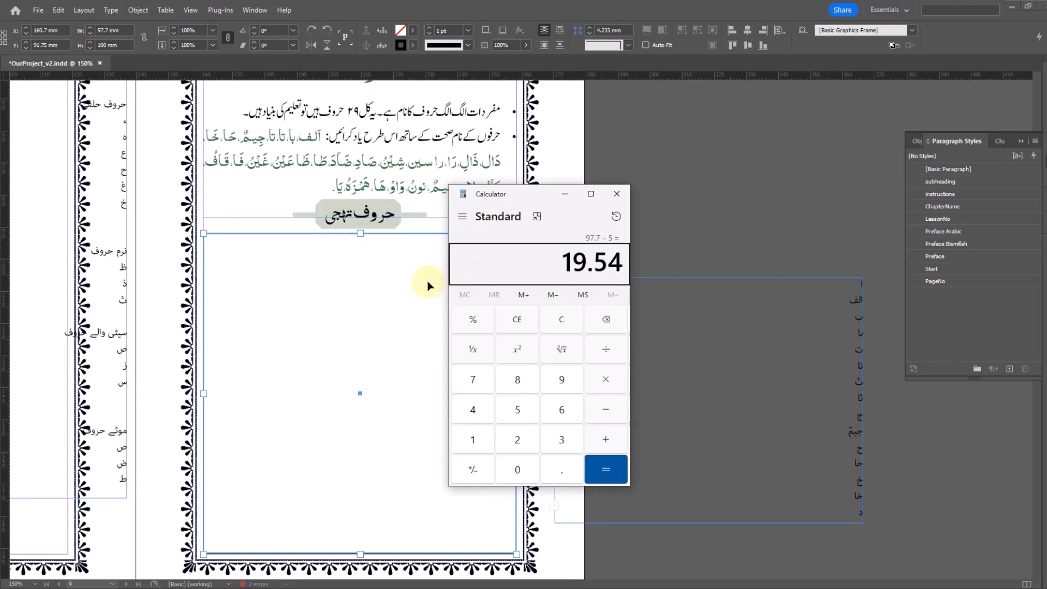
Step: Open Notepad and note the cell width 19.54
key(super)
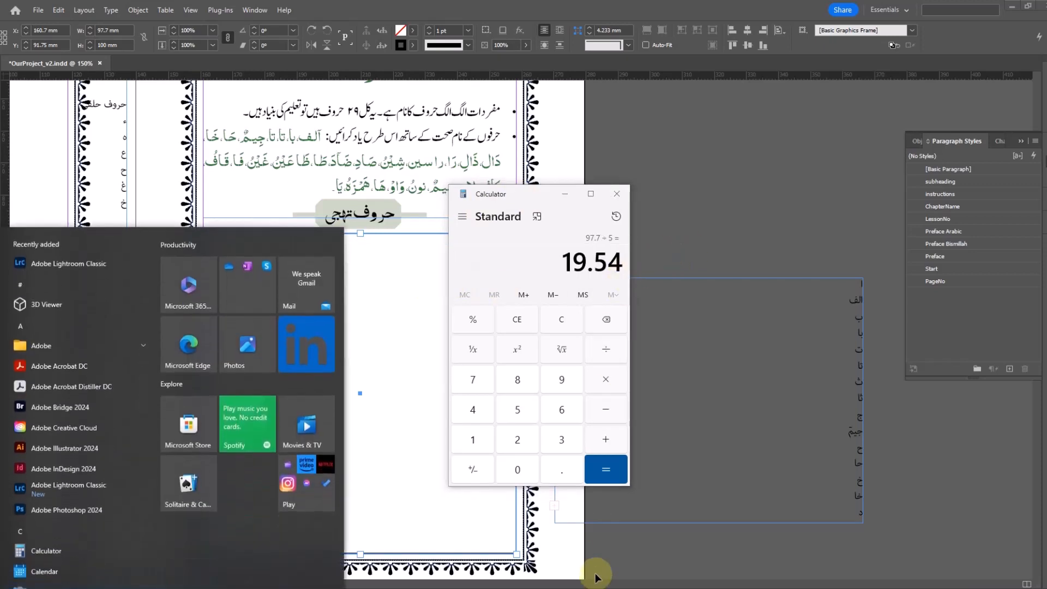
text(notepa)
key(Return)
text(19.54)
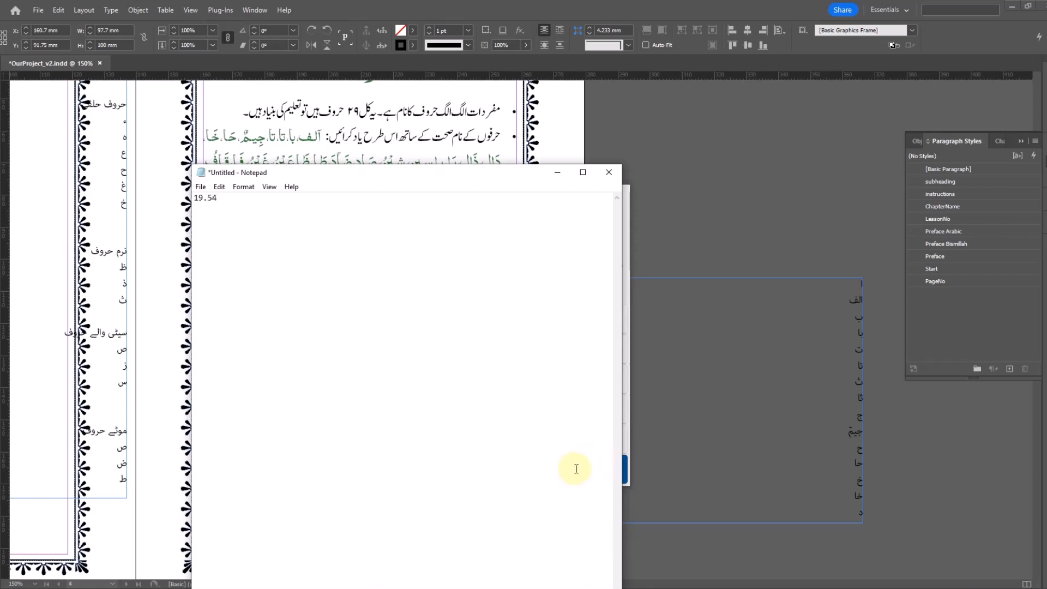
drag(481, 188, 400, 167)
Step: Check the rectangle's height and divide 100 by 6 in Calculator to get the cell height
click(553, 208)
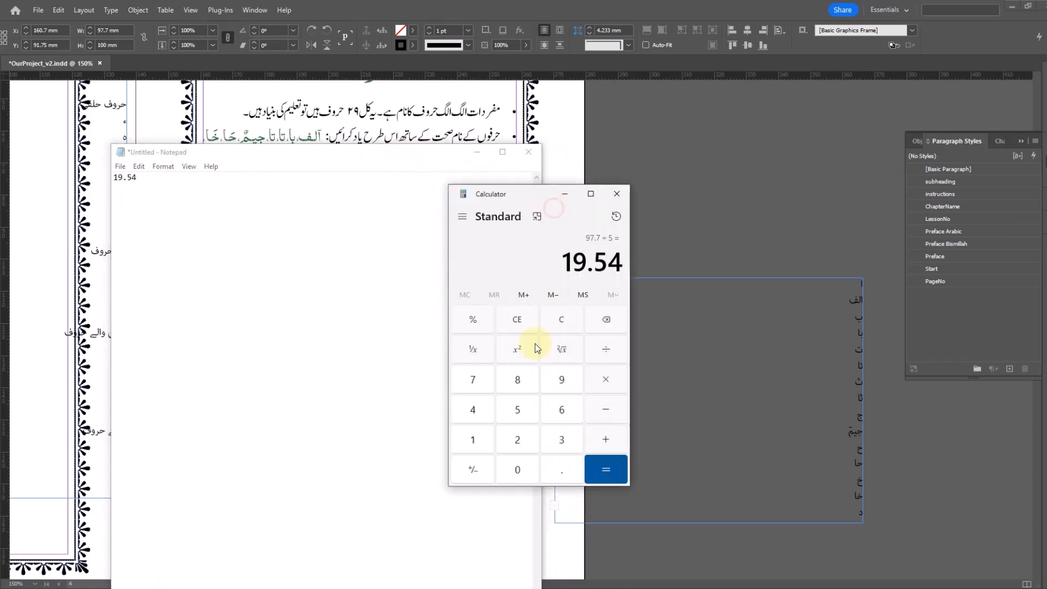
click(436, 44)
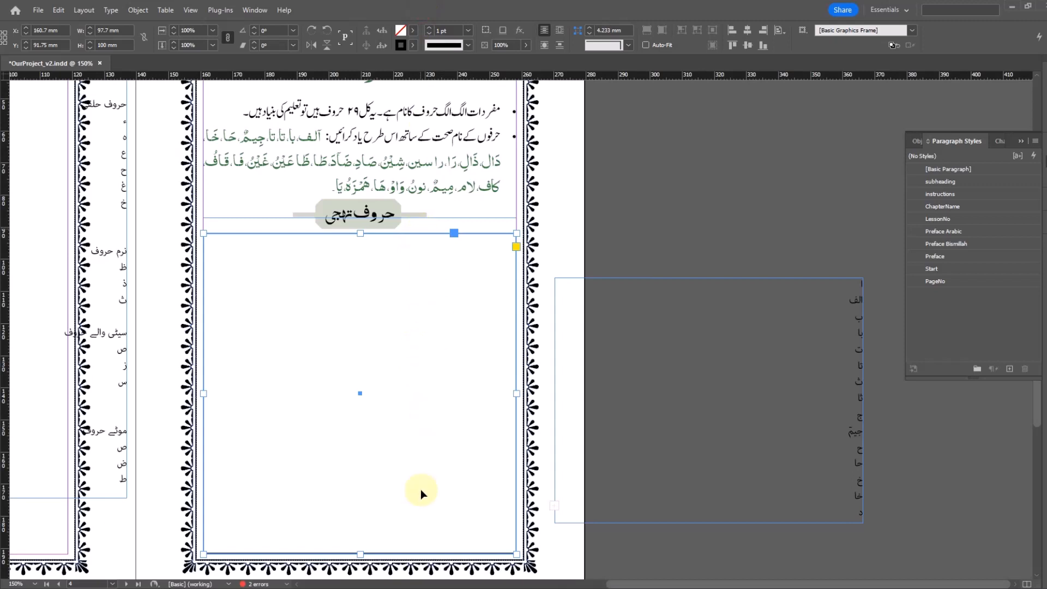
click(356, 586)
click(563, 319)
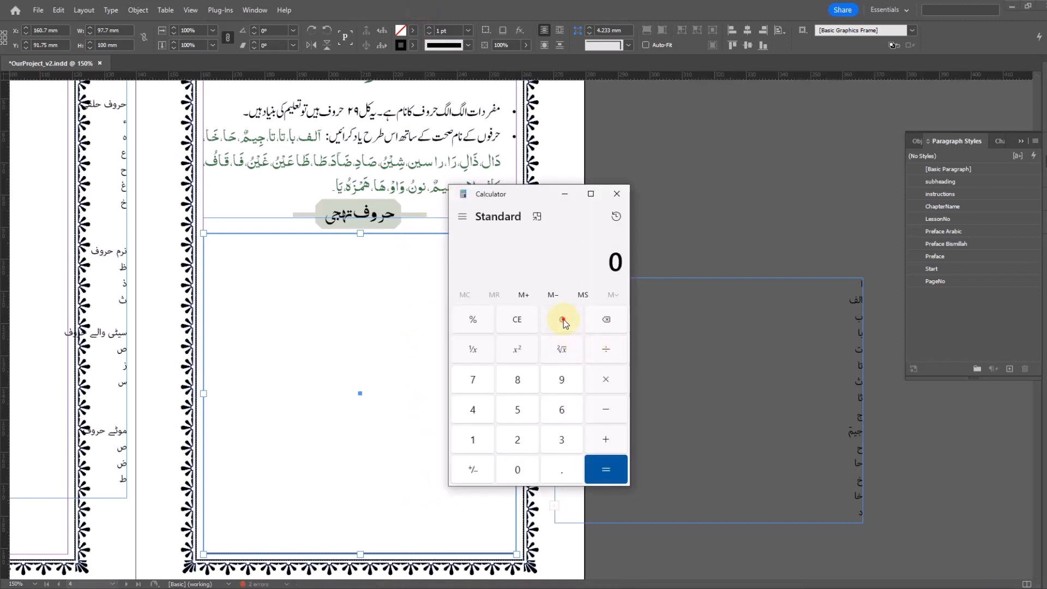
text(100)
text(/)
text(6)
click(606, 469)
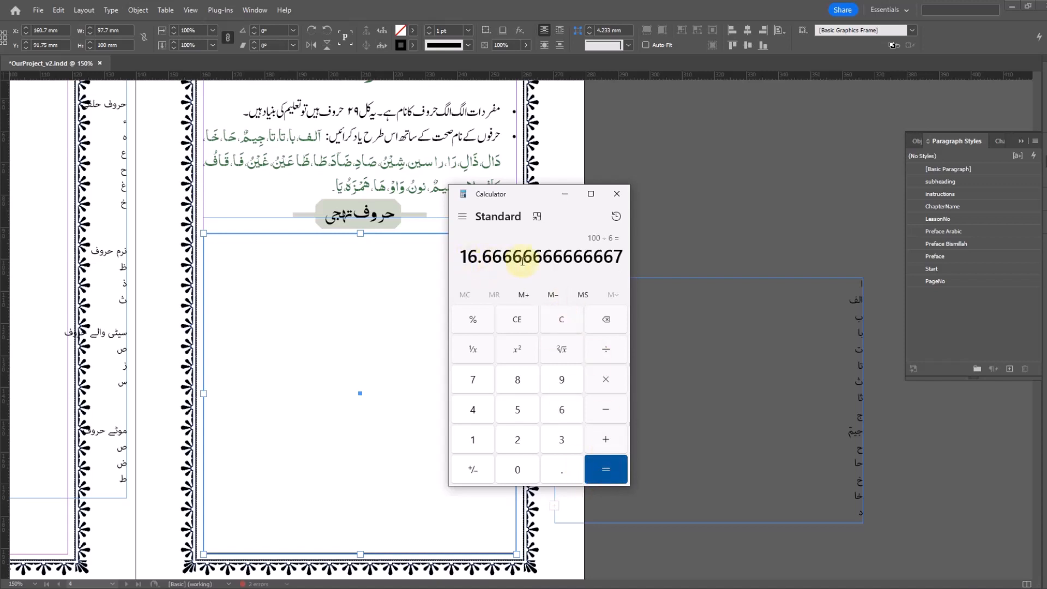
Step: Add the cell height 16.66 on a second line in Notepad and return to the InDesign page
click(389, 584)
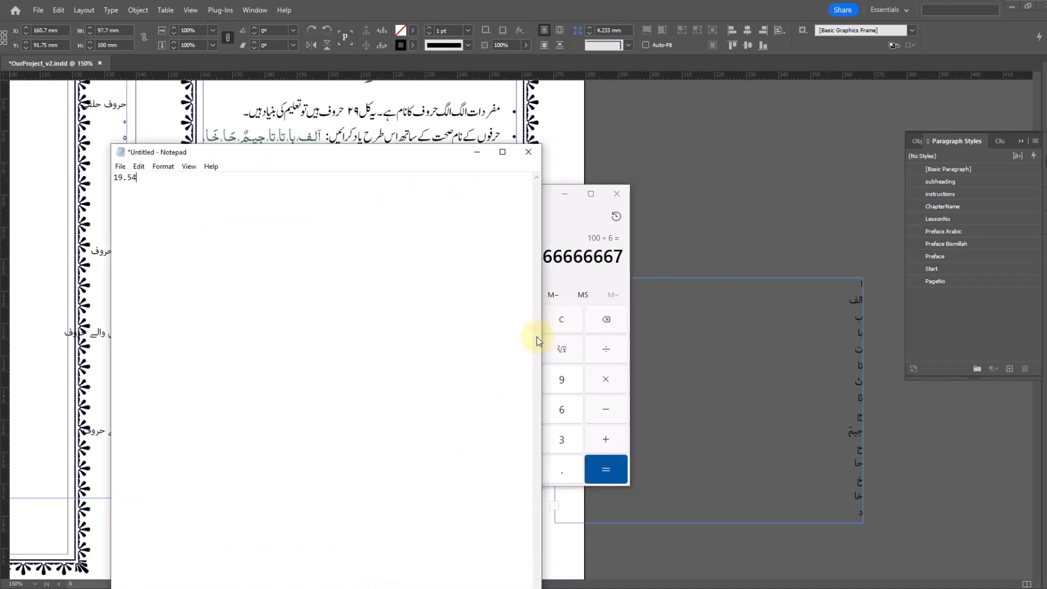
key(Return)
text(16.66)
click(573, 8)
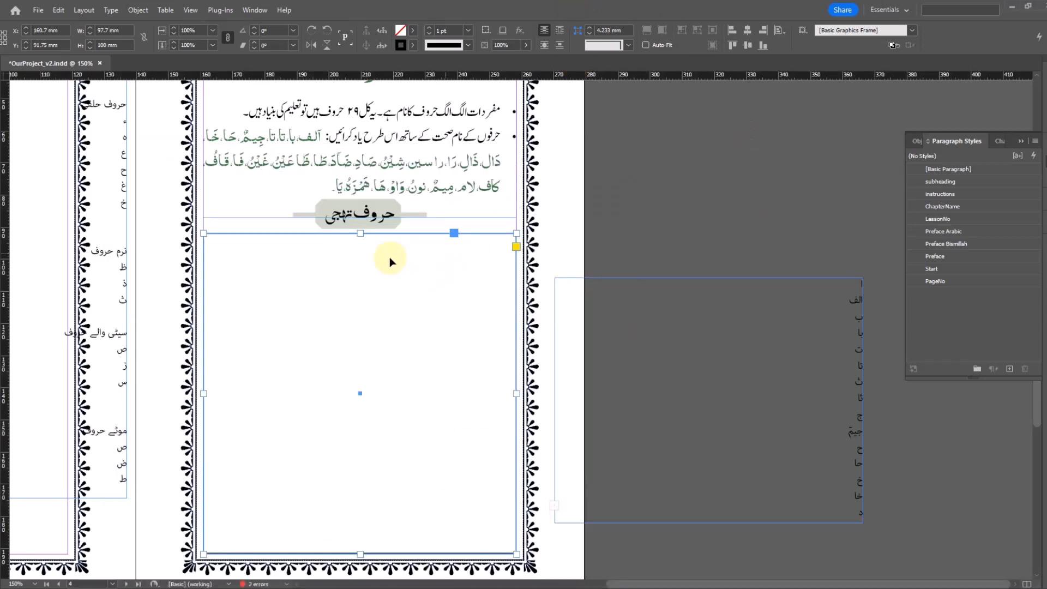
Step: Delete the measuring rectangle below the subheading and review the cell dimensions noted in Notepad
click(246, 235)
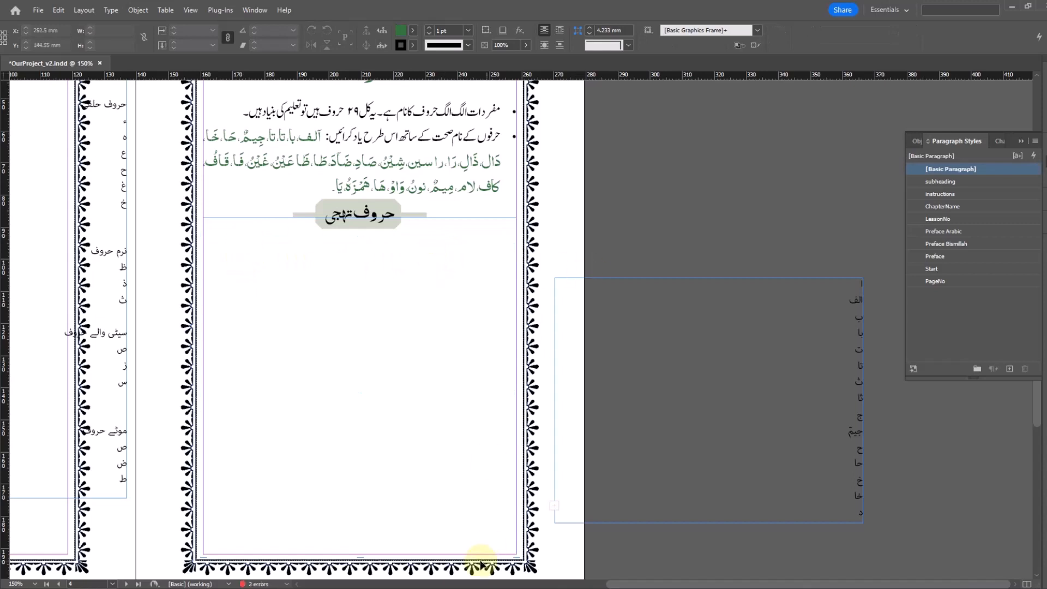
click(374, 588)
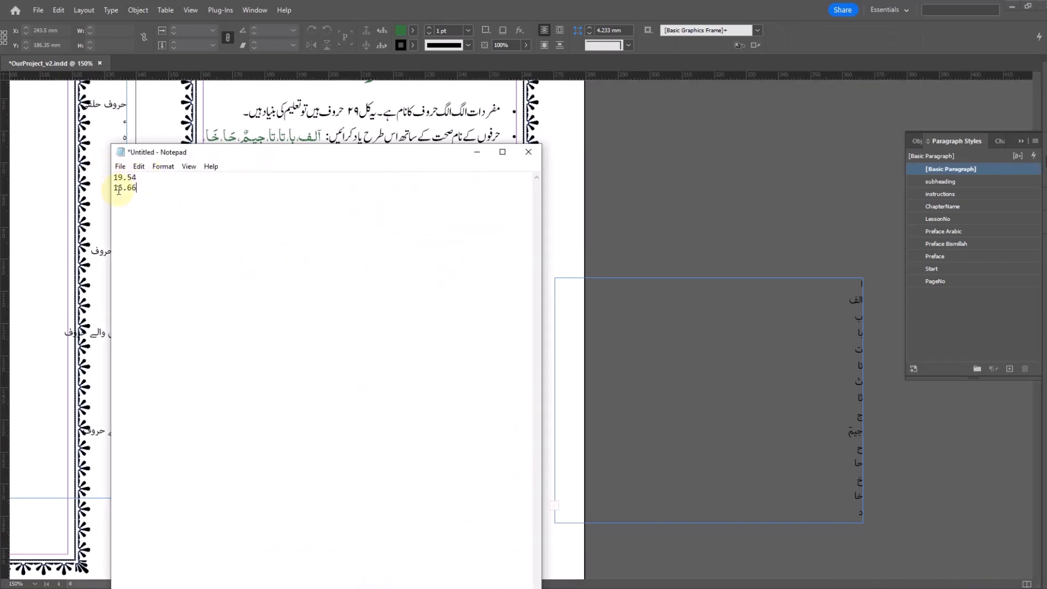
click(587, 12)
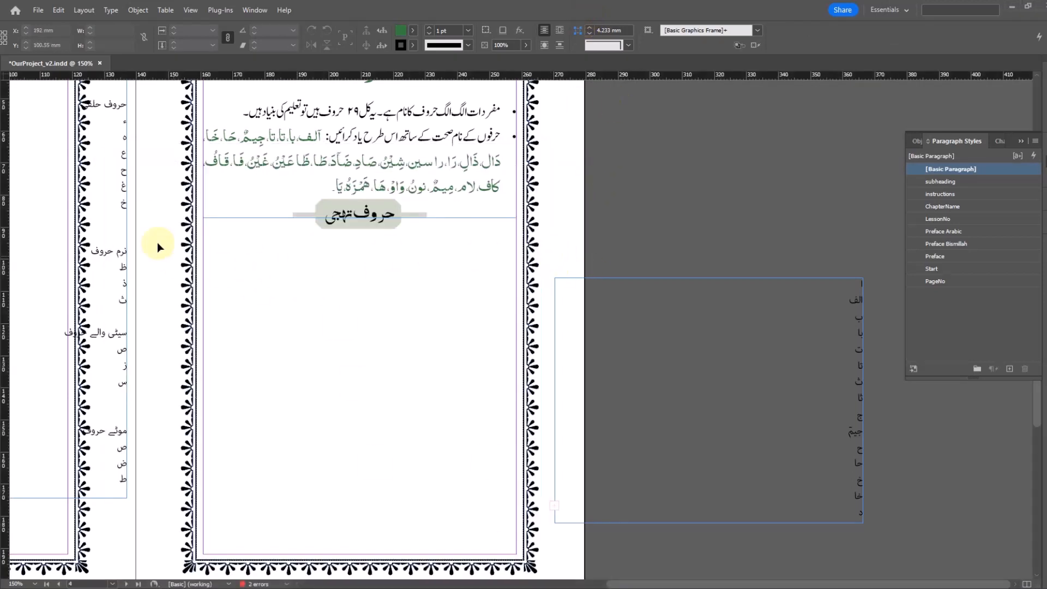
Step: Draw an empty text frame about 21.2 × 21.75 mm below the subheading, against the right page margin, and deselect it
click(612, 300)
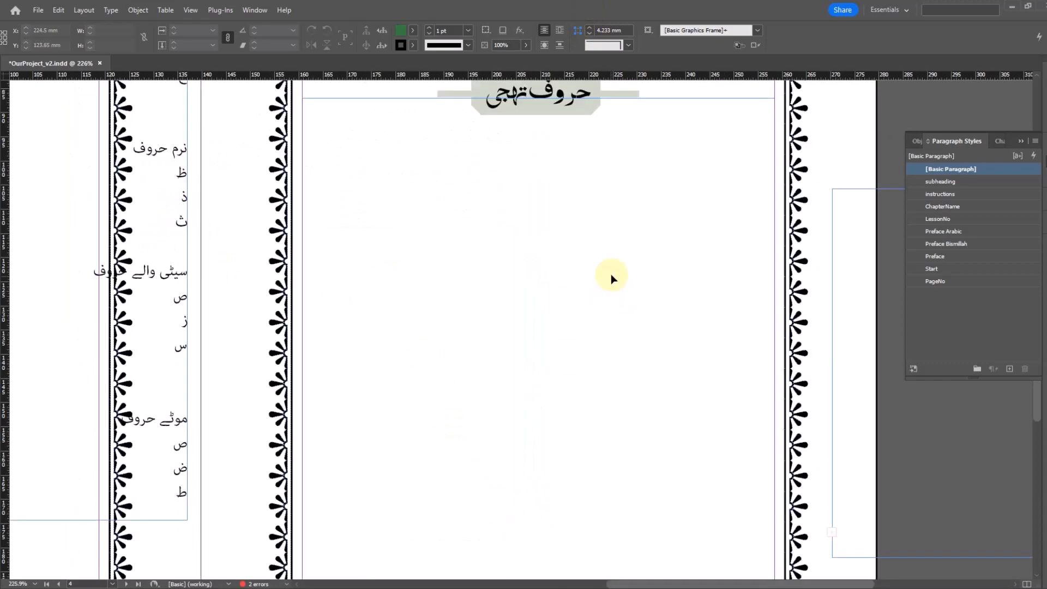
drag(711, 207, 541, 212)
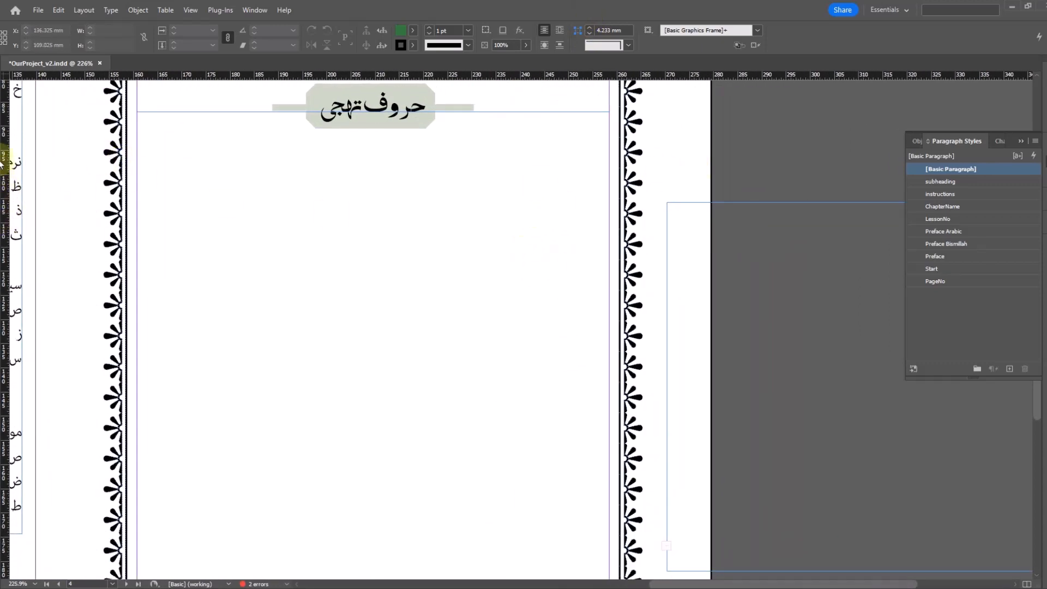
key(t)
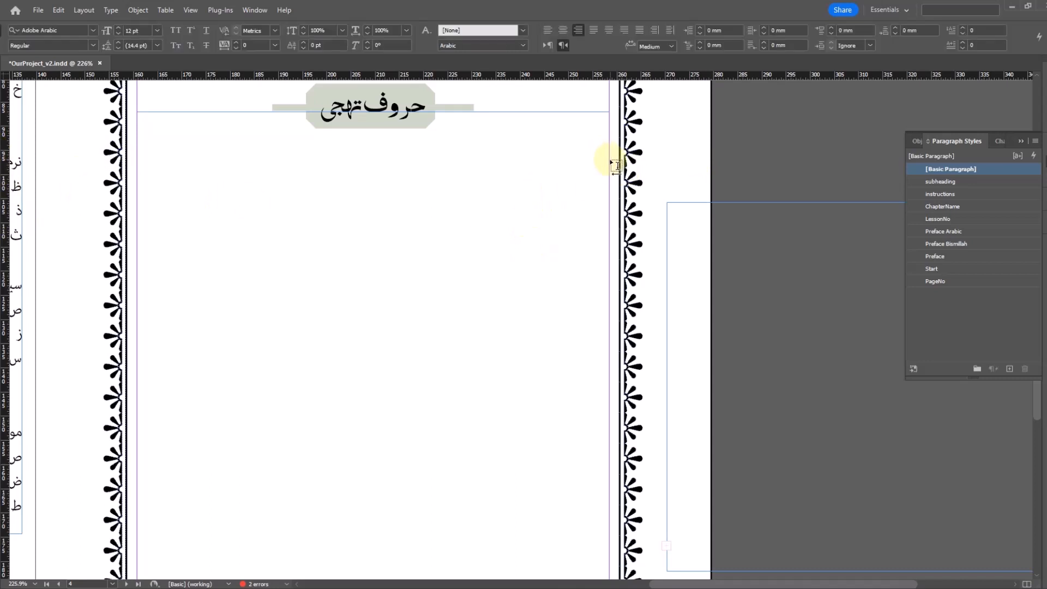
drag(610, 161, 507, 264)
key(Escape)
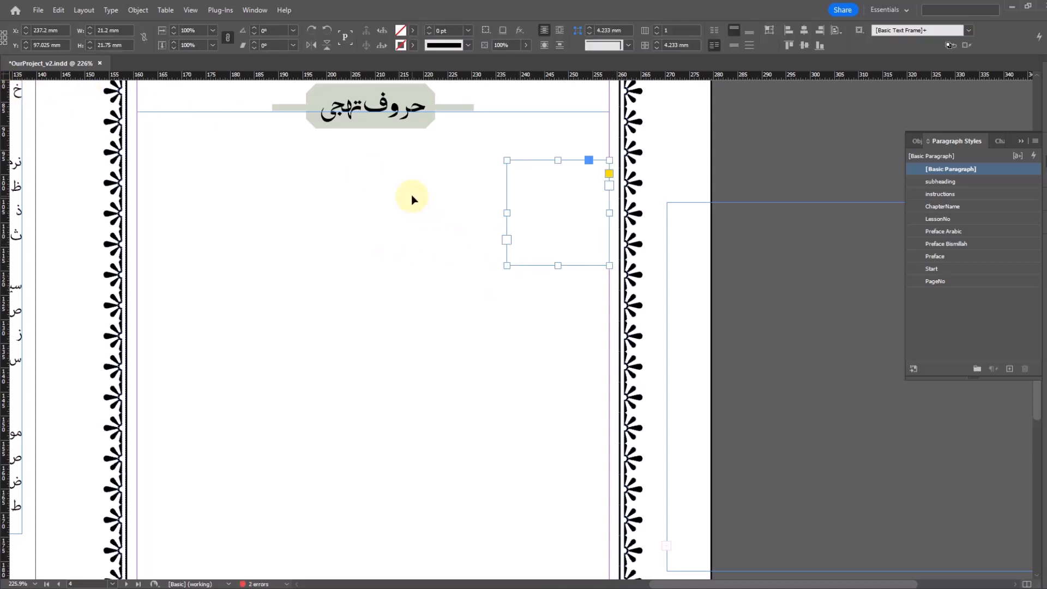
click(418, 283)
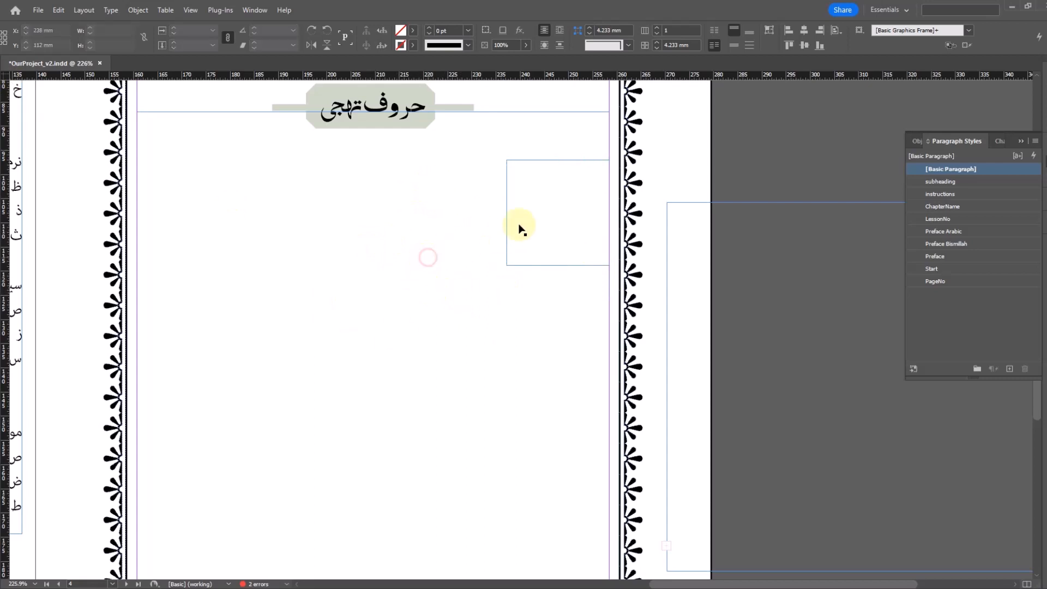
Step: Look up the cell width in Notepad and set the empty text frame's width to 19.54 mm
click(506, 240)
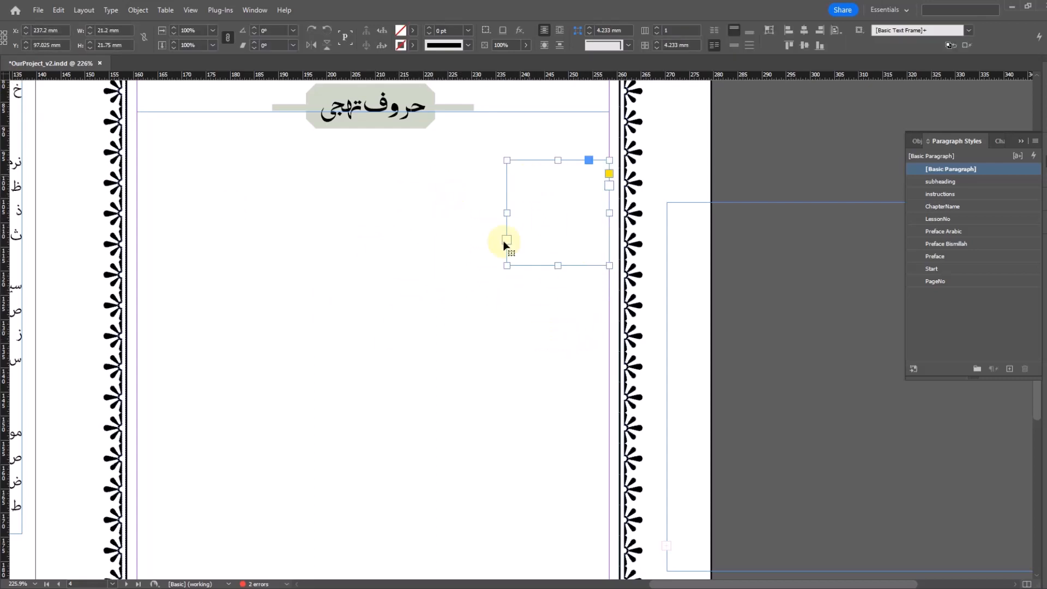
click(380, 585)
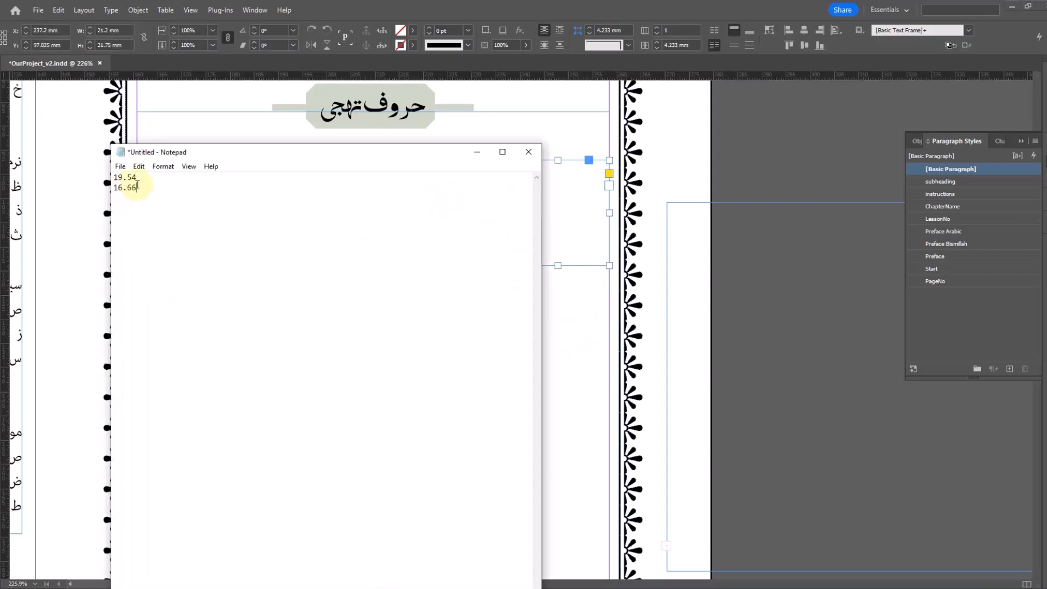
click(338, 42)
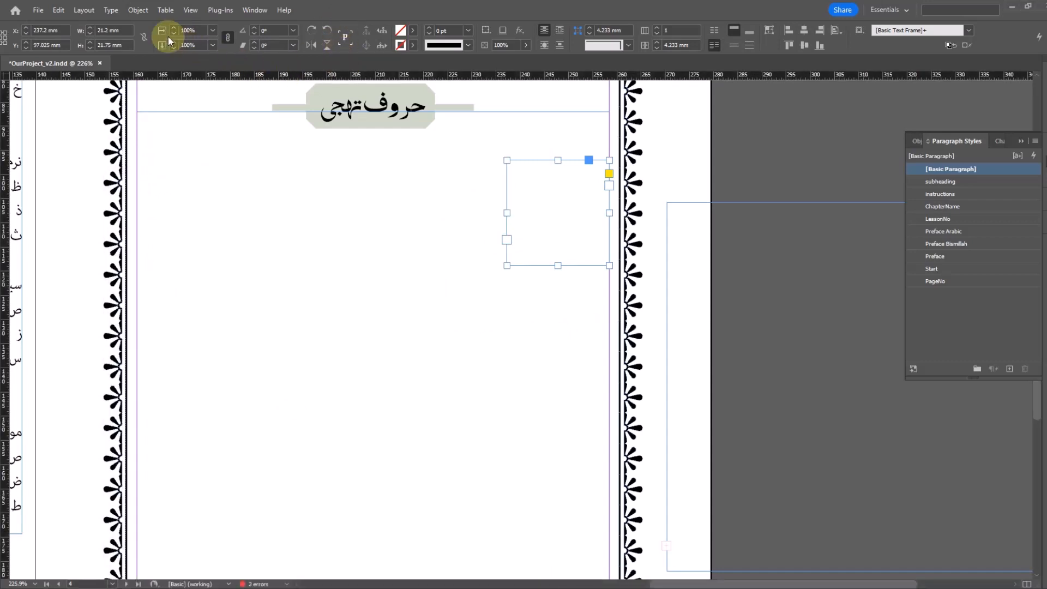
triple_click(122, 31)
text(15)
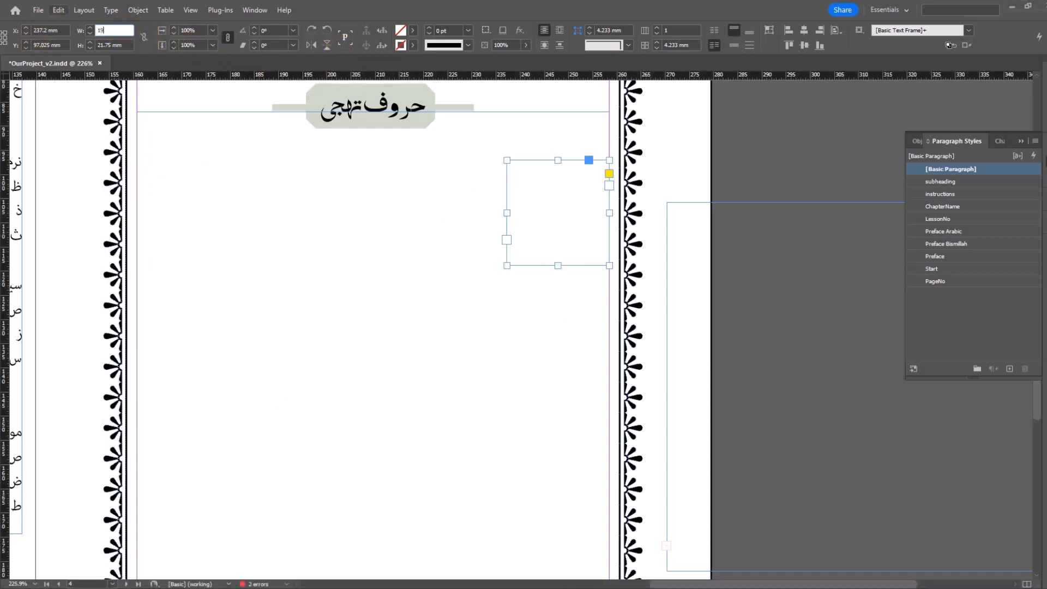
key(Tab)
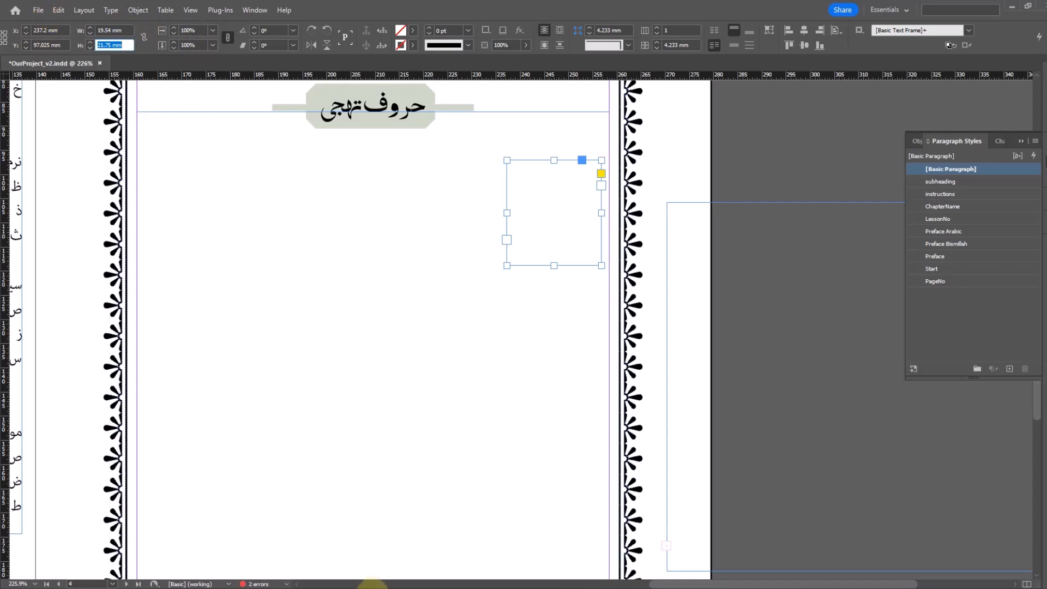
Step: Look up the cell height in Notepad, set the text frame's height to 16.66 mm, and deselect the frame
click(368, 585)
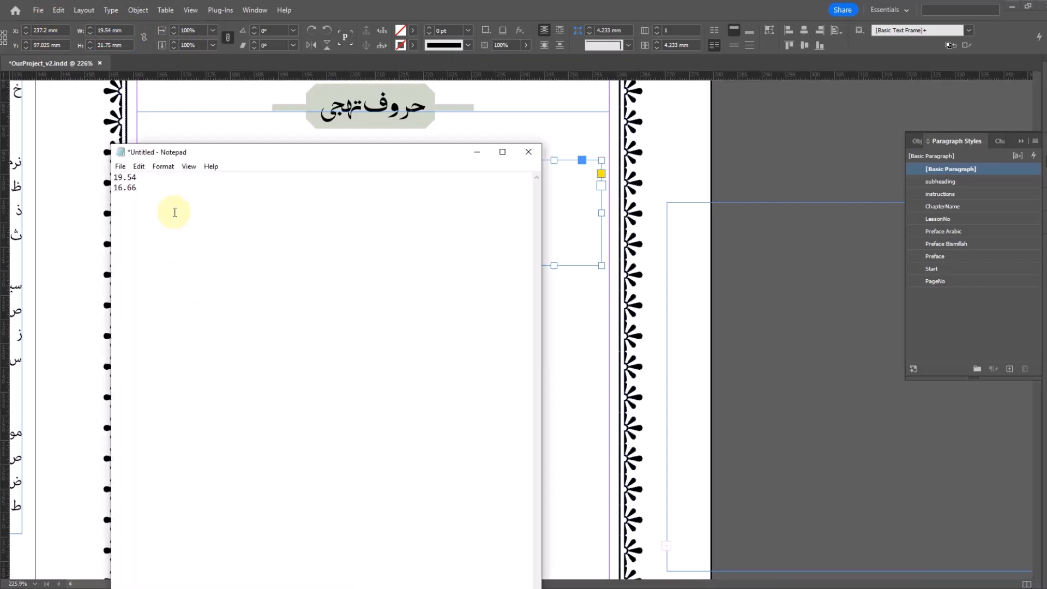
click(477, 152)
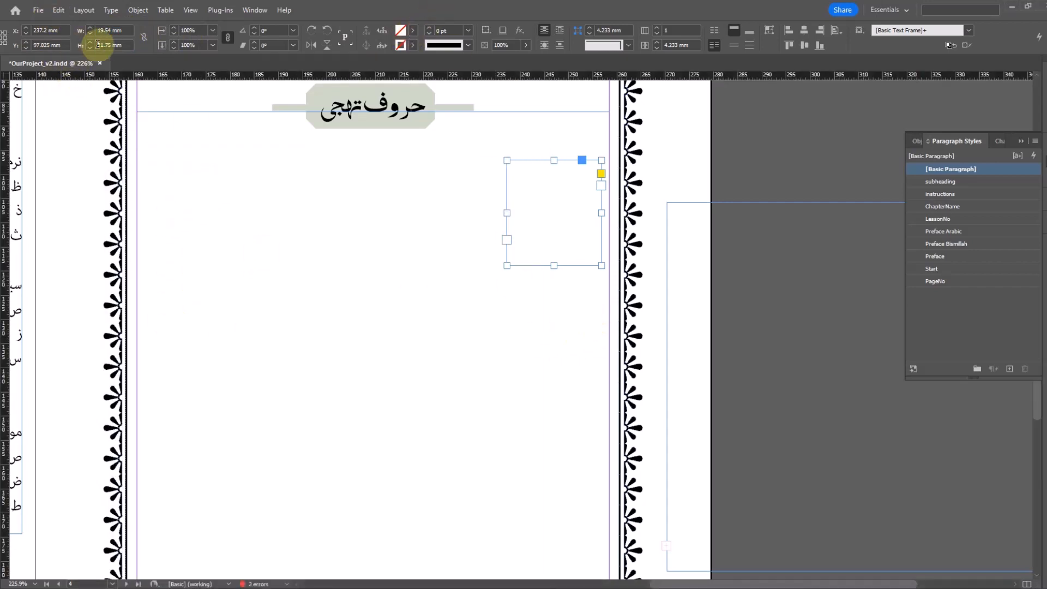
drag(125, 46, 29, 48)
text(16)
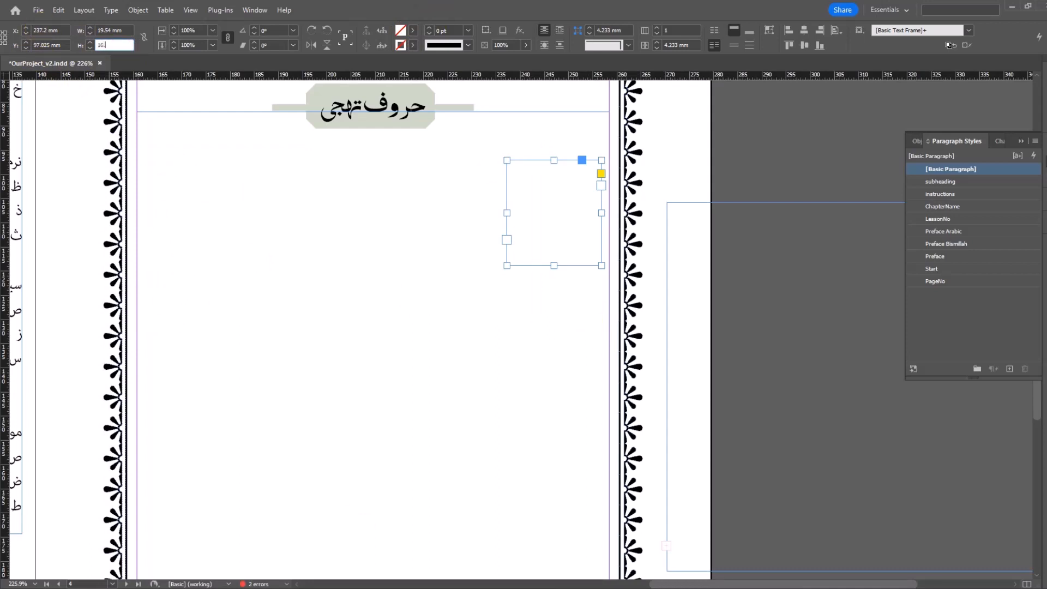
text(.66)
key(Return)
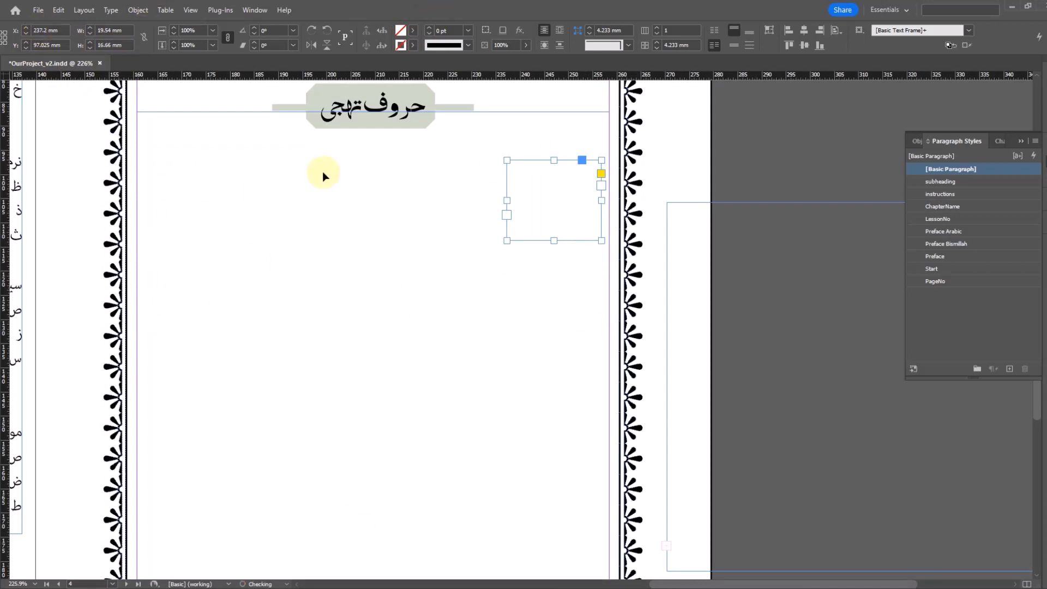
click(691, 156)
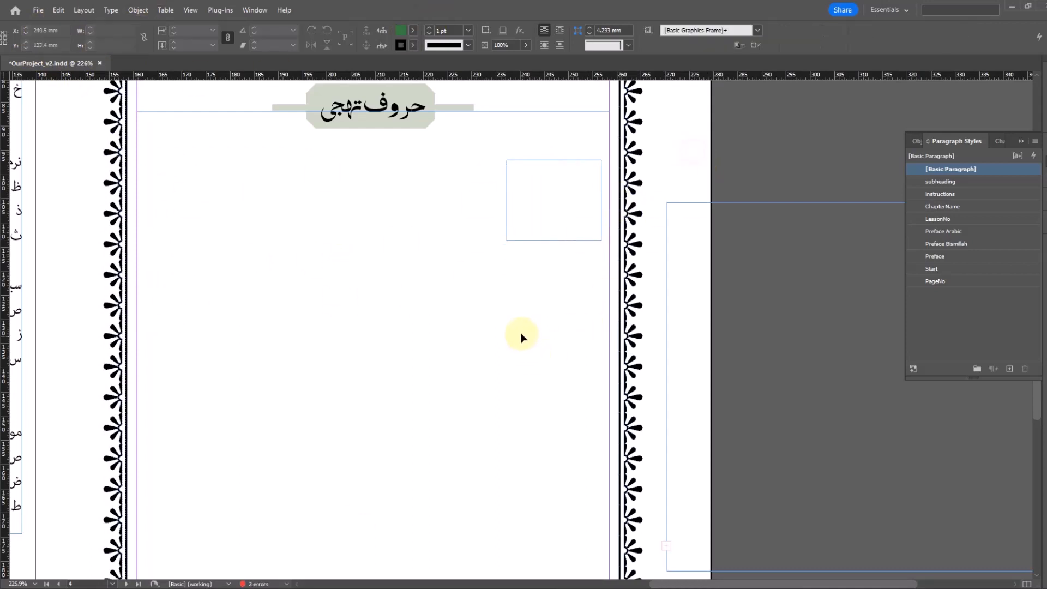
Step: Create a new object style named SingleLetterBox from the resized text frame, apply it to the frame, and deselect it
ctrl+alt+click(513, 271)
drag(516, 329, 455, 254)
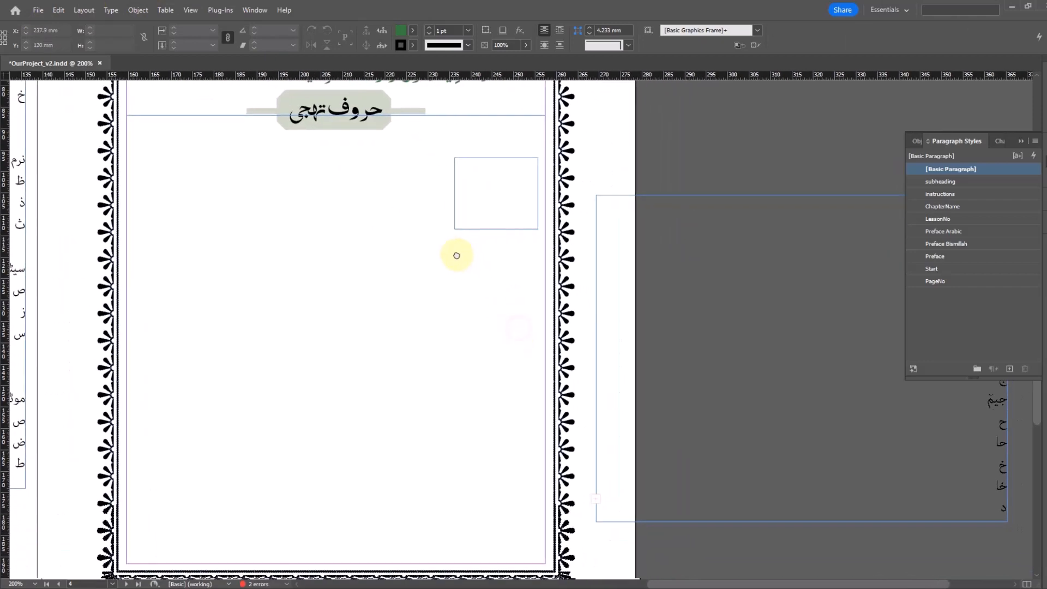
click(490, 204)
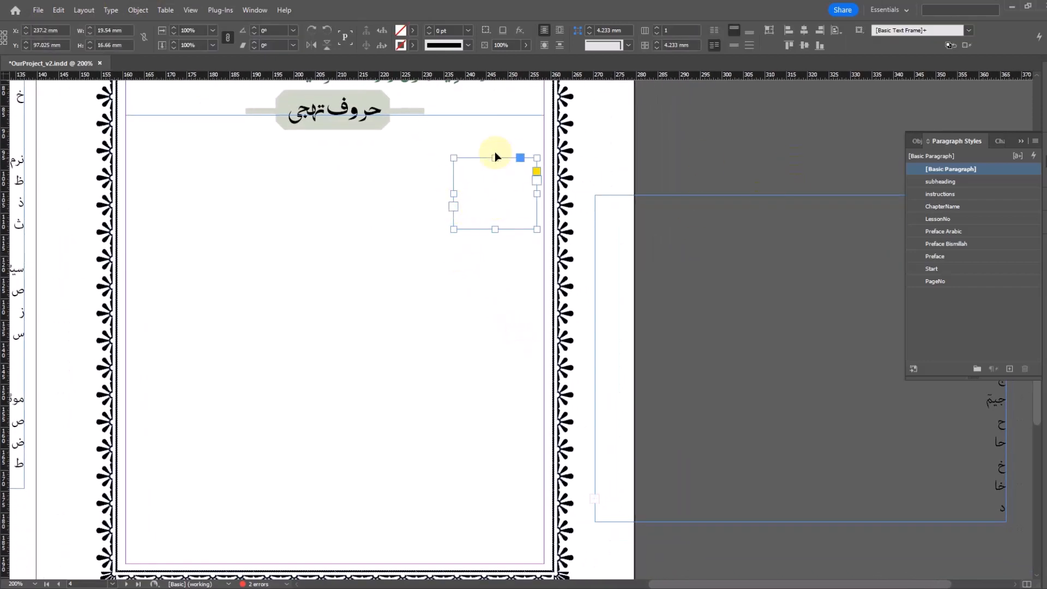
click(914, 141)
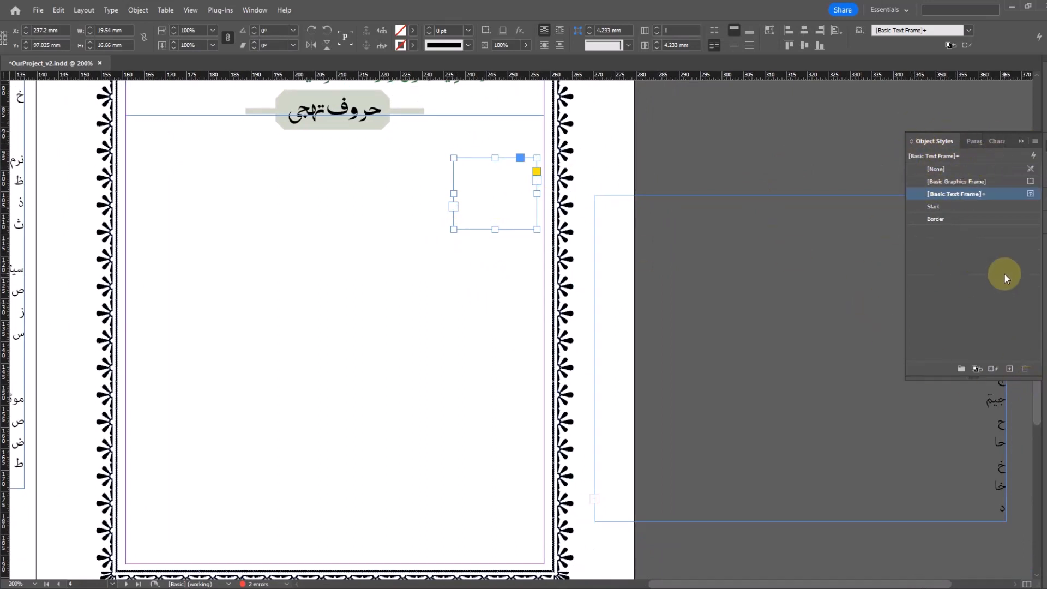
alt+click(1009, 369)
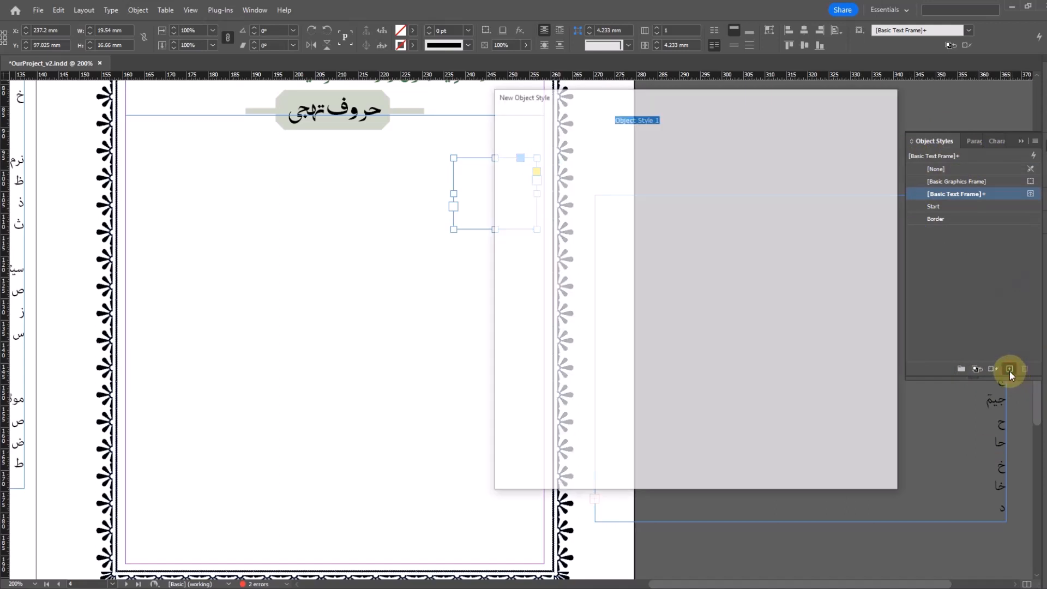
text(SingleLet)
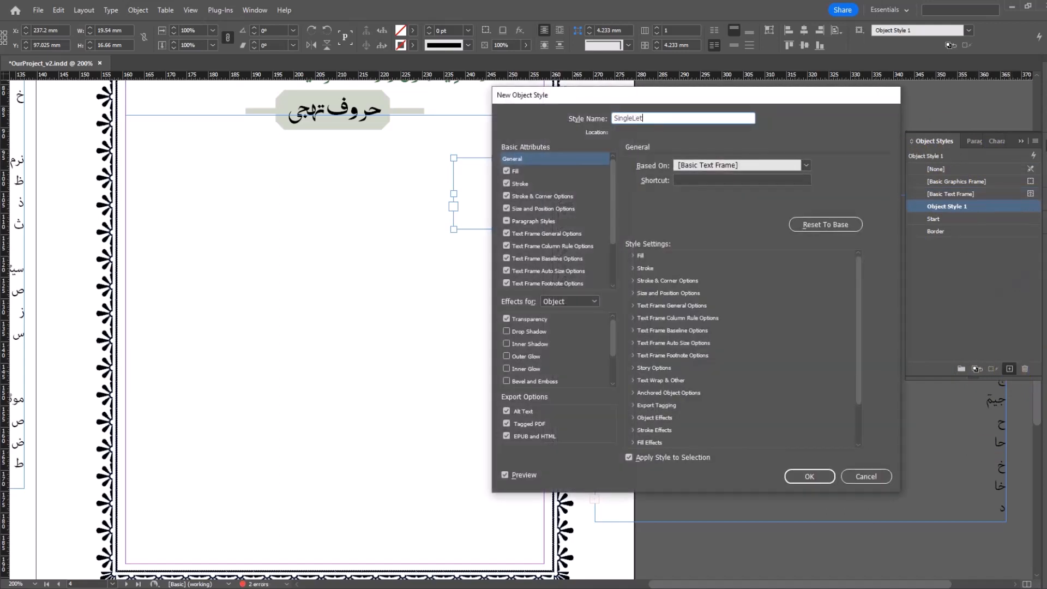
text(terBox)
click(815, 477)
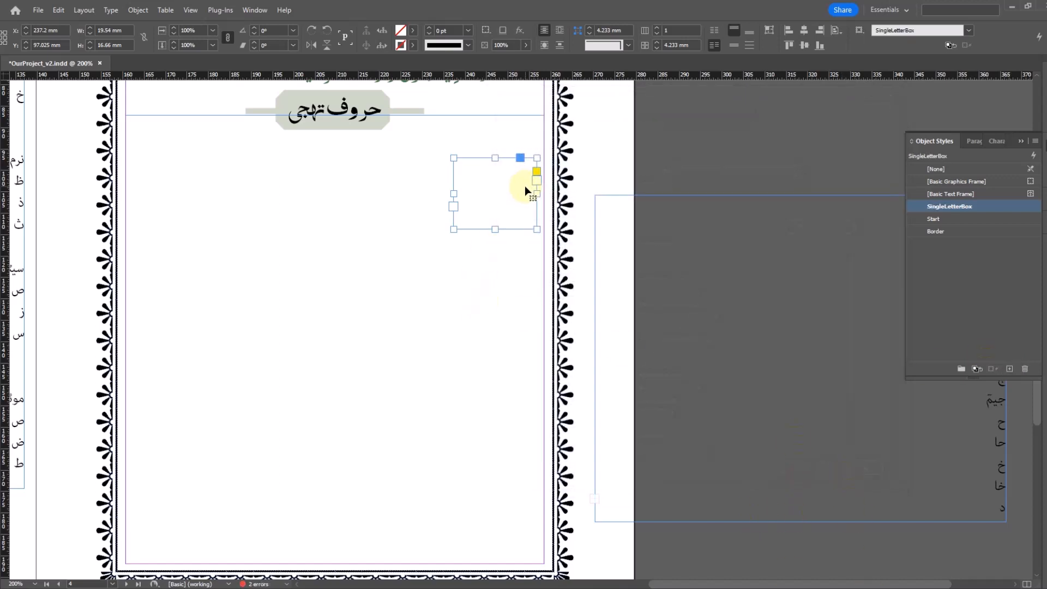
click(512, 293)
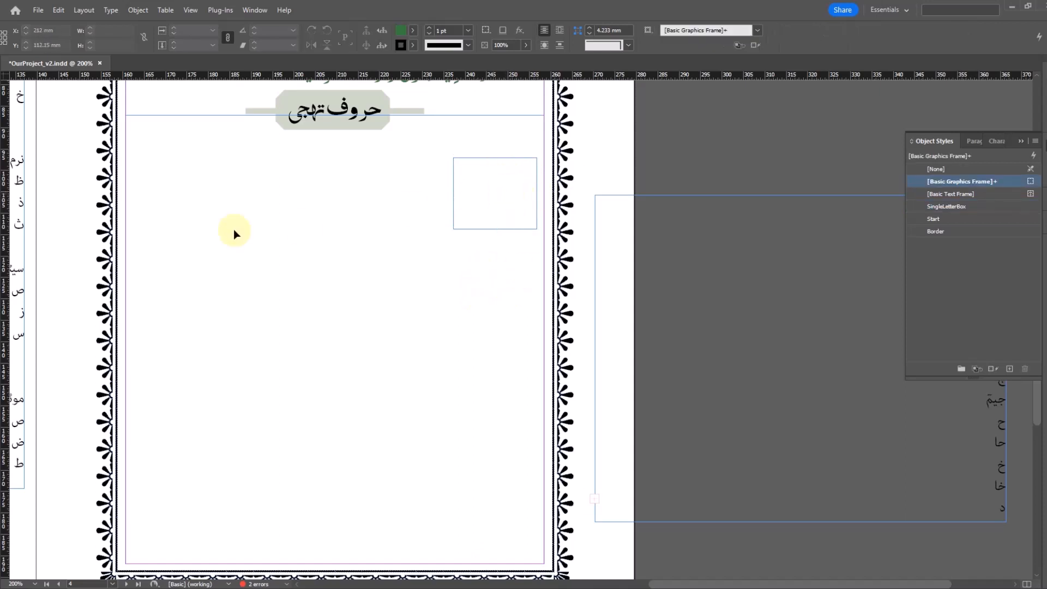
click(5, 139)
click(496, 191)
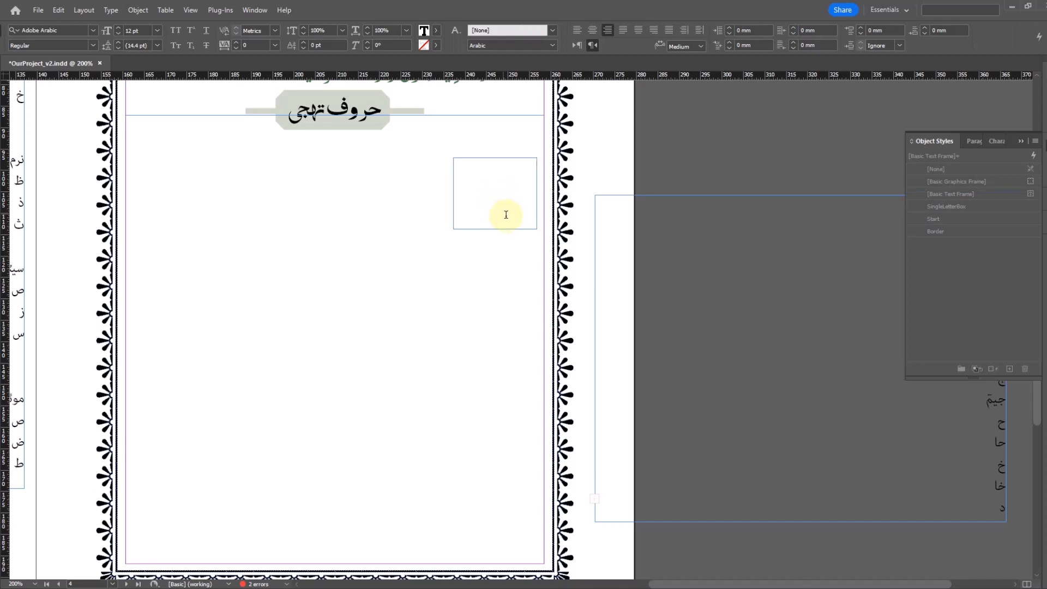
click(1, 83)
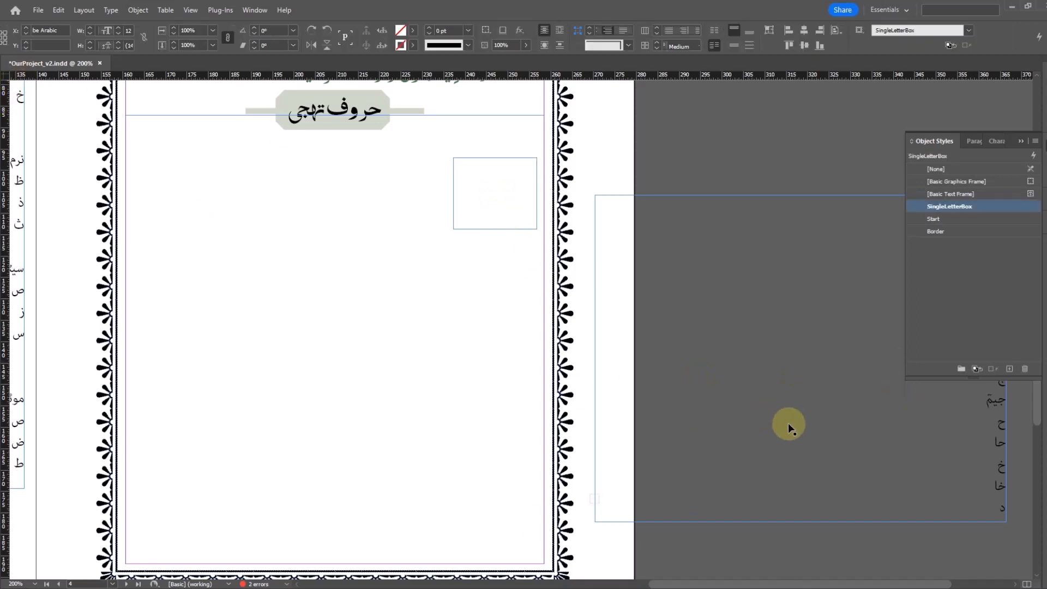
Step: Move the letter-list text frame from the pasteboard partly onto the page below the empty cell and split it into 2 columns
drag(811, 381, 392, 429)
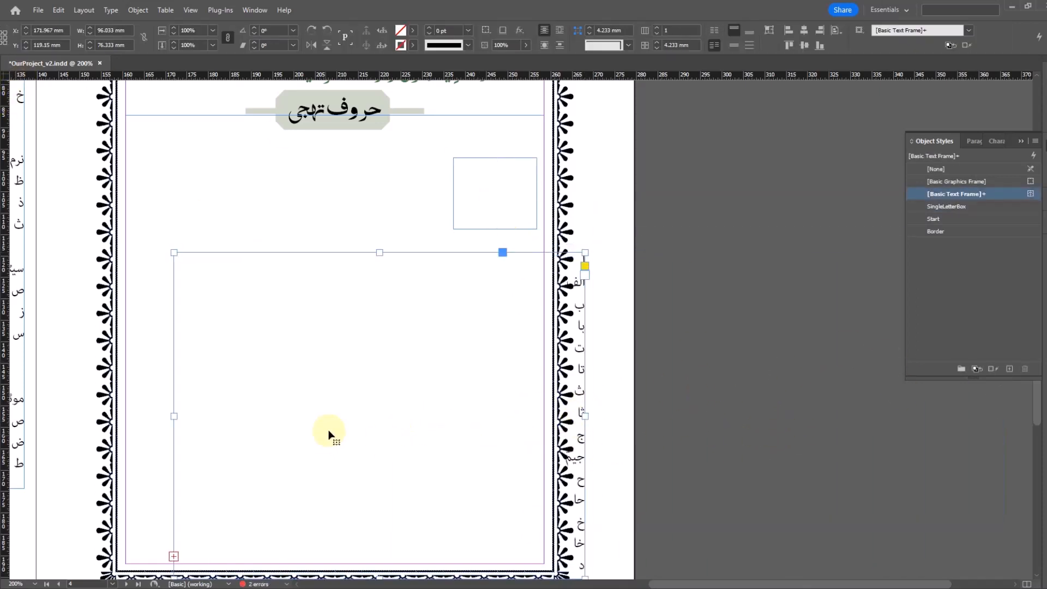
drag(472, 419, 588, 424)
scroll(711, 466, down, 2)
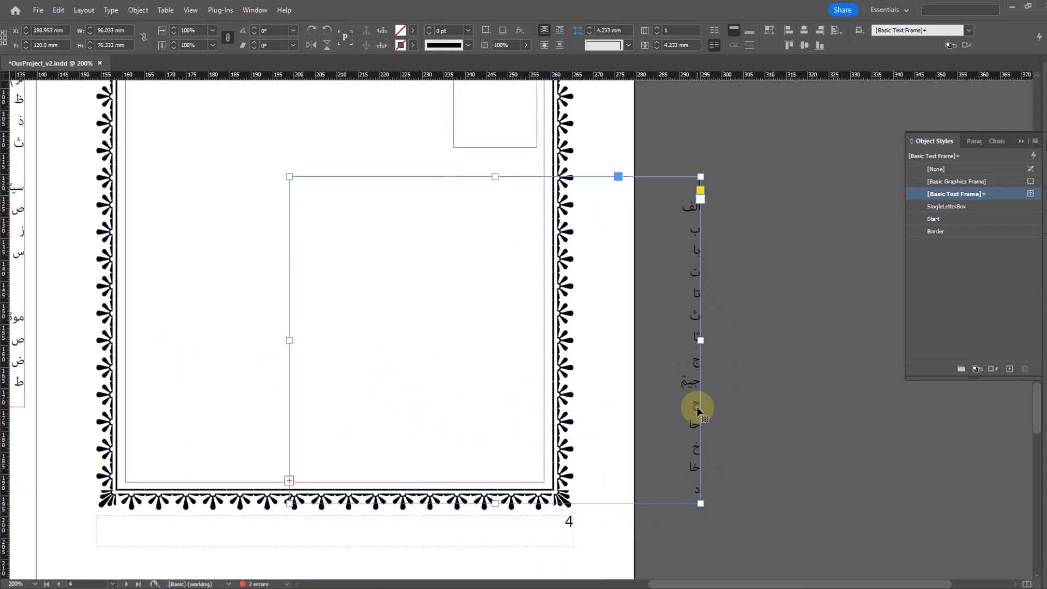
click(3, 141)
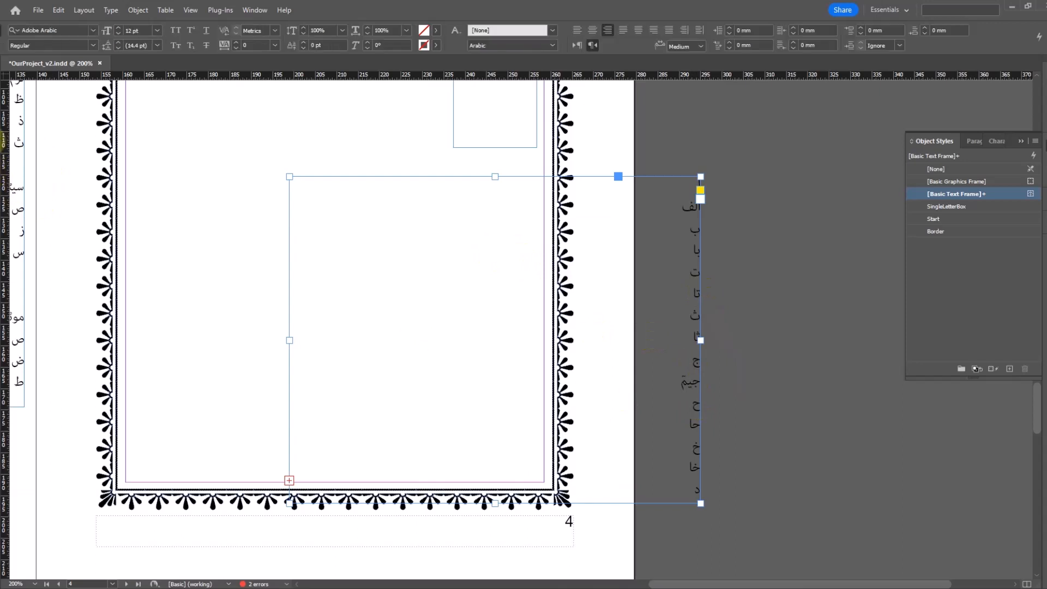
click(2, 74)
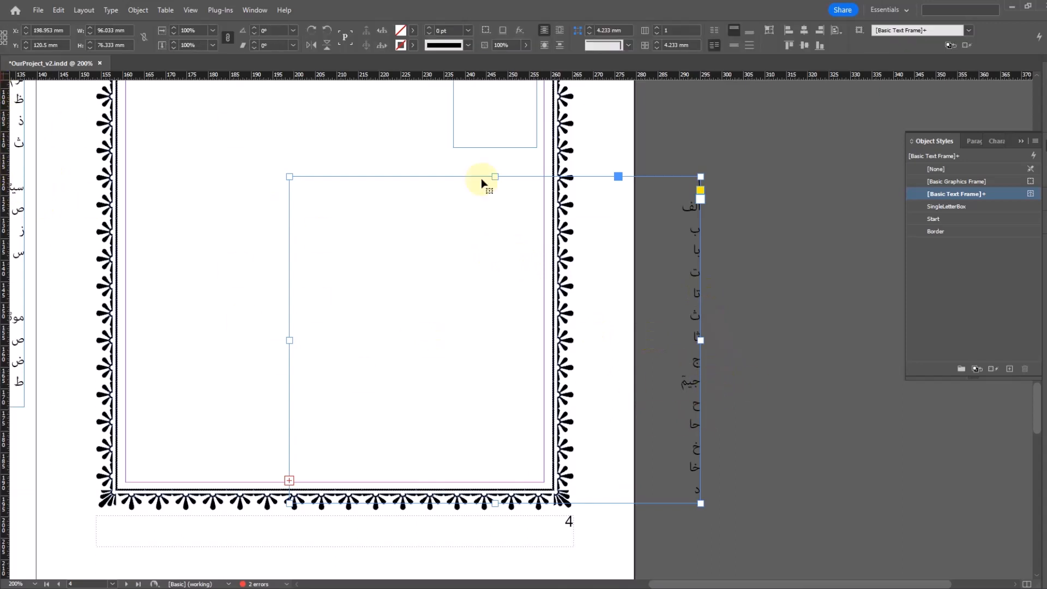
click(657, 27)
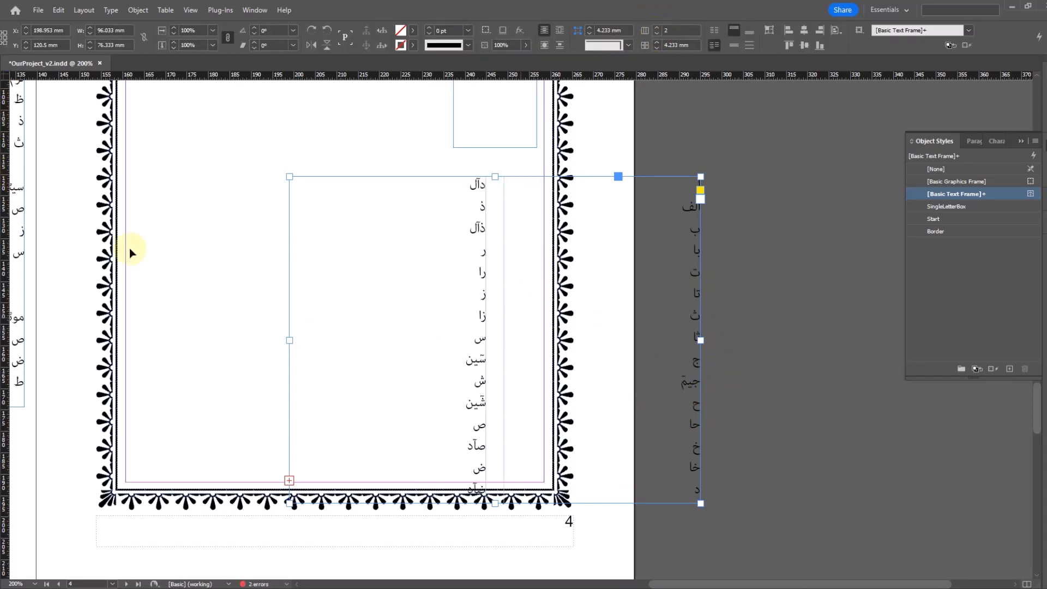
Step: Copy the letter ش from the letter list and paste it into the empty cell frame below the subheading
click(3, 139)
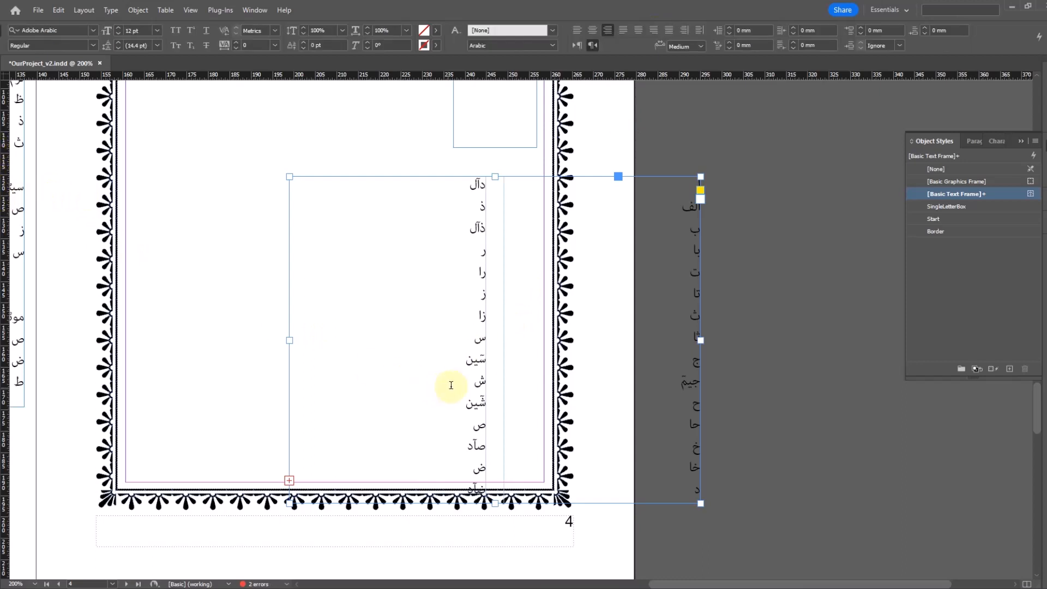
drag(451, 385, 500, 383)
key(ctrl+c)
scroll(525, 304, up, 4)
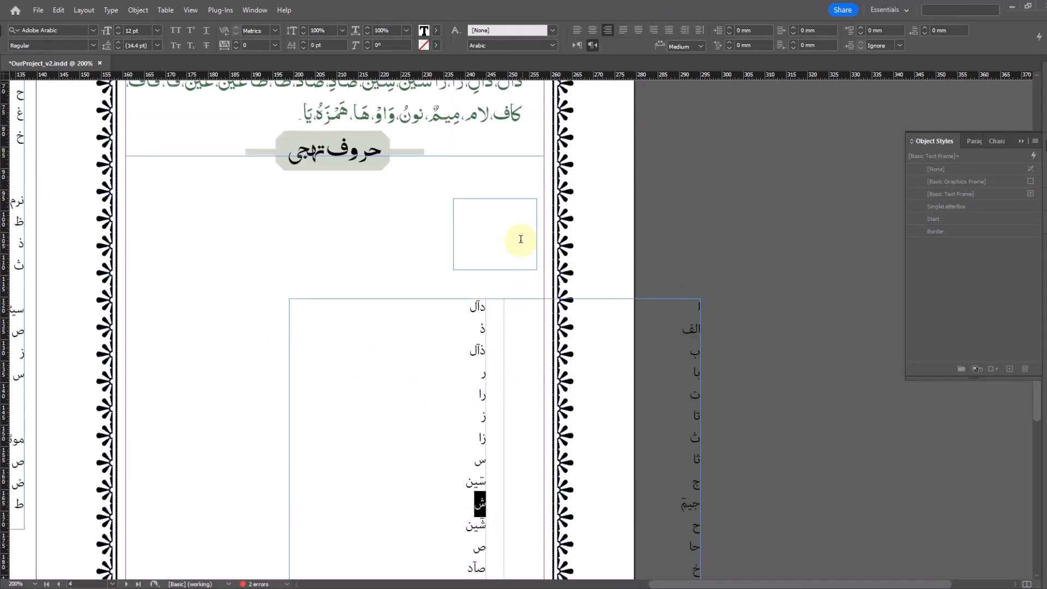
click(521, 235)
key(ctrl+v)
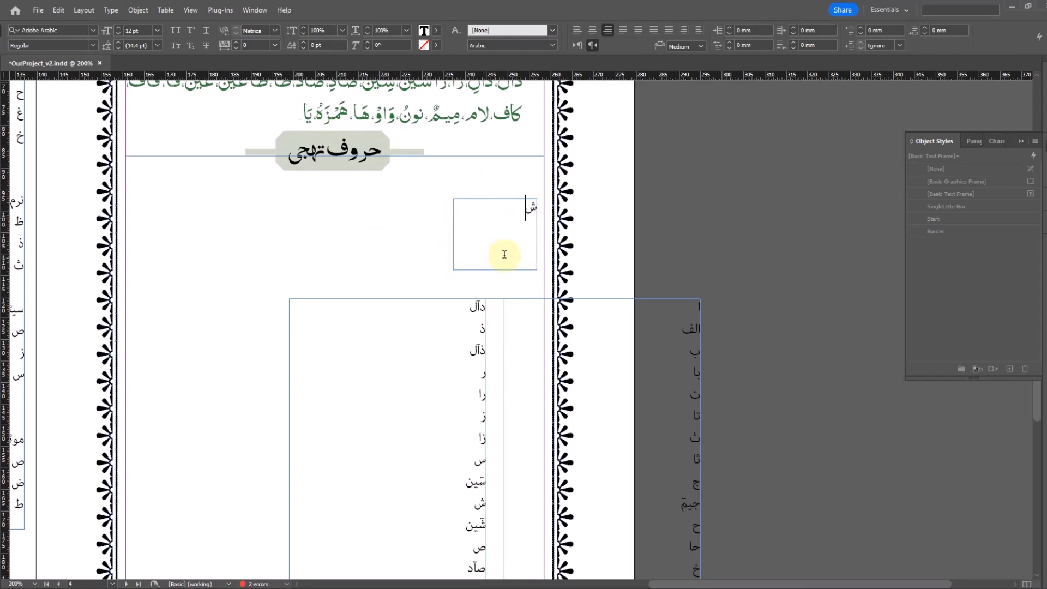
Step: Format the ش in the cell with the 1 MUHAMMADI QURA font, centre alignment and 30 pt size, and deselect the frame
key(ctrl+a)
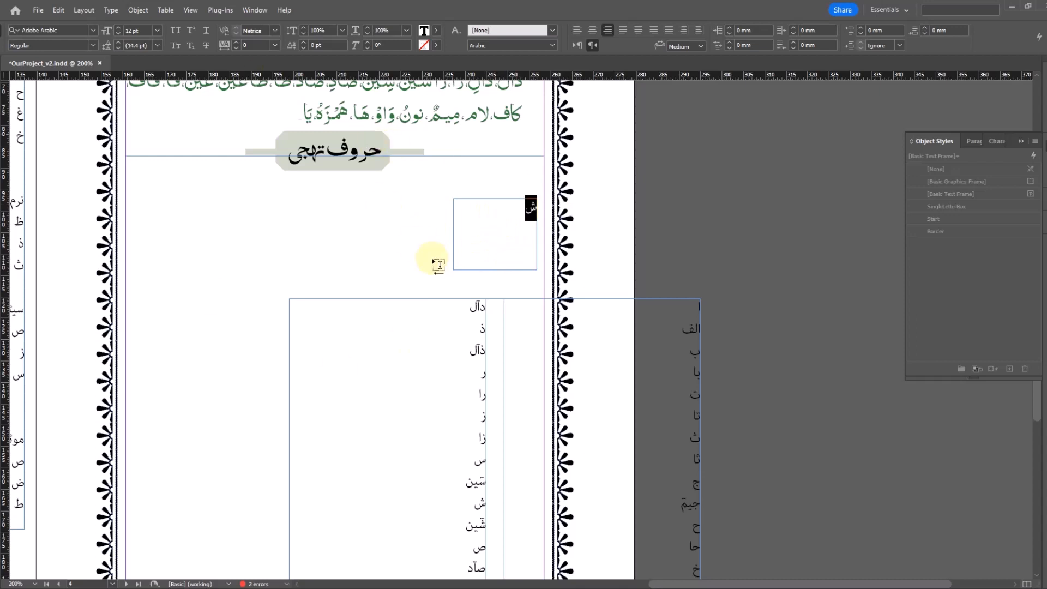
click(94, 31)
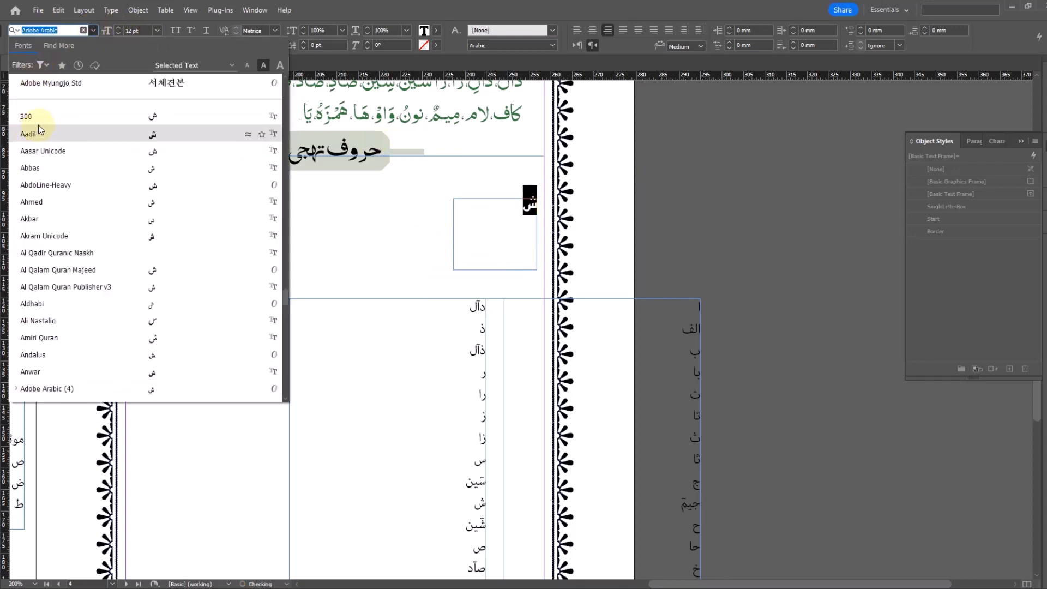
text(1)
key(Return)
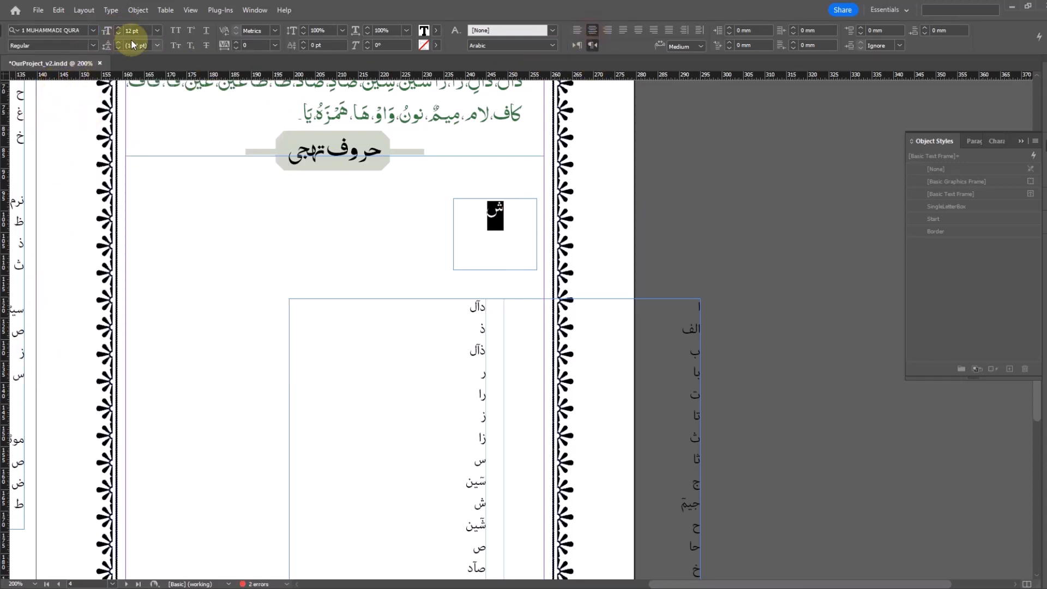
click(158, 31)
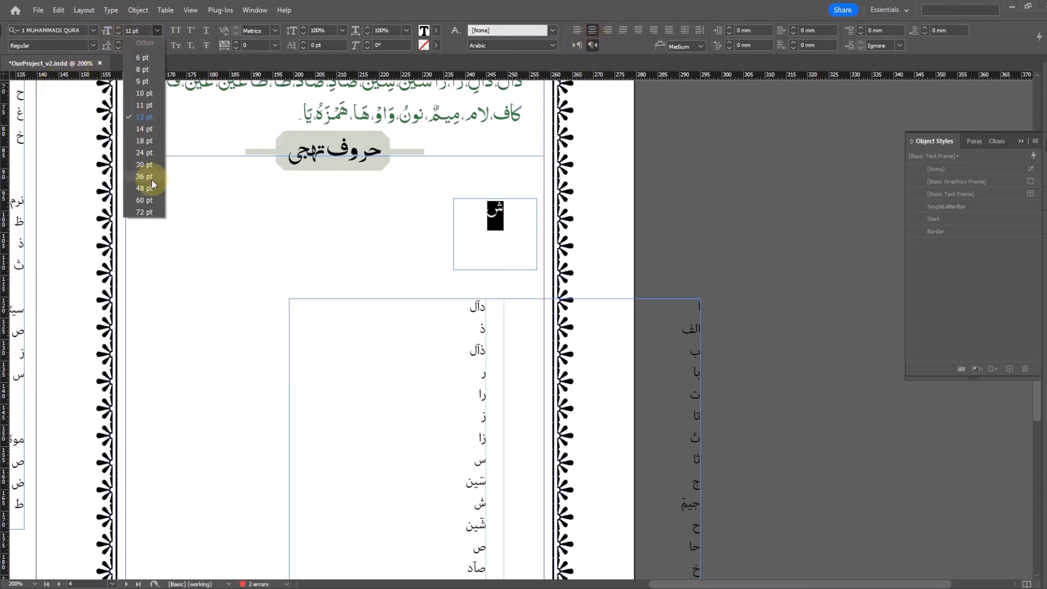
click(143, 165)
key(Escape)
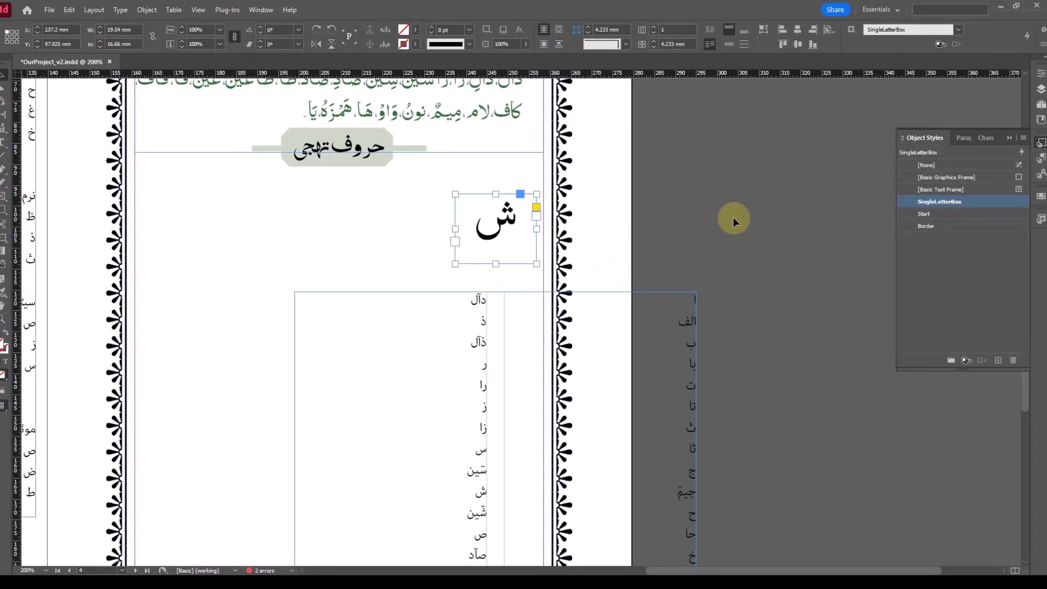
click(699, 229)
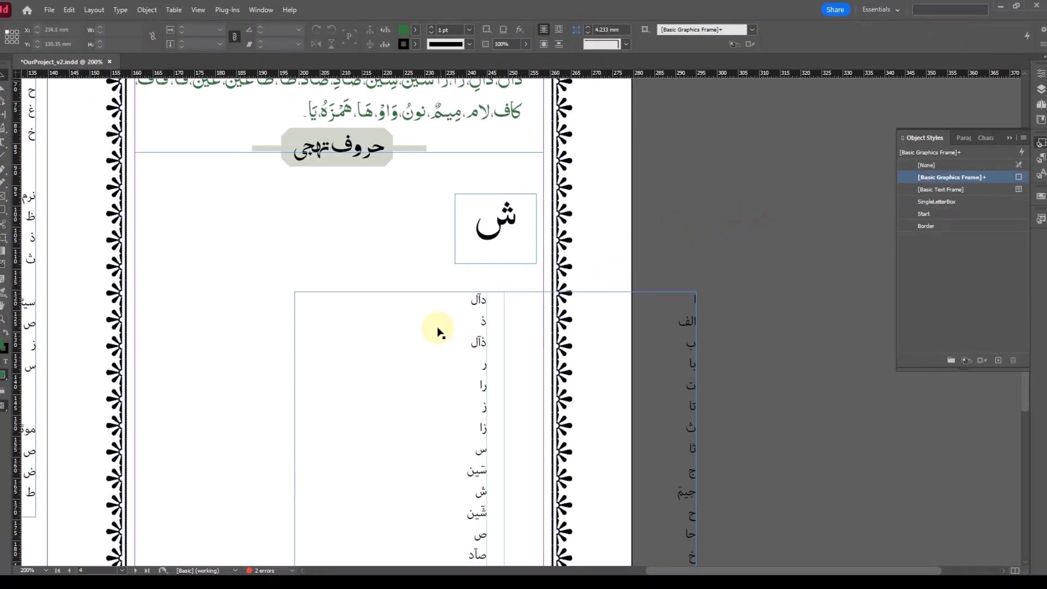
Step: Create a paragraph style named SingleLetter from the formatted ش in the cell and apply it to the letter
click(3, 141)
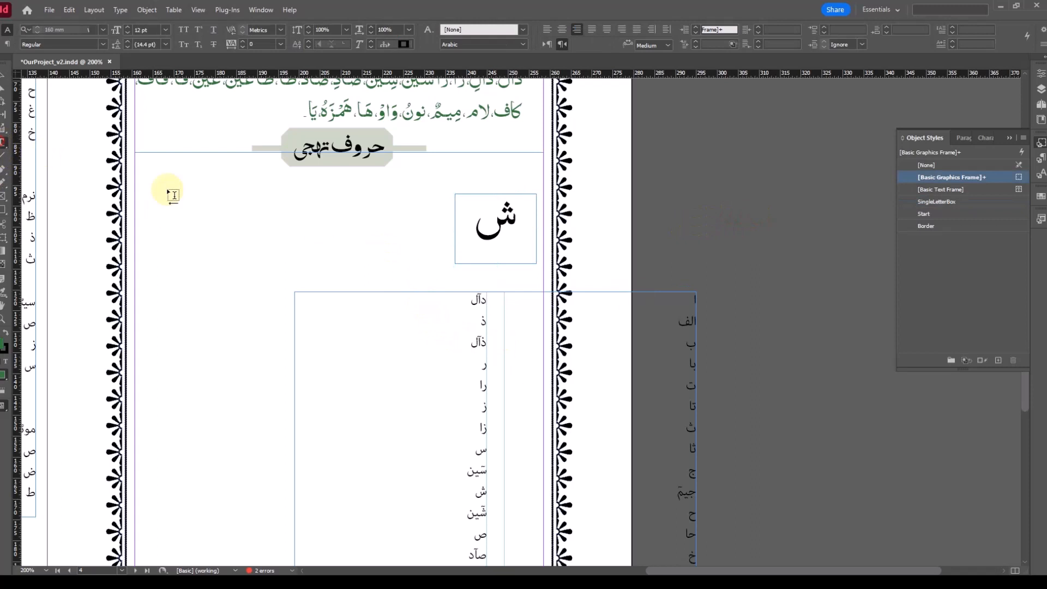
double_click(480, 242)
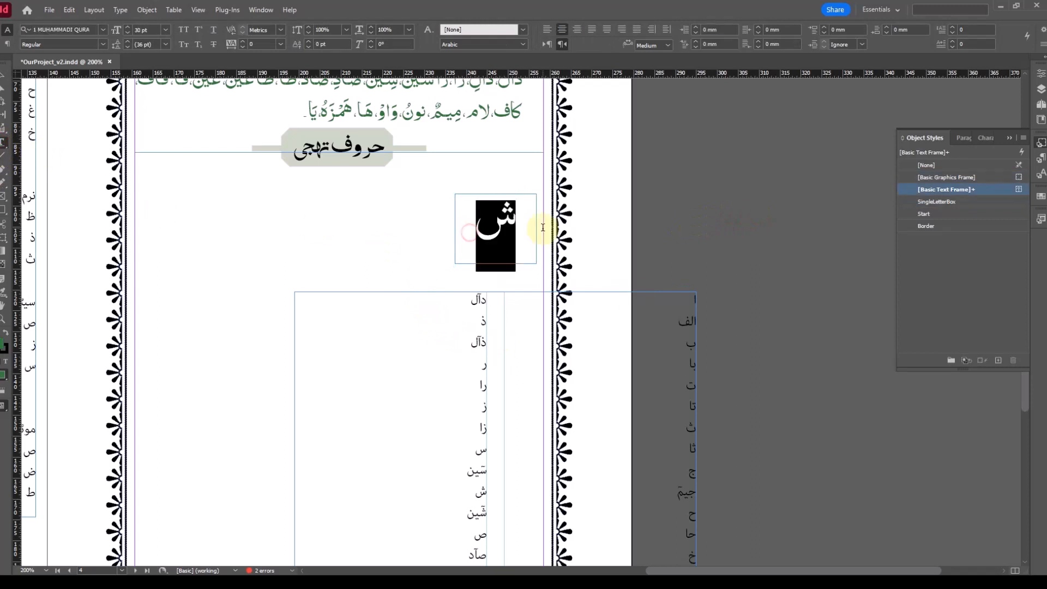
click(968, 138)
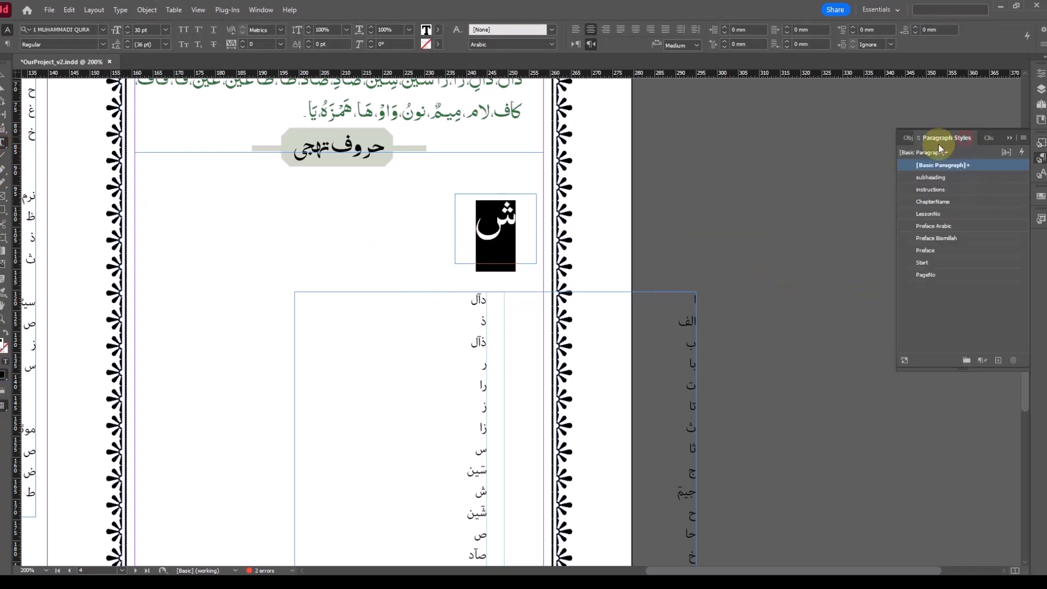
alt+click(999, 360)
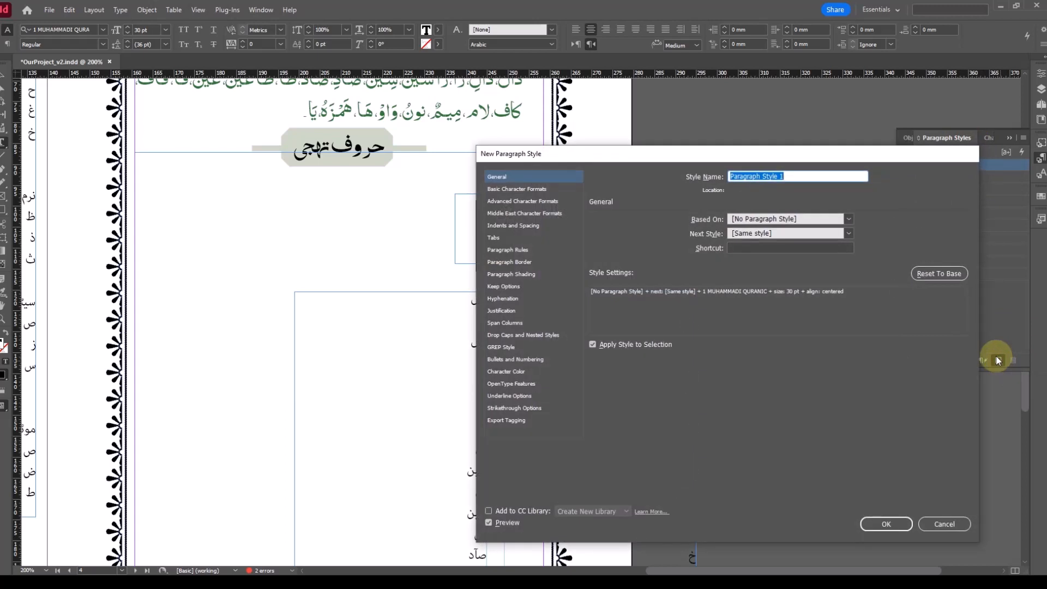
text(SingleLetter)
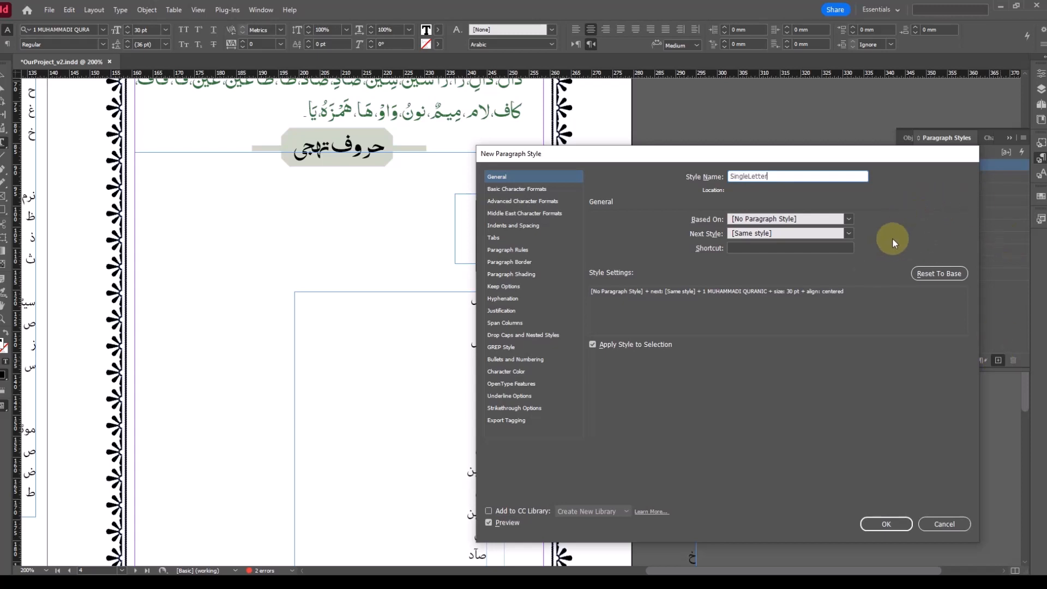
click(886, 524)
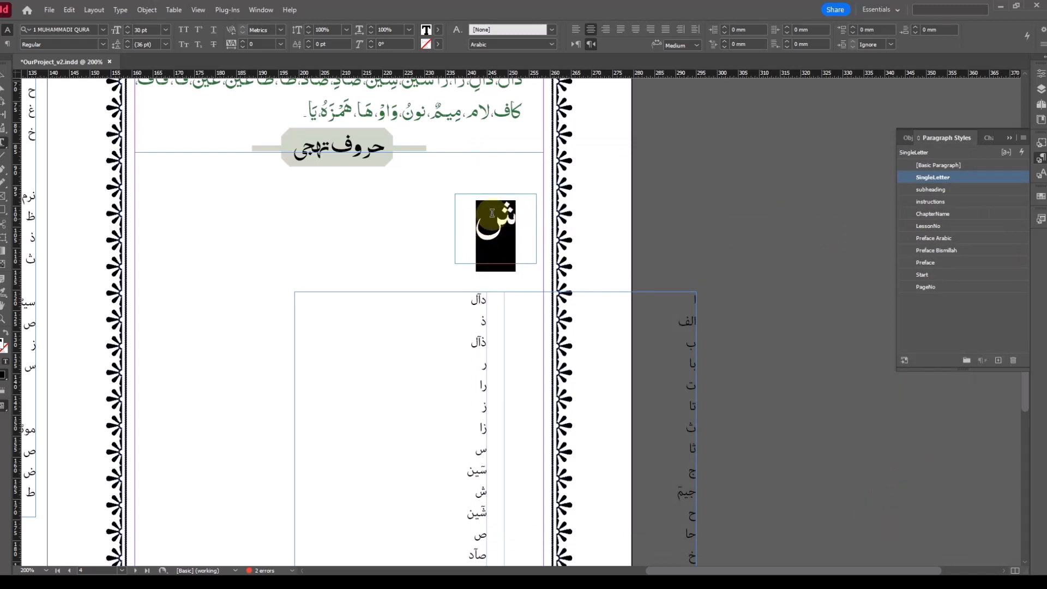
click(3, 75)
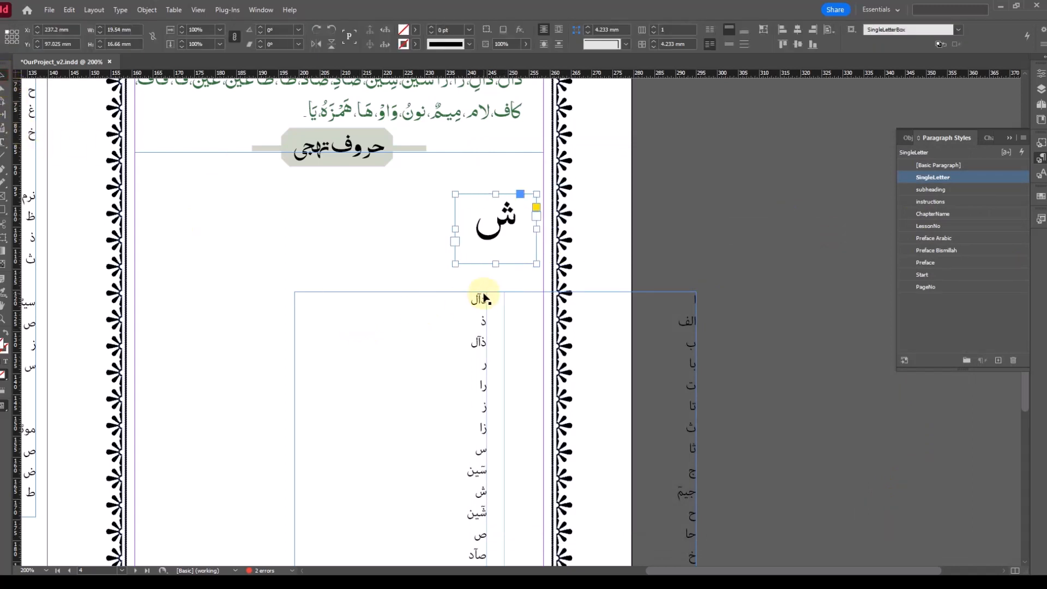
Step: Copy شین from the letter list and paste it into a new text frame about 16 × 10 mm beside the ش cell
click(3, 142)
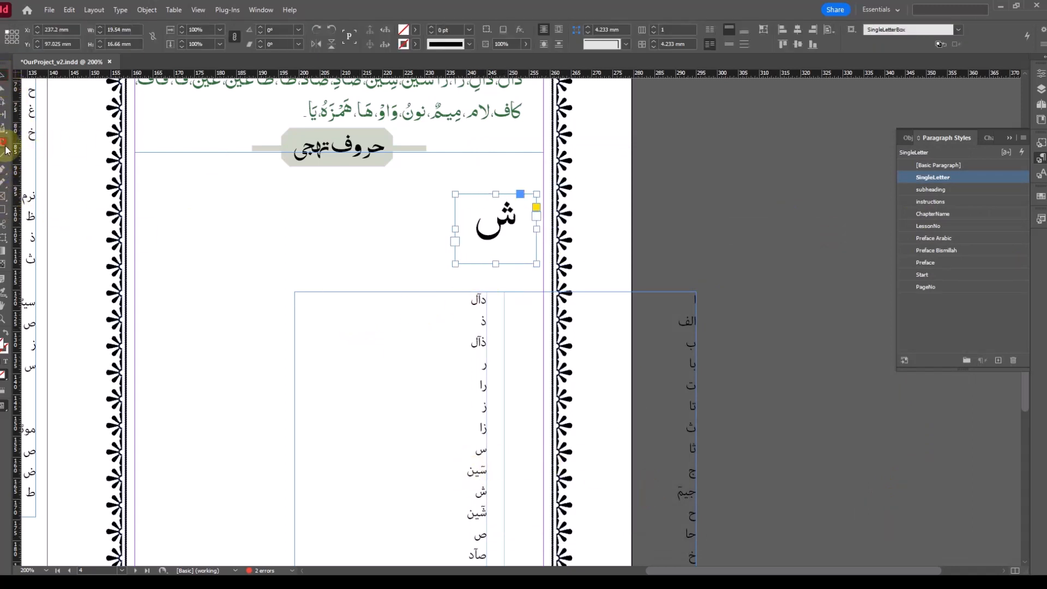
scroll(497, 490, down, 1)
drag(462, 474, 495, 473)
double_click(481, 476)
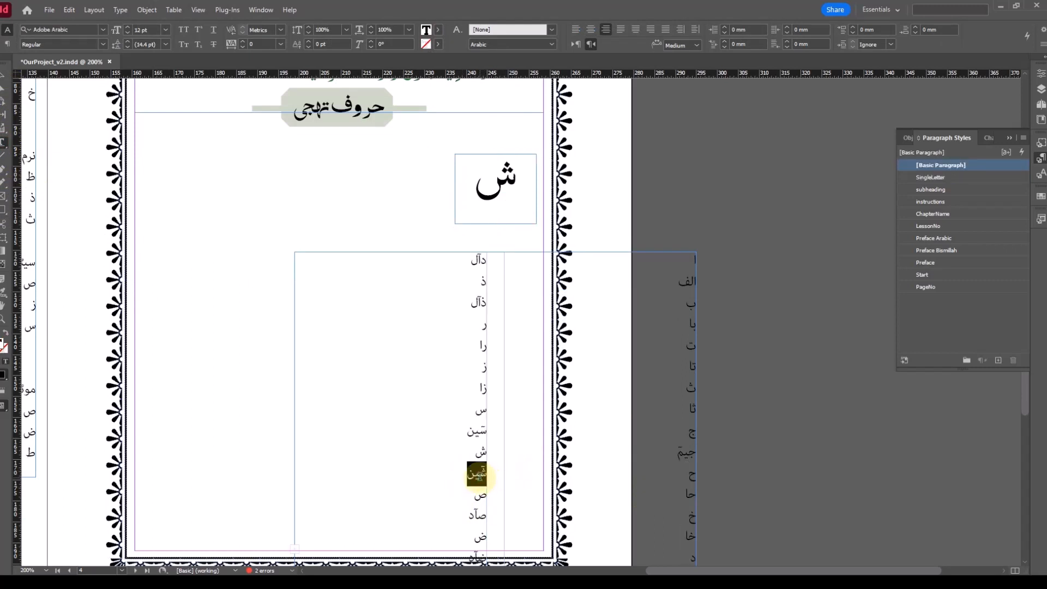
scroll(516, 251, up, 1)
drag(432, 211, 365, 253)
key(ctrl+v)
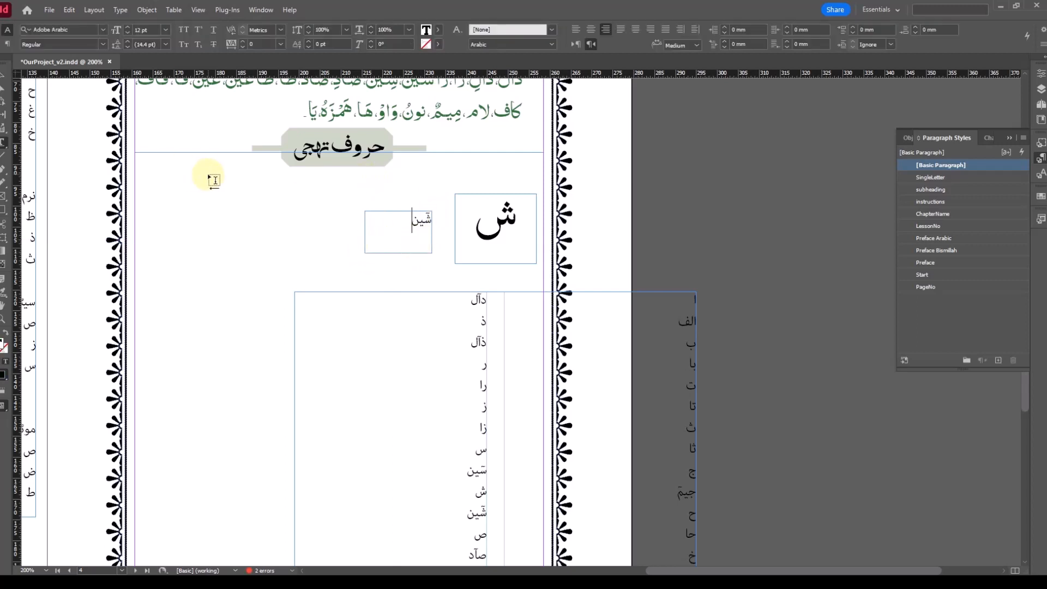
Step: Set the pasted شین text to 11 pt size with 13 pt leading and deselect its frame
key(ctrl+a)
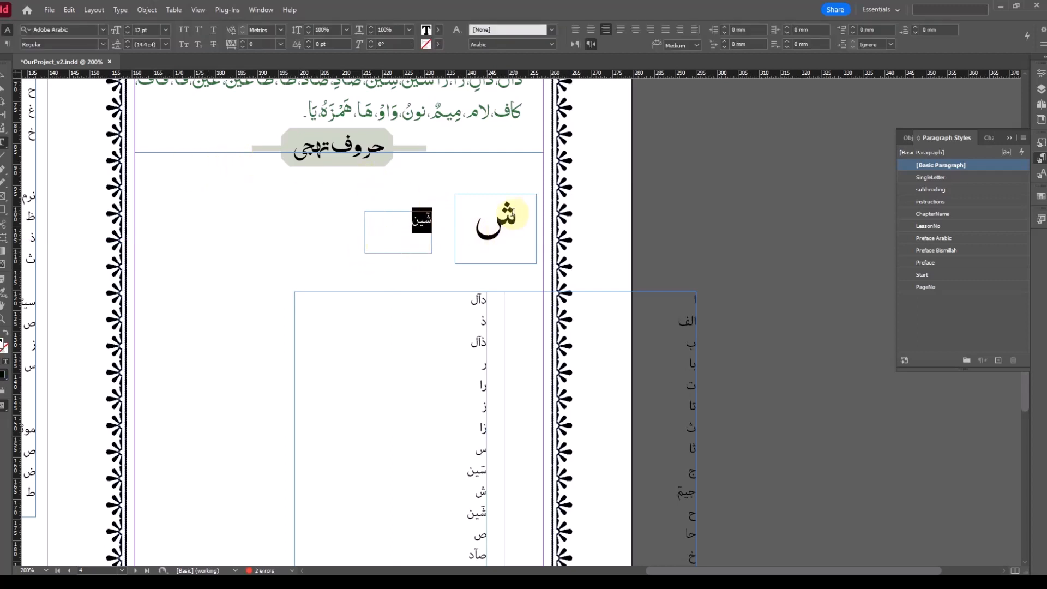
double_click(152, 29)
text(11)
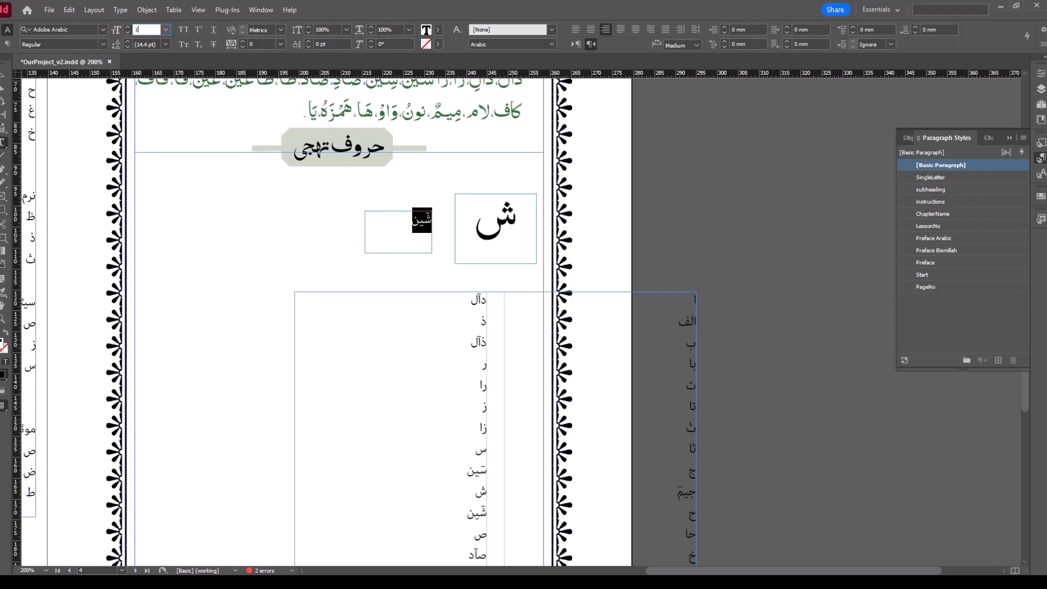
key(Tab)
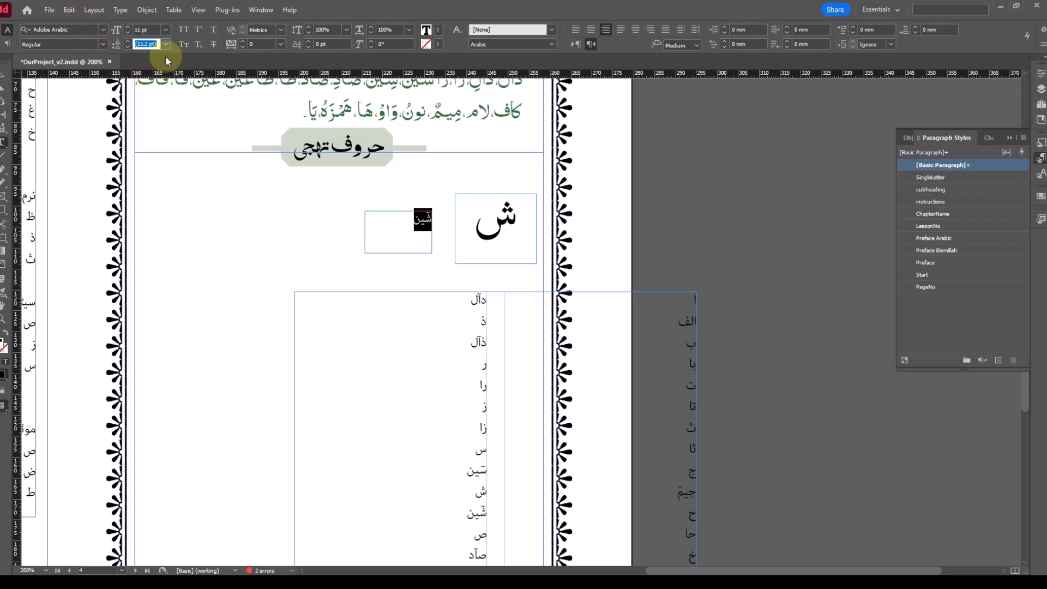
text(13)
click(8, 92)
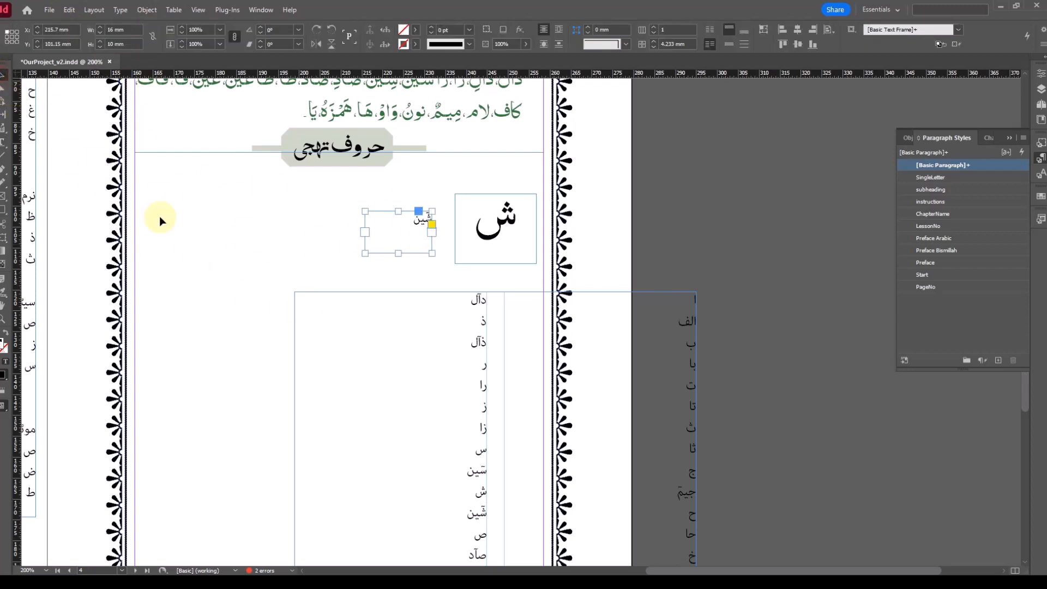
click(159, 216)
Step: Create an object style named pronounction from the شین text frame and apply it to the frame
click(417, 217)
click(979, 164)
click(908, 139)
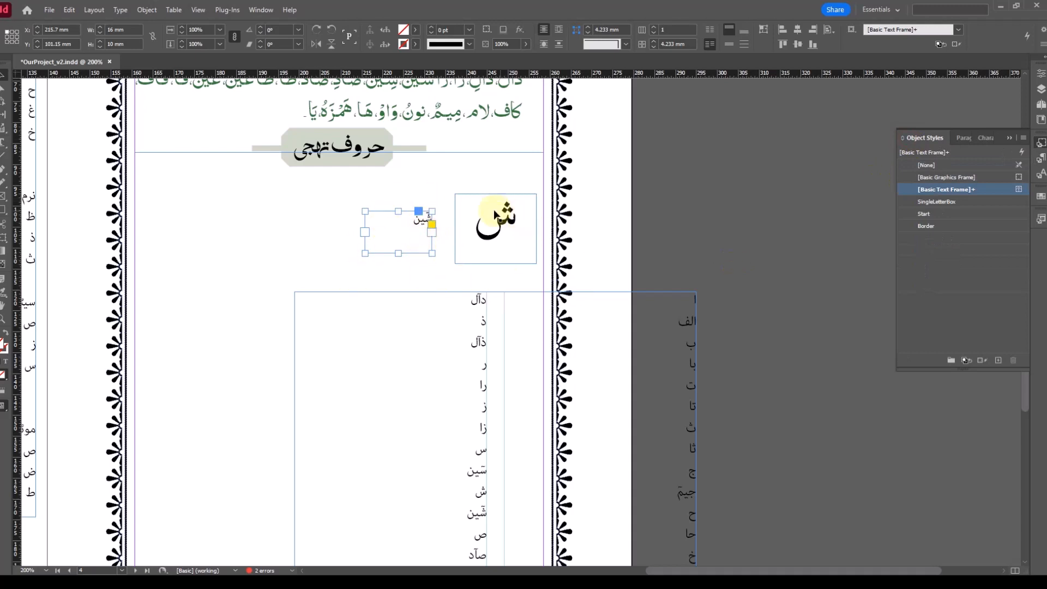
click(531, 210)
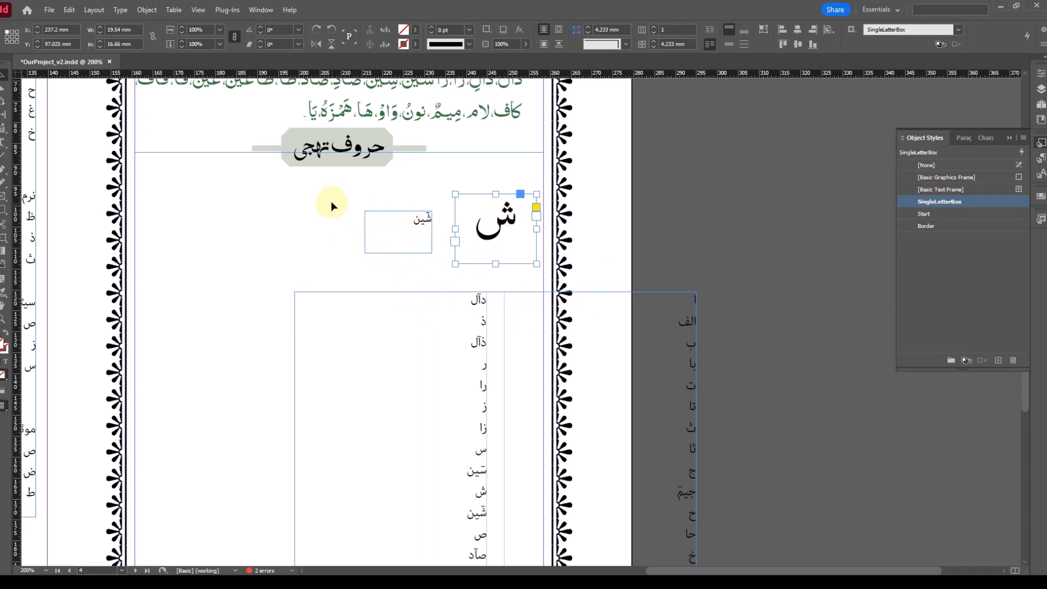
click(421, 248)
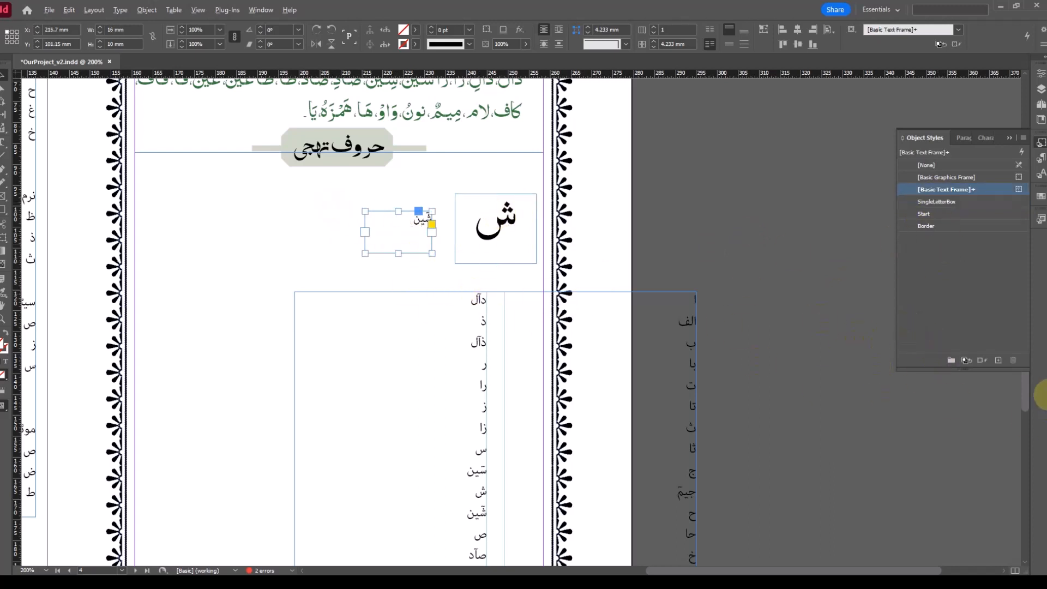
alt+click(999, 361)
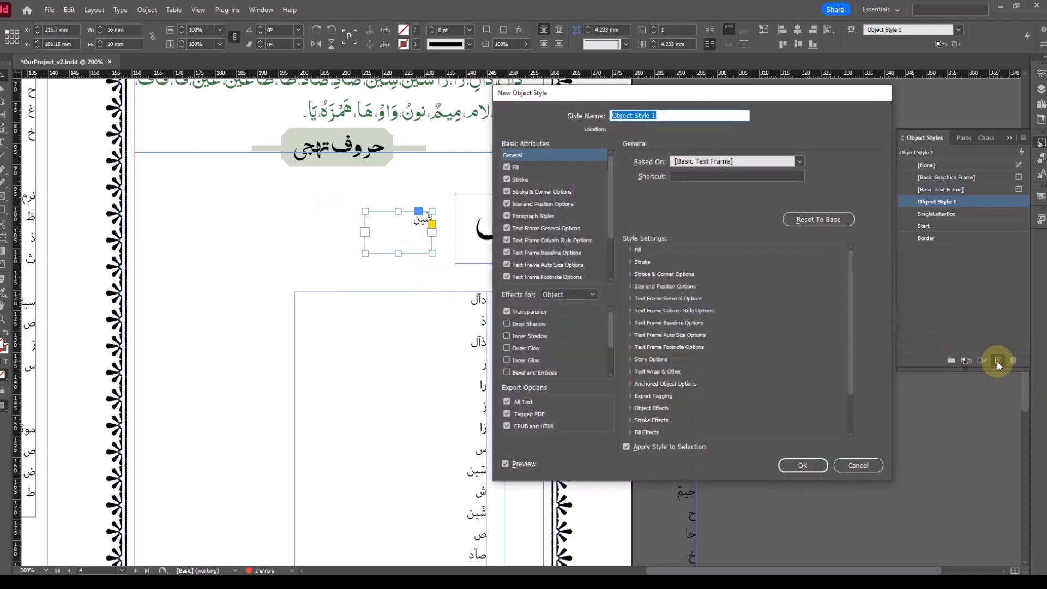
text(pronounction)
click(805, 467)
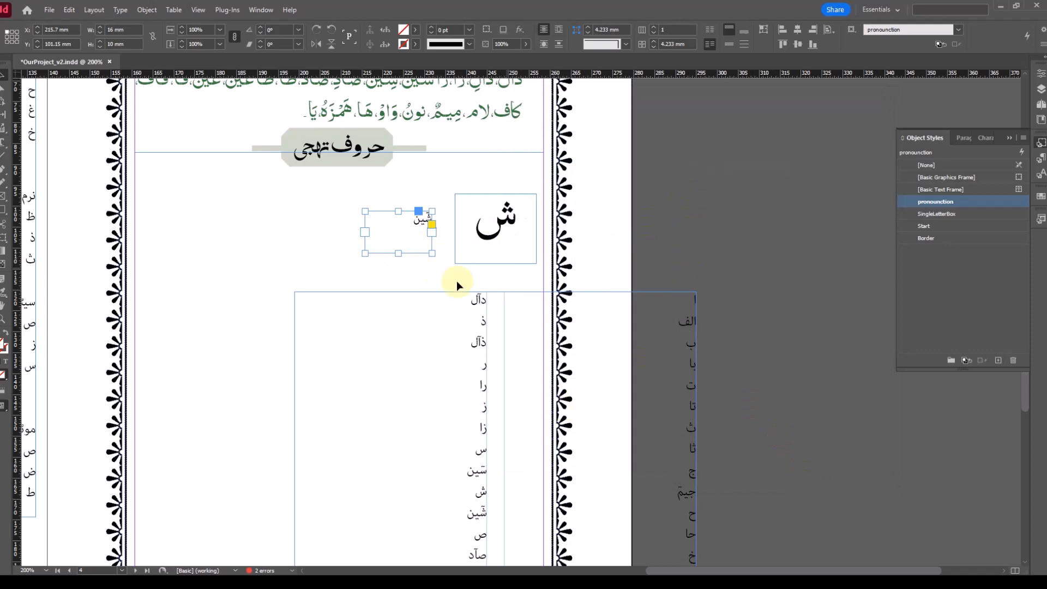
Step: Move the شین frame into the lower part of the ش cell and resize it to 11 mm wide by 5 mm high
drag(411, 240, 511, 246)
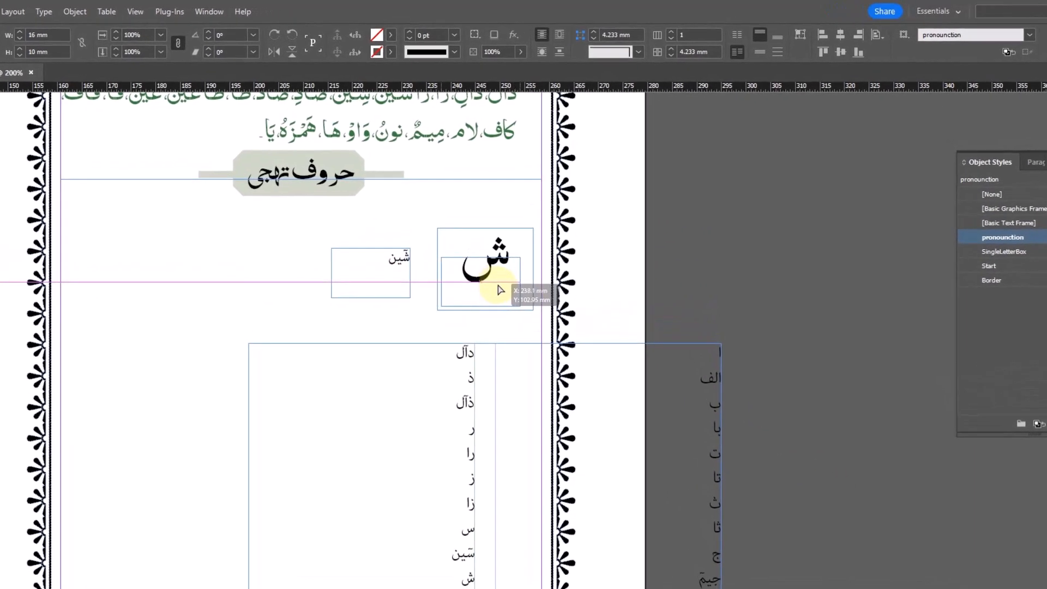
mouse_move(498, 285)
mouse_down()
mouse_move(519, 258)
mouse_move(497, 283)
mouse_up()
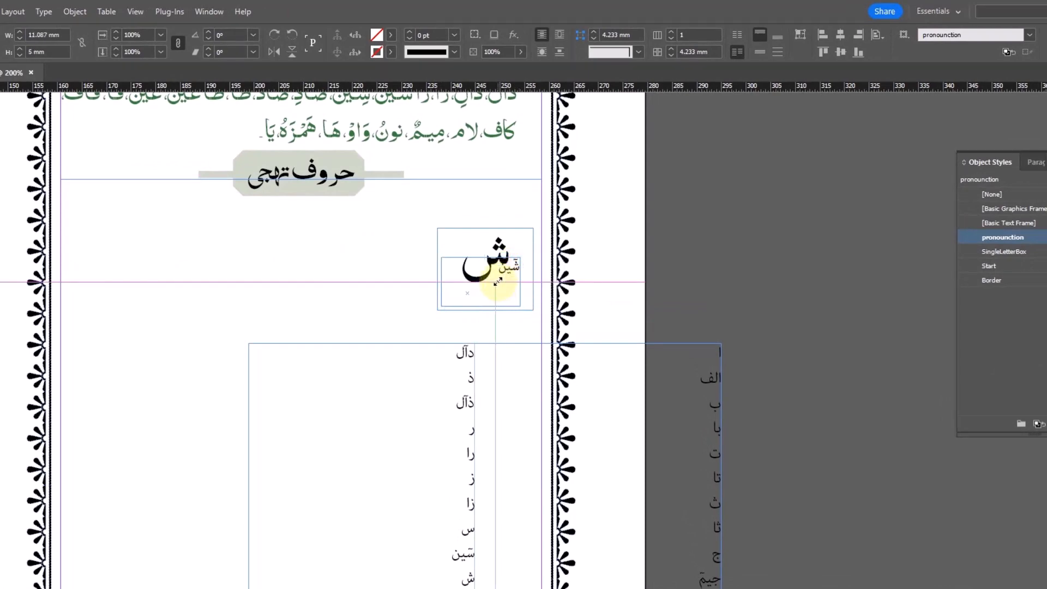
click(586, 295)
click(485, 299)
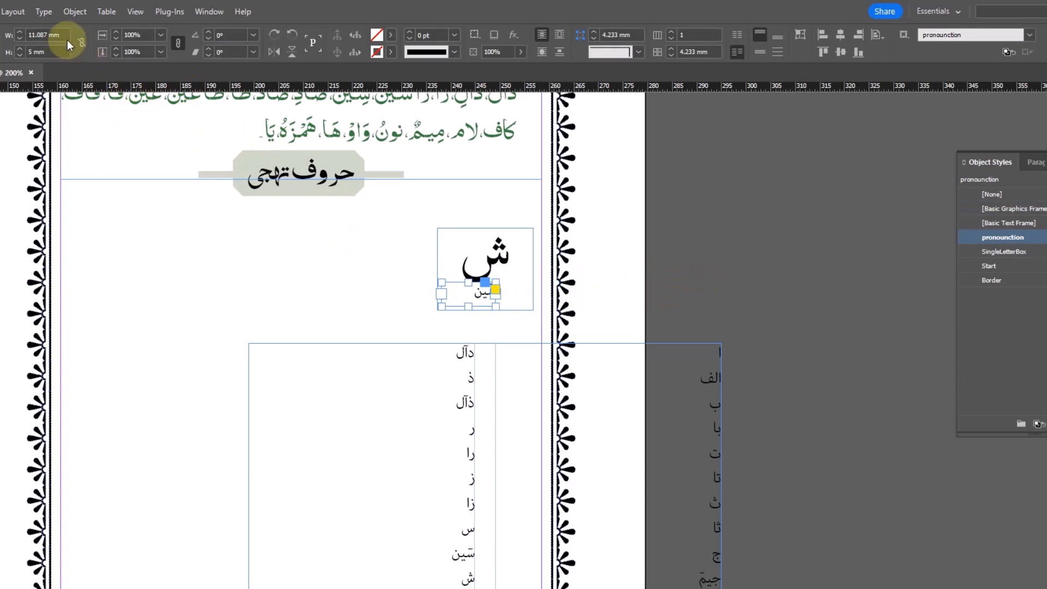
triple_click(51, 35)
text(11)
key(Return)
Step: Move the شین frame out beside the cell and thread the ش cell's text into it
drag(467, 296, 376, 251)
click(467, 261)
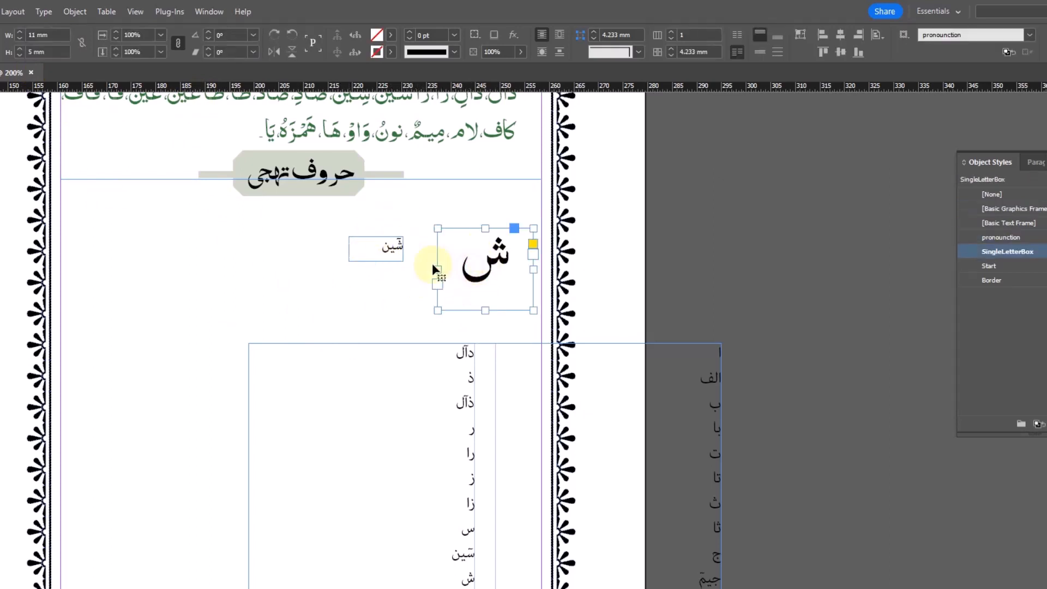
click(438, 285)
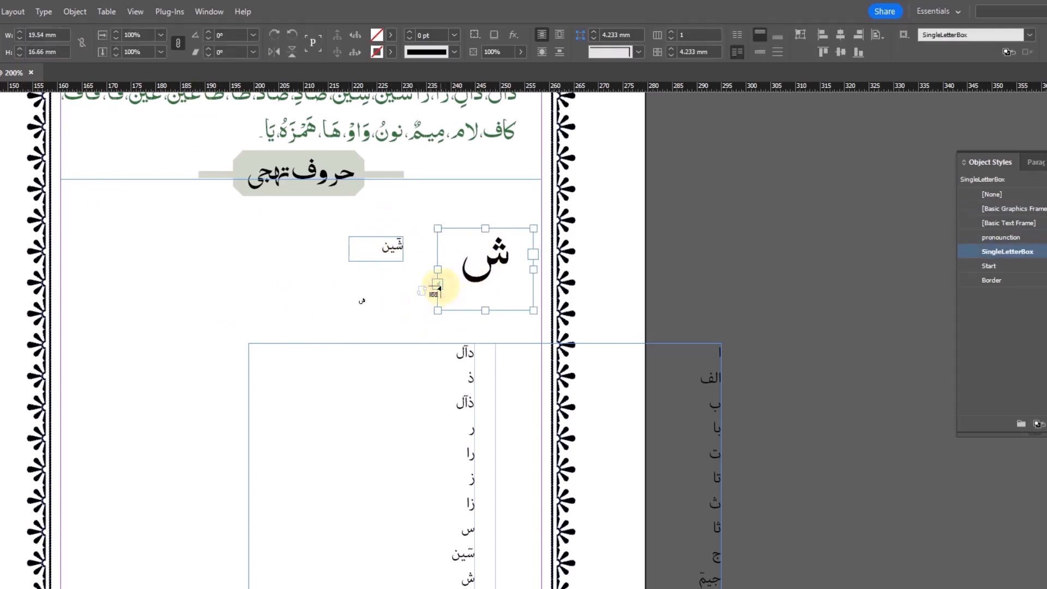
click(366, 250)
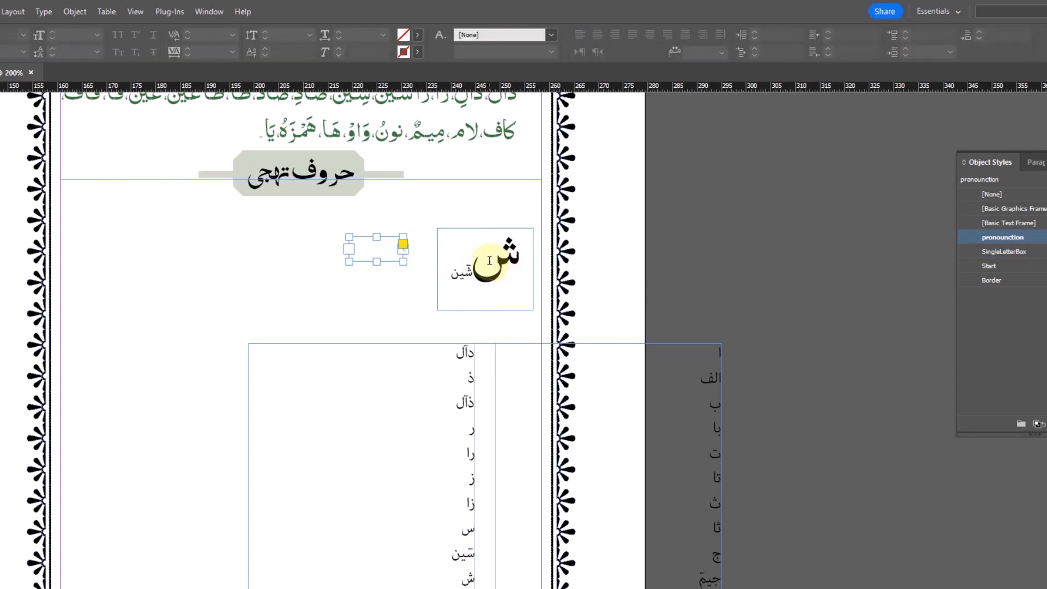
Step: Insert a frame break after the ش so that شین flows into the small linked frame, and deselect
double_click(473, 268)
key(Right)
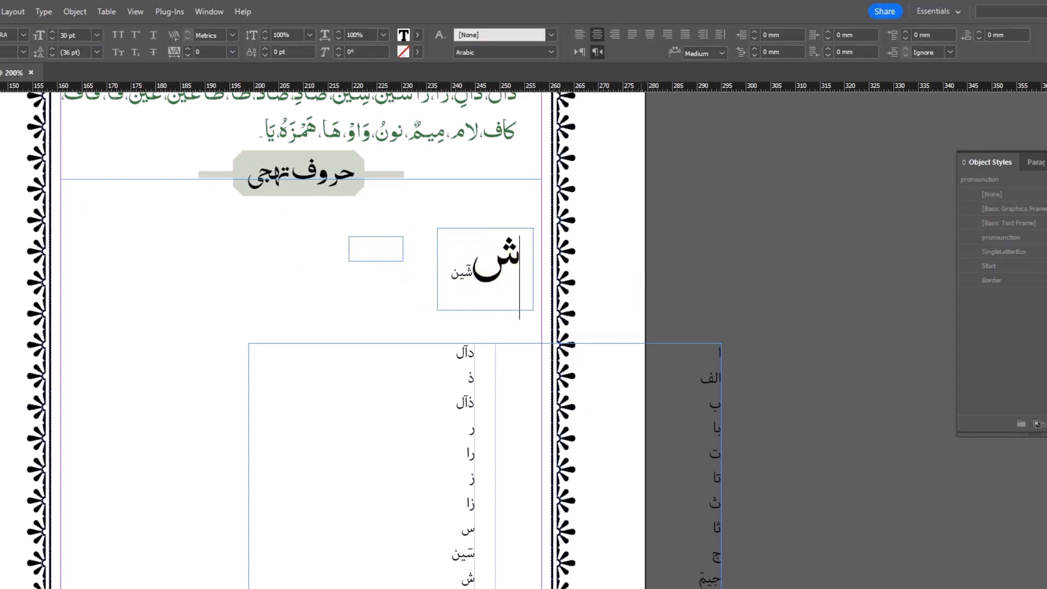
key(End)
key(Home)
key(Left)
key(shift+KP_Enter)
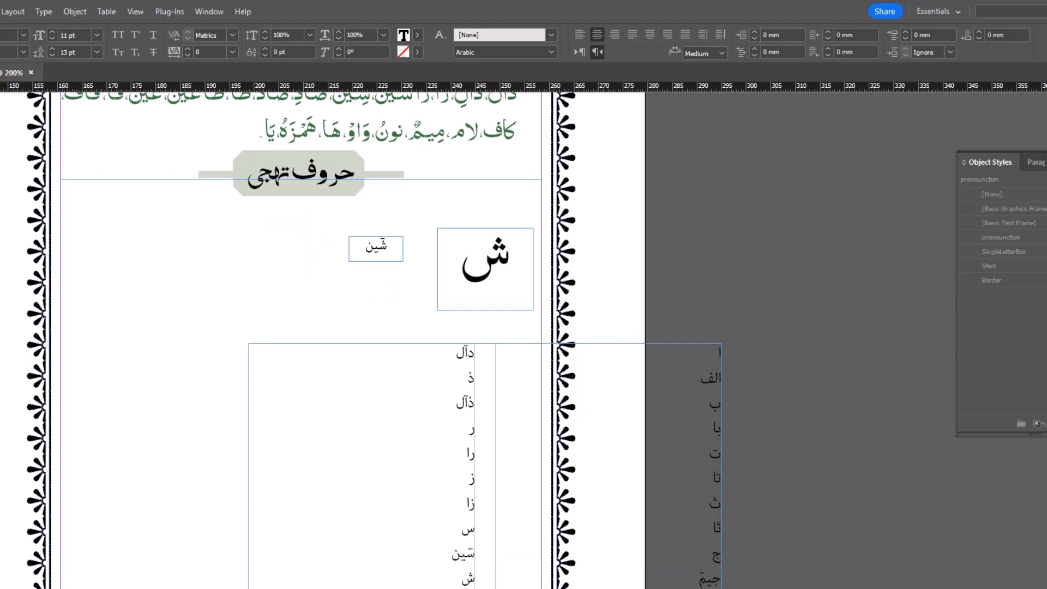
key(Escape)
click(748, 240)
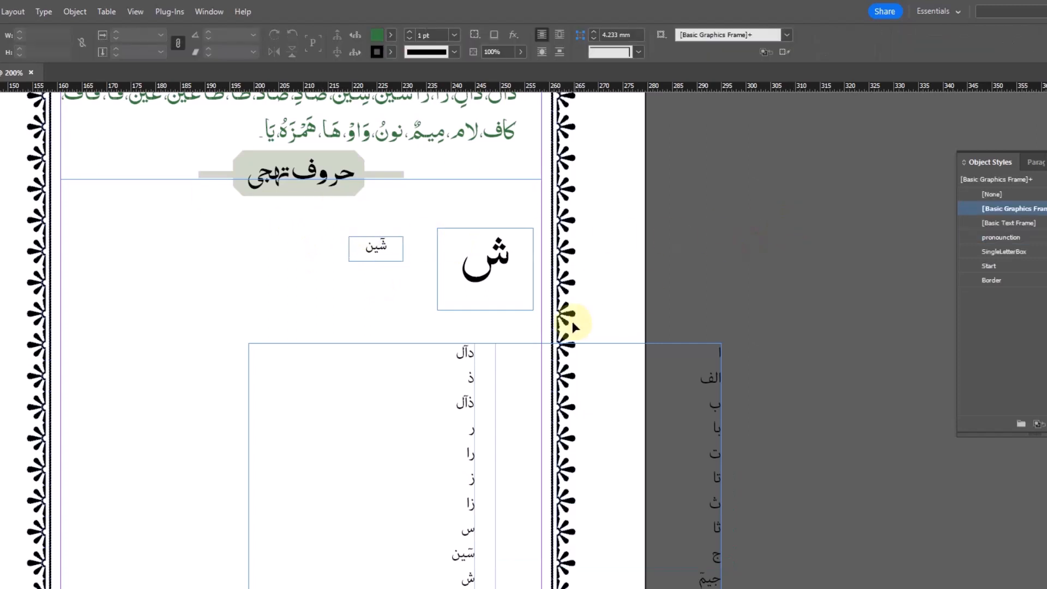
Step: Move the linked شین frame back inside the ش cell, near its lower-left corner
click(496, 268)
drag(373, 255, 467, 297)
shift+click(523, 286)
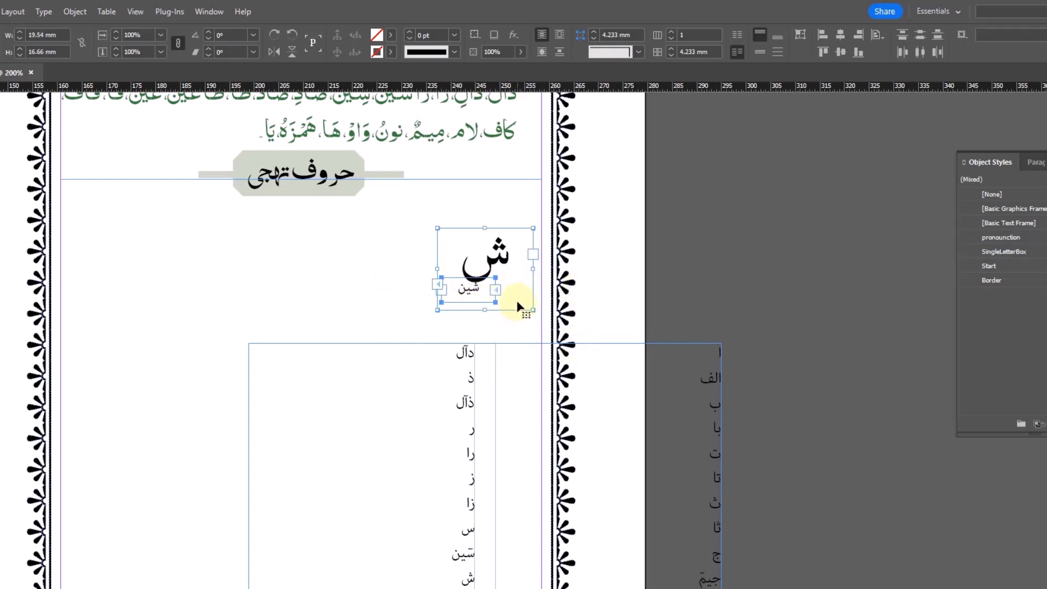
click(386, 260)
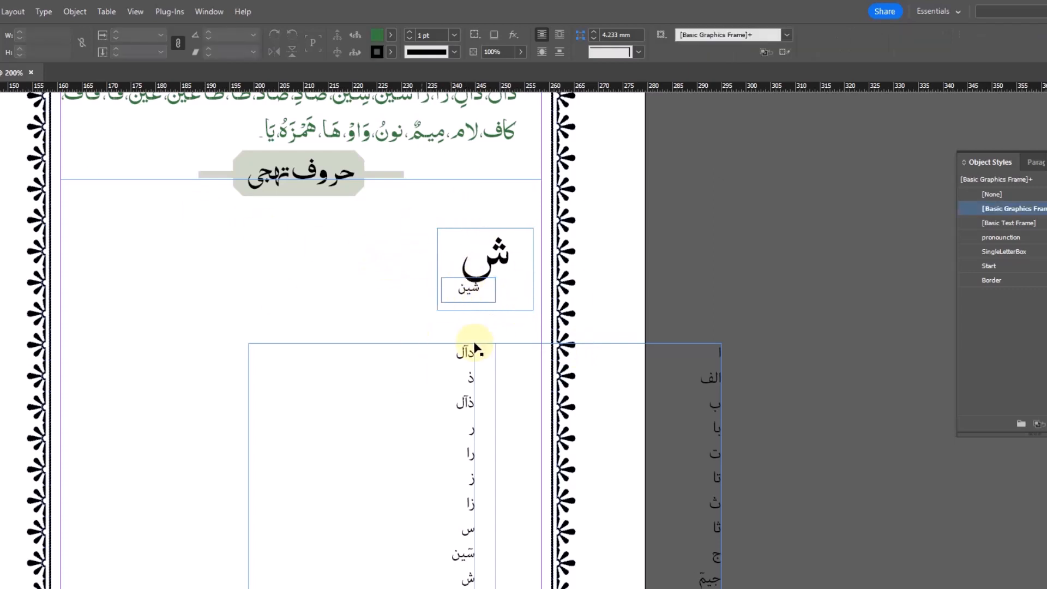
Step: Align the شین frame to the bottom and left edges of the ش cell, using the cell as key object
click(456, 229)
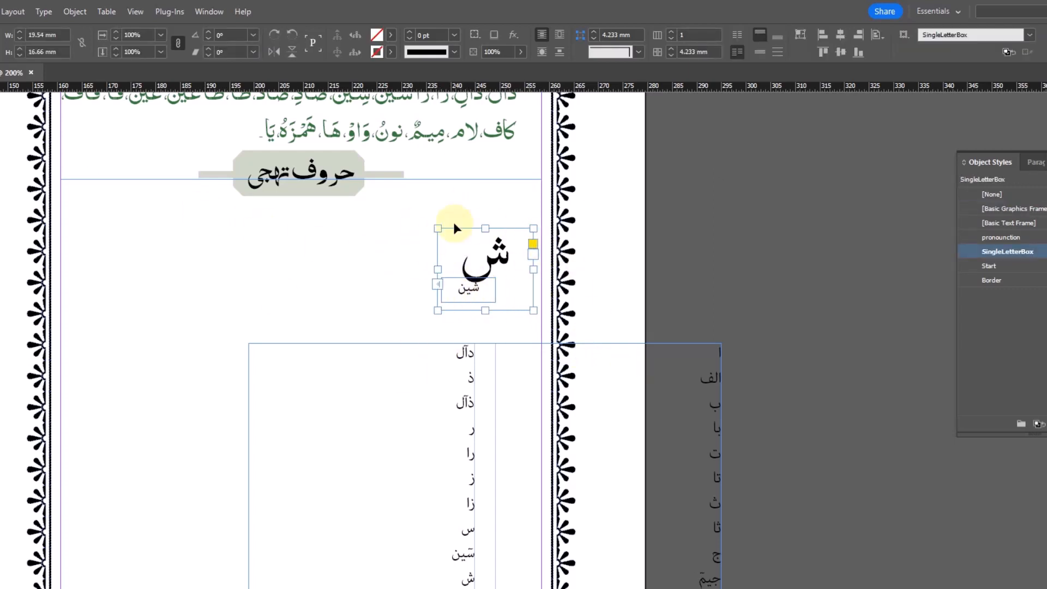
shift+click(473, 287)
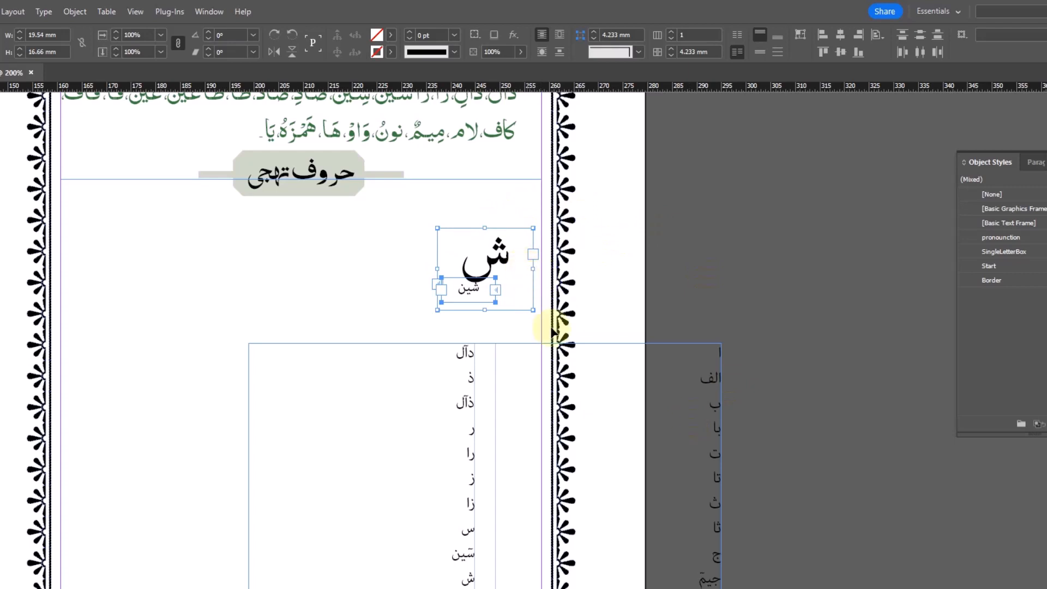
click(487, 254)
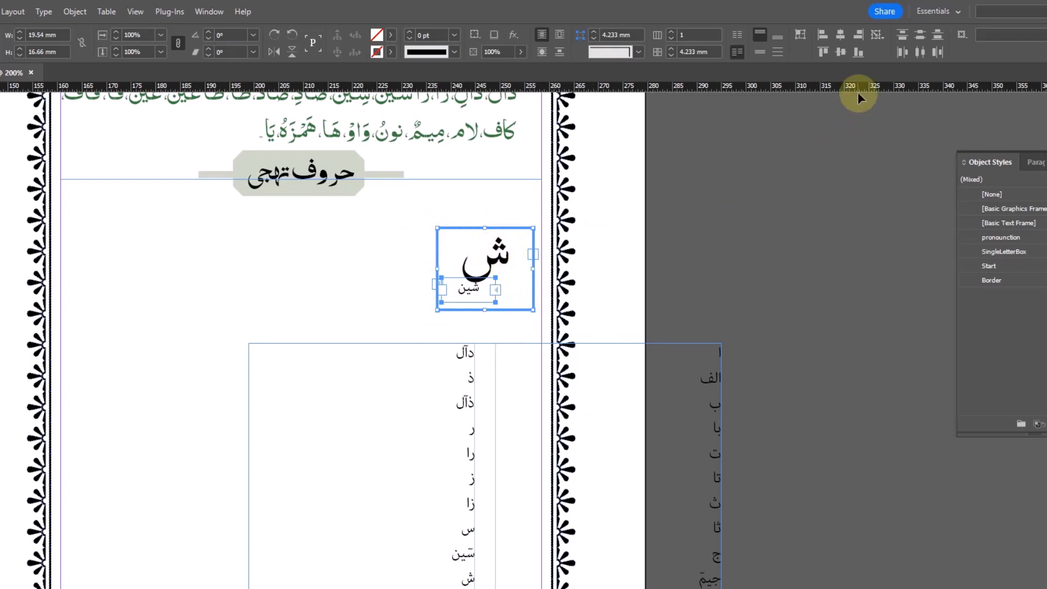
click(856, 54)
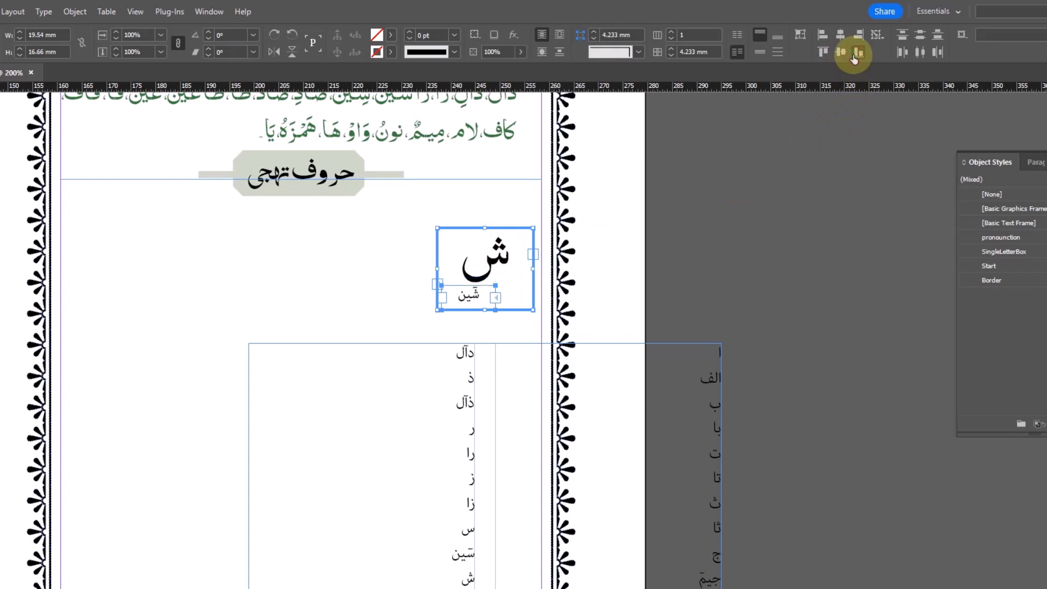
click(819, 36)
click(358, 271)
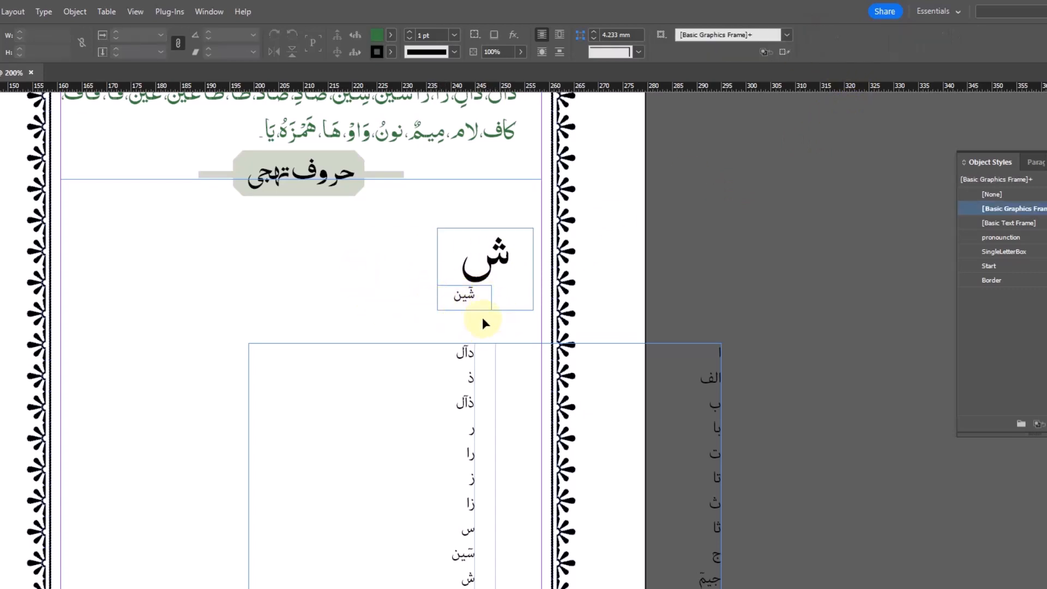
Step: Nudge the شین frame slightly up and right, away from the ش cell's lower-left corner, and deselect it
click(469, 298)
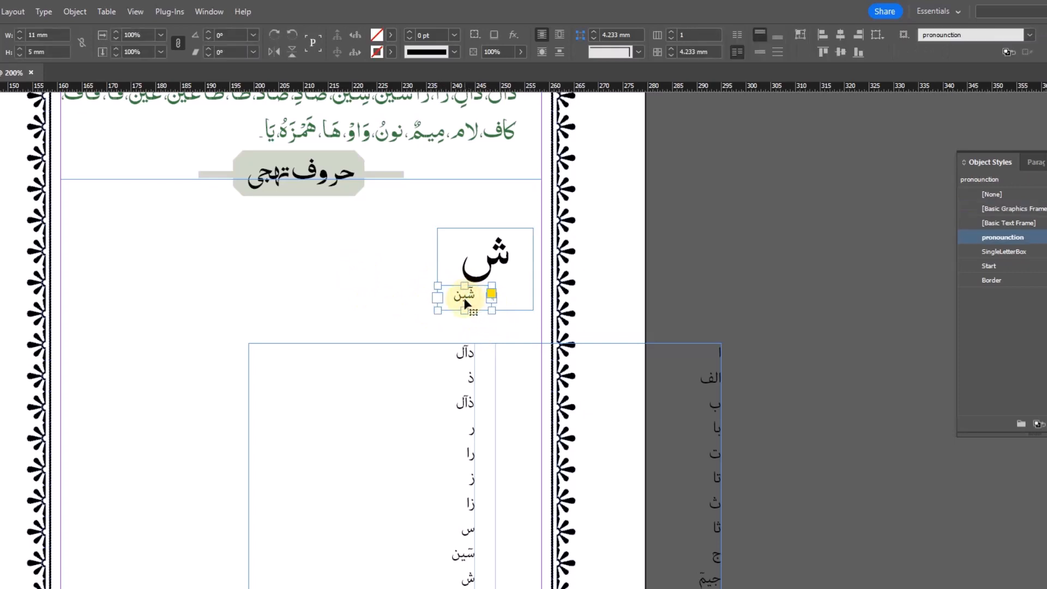
key(Up)
key(Right)
key(Up)
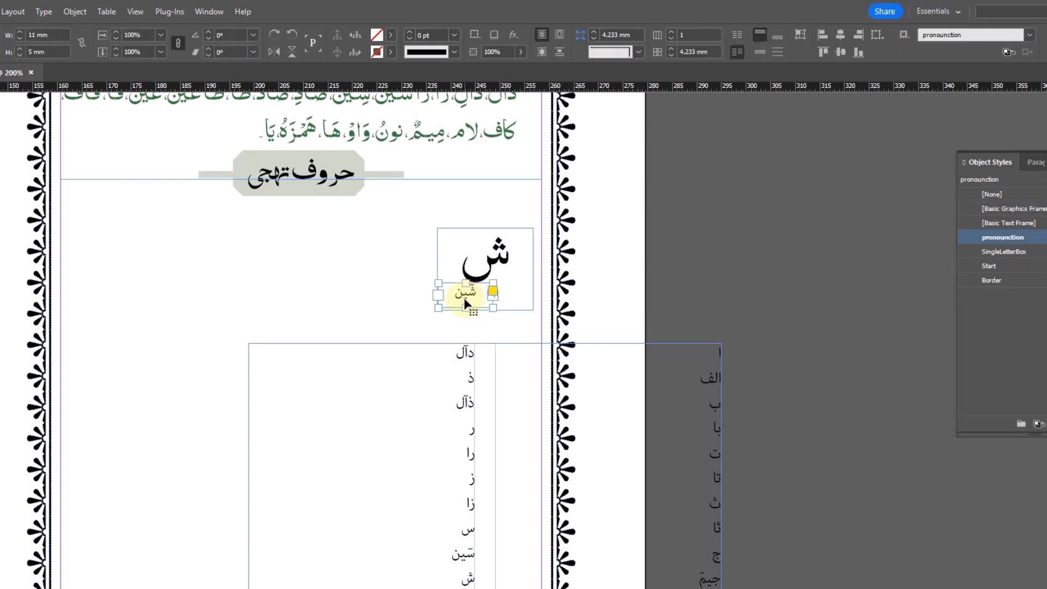
key(Right)
click(358, 278)
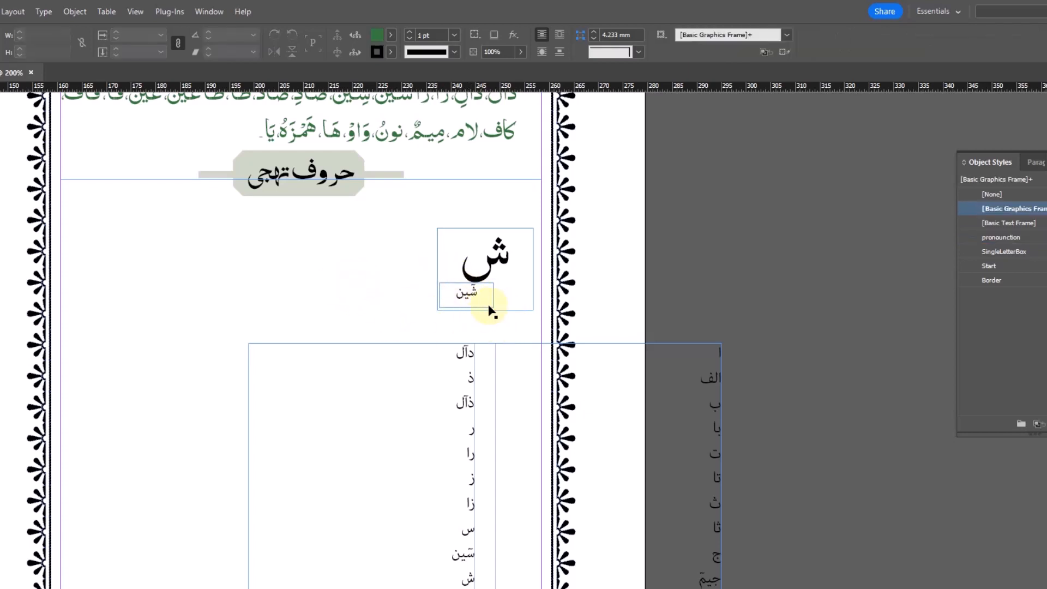
Step: Delete all the text from the ش cell and its linked pronunciation frame, leaving both frames empty
double_click(495, 262)
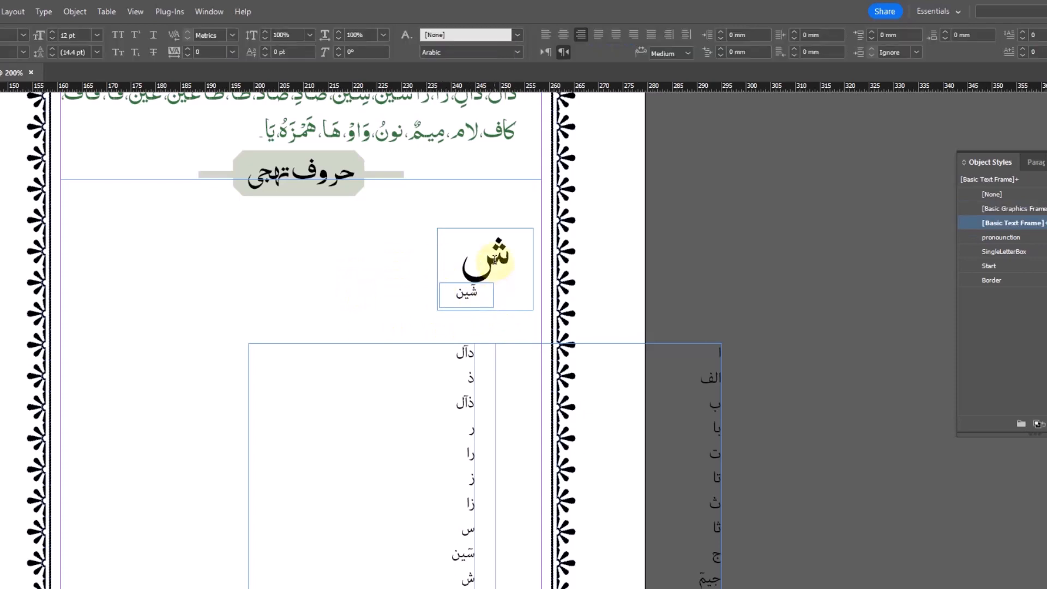
key(ctrl+a)
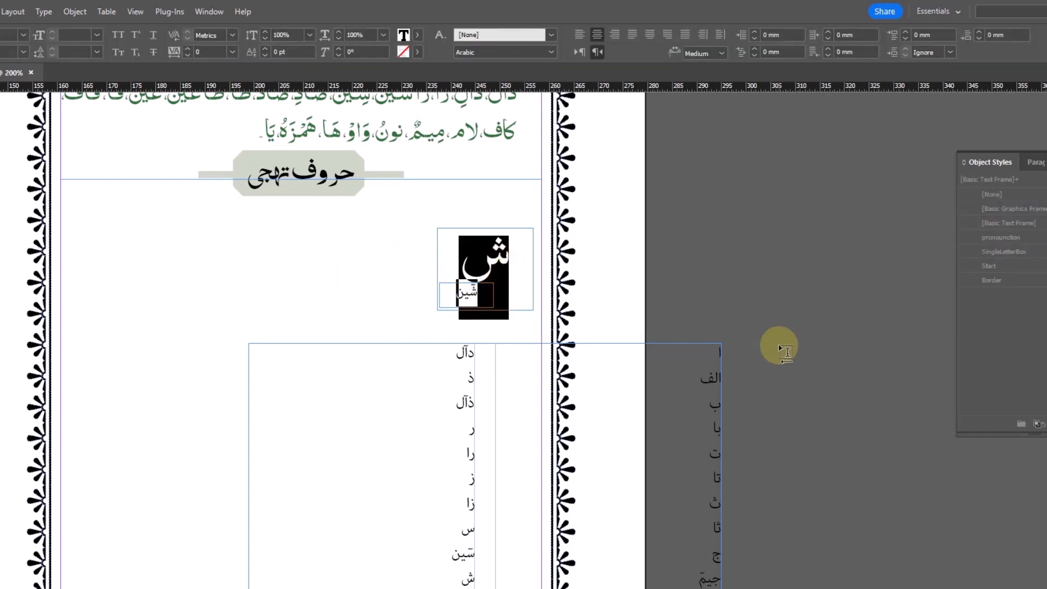
key(Delete)
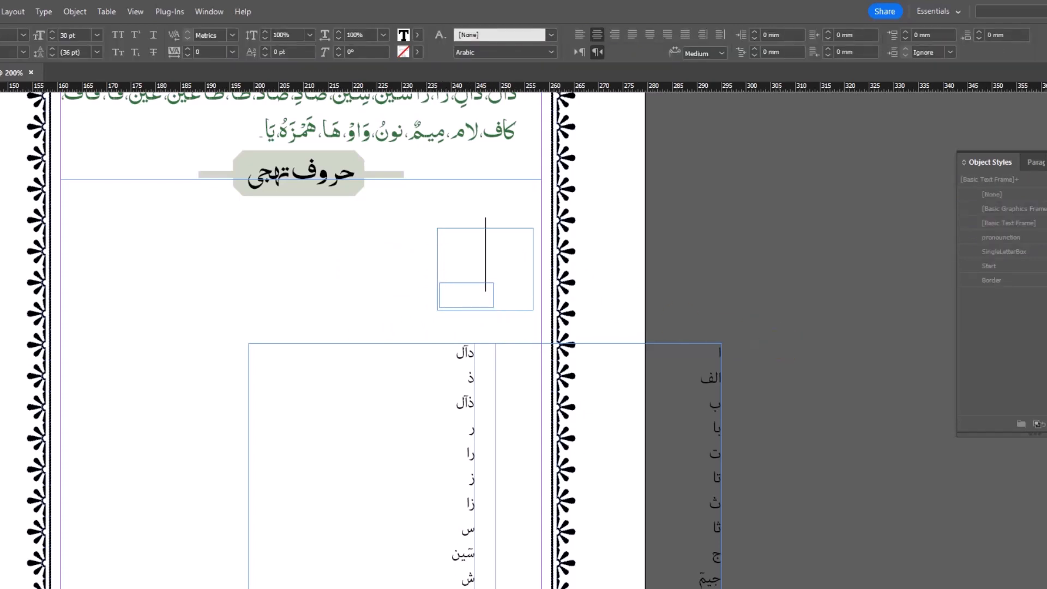
key(Escape)
Step: Move the empty cell with its pronunciation frame against the page's right margin below the heading, and move the letter-list frame onto the pasteboard
drag(515, 267, 522, 246)
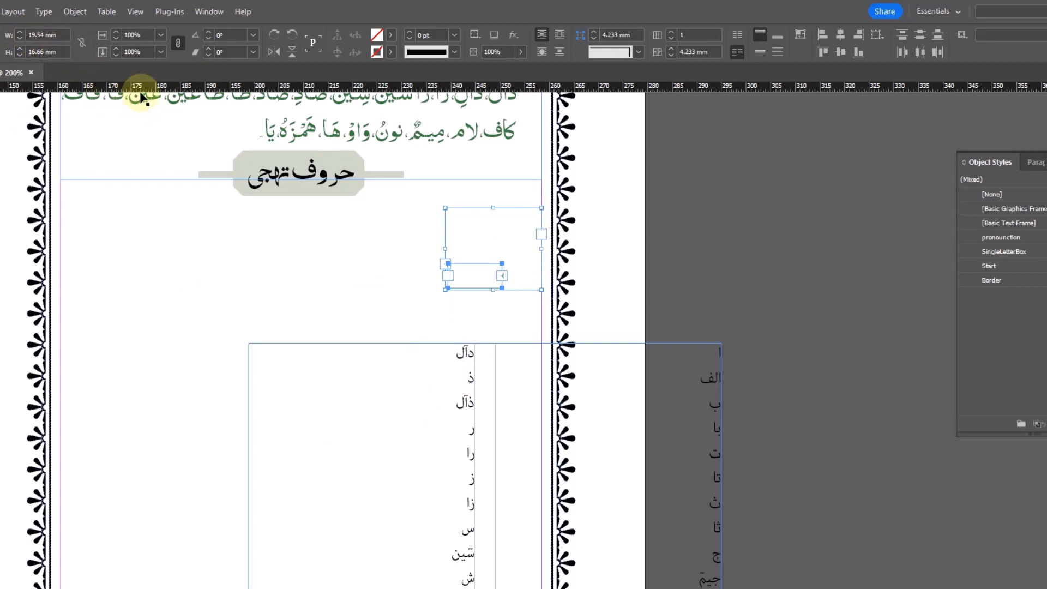
key(alt+Tab)
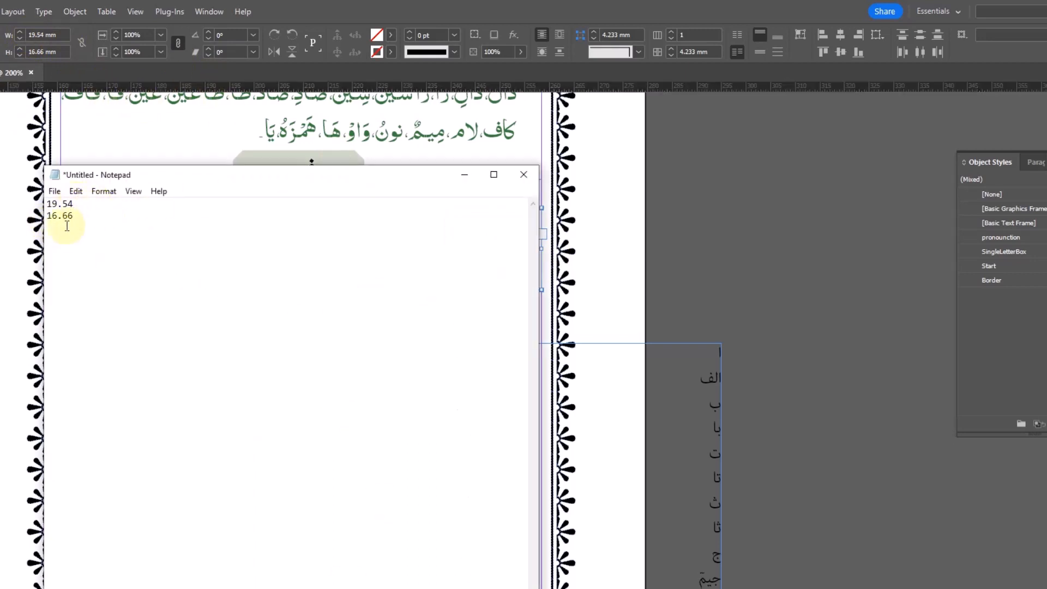
click(427, 15)
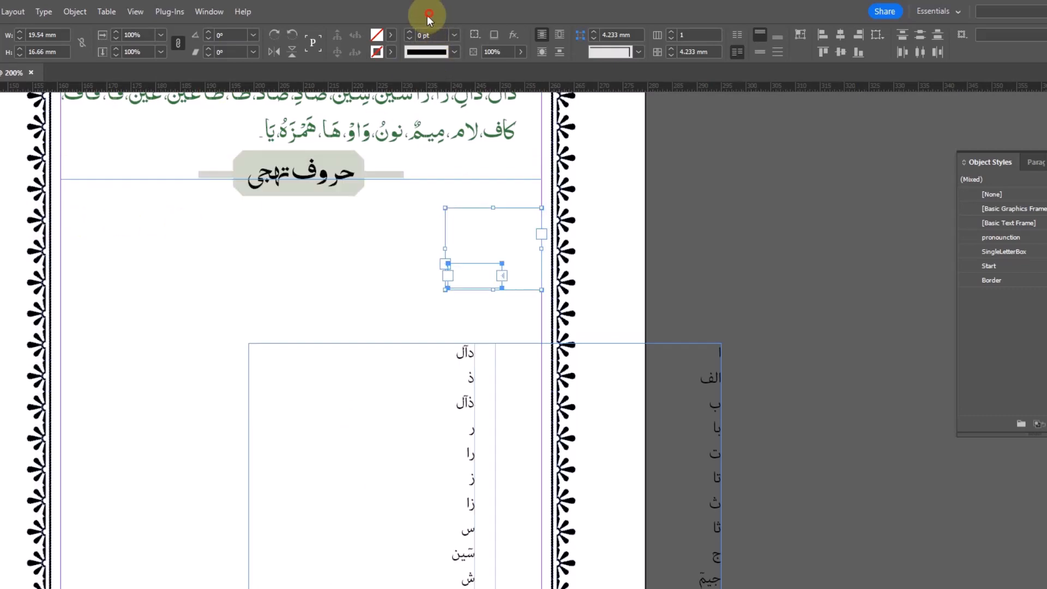
drag(381, 378, 747, 331)
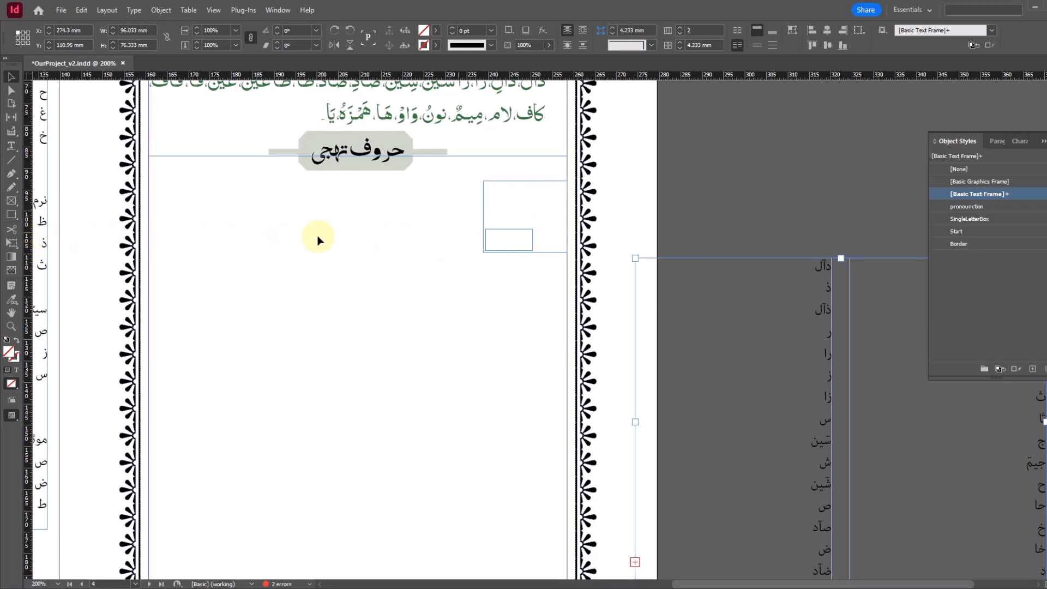
Step: Set up a previewed Step and Repeat for the cell and its pronunciation frame with 0 mm vertical and 19.54 mm horizontal offset
drag(512, 250, 479, 229)
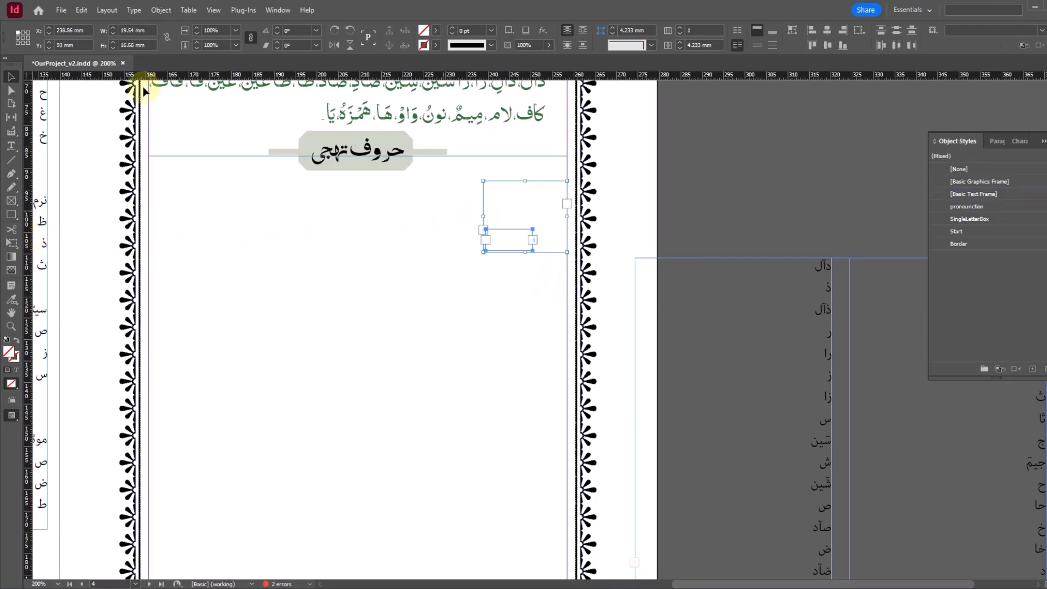
click(81, 10)
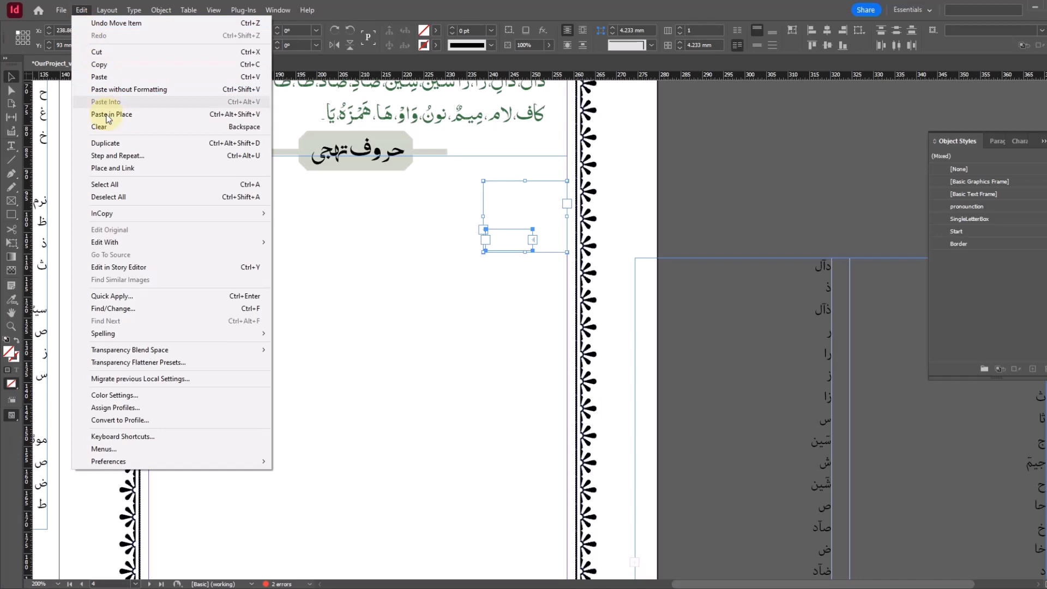
click(112, 155)
drag(603, 243, 431, 327)
click(472, 387)
click(410, 416)
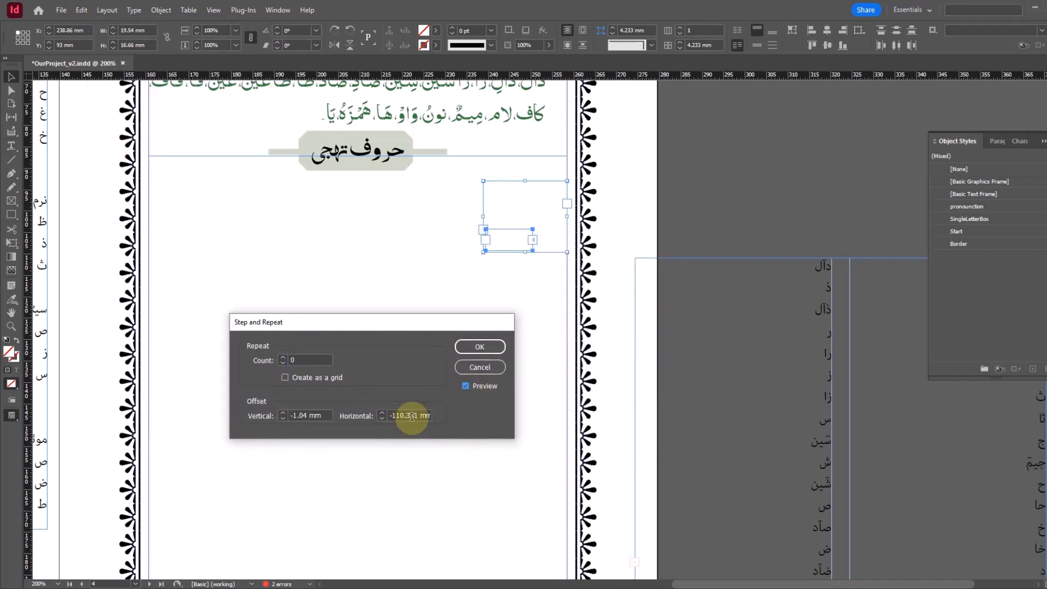
key(shift+Tab)
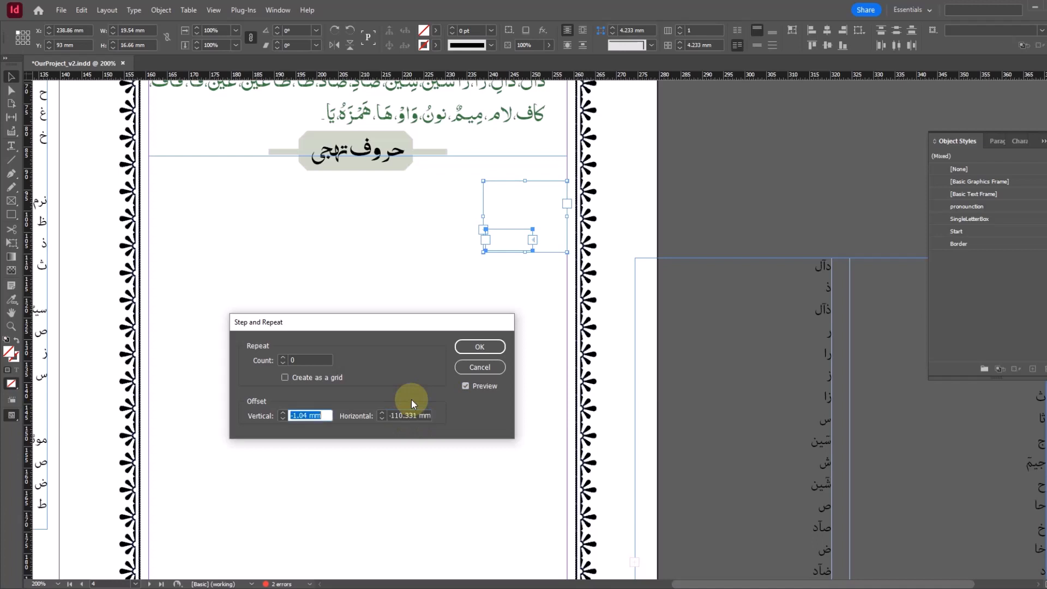
text(0)
key(Tab)
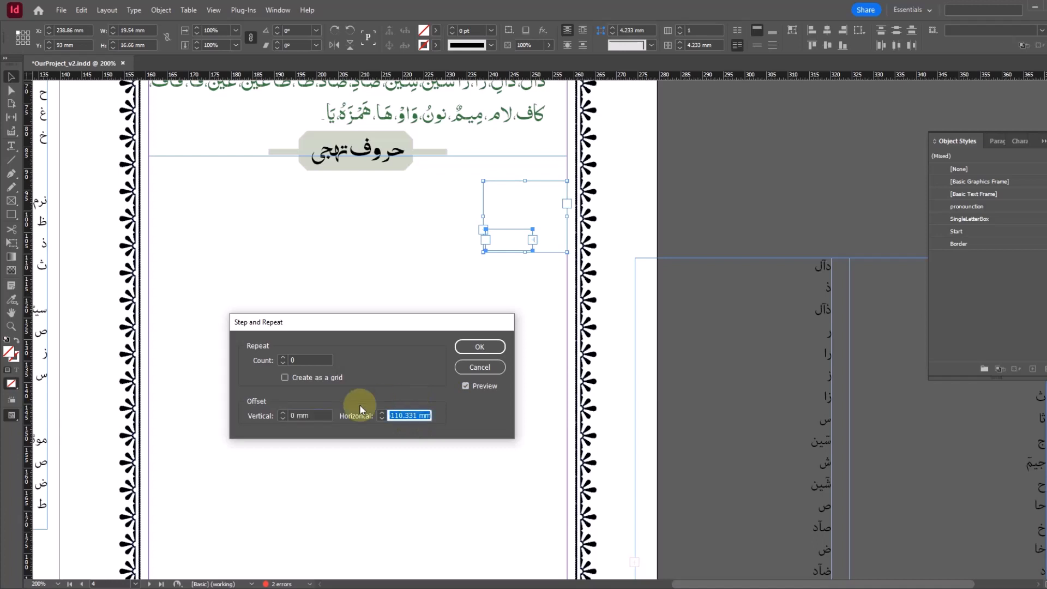
text(19.54)
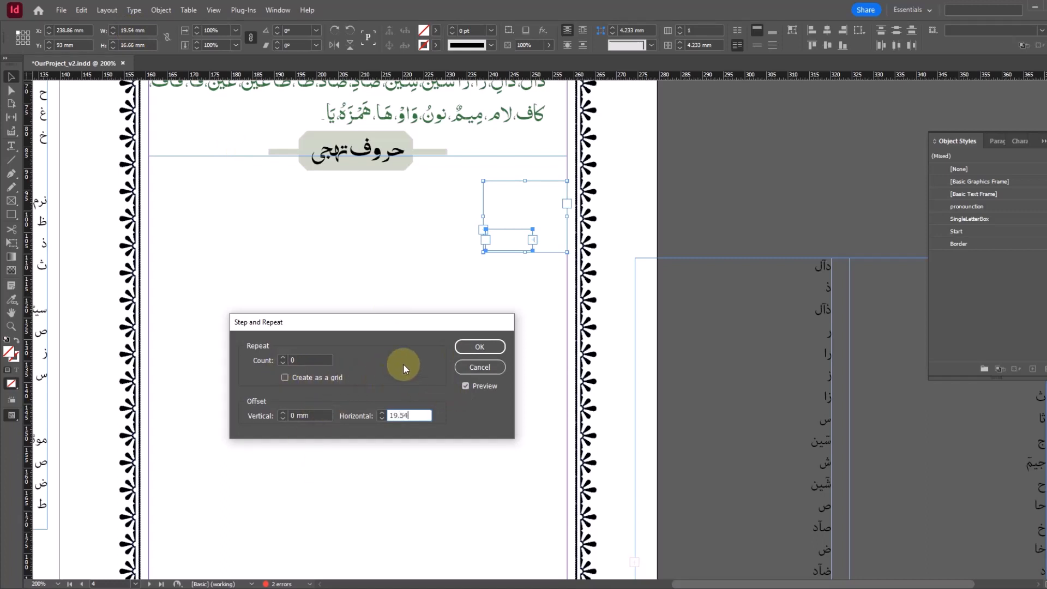
key(Tab)
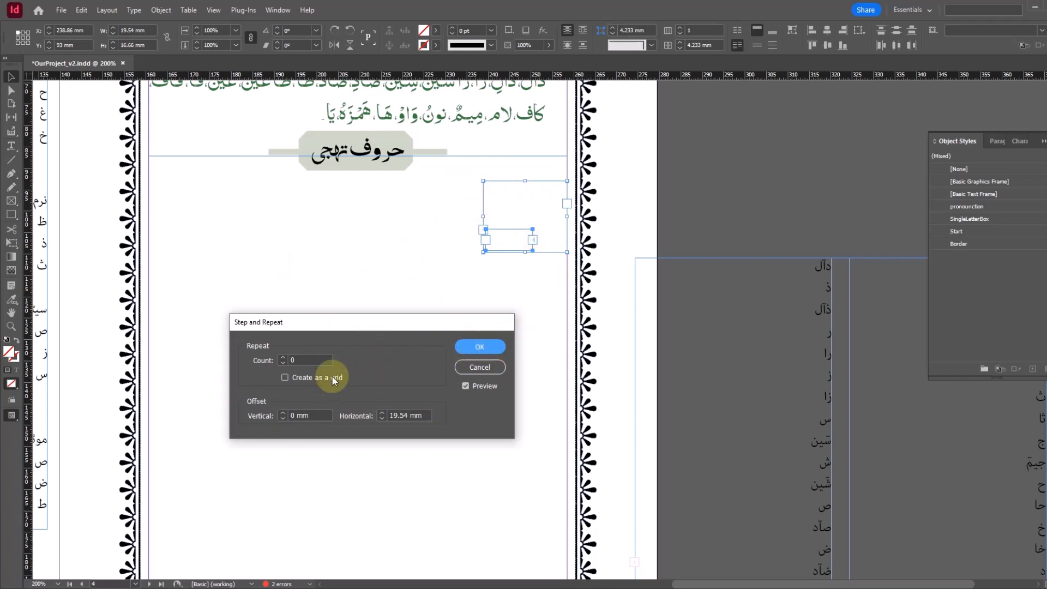
Step: Set the repeat count to 1 and change the horizontal offset to -19.54 mm so the copy goes leftward
click(283, 358)
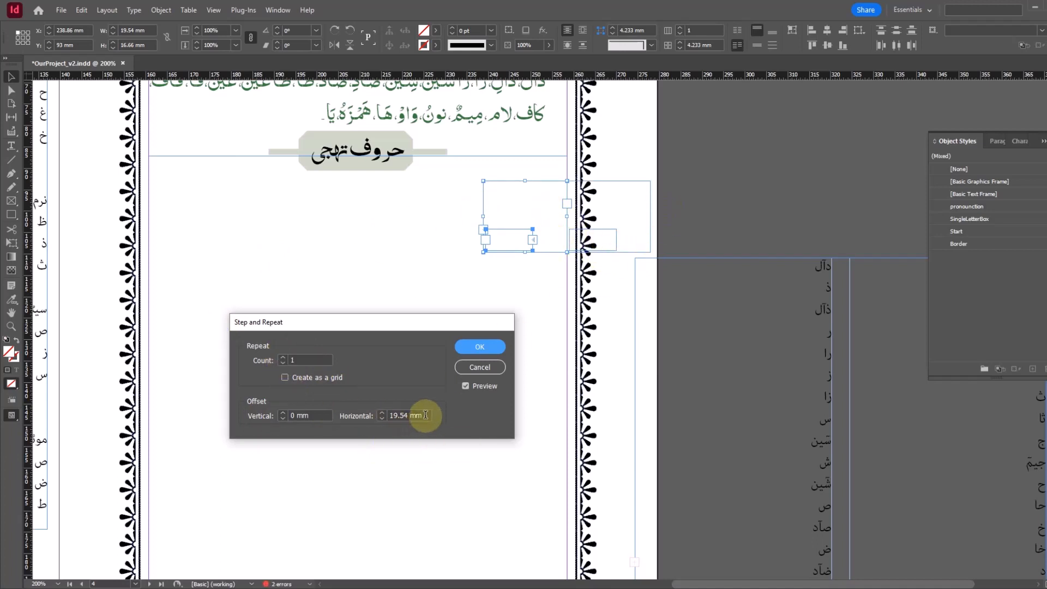
click(427, 415)
key(Left)
key(Left)
key(Left)
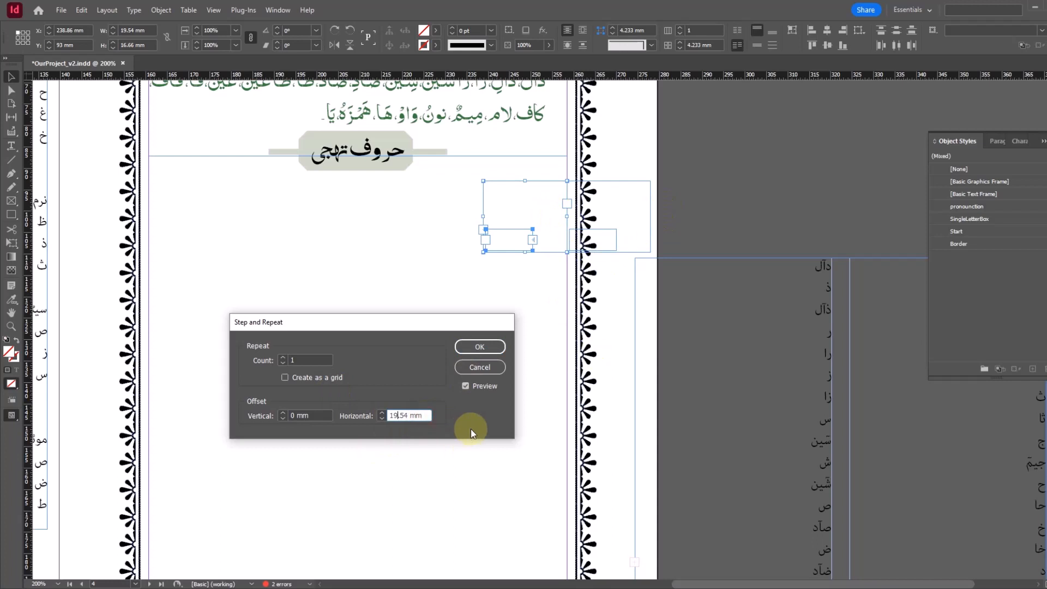
text(-)
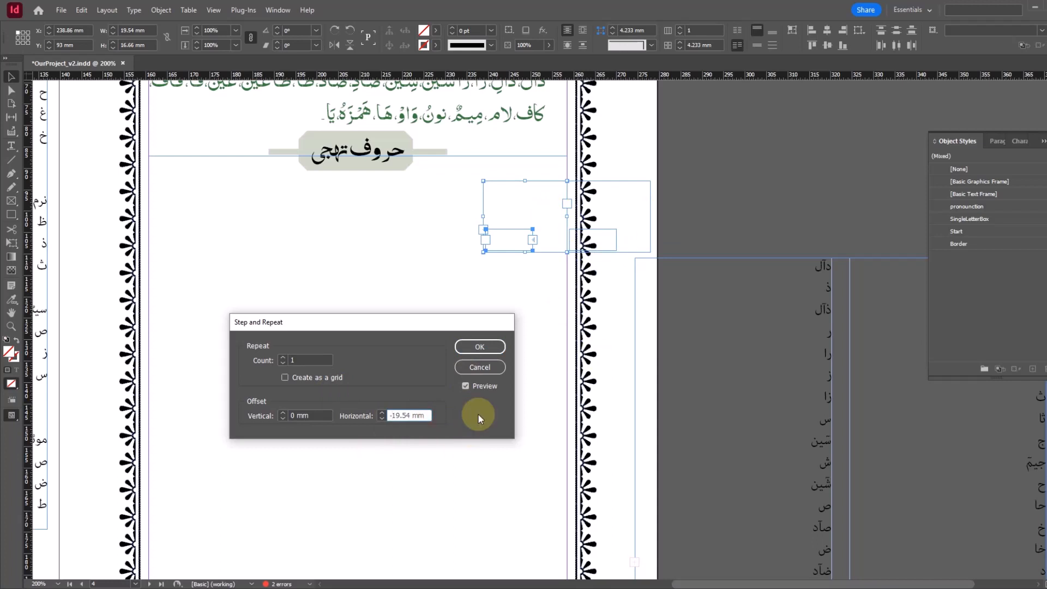
click(489, 388)
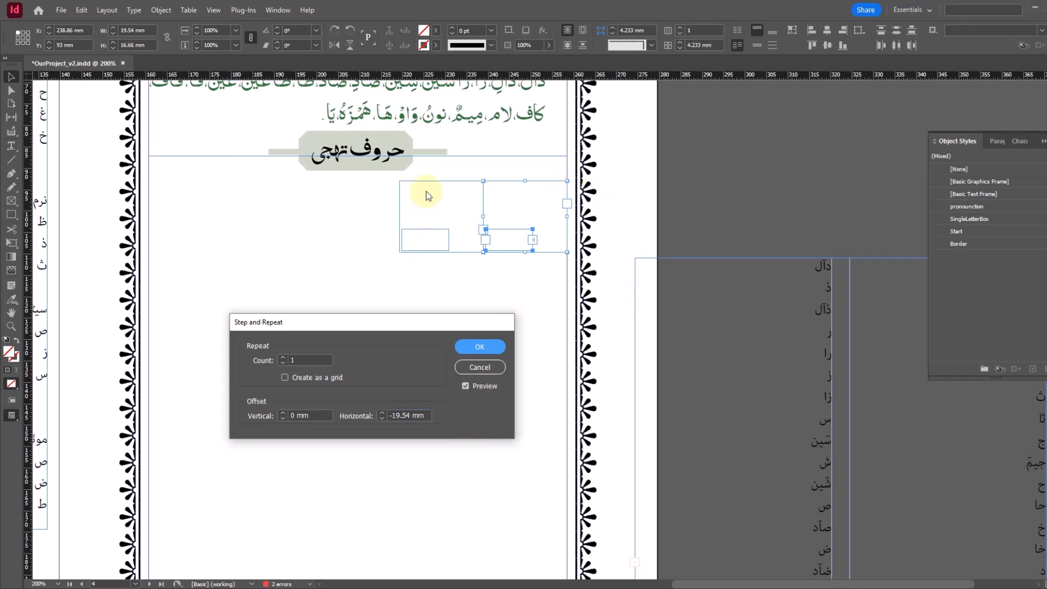
Step: Raise the repeat count to 4, create the copies to complete a five-cell row, and deselect
click(283, 357)
click(283, 358)
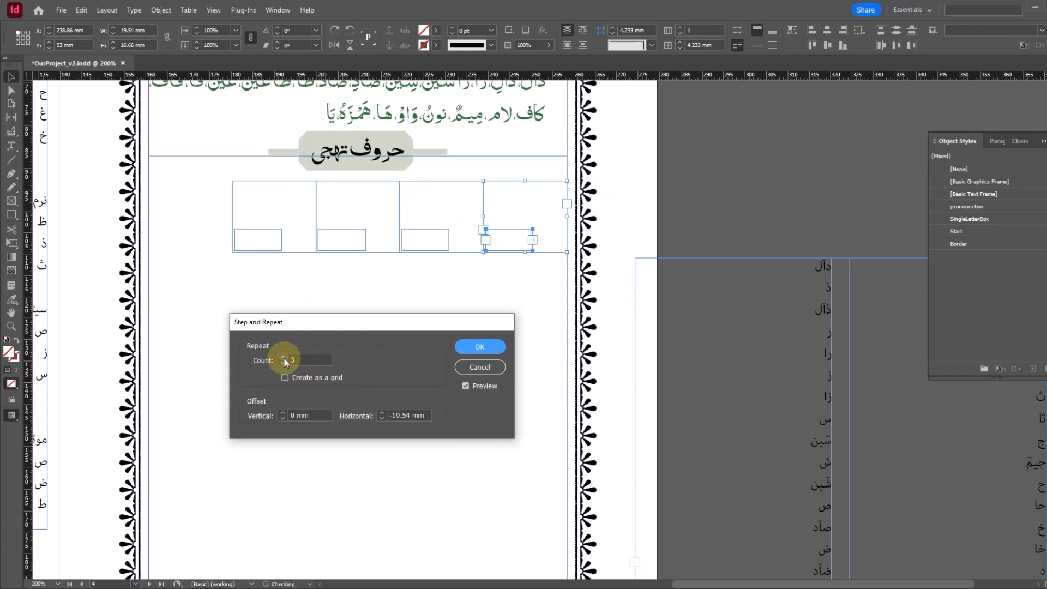
click(283, 357)
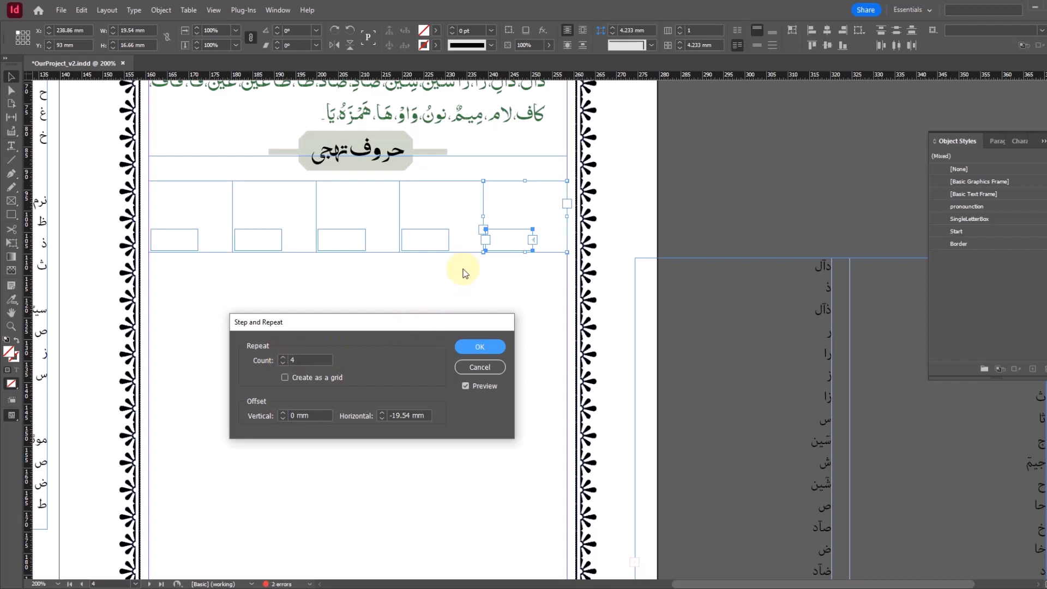
click(466, 348)
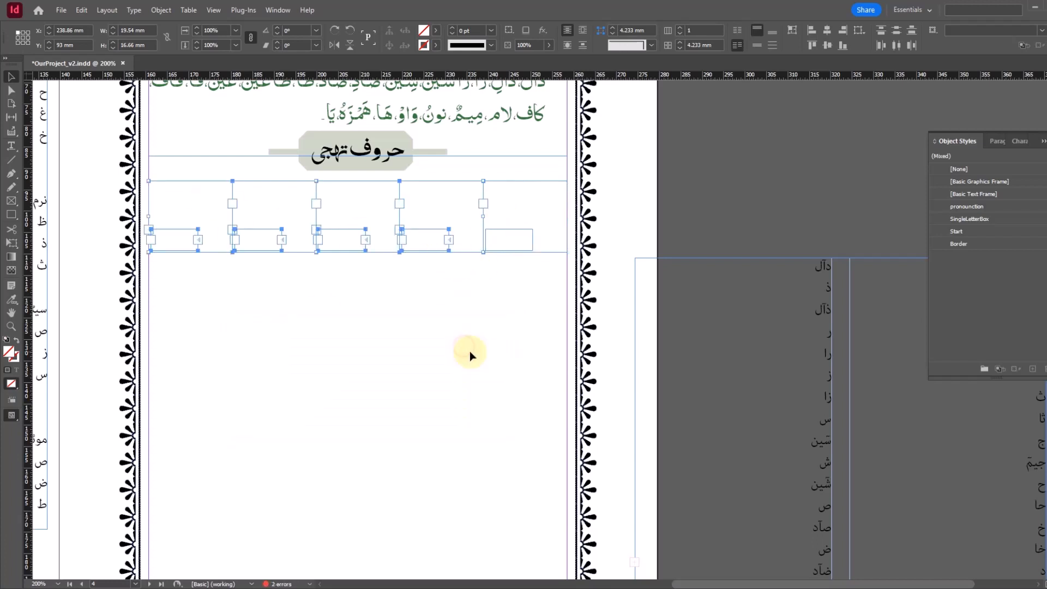
click(472, 328)
click(480, 205)
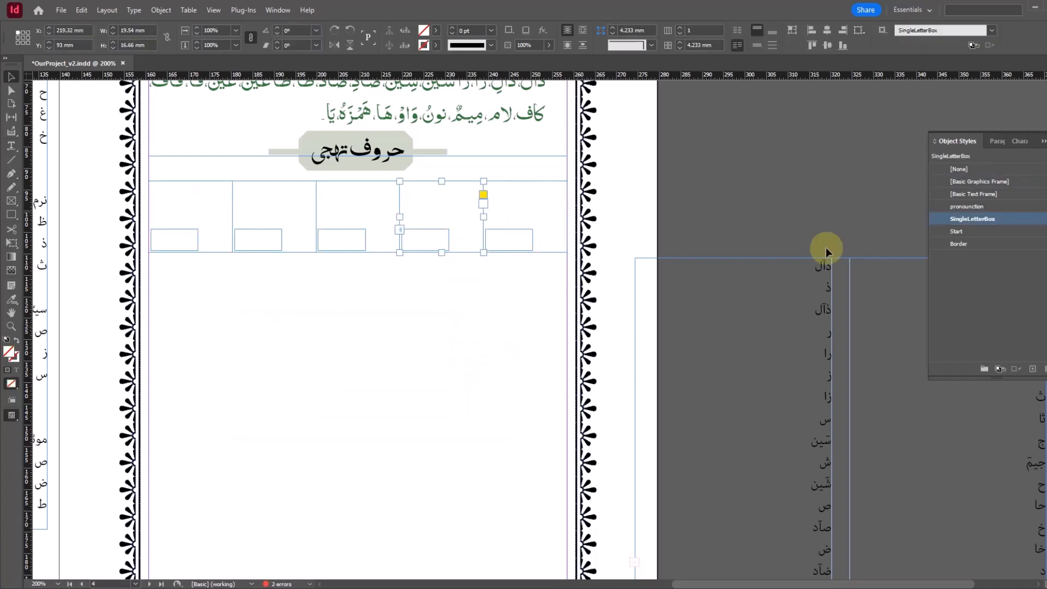
click(431, 248)
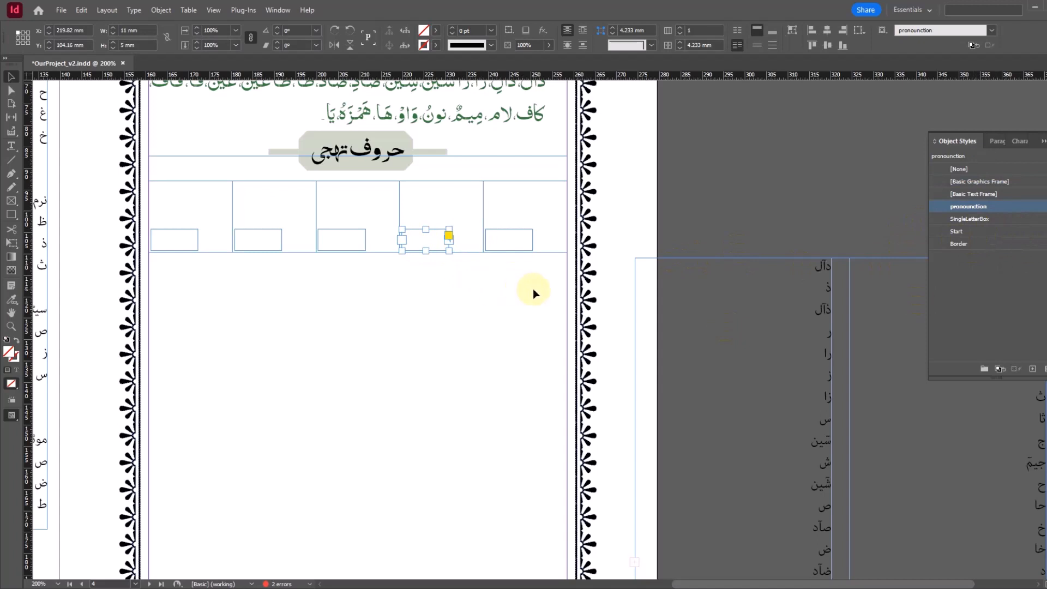
click(533, 206)
click(514, 284)
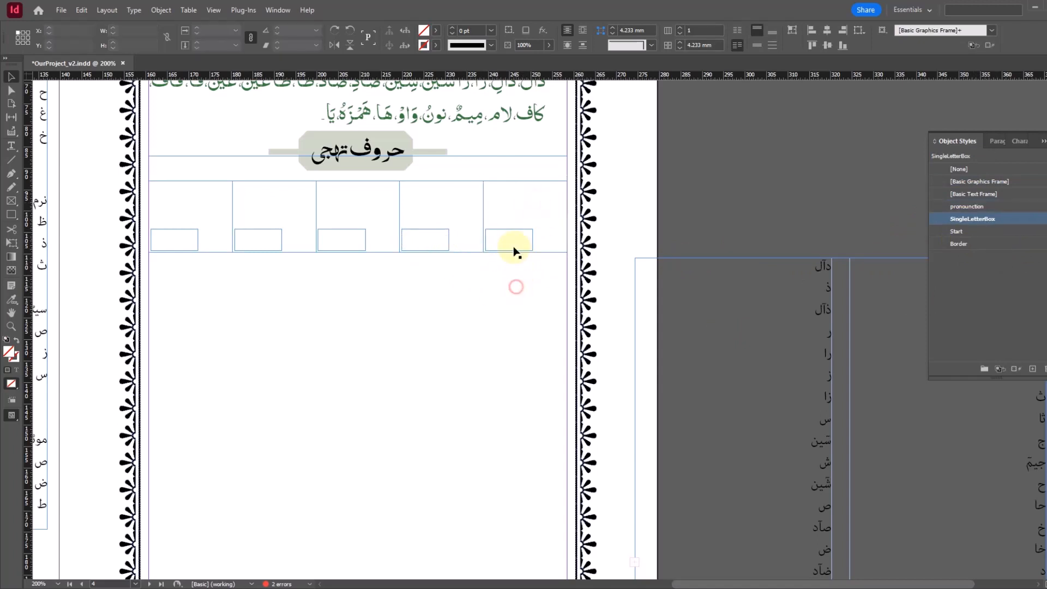
Step: Thread the rightmost cell's pronunciation frame into the letter box of the second cell from the right, and deselect
click(530, 210)
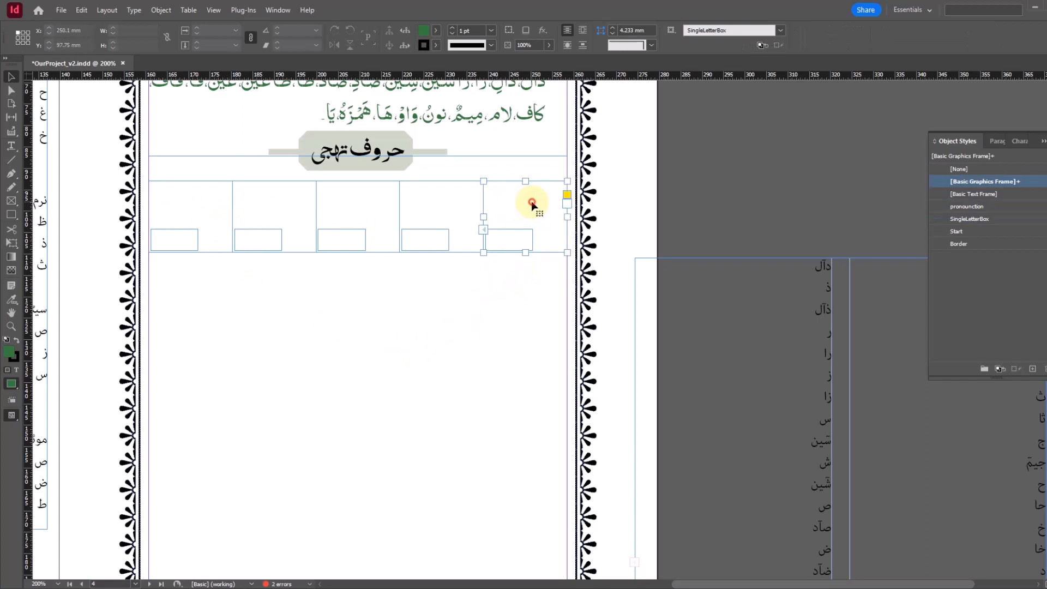
click(502, 241)
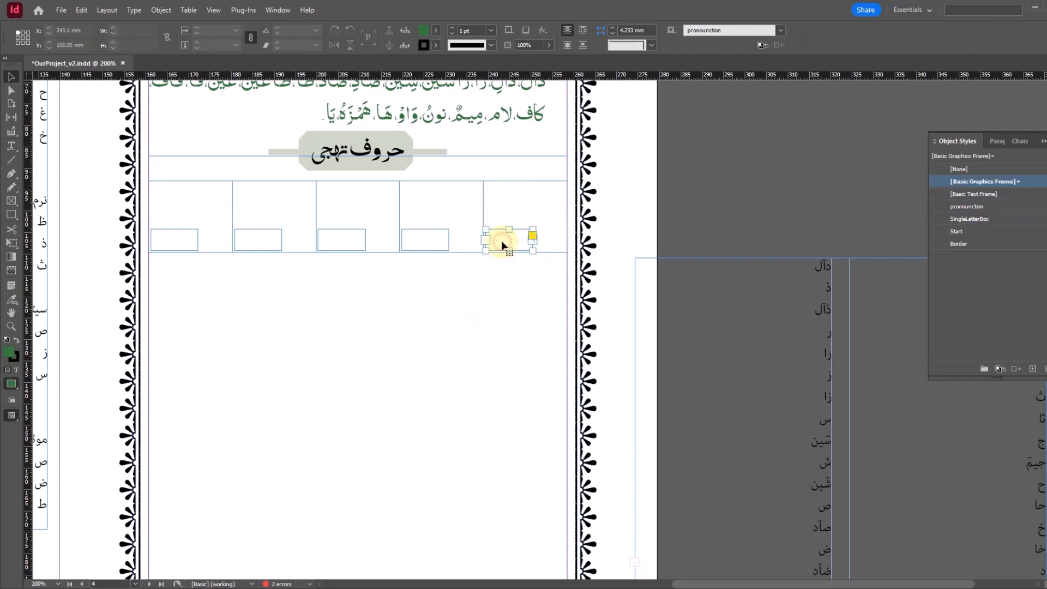
click(484, 240)
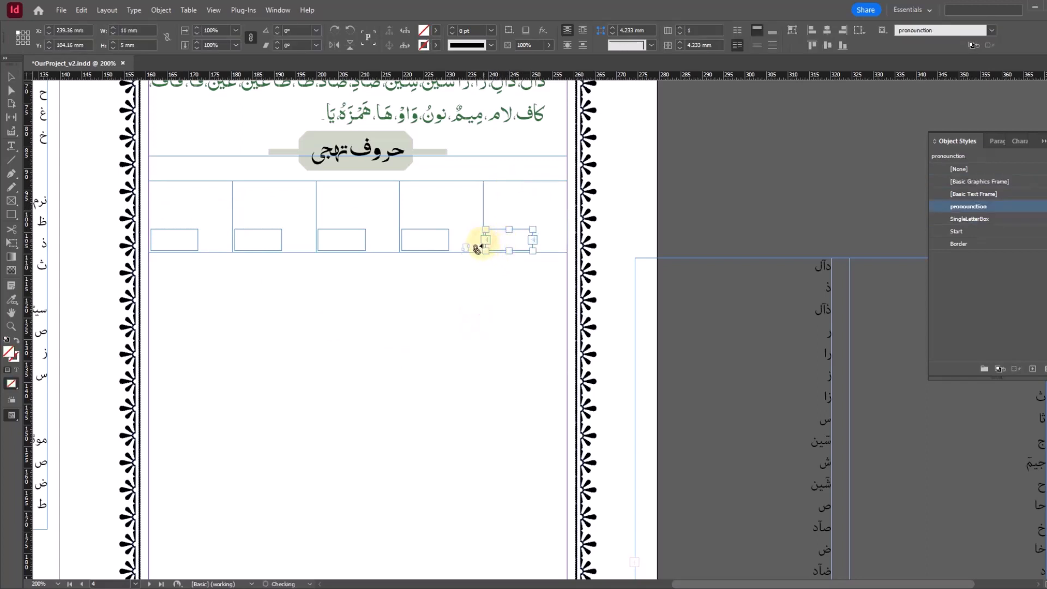
click(461, 200)
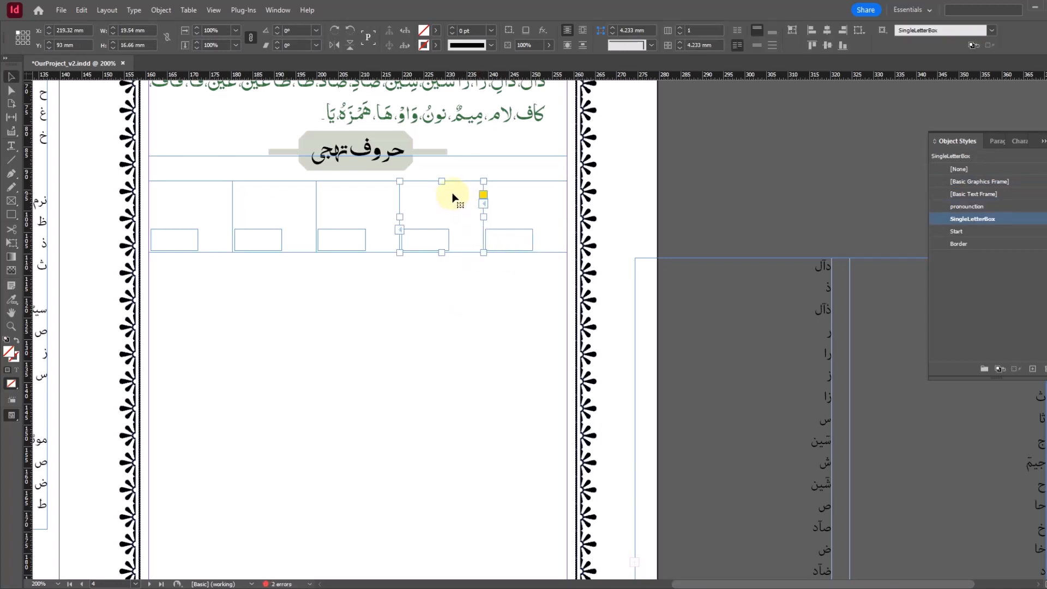
click(500, 242)
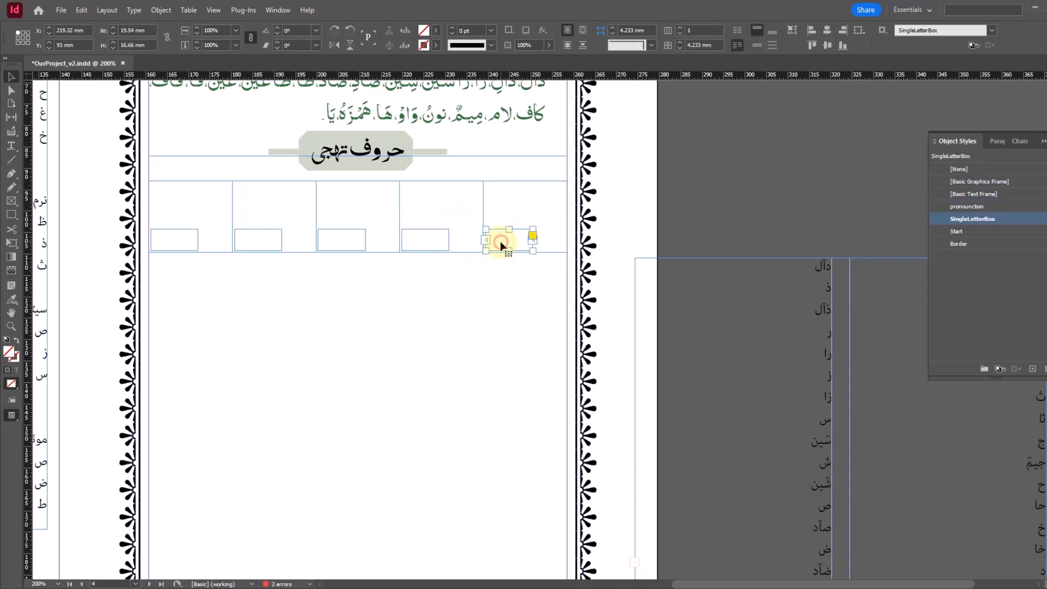
click(457, 205)
click(468, 306)
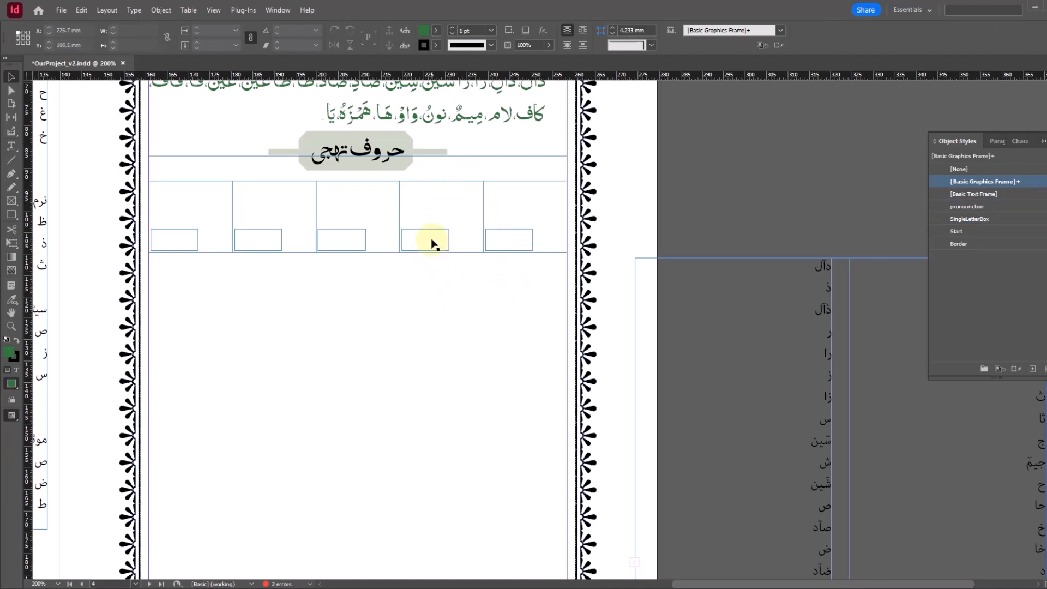
Step: Thread the second cell's pronunciation frame into the letter box of the third cell from the right
click(417, 229)
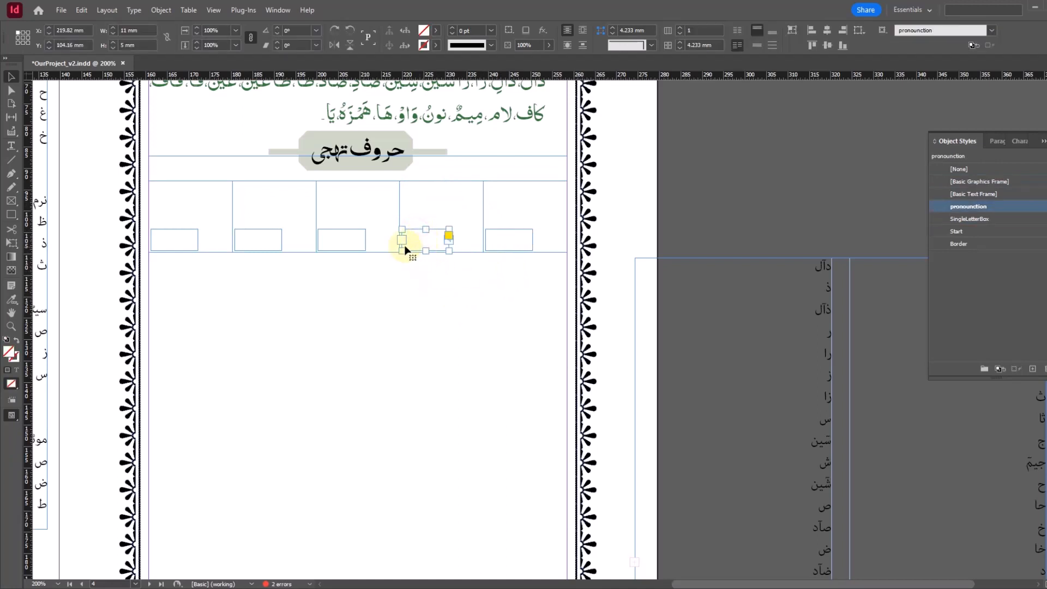
click(371, 203)
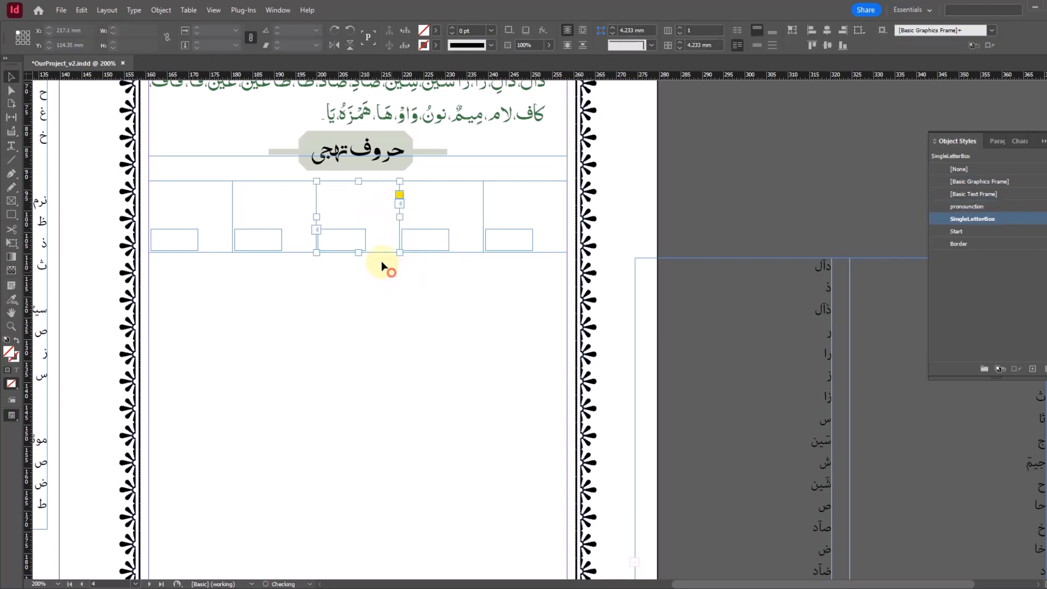
Step: Thread the third cell's pronunciation frame into the fourth cell's letter box and the fourth's into the leftmost letter box, and deselect
click(338, 236)
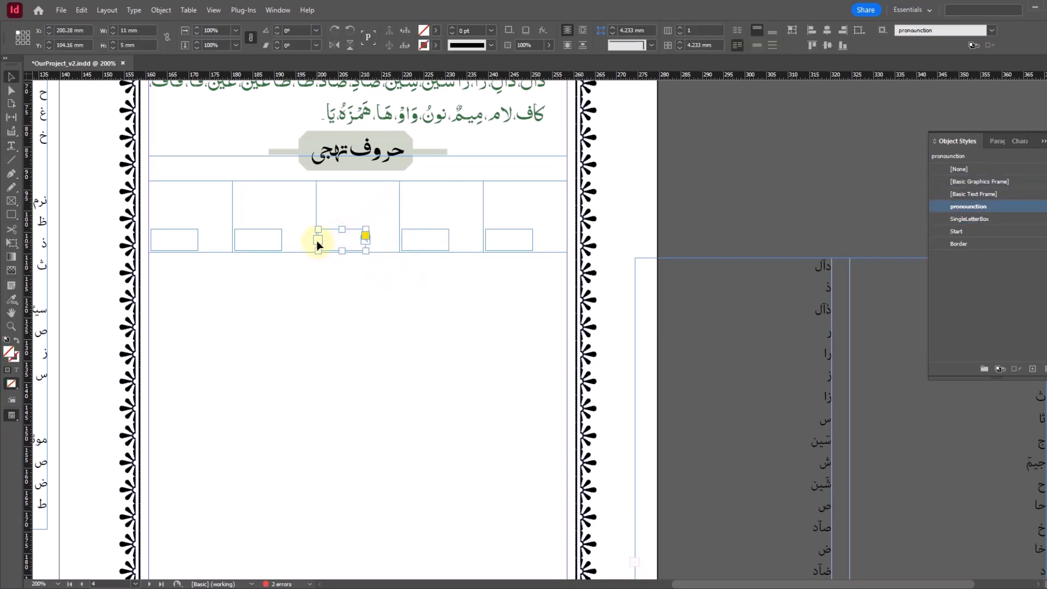
click(293, 188)
click(292, 302)
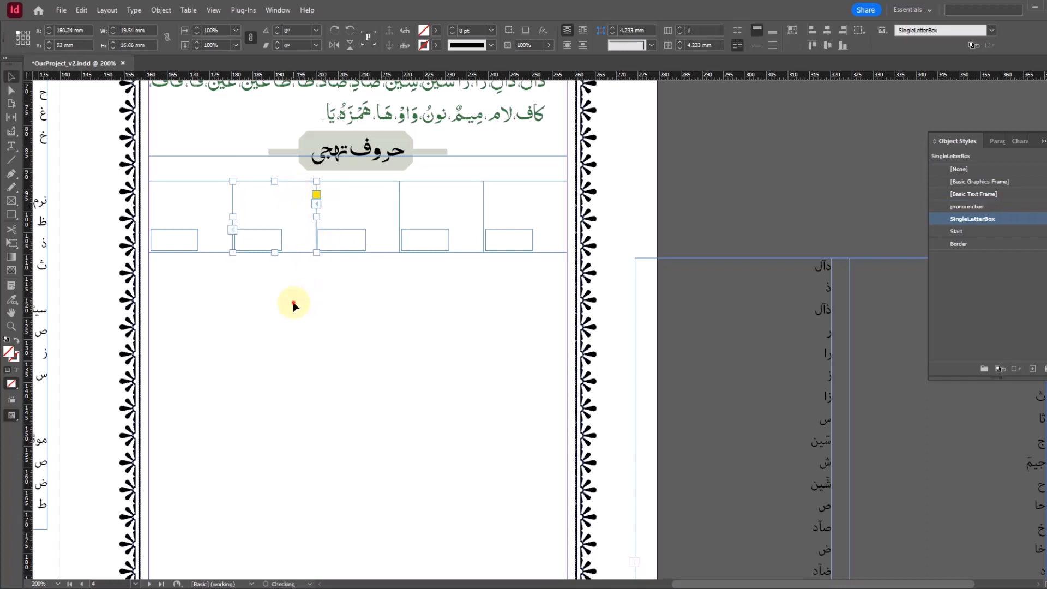
click(263, 246)
click(199, 201)
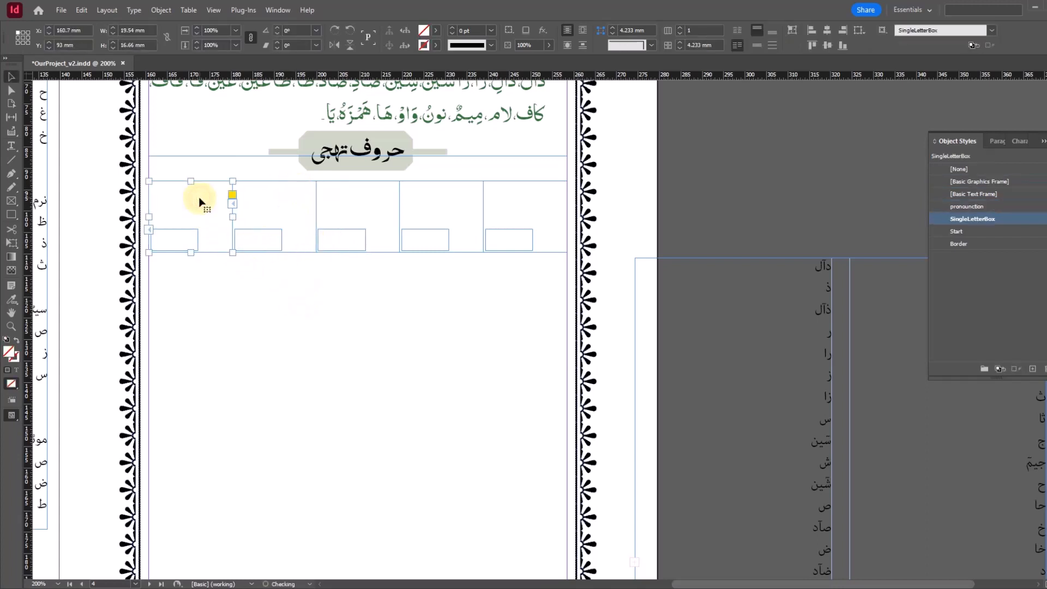
click(450, 296)
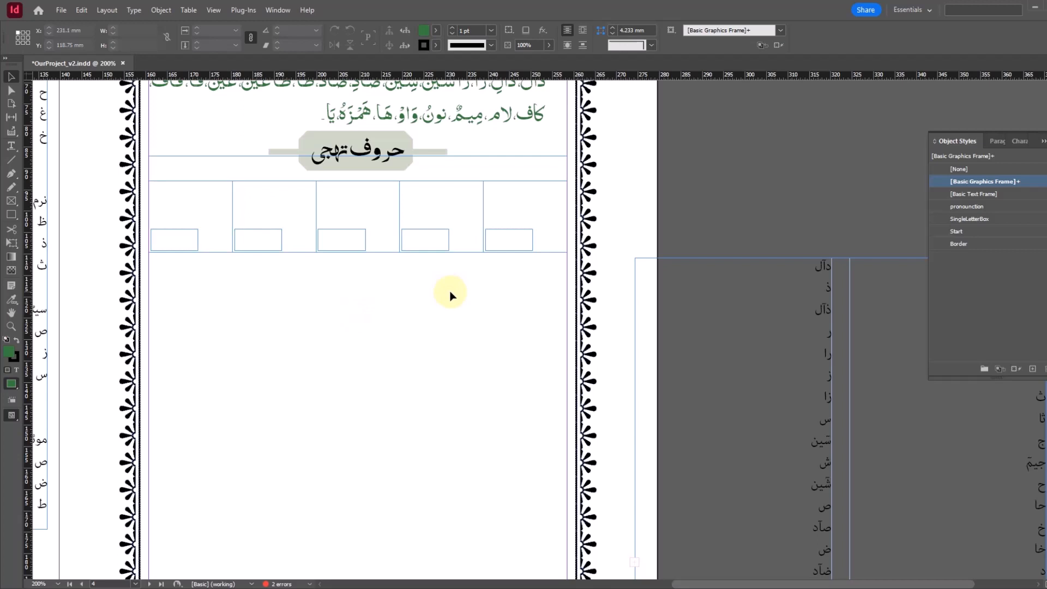
Step: Check the text threads linking the letter and pronunciation frames across the five-cell row, and deselect
click(505, 211)
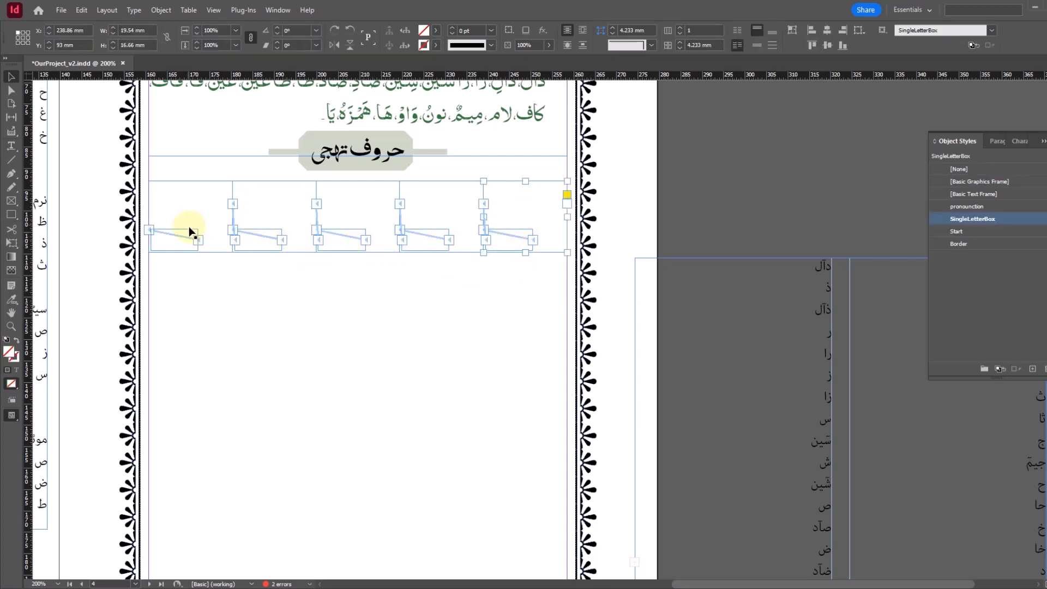
key(ctrl+alt+y)
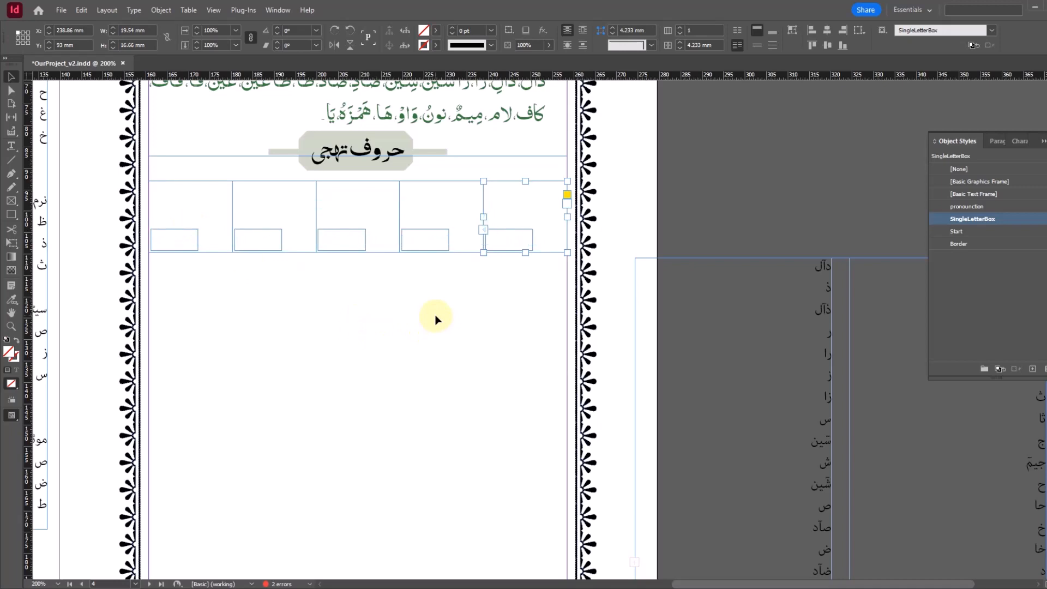
click(516, 318)
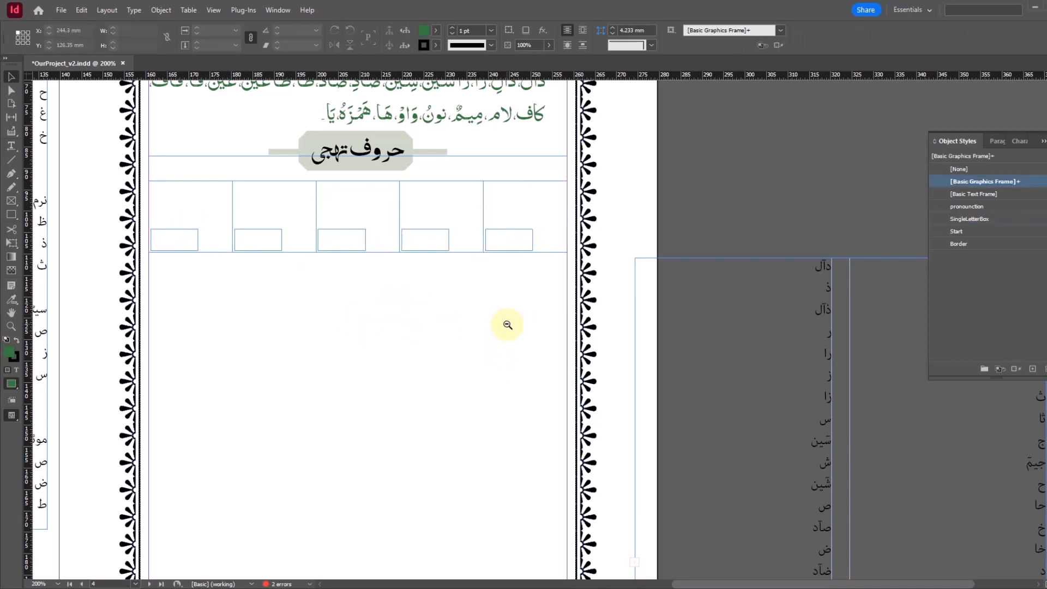
Step: Select all frames of the five-cell row and look up the noted cell width and height in Notepad
ctrl+alt+click(506, 323)
drag(488, 380, 476, 366)
scroll(476, 366, right, 1)
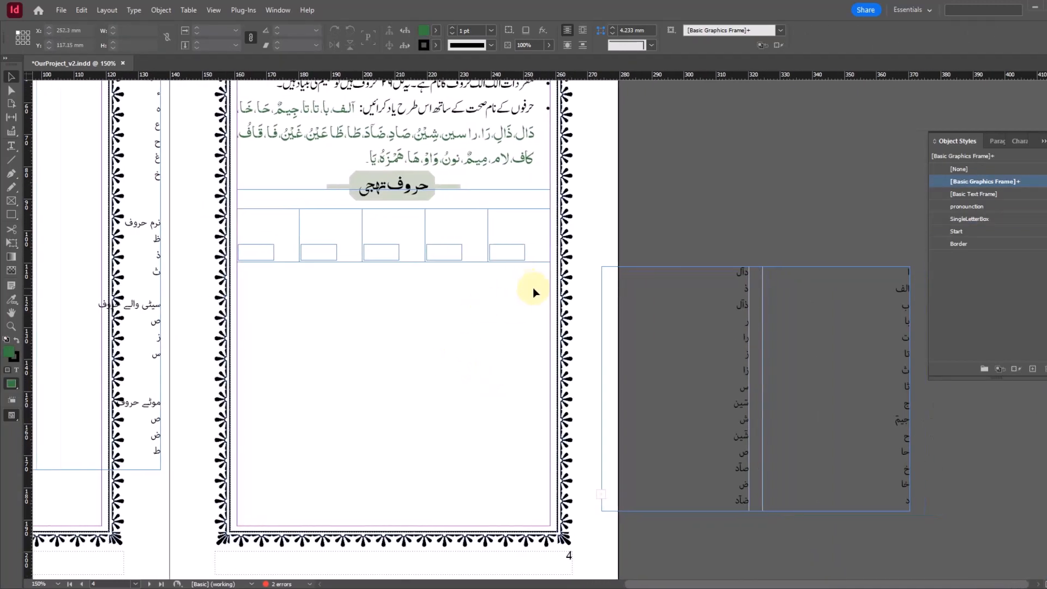
drag(540, 278, 240, 229)
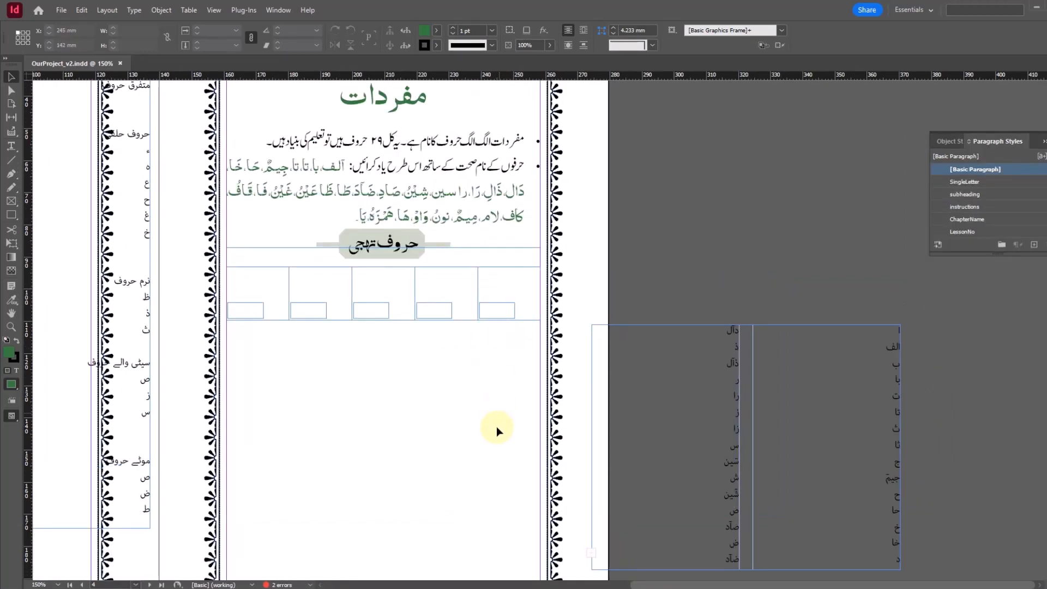
scroll(497, 426, down, 1)
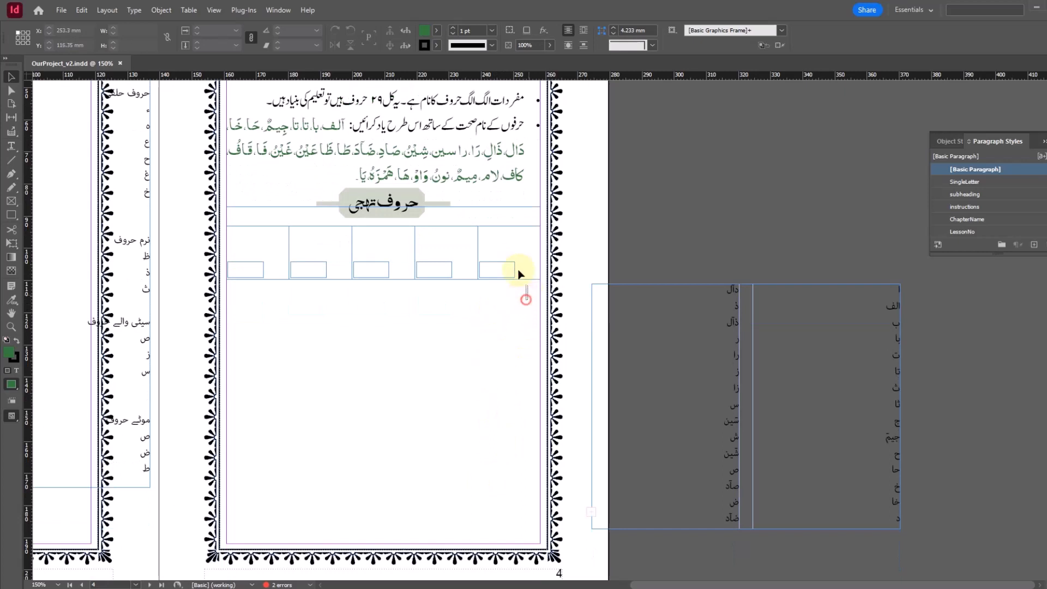
drag(526, 299, 236, 245)
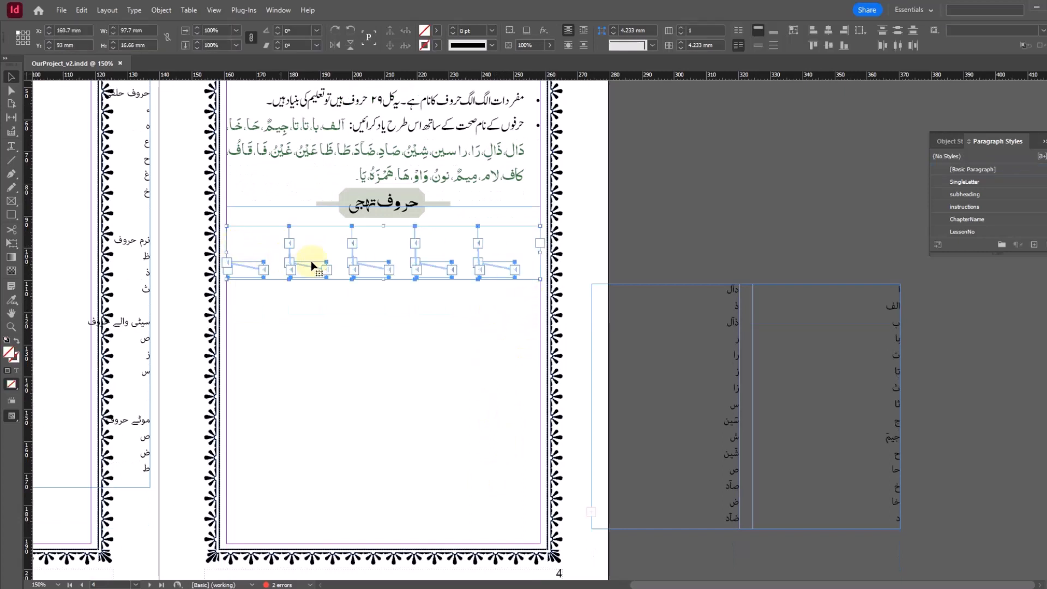
click(330, 587)
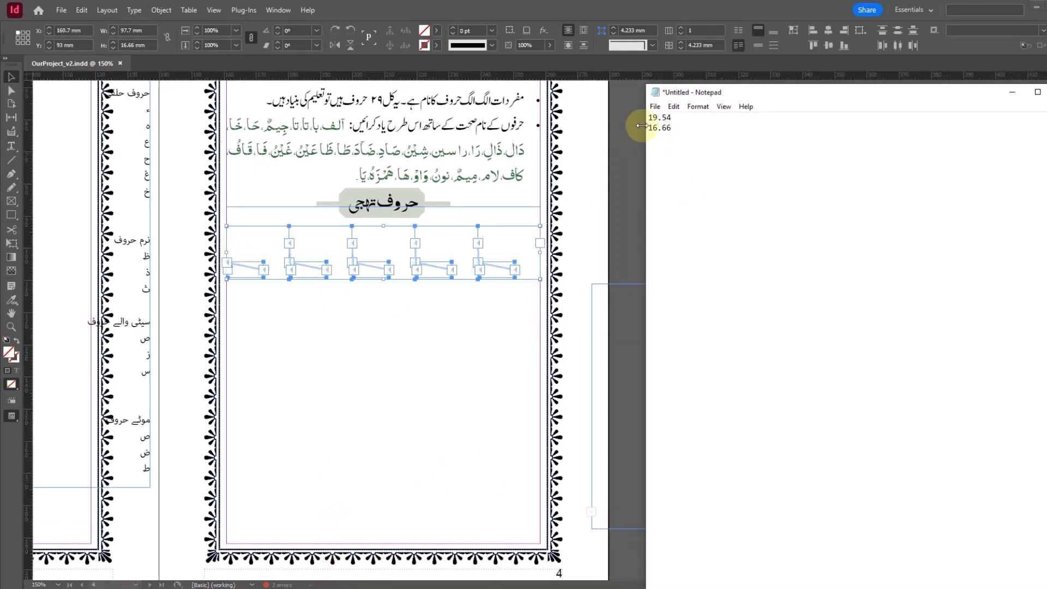
click(591, 14)
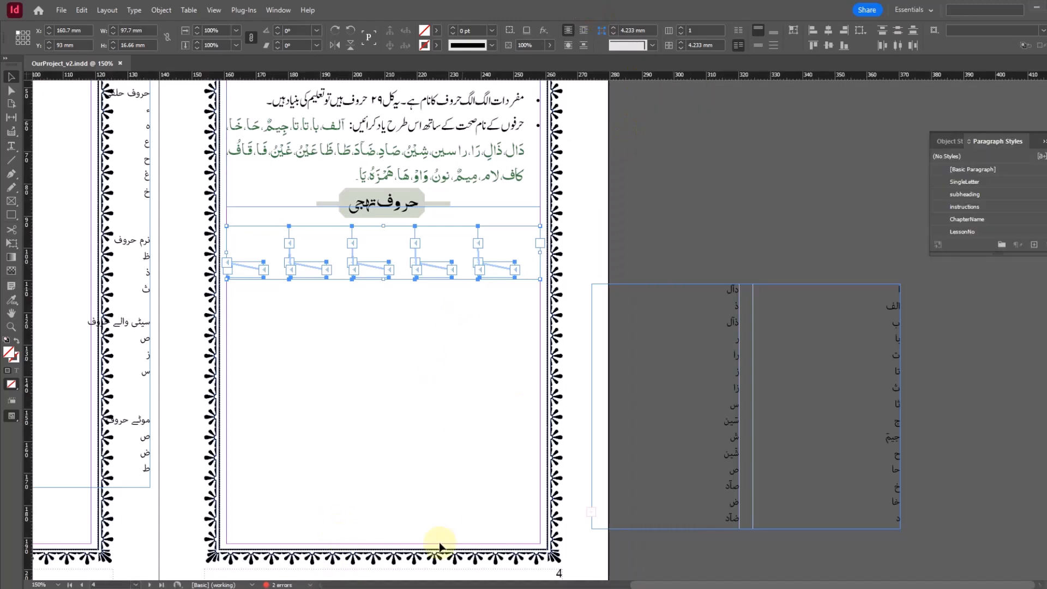
Step: Set up Step and Repeat for the selected row with a 0 mm horizontal and 16.66 mm vertical offset, and preview it
click(81, 9)
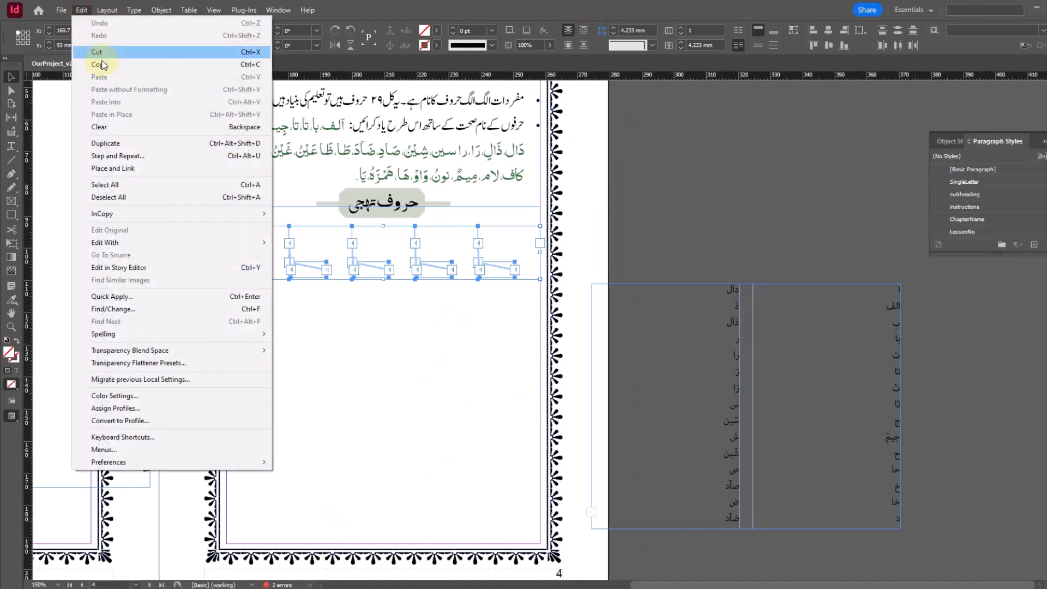
click(122, 157)
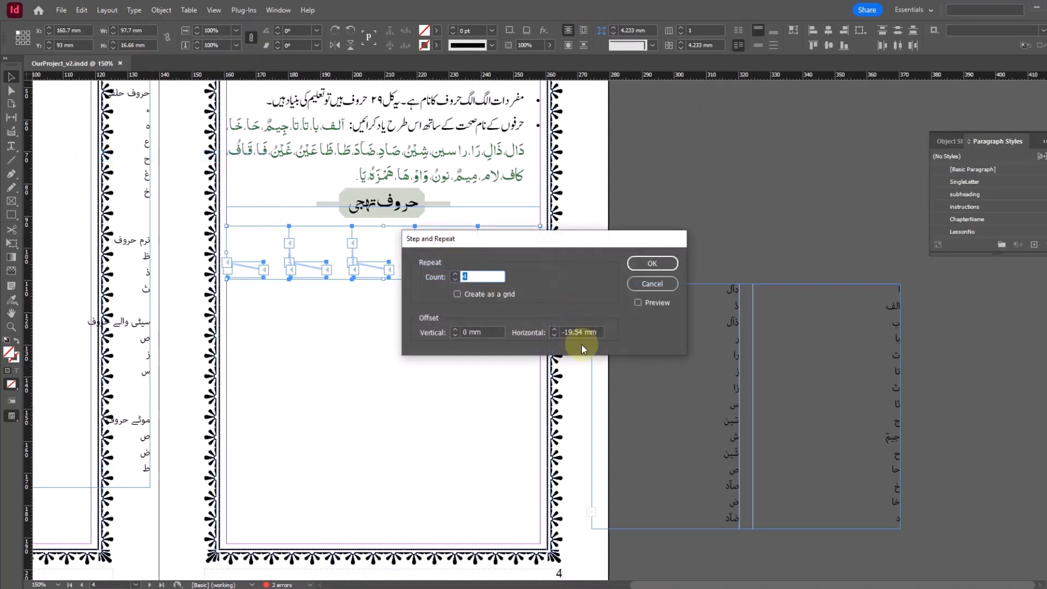
click(597, 332)
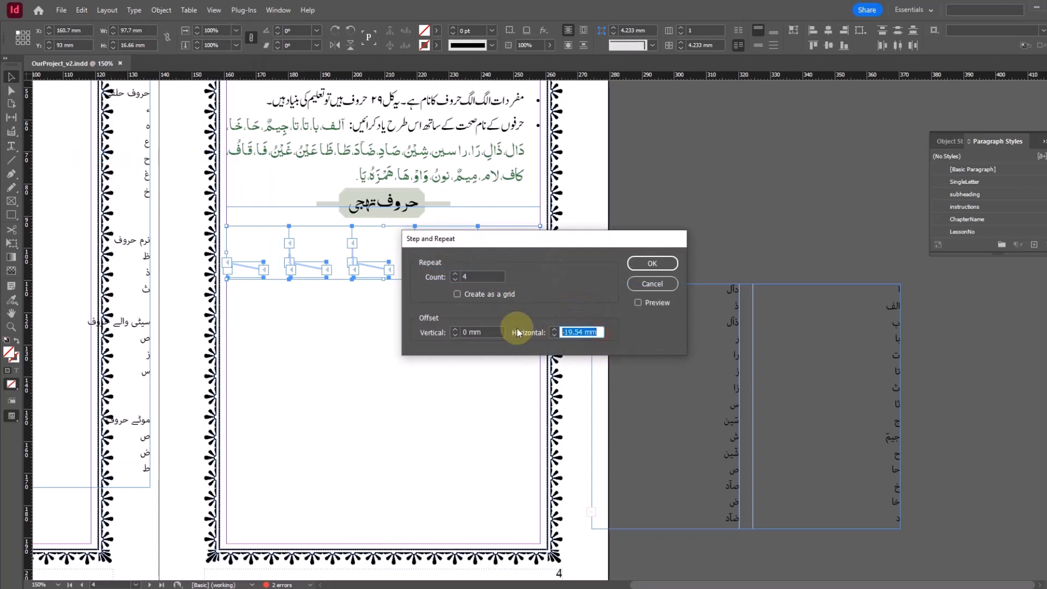
text(0)
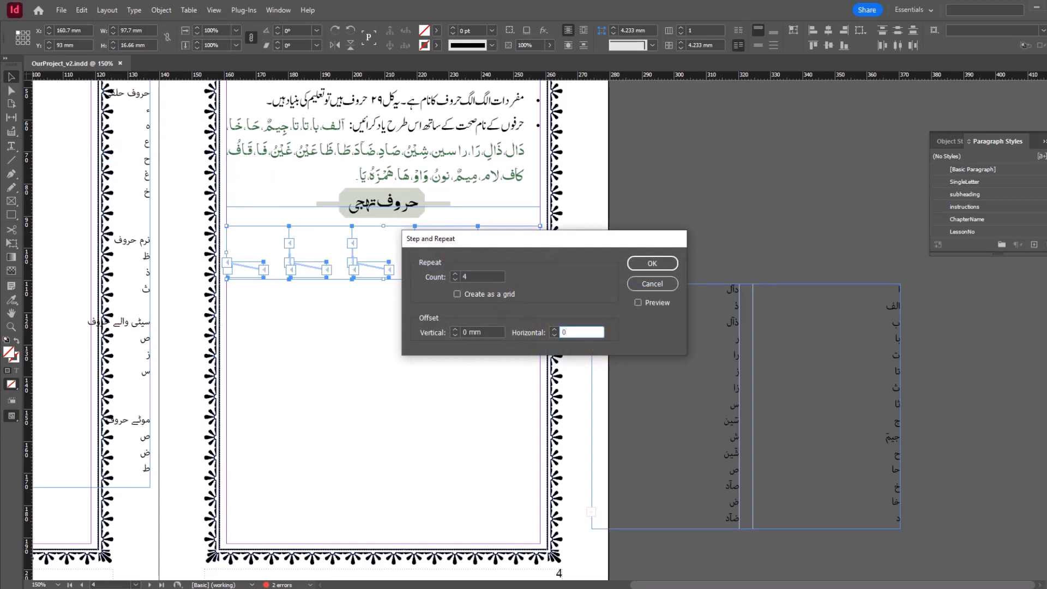
click(490, 334)
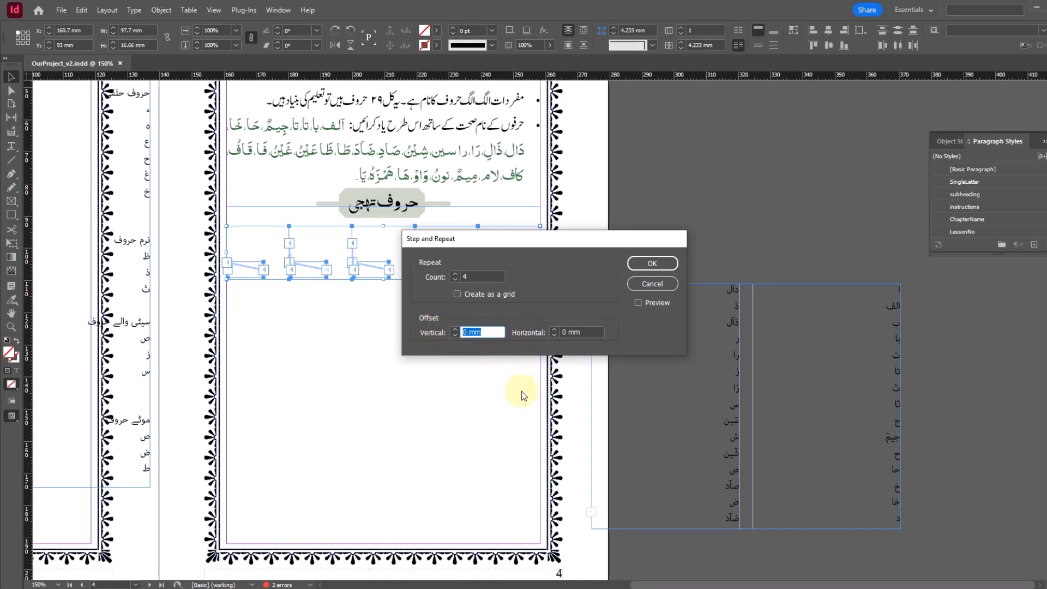
text(16.66)
key(Tab)
click(638, 303)
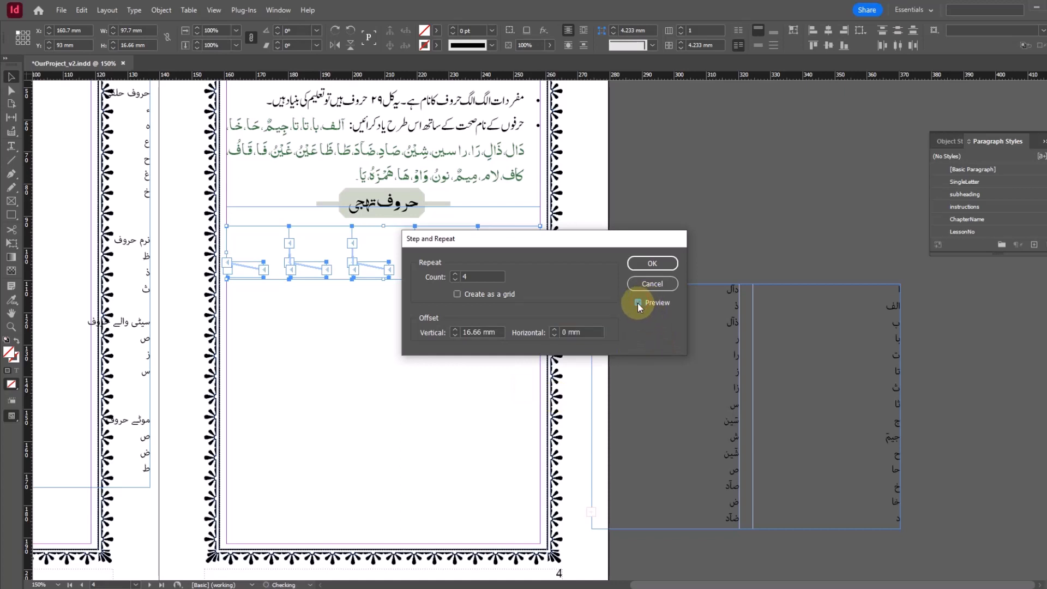
Step: Raise the repeat count to 5, create the copied rows below the first one, and deselect
drag(531, 240, 603, 125)
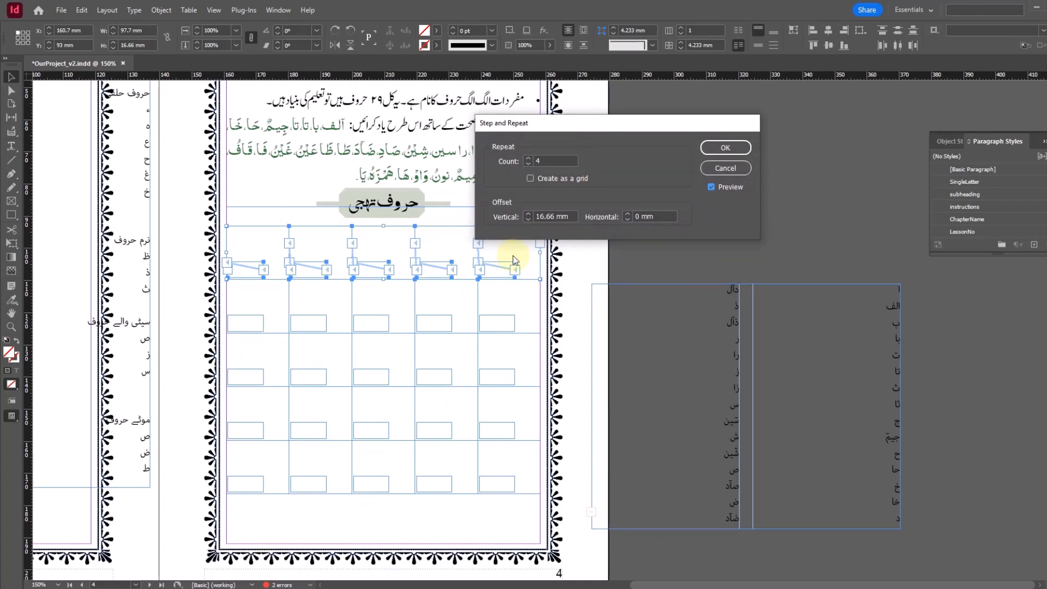
click(528, 159)
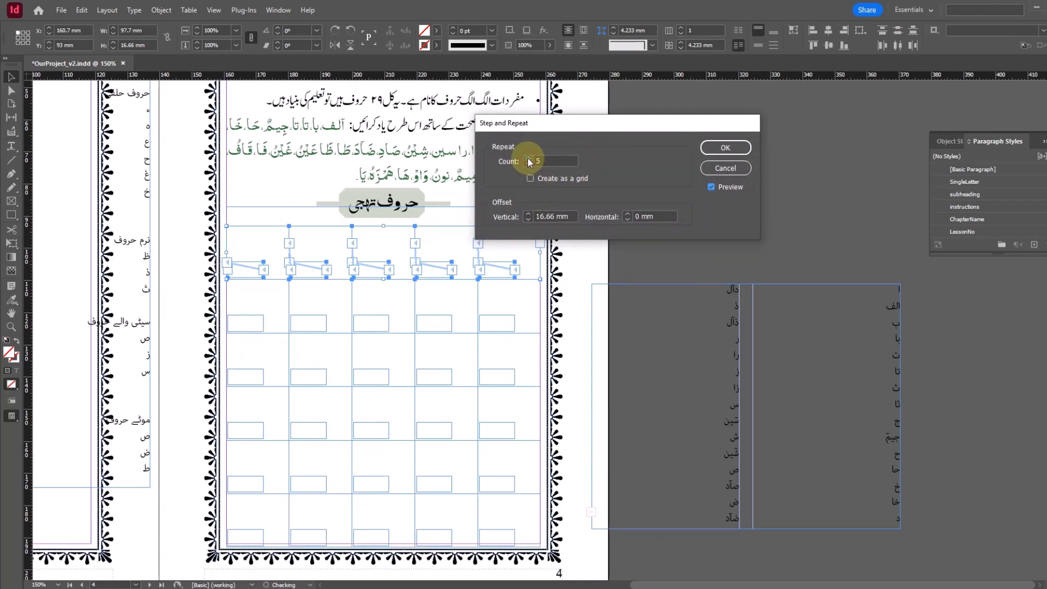
click(725, 148)
click(662, 213)
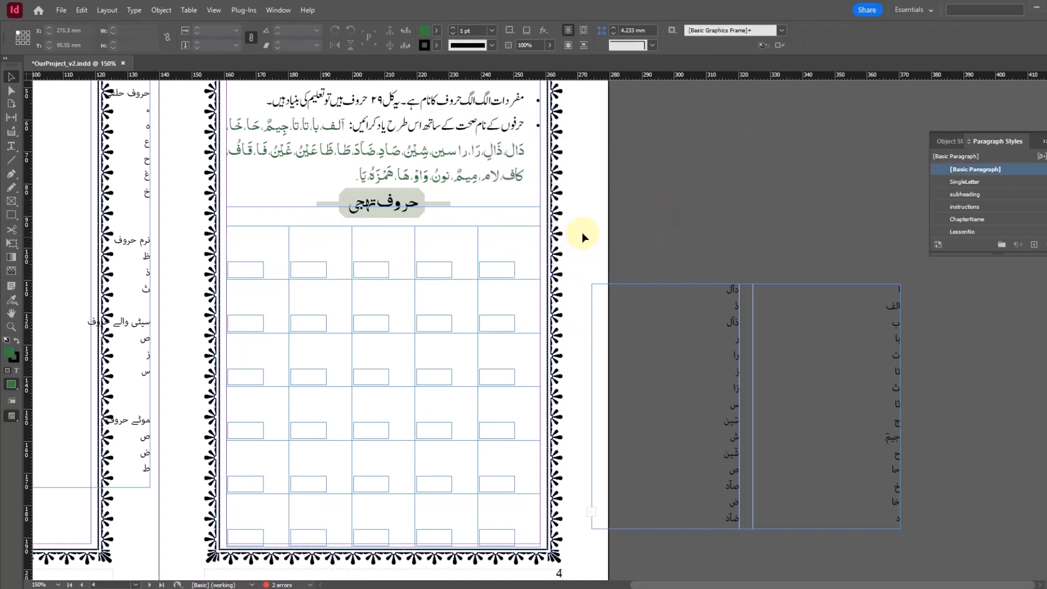
Step: Select the frames of all six rows and nudge the grid up to Y 91 mm
drag(584, 233, 219, 555)
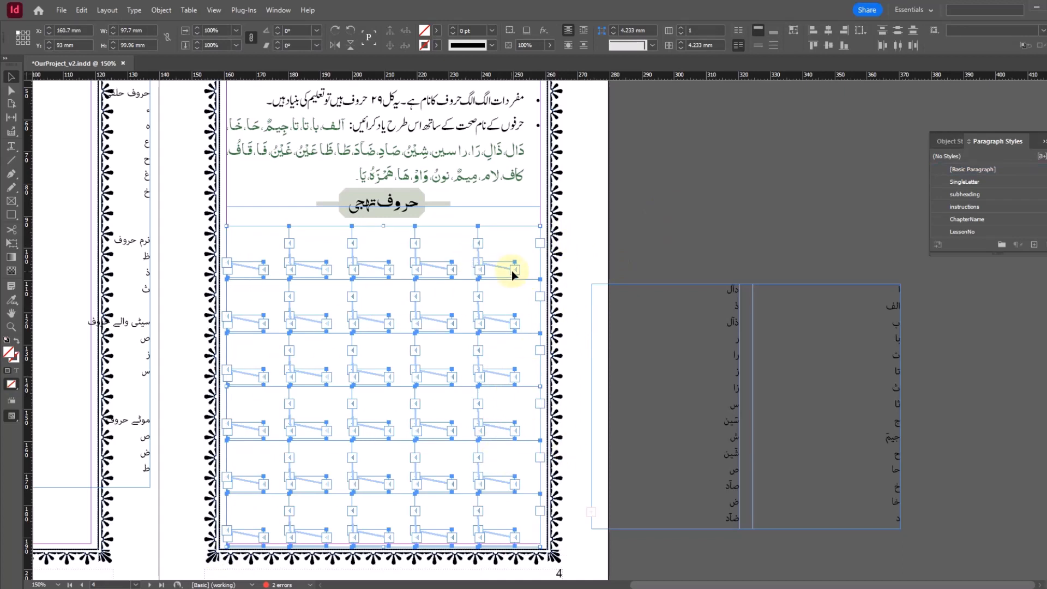
key(Up)
key(Up)
key(Up)
key(Up)
key(Up)
key(Up)
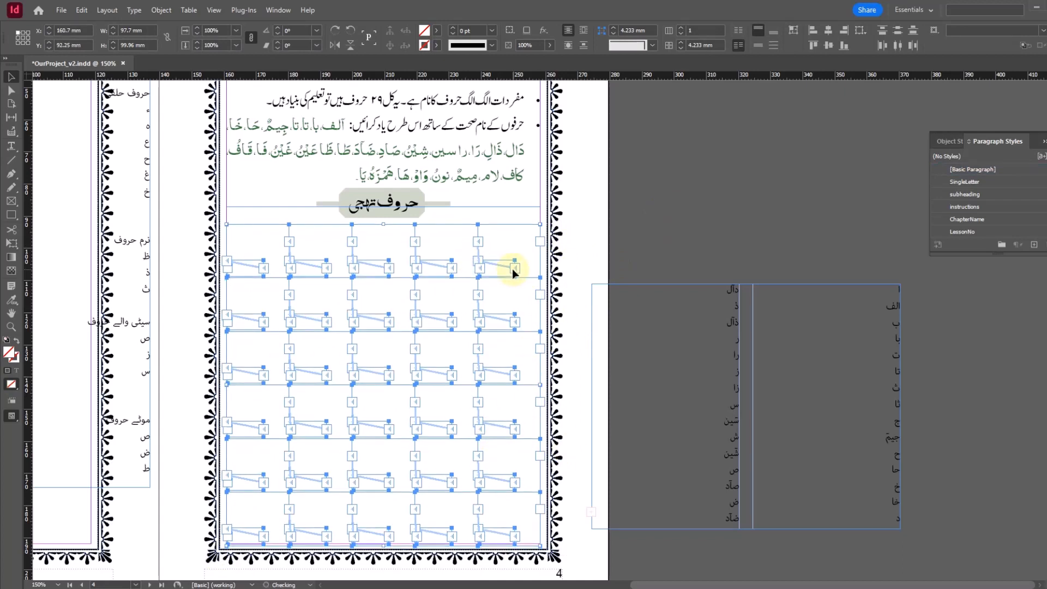
key(Up)
key(Up)
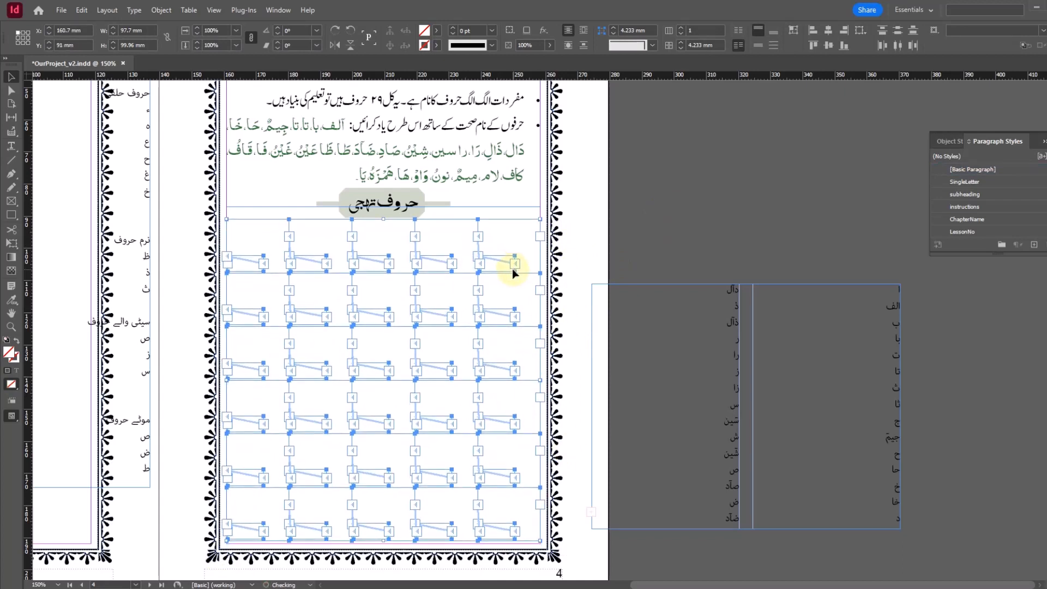
Step: Move the grid down to align its lower edge with the page's bottom margin at Y 91.94 mm, deselect, and save the document
ctrl+drag(557, 521, 406, 549)
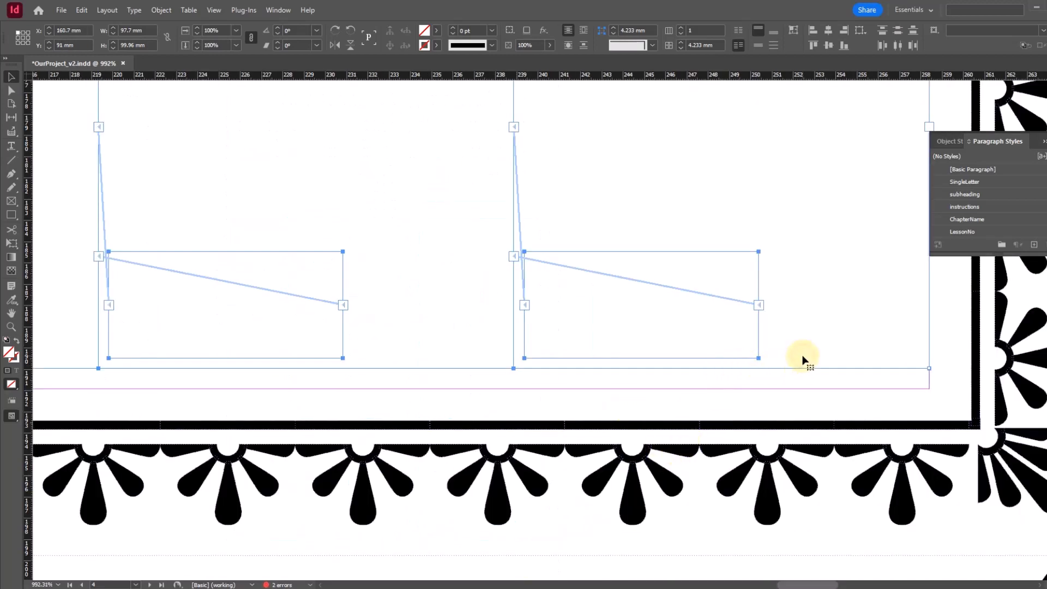
drag(802, 358, 801, 371)
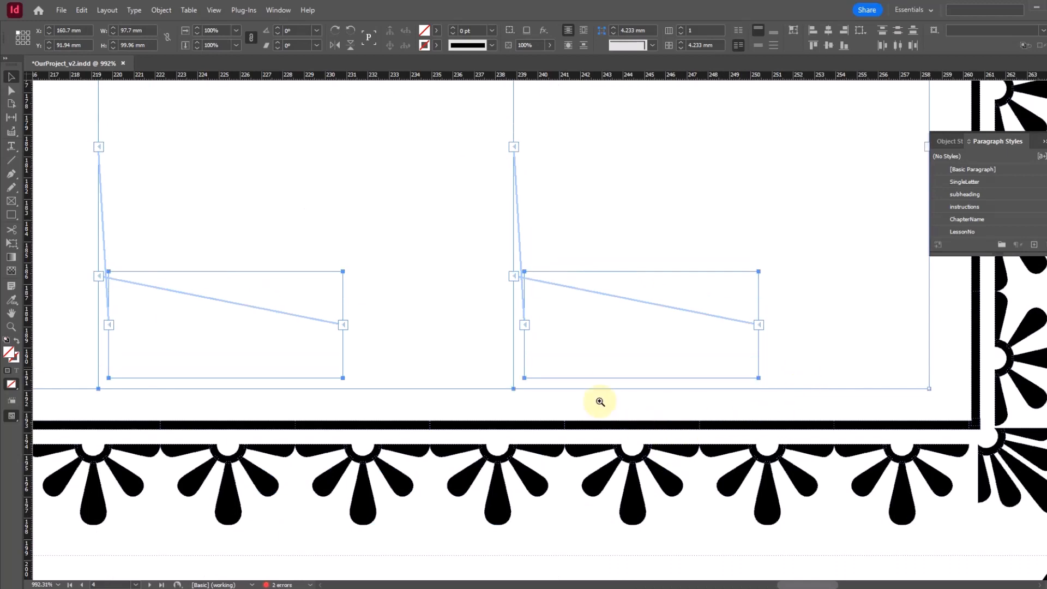
ctrl+alt+click(598, 374)
ctrl+alt+click(550, 328)
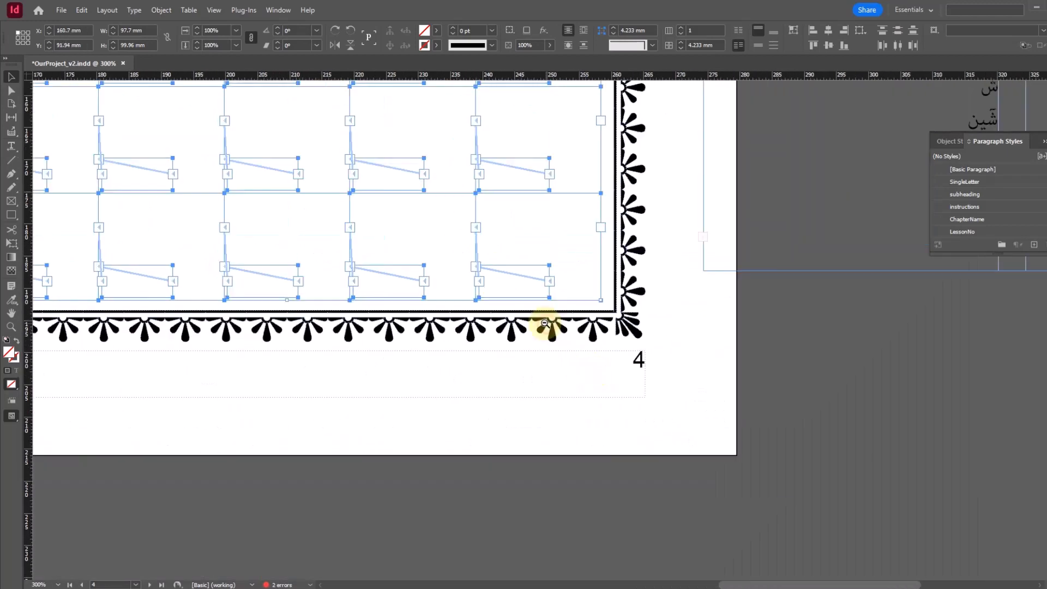
ctrl+alt+click(542, 325)
ctrl+alt+click(540, 325)
scroll(528, 321, up, 5)
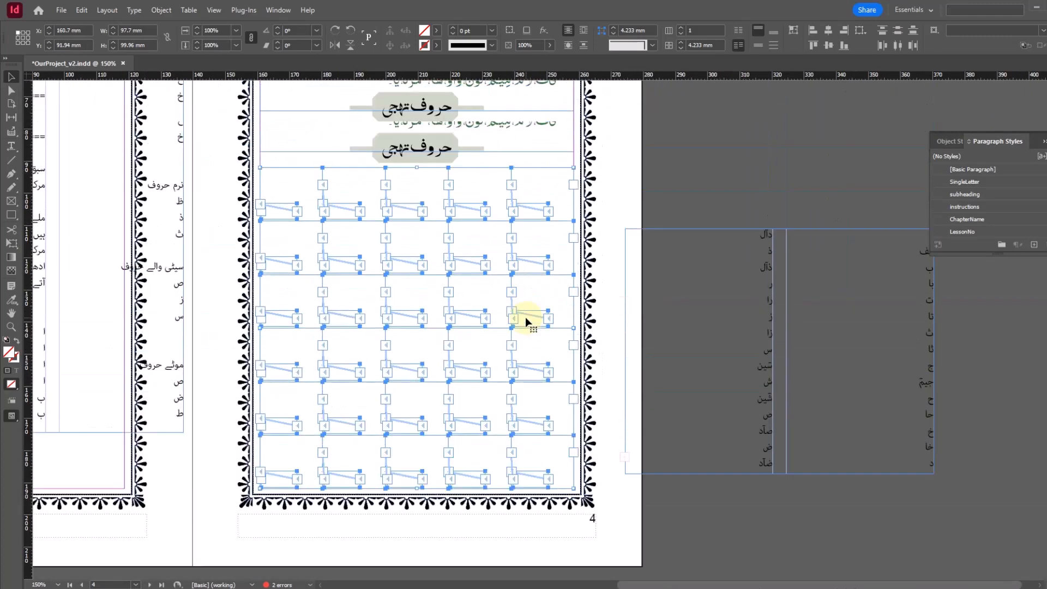
drag(556, 296, 529, 274)
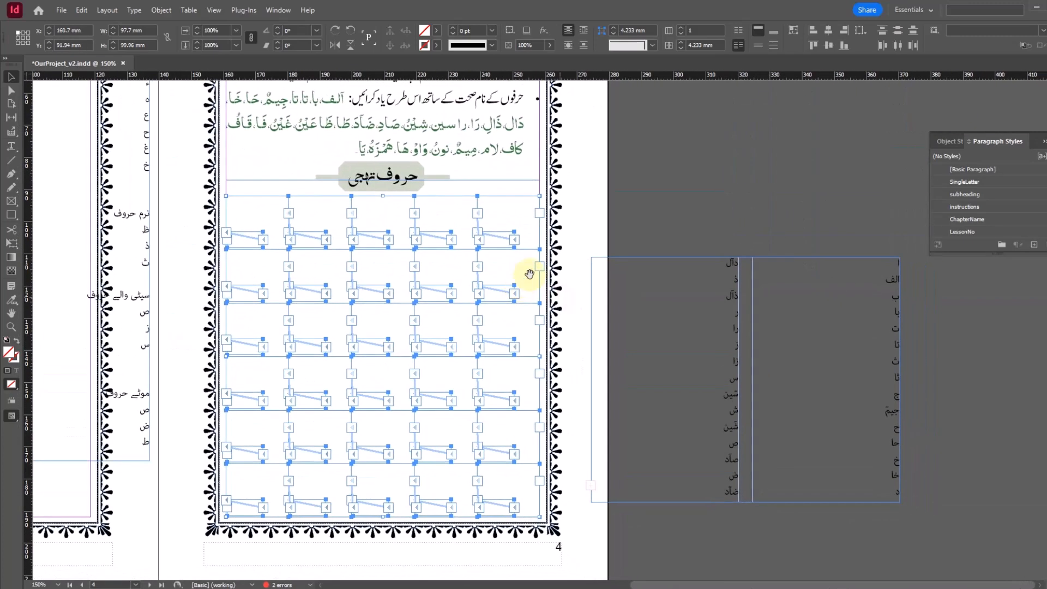
click(584, 231)
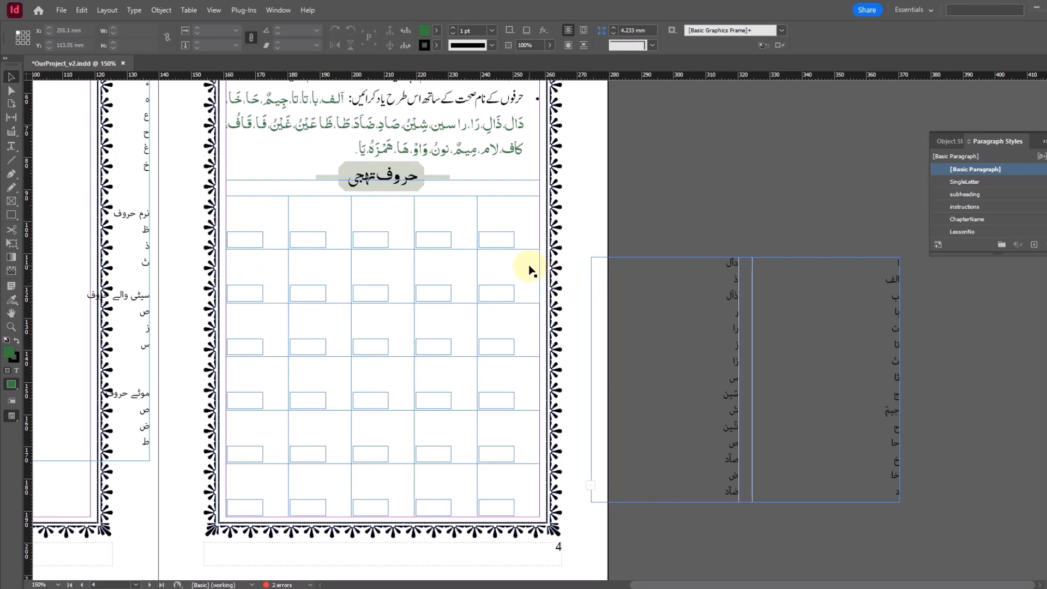
key(ctrl+s)
Step: Thread the first row's leftmost pronunciation frame into the rightmost letter box of the second row
click(250, 242)
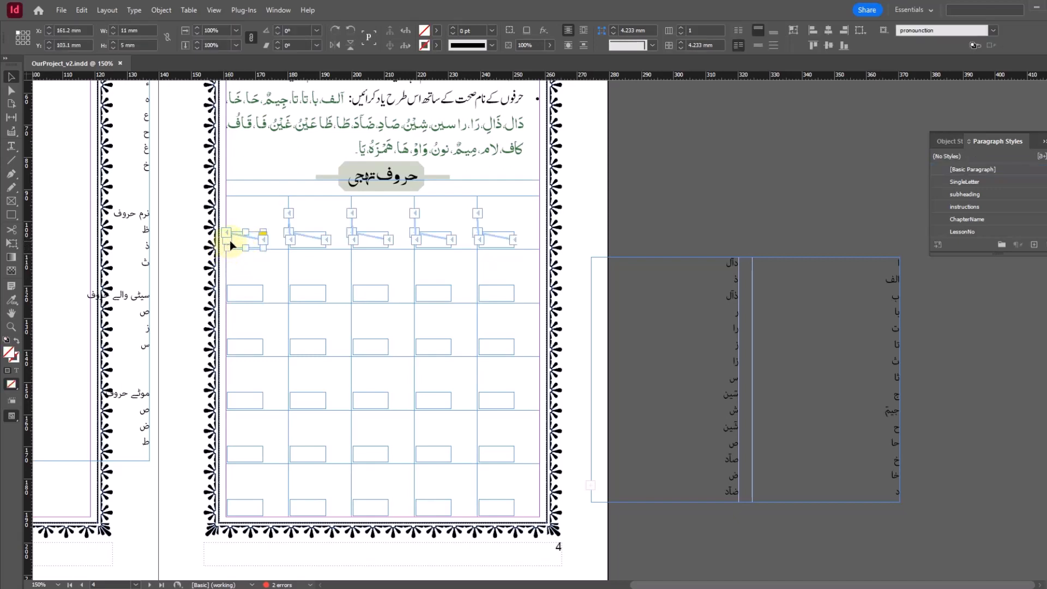
click(227, 241)
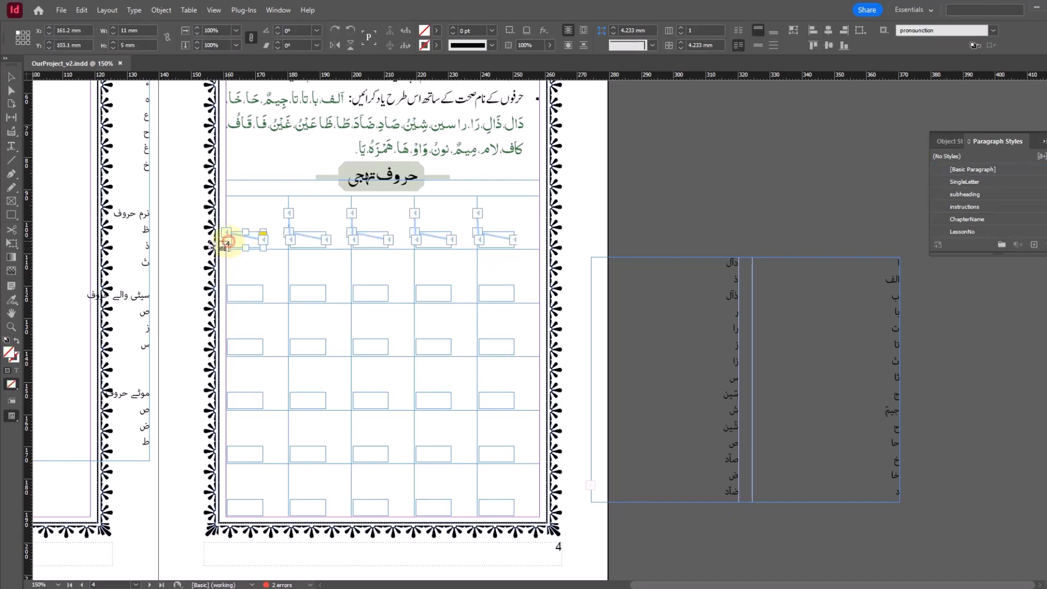
click(522, 273)
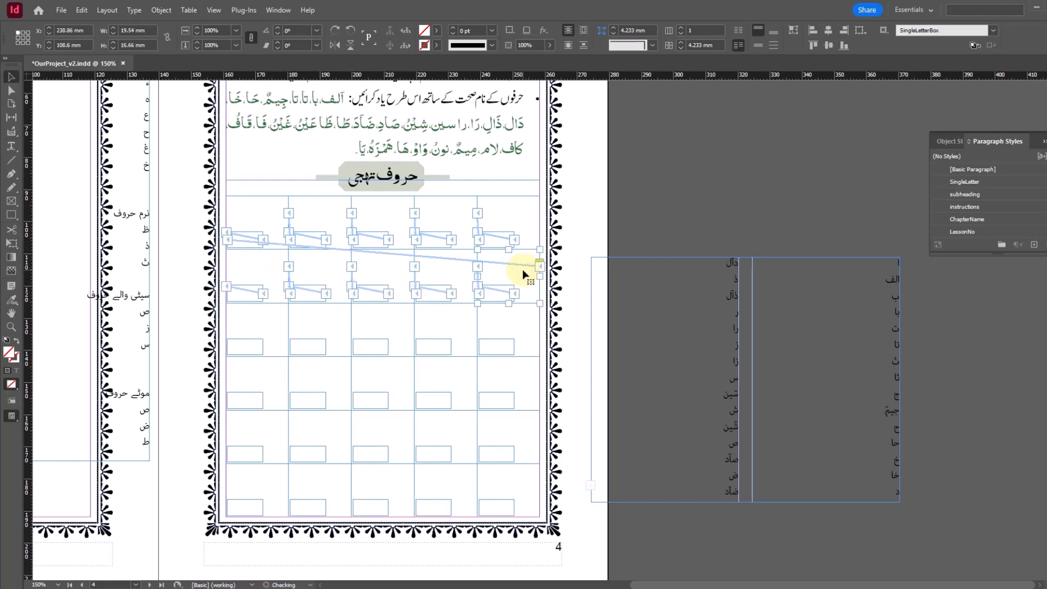
Step: Thread the second row's leftmost pronunciation frame into the third row's rightmost letter box, and link the third row to the fourth likewise
click(243, 295)
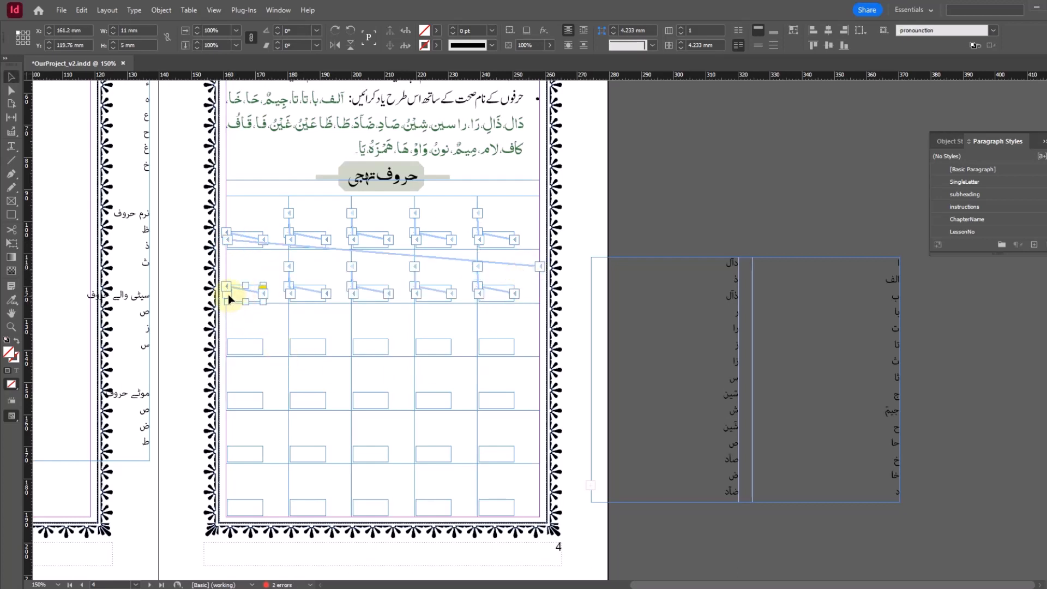
click(227, 292)
click(513, 322)
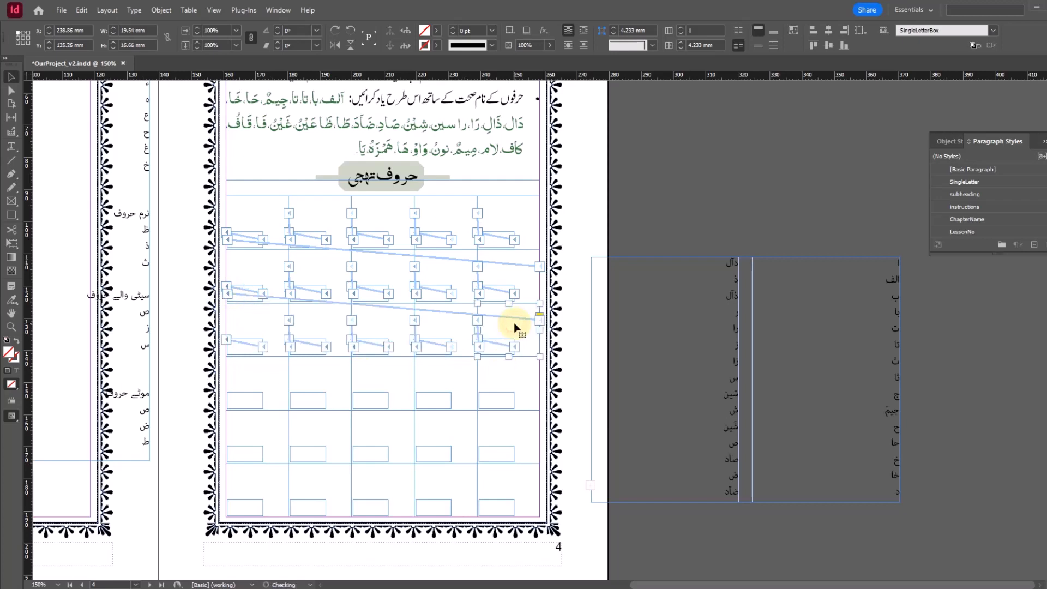
click(239, 348)
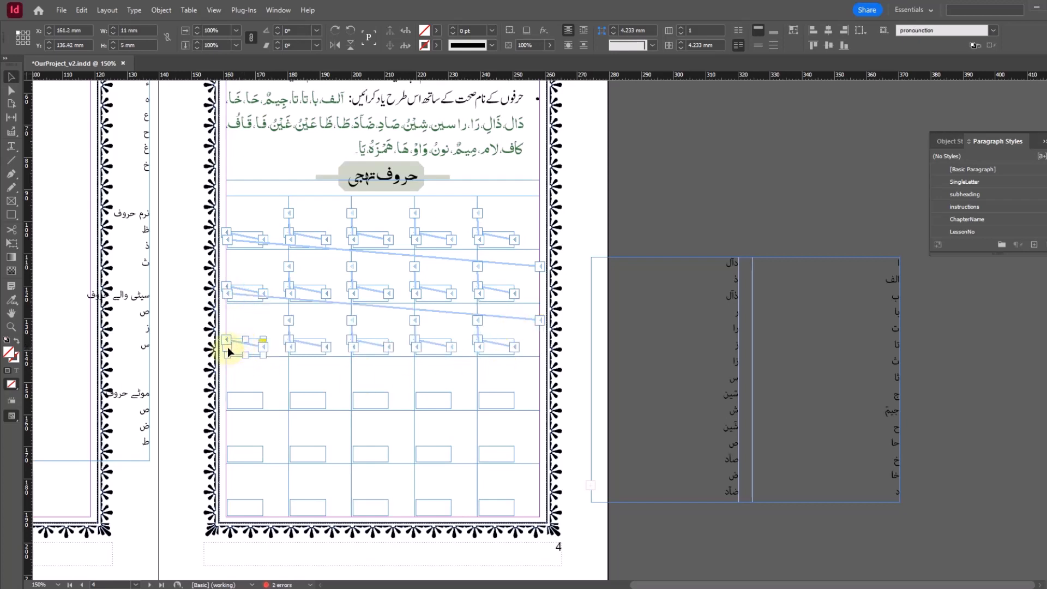
click(228, 346)
click(504, 375)
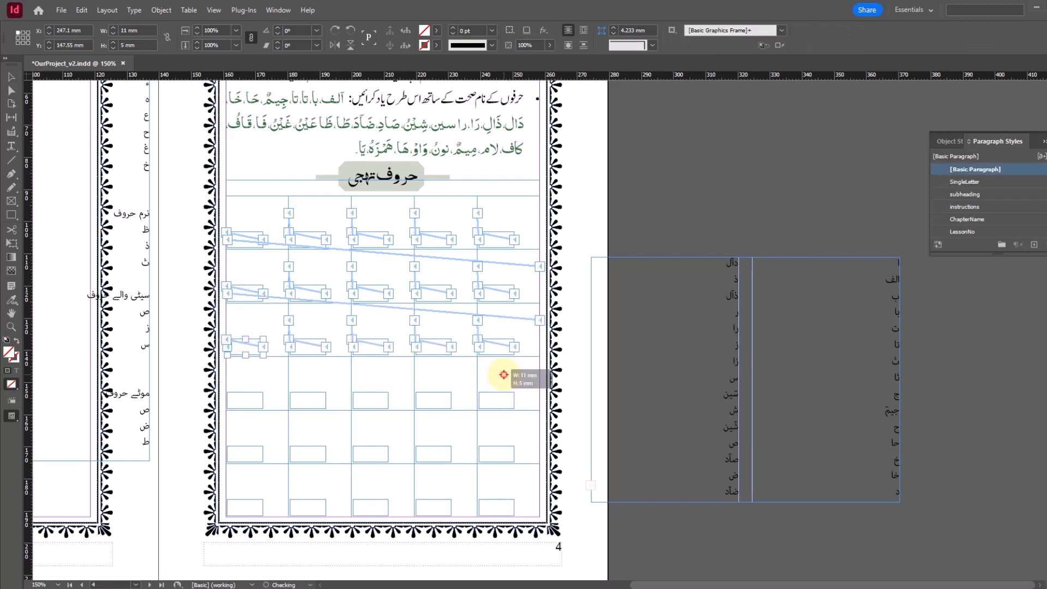
Step: Thread the fourth row's last pronunciation frame into the fifth row's first letter box, link the fifth row to the sixth likewise, and deselect
click(240, 402)
click(227, 400)
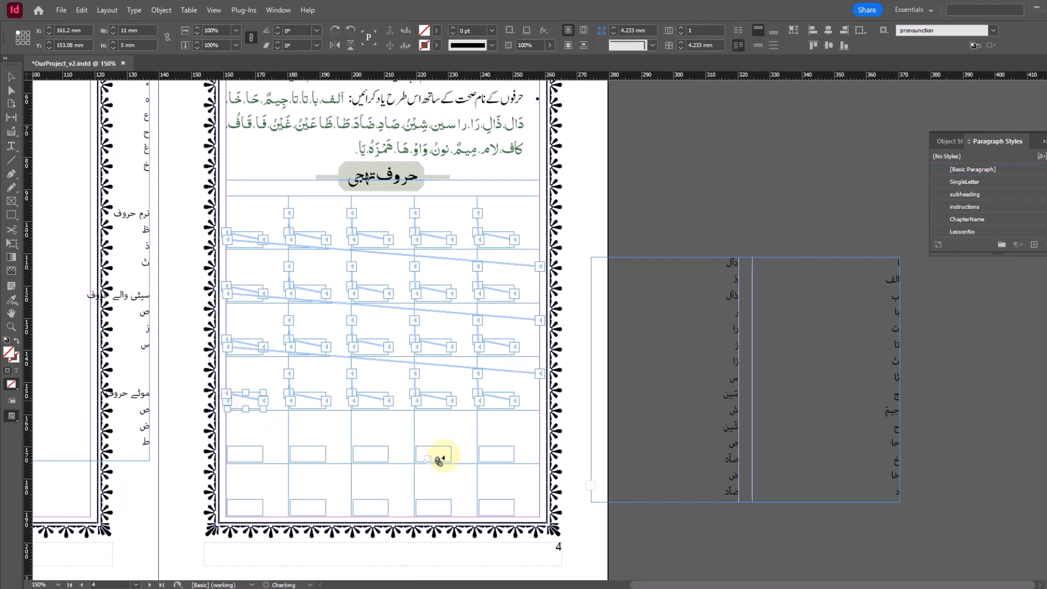
click(508, 431)
click(243, 461)
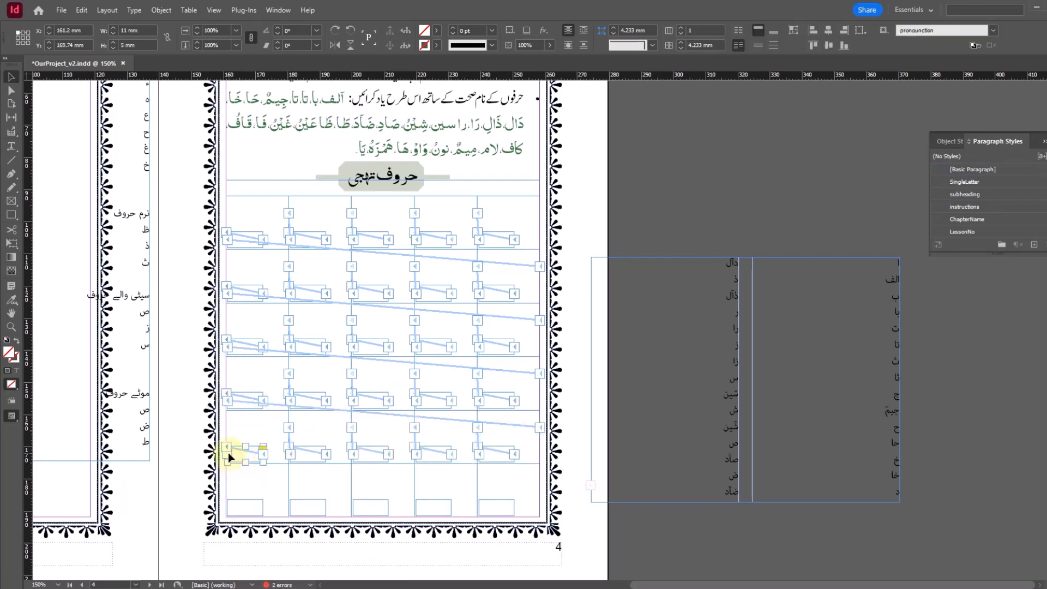
click(228, 452)
click(502, 487)
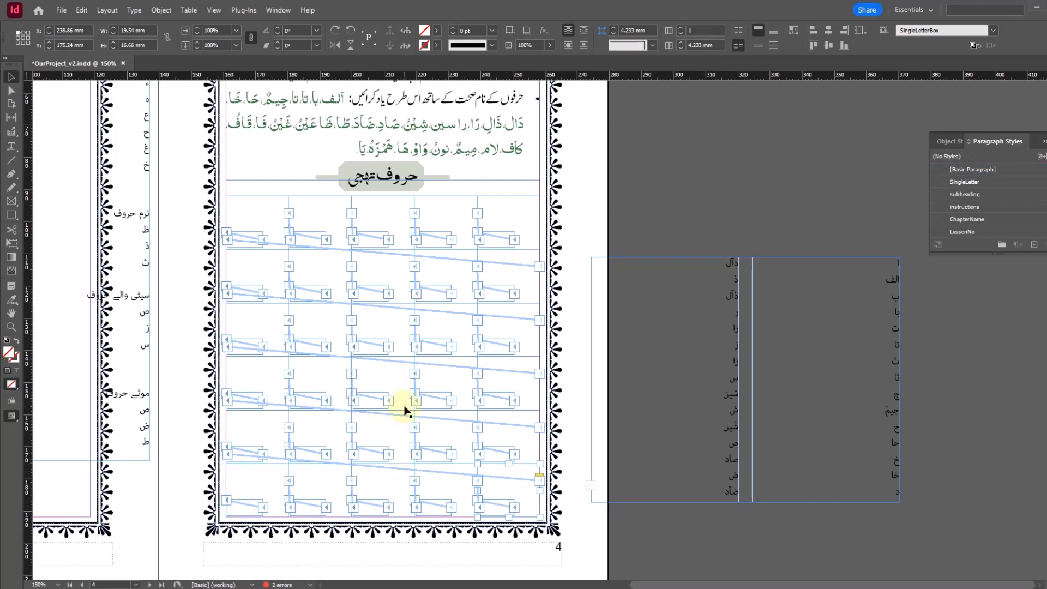
click(660, 188)
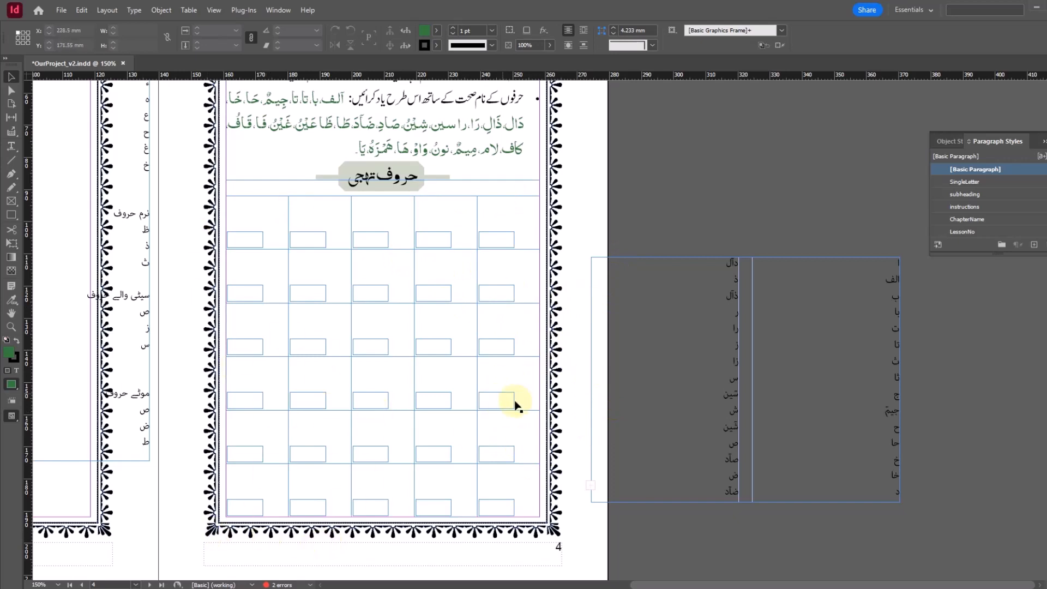
Step: Move the source text frame slightly away from the page, copy all its text, and paste it into the grid's upper-right letter box
drag(814, 329, 865, 354)
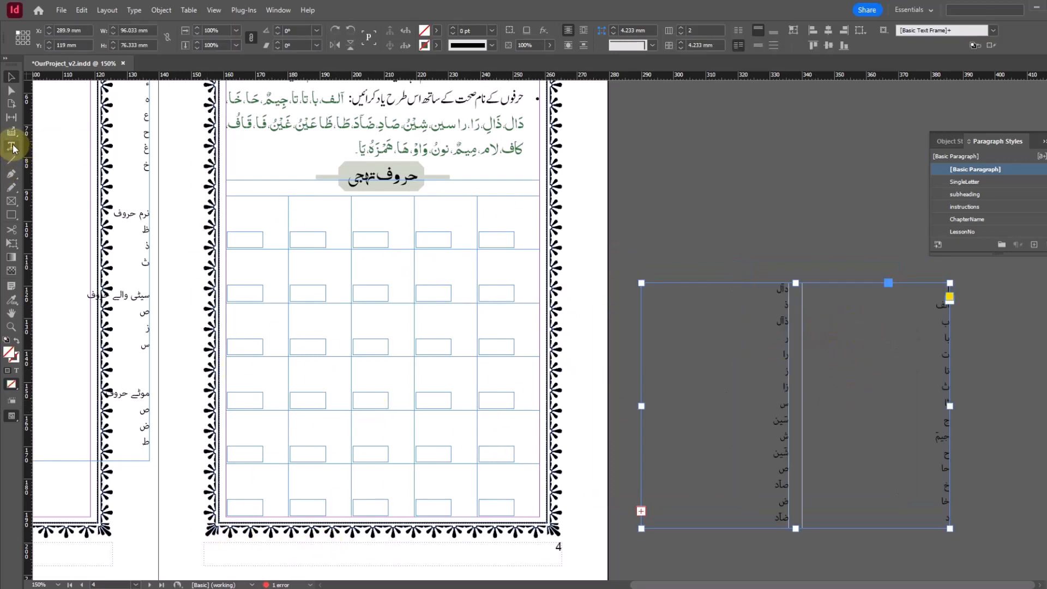
click(11, 146)
click(872, 347)
key(ctrl+a)
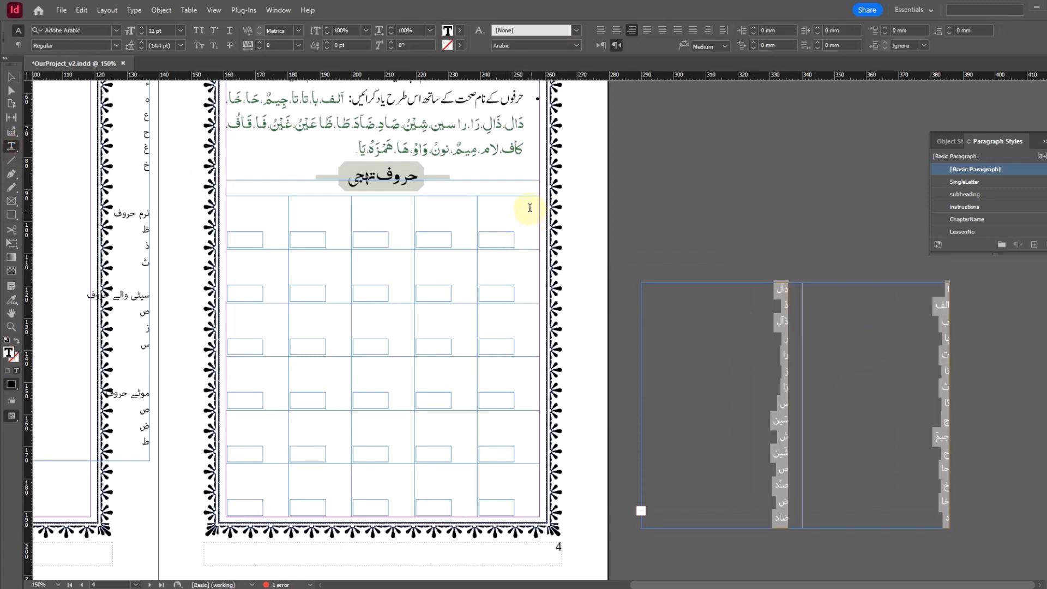
click(529, 208)
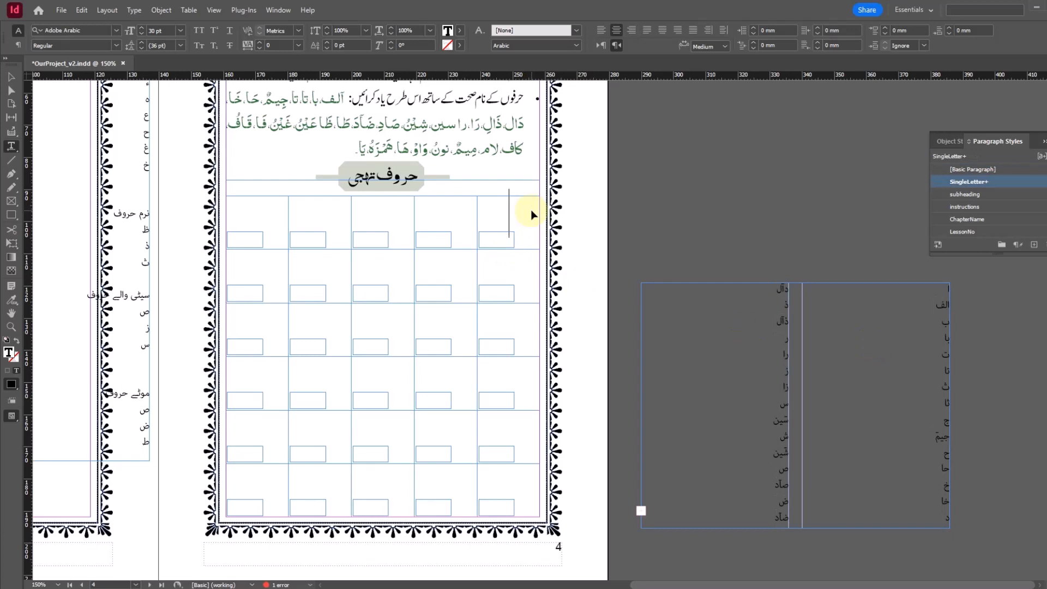
key(ctrl+v)
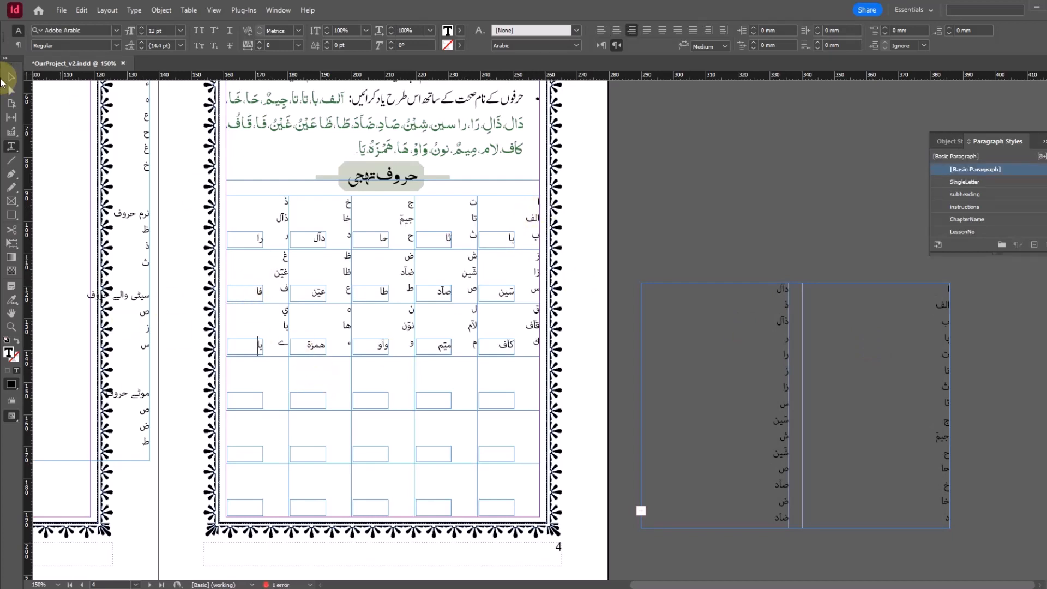
Step: Try the SingleLetter paragraph style on the alif in the first letter box, and undo it
click(11, 77)
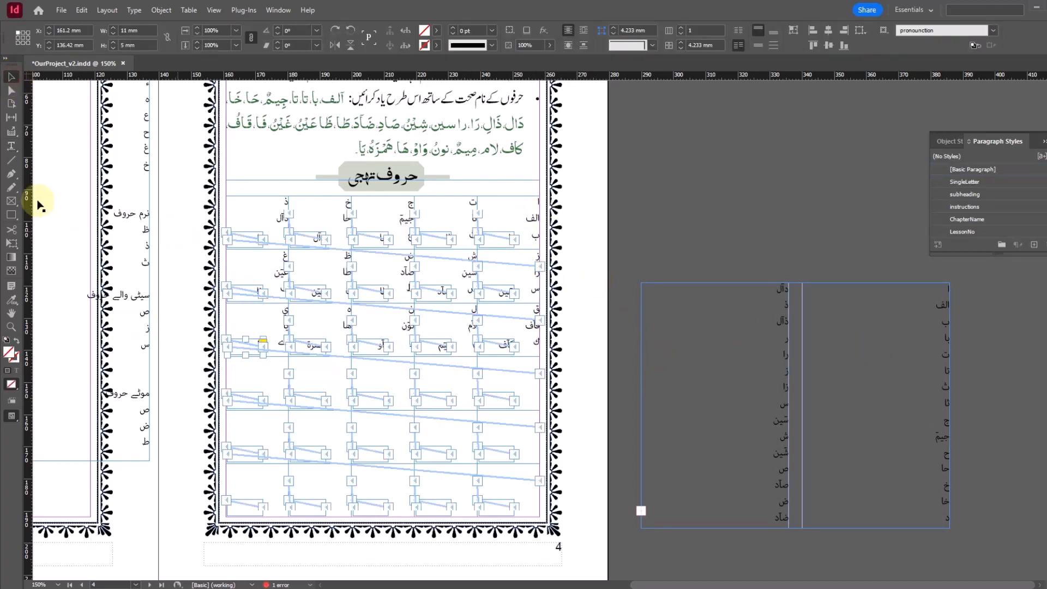
click(11, 146)
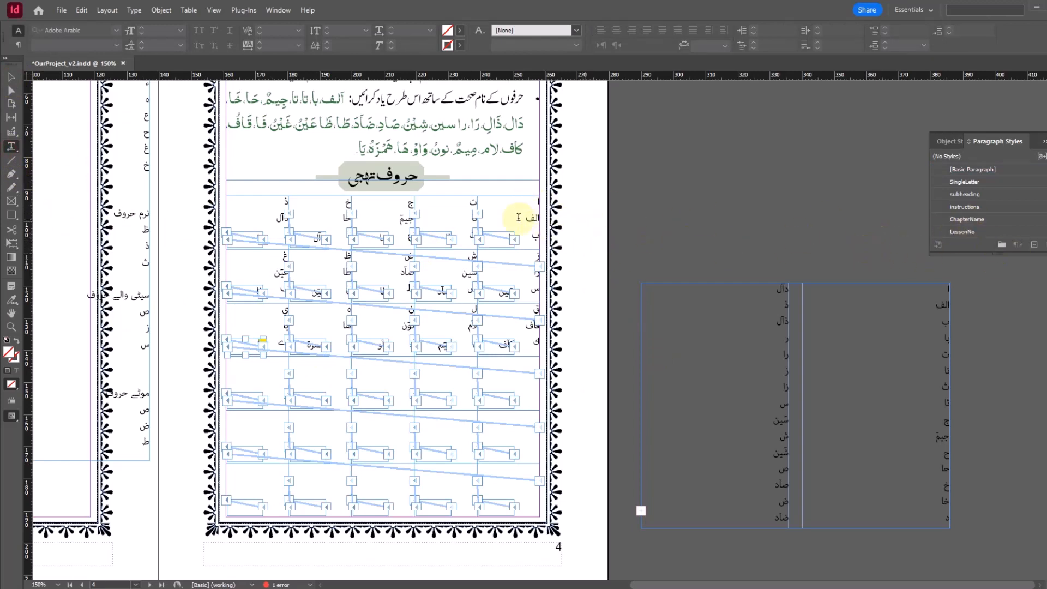
click(536, 202)
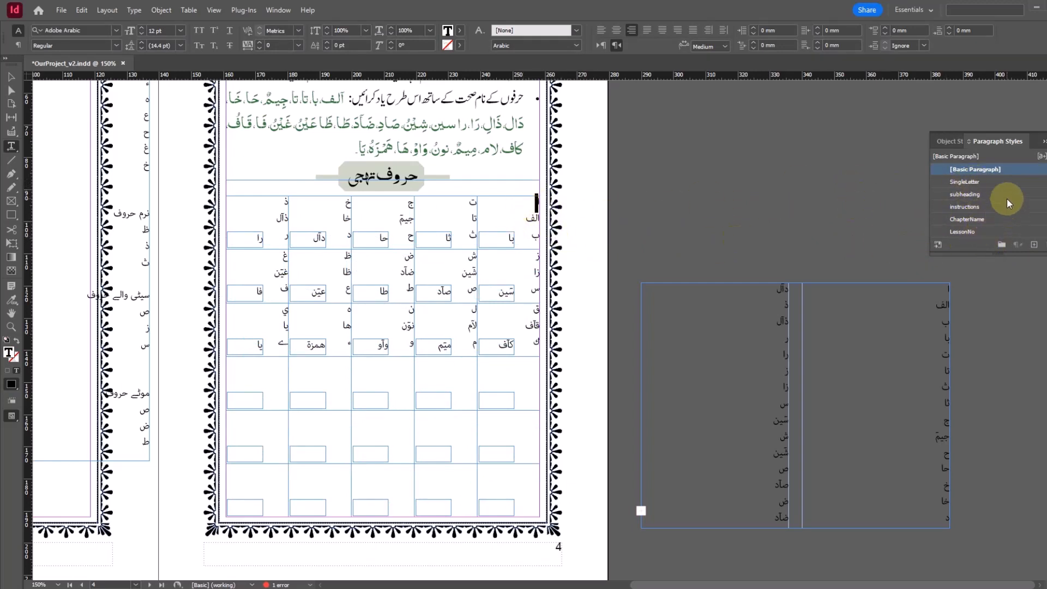
scroll(984, 218, down, 1)
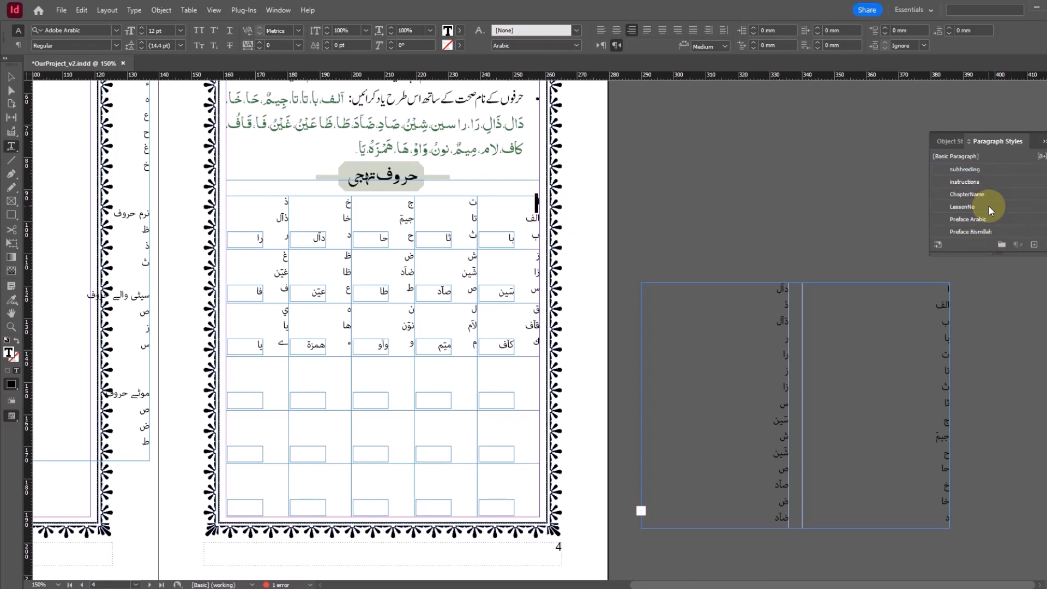
scroll(988, 210, up, 1)
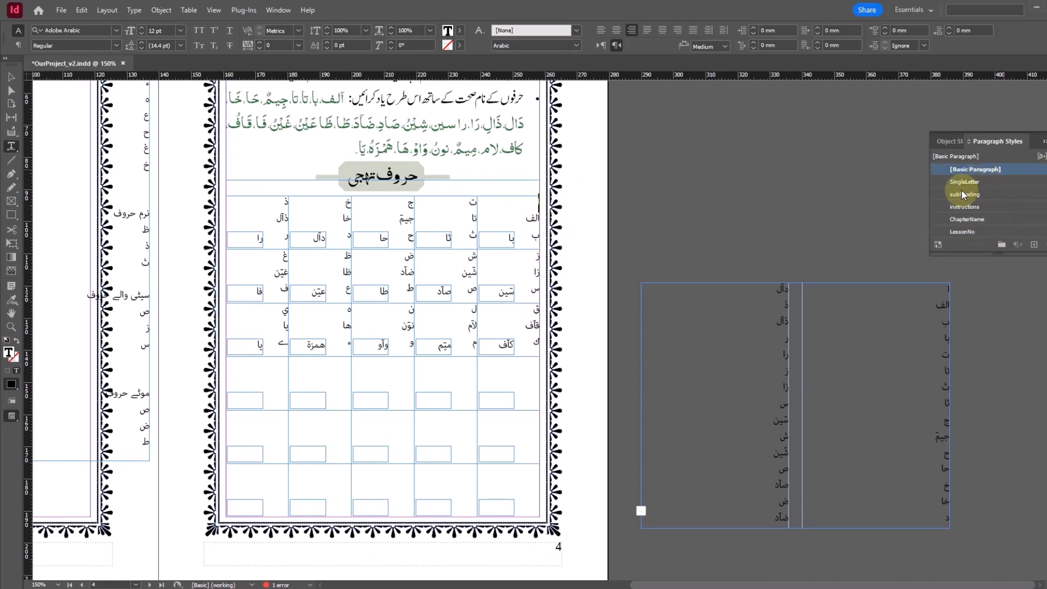
click(964, 182)
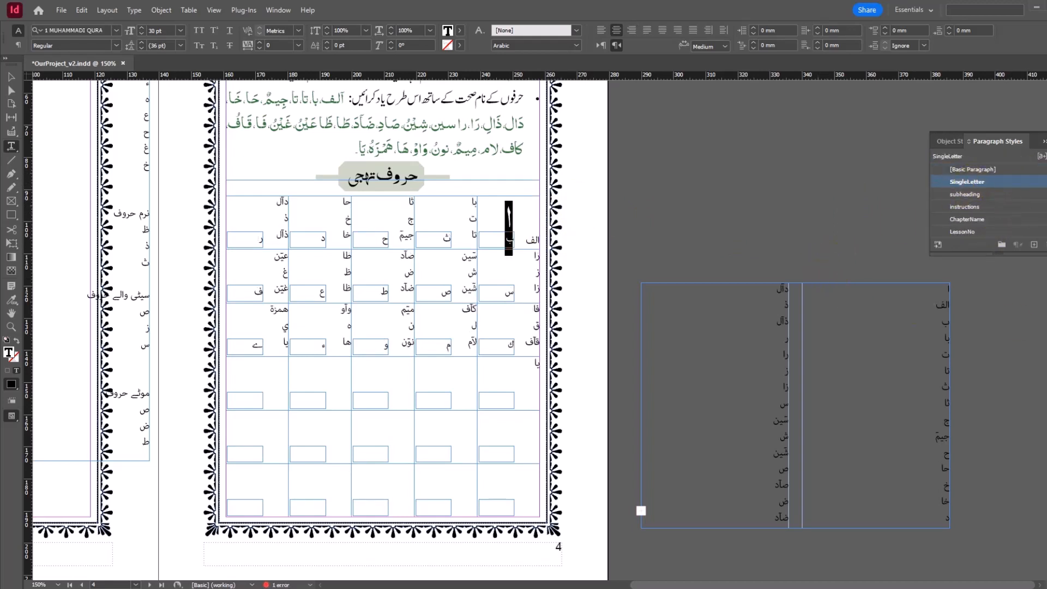
key(ctrl+z)
Step: Start a new paragraph style from the first letter's paragraph and name it pronounciation
scroll(1003, 202, down, 1)
scroll(1003, 203, down, 4)
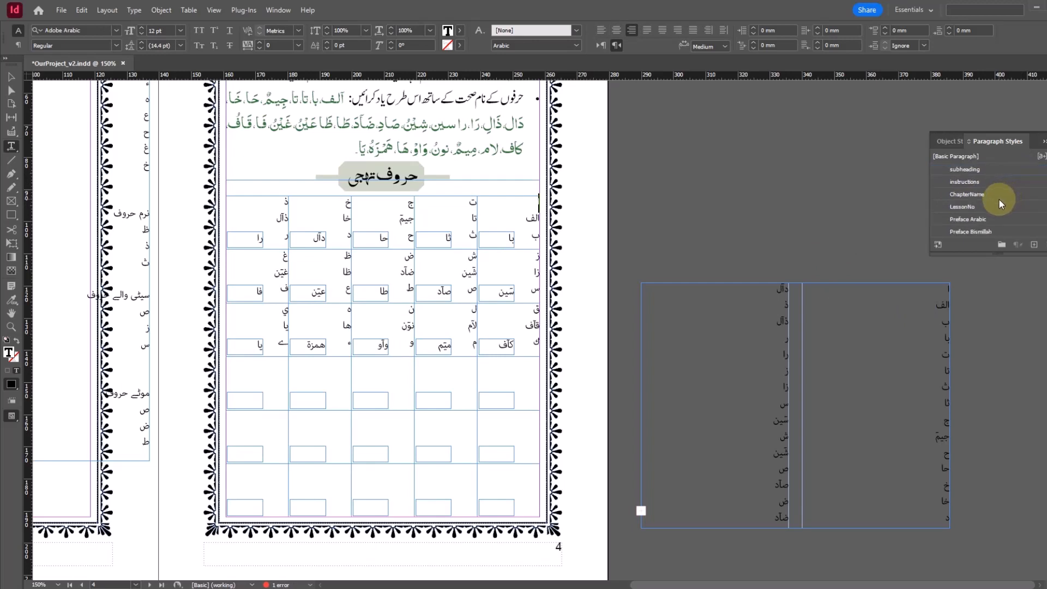
scroll(1001, 203, up, 5)
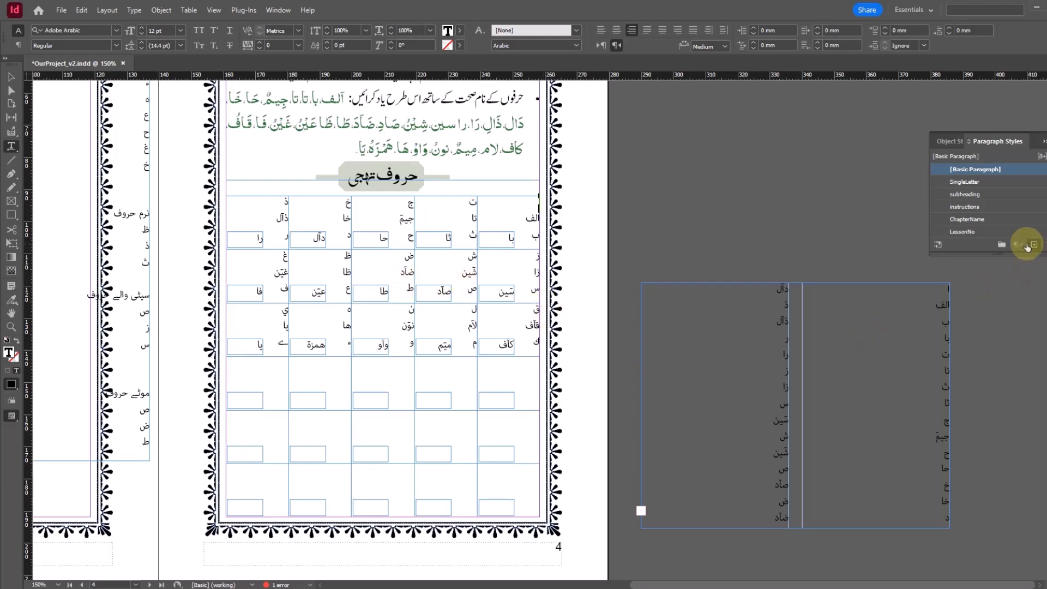
alt+click(1029, 247)
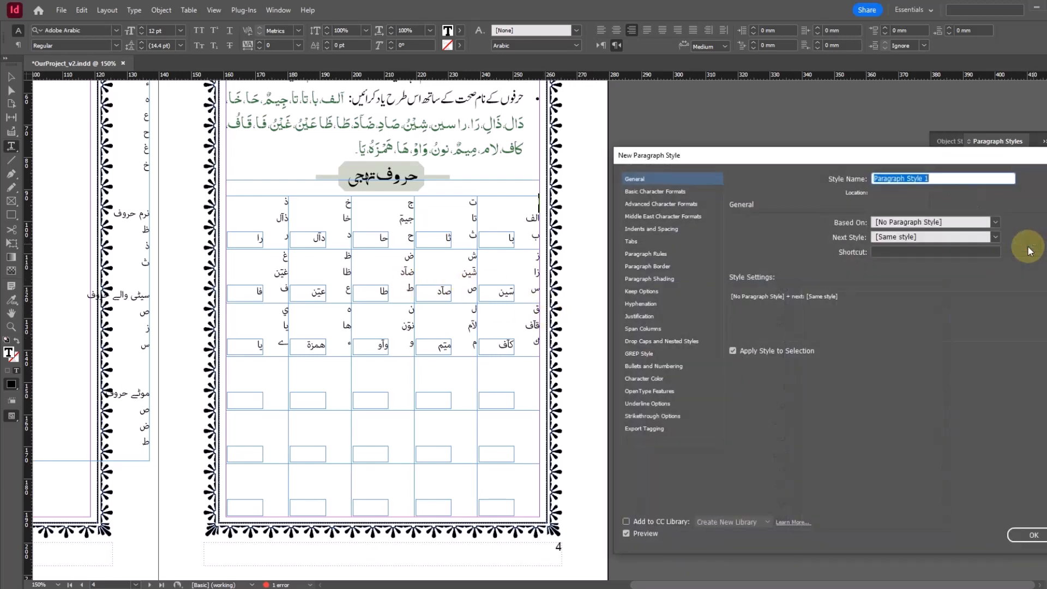
text(pron)
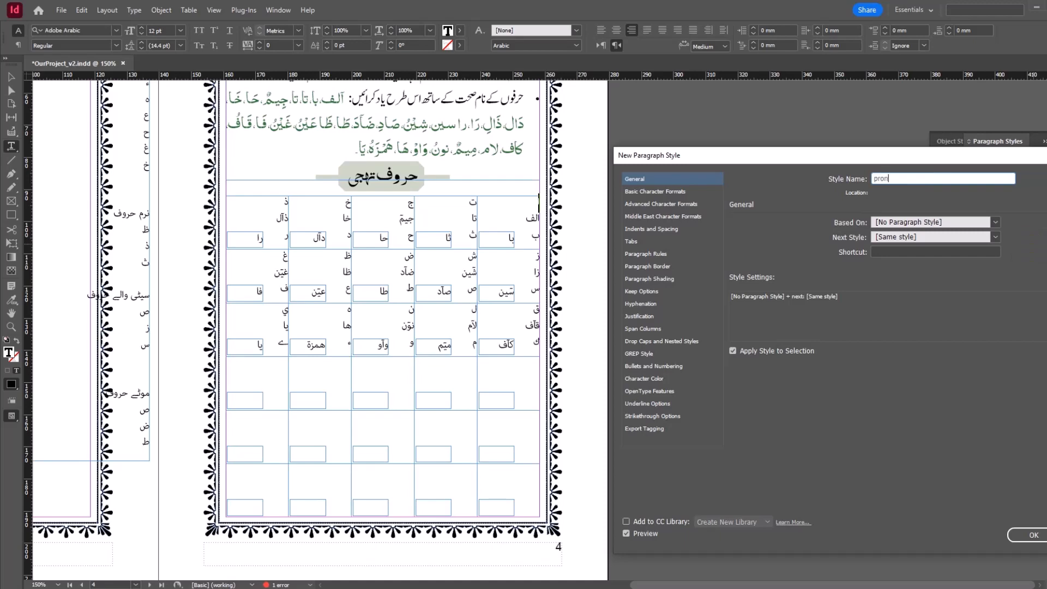
text(ou)
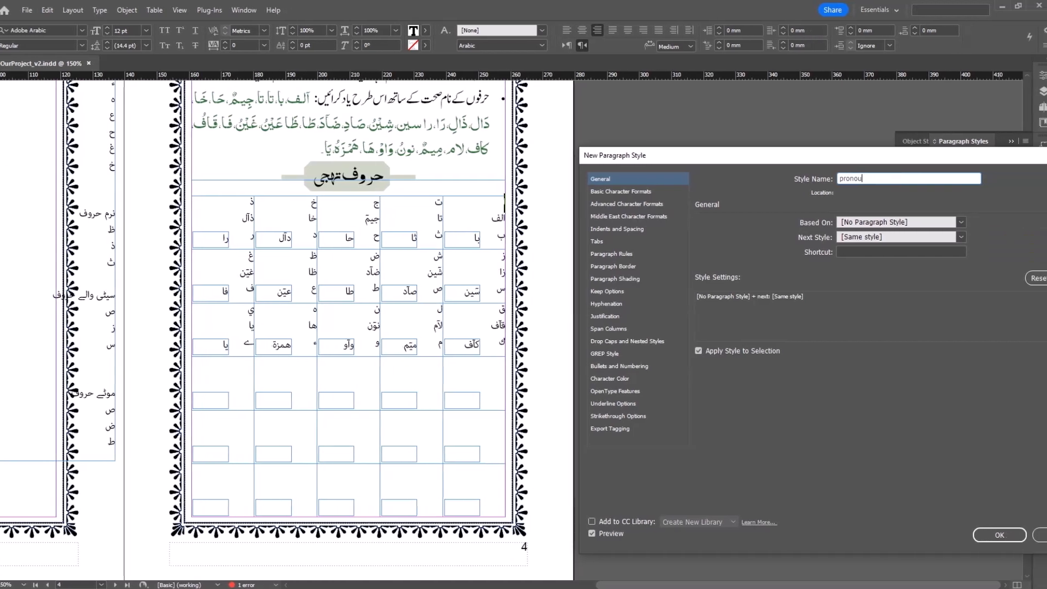
text(nciation)
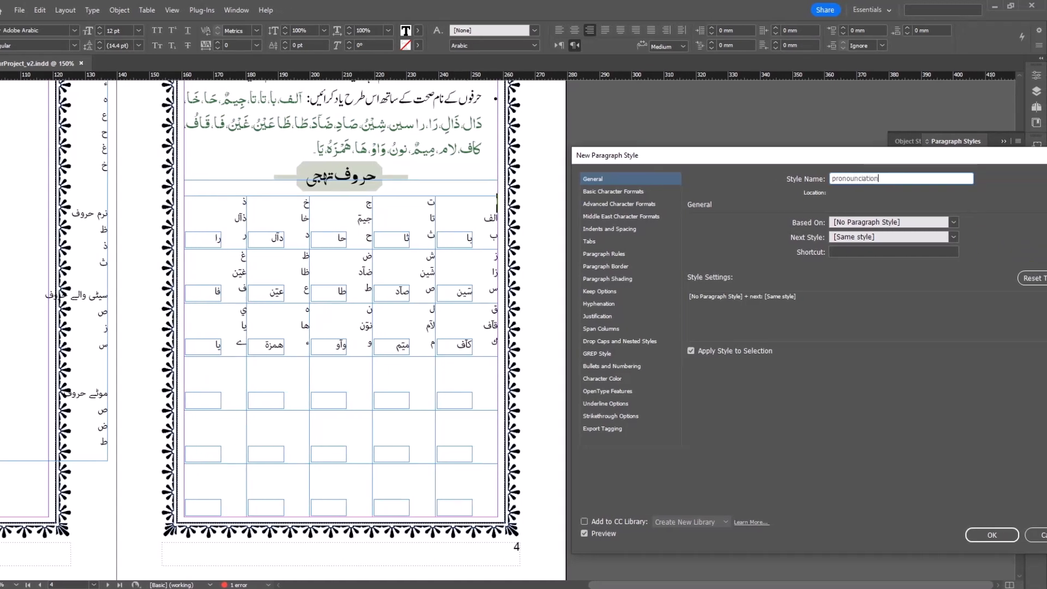
Step: Give the pronounciation style the 1 MUHAMMADI QURANIC font at 11 pt with 13 pt leading, review its indents and spacing, and create it
click(635, 192)
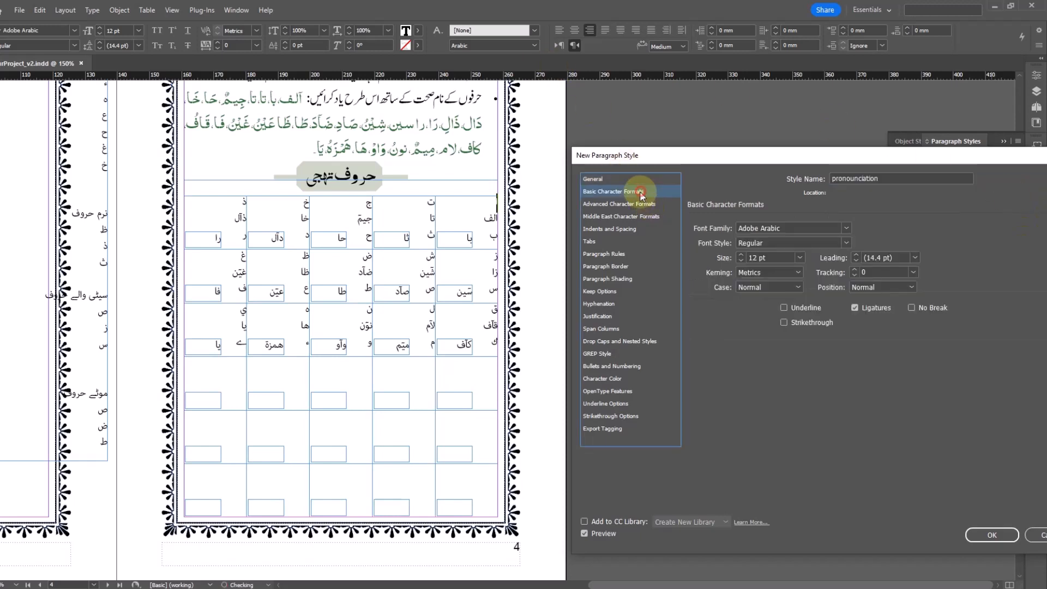
key(Tab)
text(1 MUHAMMADI QURANIC)
key(Tab)
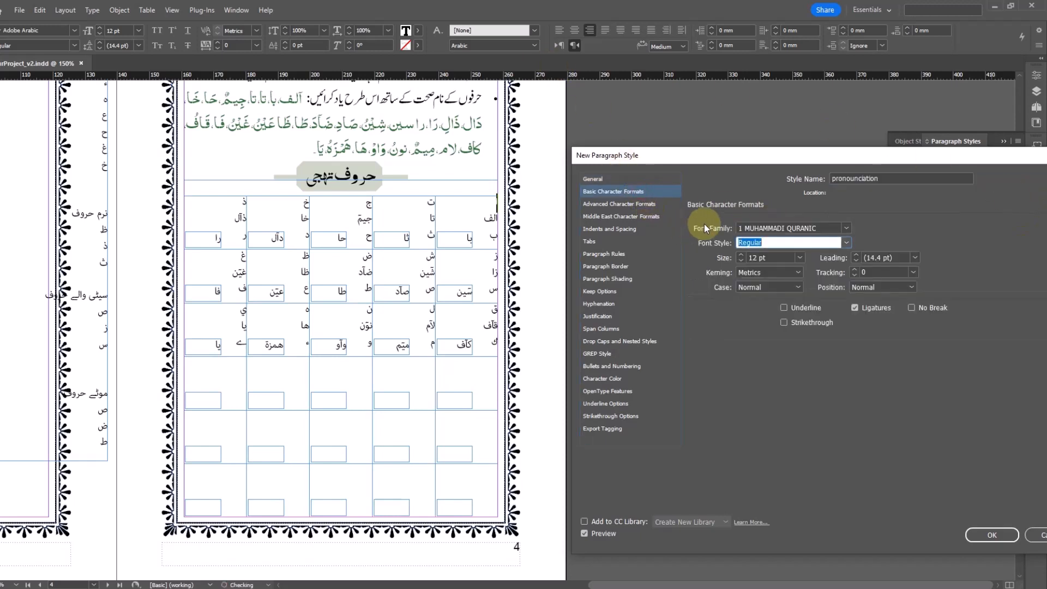
key(Tab)
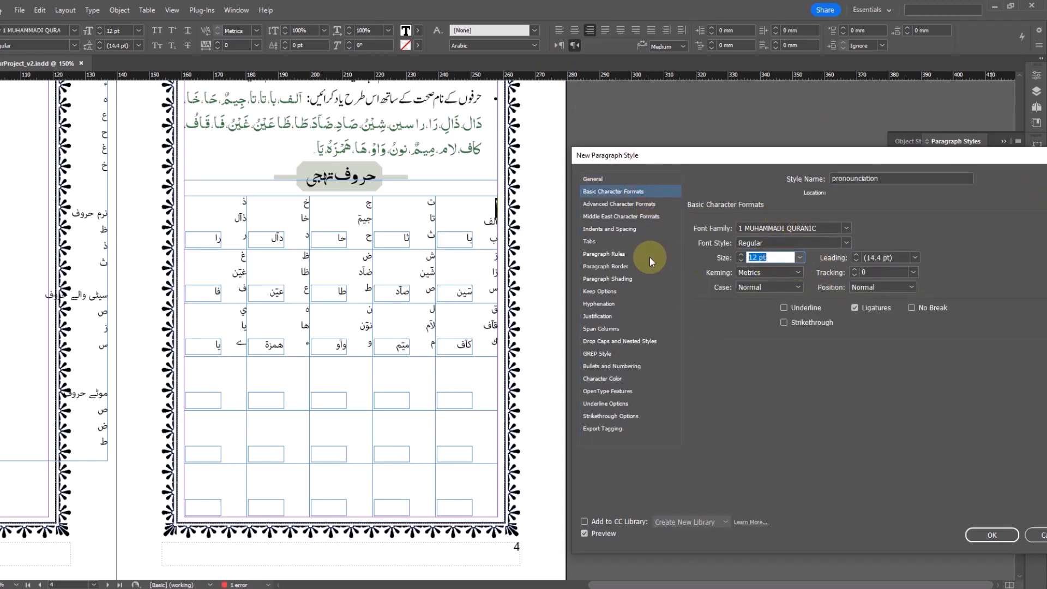
text(11)
key(Tab)
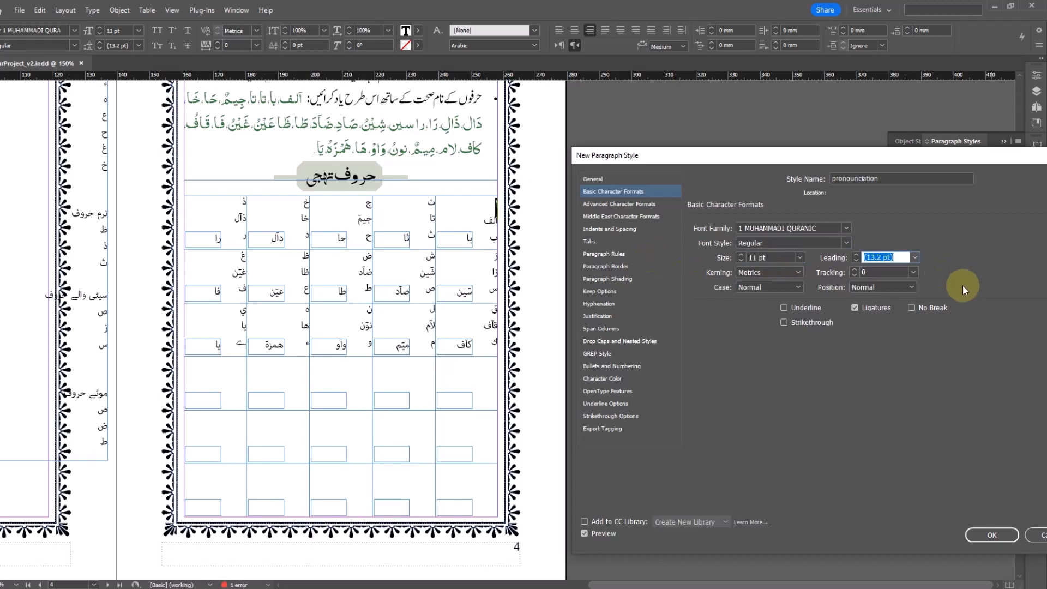
text(13)
key(Tab)
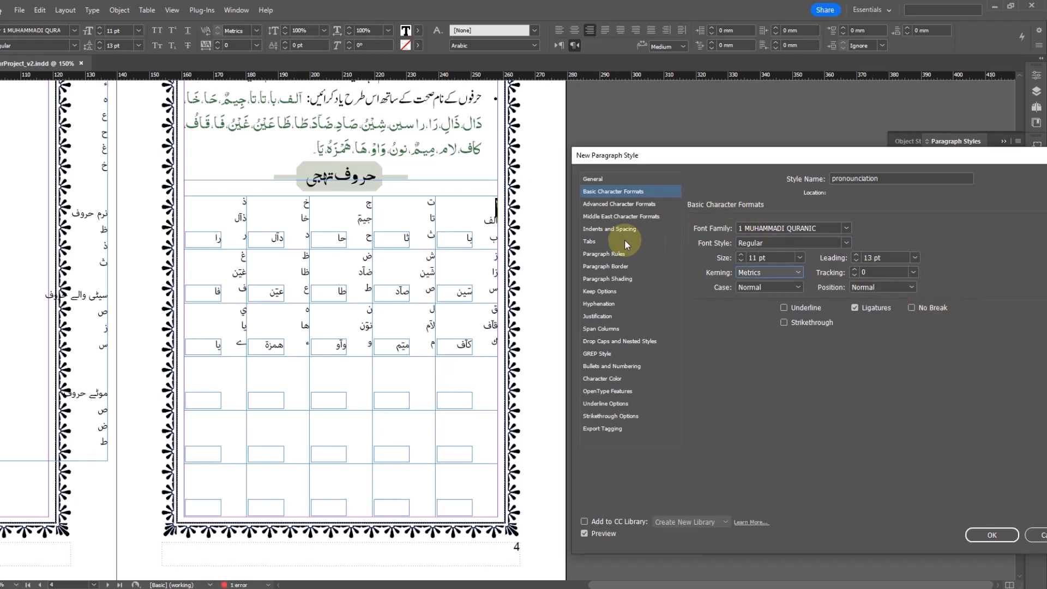
click(620, 228)
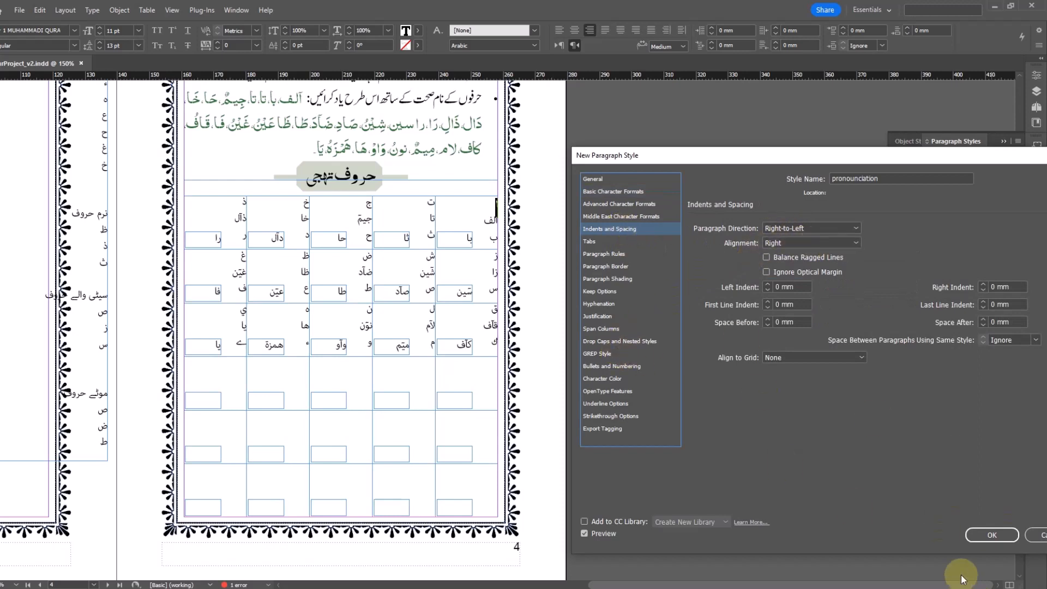
click(986, 532)
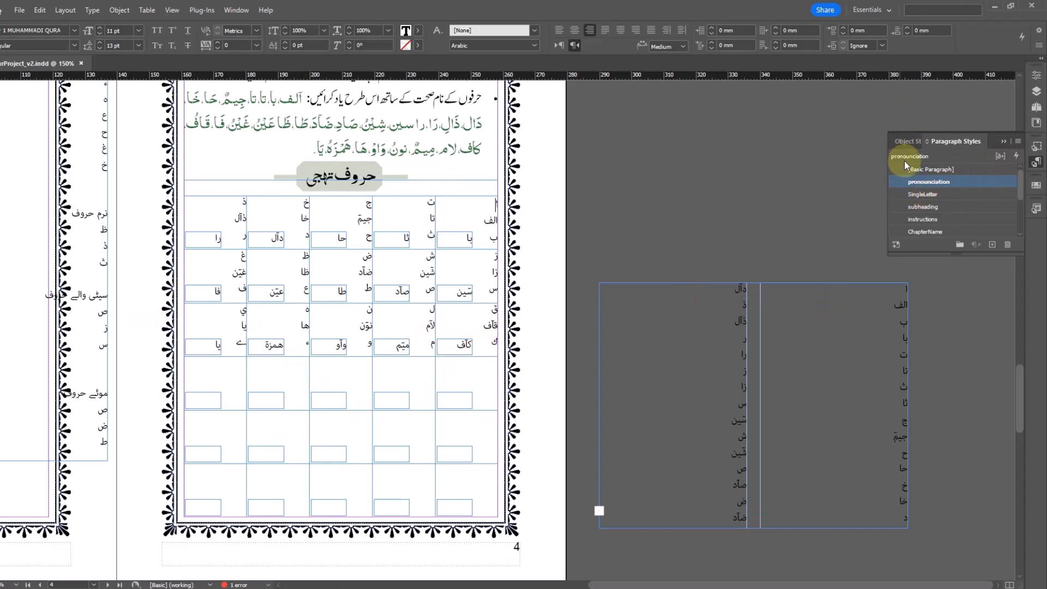
Step: Set the SingleLetter paragraph style's next style to pronounciation
click(907, 141)
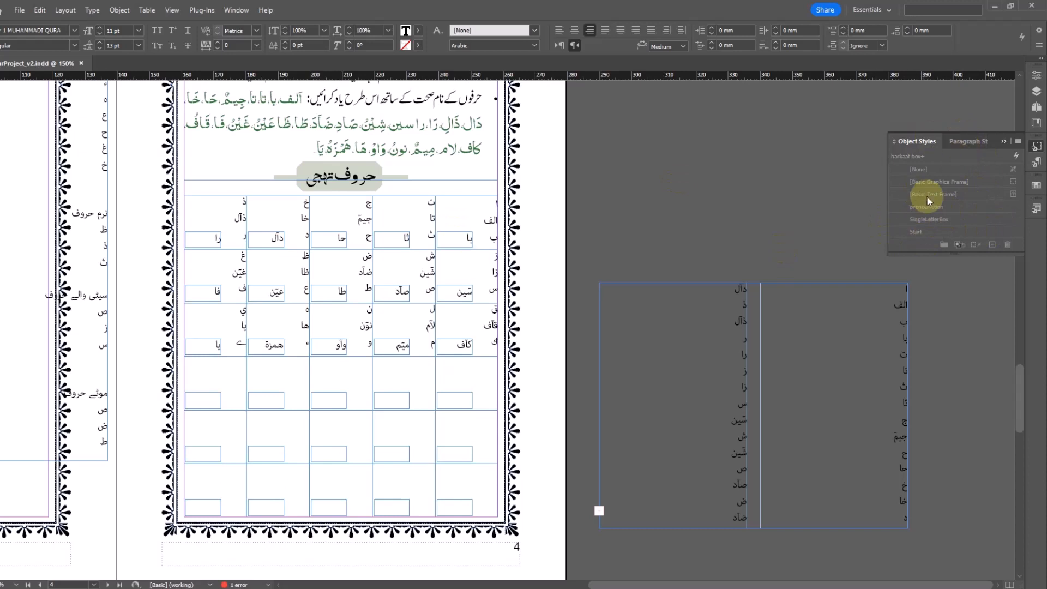
click(967, 143)
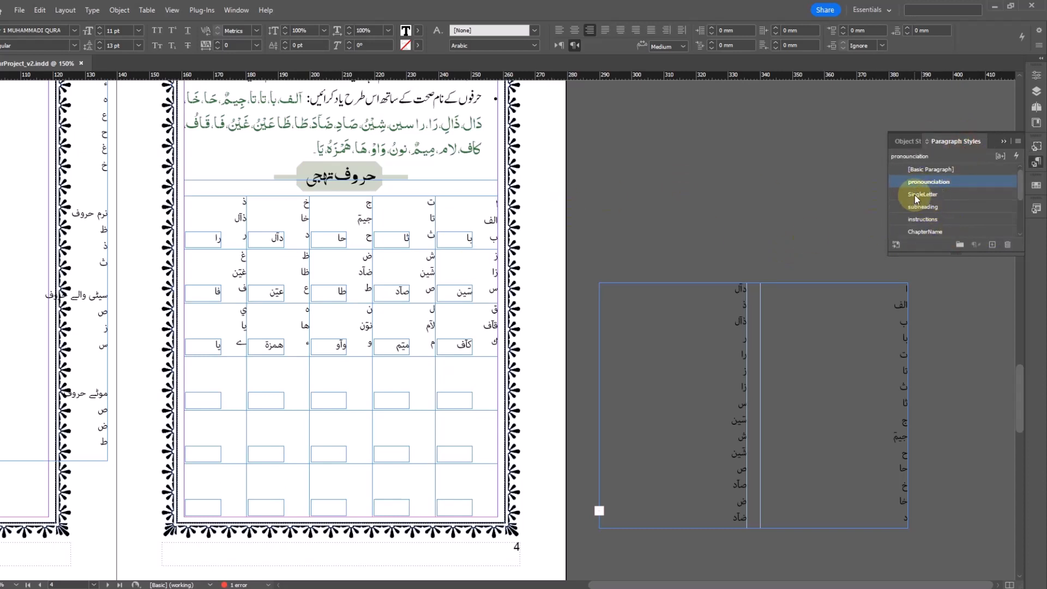
right_click(914, 194)
click(932, 201)
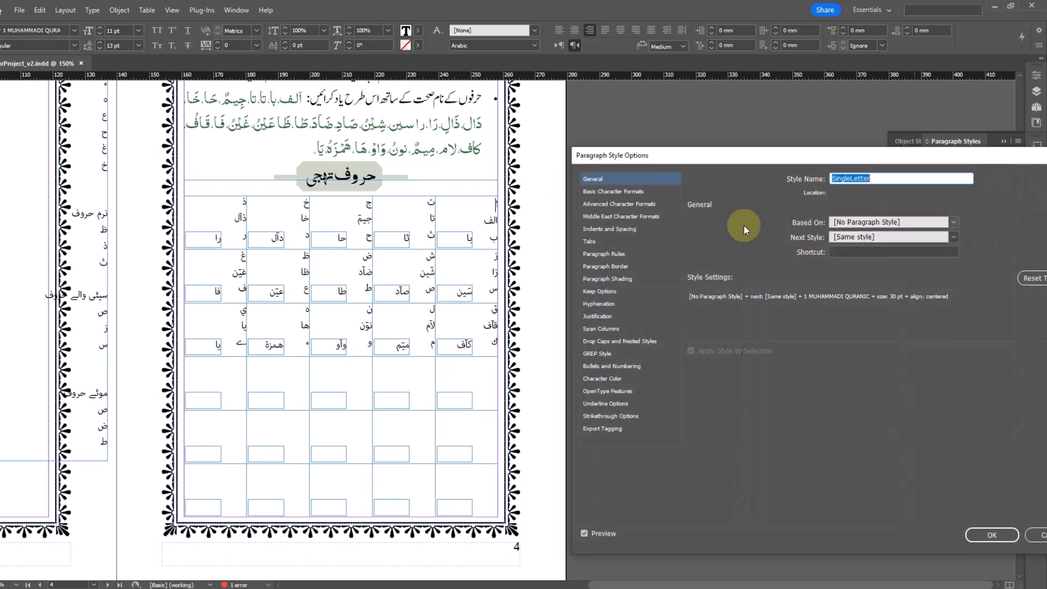
click(952, 237)
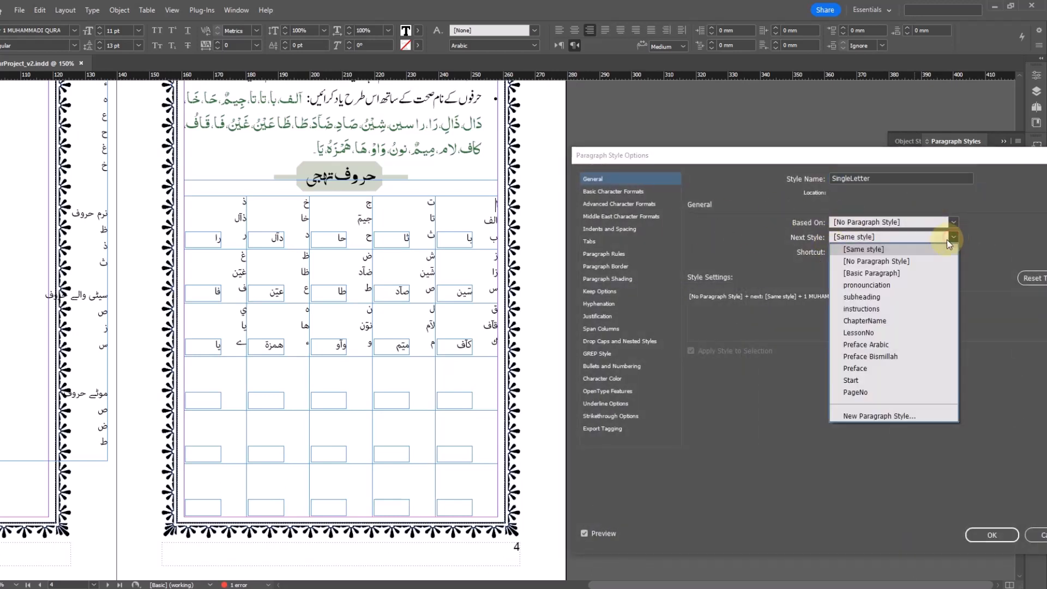
click(884, 284)
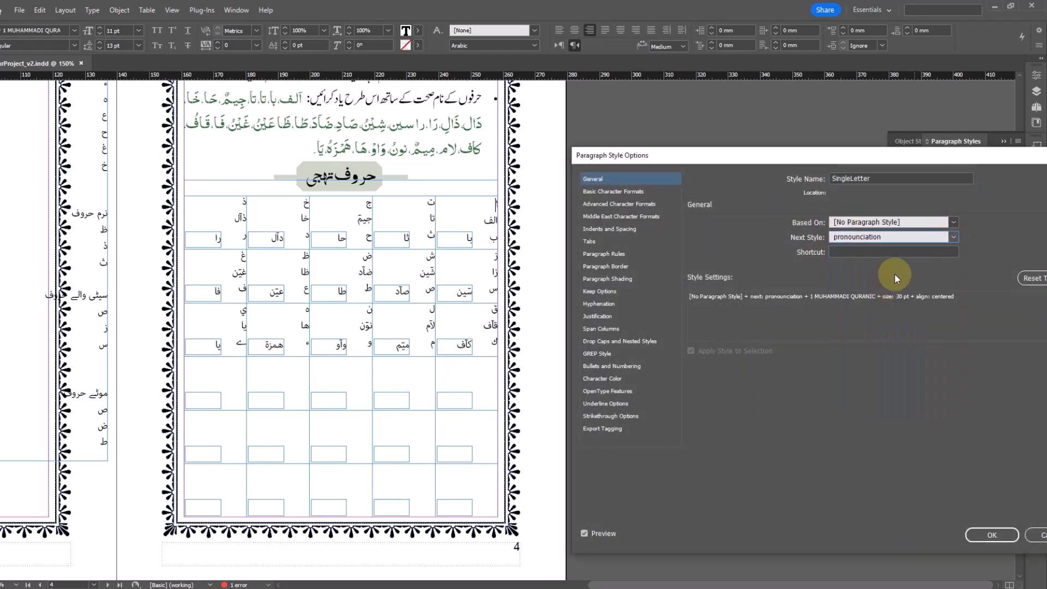
click(1002, 532)
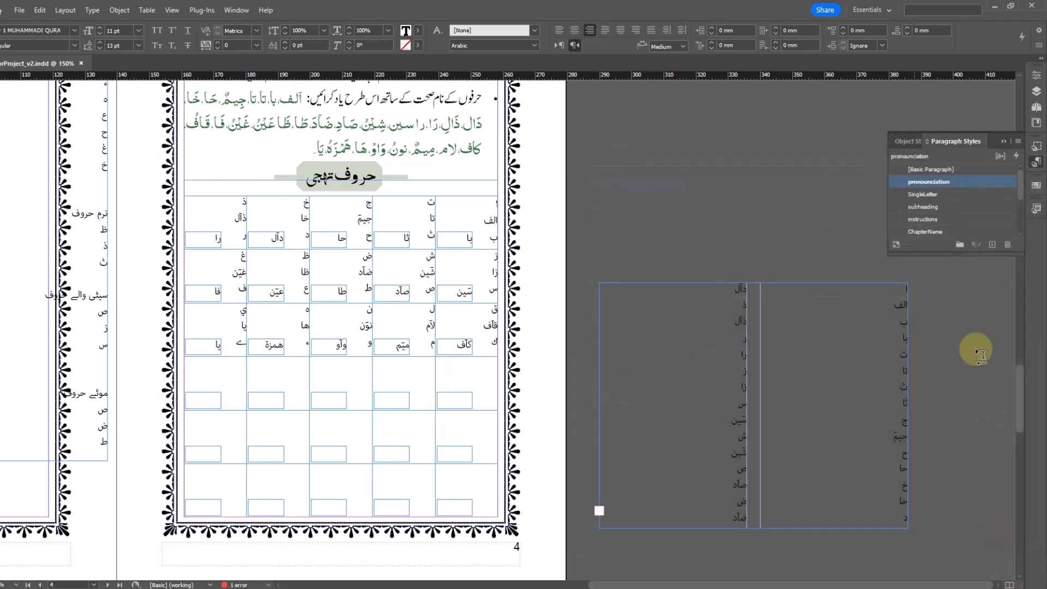
Step: Edit the pronounciation paragraph style so that its next style is SingleLetter
right_click(934, 182)
click(942, 191)
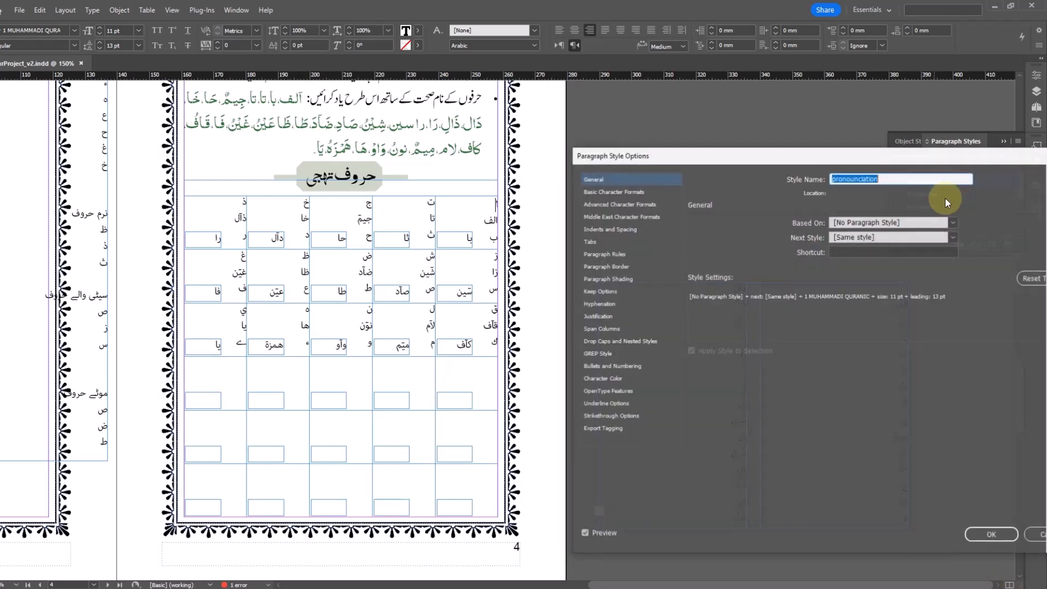
click(951, 236)
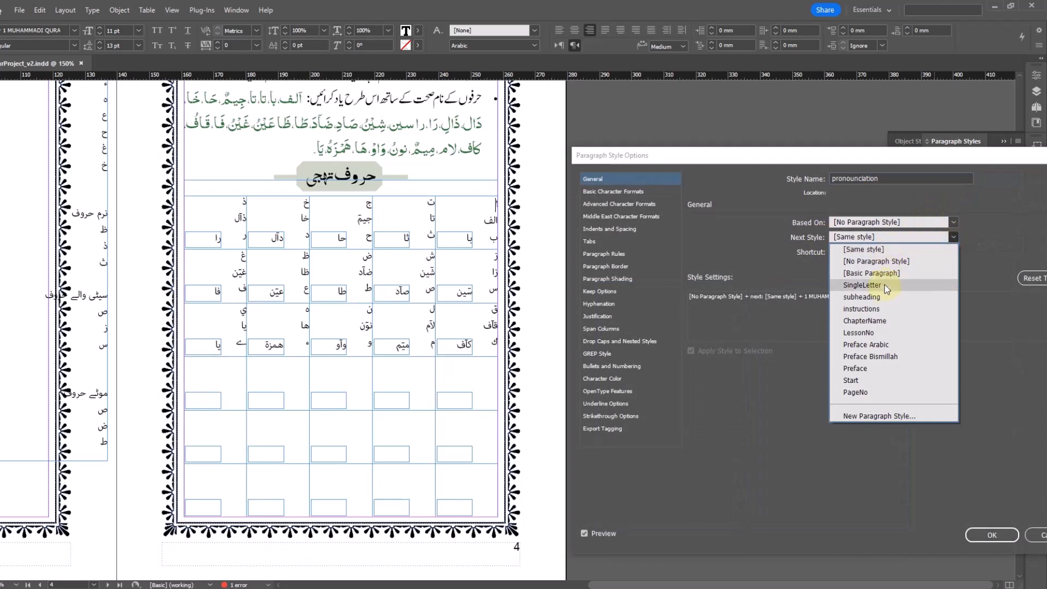
click(867, 285)
click(998, 540)
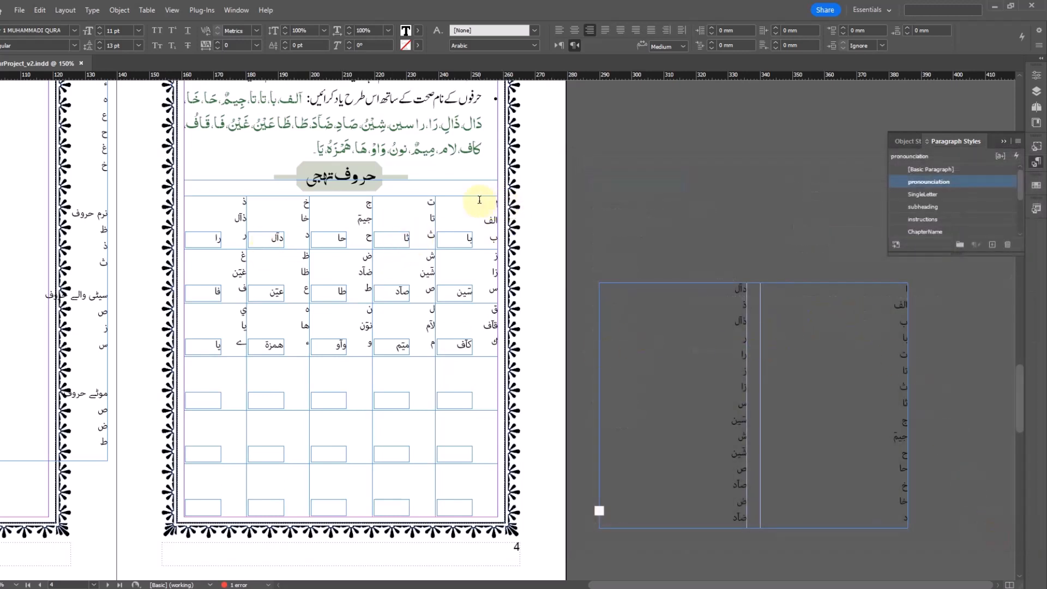
Step: Select all text in the threaded grid boxes, apply SingleLetter then Next Style to it, and deselect
key(ctrl+a)
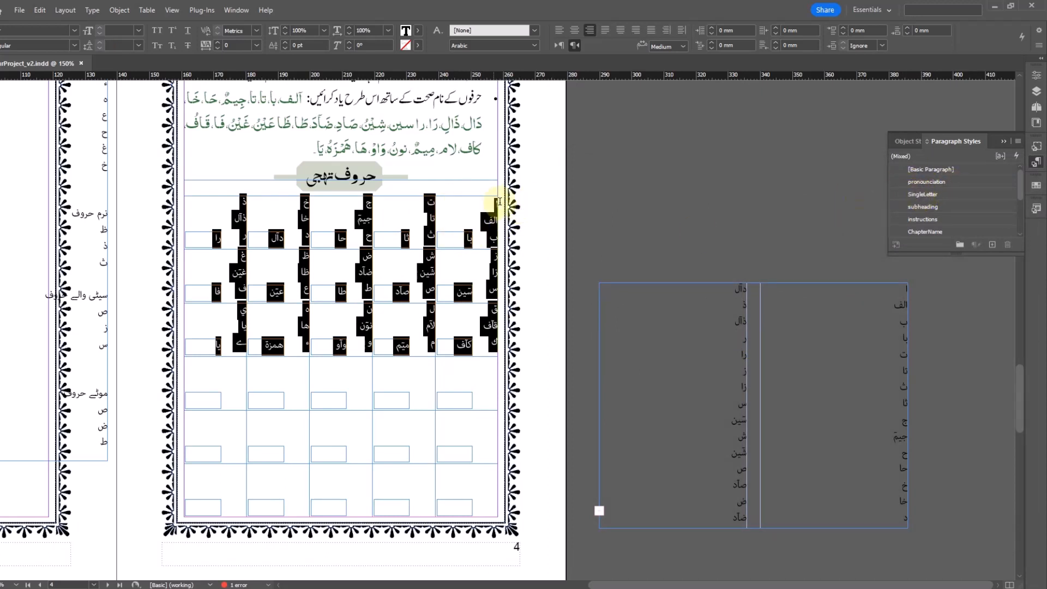
right_click(916, 194)
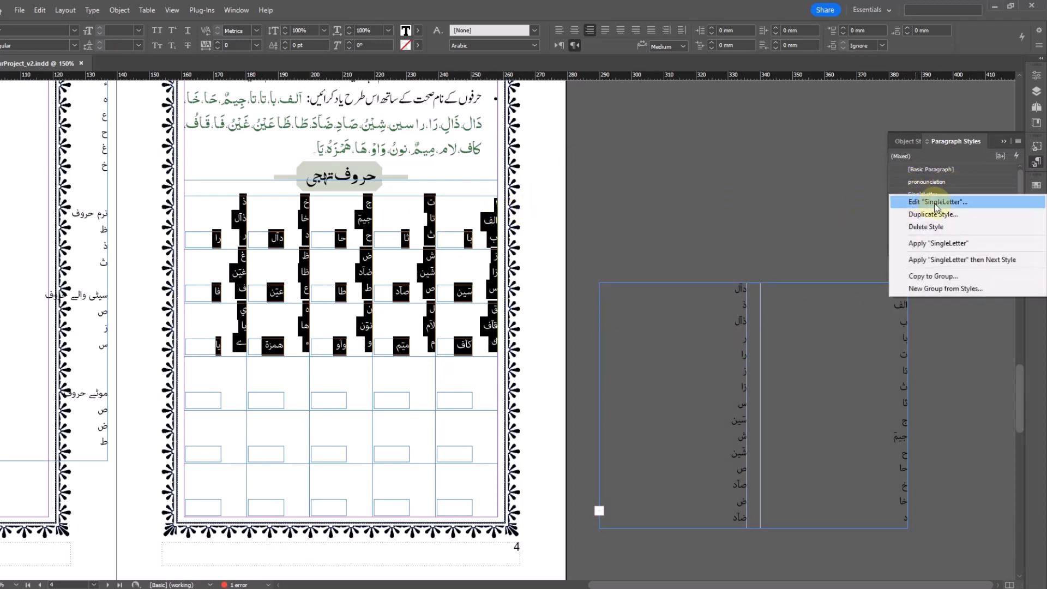
click(988, 261)
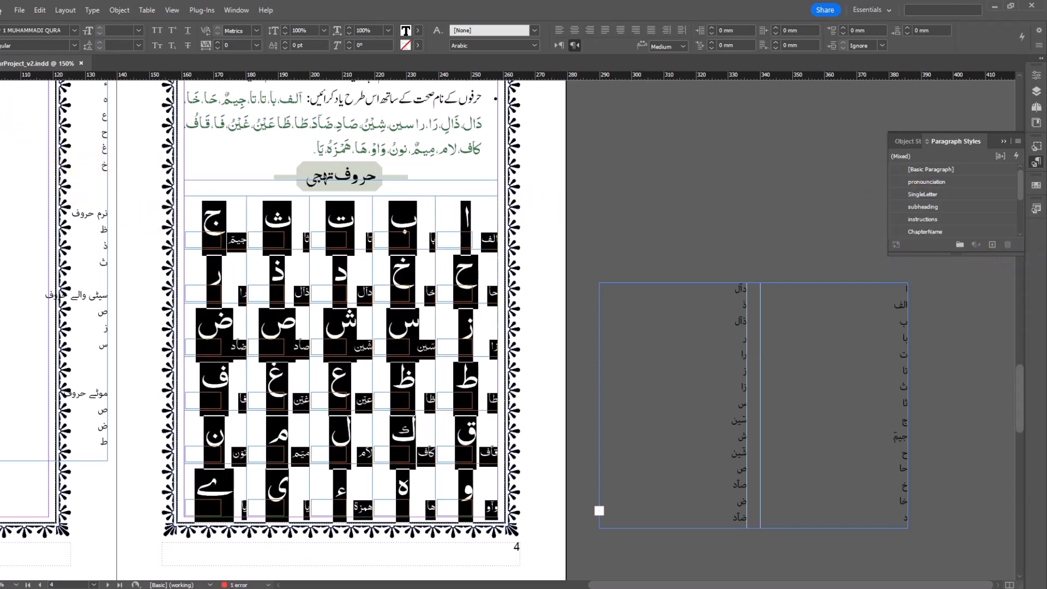
click(0, 95)
click(717, 209)
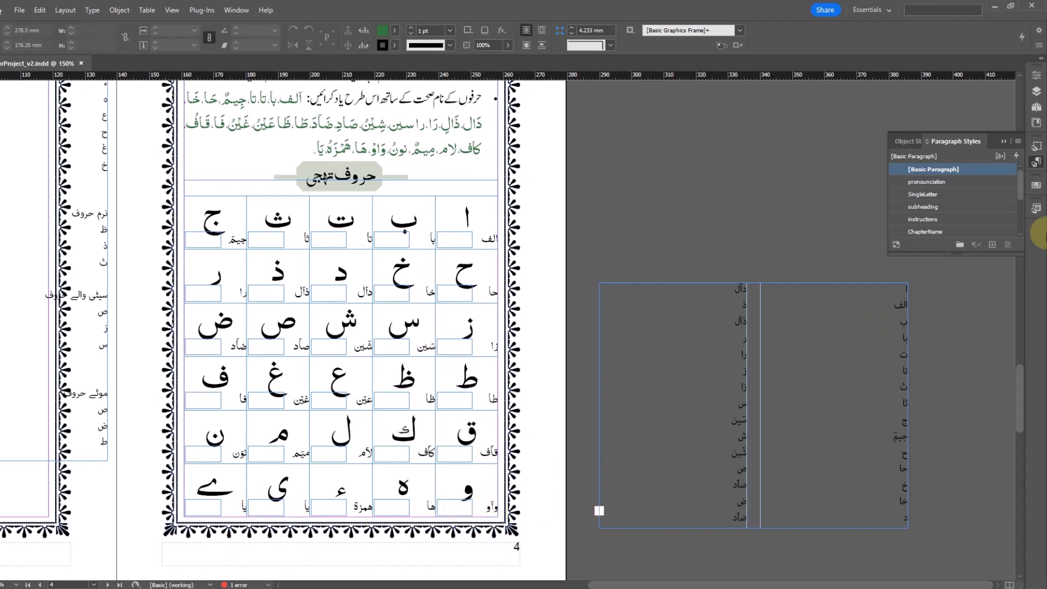
Step: Set the pronounciation paragraph style's keep options to start each paragraph in the next frame, and preview the page without guides
right_click(947, 184)
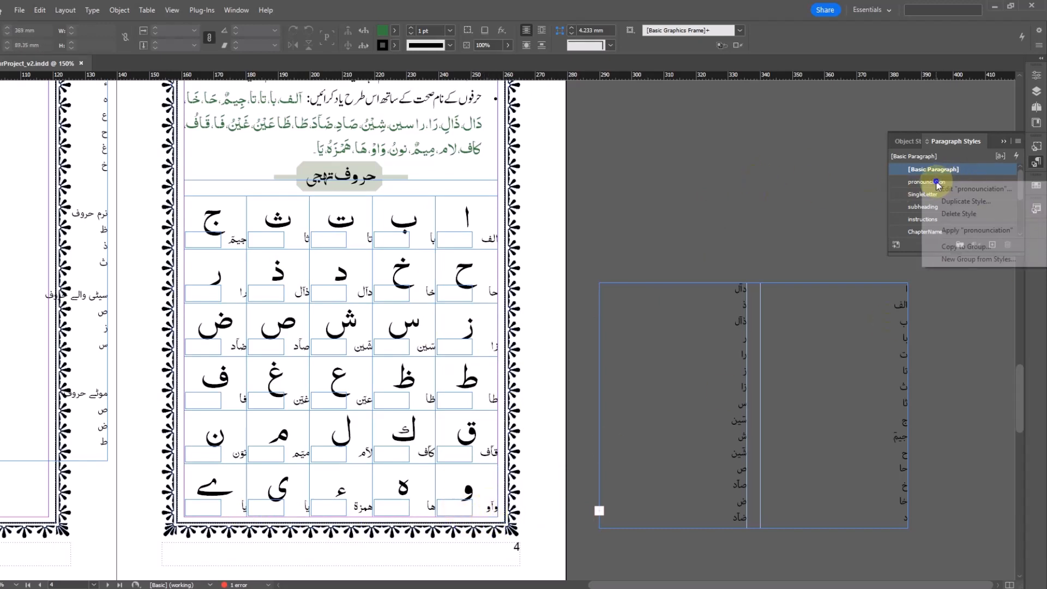
click(950, 189)
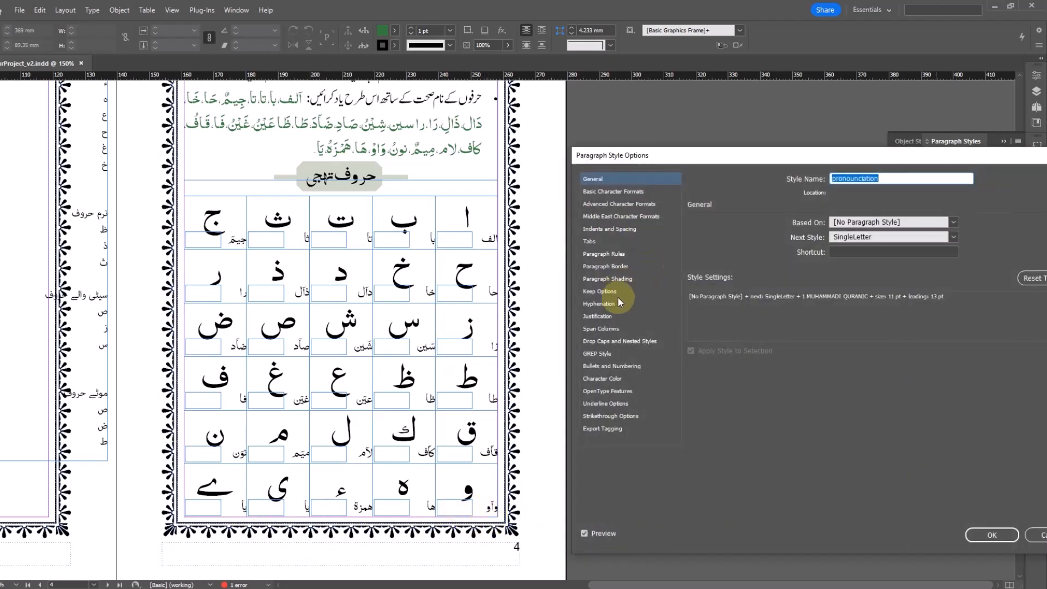
click(602, 291)
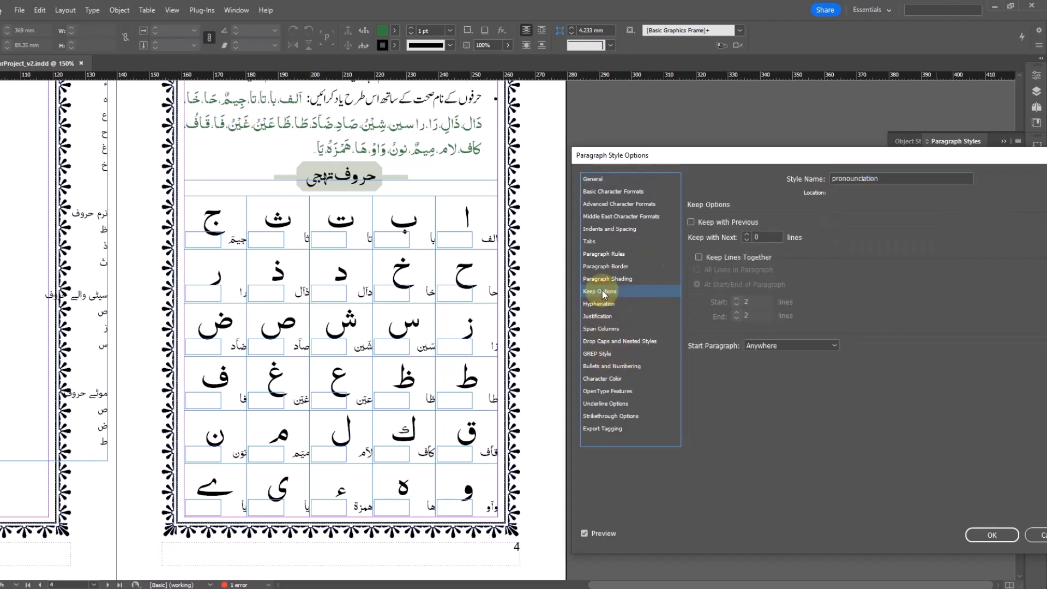
click(767, 346)
click(787, 380)
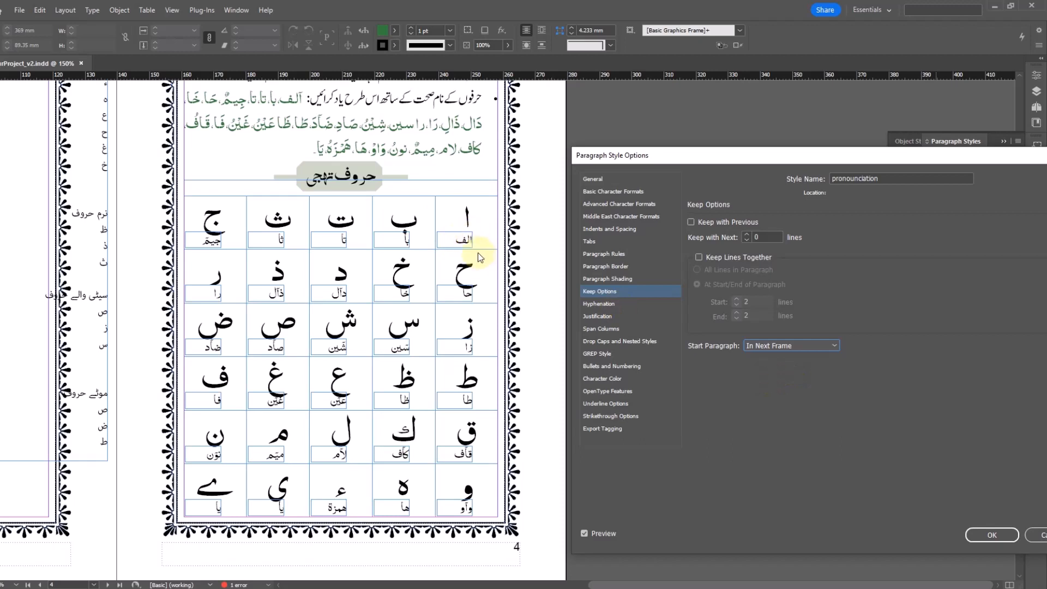
click(990, 535)
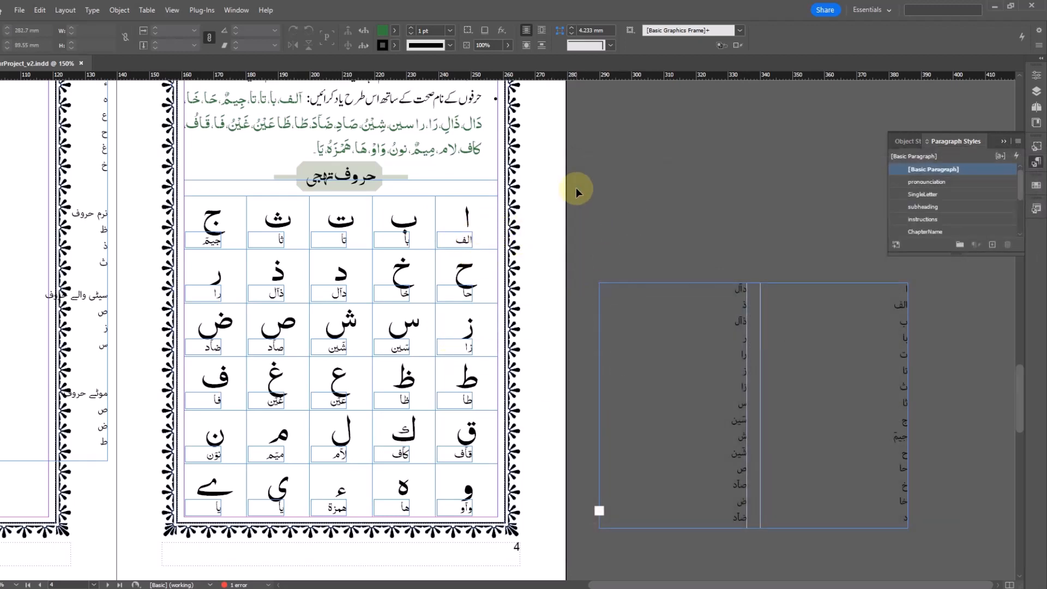
key(w)
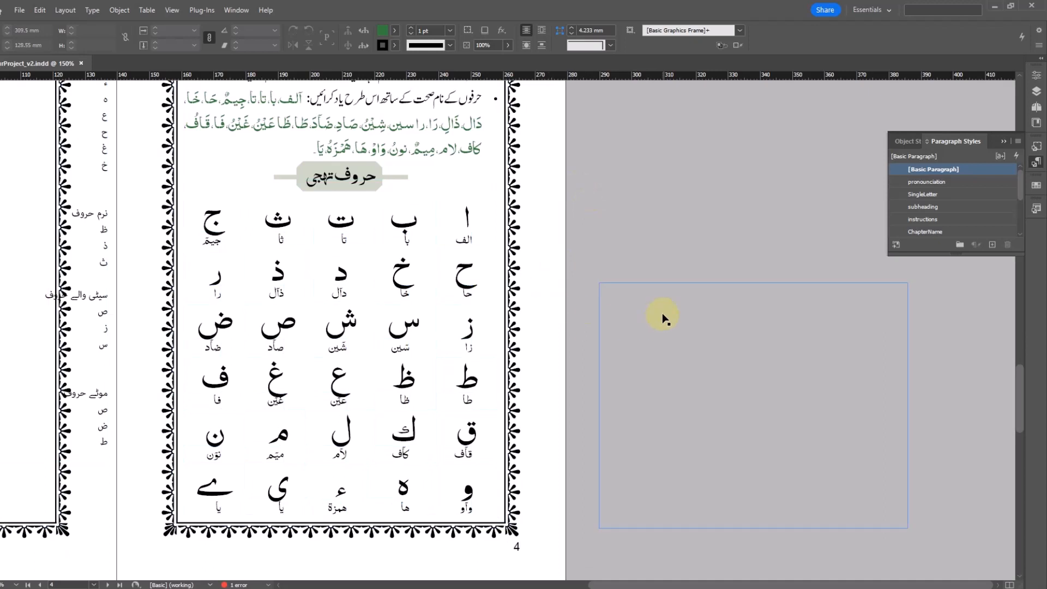
key(w)
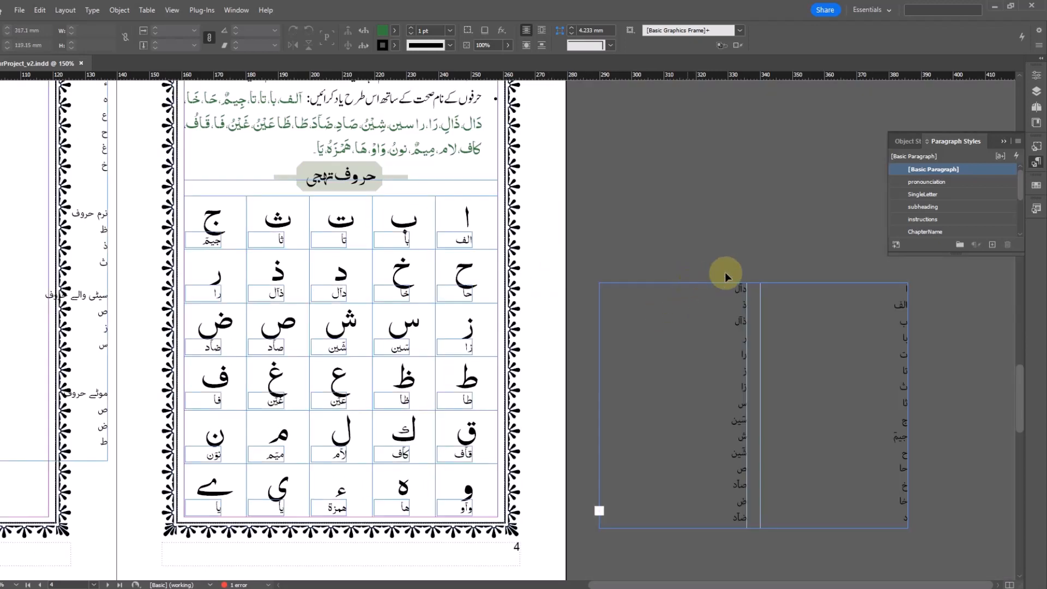
Step: Delete the leftover two-column source text frame beside the page and enlarge the Paragraph Styles list to show all styles
click(835, 369)
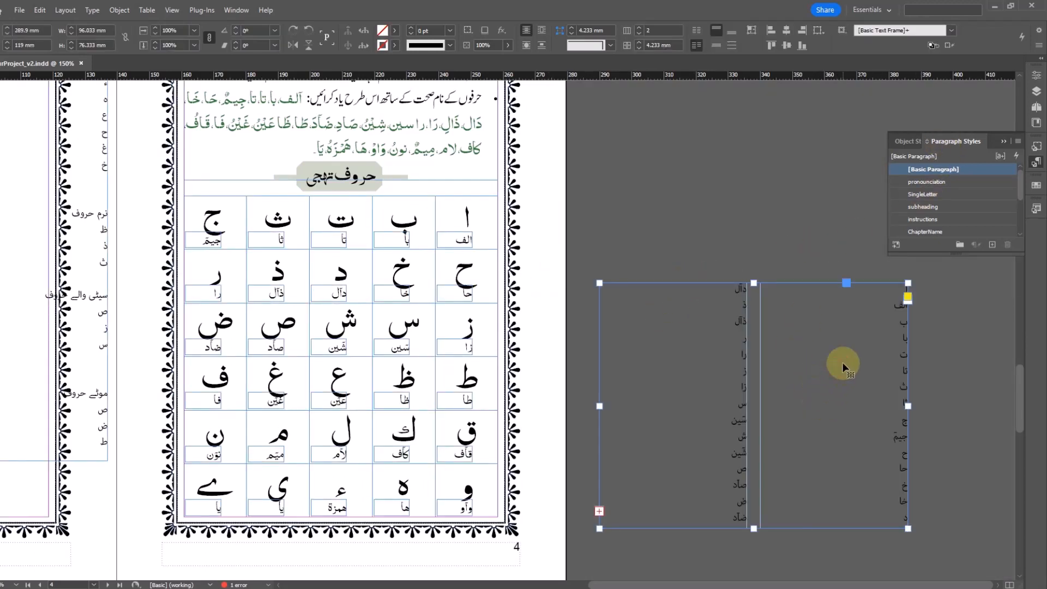
key(Delete)
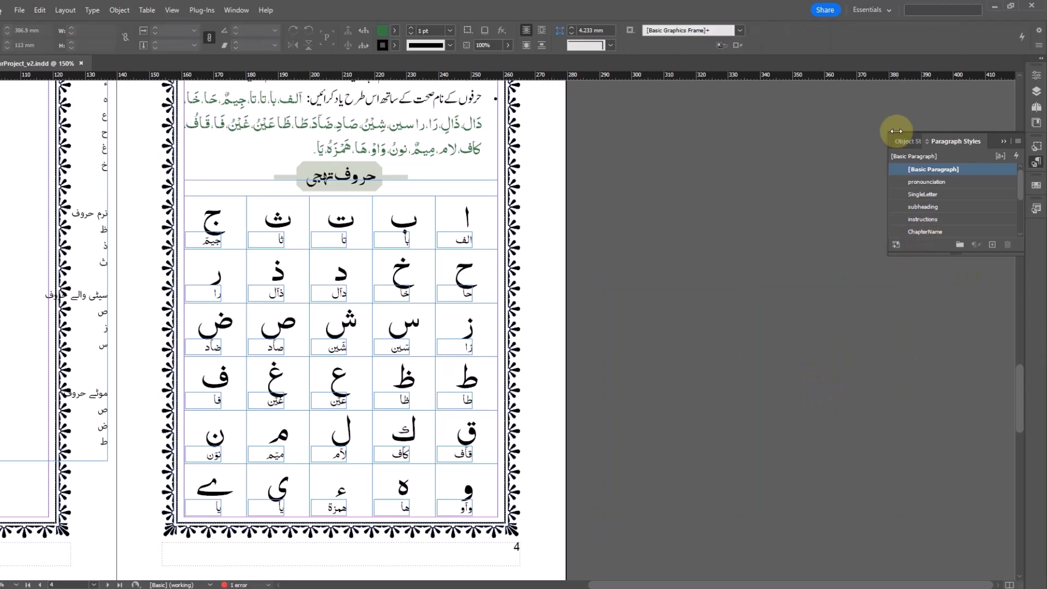
drag(956, 256, 962, 391)
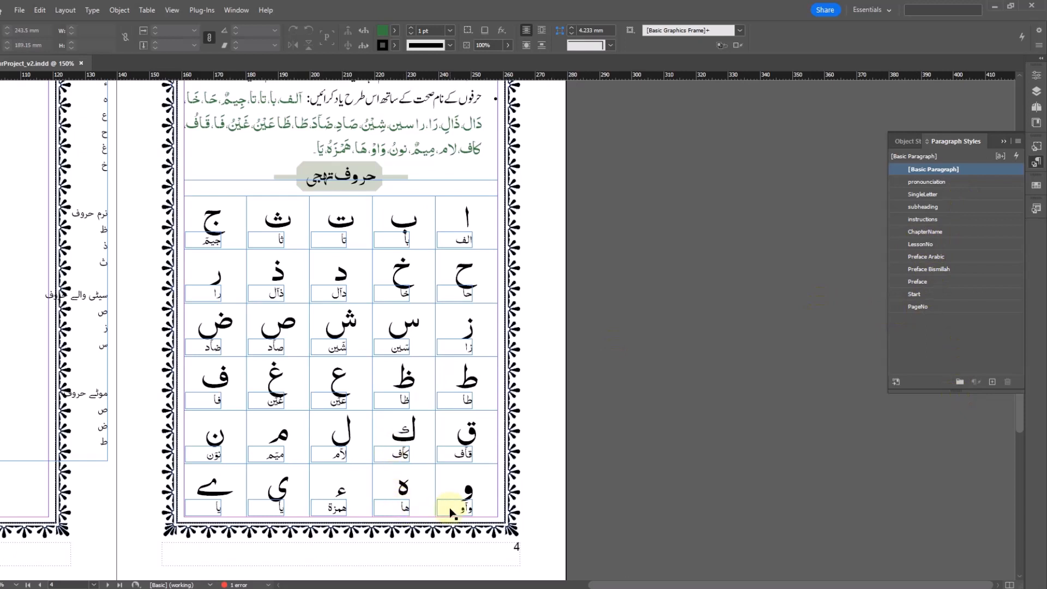
Step: Change the pronounciation paragraph style's alignment to Left and preview the page without guides
right_click(927, 186)
click(937, 190)
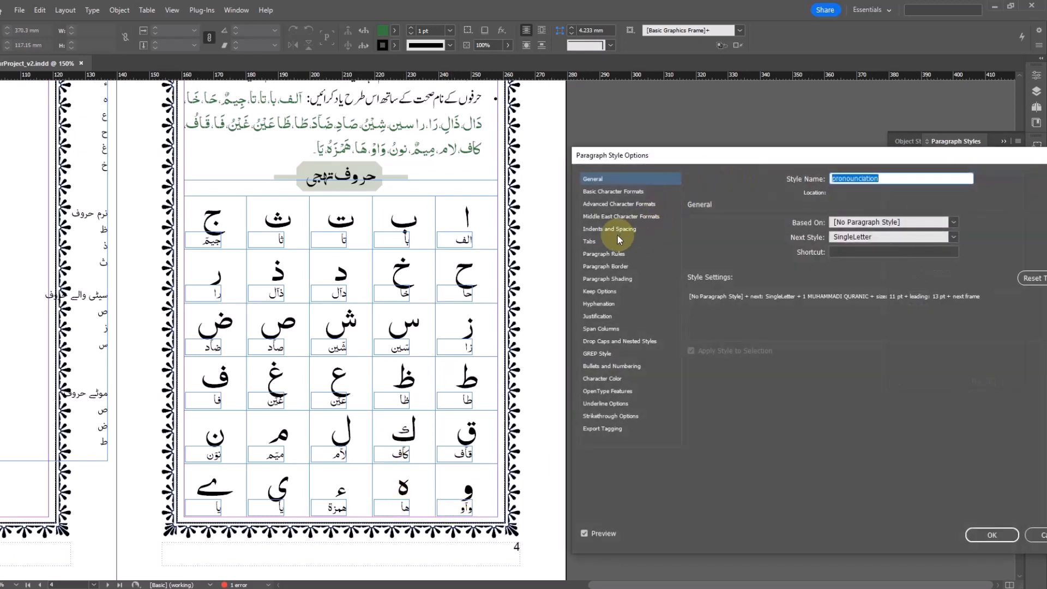
click(617, 231)
click(835, 242)
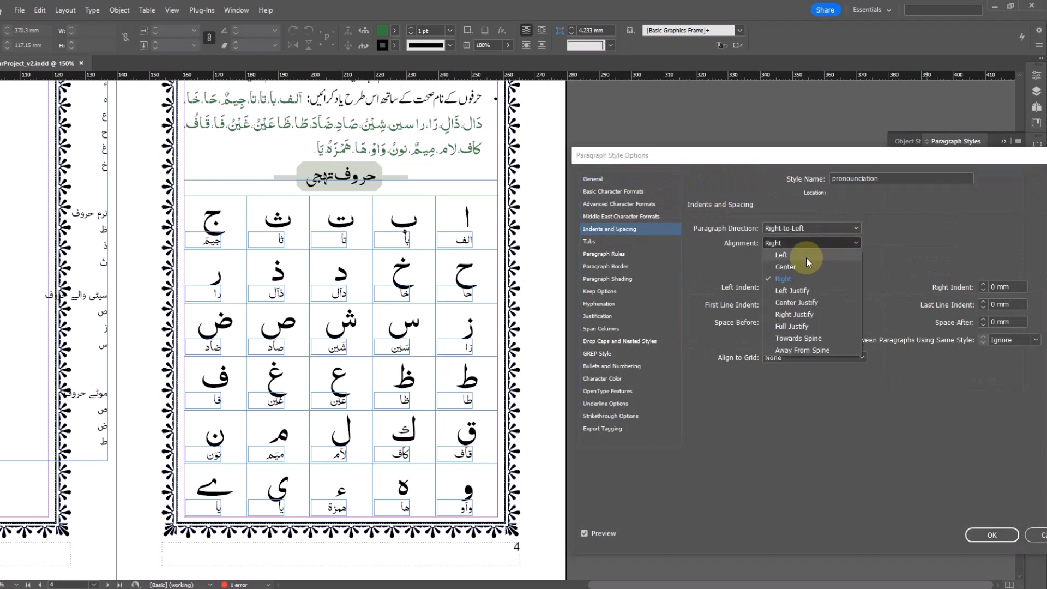
click(806, 255)
click(999, 534)
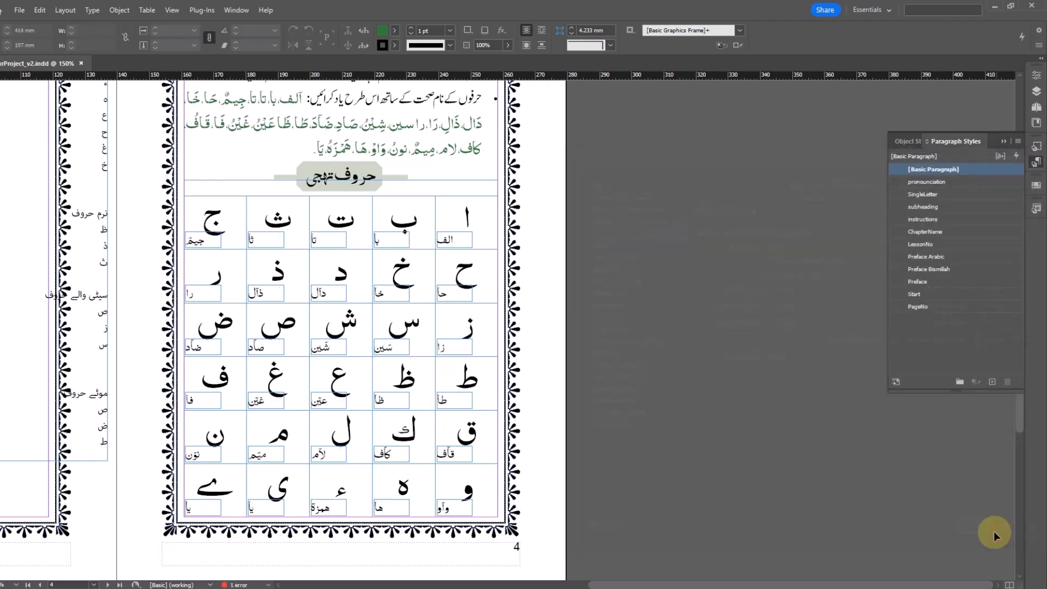
key(w)
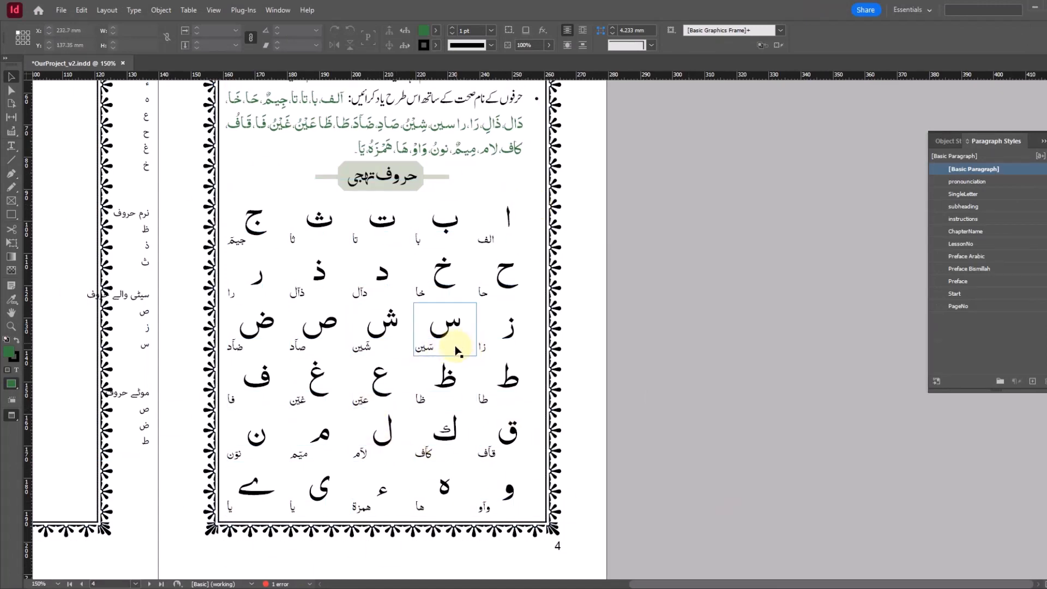
key(w)
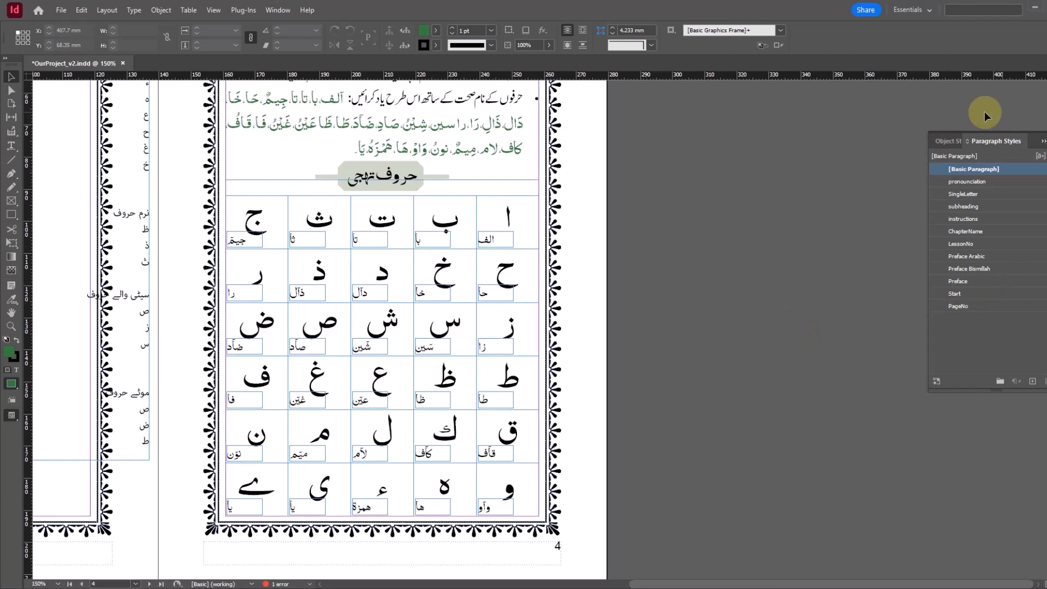
Step: Give the SingleLetterBox object style a green 1 pt stroke and preview the bordered letter grid without guides
click(943, 142)
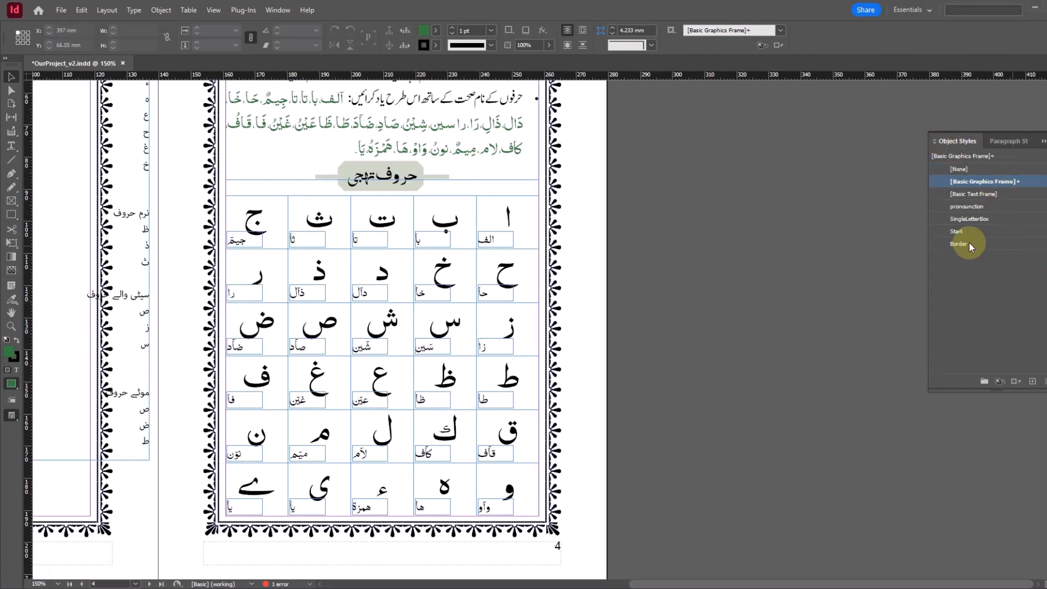
right_click(986, 219)
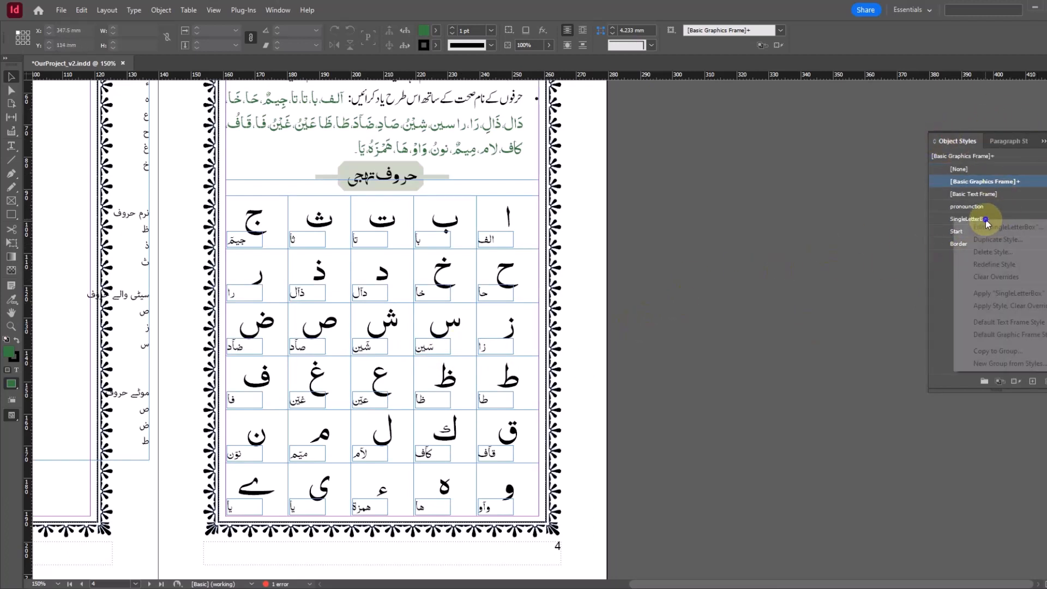
click(989, 224)
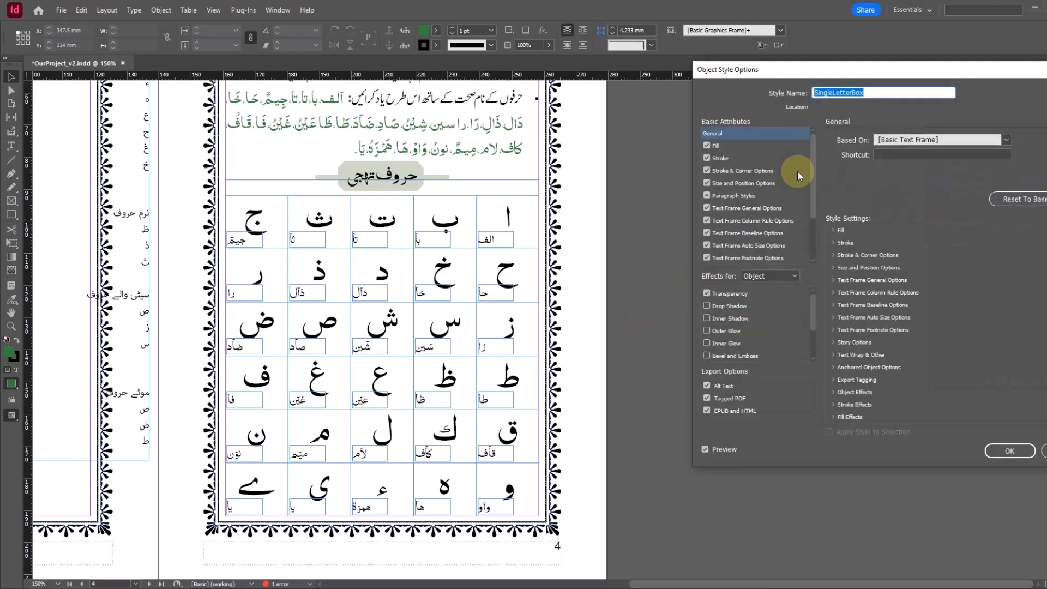
click(720, 158)
scroll(921, 186, down, 2)
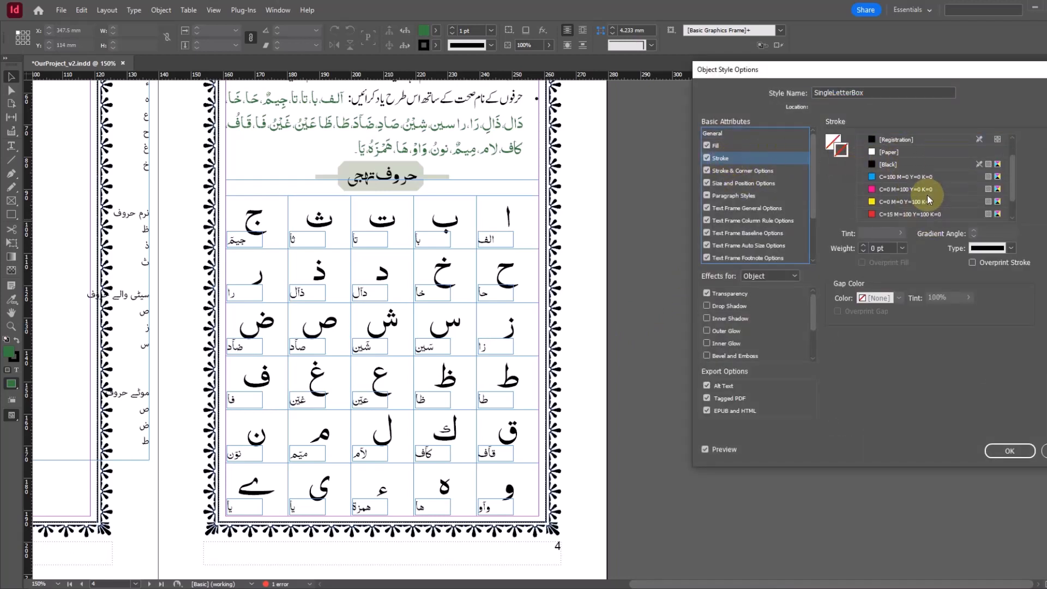
click(904, 216)
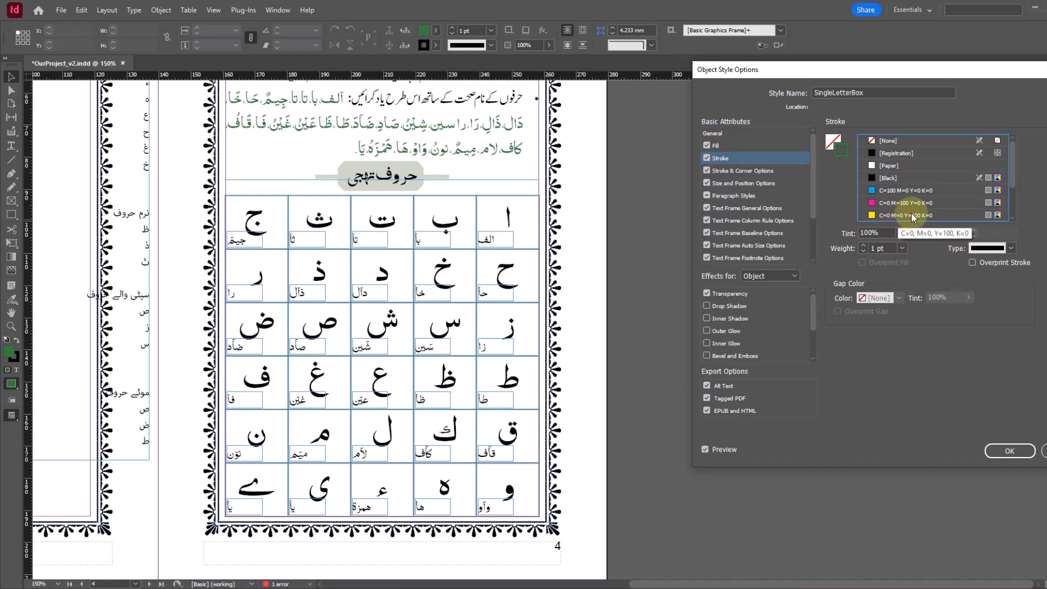
click(1008, 453)
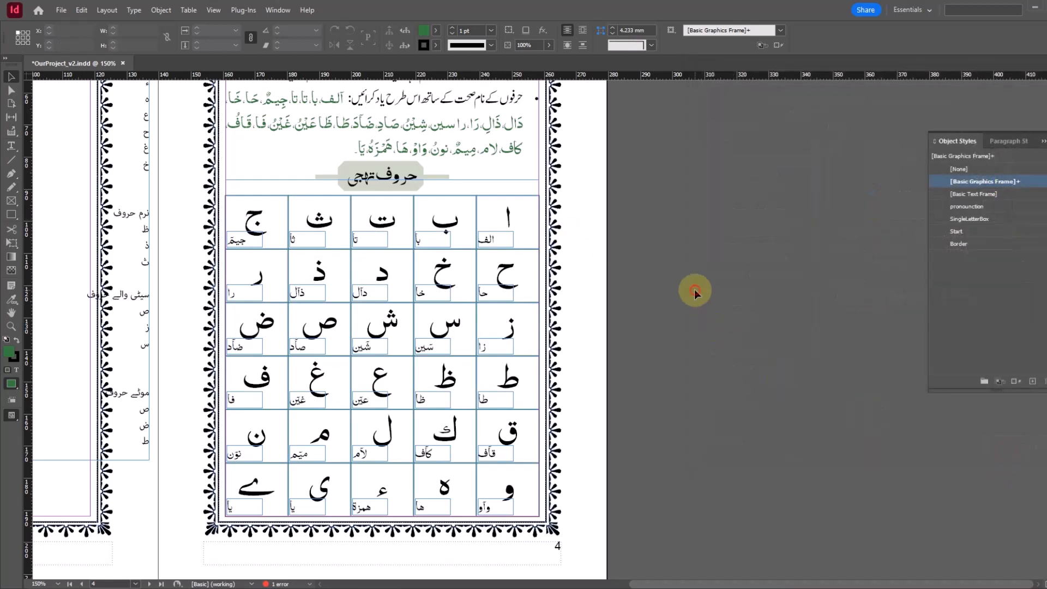
key(w)
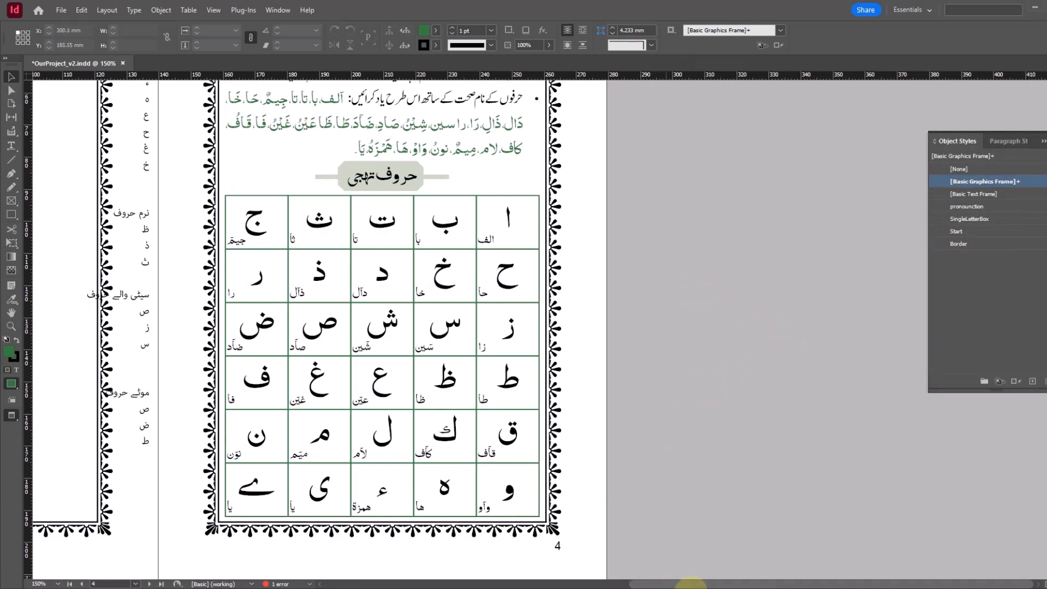
Step: Set the SingleLetter paragraph style's font size to 34 pt to enlarge the letters in the grid
click(450, 228)
click(450, 228)
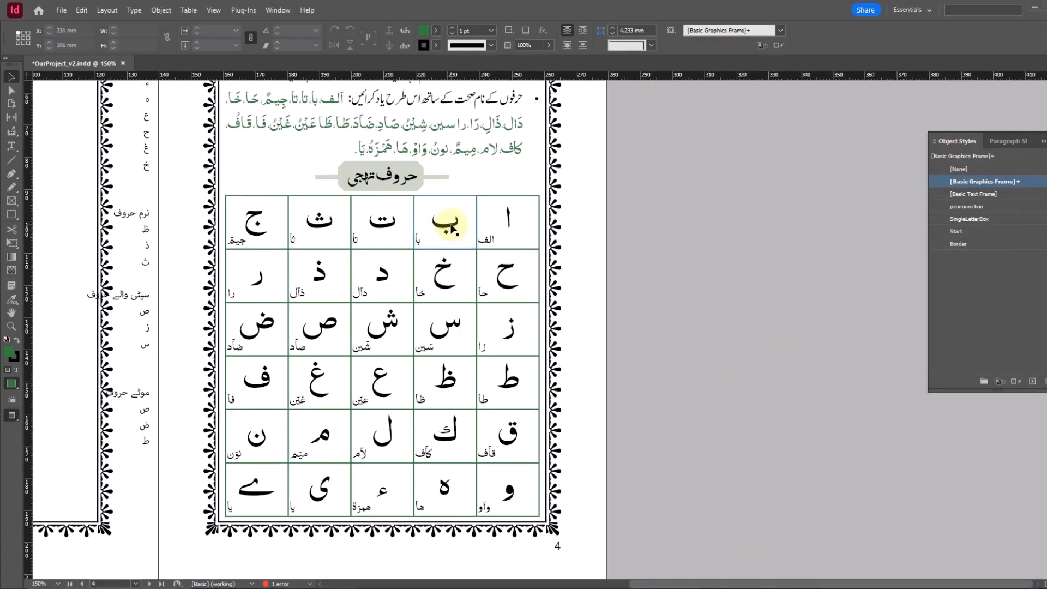
click(1007, 141)
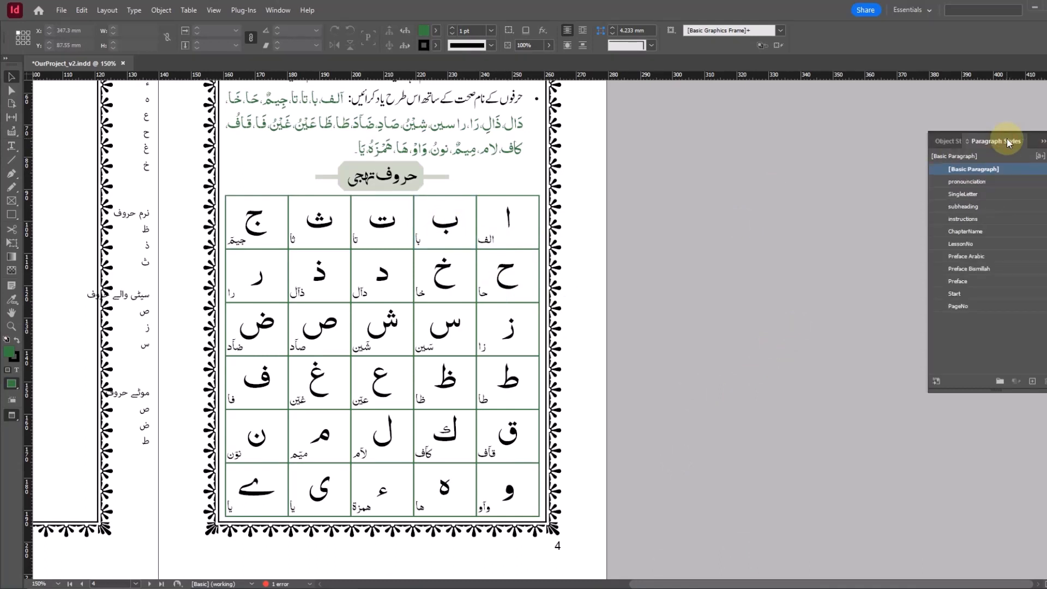
right_click(998, 197)
click(992, 202)
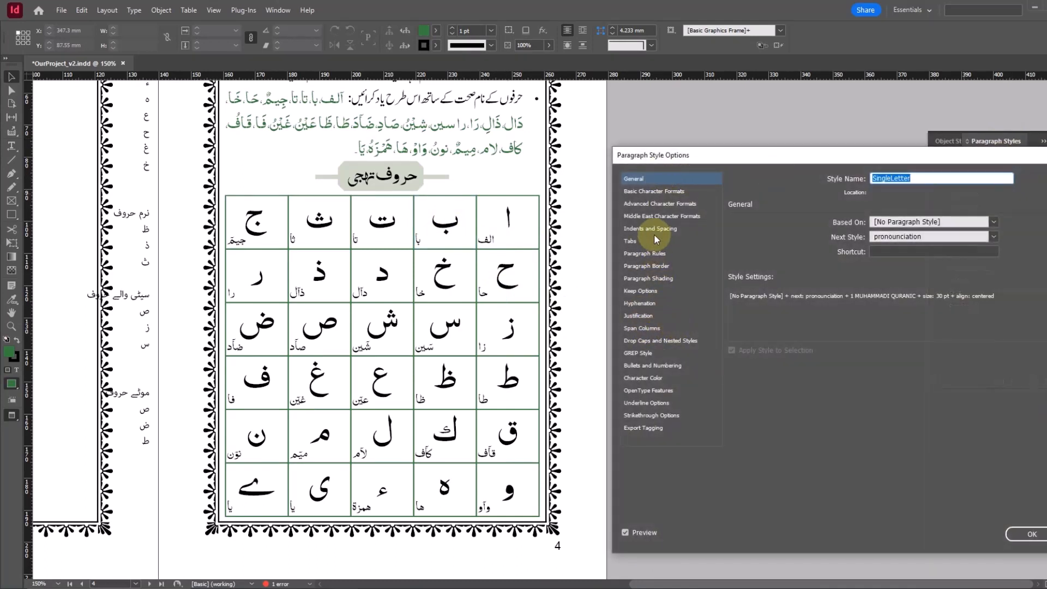
click(654, 191)
click(782, 256)
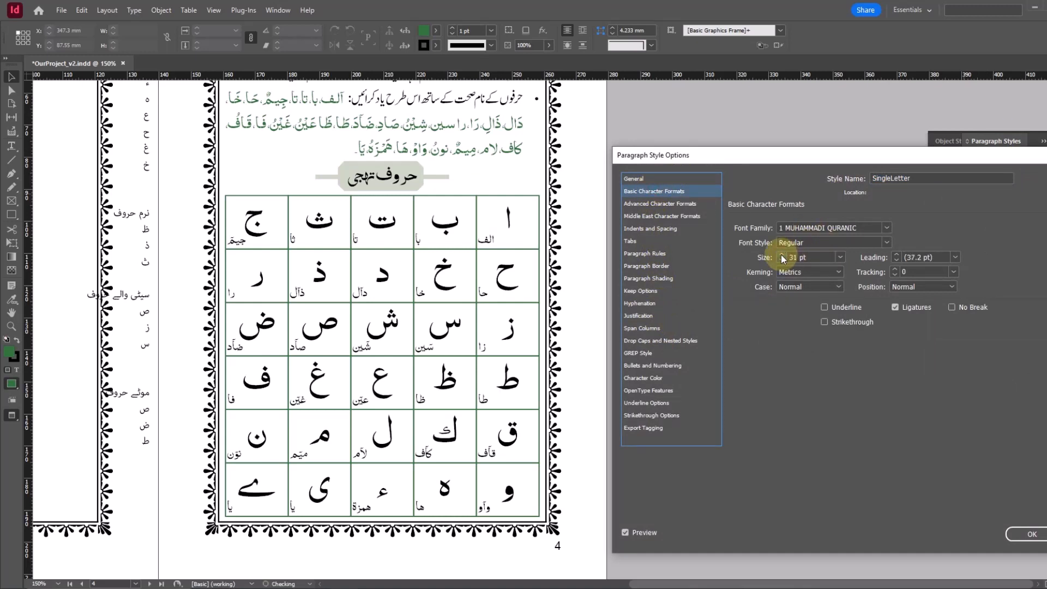
click(783, 256)
click(782, 255)
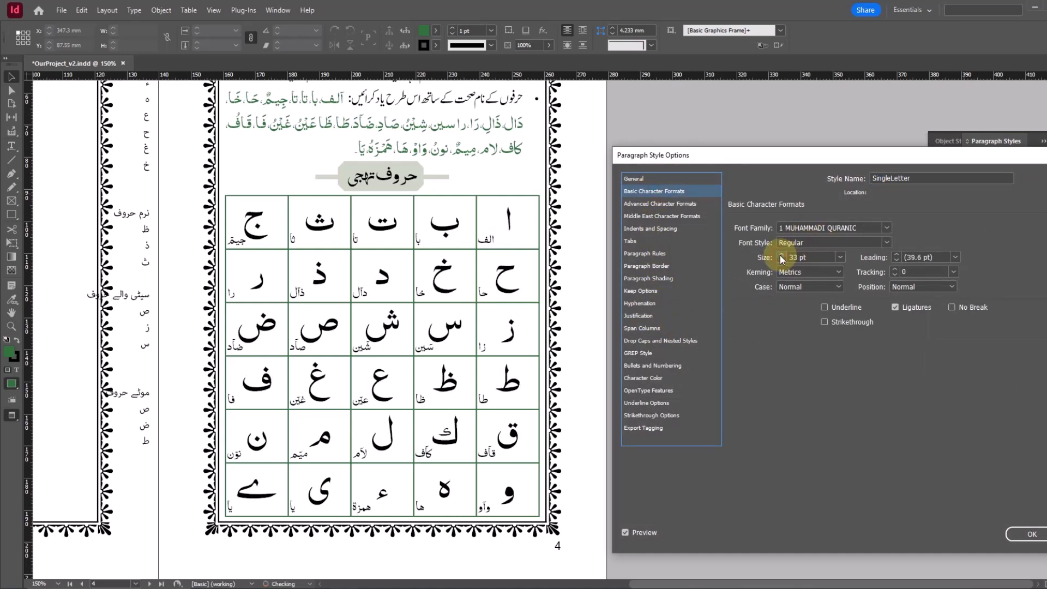
click(782, 256)
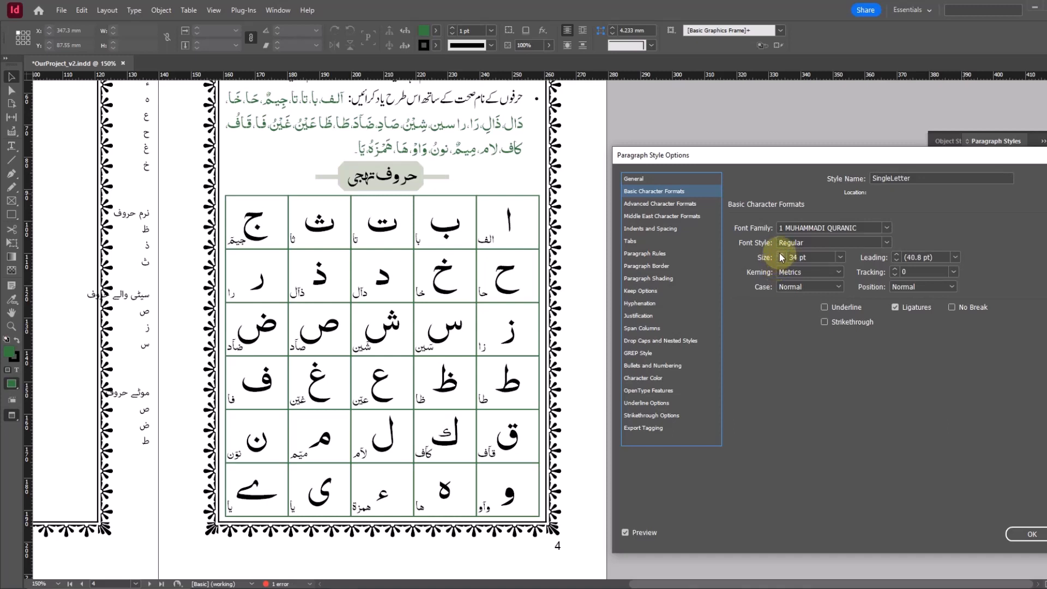
click(1032, 536)
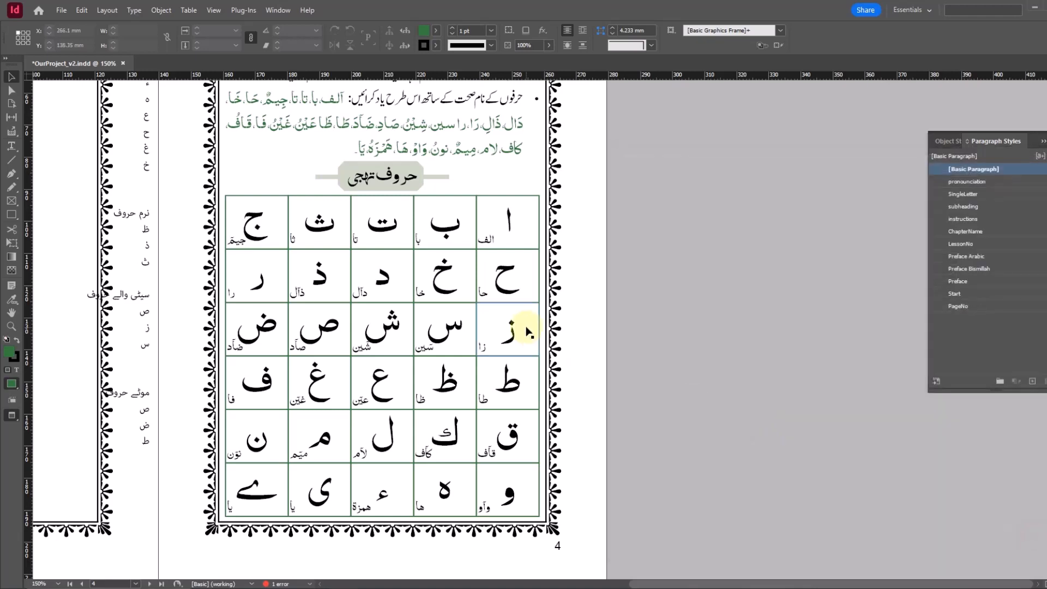
Step: Review the formatted lesson page along with the title page, the preface spread and the unformatted text on the facing page
scroll(740, 341, up, 3)
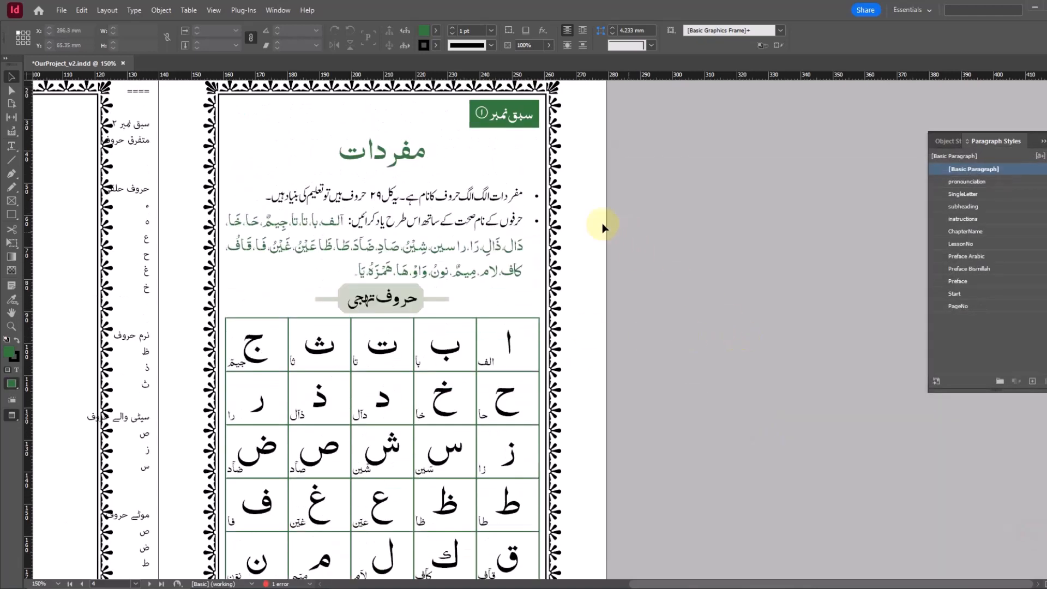
scroll(452, 391, down, 4)
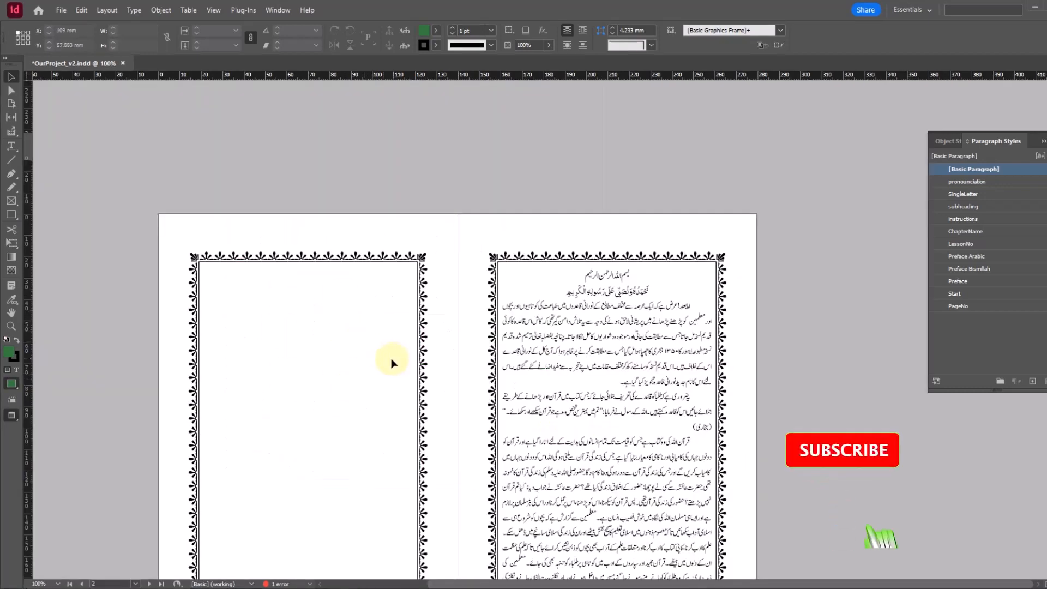
scroll(385, 359, up, 8)
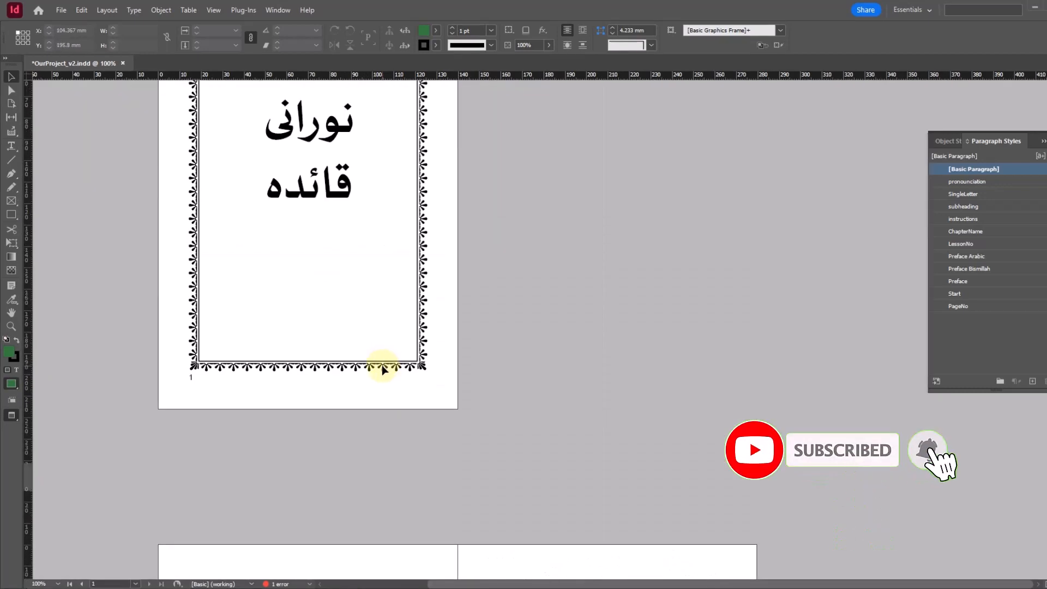
scroll(382, 365, down, 7)
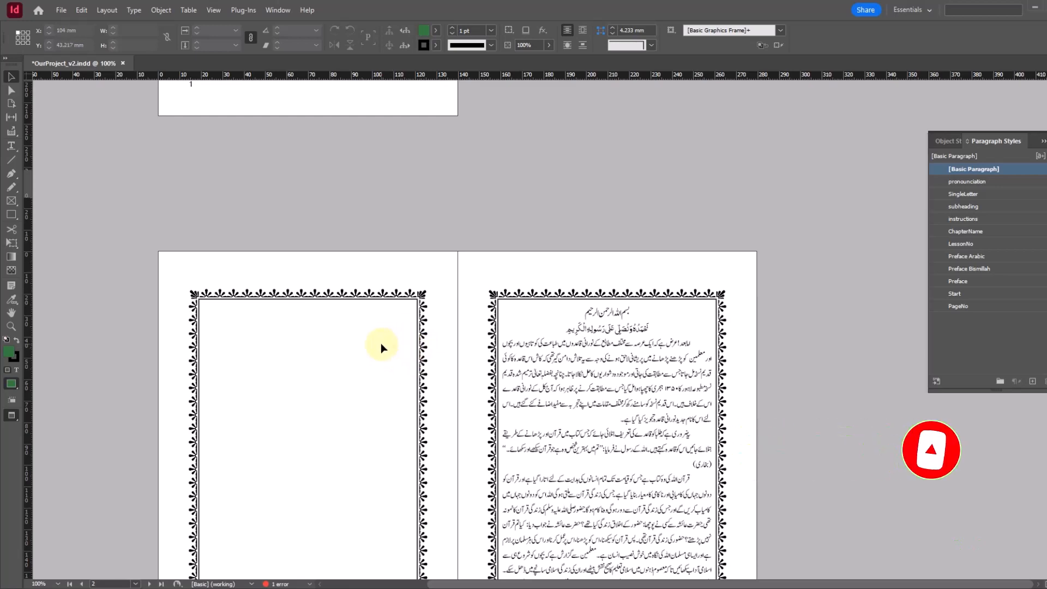
scroll(380, 344, down, 10)
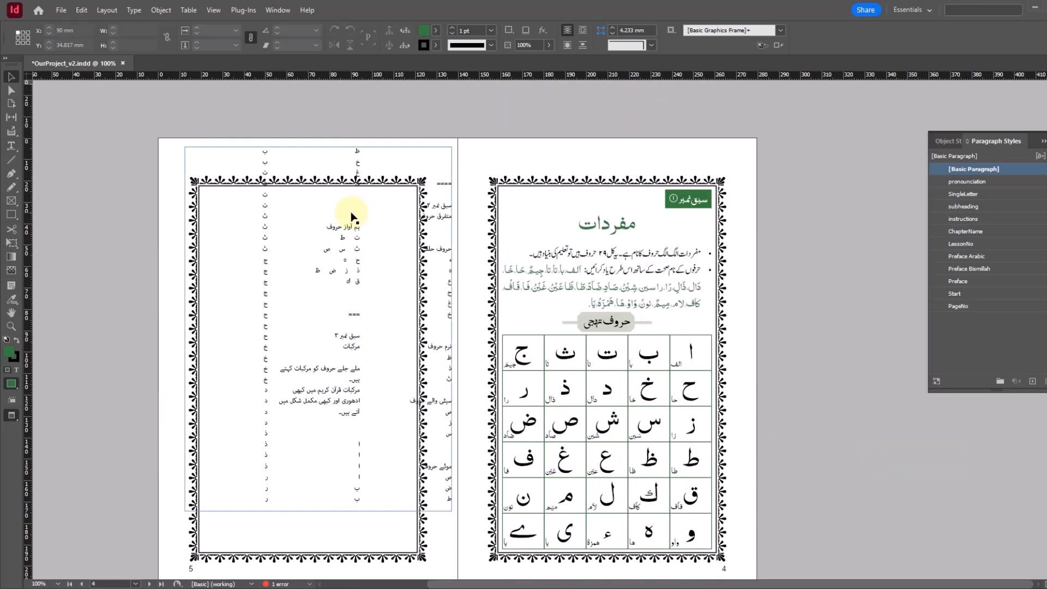